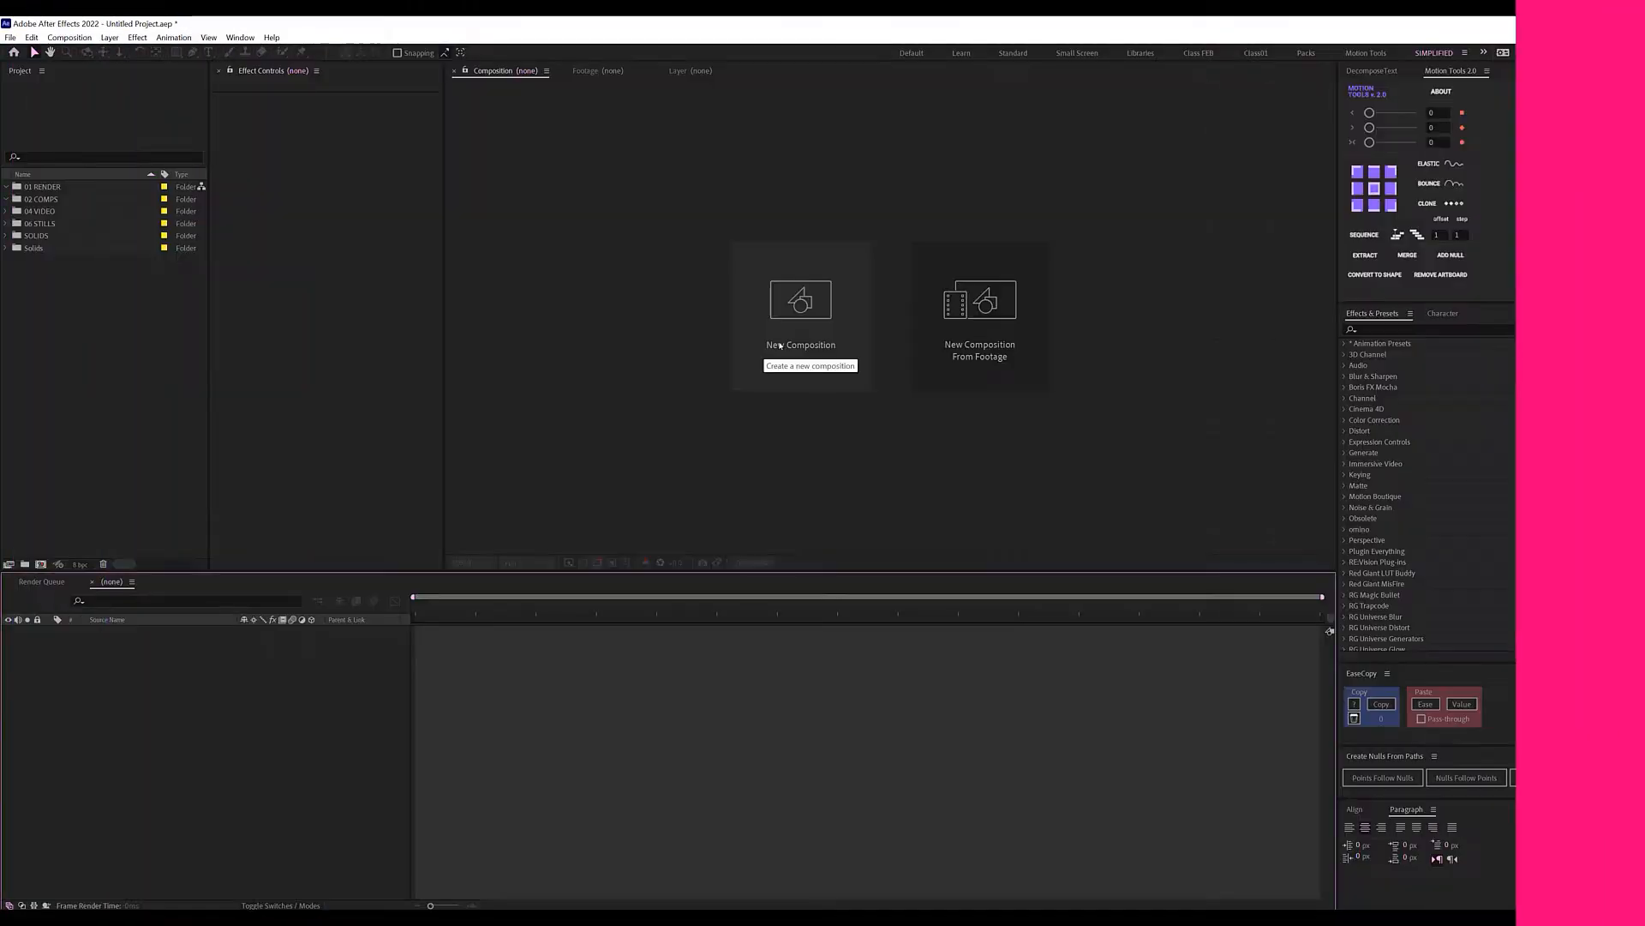
# Create a 1920×1080, 30 fps, 10-second composition named SCENE01.
pyautogui.click(786, 316)
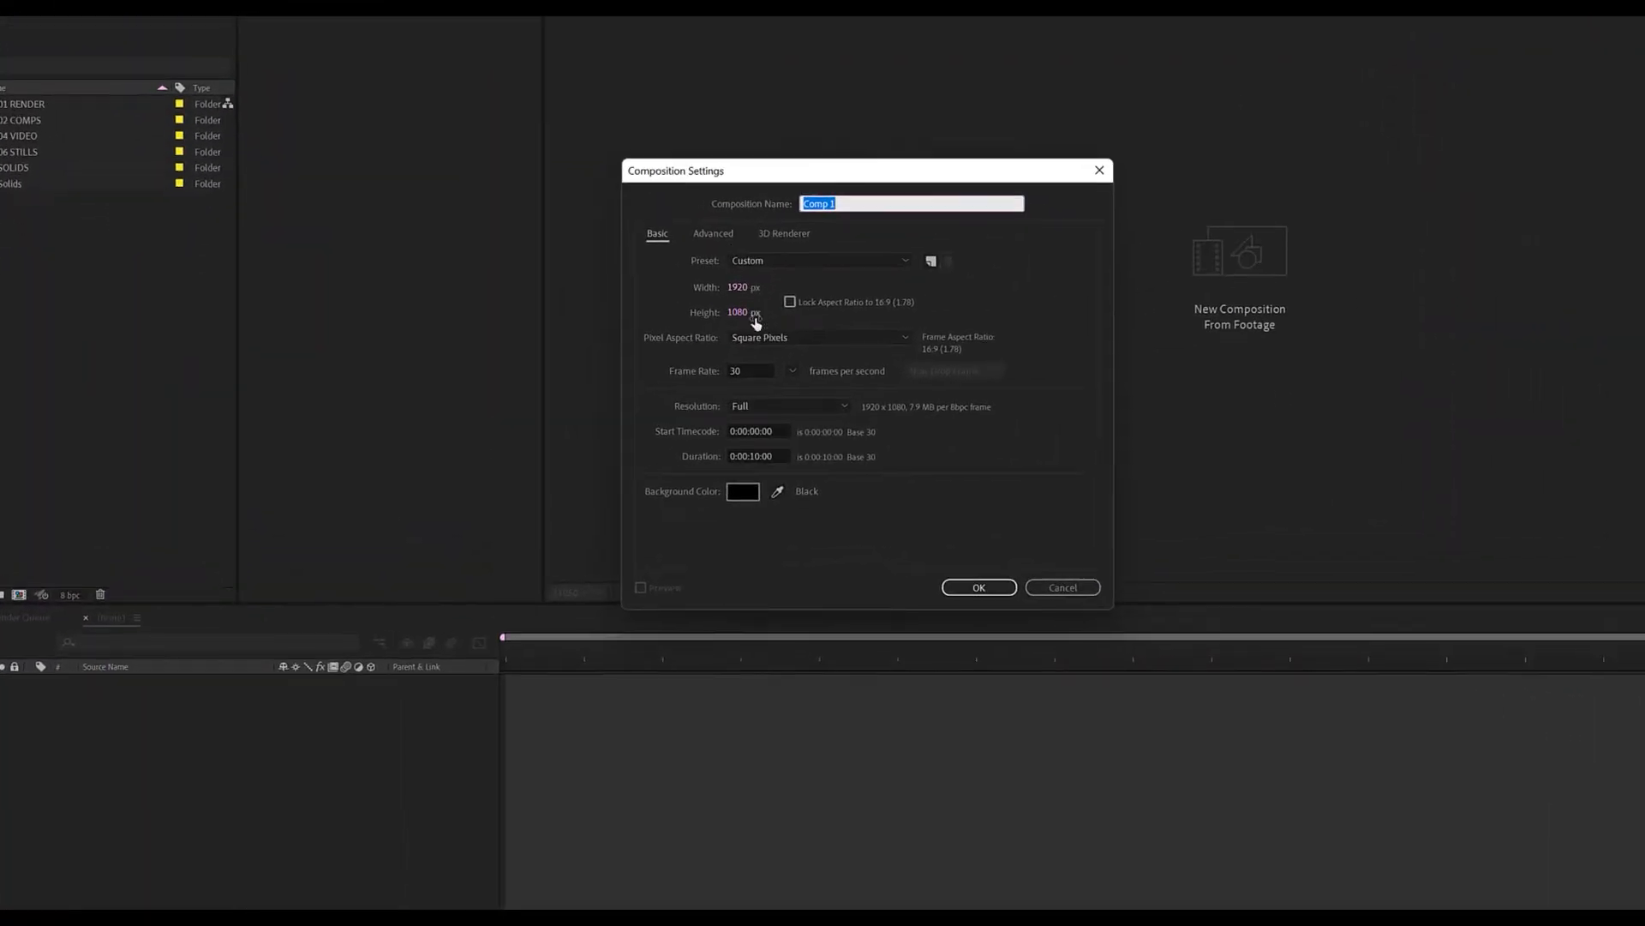
pyautogui.click(866, 261)
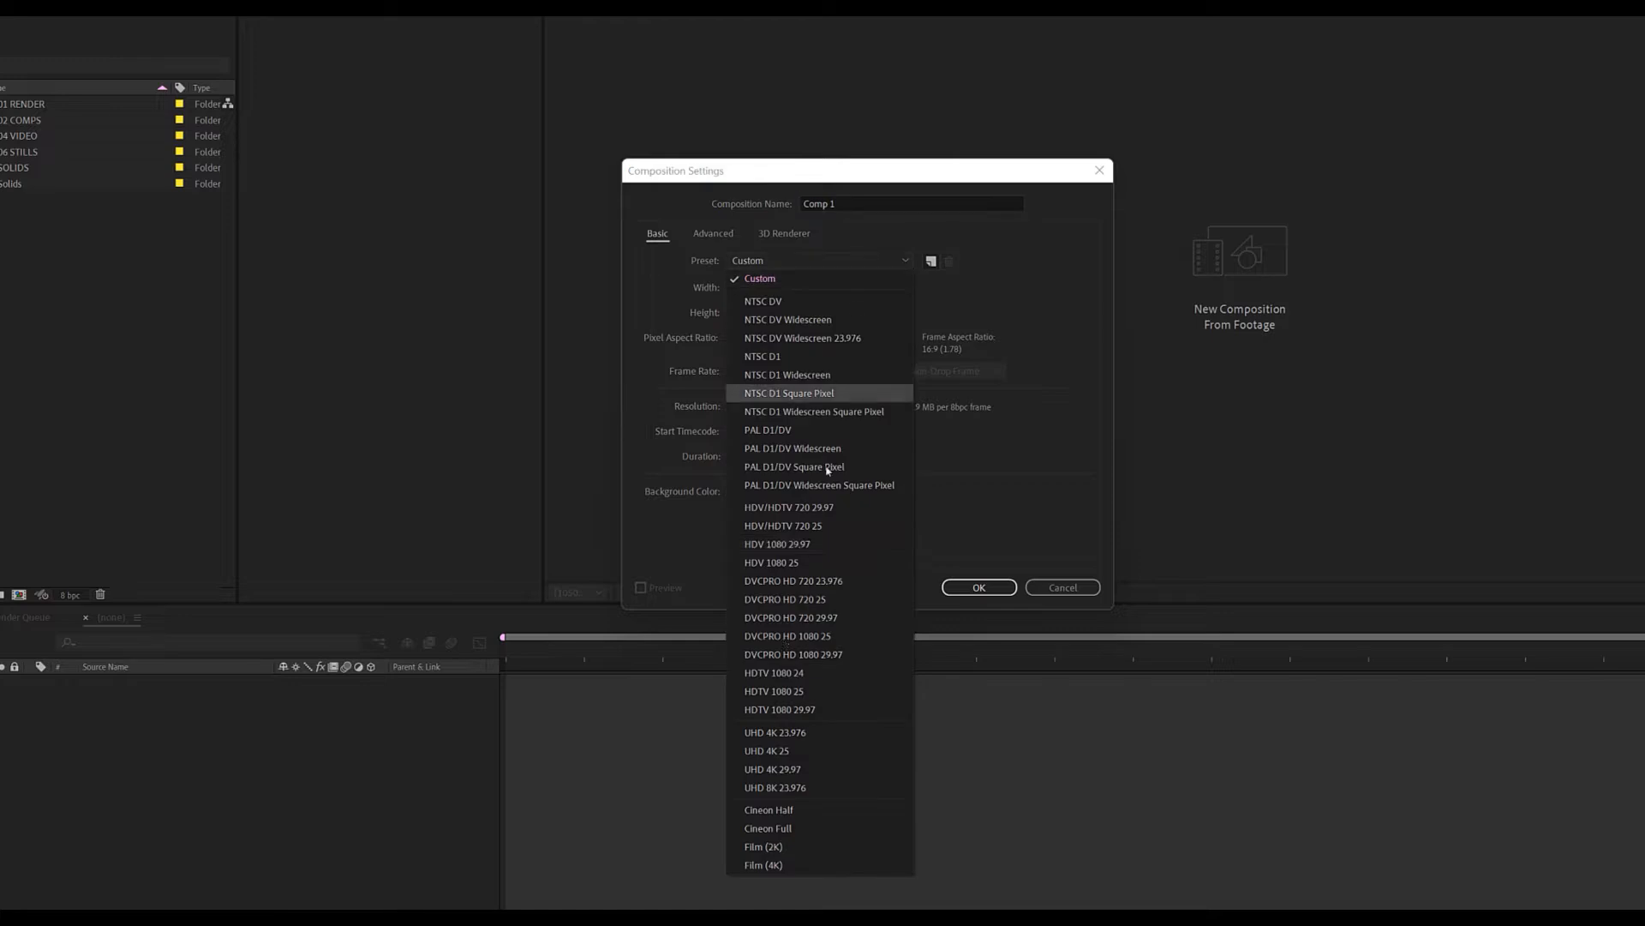
pyautogui.click(1032, 321)
pyautogui.moveTo(849, 204); pyautogui.dragTo(742, 211)
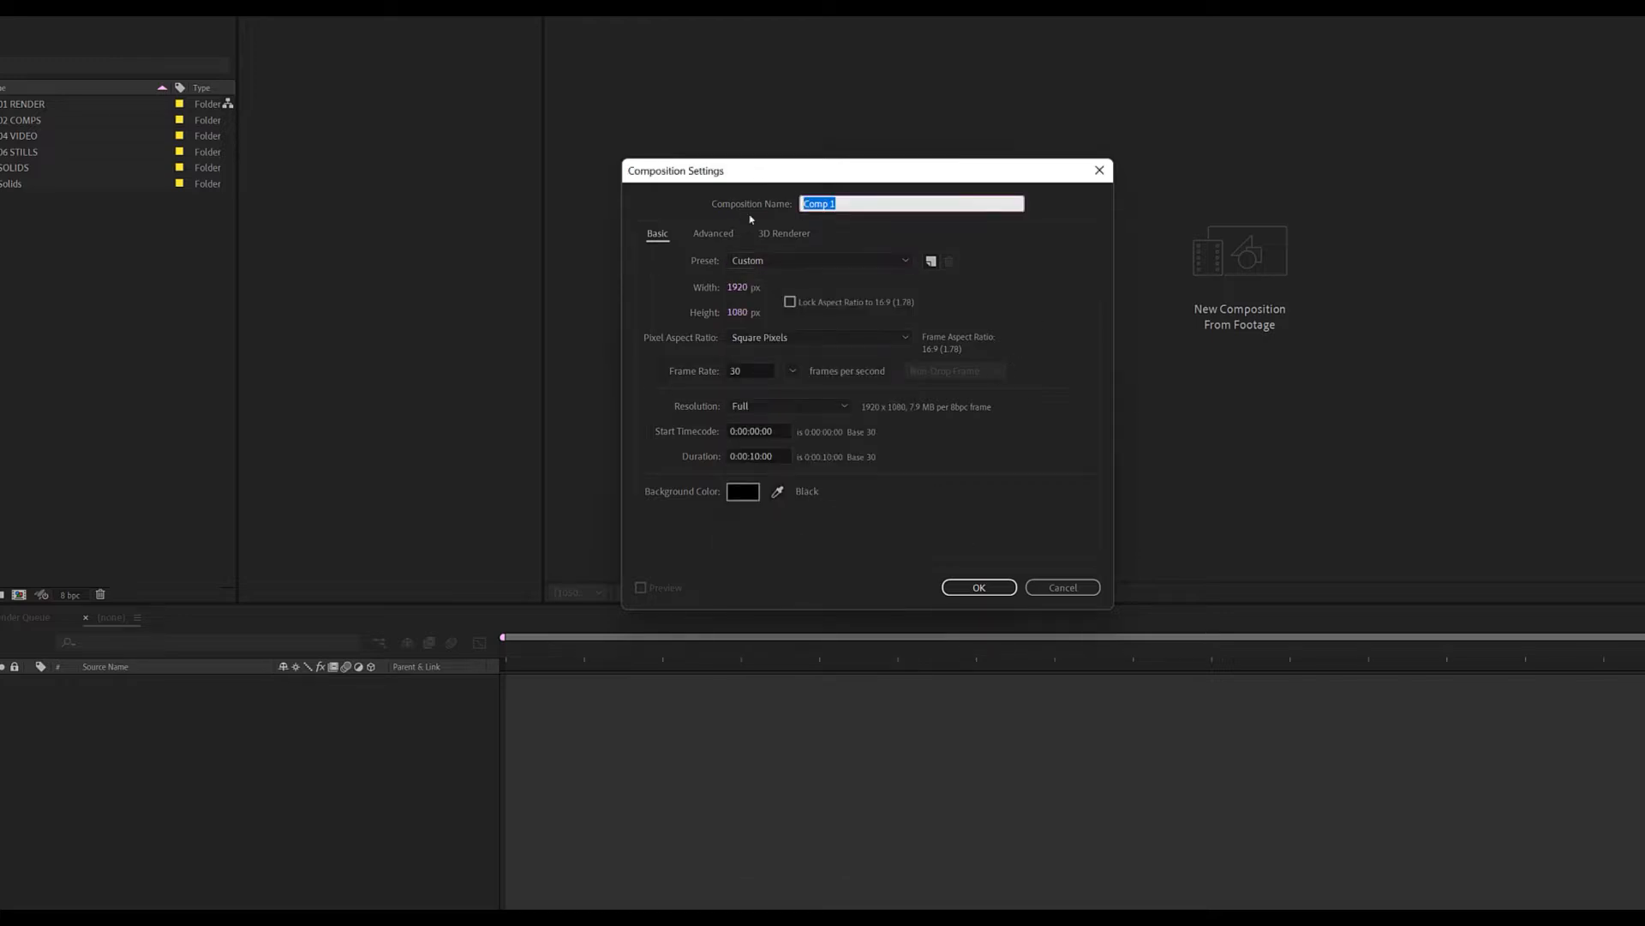
pyautogui.write('SCENE01')
pyautogui.moveTo(776, 454); pyautogui.dragTo(700, 458)
pyautogui.click(957, 494)
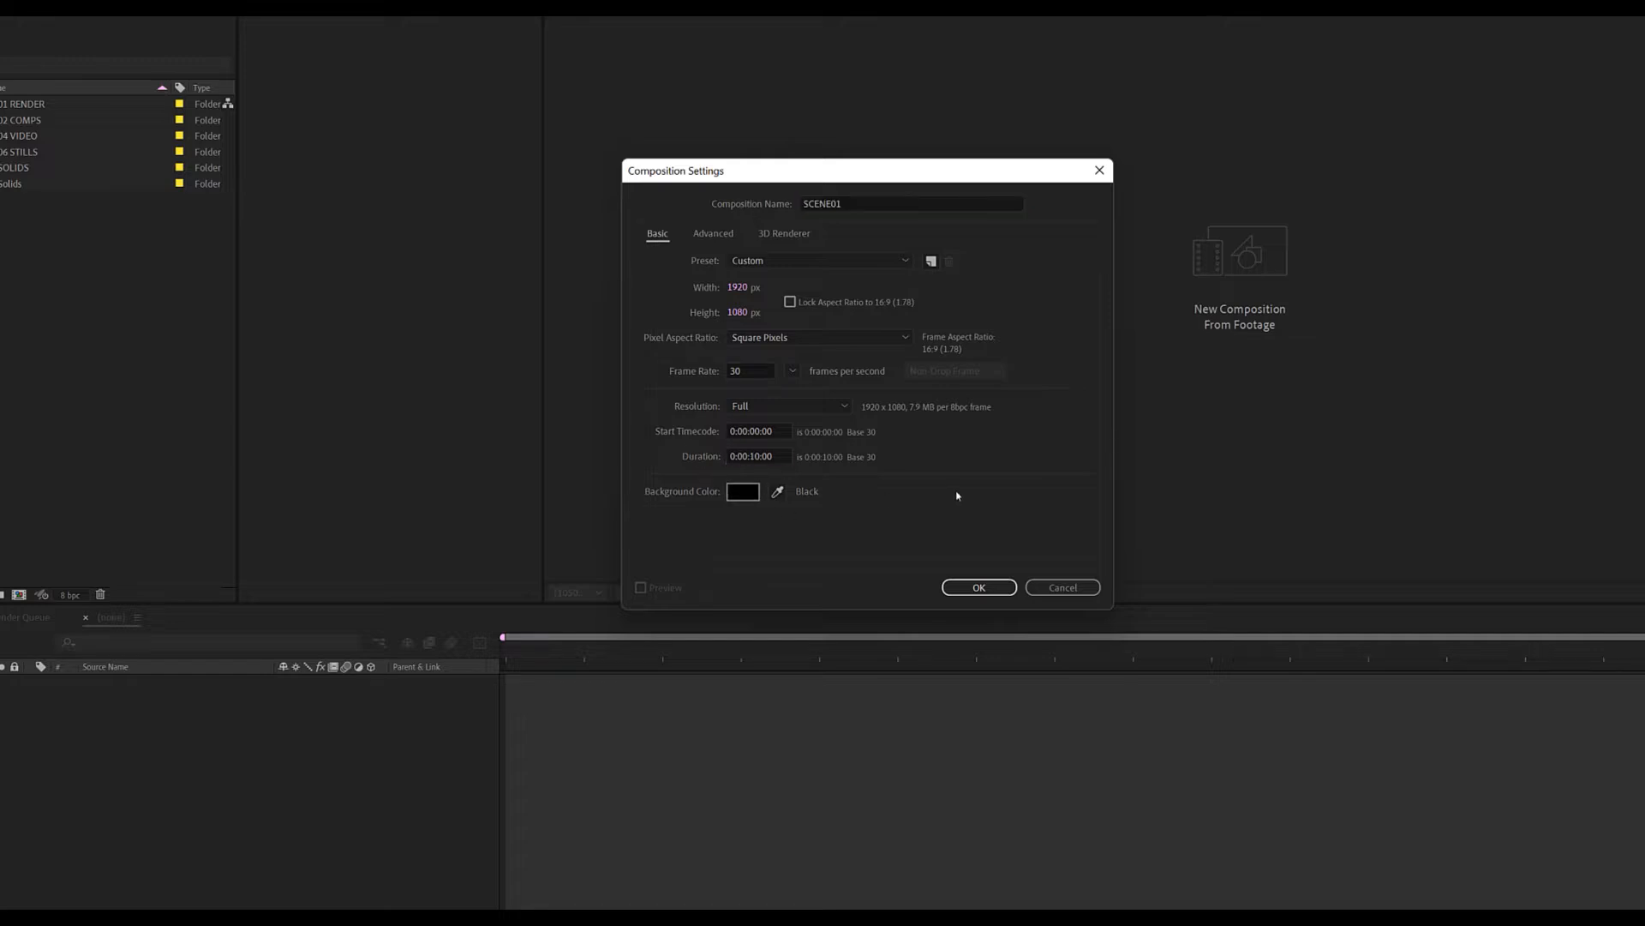
pyautogui.click(983, 588)
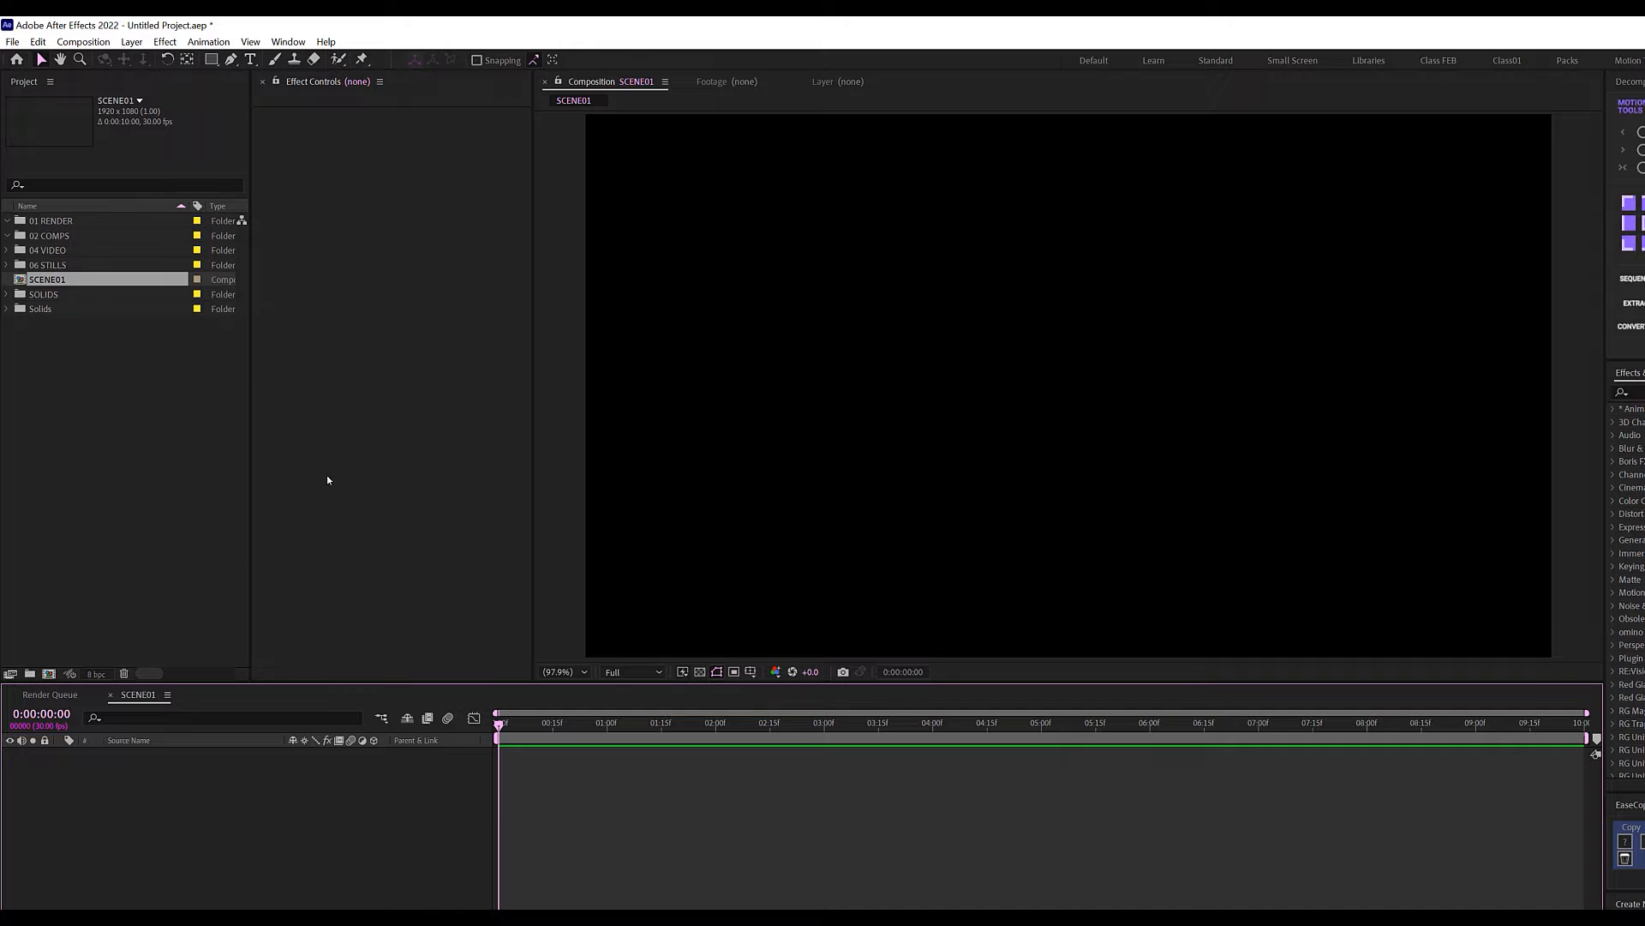
# Create a second composition with the same settings named IMAGE01.
pyautogui.click(48, 674)
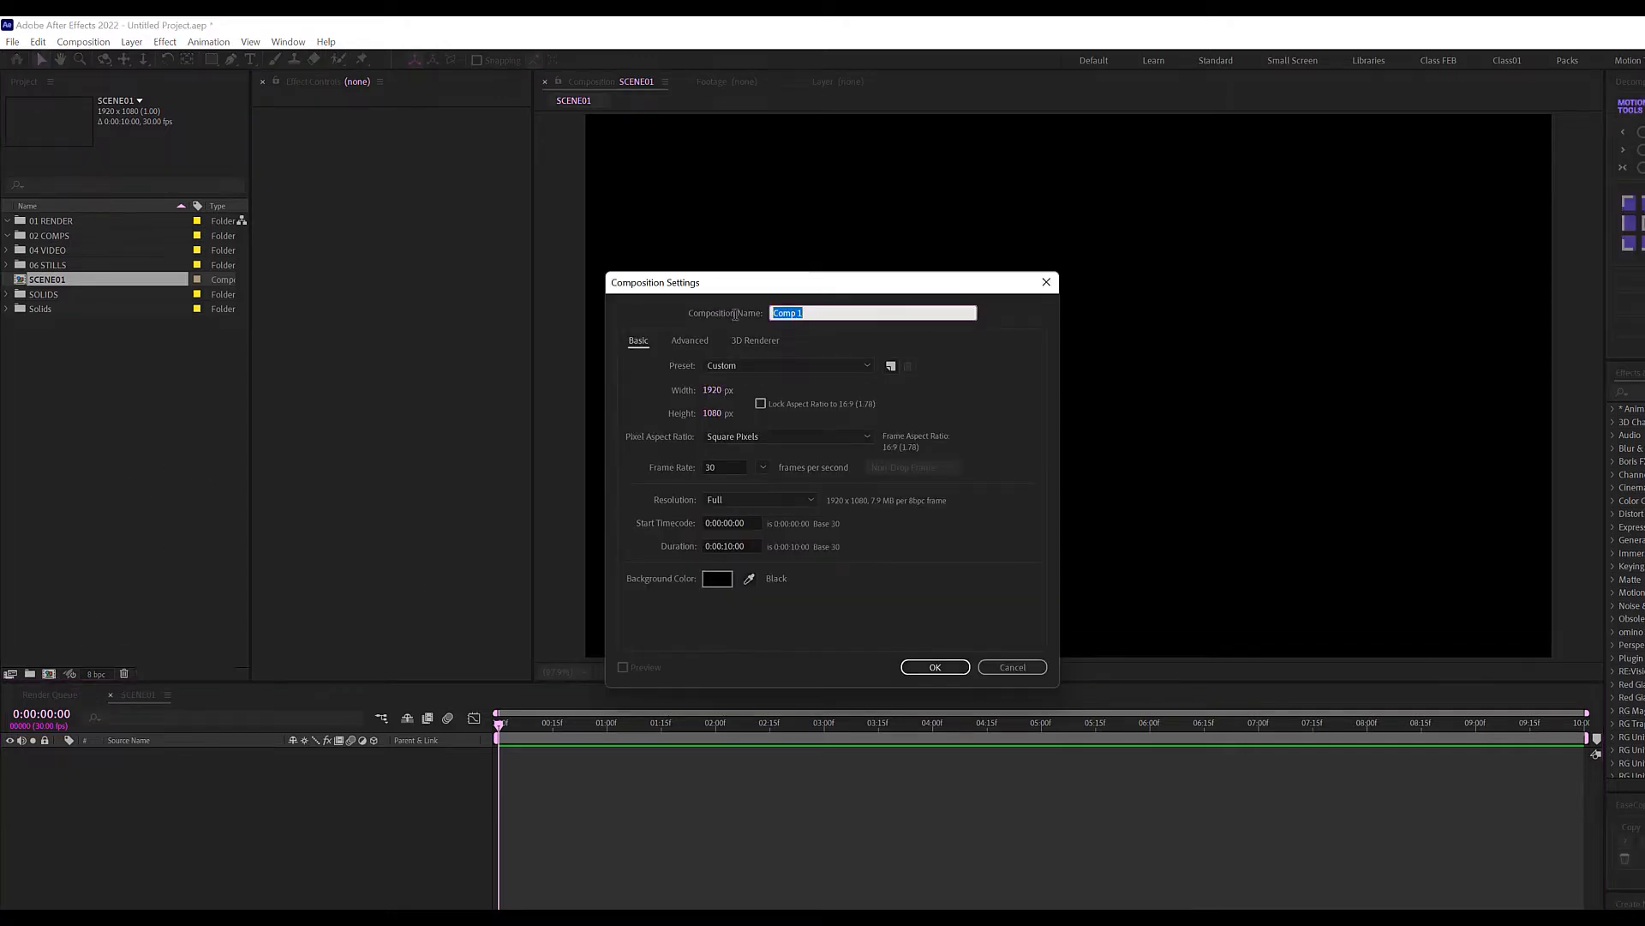
pyautogui.write('IMAGE01')
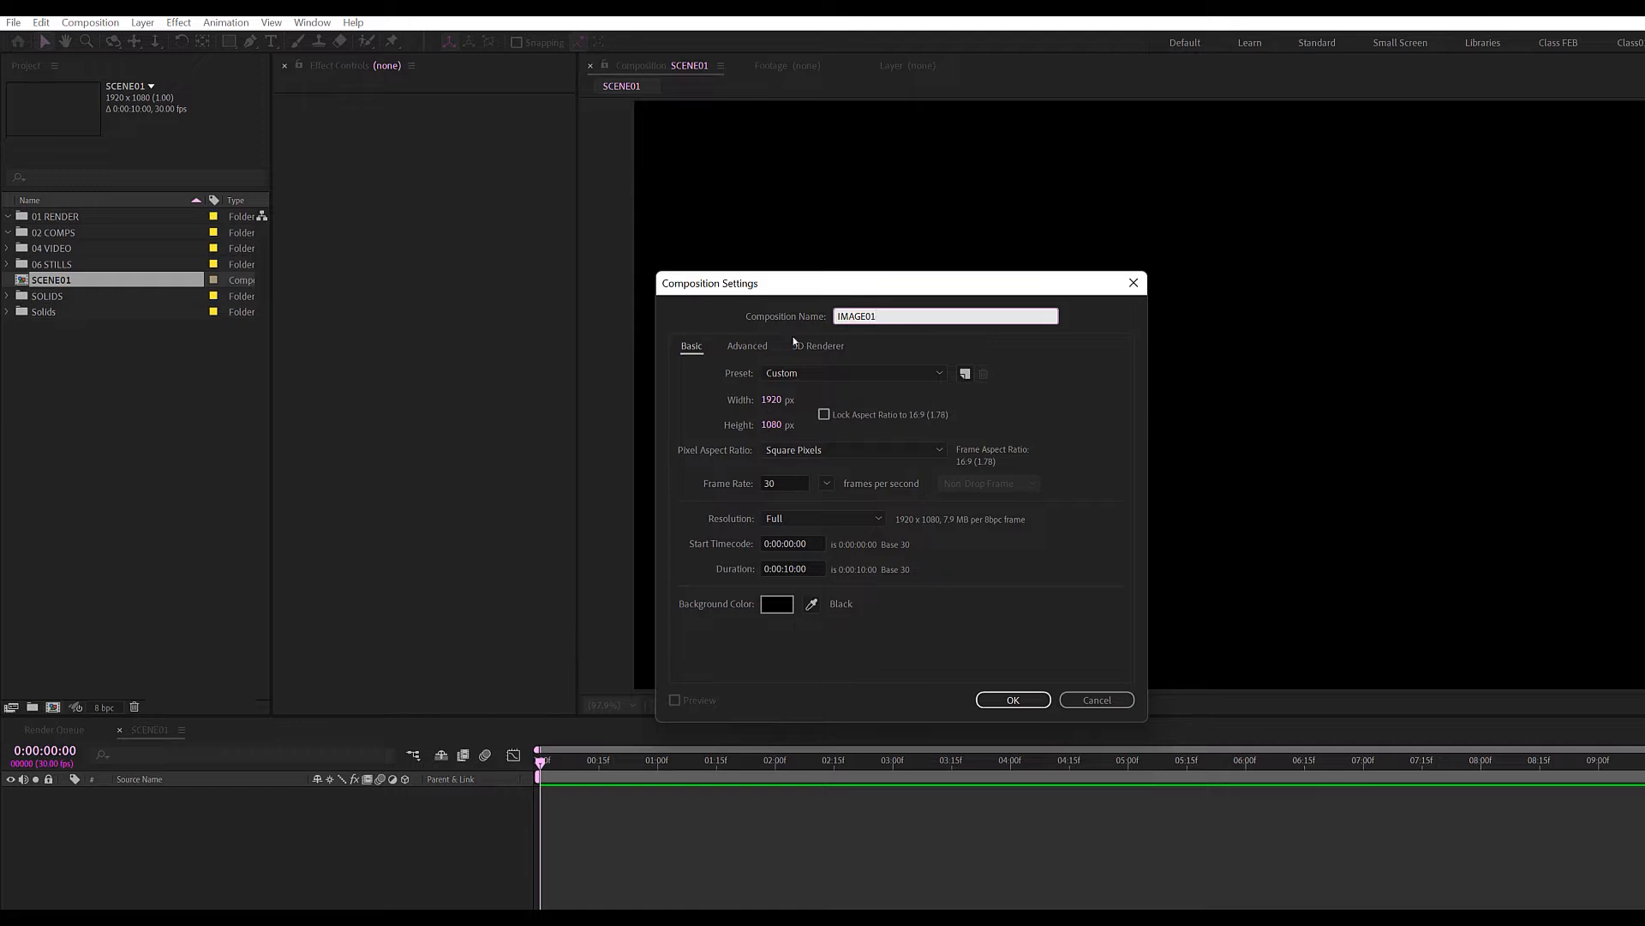
pyautogui.click(1010, 700)
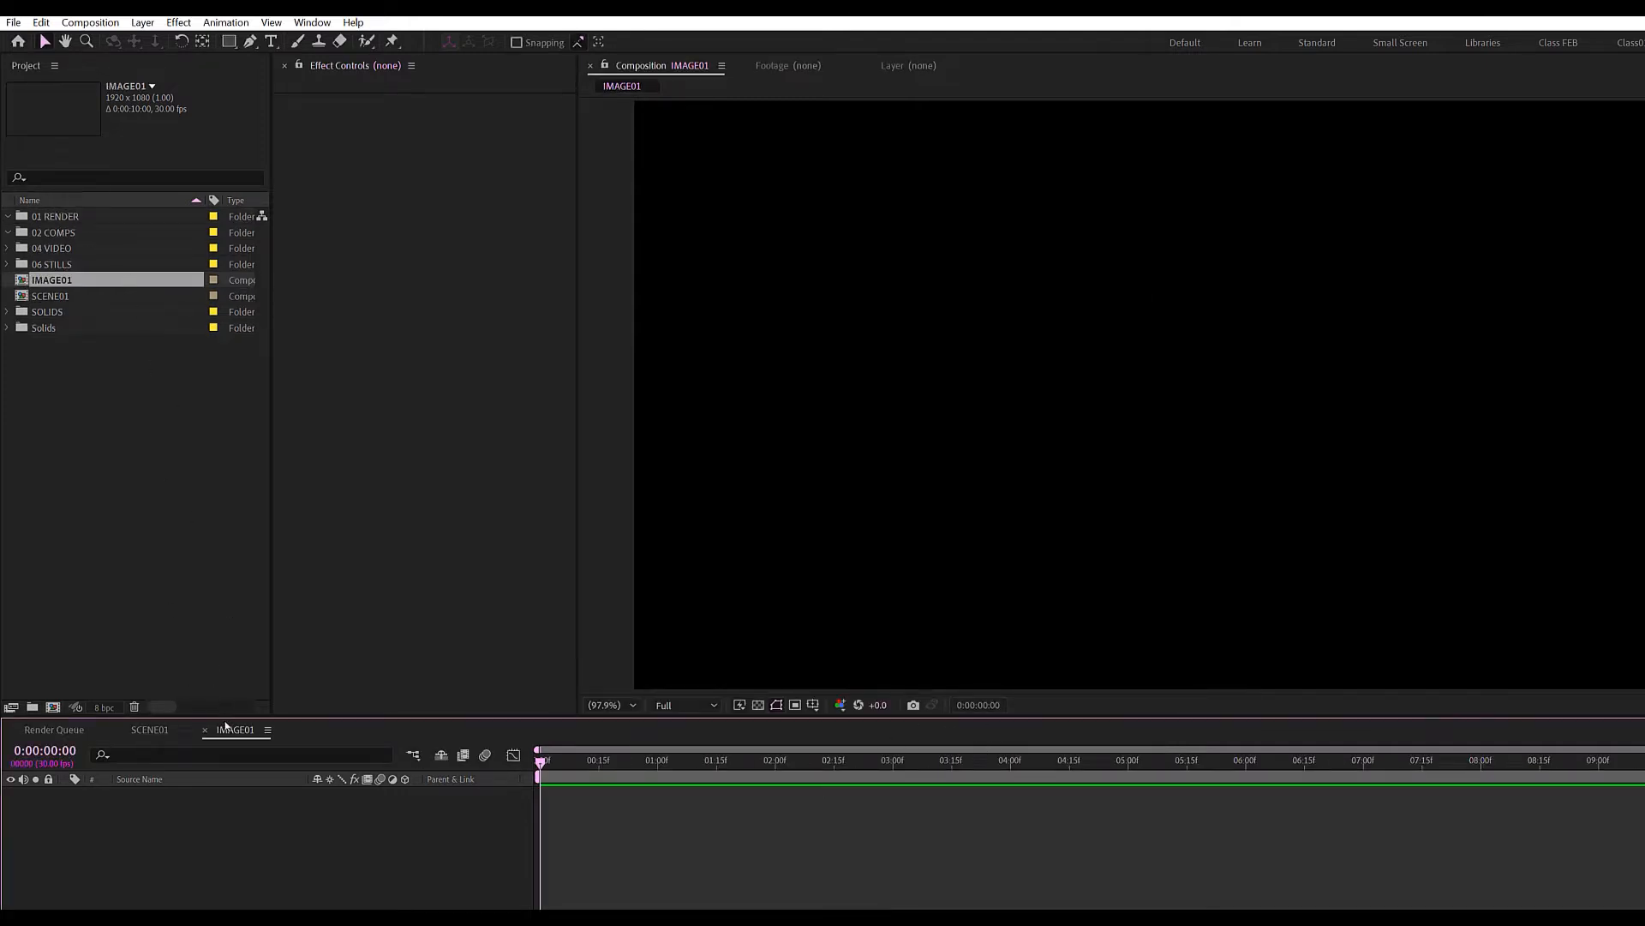
# Place the truck photo from 06 STILLS into IMAGE01 and scale it to 67%.
pyautogui.click(7, 263)
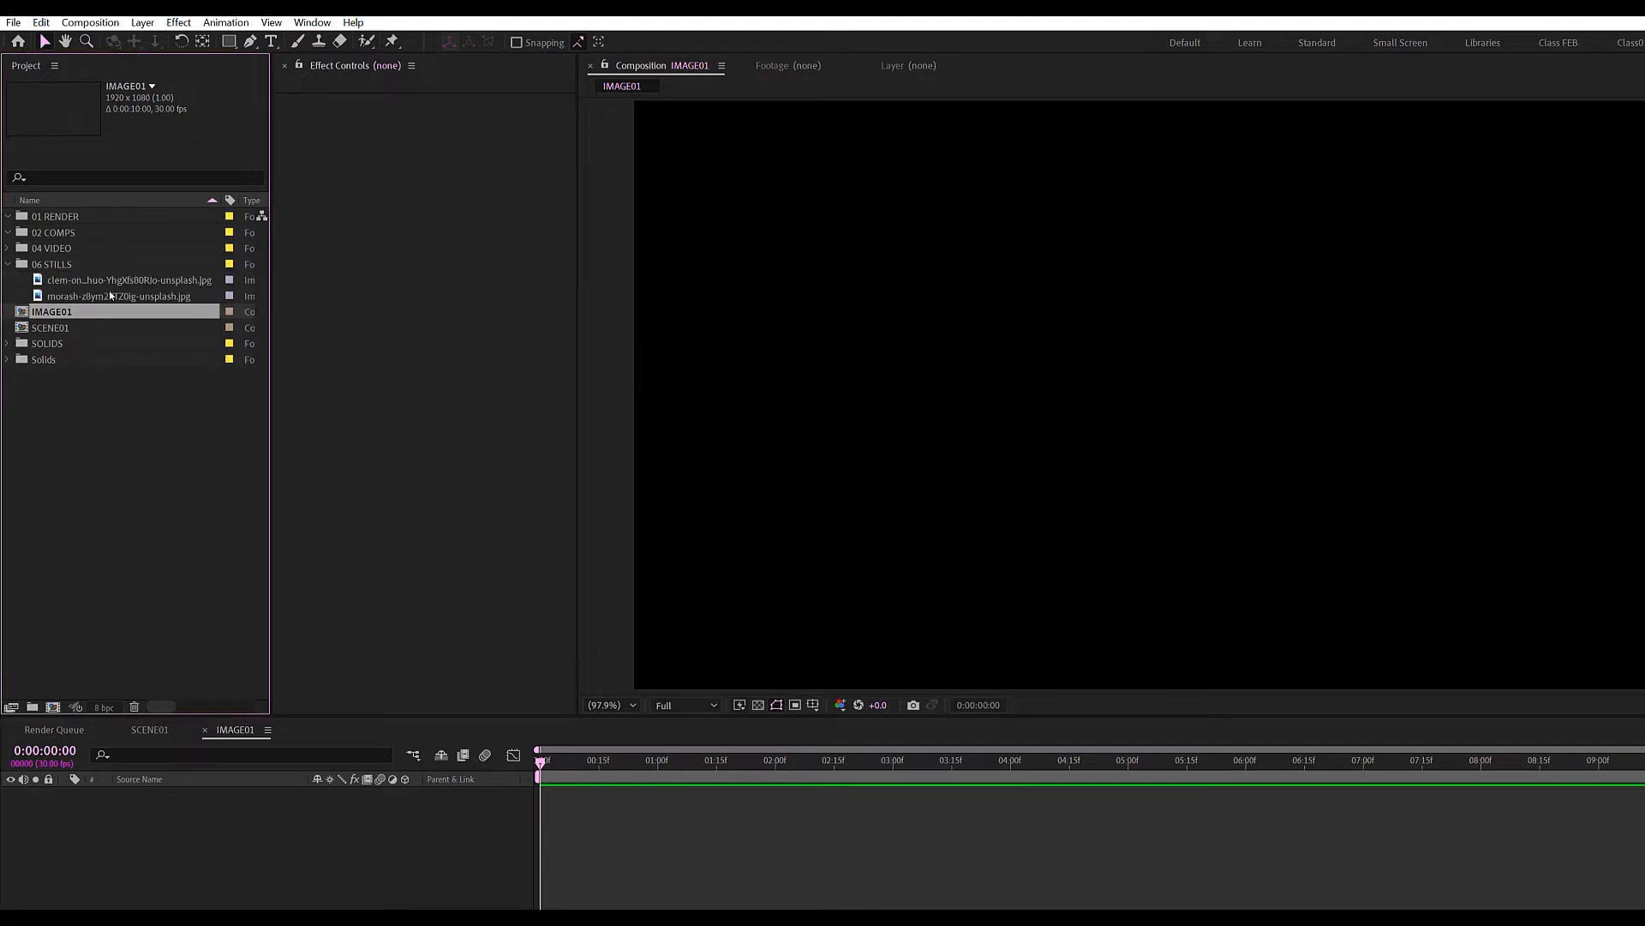
pyautogui.moveTo(115, 295); pyautogui.dragTo(234, 880)
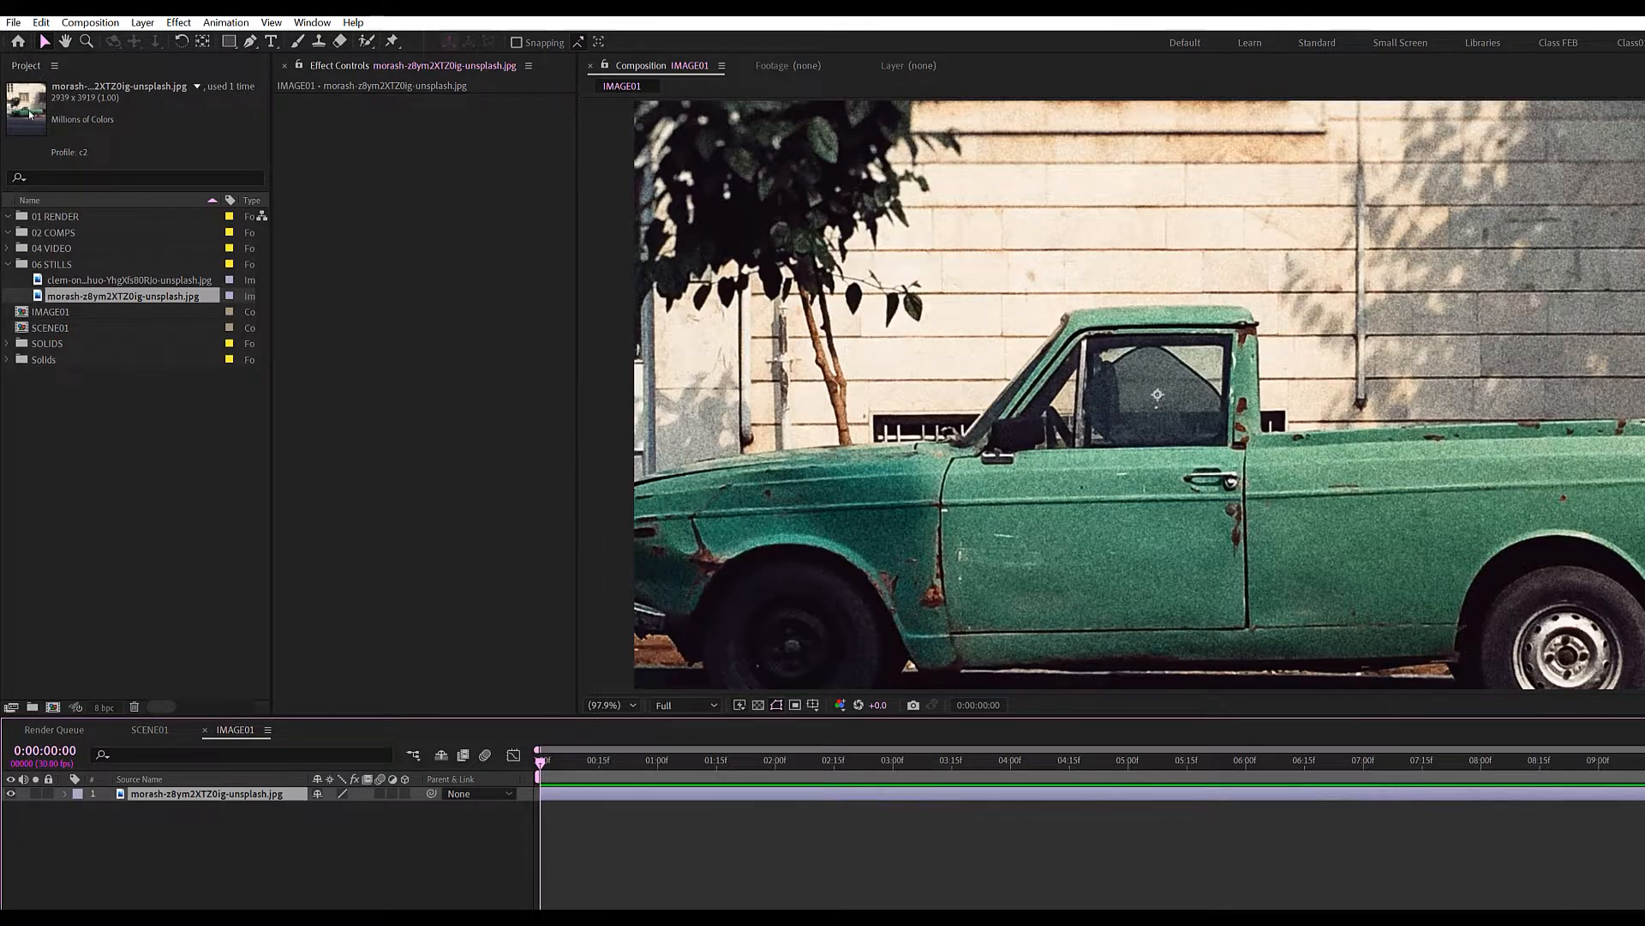
pyautogui.scroll(-2, 901, 469)
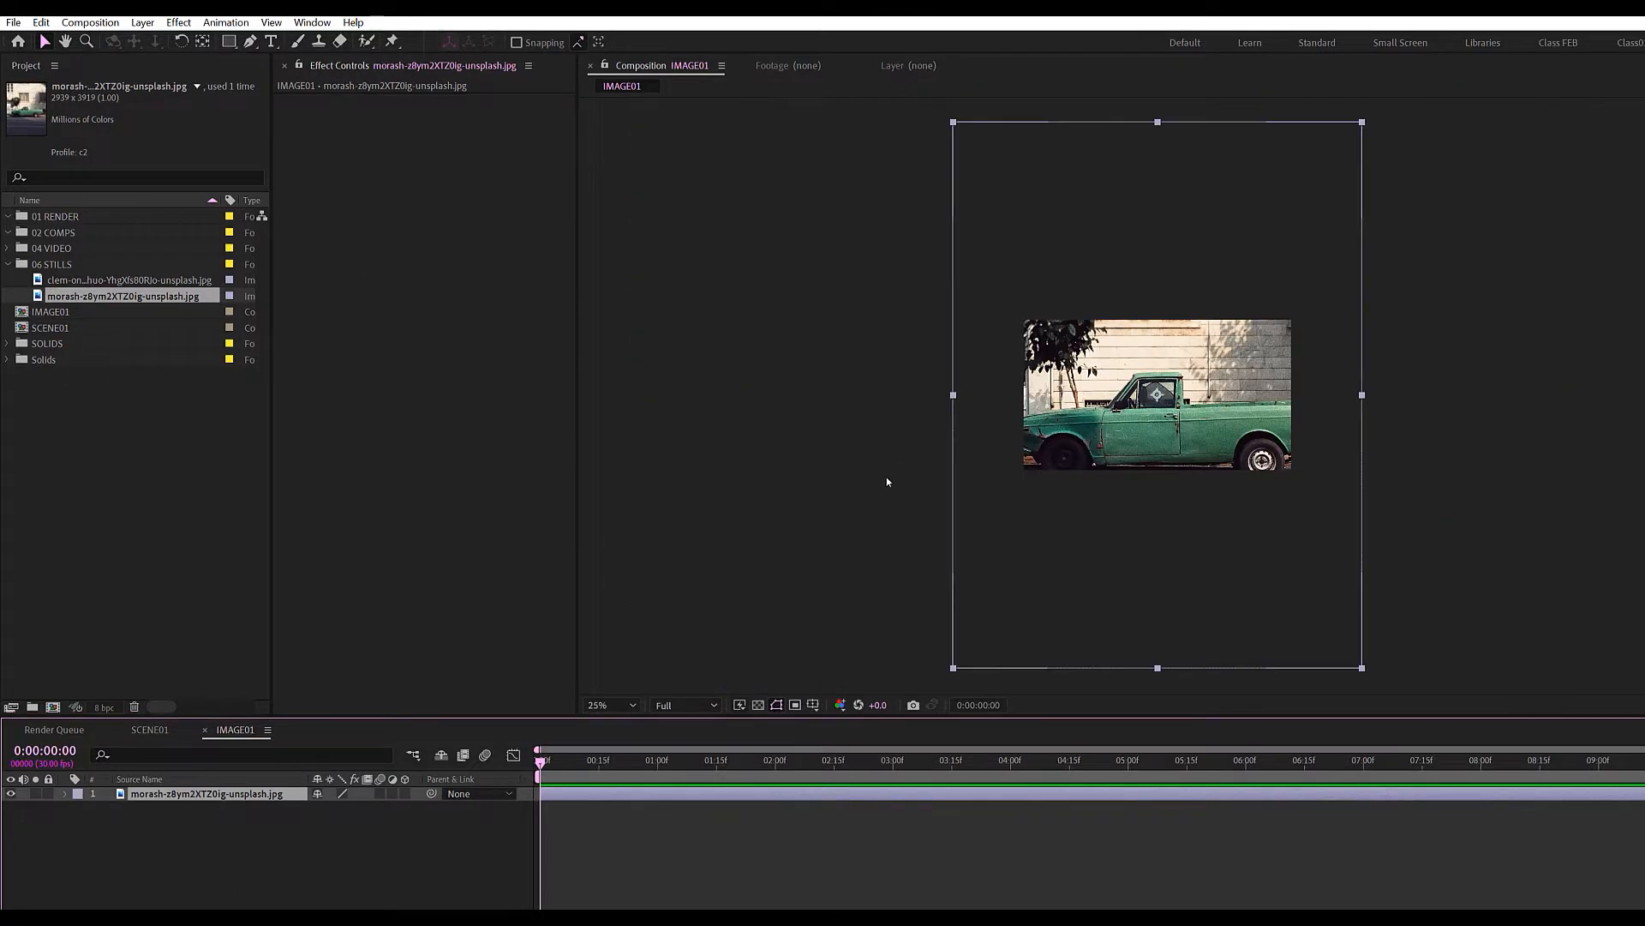
pyautogui.press('s')
pyautogui.moveTo(338, 807); pyautogui.dragTo(314, 807)
pyautogui.click(346, 855)
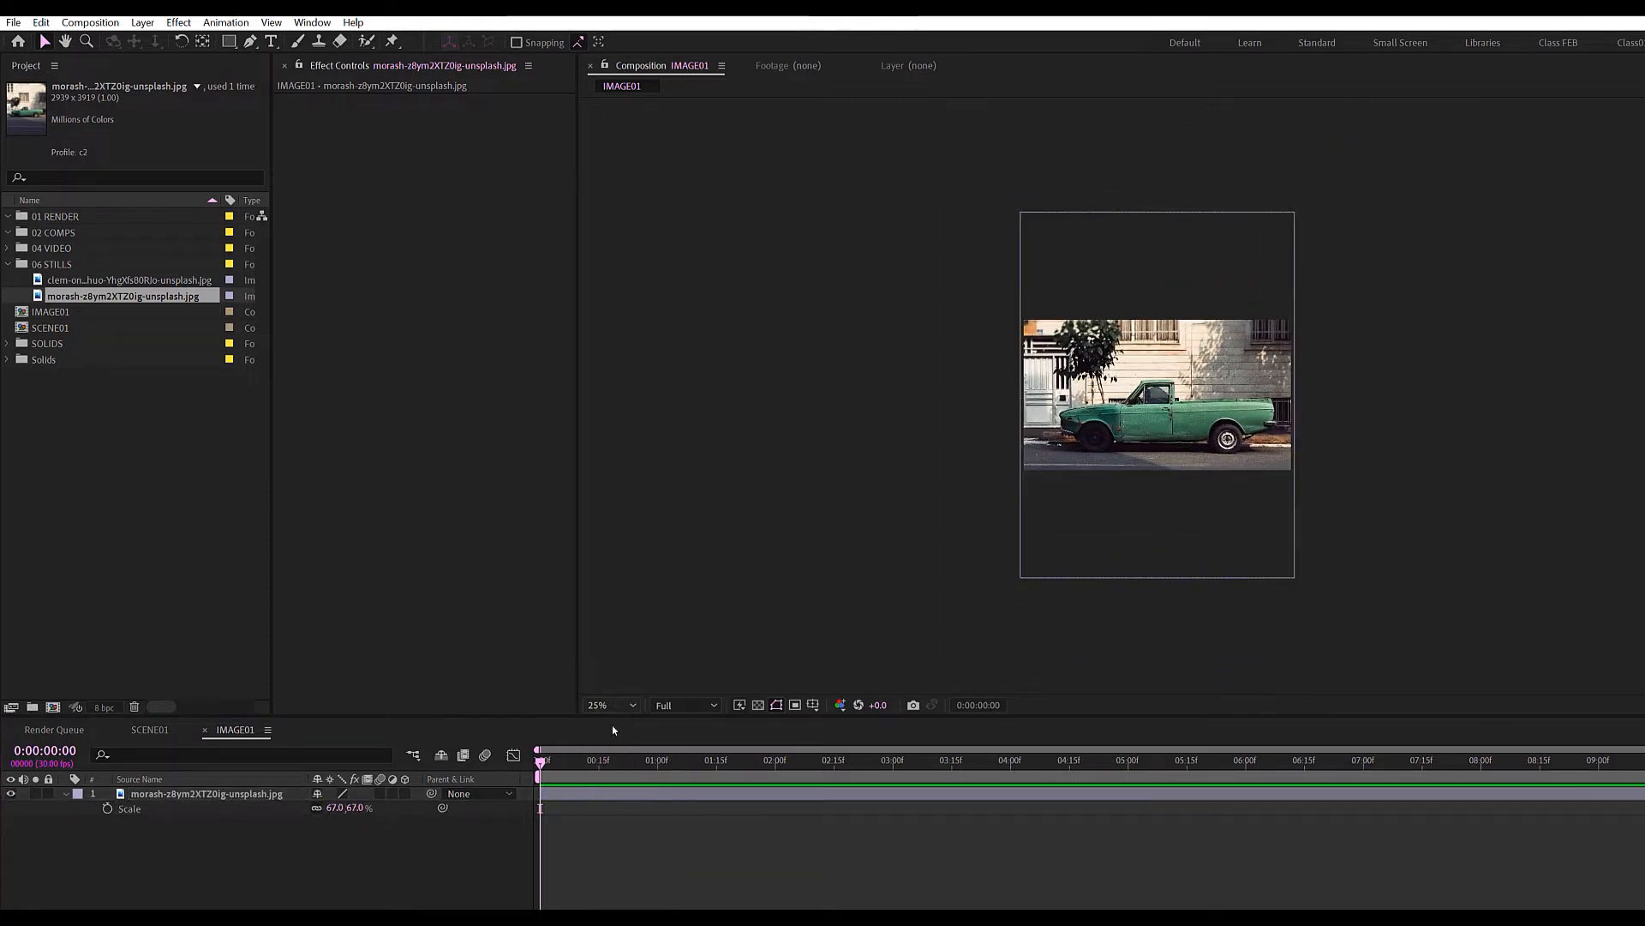
# Duplicate the IMAGE01 composition as IMAGE02 with Ctrl+D.
pyautogui.click(612, 730)
pyautogui.click(160, 728)
pyautogui.click(47, 313)
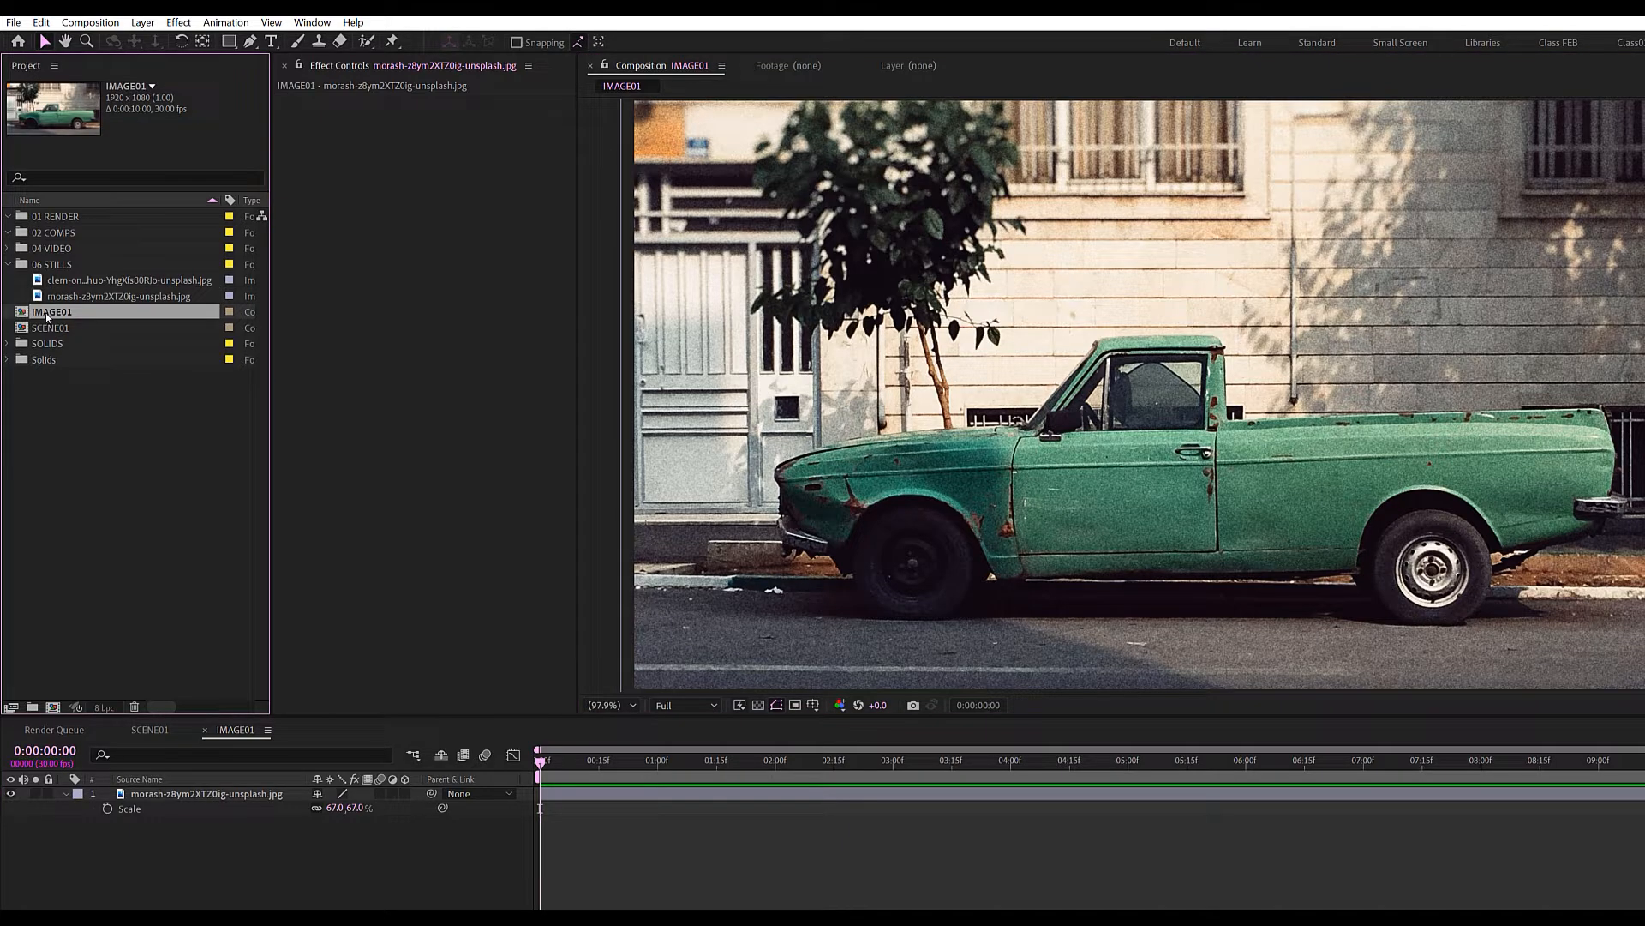
pyautogui.hotkey('ctrl', 'd')
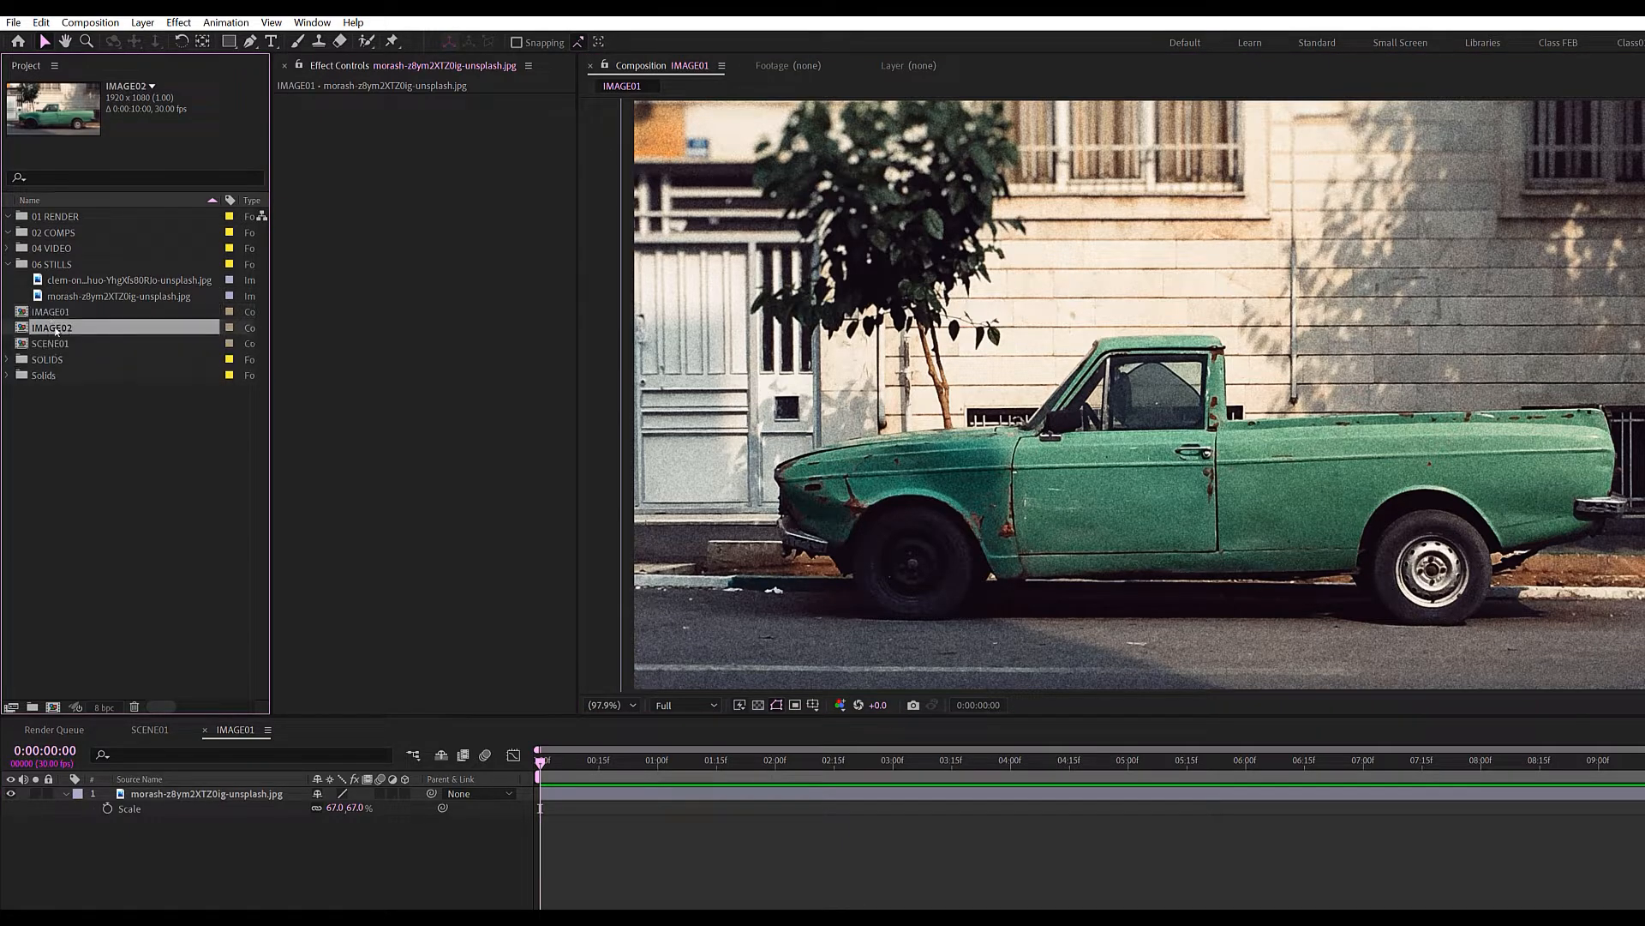
# In IMAGE02, replace the truck layer with the clem-on portrait scaled to 66%.
pyautogui.doubleClick(55, 330)
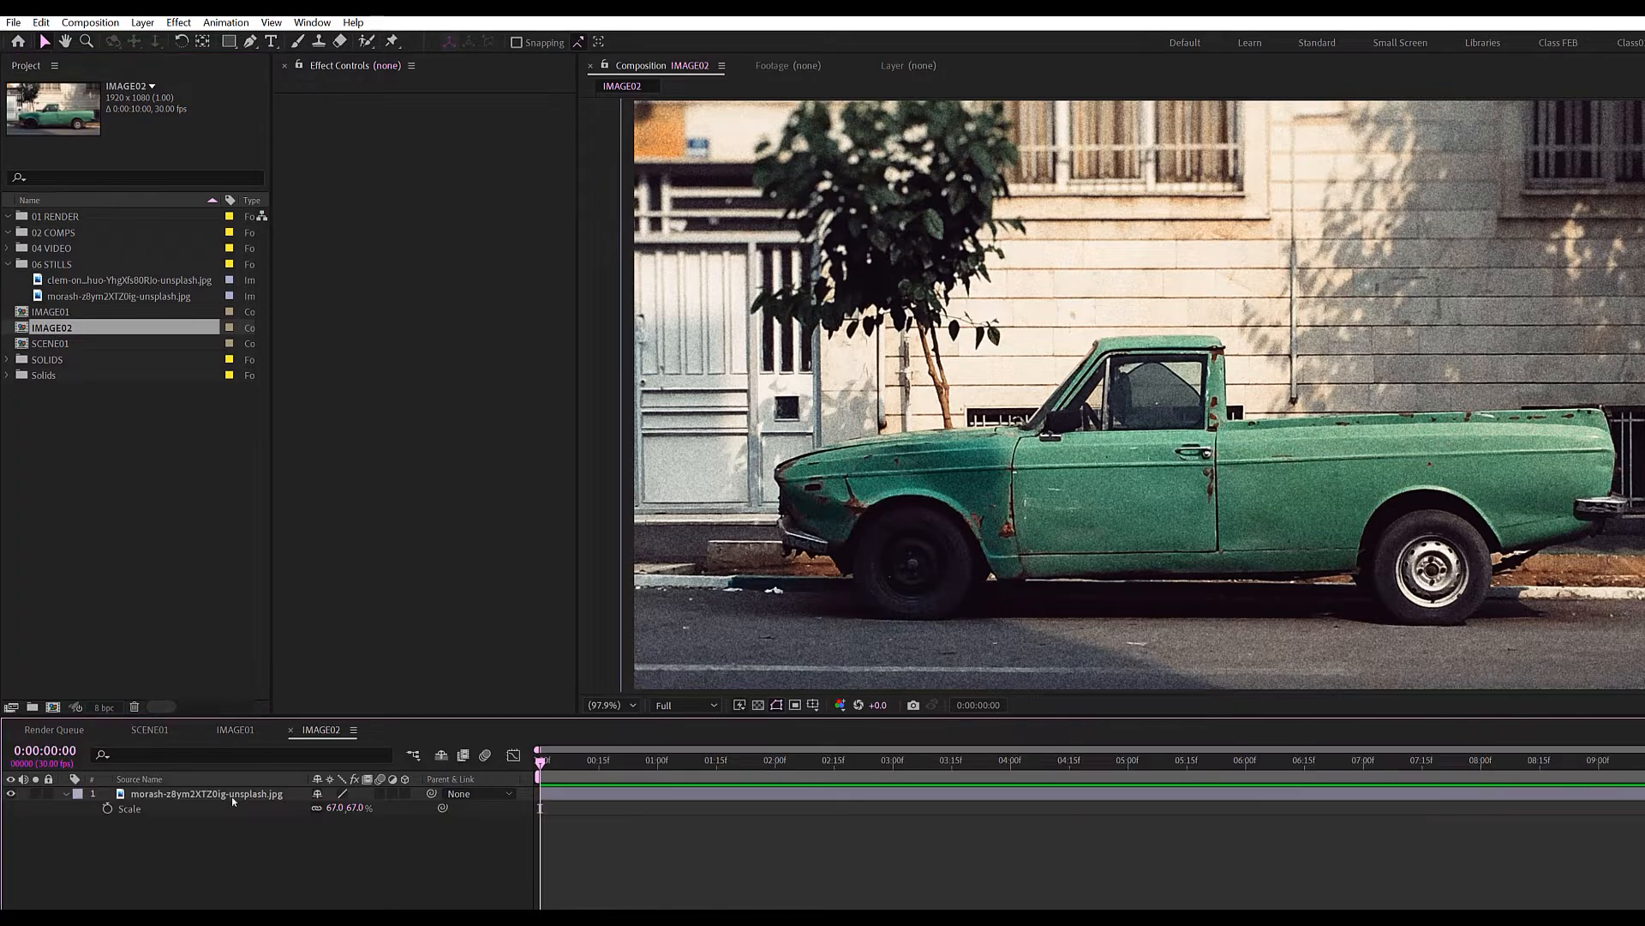
pyautogui.click(210, 793)
pyautogui.press('Delete')
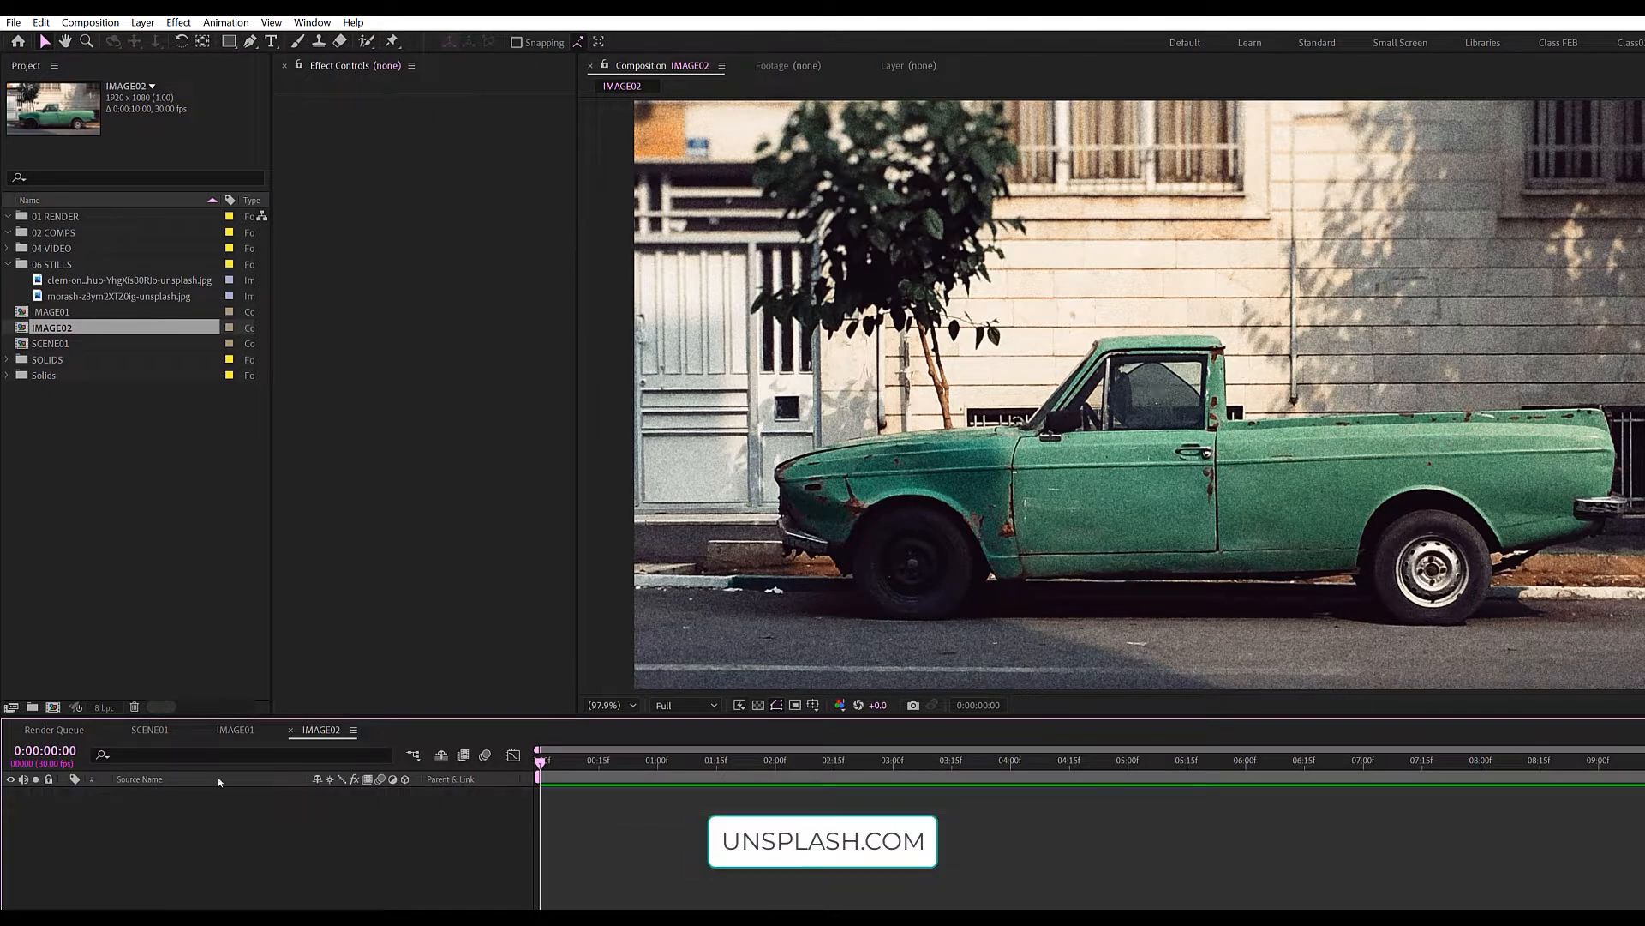
pyautogui.moveTo(121, 280); pyautogui.dragTo(216, 851)
pyautogui.scroll(-4, 756, 517)
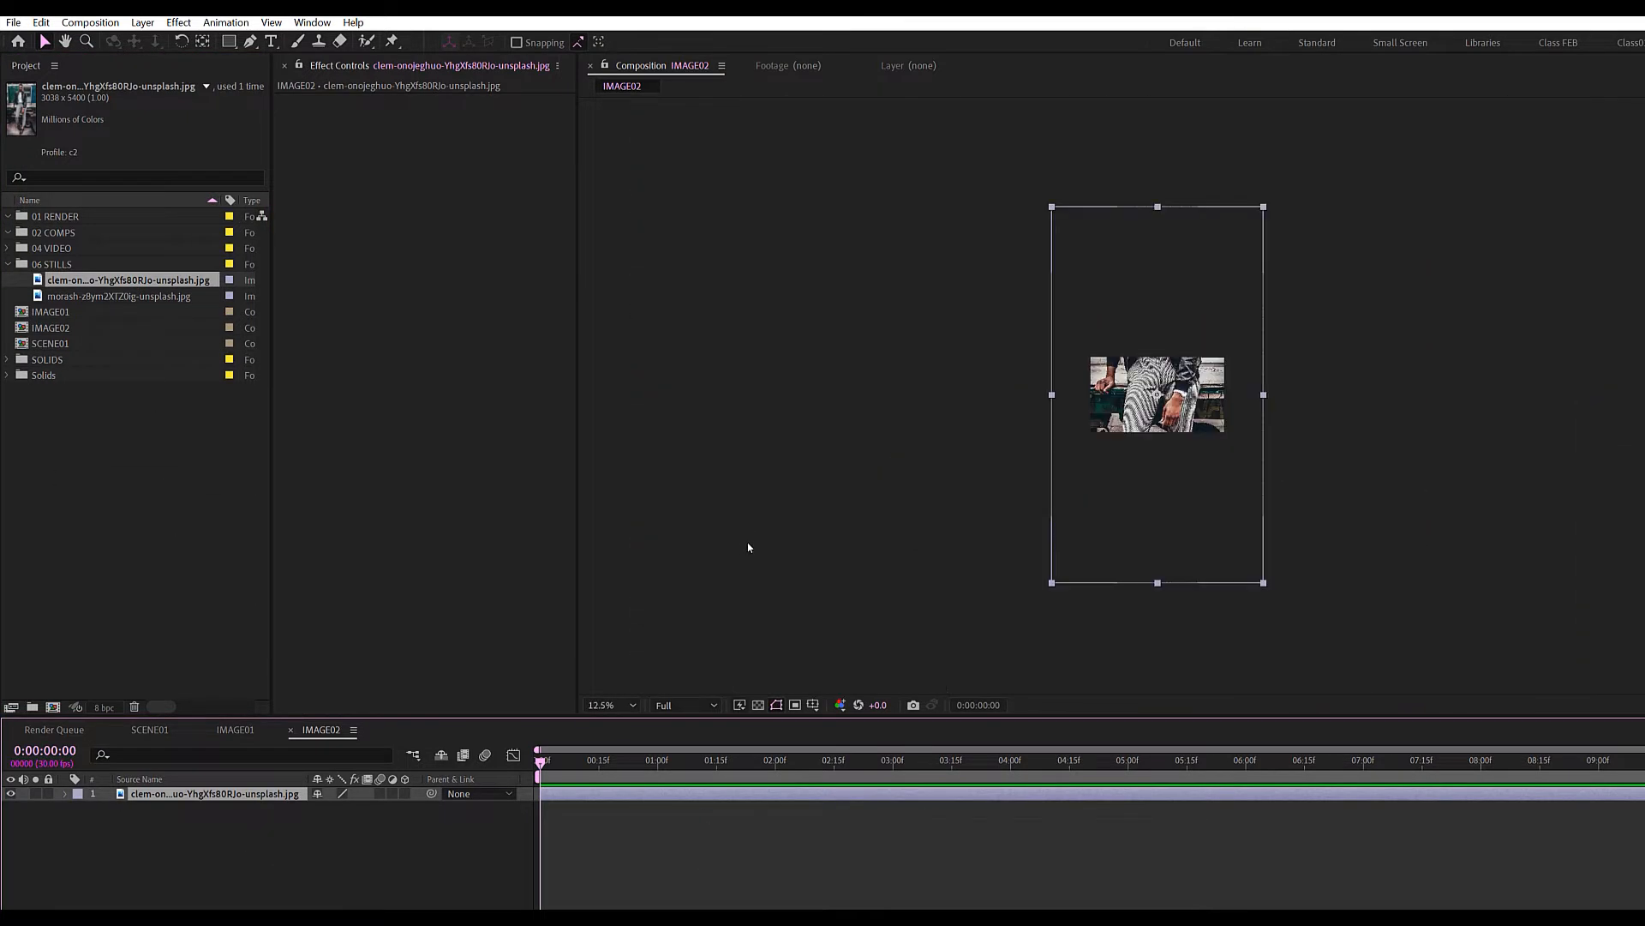
pyautogui.scroll(1, 738, 575)
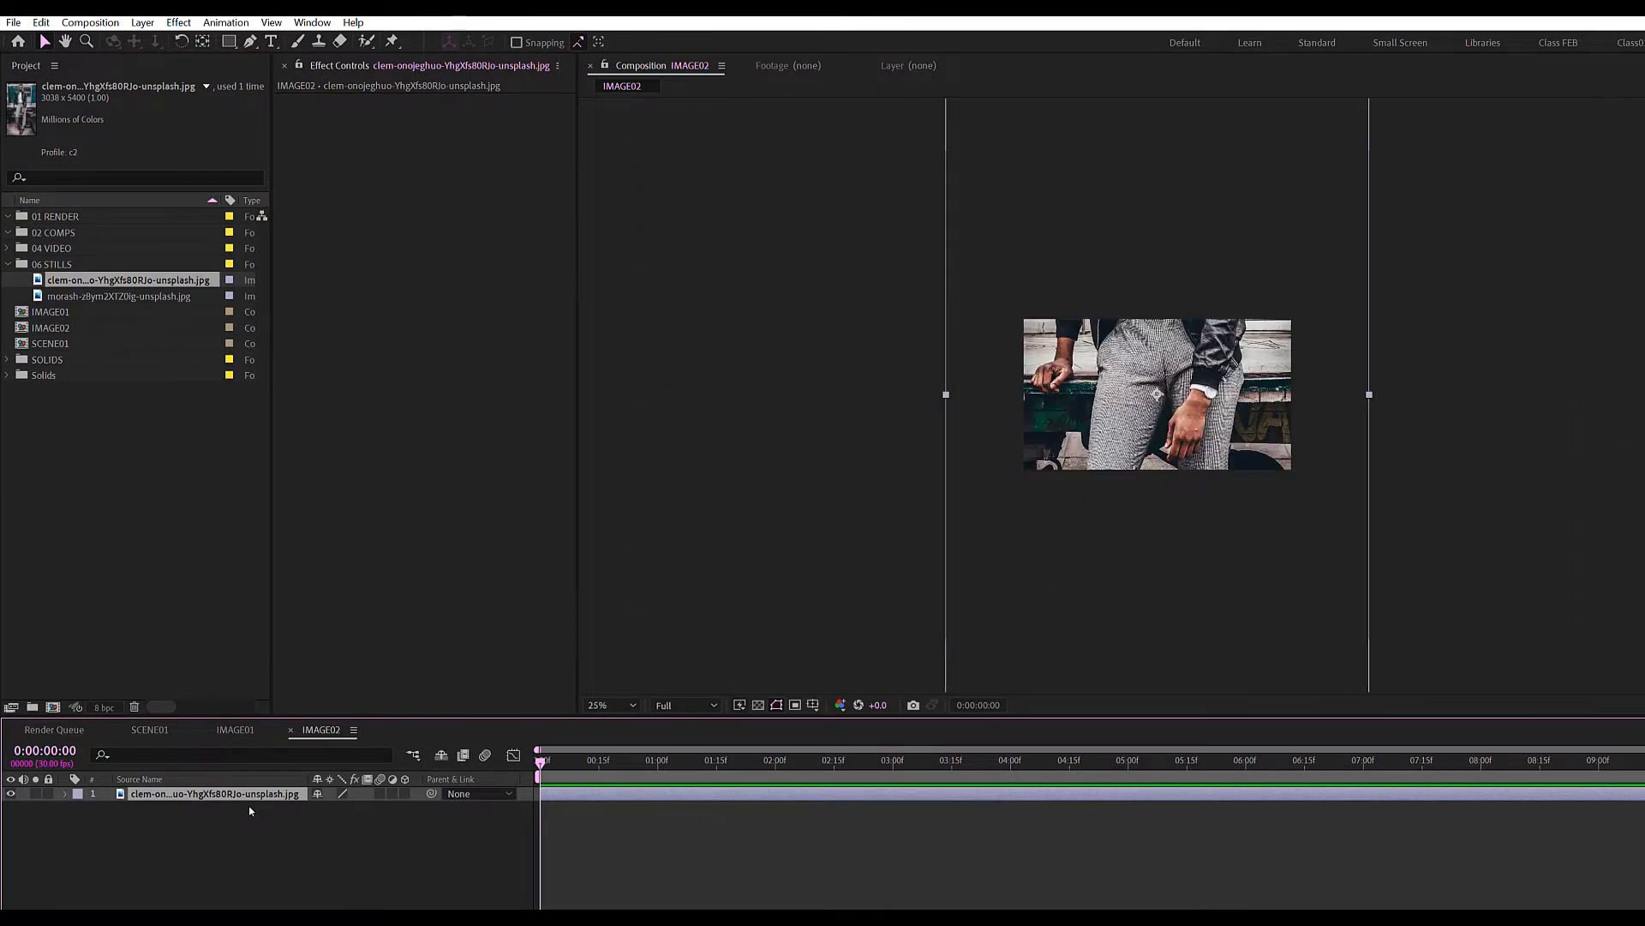
pyautogui.press('s')
pyautogui.moveTo(343, 807)
pyautogui.mouseDown()
pyautogui.moveTo(311, 807)
pyautogui.moveTo(331, 810)
pyautogui.mouseUp()
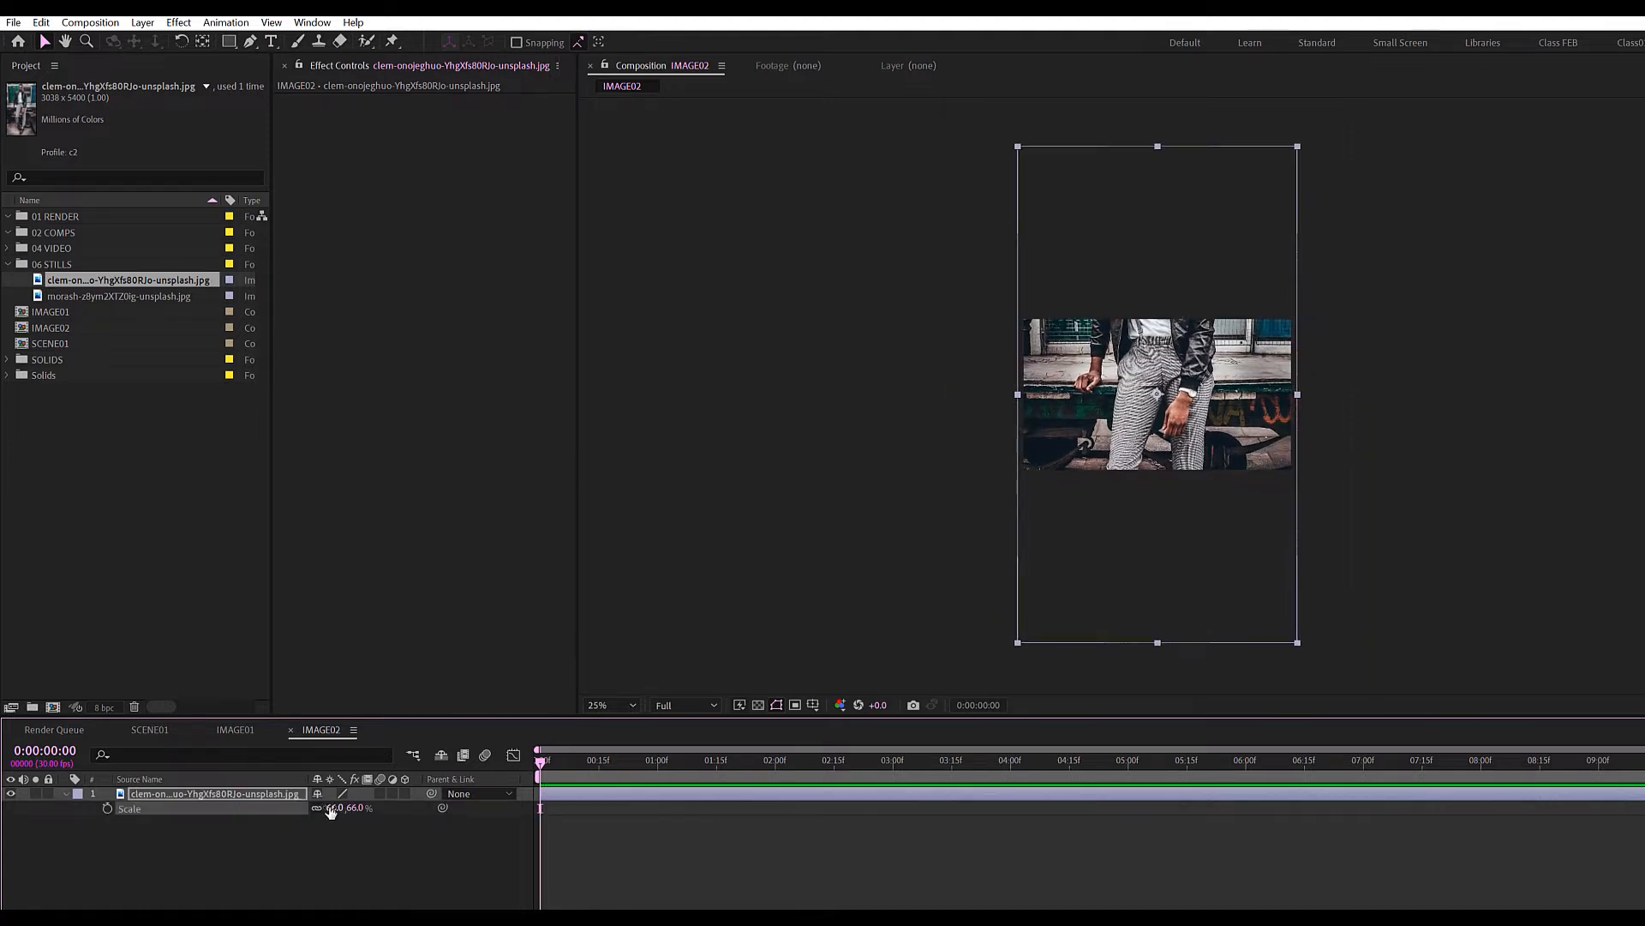
# Lower the portrait to frame the man's face, then open the SCENE01 composition.
pyautogui.moveTo(1034, 566); pyautogui.dragTo(1169, 642)
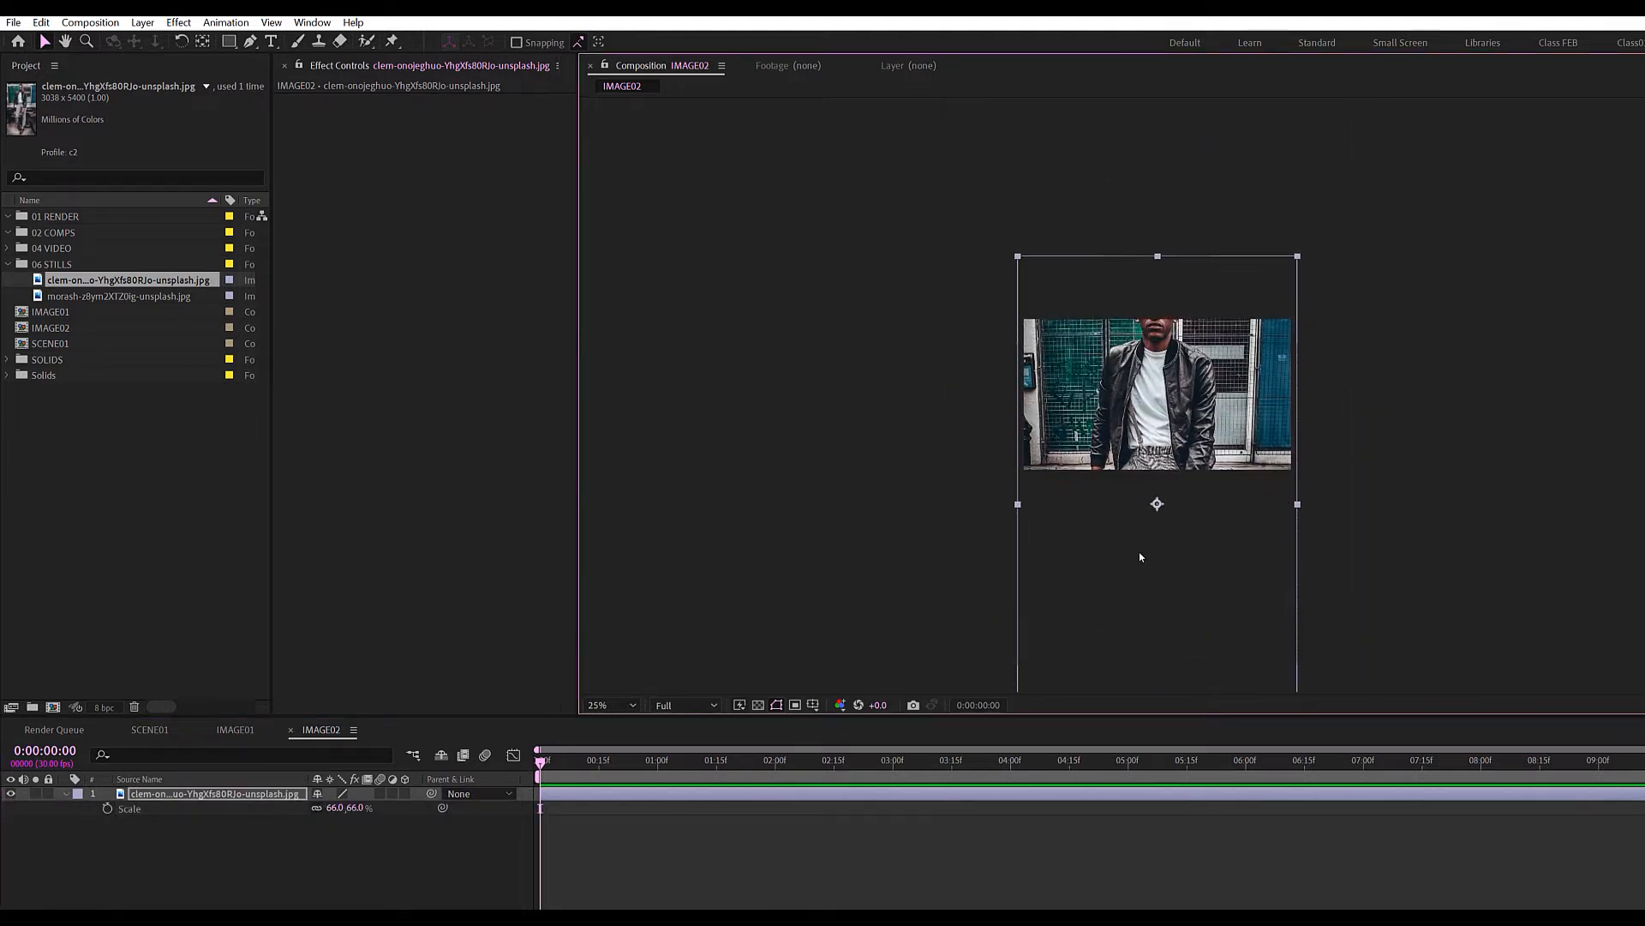
pyautogui.moveTo(1140, 557); pyautogui.dragTo(1142, 604)
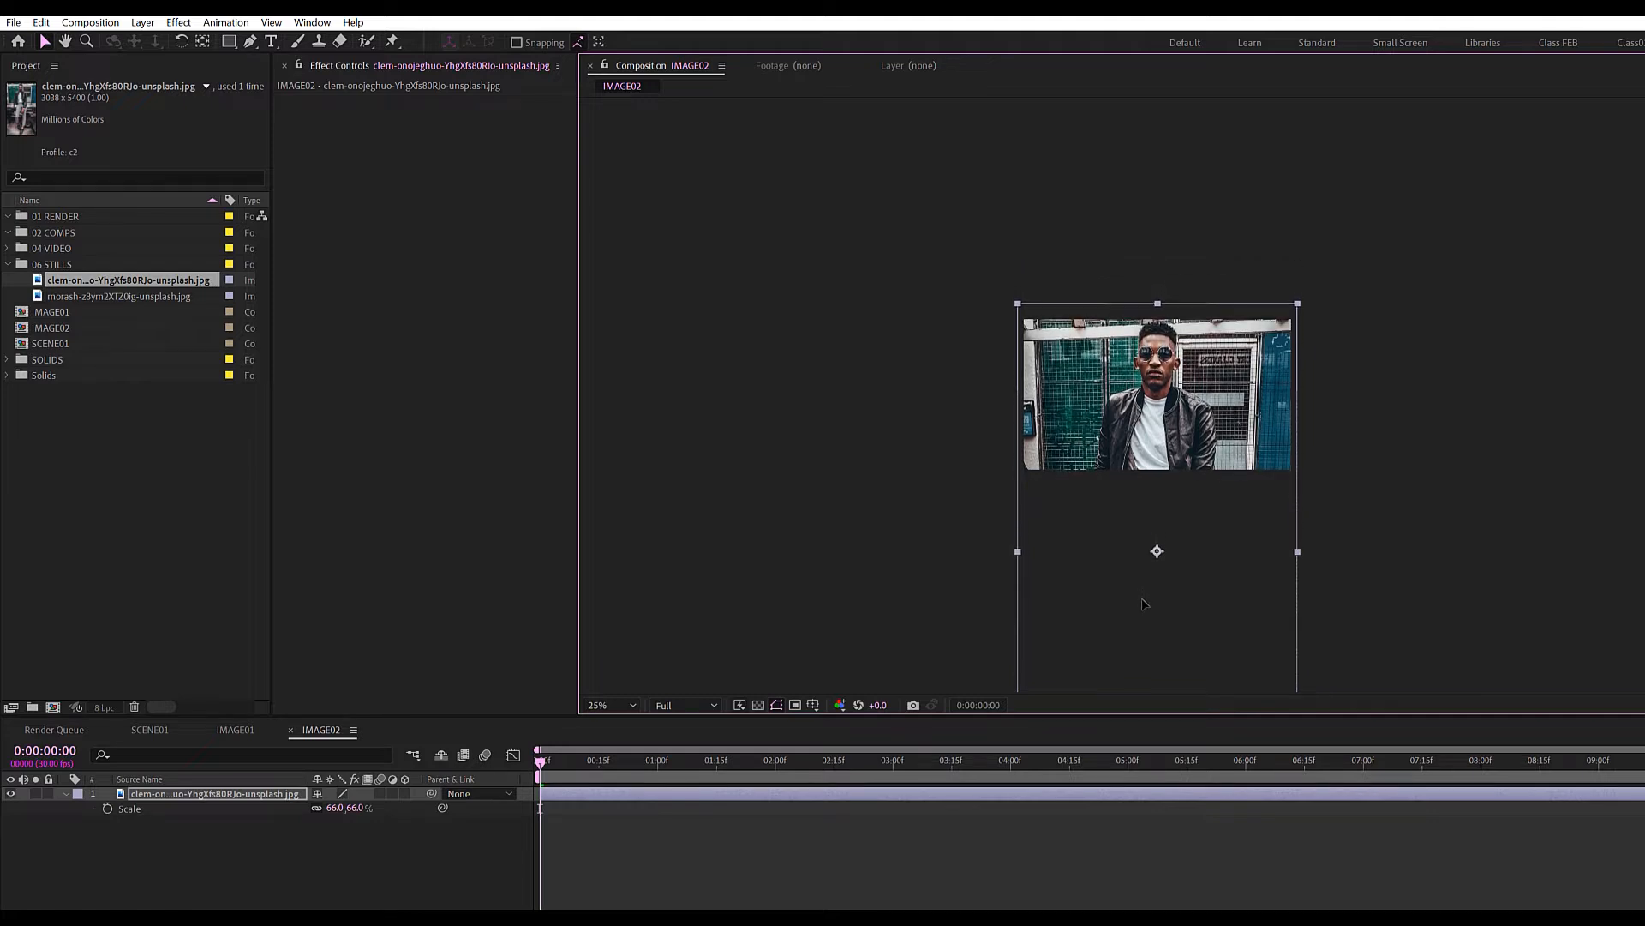
pyautogui.click(909, 857)
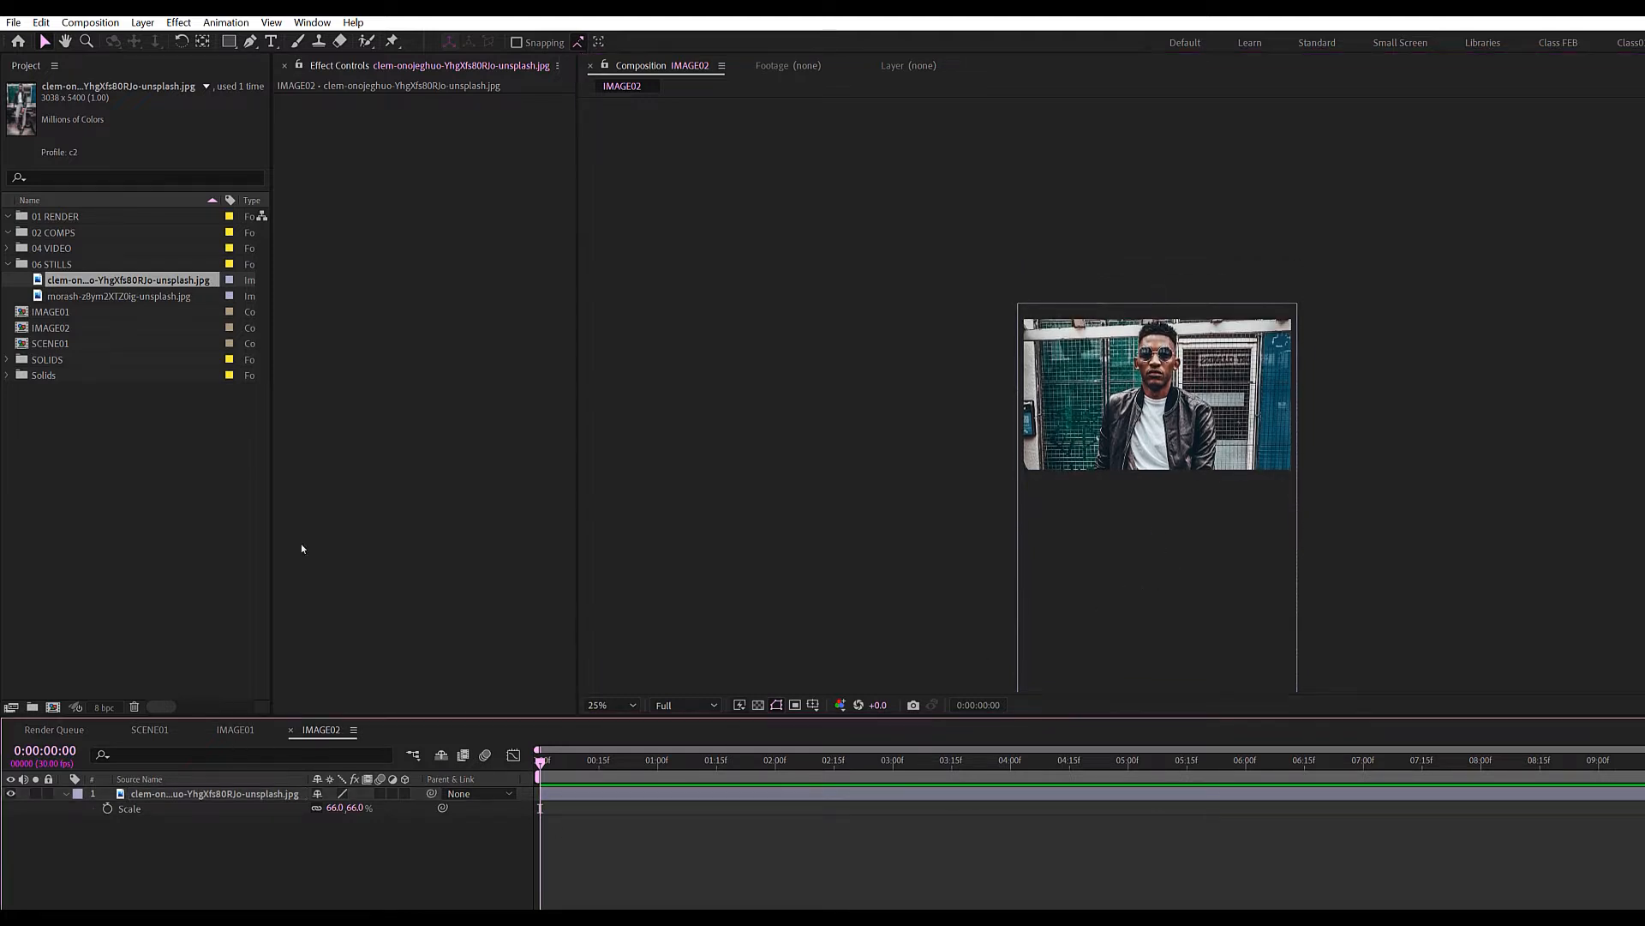
pyautogui.click(187, 469)
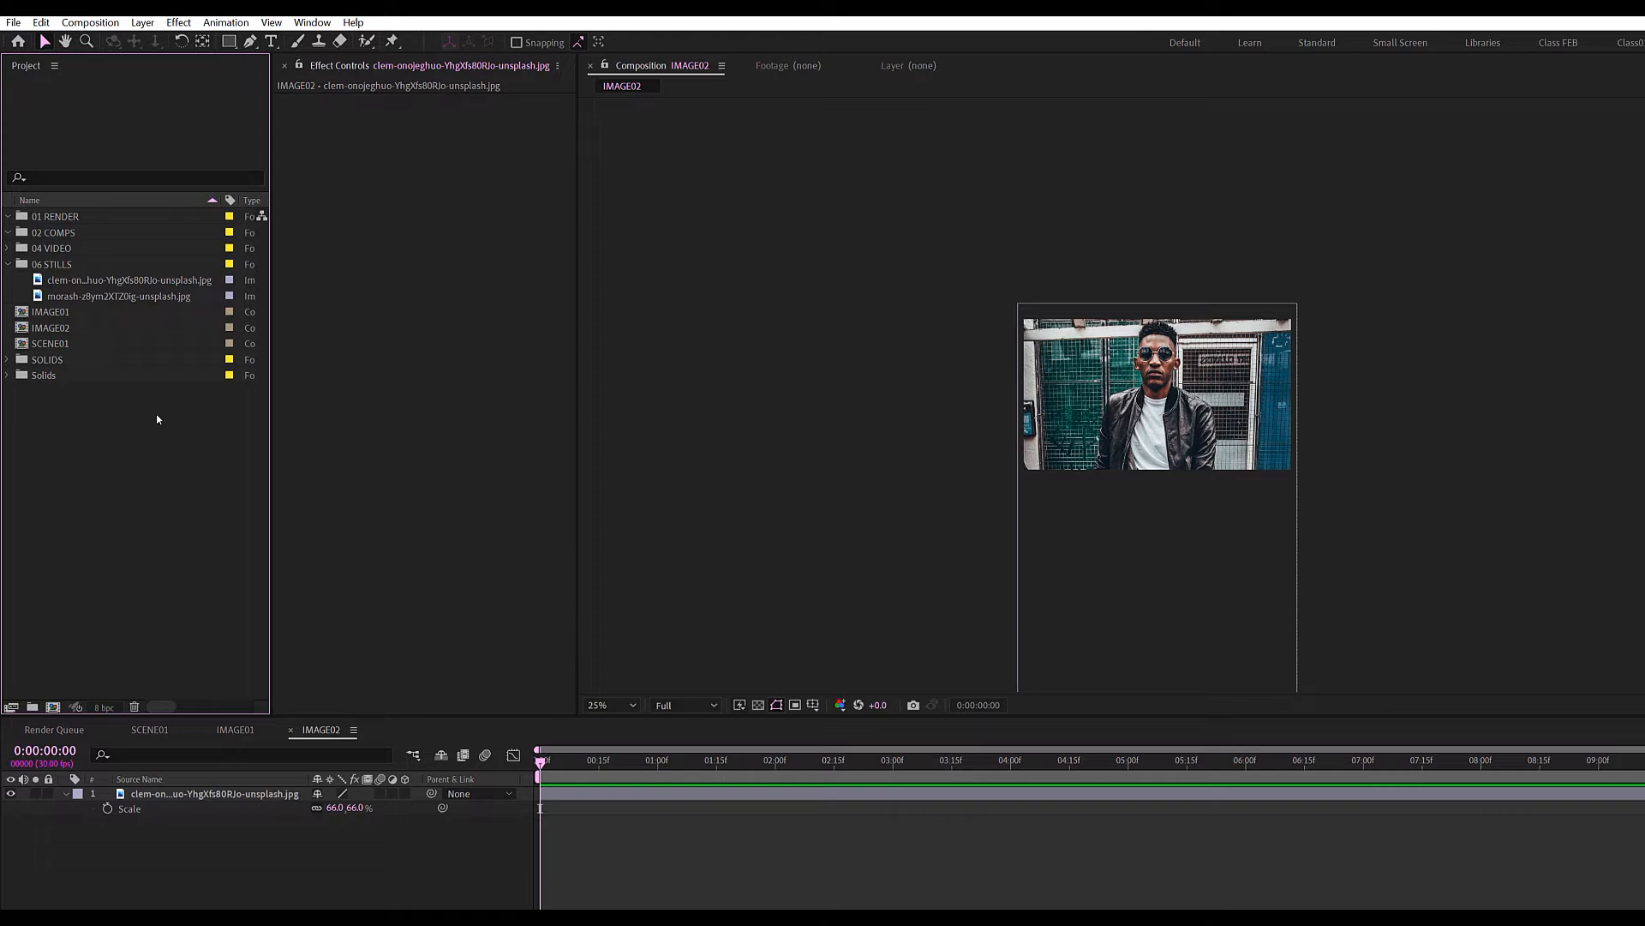
pyautogui.doubleClick(49, 343)
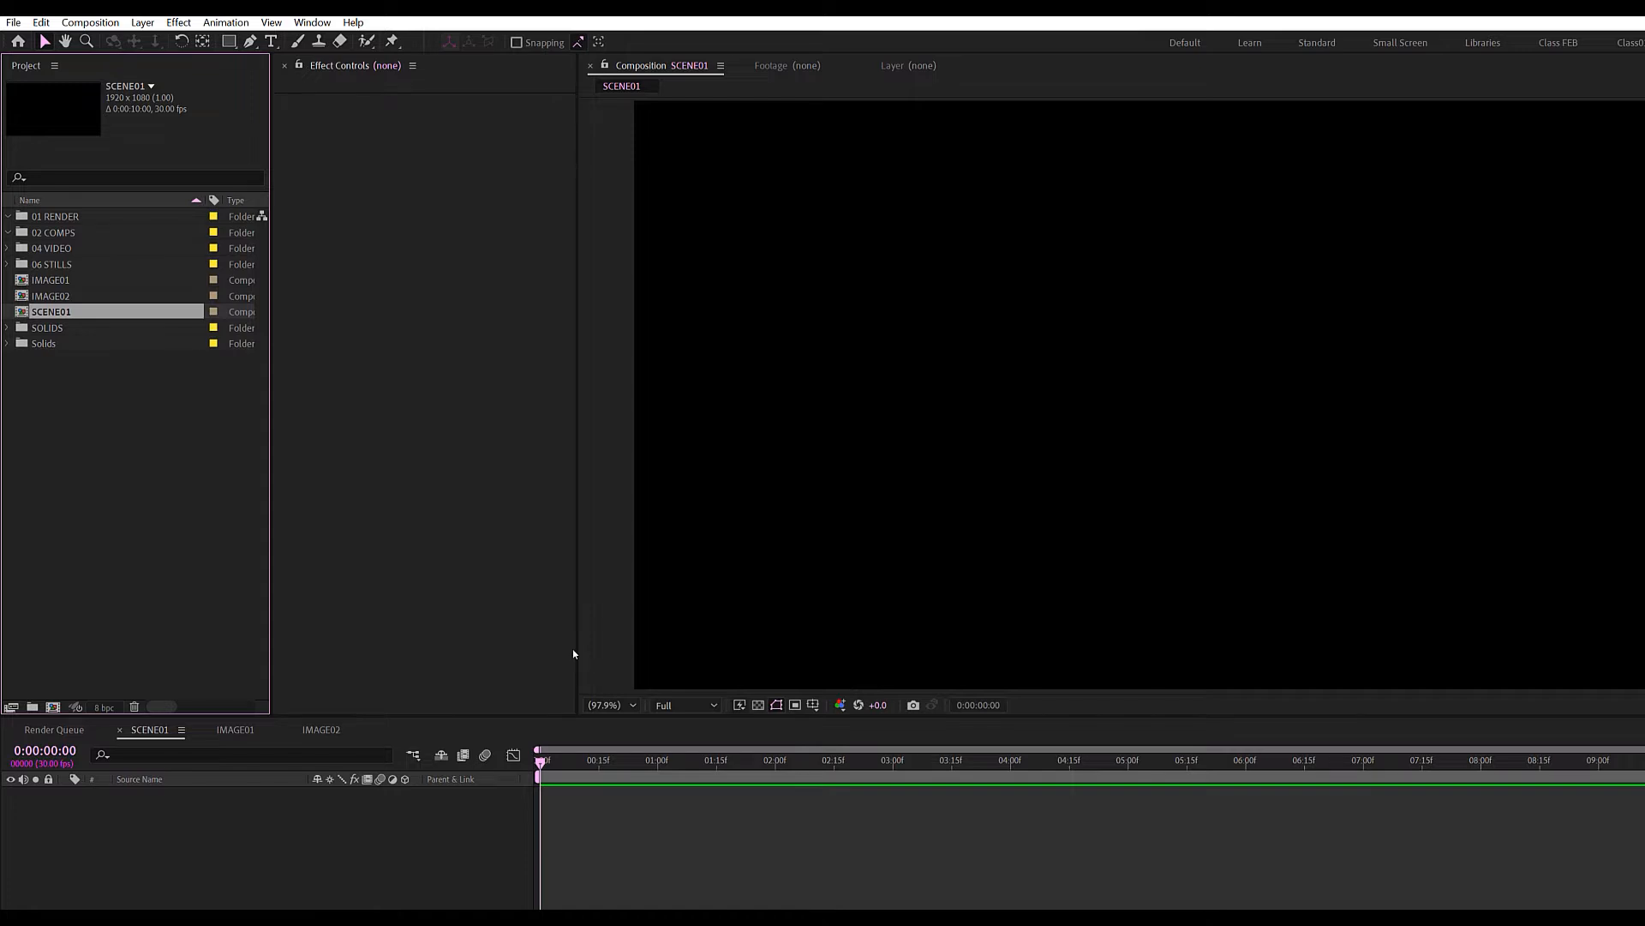
# Draw a large filled ellipse with no stroke over the SCENE01 comp.
pyautogui.click(229, 41)
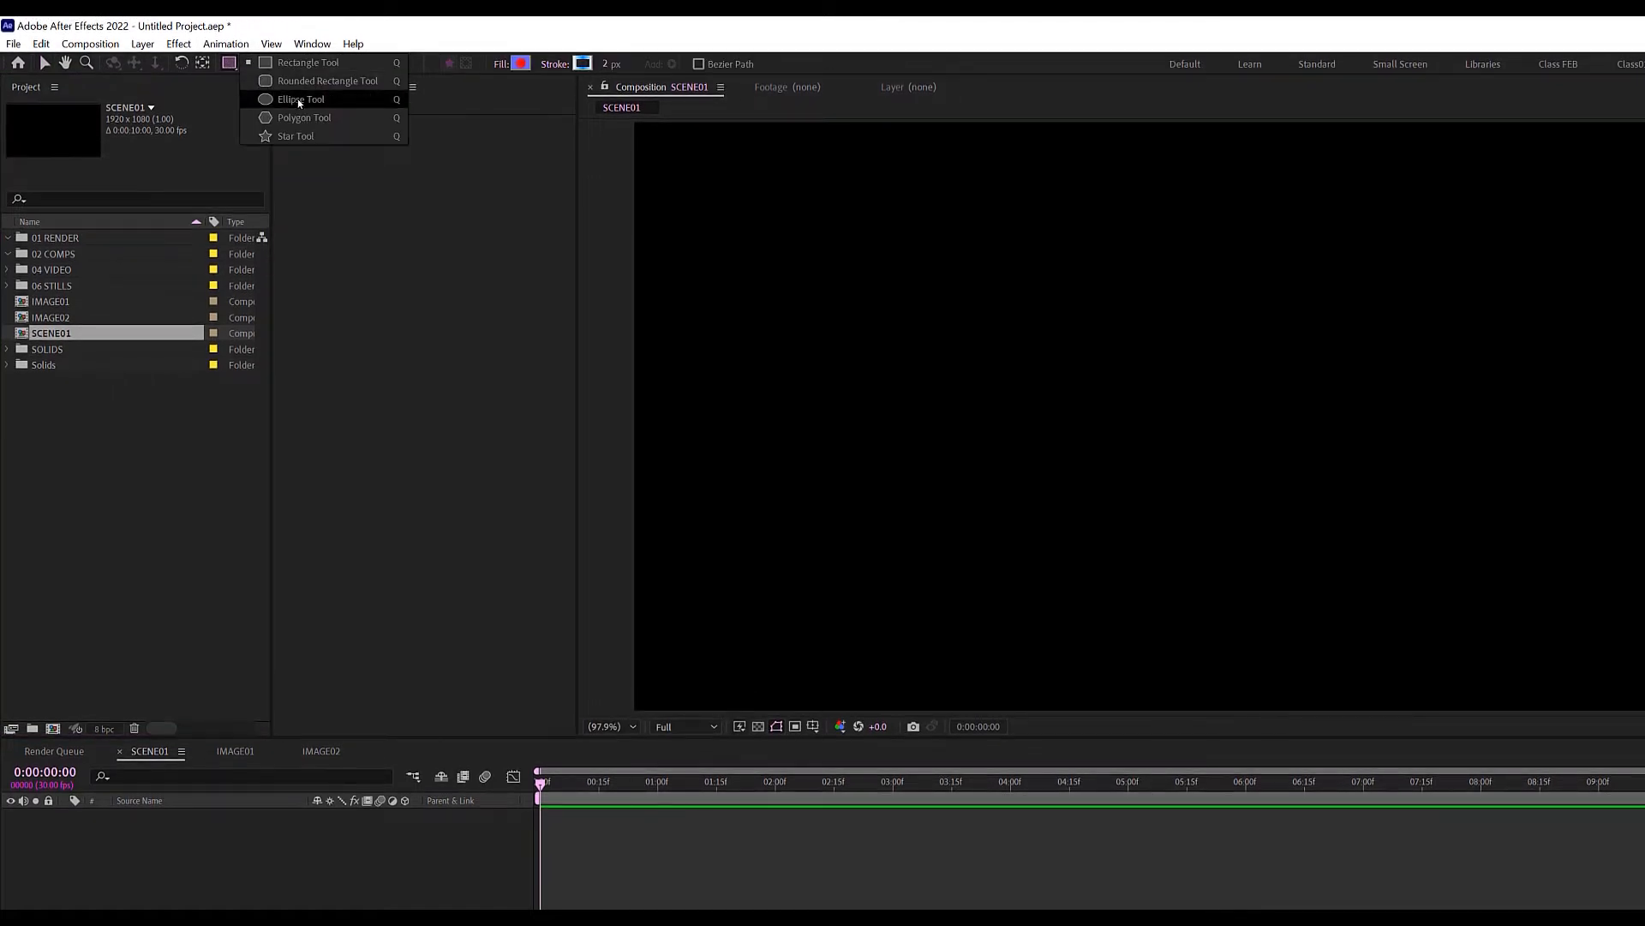
pyautogui.click(297, 99)
pyautogui.click(502, 64)
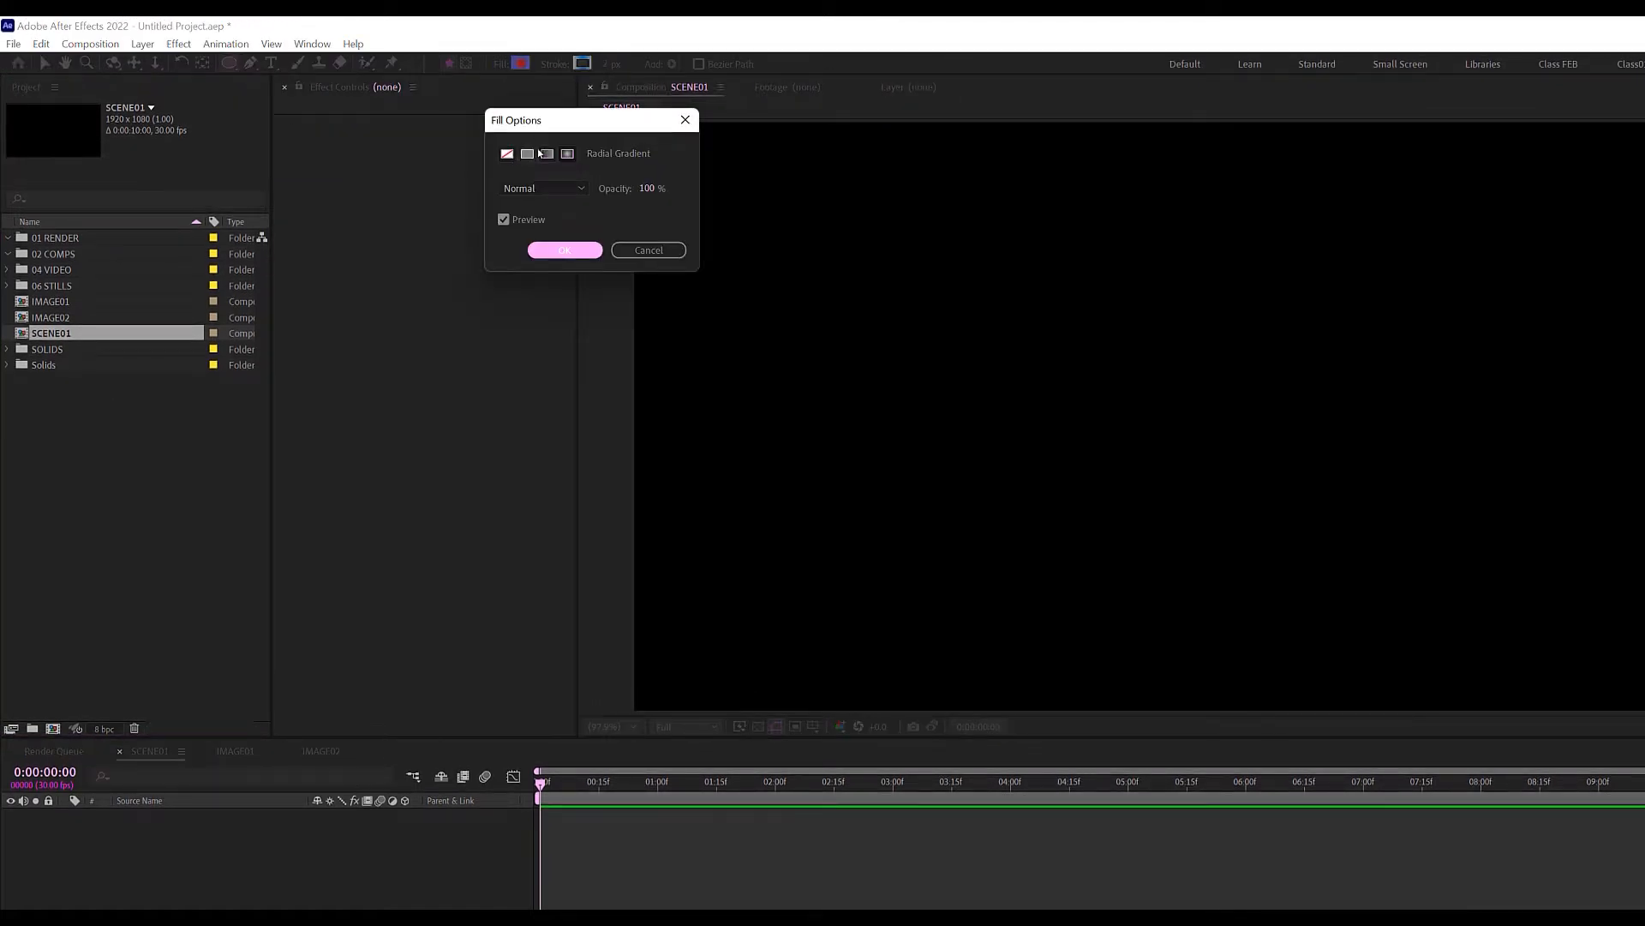
pyautogui.click(572, 250)
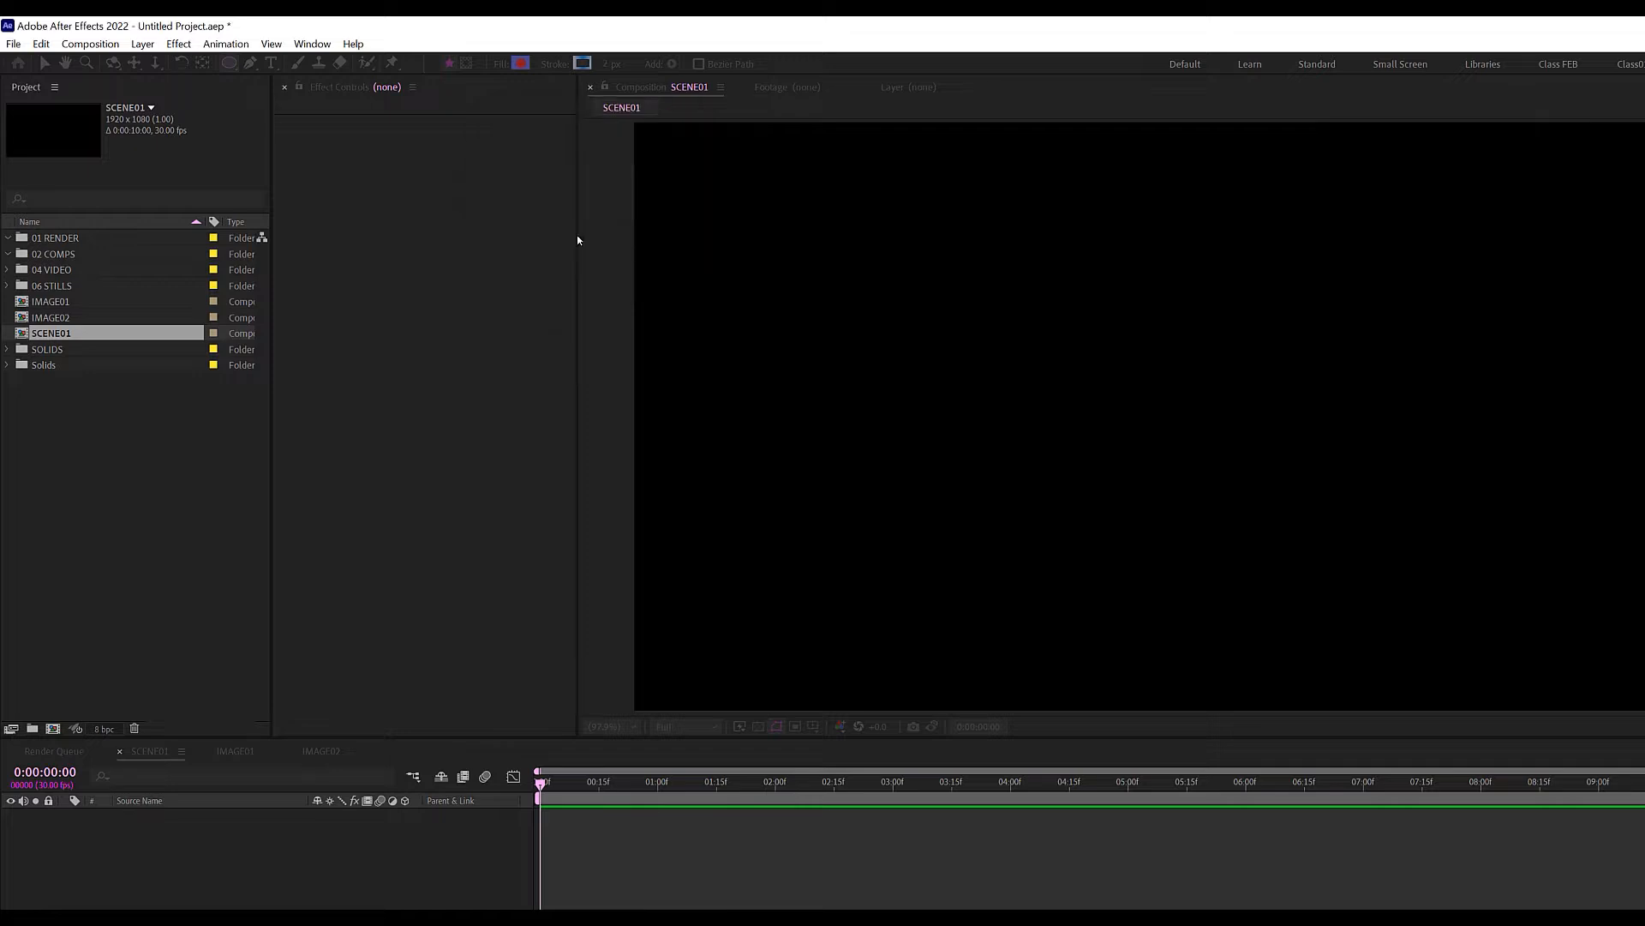
pyautogui.click(554, 63)
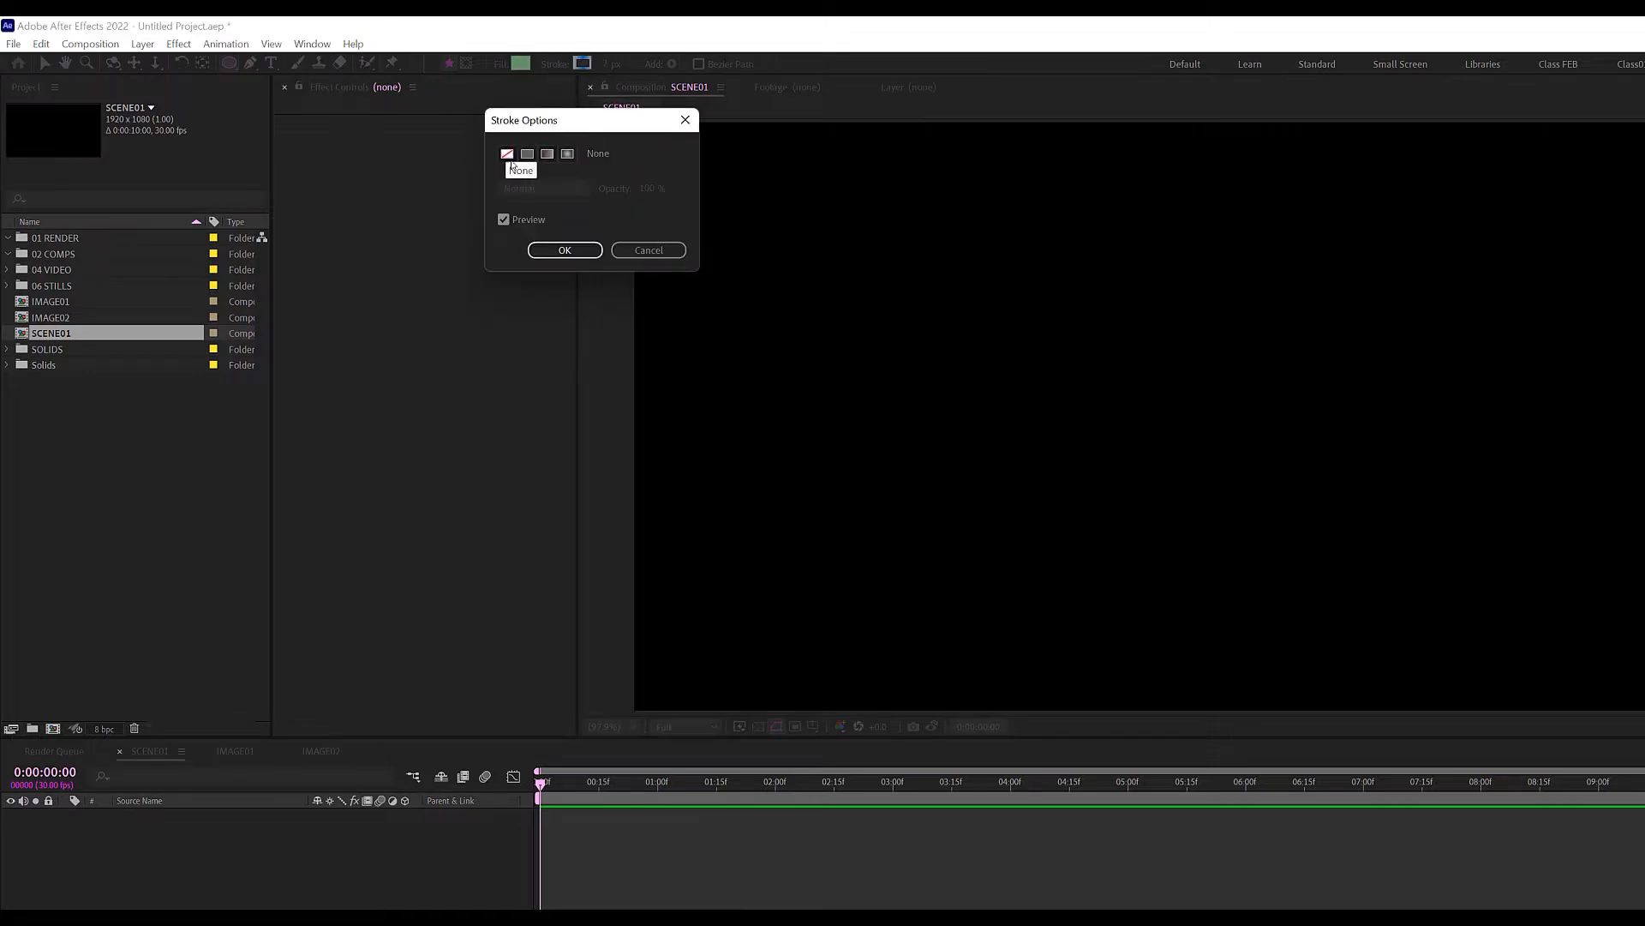
pyautogui.click(563, 250)
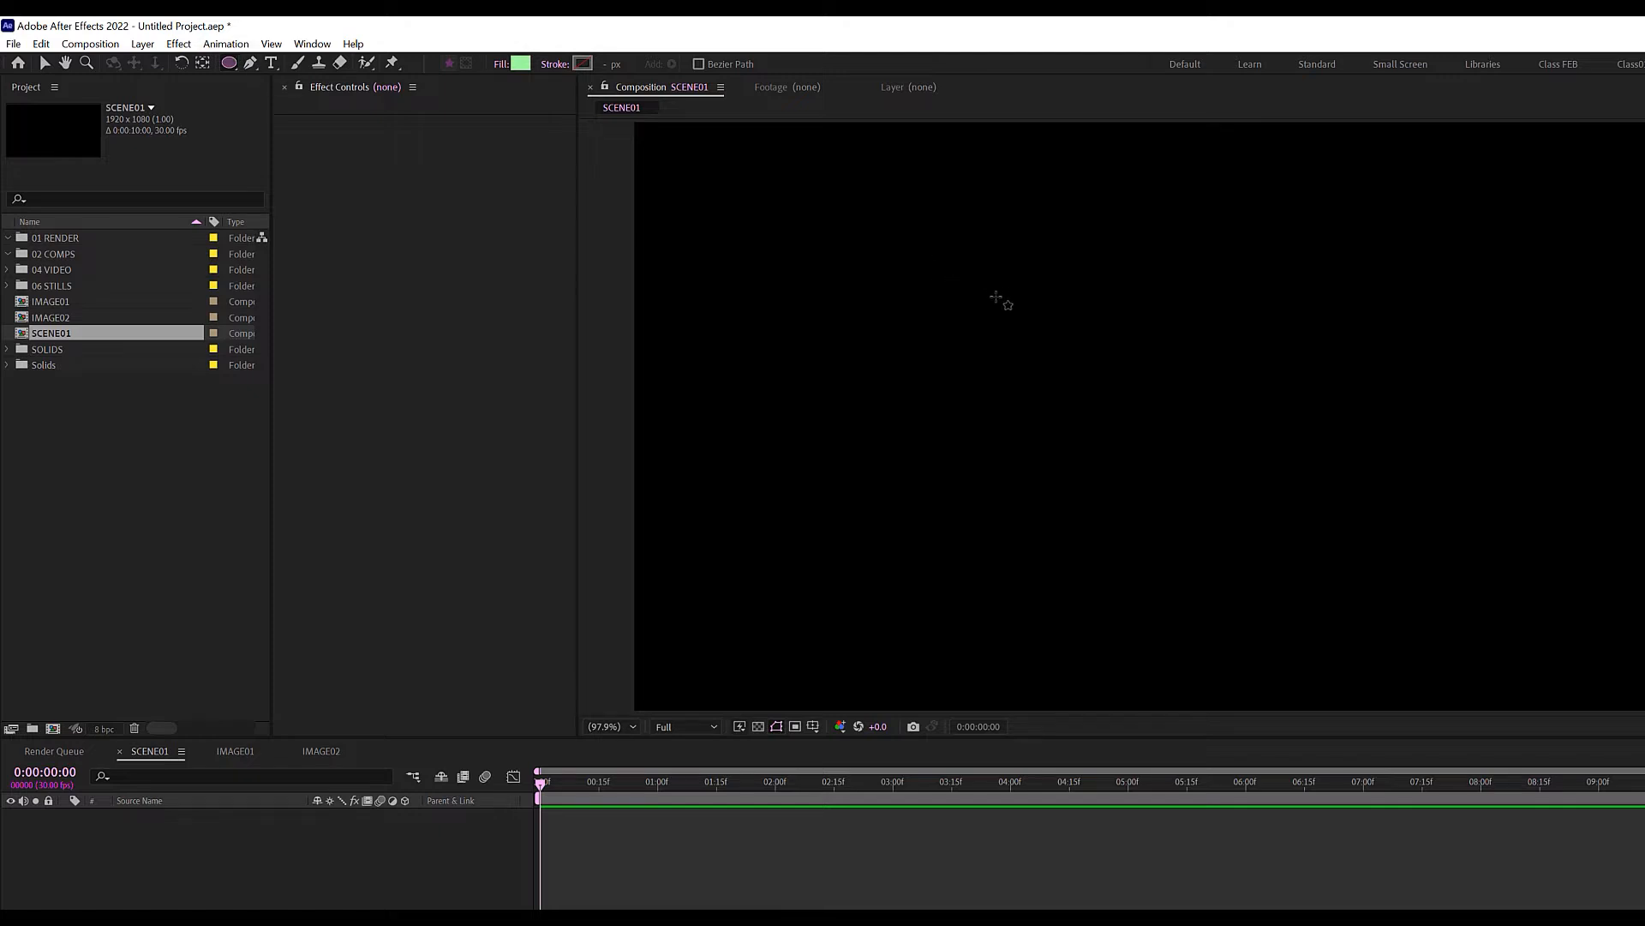
pyautogui.scroll(-1, 995, 299)
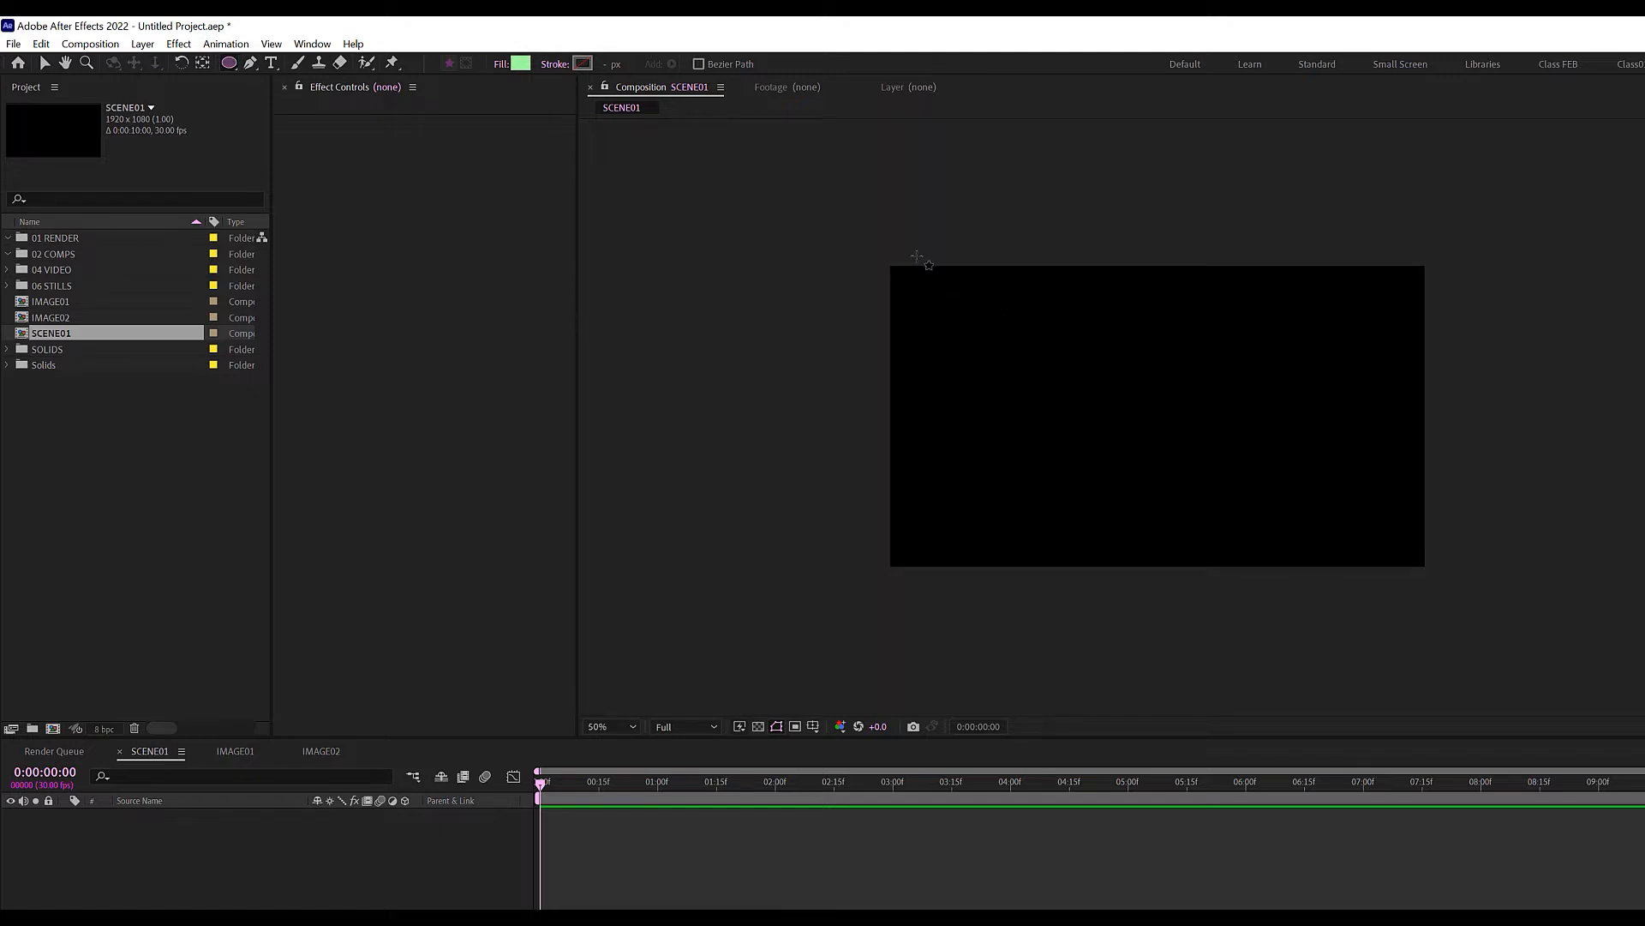
pyautogui.moveTo(917, 252); pyautogui.dragTo(1610, 682)
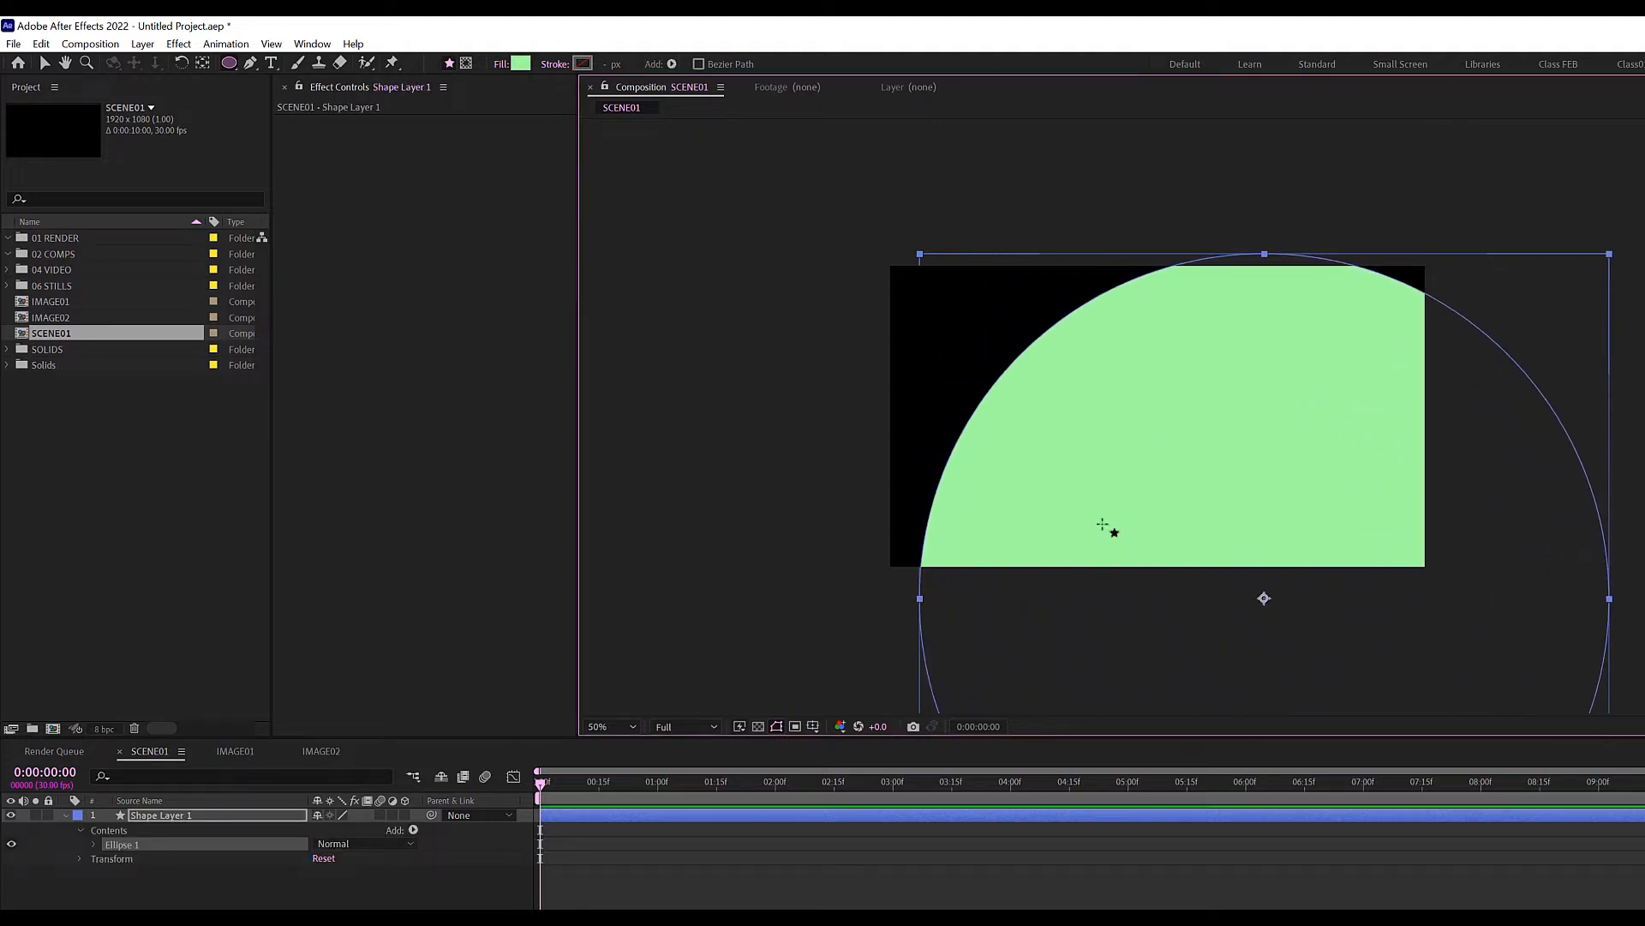
# Move the circle so it covers the whole comp and fit the view.
pyautogui.click(45, 62)
pyautogui.click(702, 892)
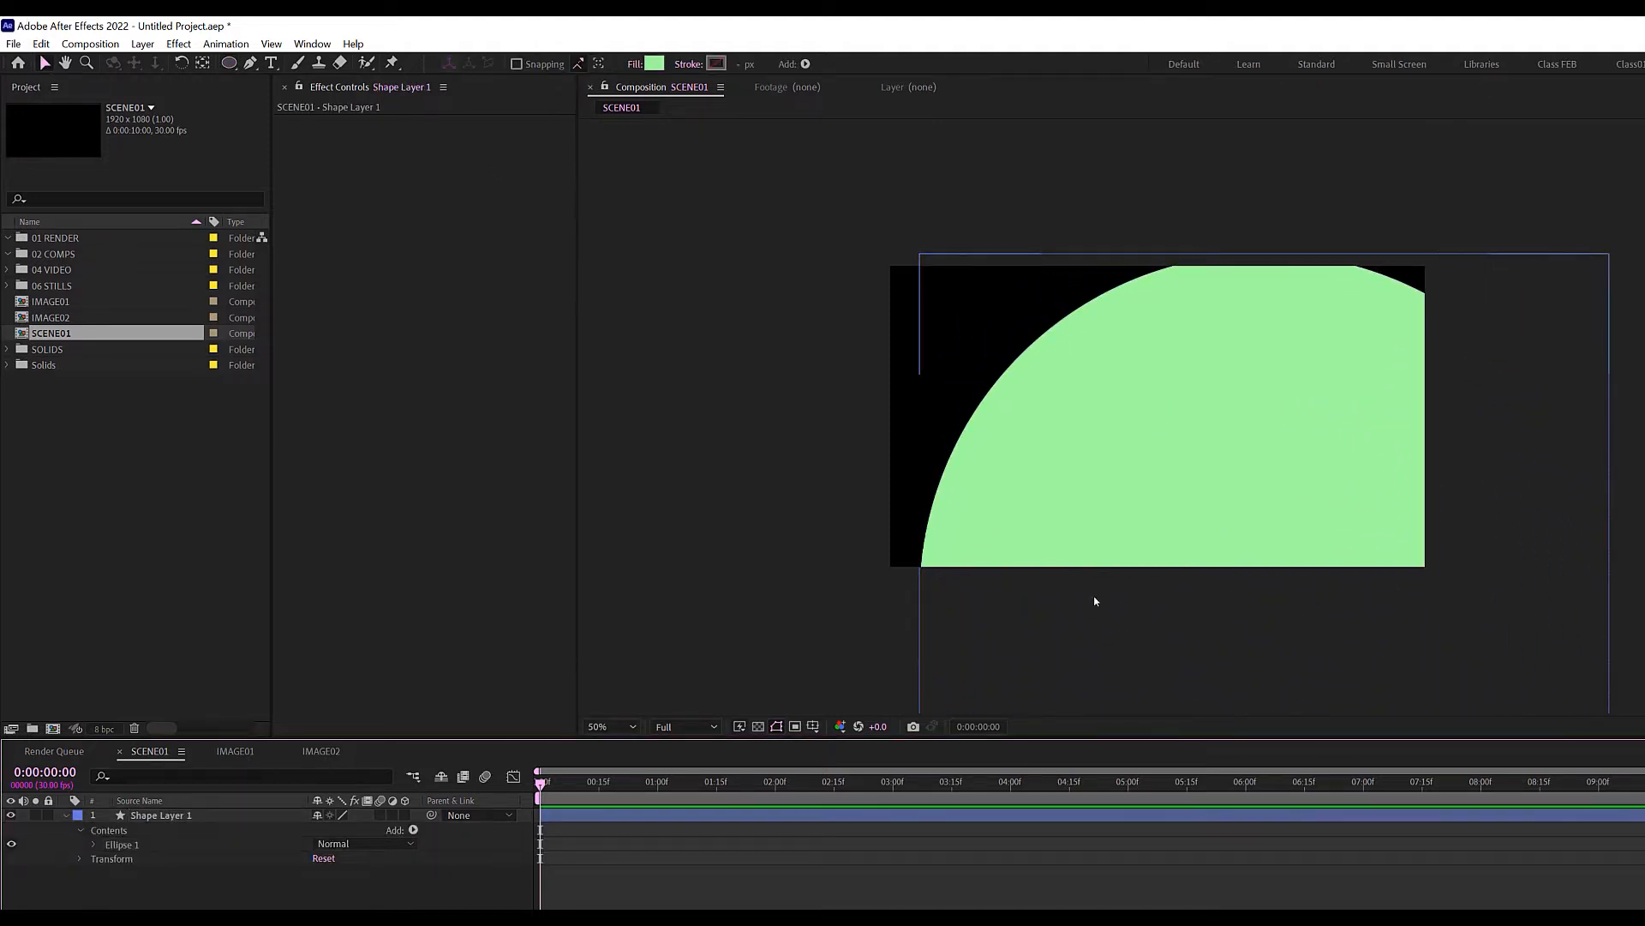
pyautogui.scroll(-2, 1109, 571)
pyautogui.moveTo(1211, 495); pyautogui.dragTo(1177, 448)
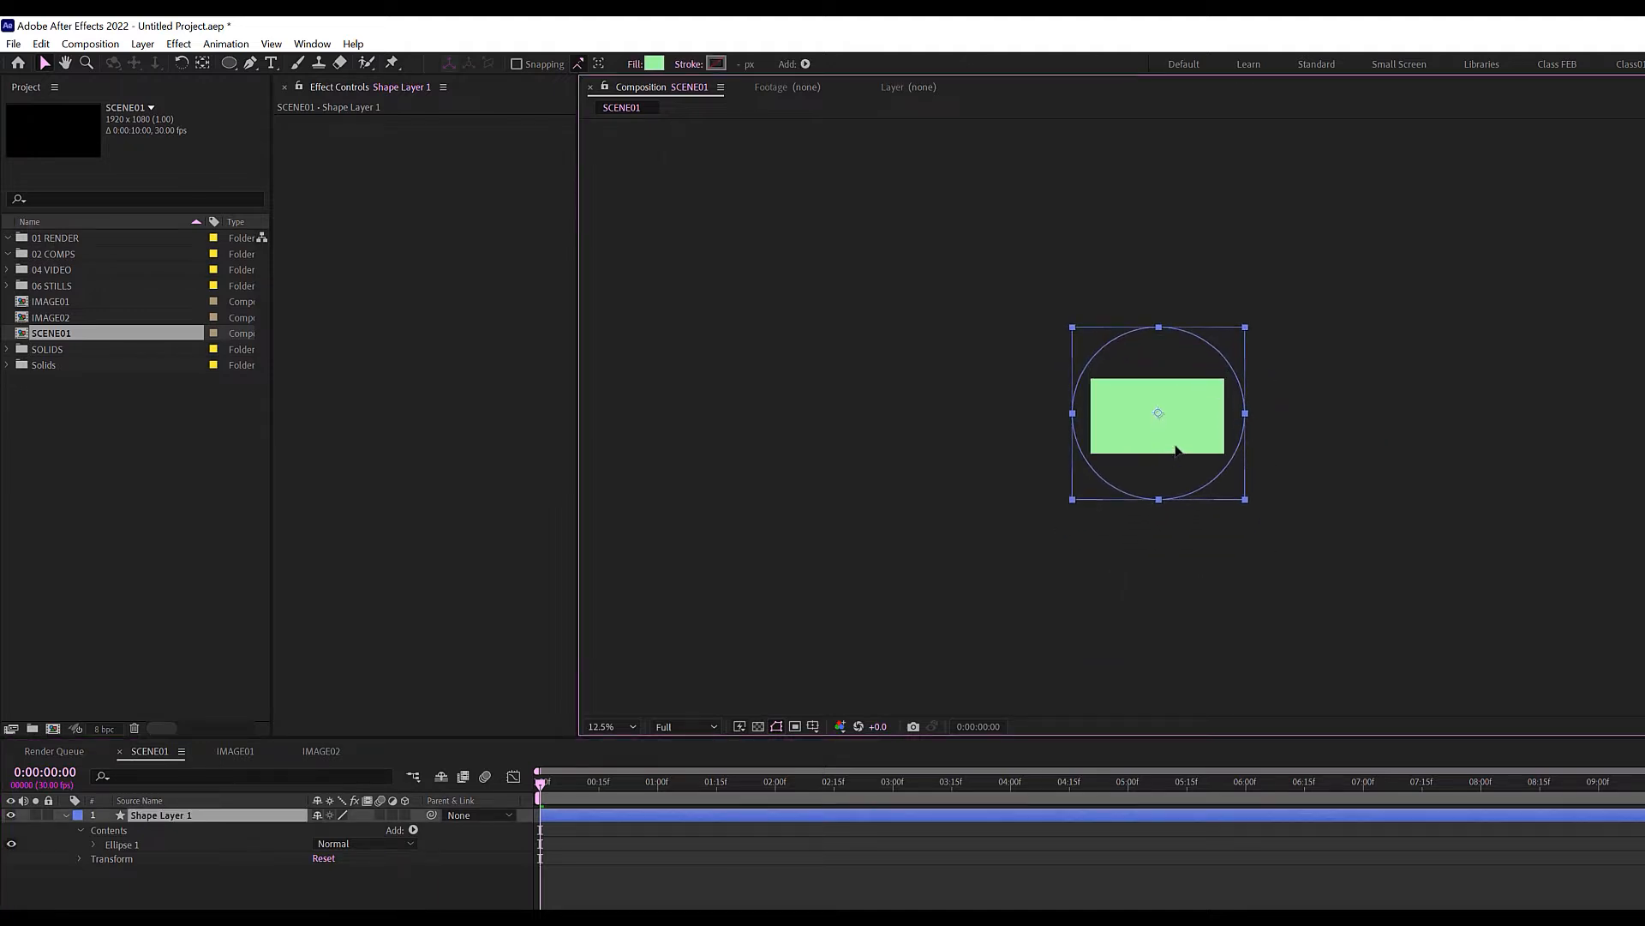
pyautogui.click(626, 726)
pyautogui.click(638, 749)
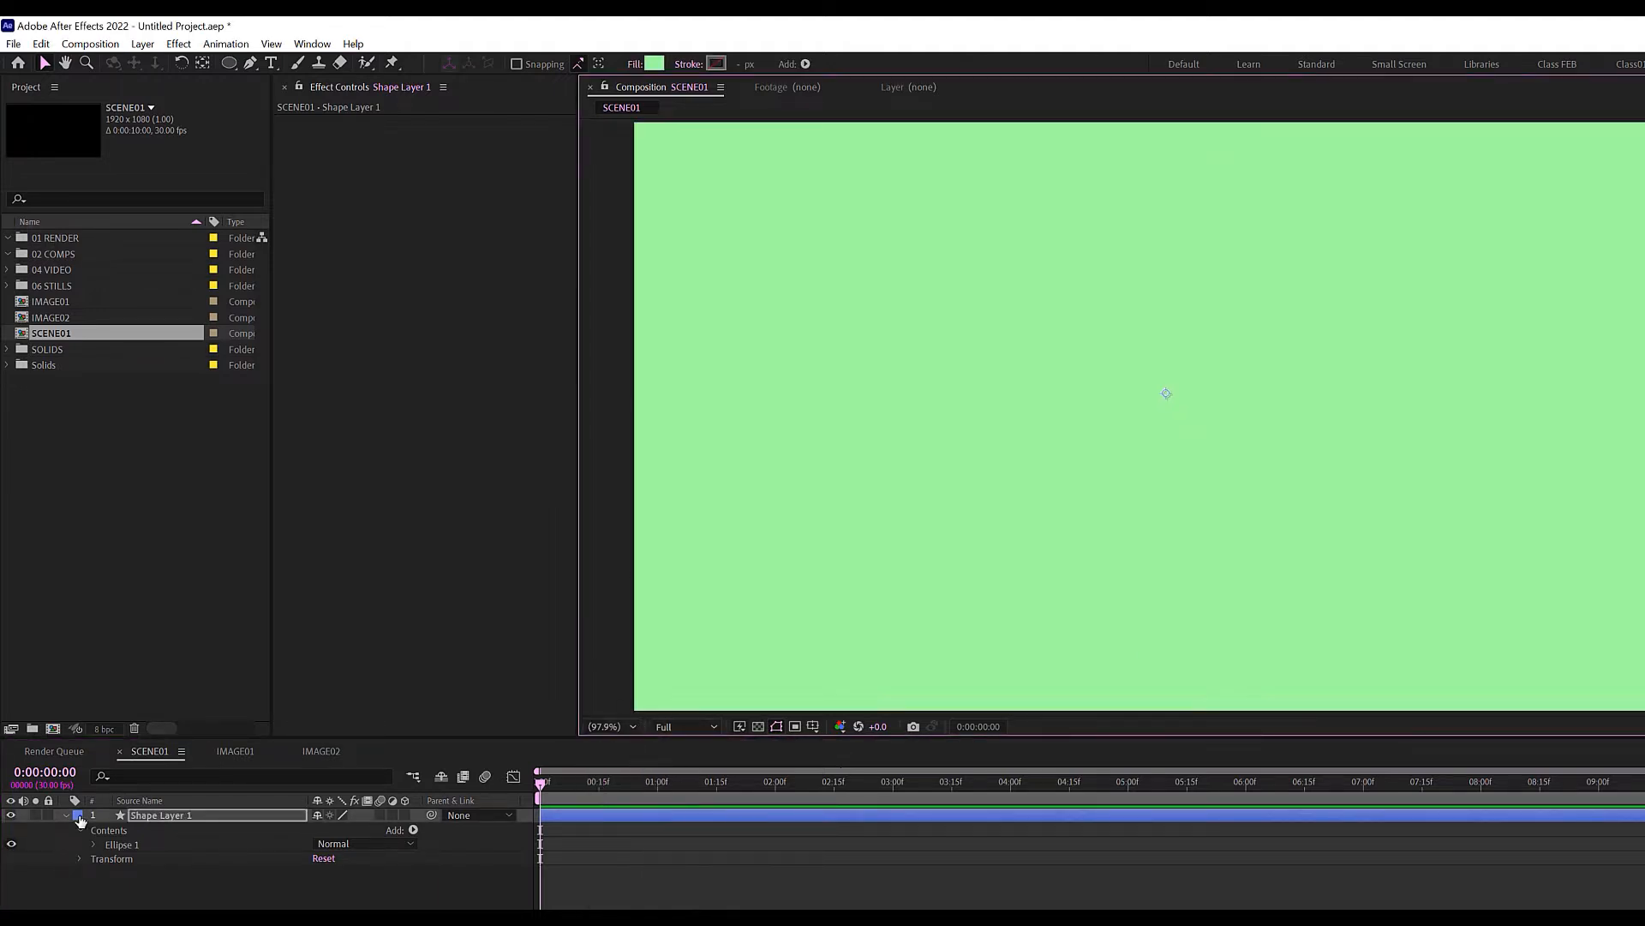
# Give Shape Layer 1 a Green label and switch off its visibility.
pyautogui.click(79, 817)
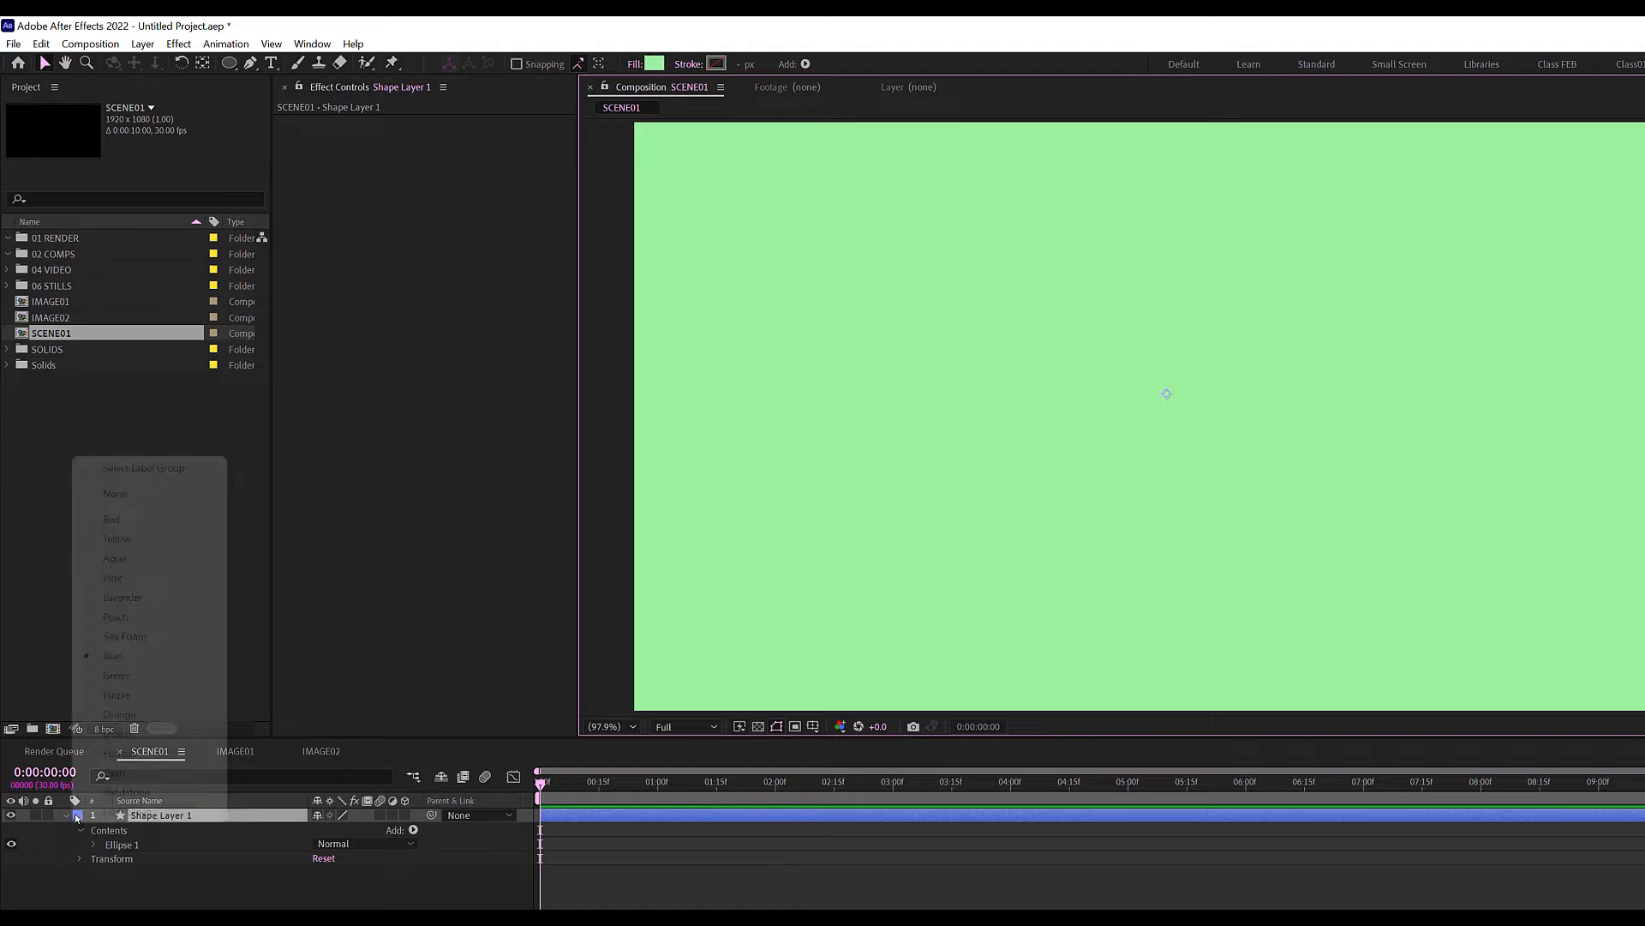
pyautogui.click(123, 679)
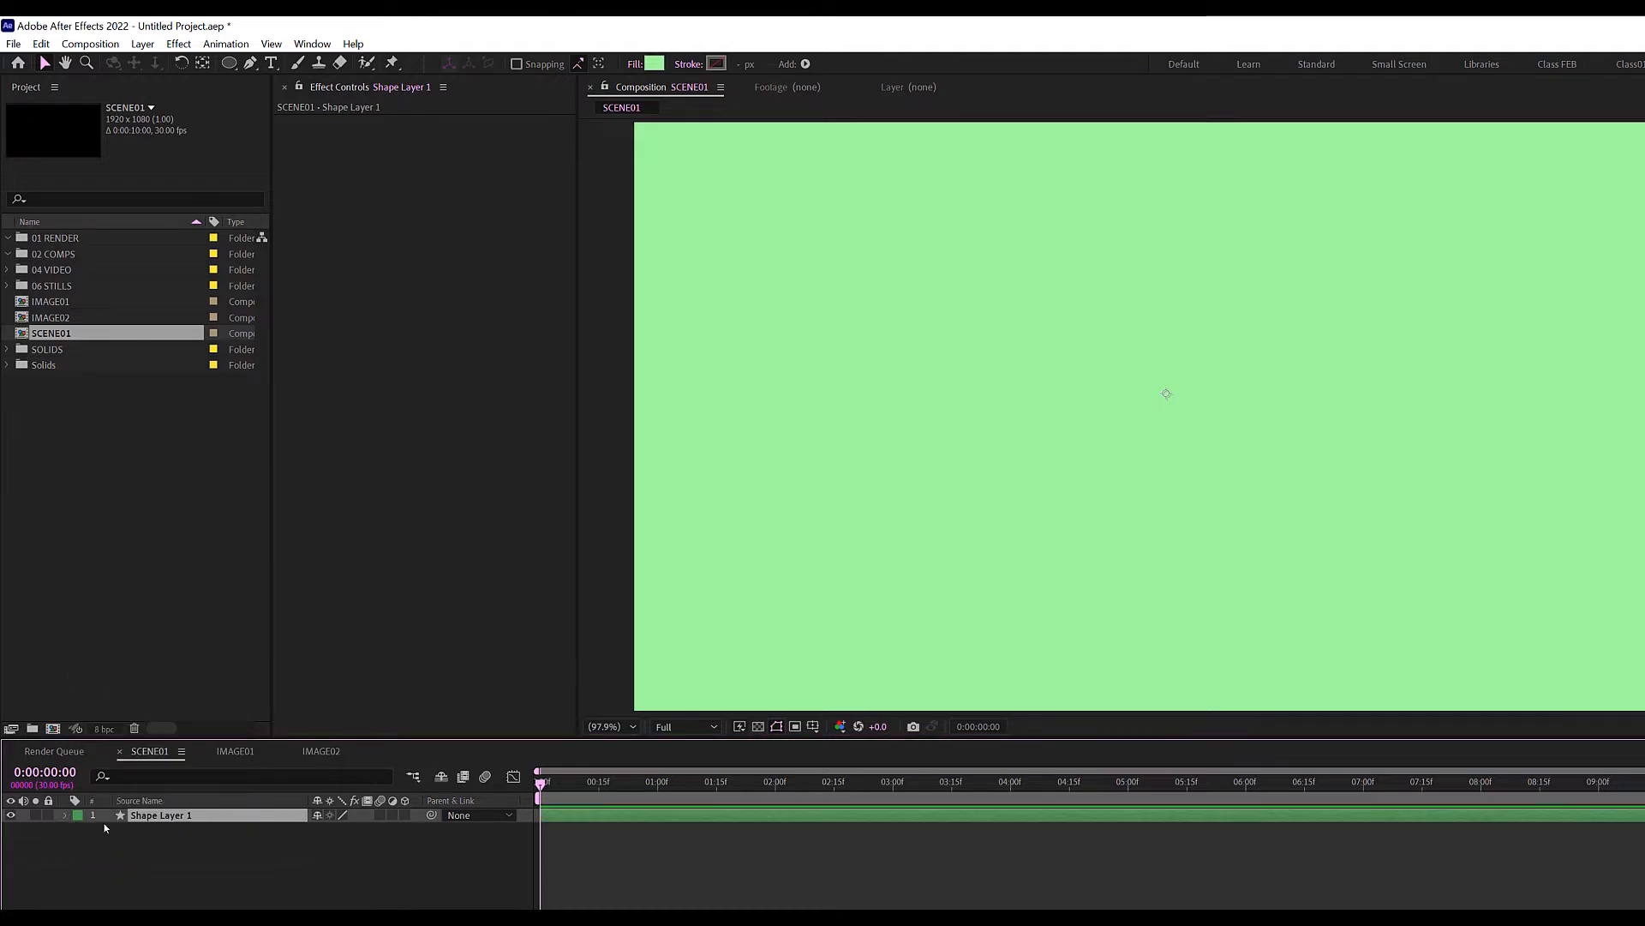
pyautogui.press(',')
pyautogui.press(',')
pyautogui.press(',')
pyautogui.press(',')
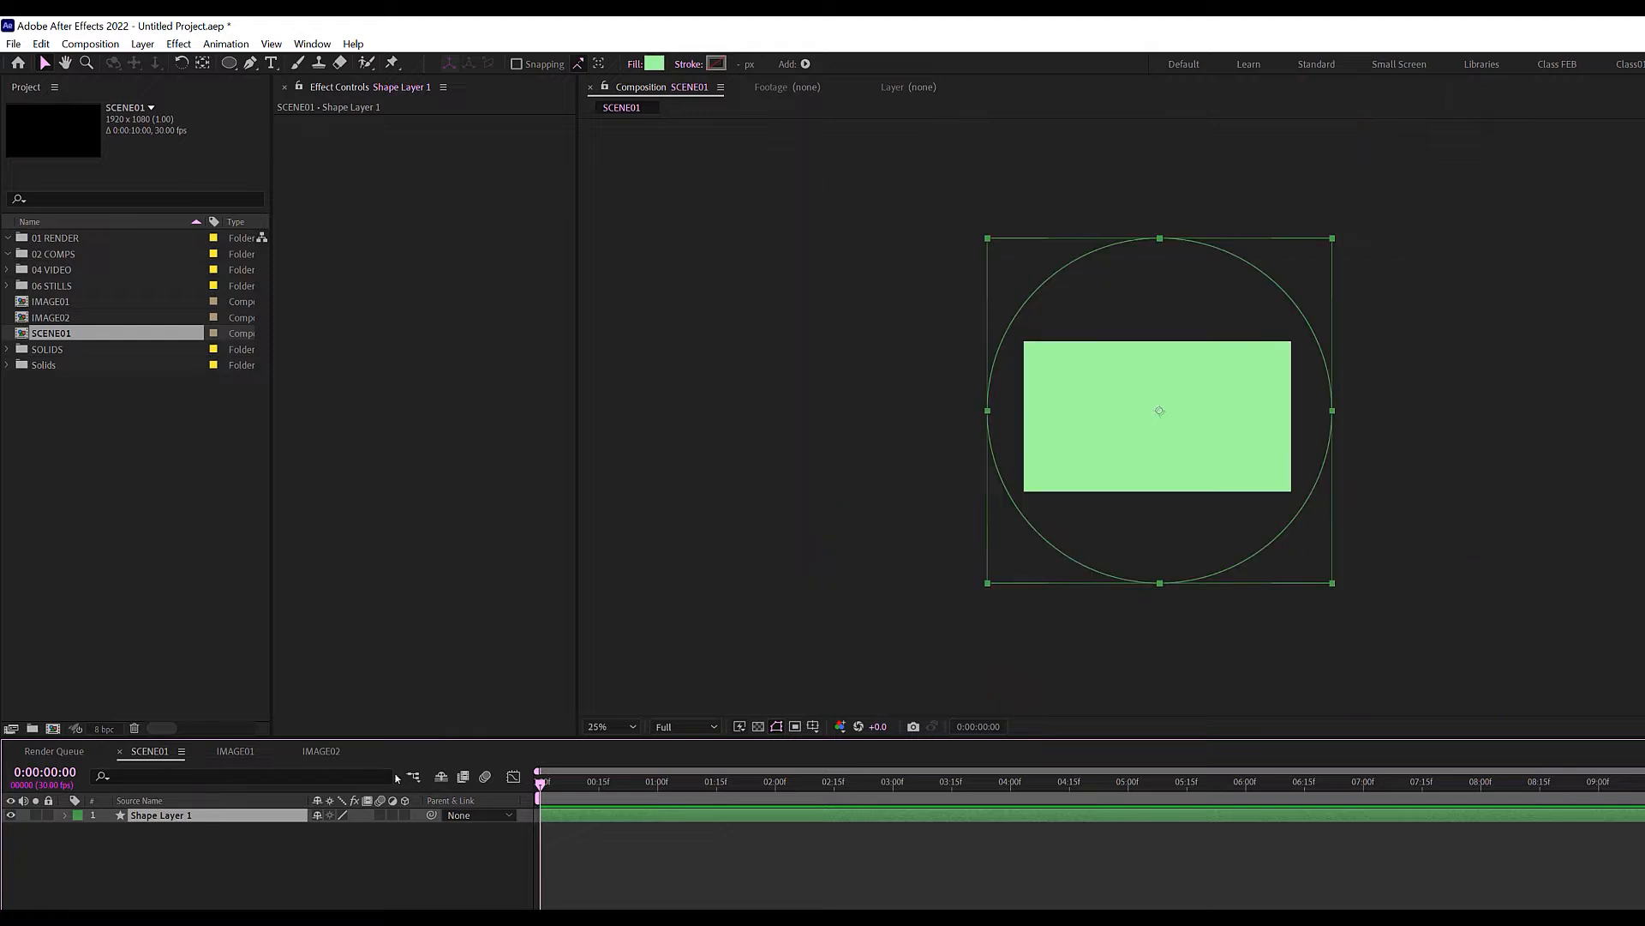
pyautogui.click(10, 815)
pyautogui.click(121, 863)
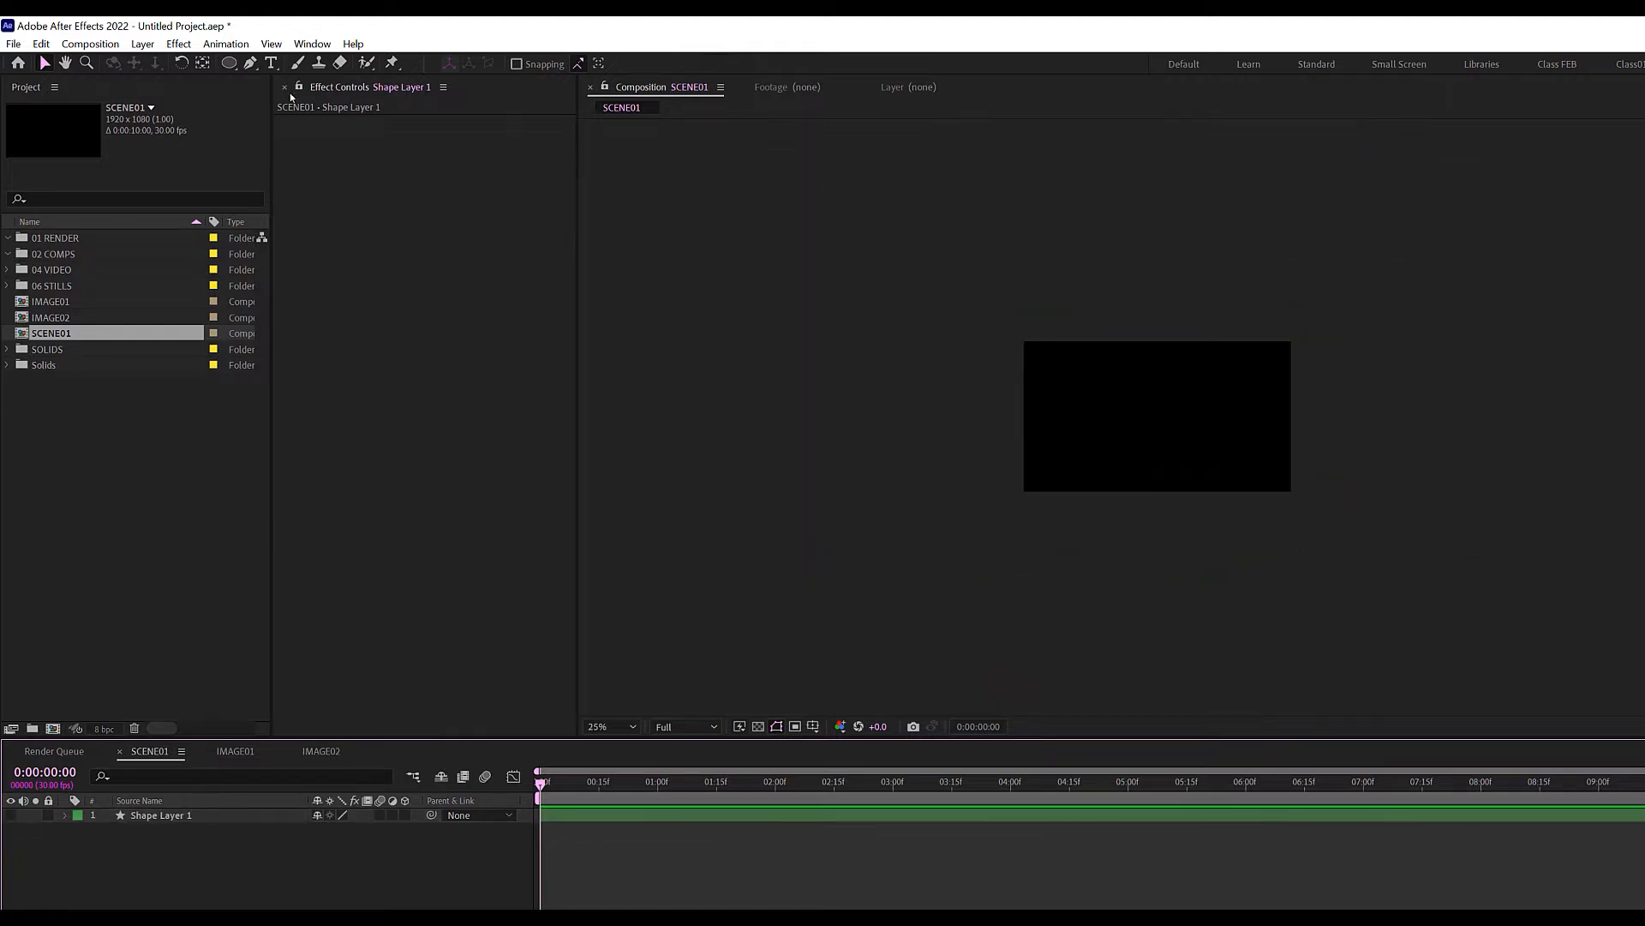
pyautogui.click(232, 63)
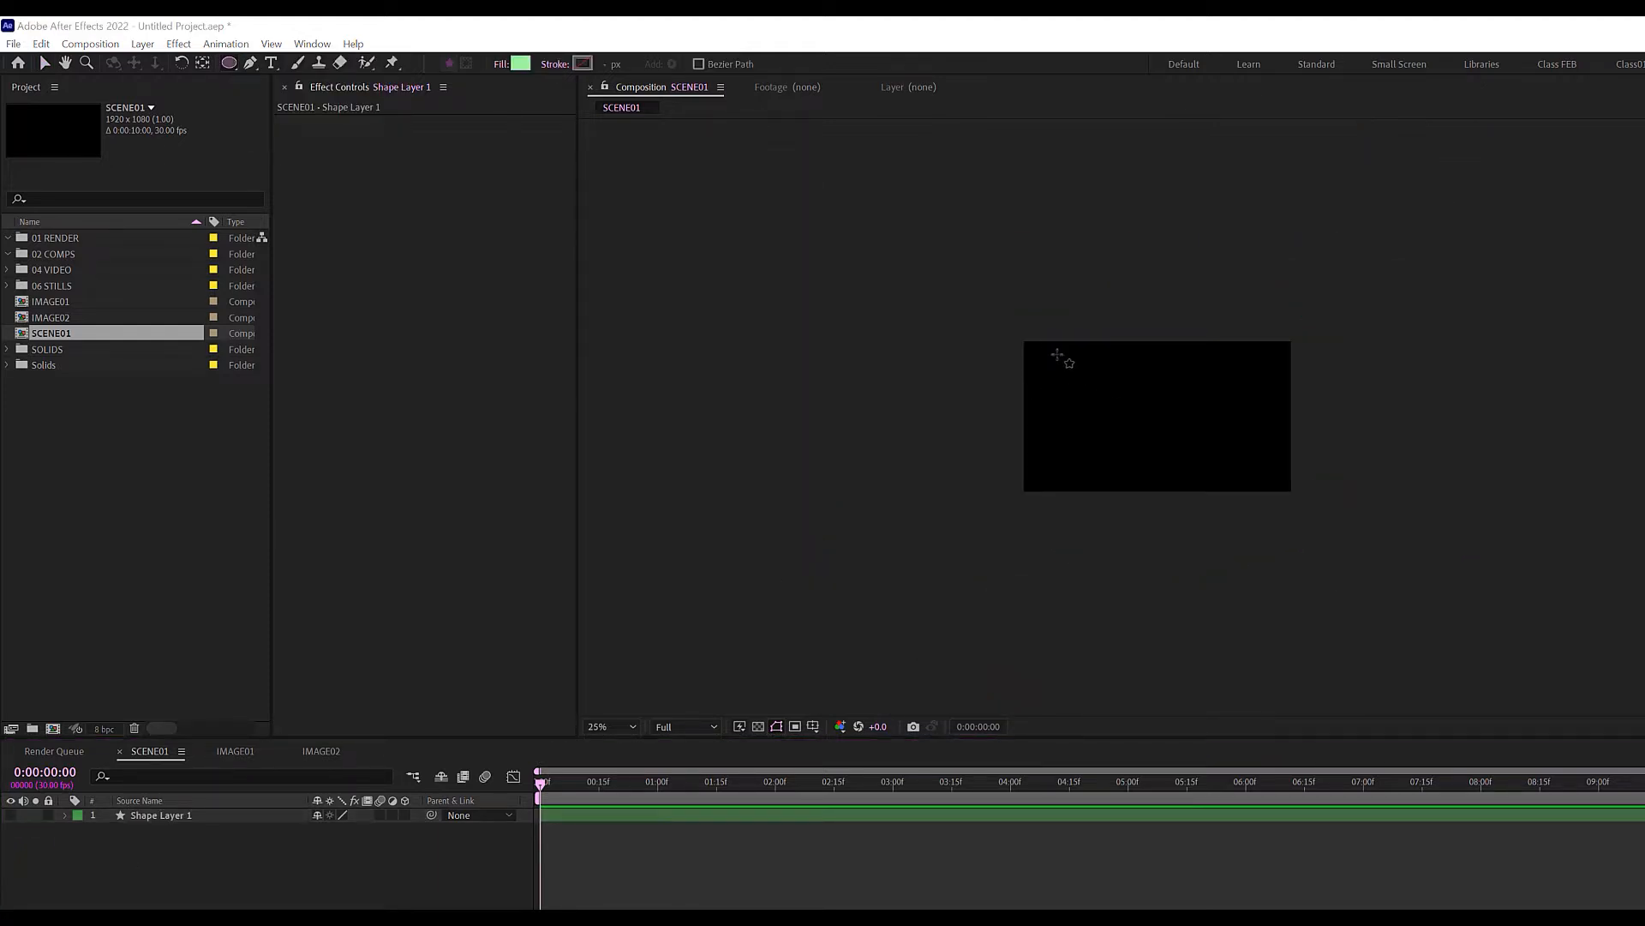
# Draw a second circle over the comp's left side and fill it pink.
pyautogui.moveTo(1059, 351); pyautogui.dragTo(1301, 592)
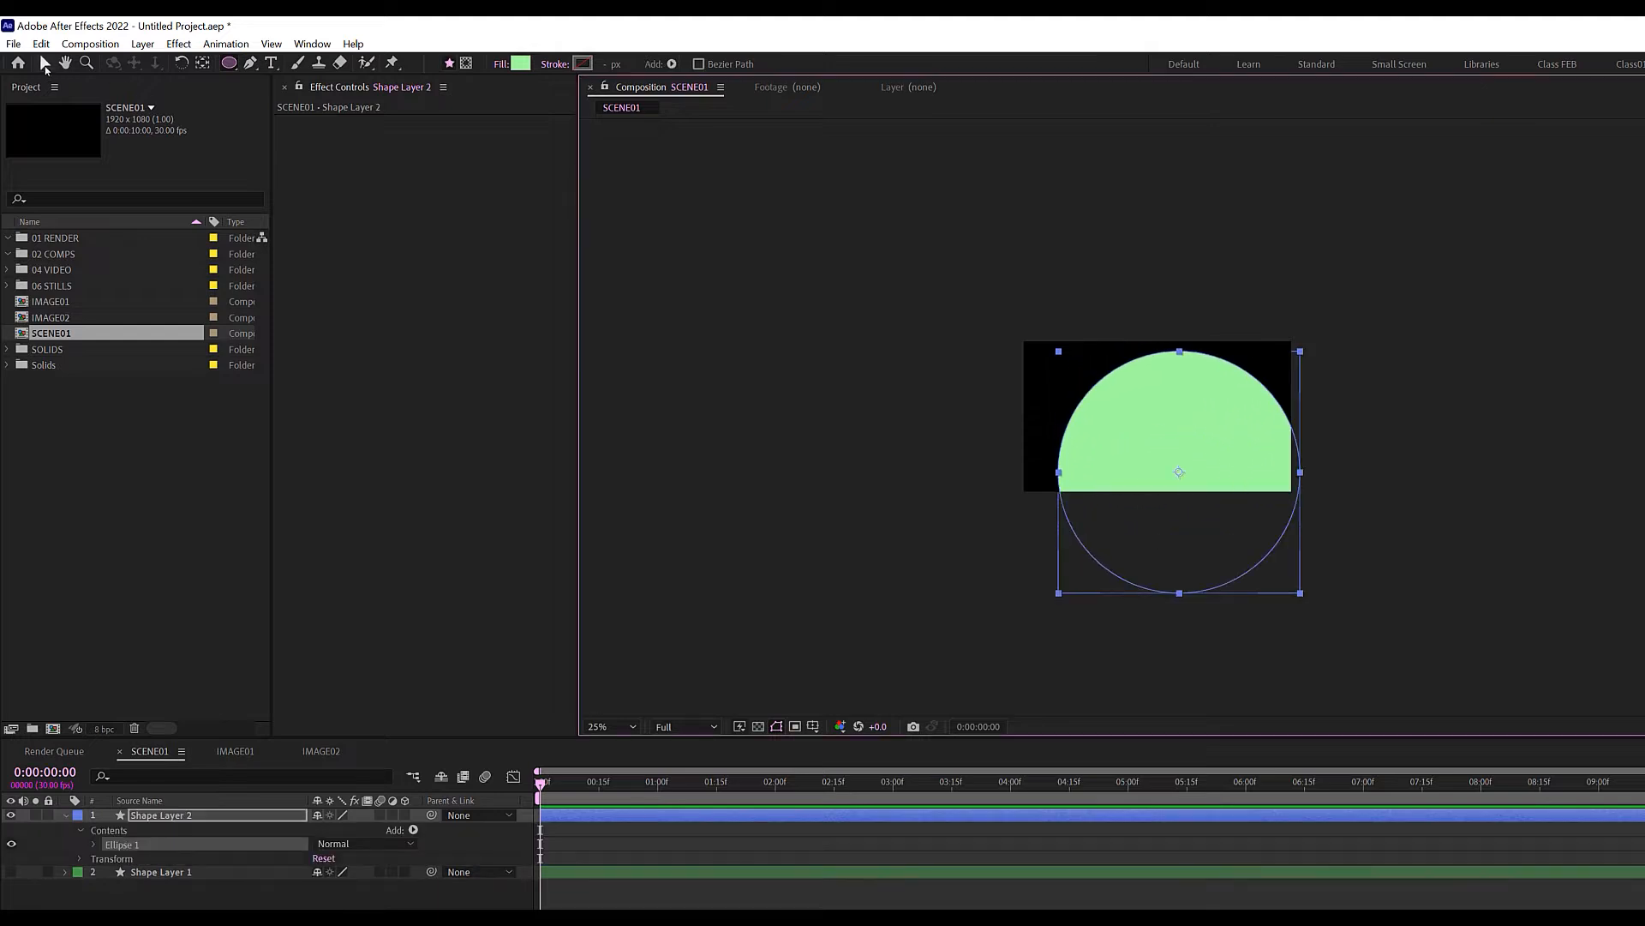
pyautogui.click(46, 66)
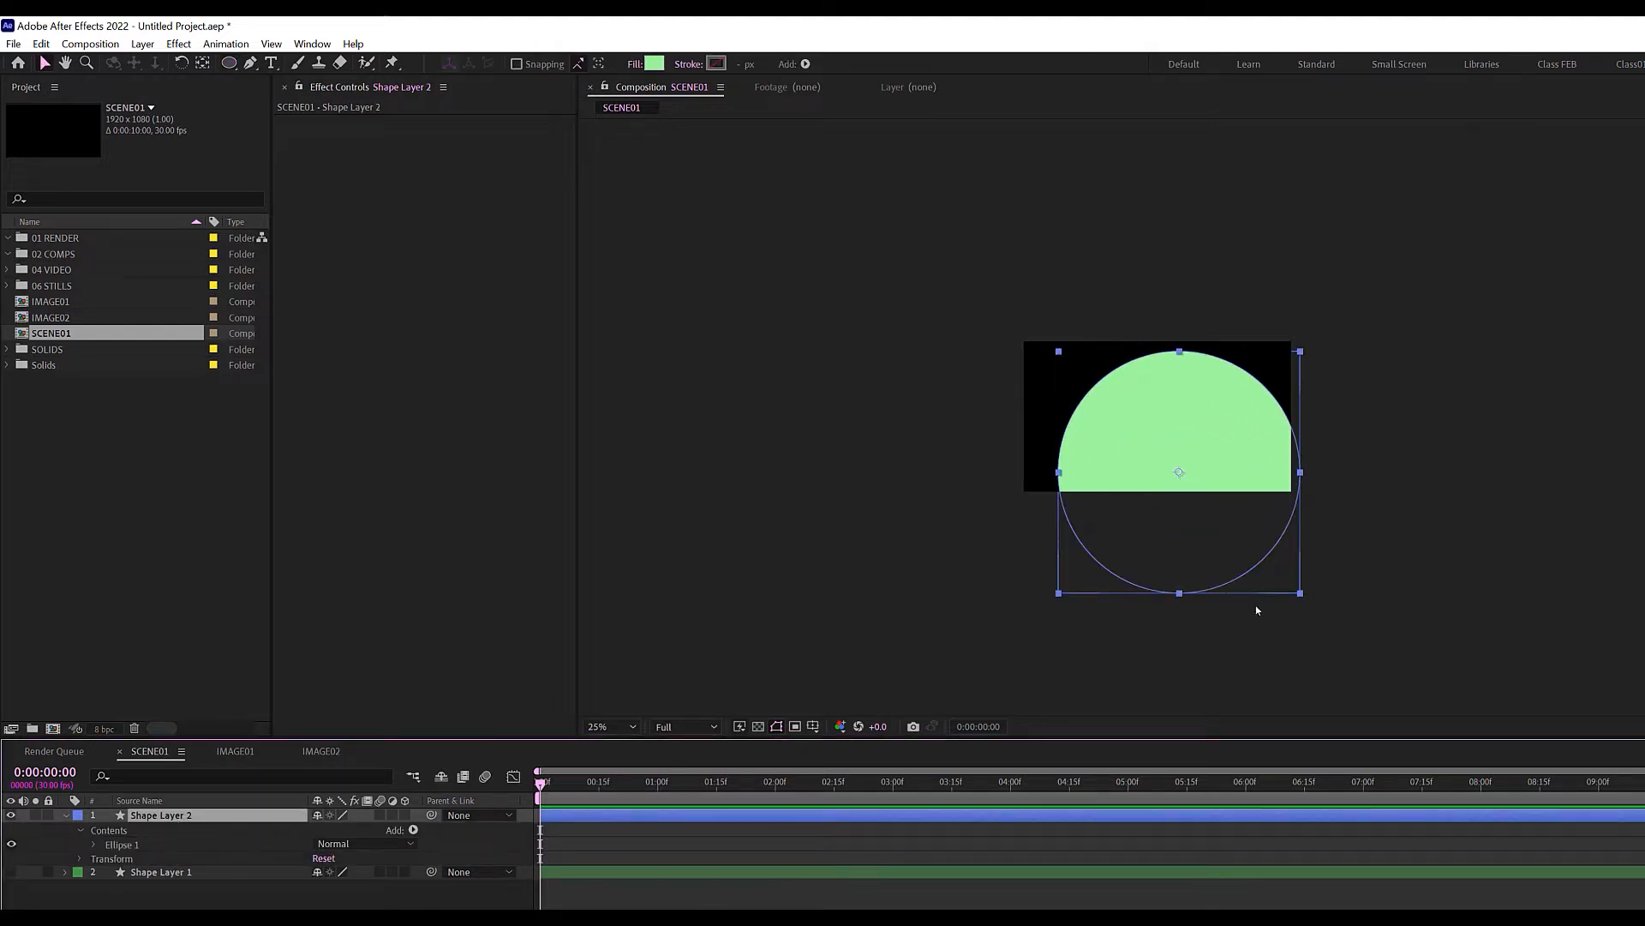
pyautogui.moveTo(1172, 508); pyautogui.dragTo(1086, 476)
pyautogui.click(654, 63)
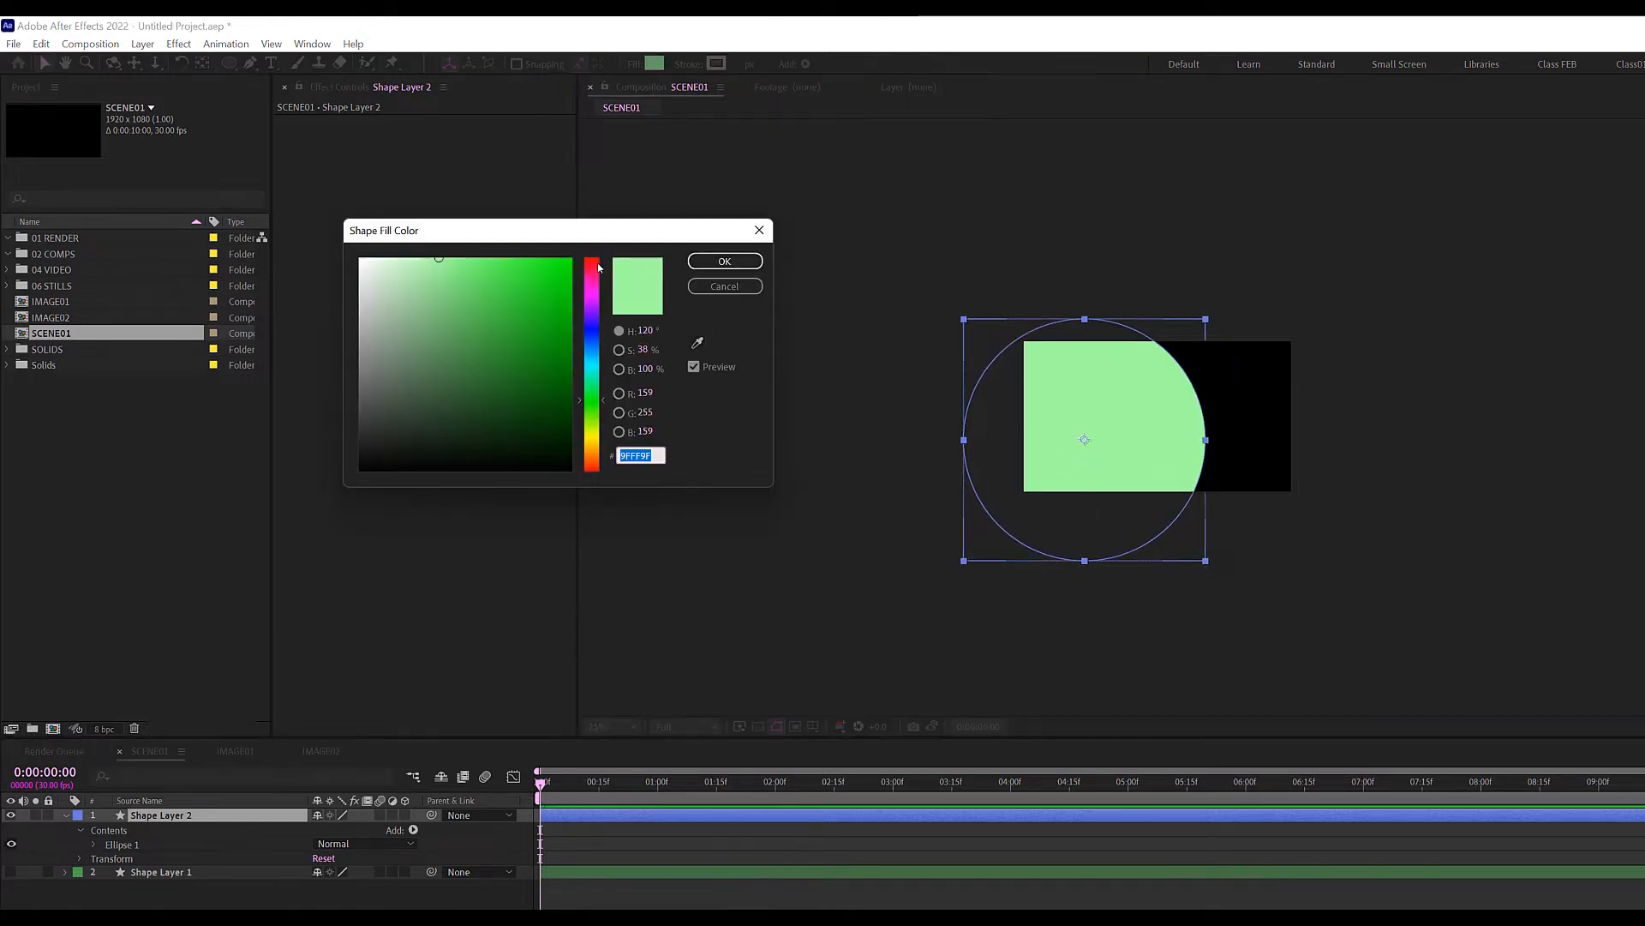
pyautogui.click(589, 272)
pyautogui.click(725, 260)
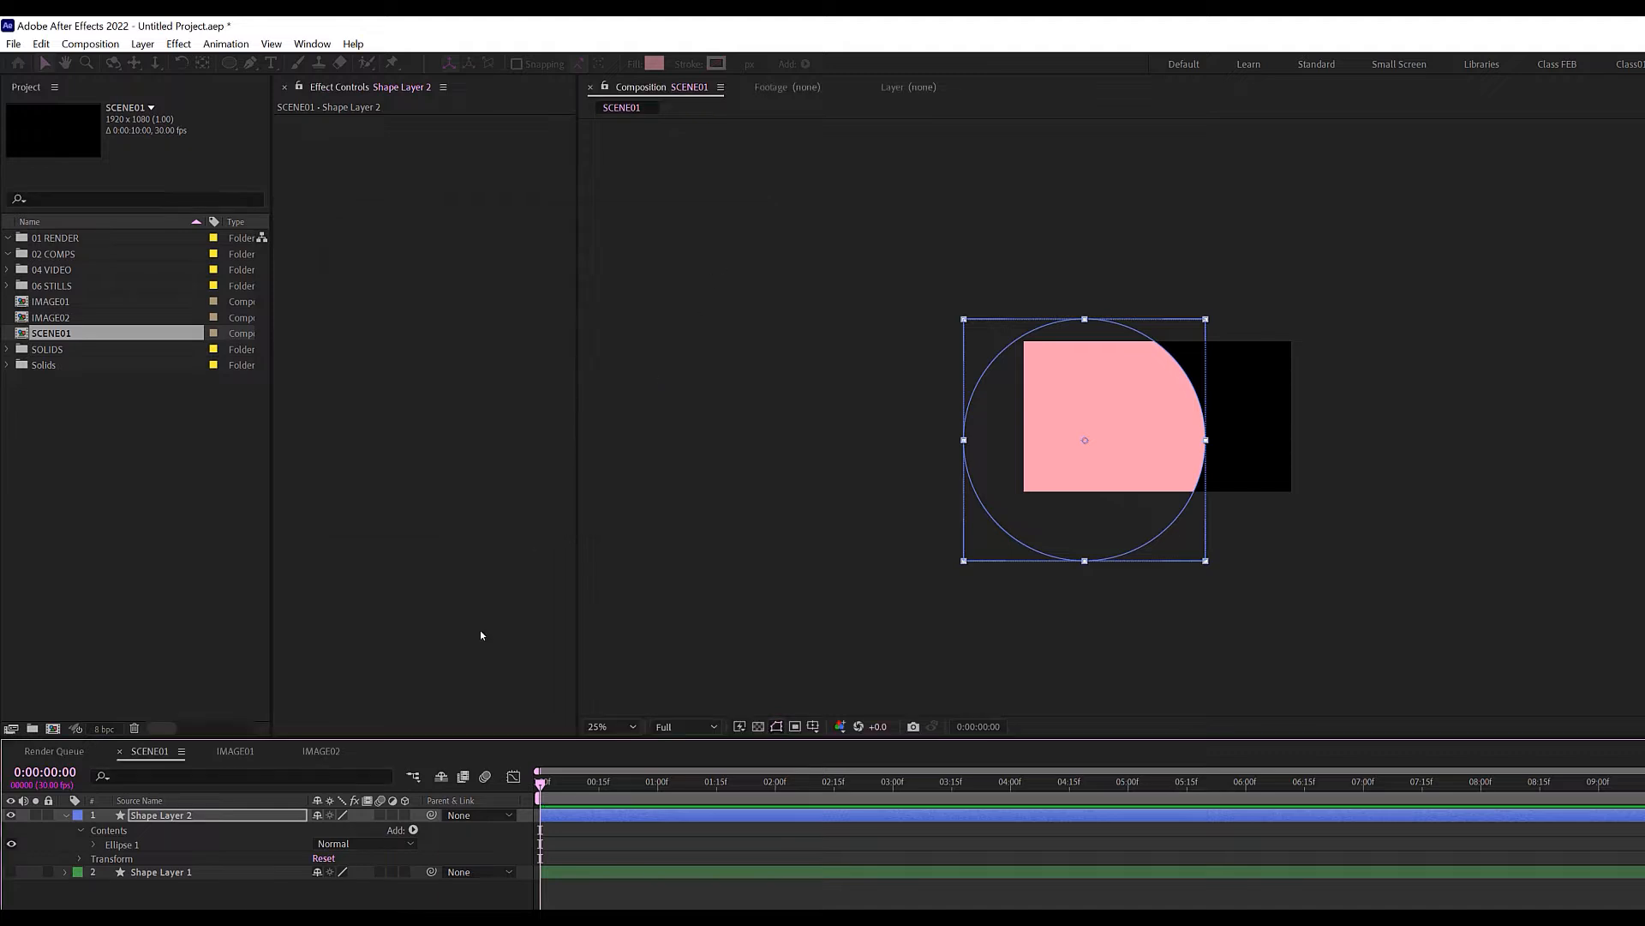
# Label Shape Layer 2 Pink, duplicate it, and shift the copy up and right.
pyautogui.click(78, 815)
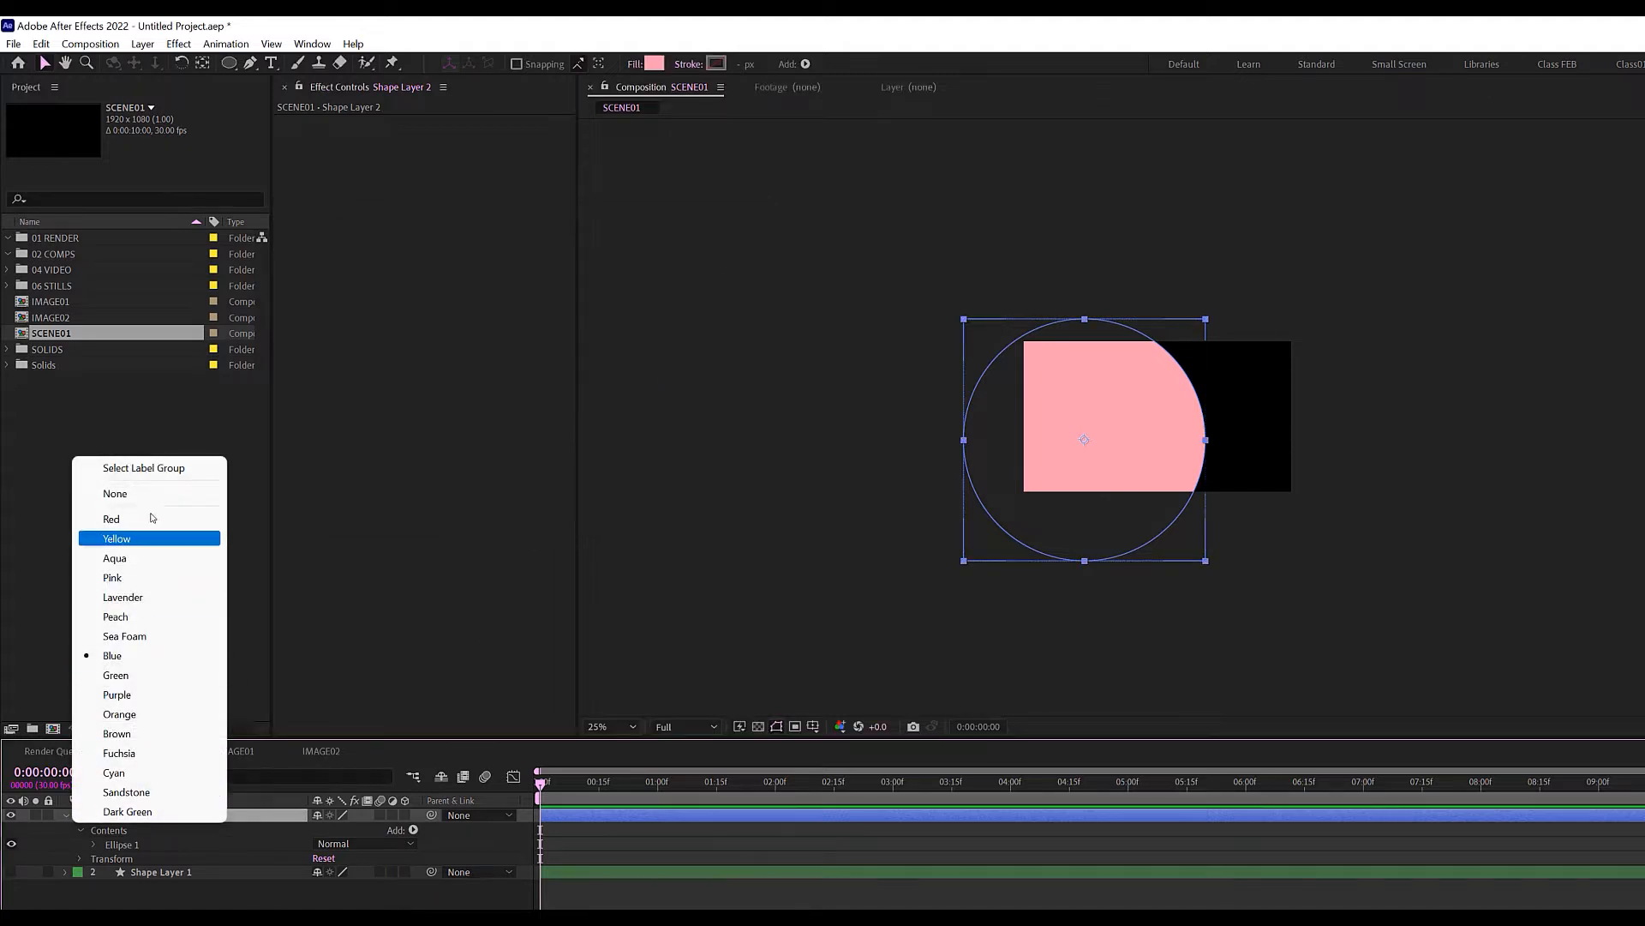
pyautogui.click(118, 580)
pyautogui.press('u')
pyautogui.press('F2')
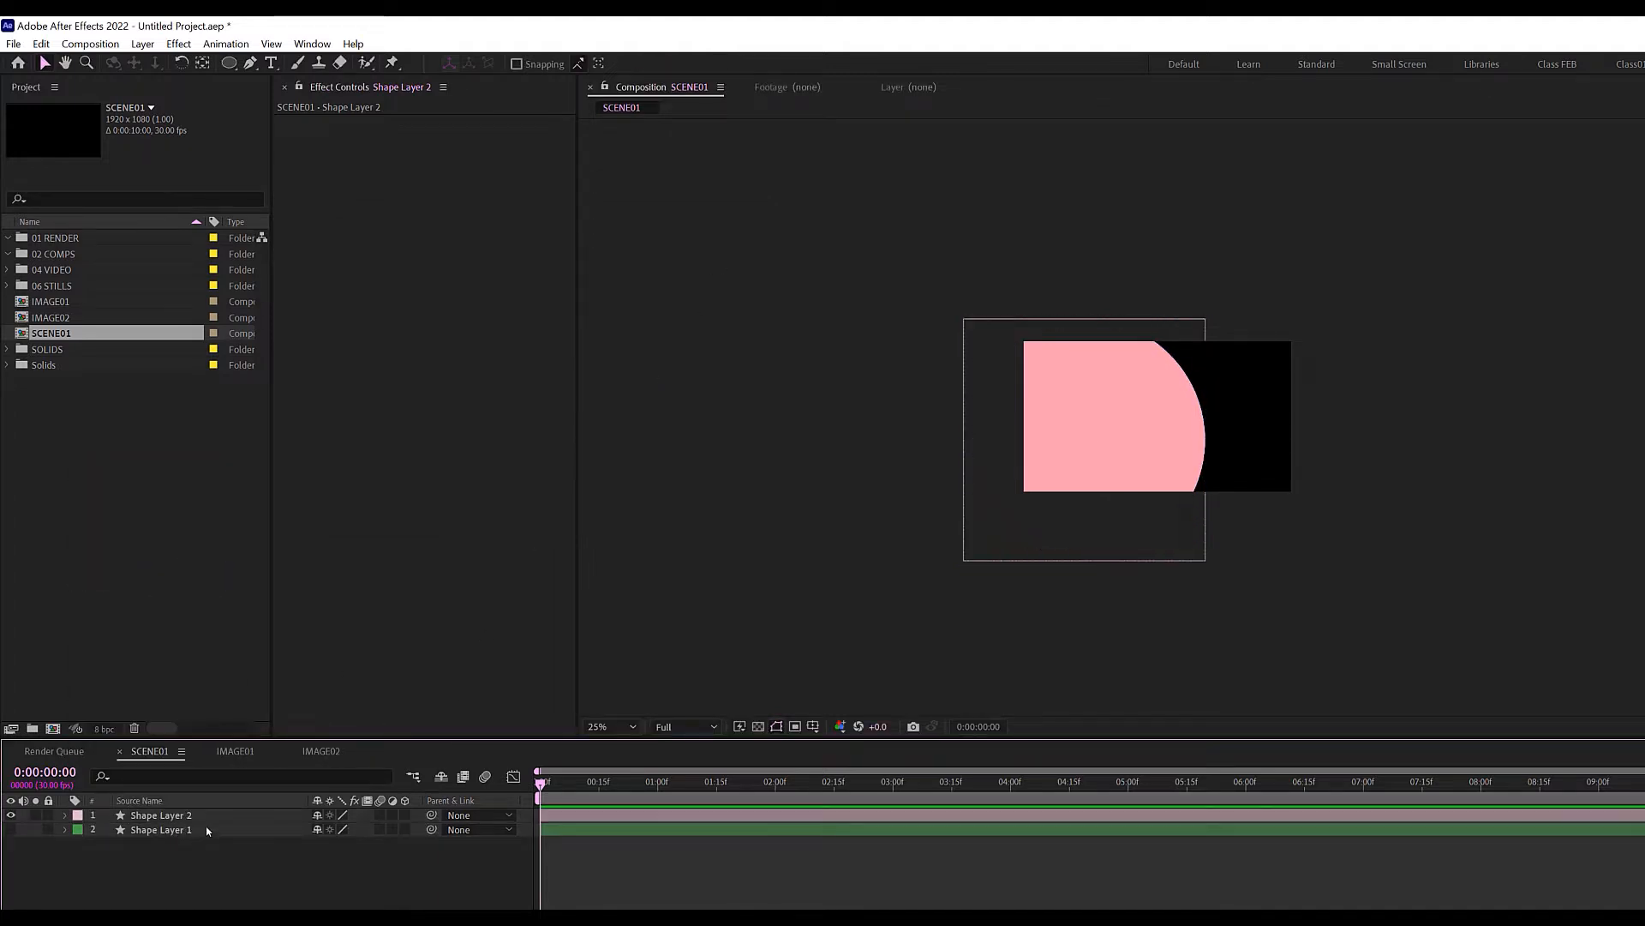
pyautogui.click(201, 815)
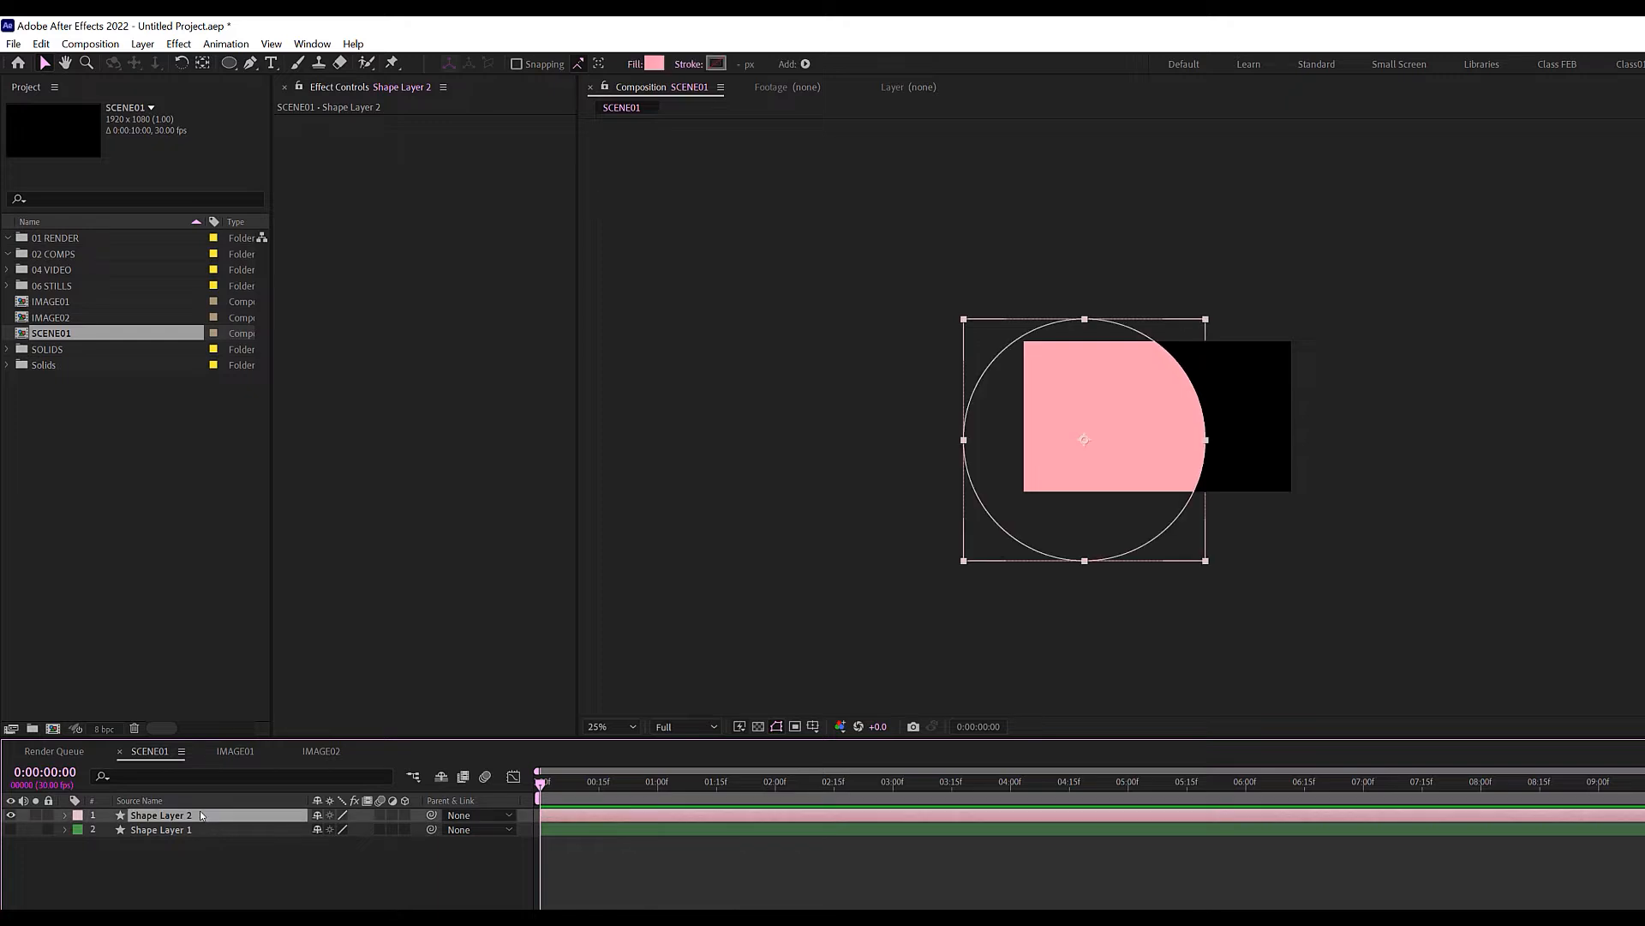
pyautogui.hotkey('ctrl', 'd')
pyautogui.moveTo(1046, 512); pyautogui.dragTo(1216, 464)
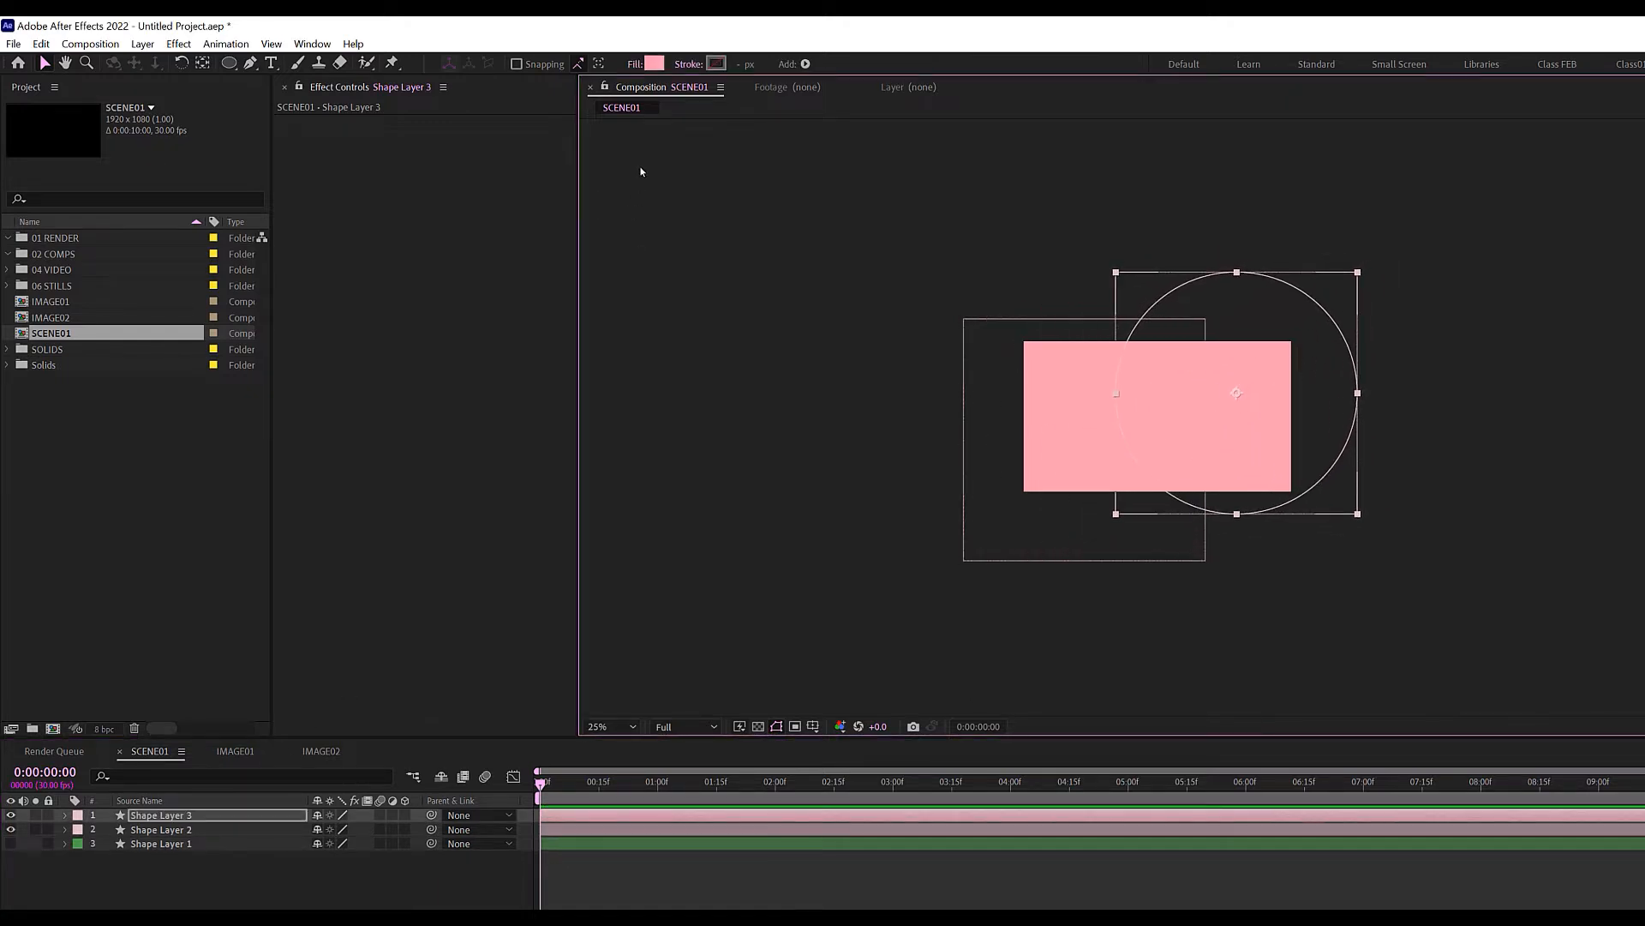
# Fill Shape Layer 3's circle with blue A49FFF and give it a Blue label.
pyautogui.click(654, 63)
pyautogui.click(593, 333)
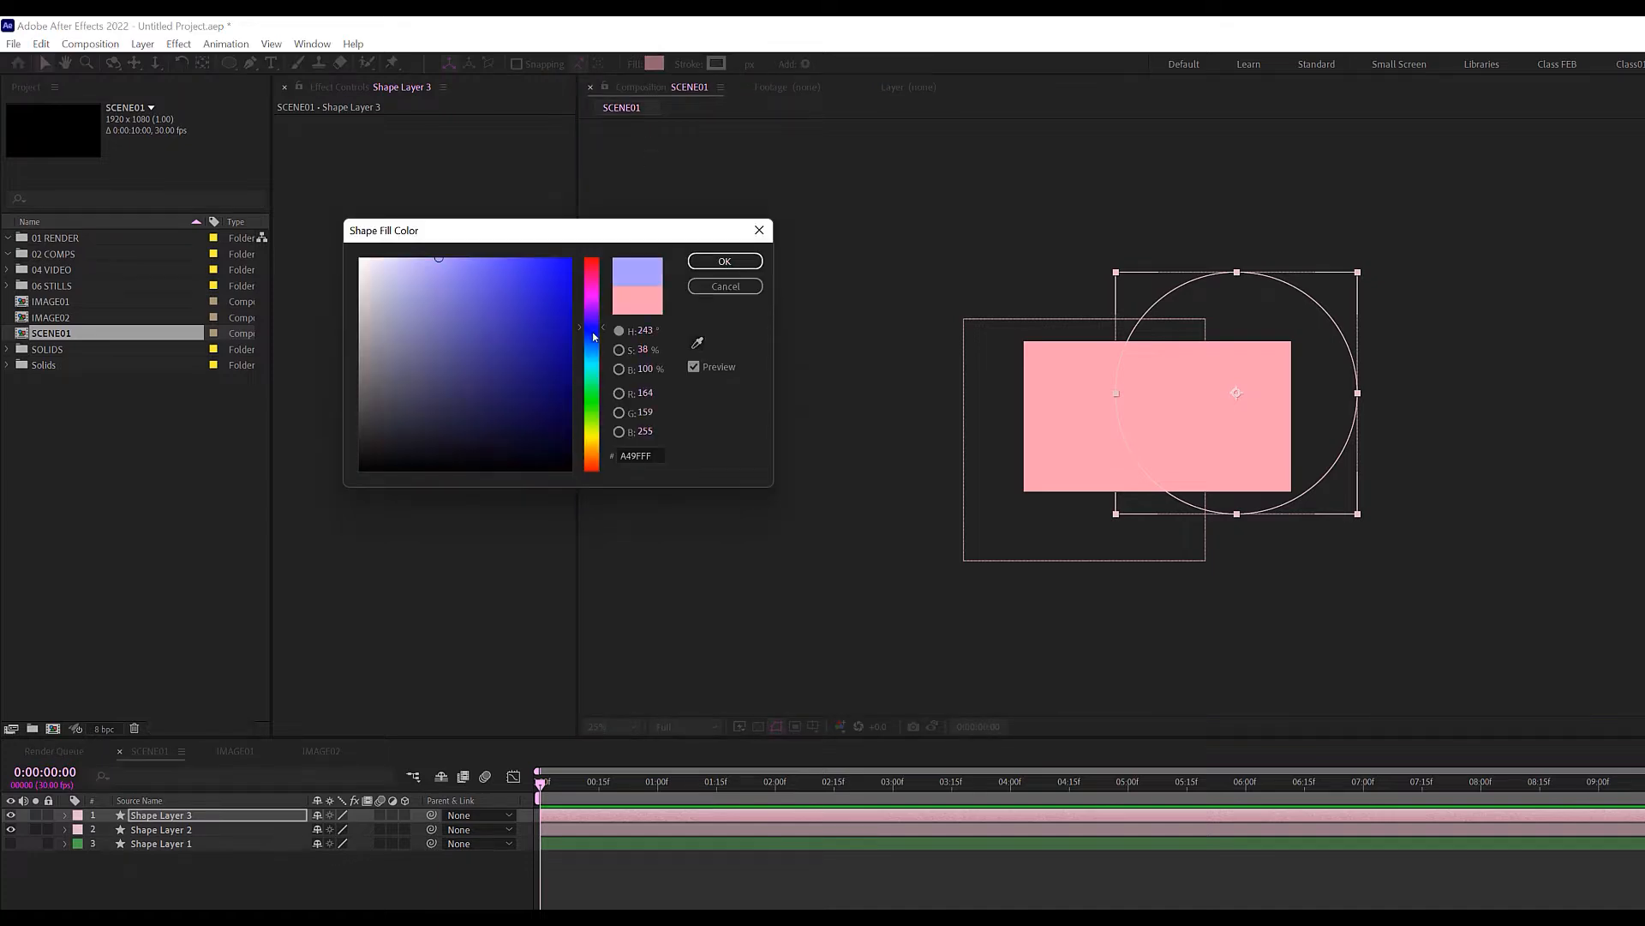
pyautogui.click(725, 261)
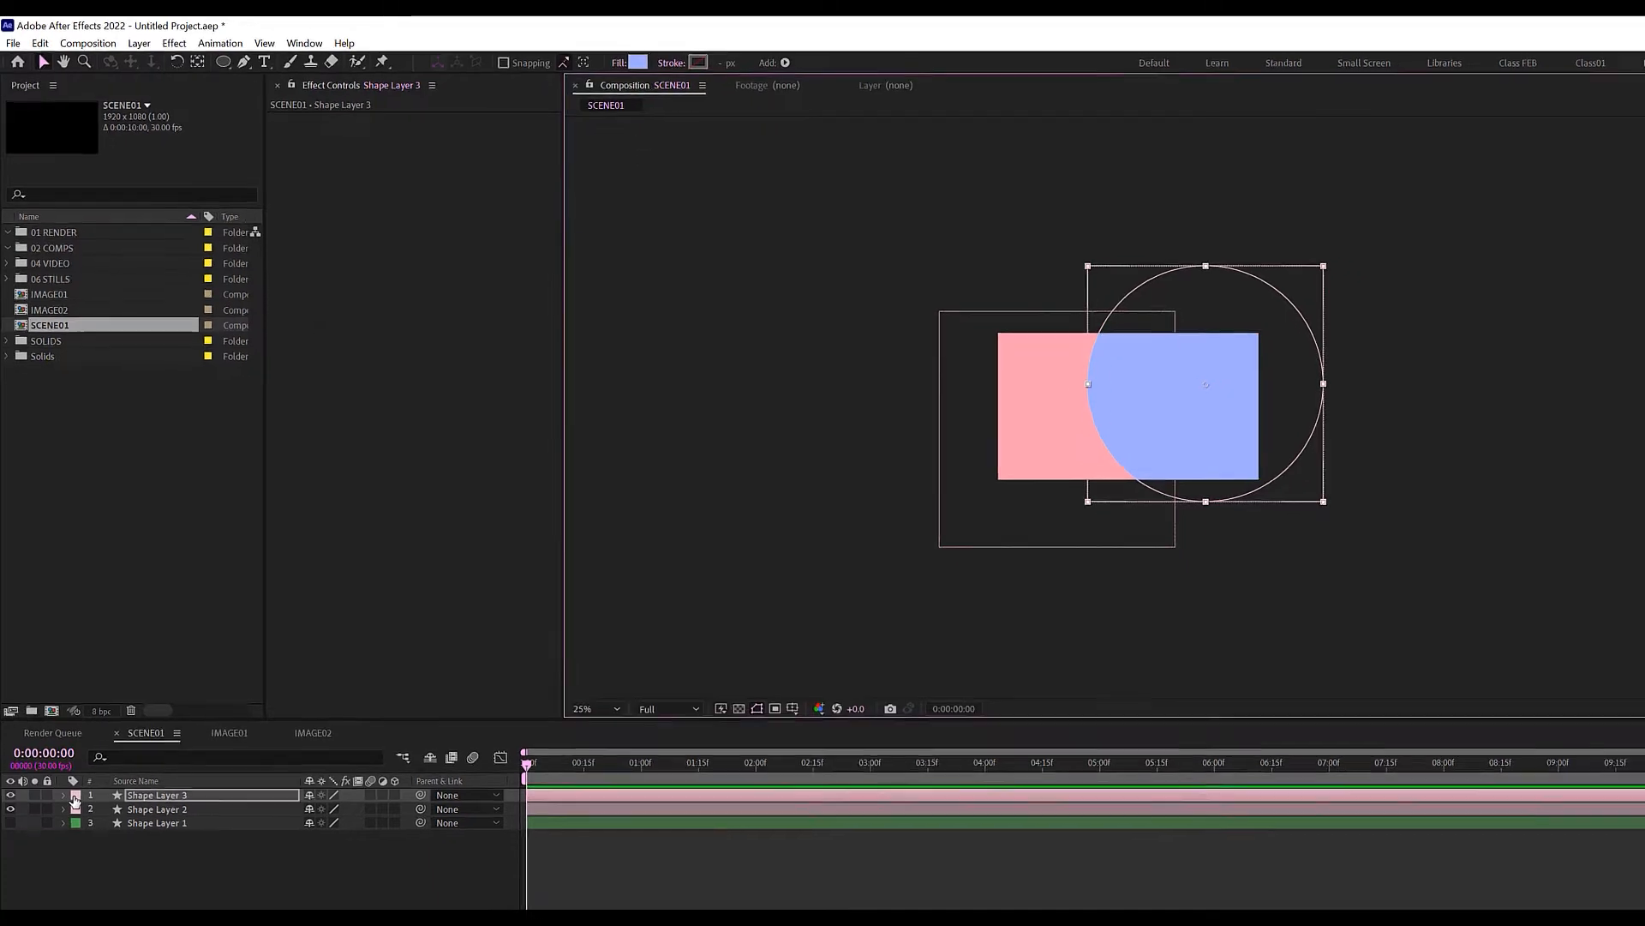
pyautogui.click(76, 797)
pyautogui.click(105, 636)
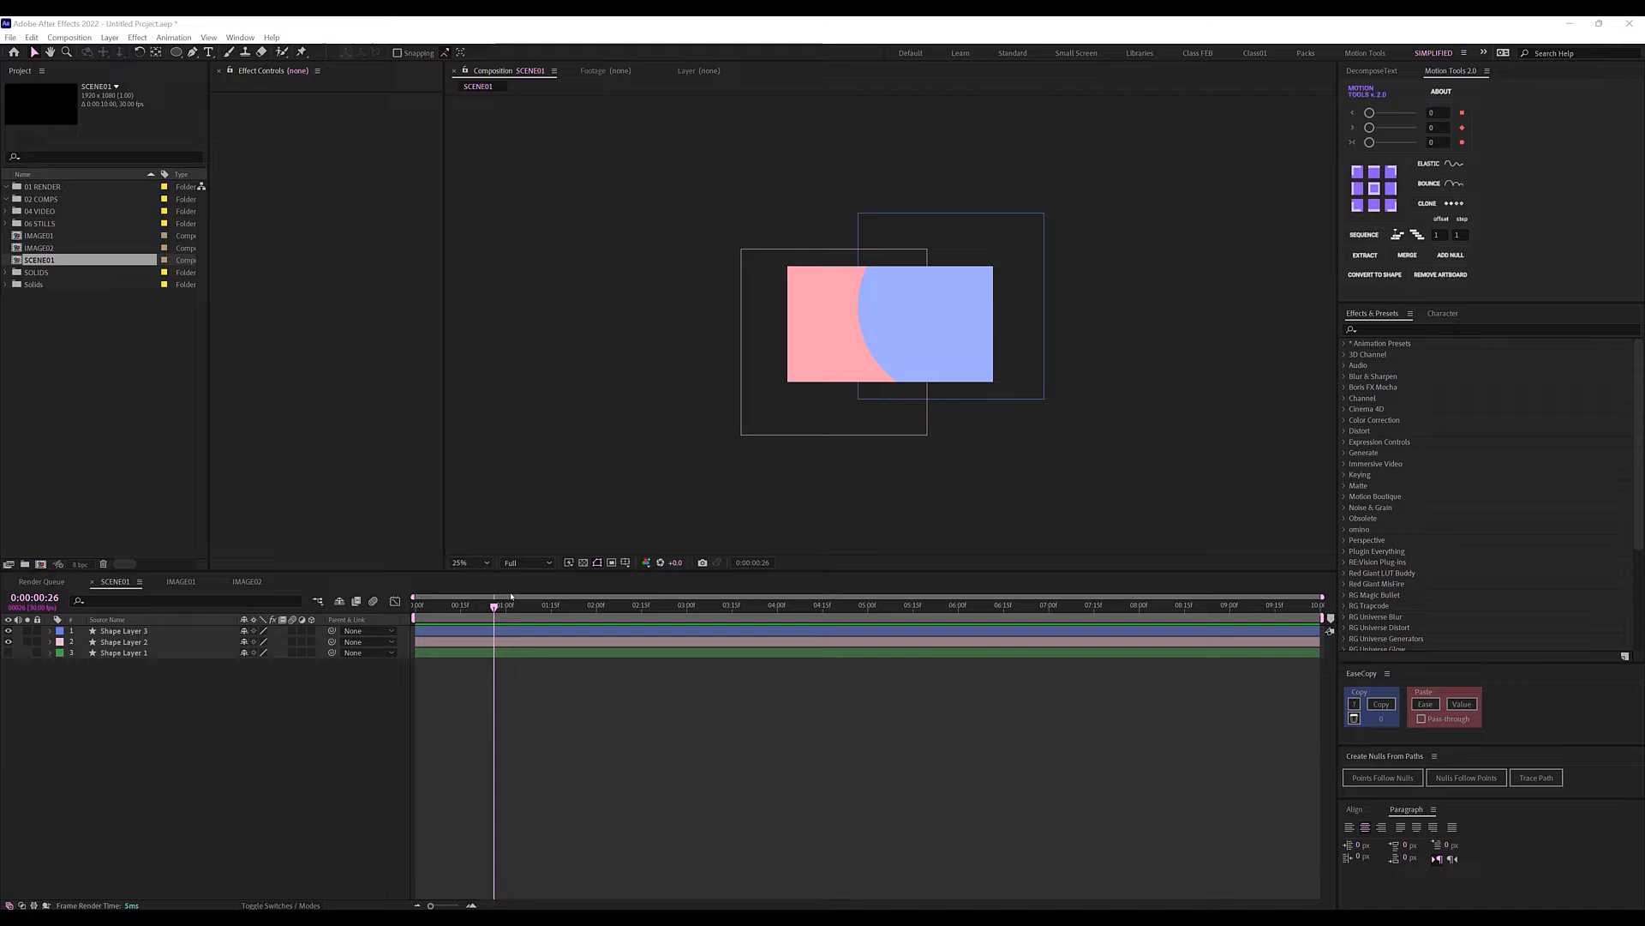
pyautogui.click(200, 795)
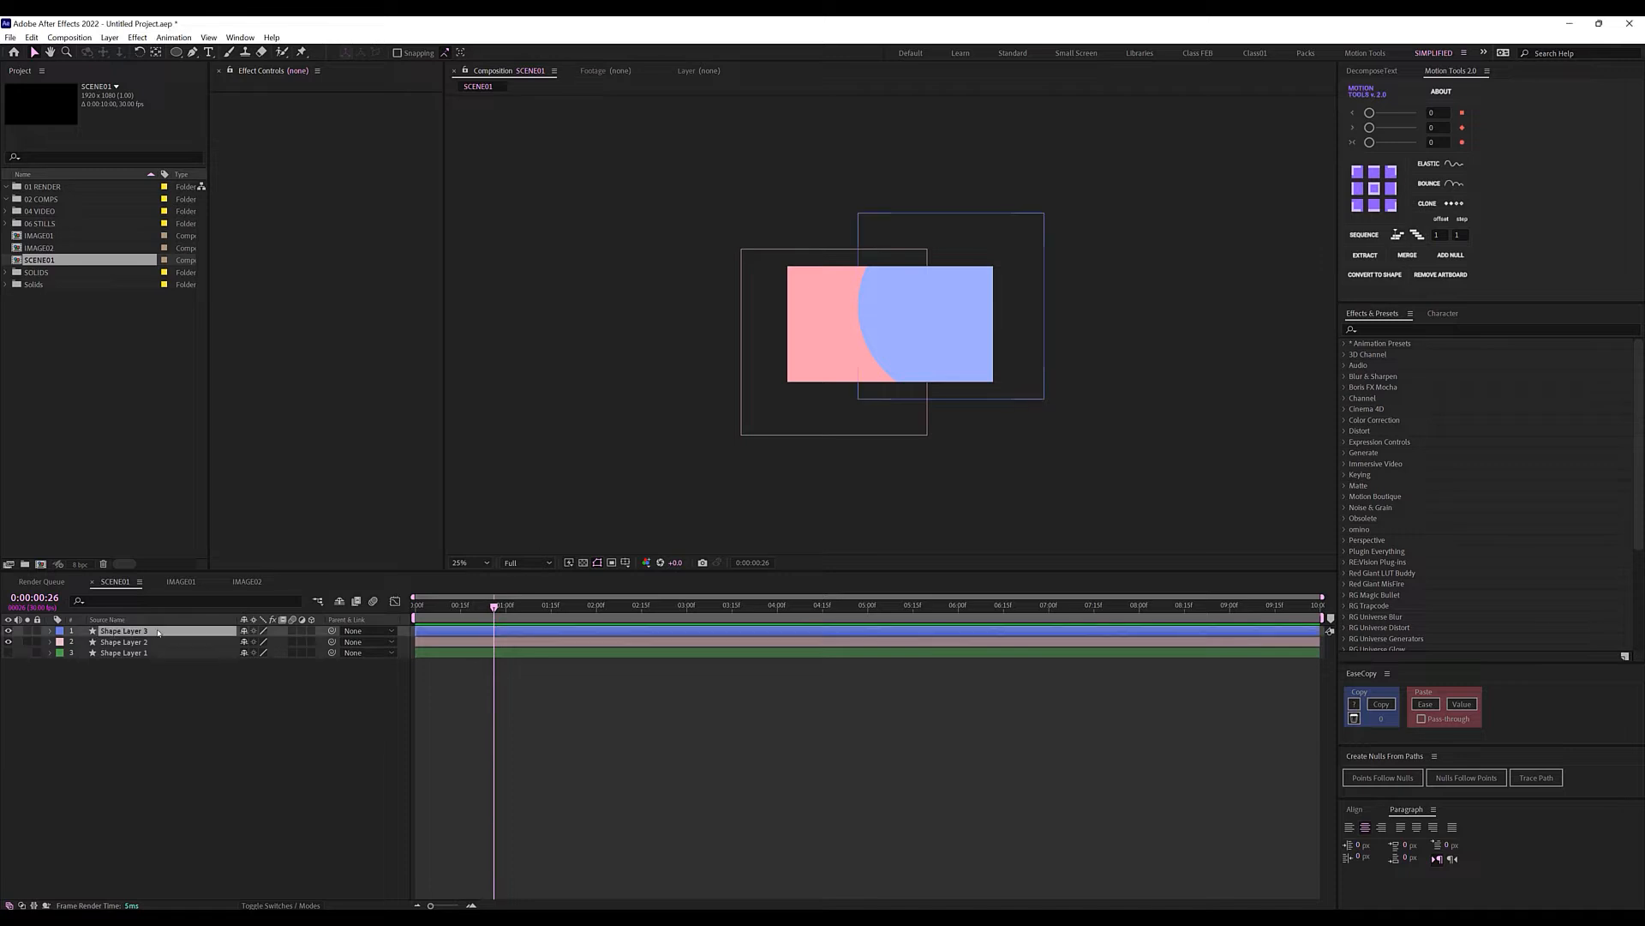
# Duplicate Shape Layer 3 as Shape Layer 4 with a Lavender label.
pyautogui.click(158, 632)
pyautogui.hotkey('ctrl', 'd')
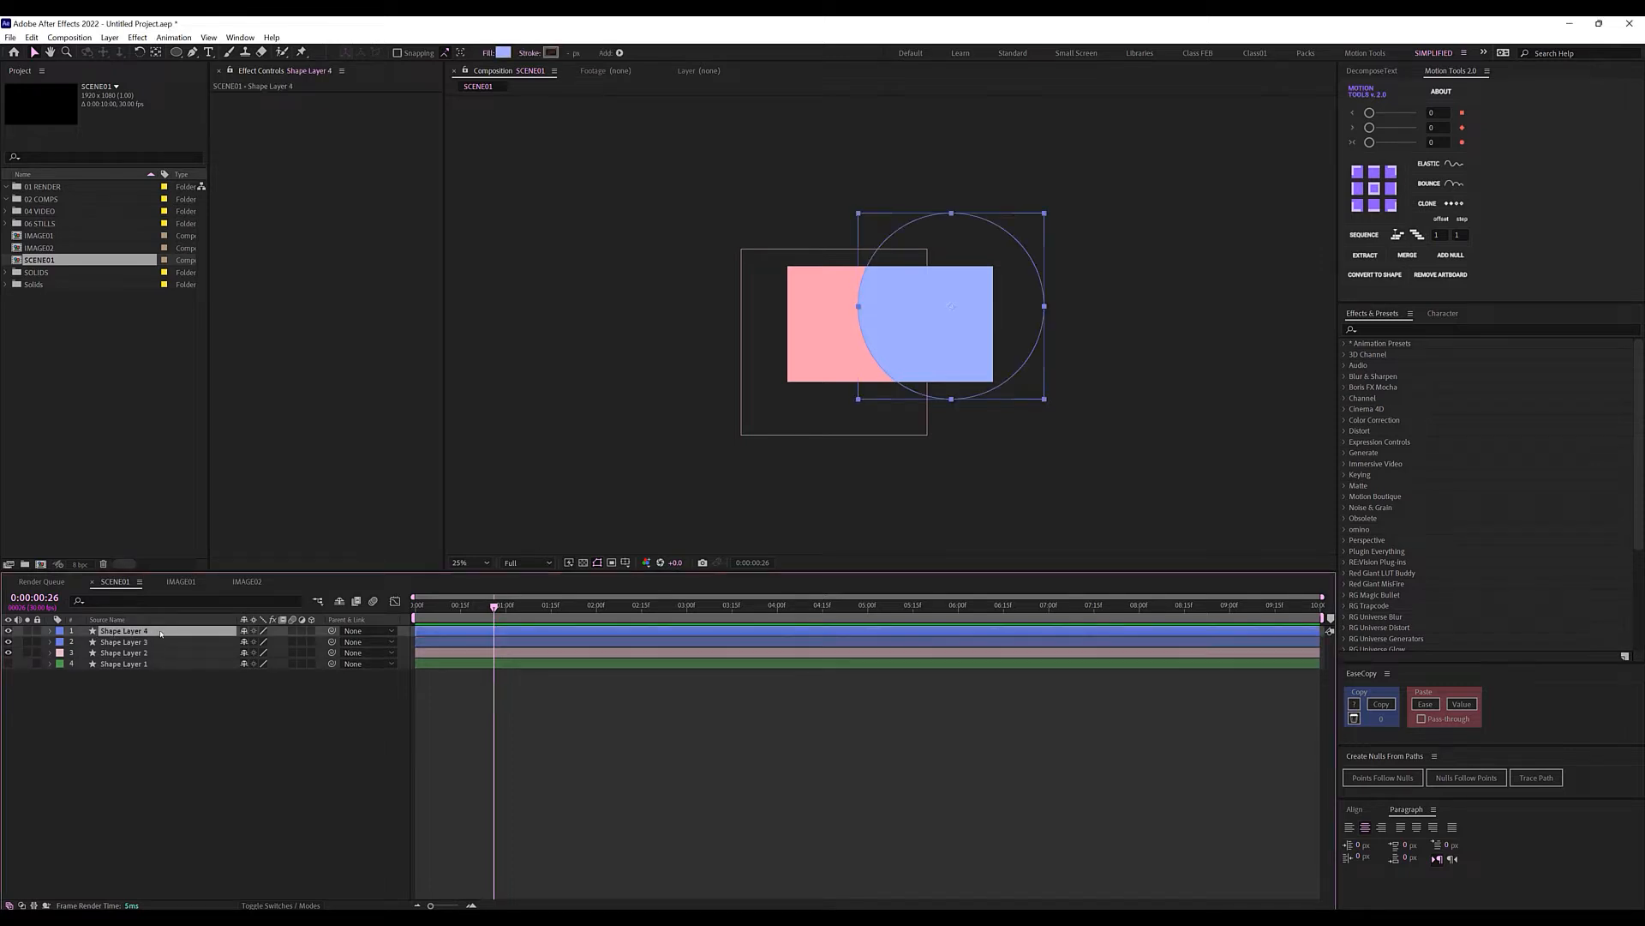
pyautogui.click(60, 632)
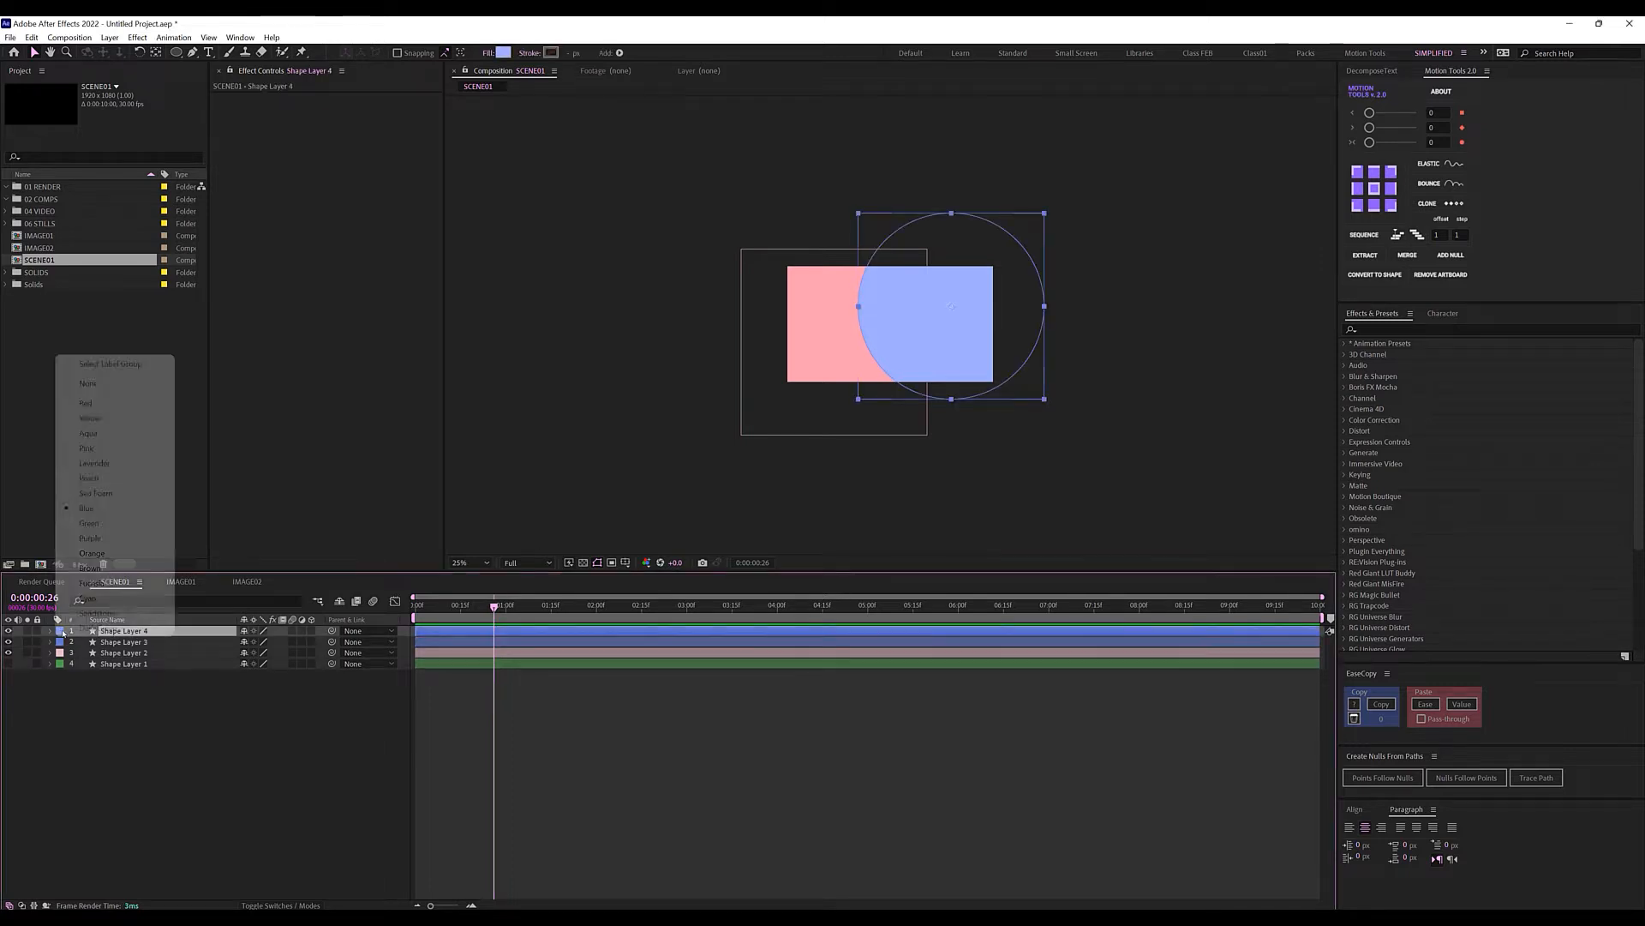
pyautogui.click(108, 465)
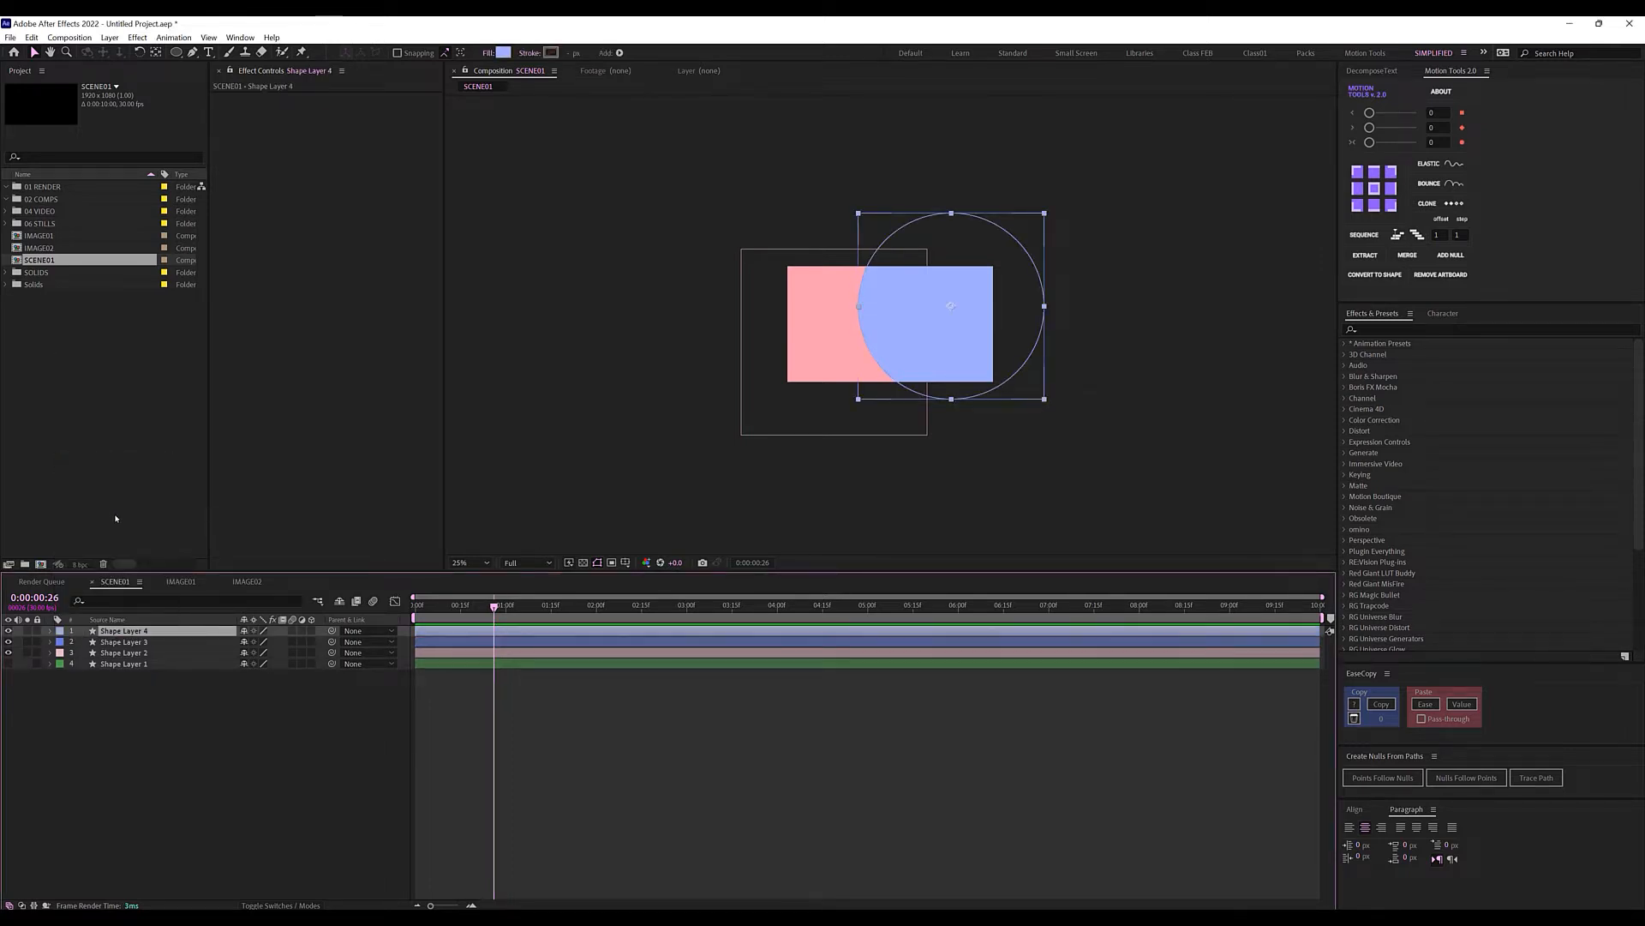
# Give Shape Layer 4 a pale E0E5FF fill, enlarge it, and place it over the frame's top.
pyautogui.click(503, 53)
pyautogui.moveTo(320, 206)
pyautogui.mouseDown()
pyautogui.moveTo(291, 211)
pyautogui.moveTo(308, 185)
pyautogui.mouseUp()
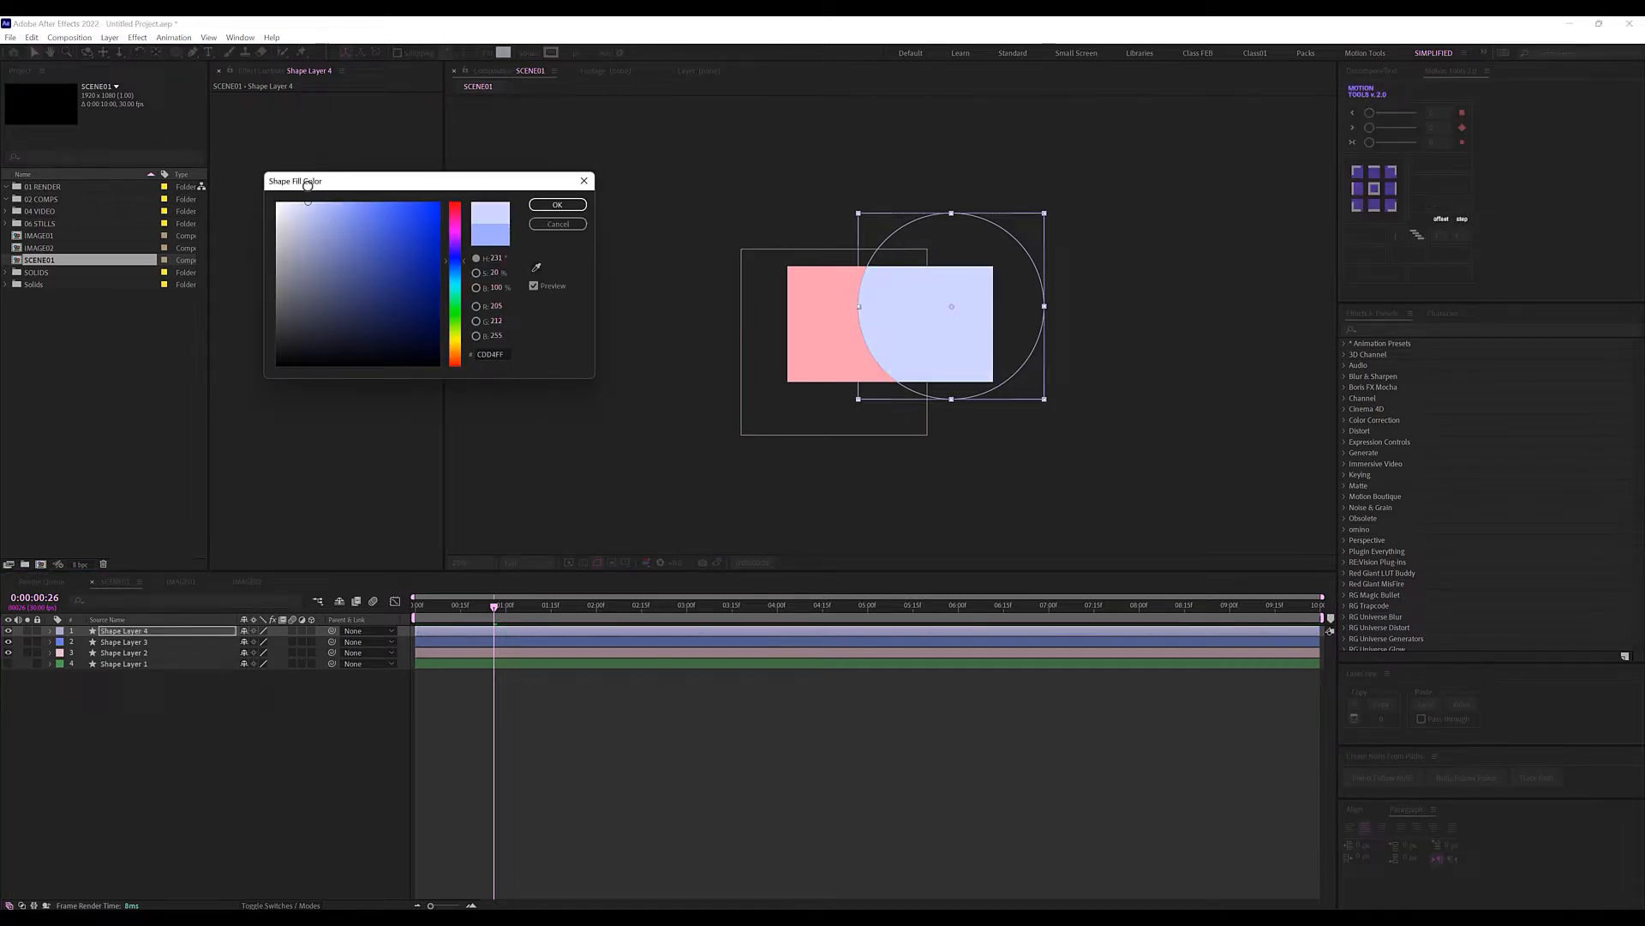
pyautogui.click(567, 208)
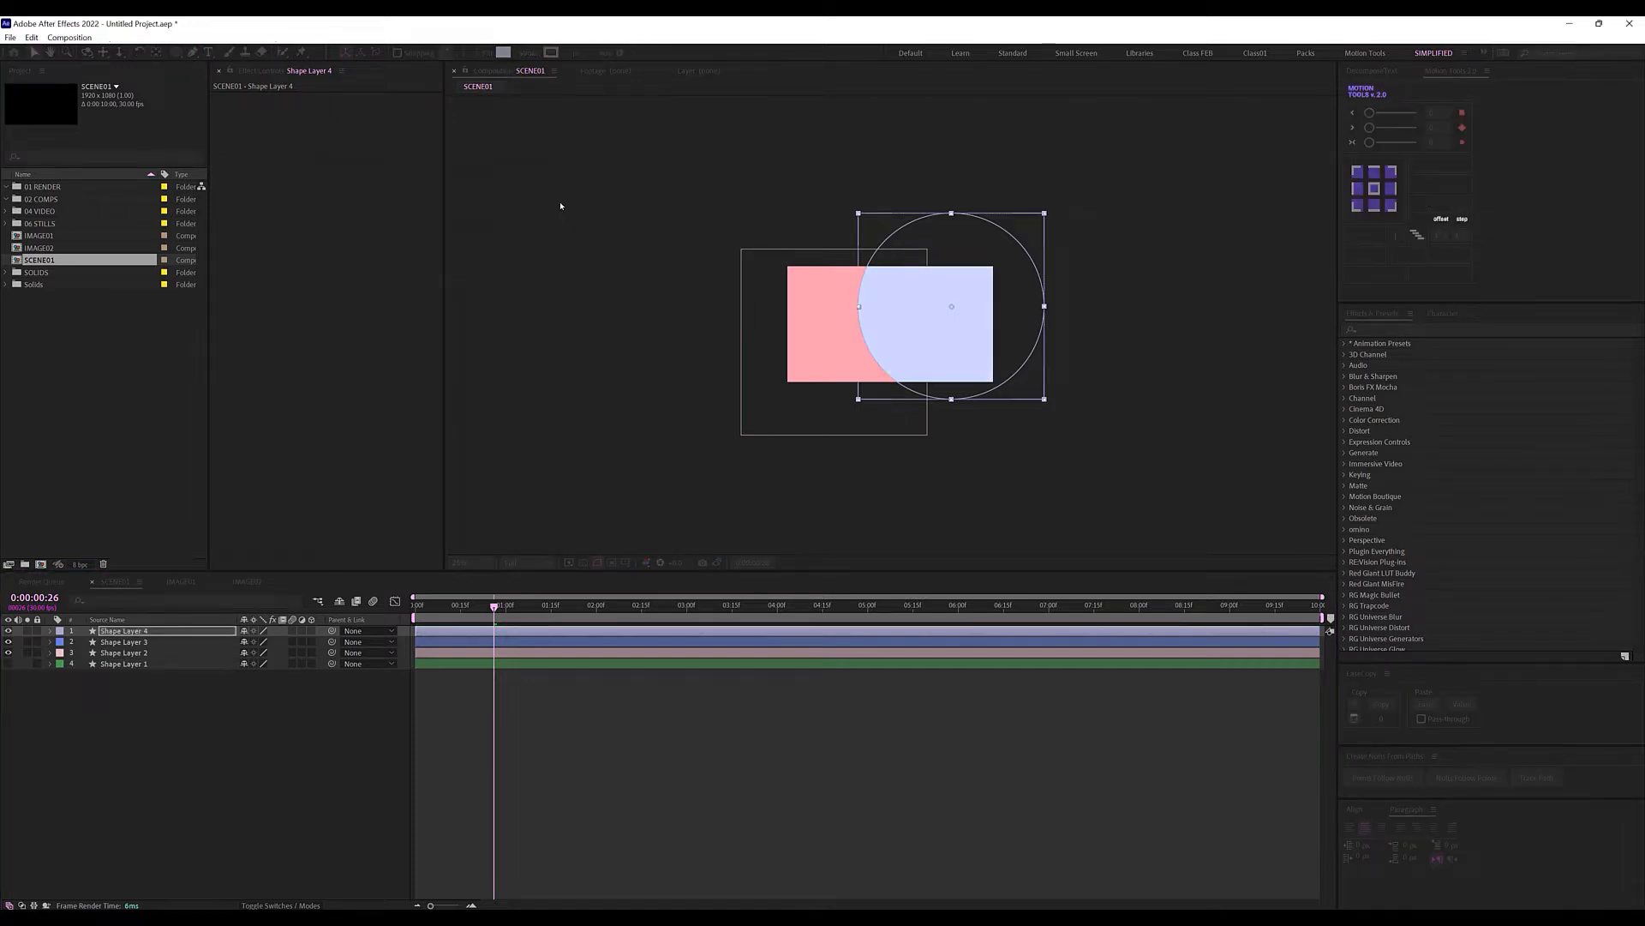
pyautogui.click(503, 53)
pyautogui.click(295, 203)
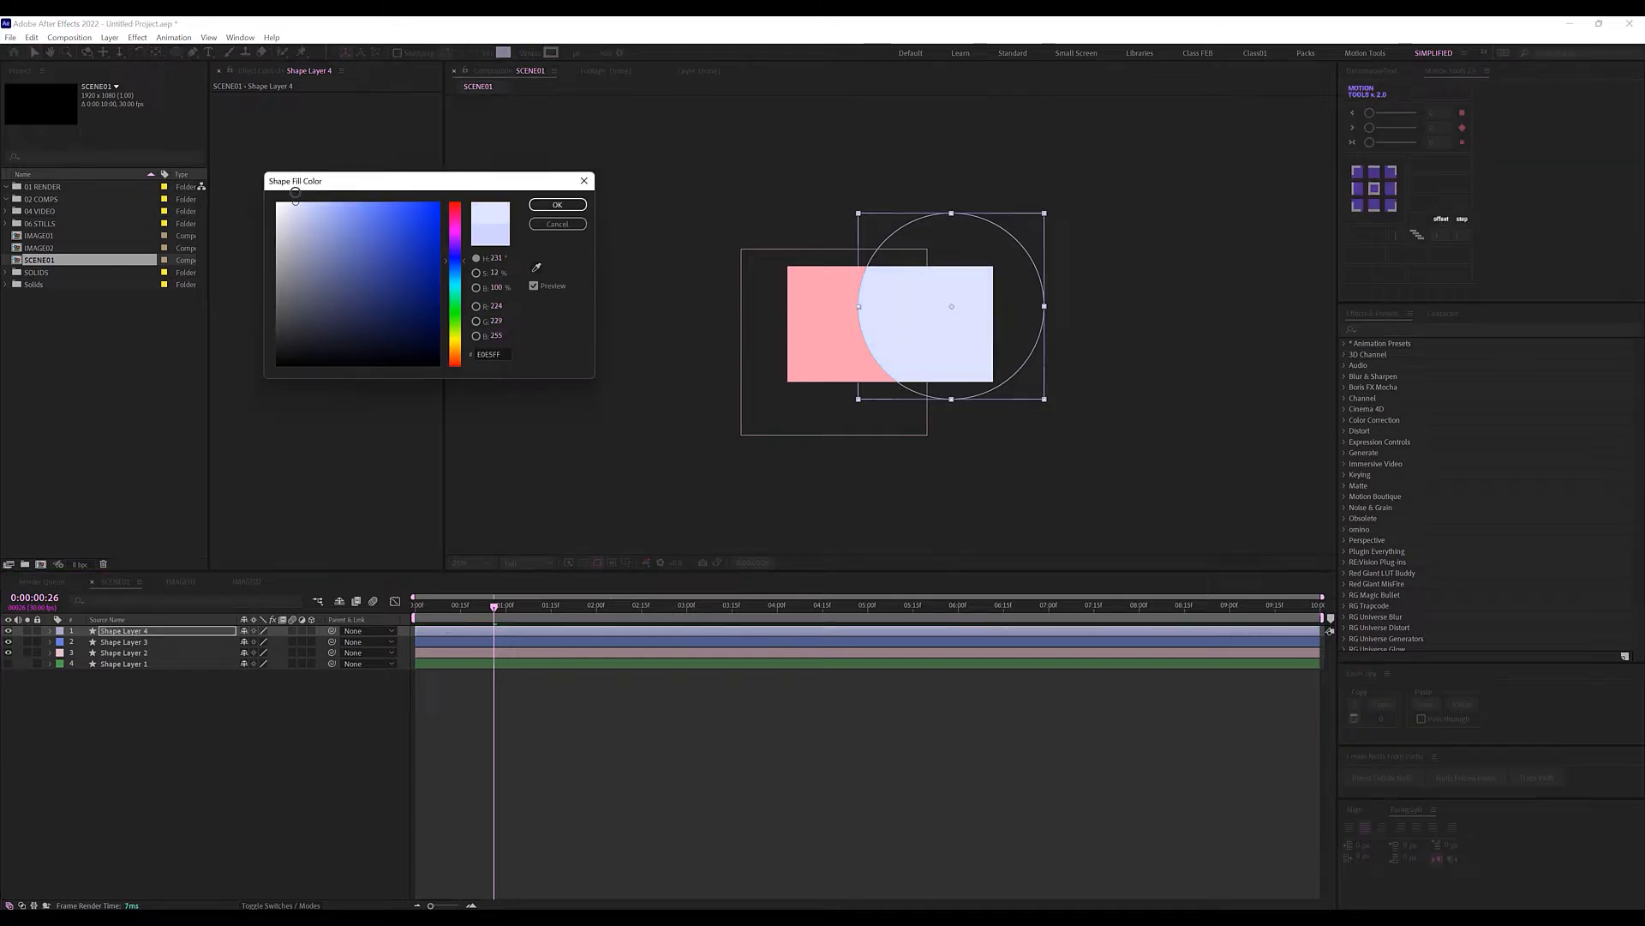
pyautogui.click(556, 206)
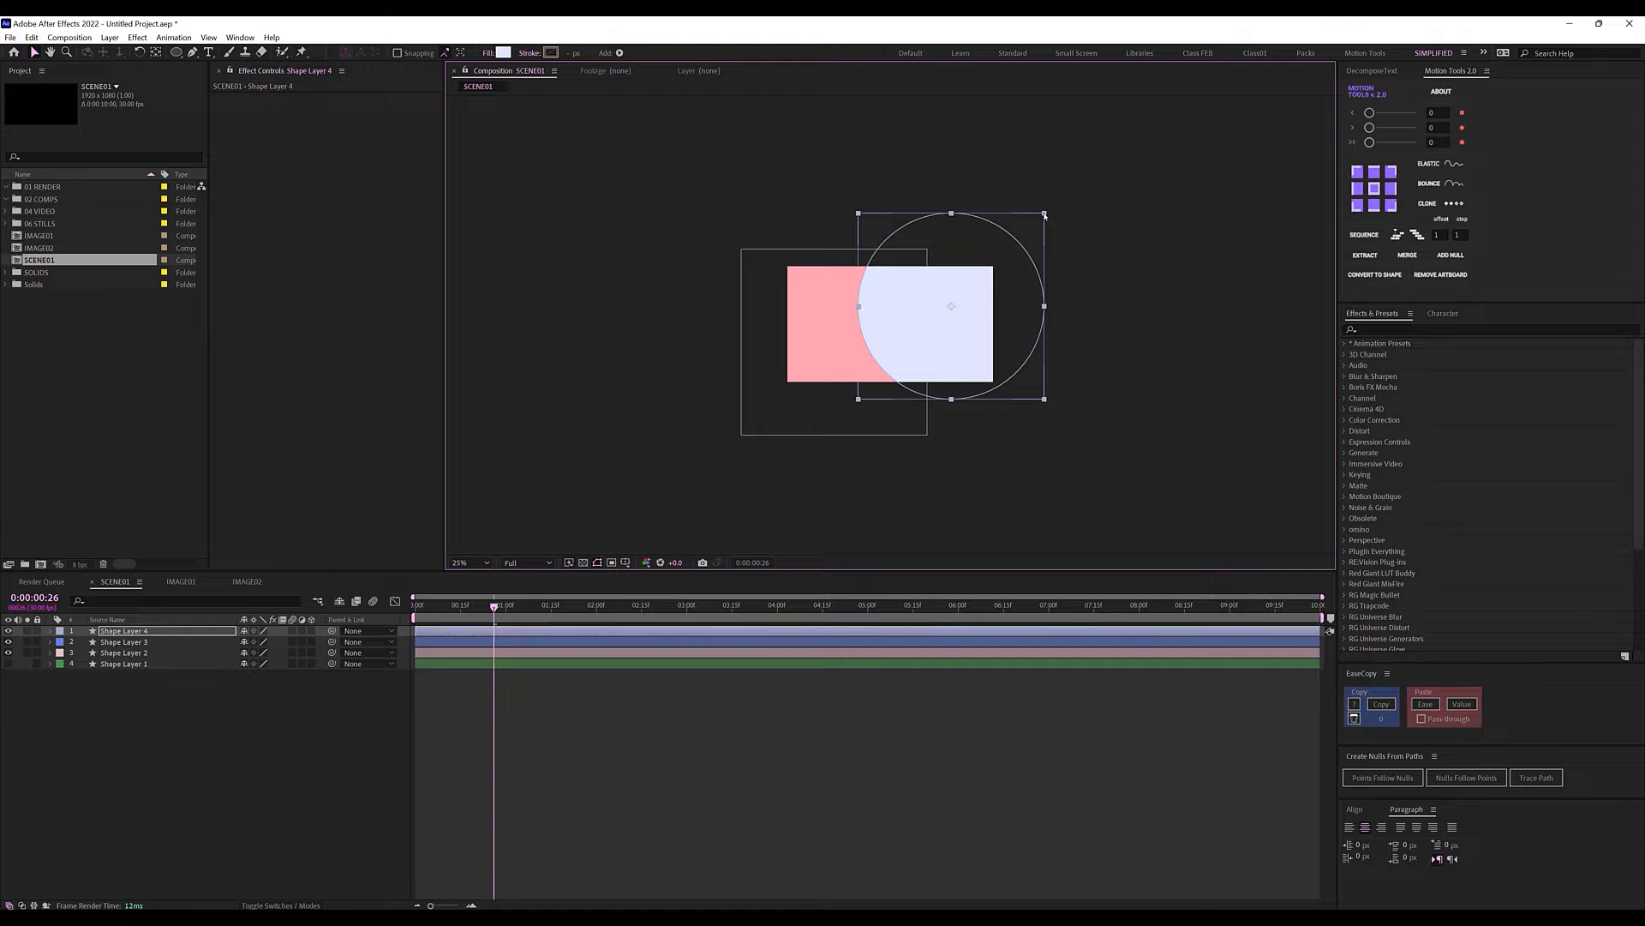
pyautogui.moveTo(1044, 215); pyautogui.dragTo(1108, 173)
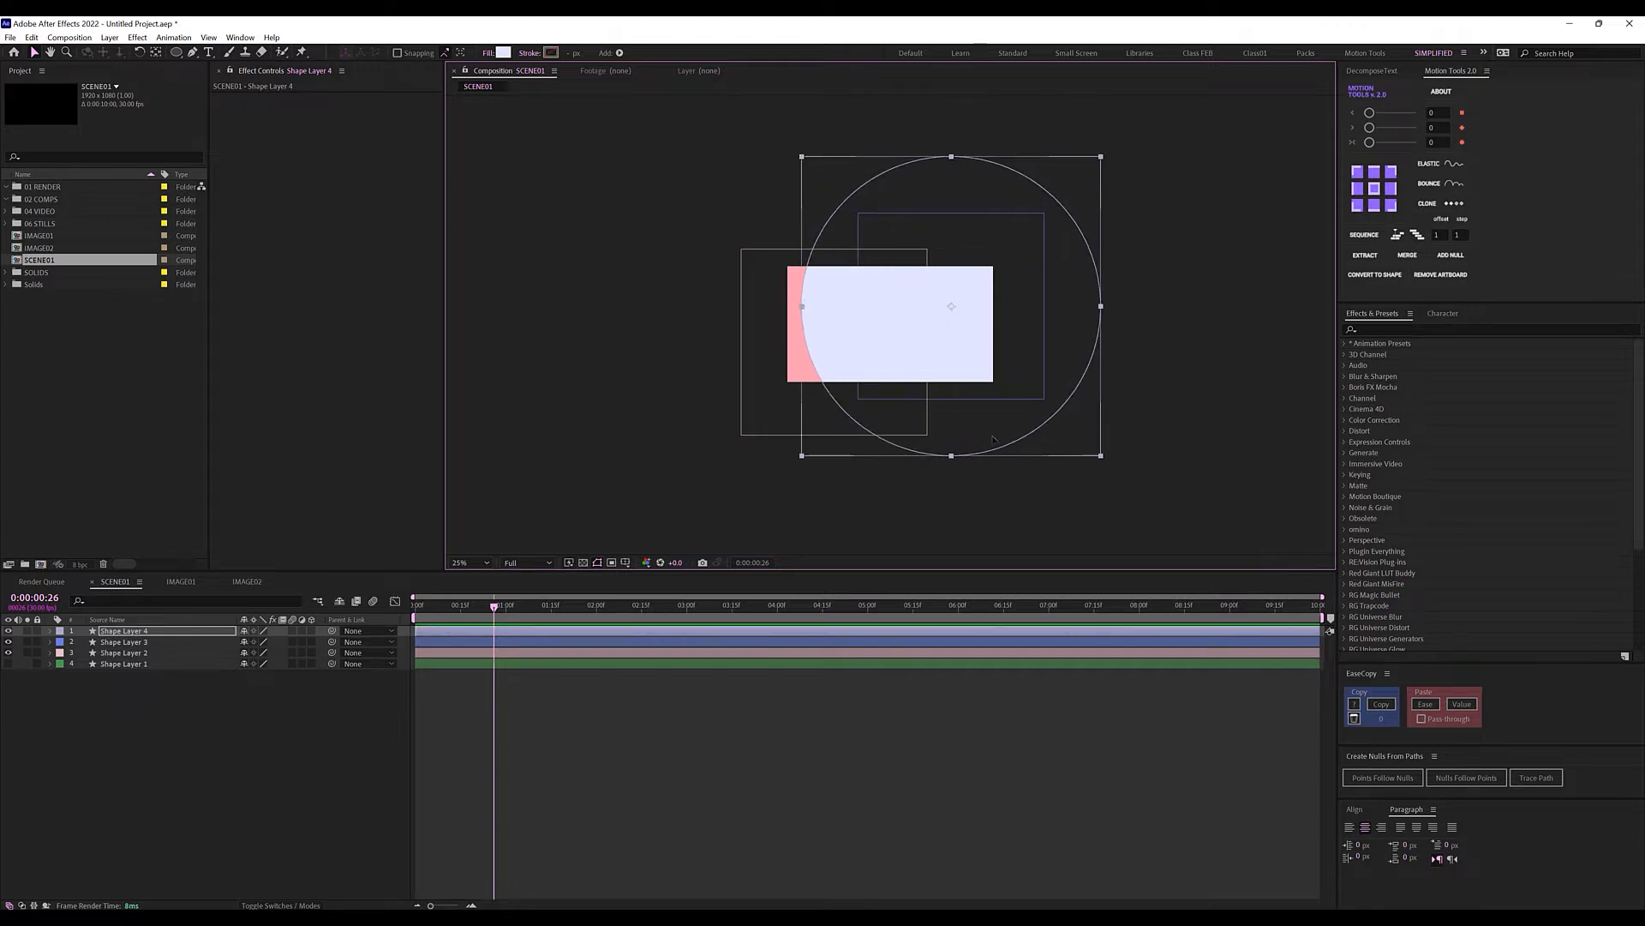
pyautogui.moveTo(992, 437); pyautogui.dragTo(935, 359)
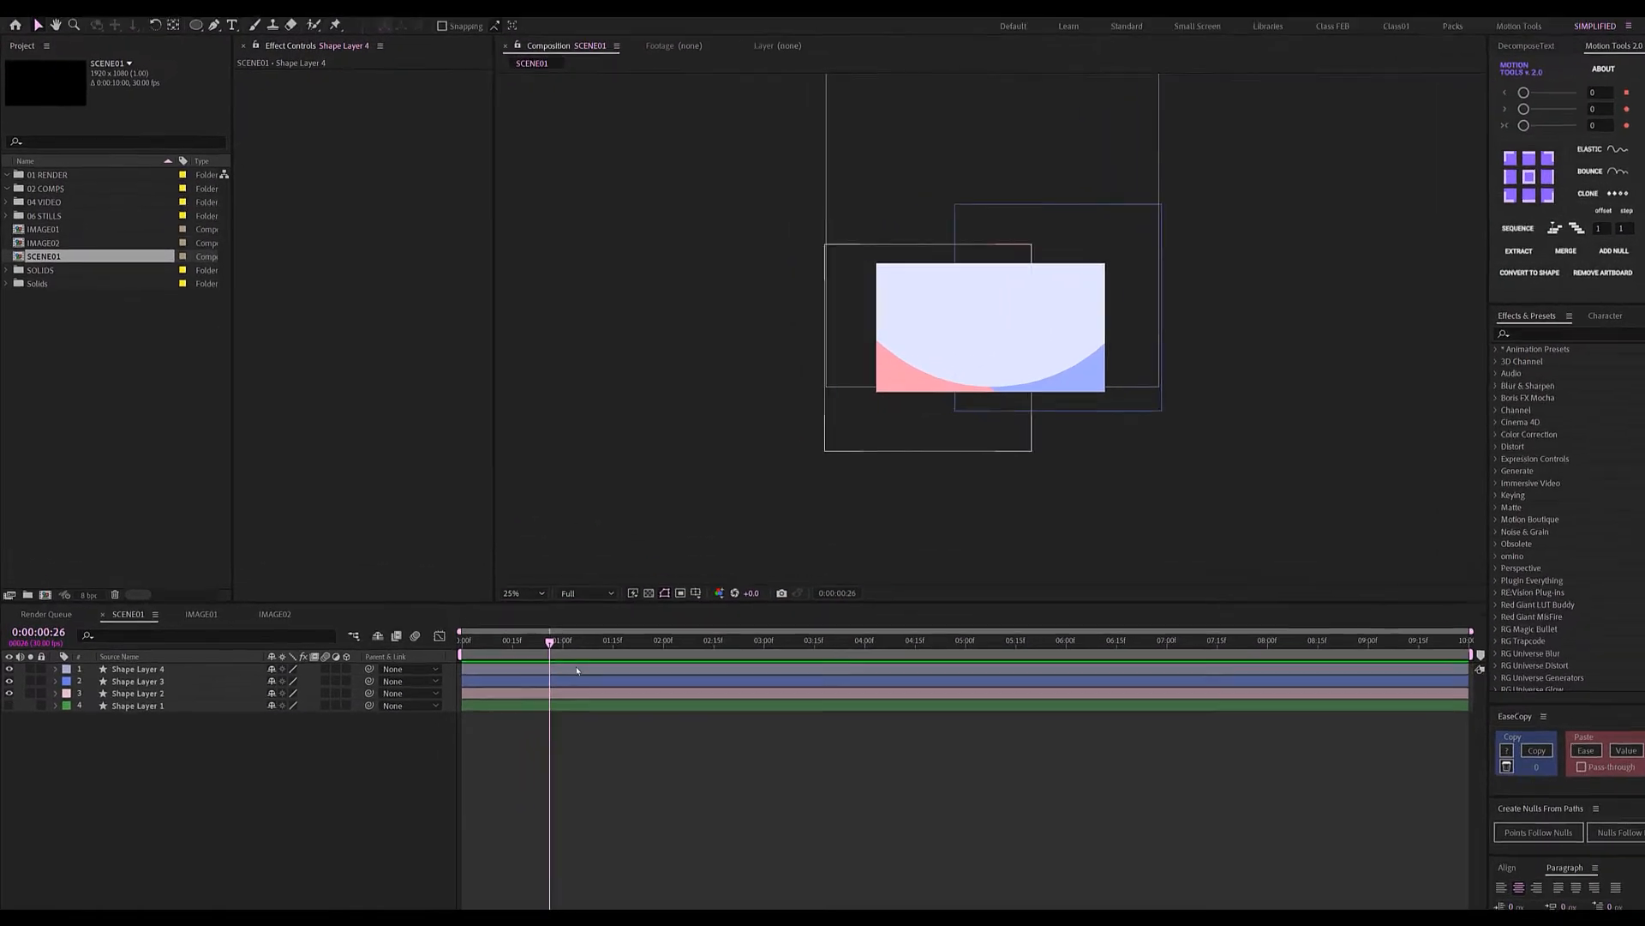
# Add Position keyframes at 1 second for all four shape layers.
pyautogui.click(658, 701)
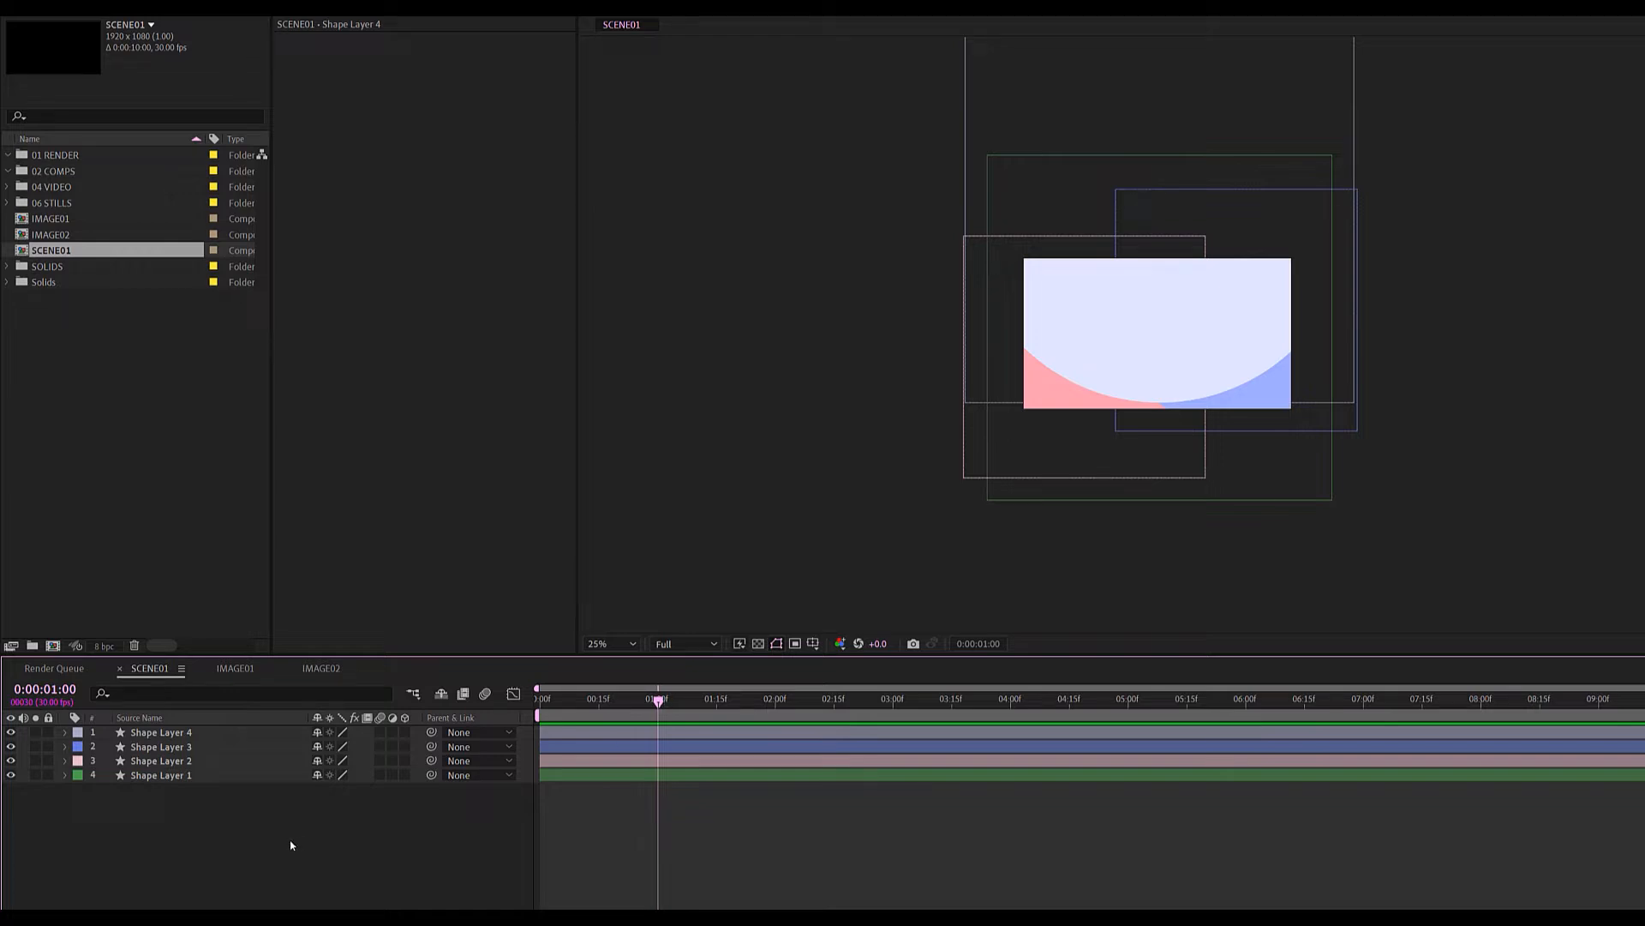
pyautogui.moveTo(290, 845); pyautogui.dragTo(128, 713)
pyautogui.press('p')
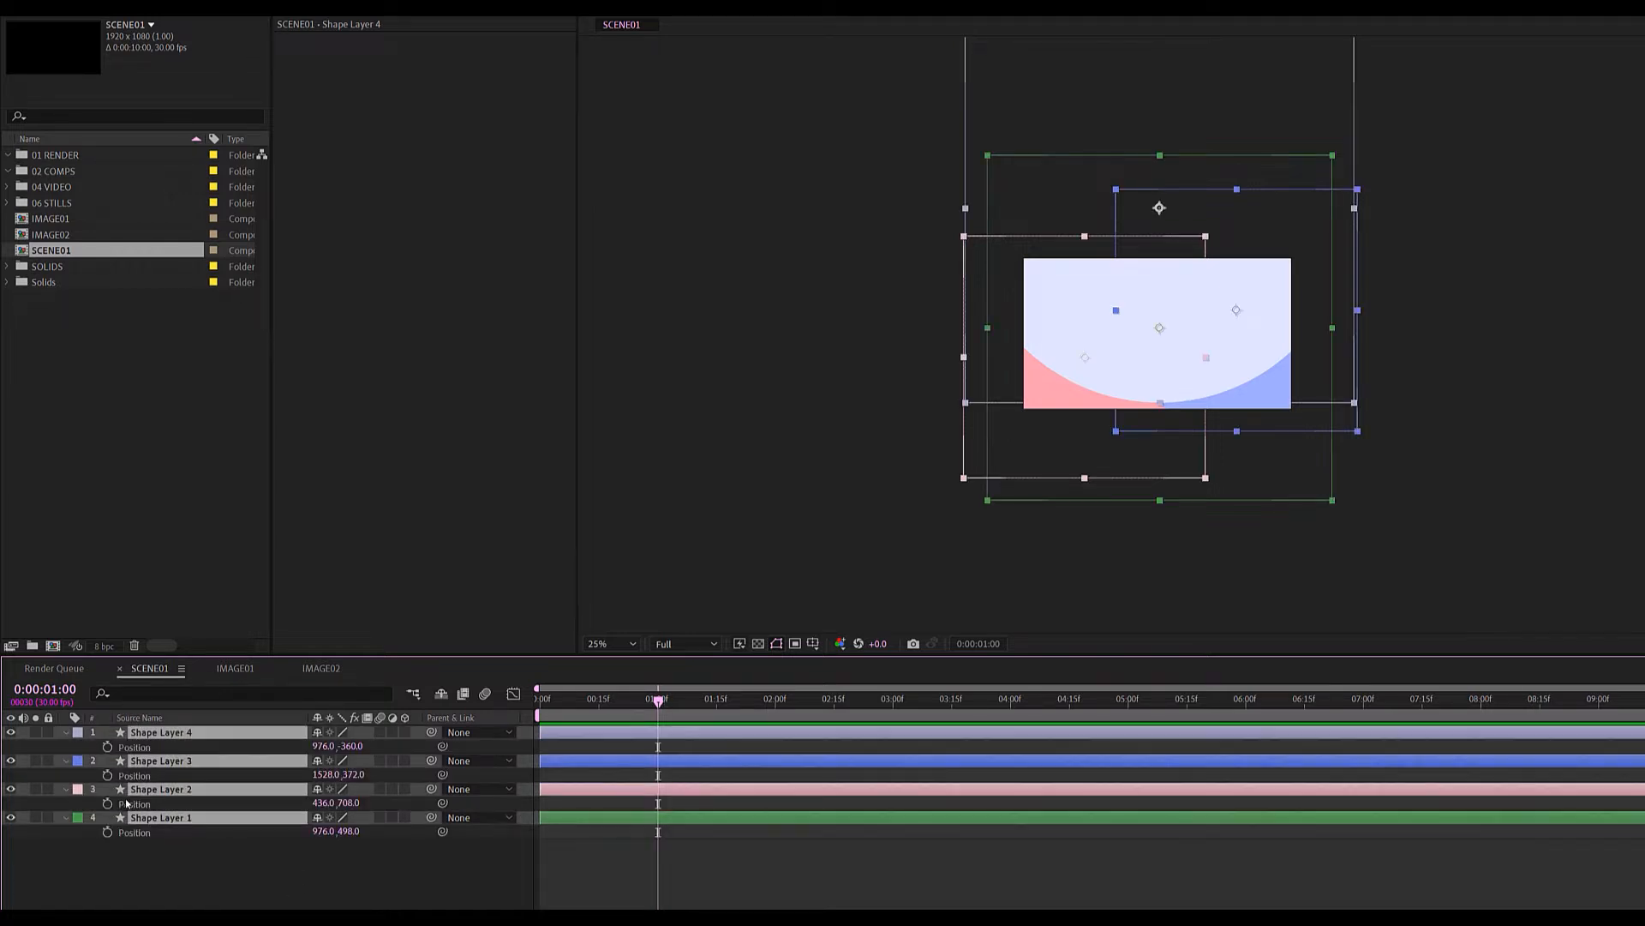
pyautogui.click(107, 746)
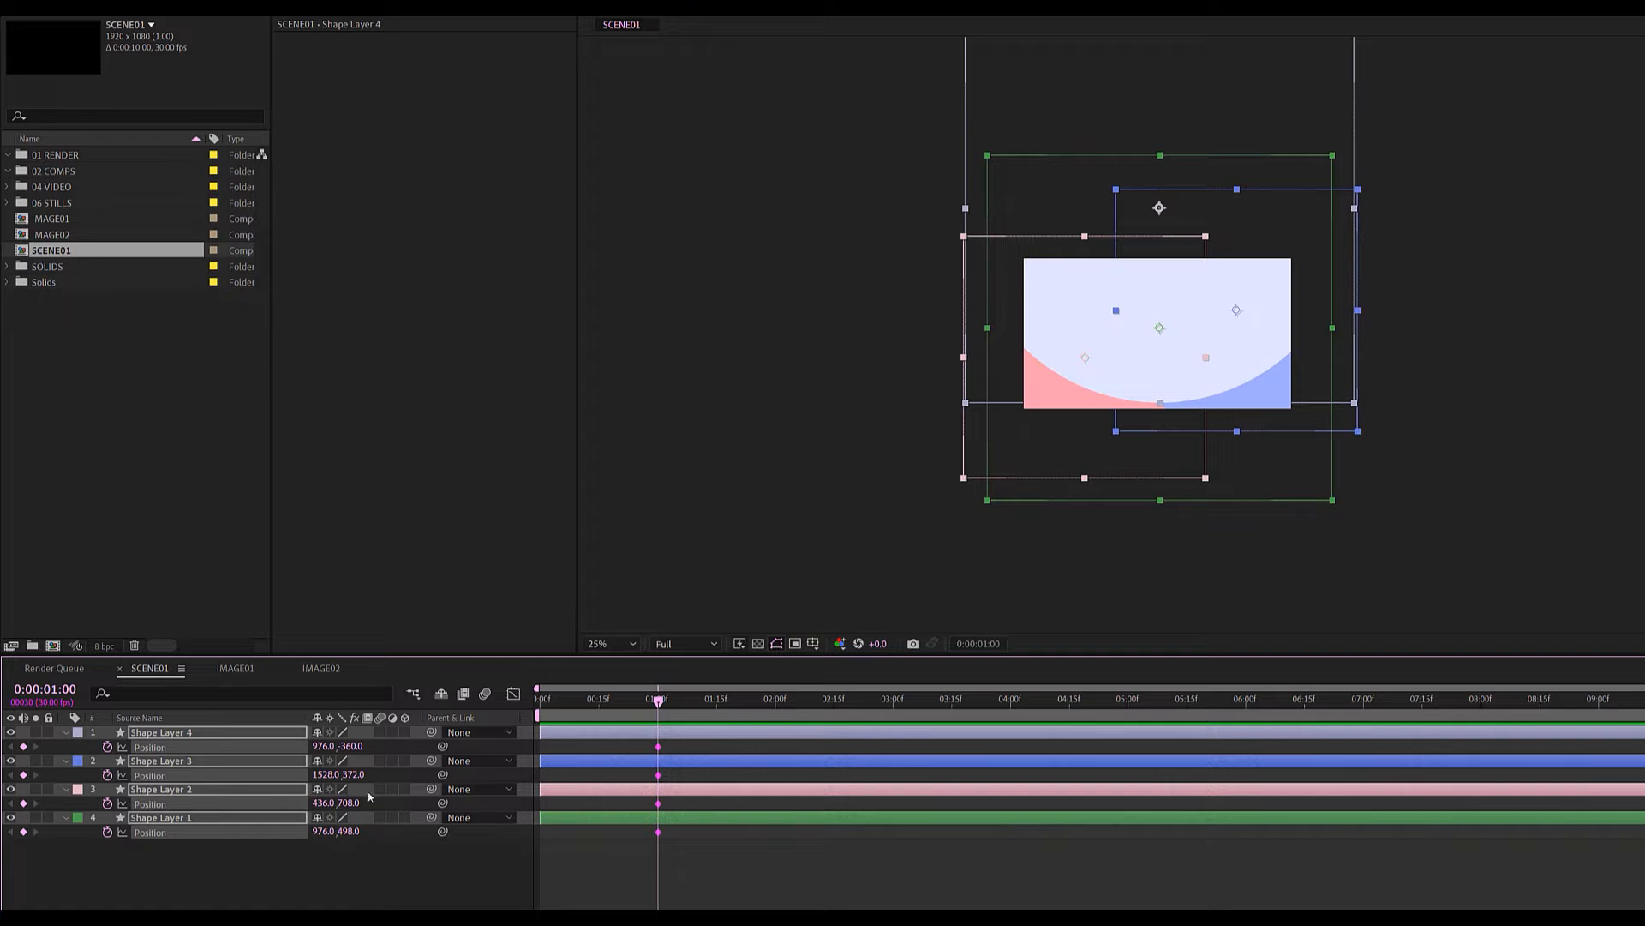
# At 0:00, move the green circle below the frame and the pink circle out down-left.
pyautogui.moveTo(659, 703); pyautogui.dragTo(537, 704)
pyautogui.click(33, 830)
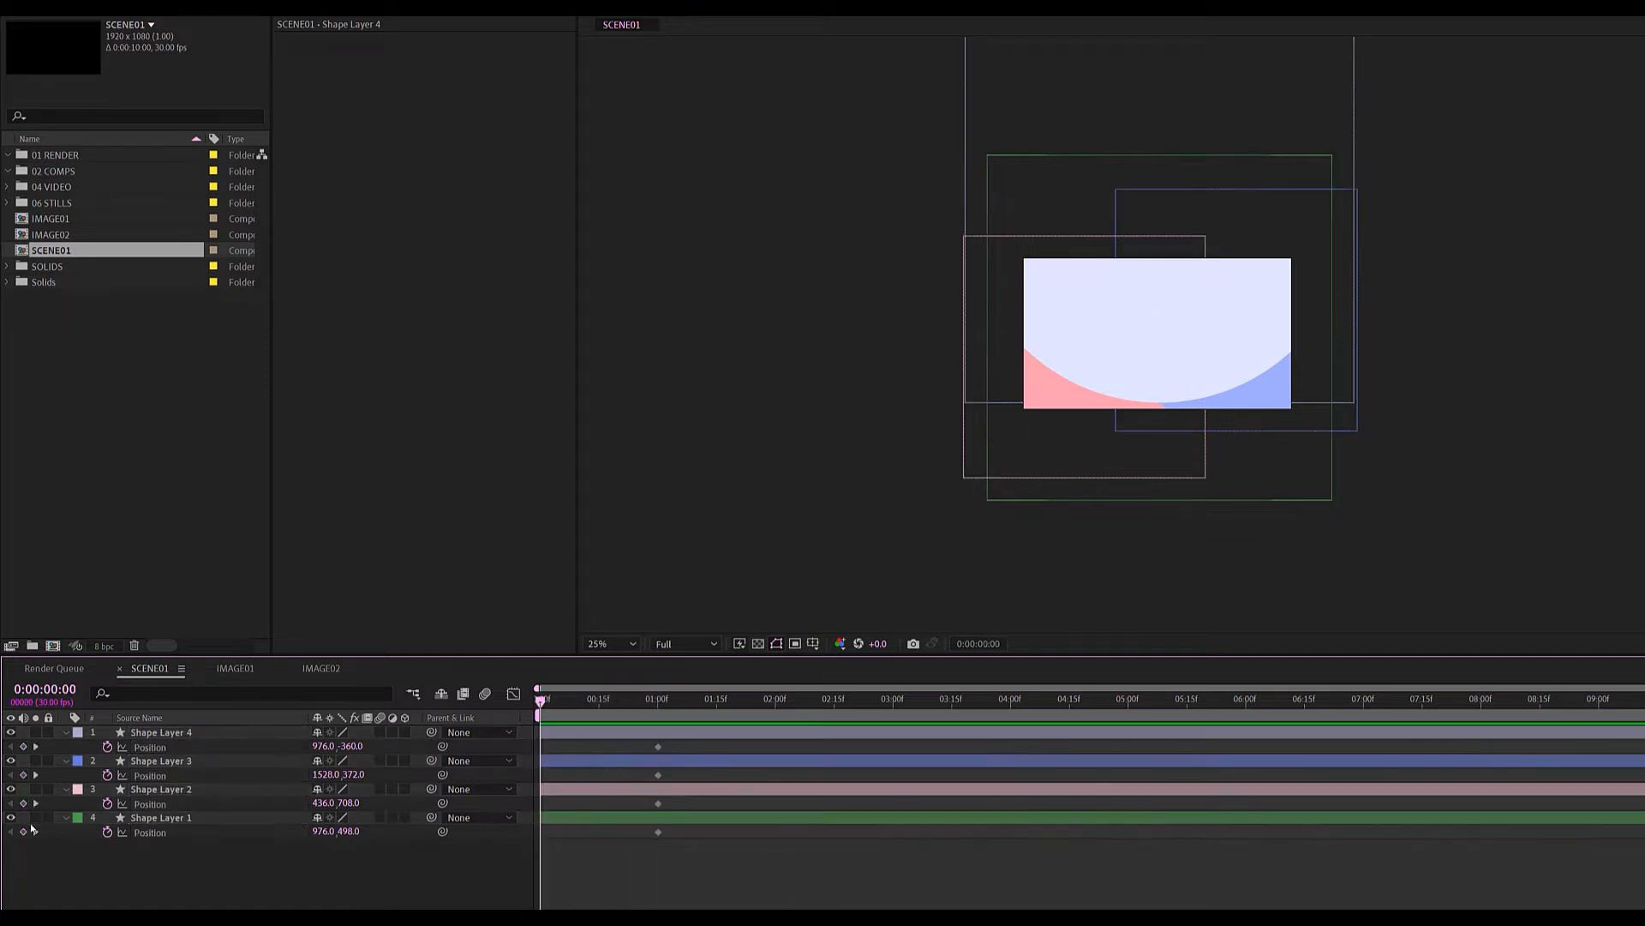
pyautogui.click(34, 818)
pyautogui.click(171, 820)
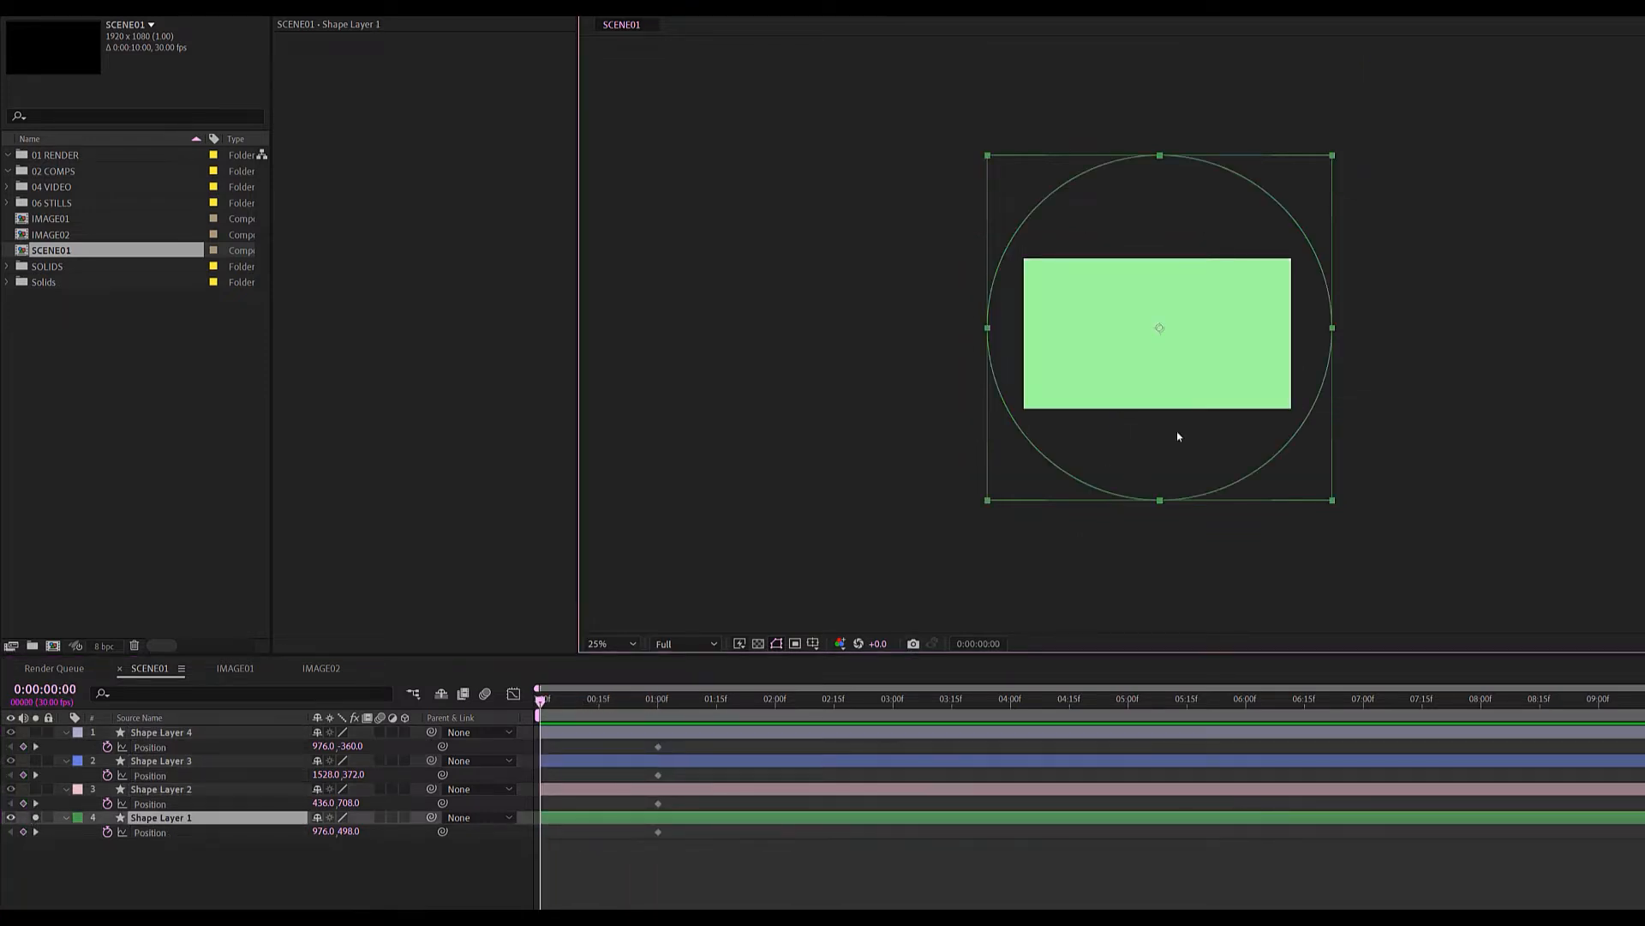
pyautogui.moveTo(1176, 430); pyautogui.dragTo(1190, 774)
pyautogui.click(223, 785)
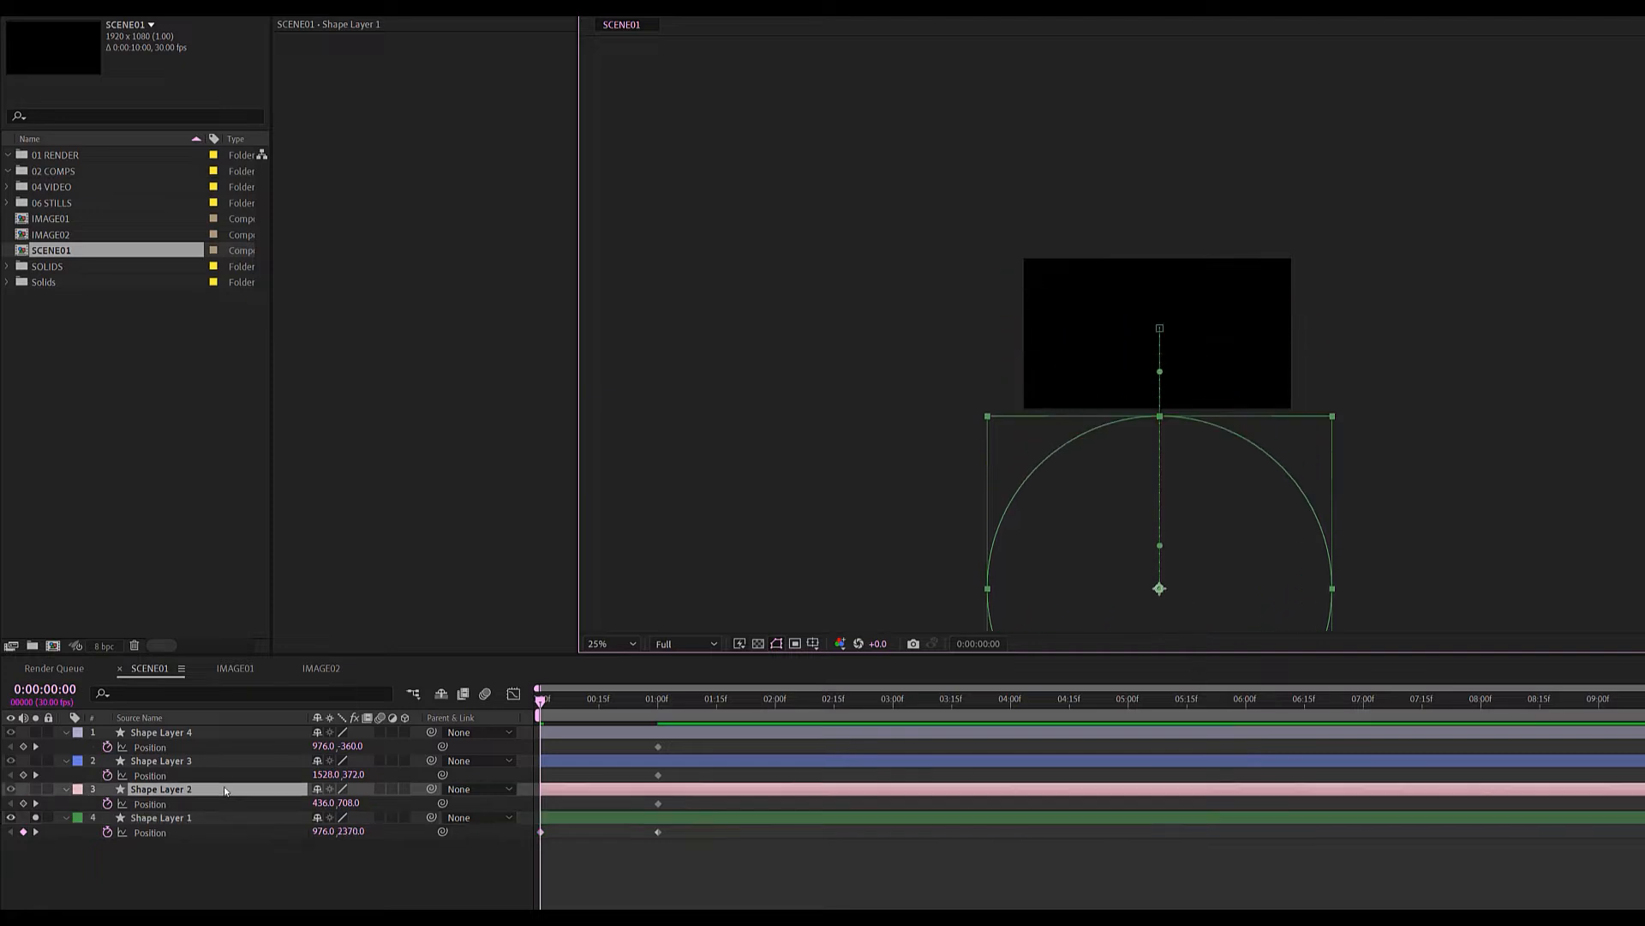
pyautogui.click(35, 789)
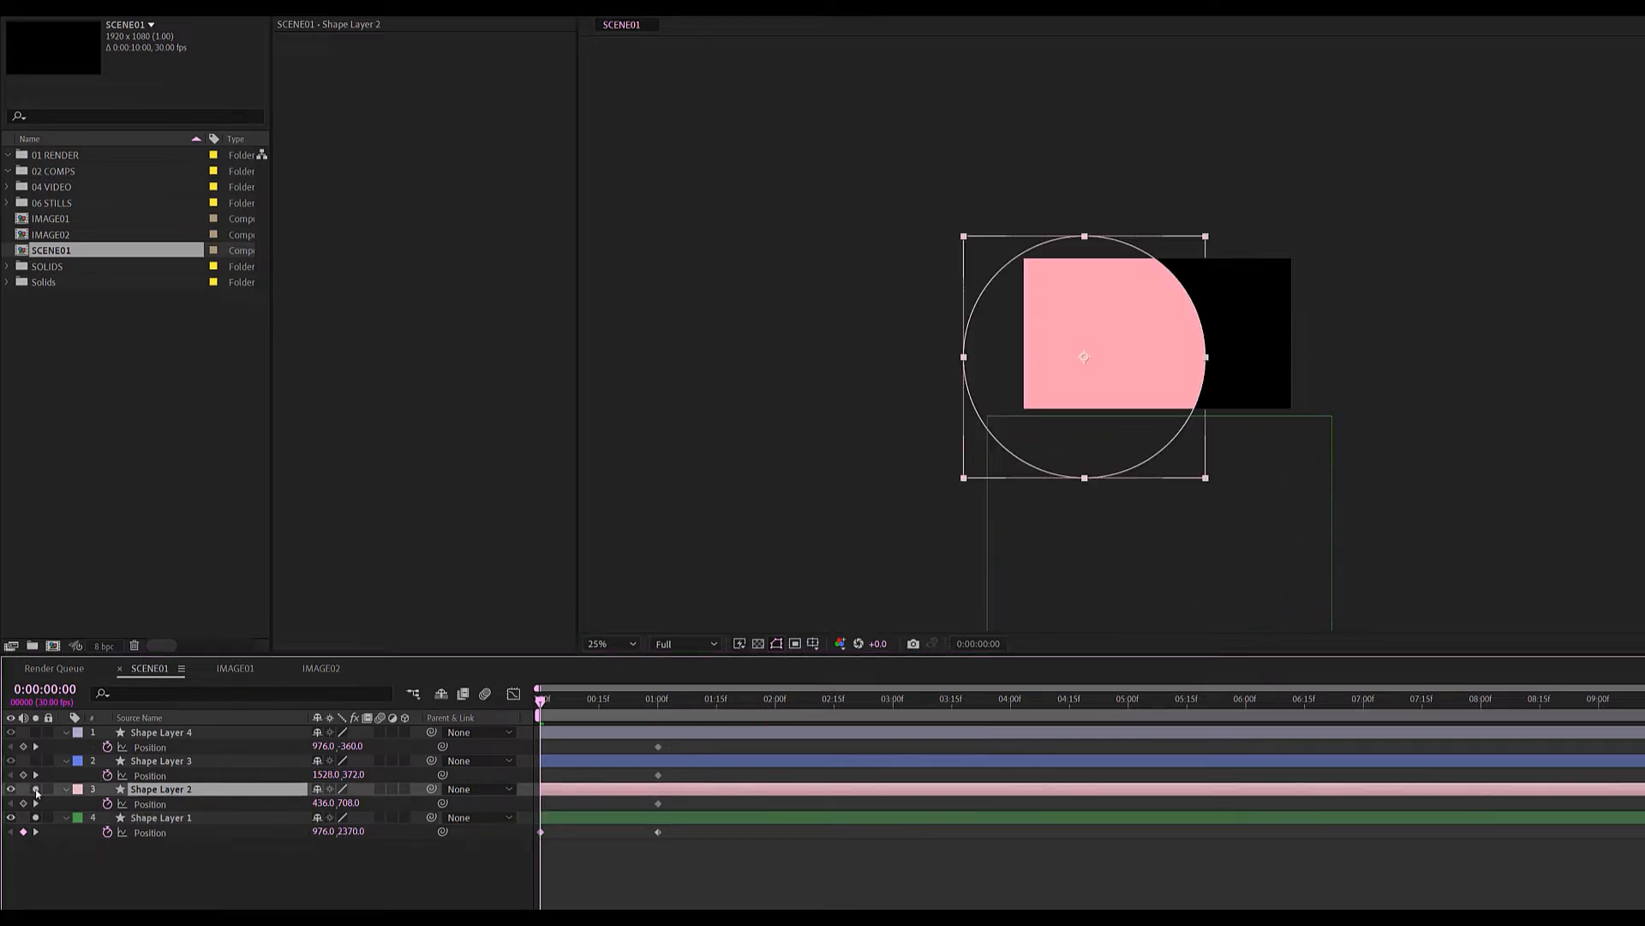
pyautogui.moveTo(1004, 388); pyautogui.dragTo(822, 503)
# At 0:00, move the blue circle out up-right and the lavender circle above the frame.
pyautogui.click(144, 761)
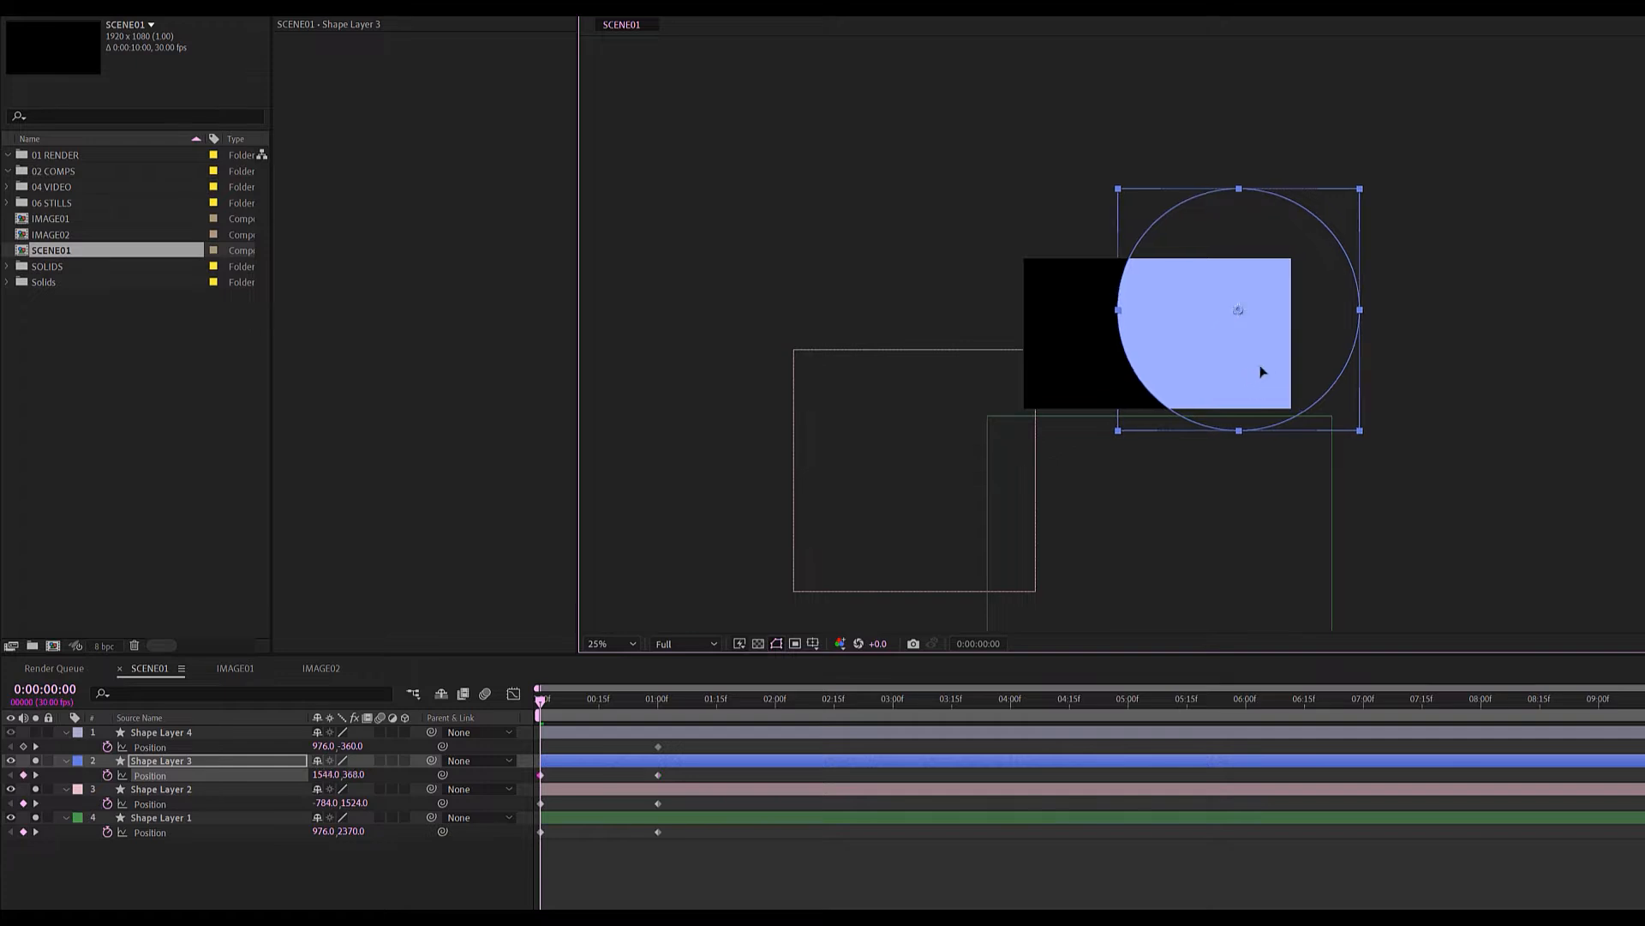
pyautogui.moveTo(1260, 367); pyautogui.dragTo(1432, 235)
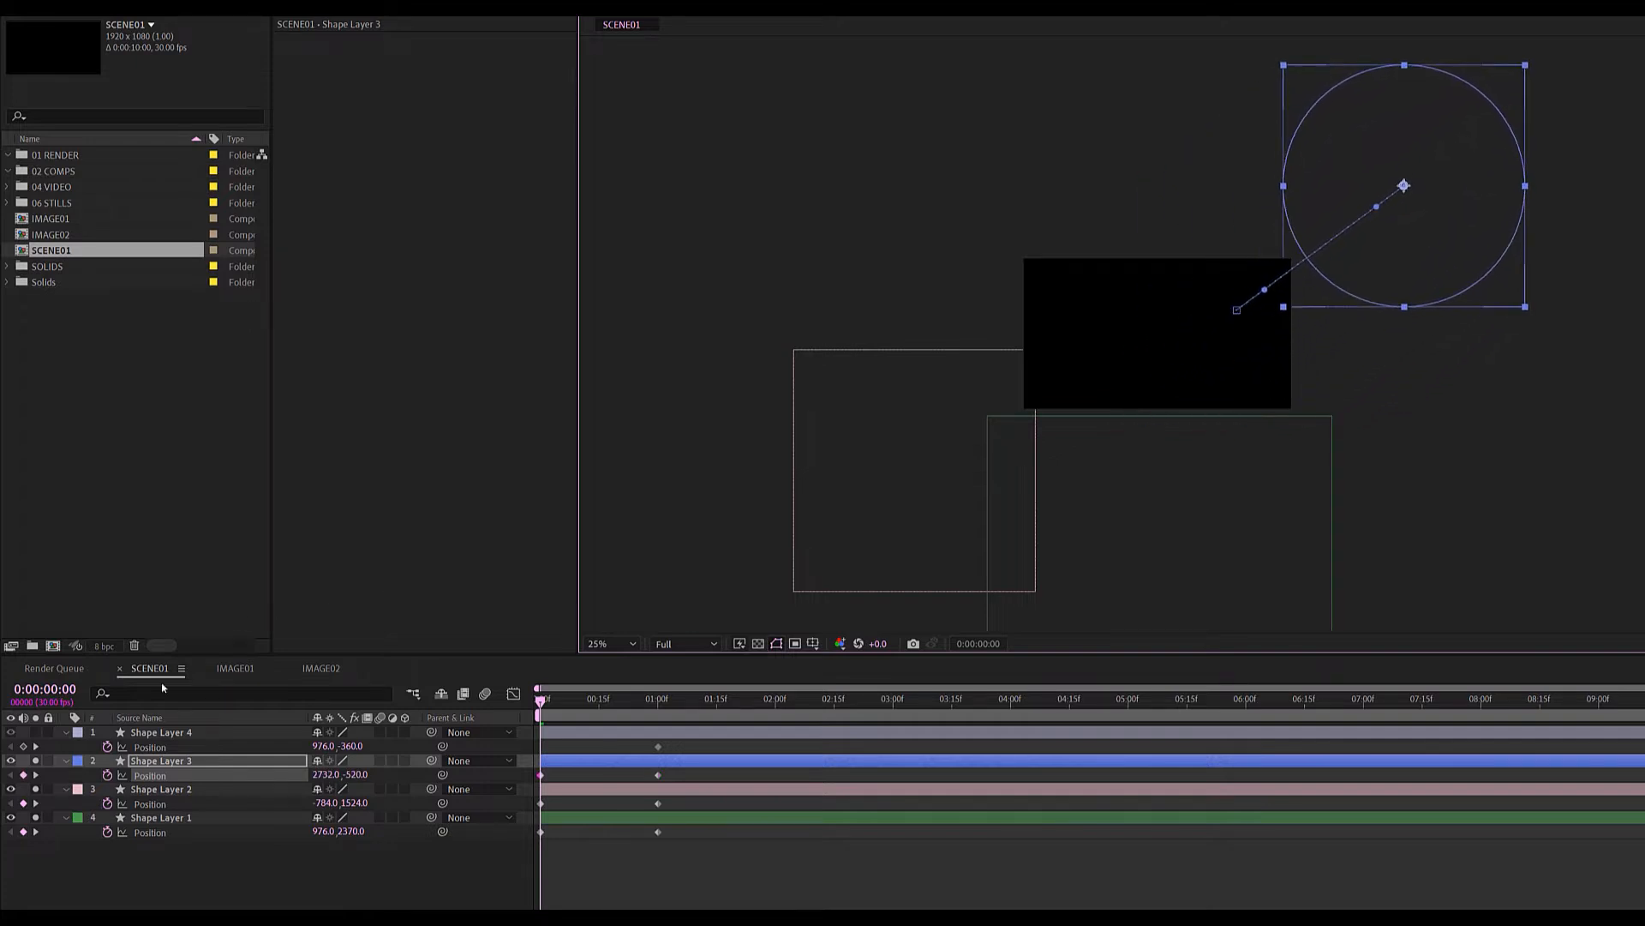
pyautogui.click(36, 734)
pyautogui.click(137, 734)
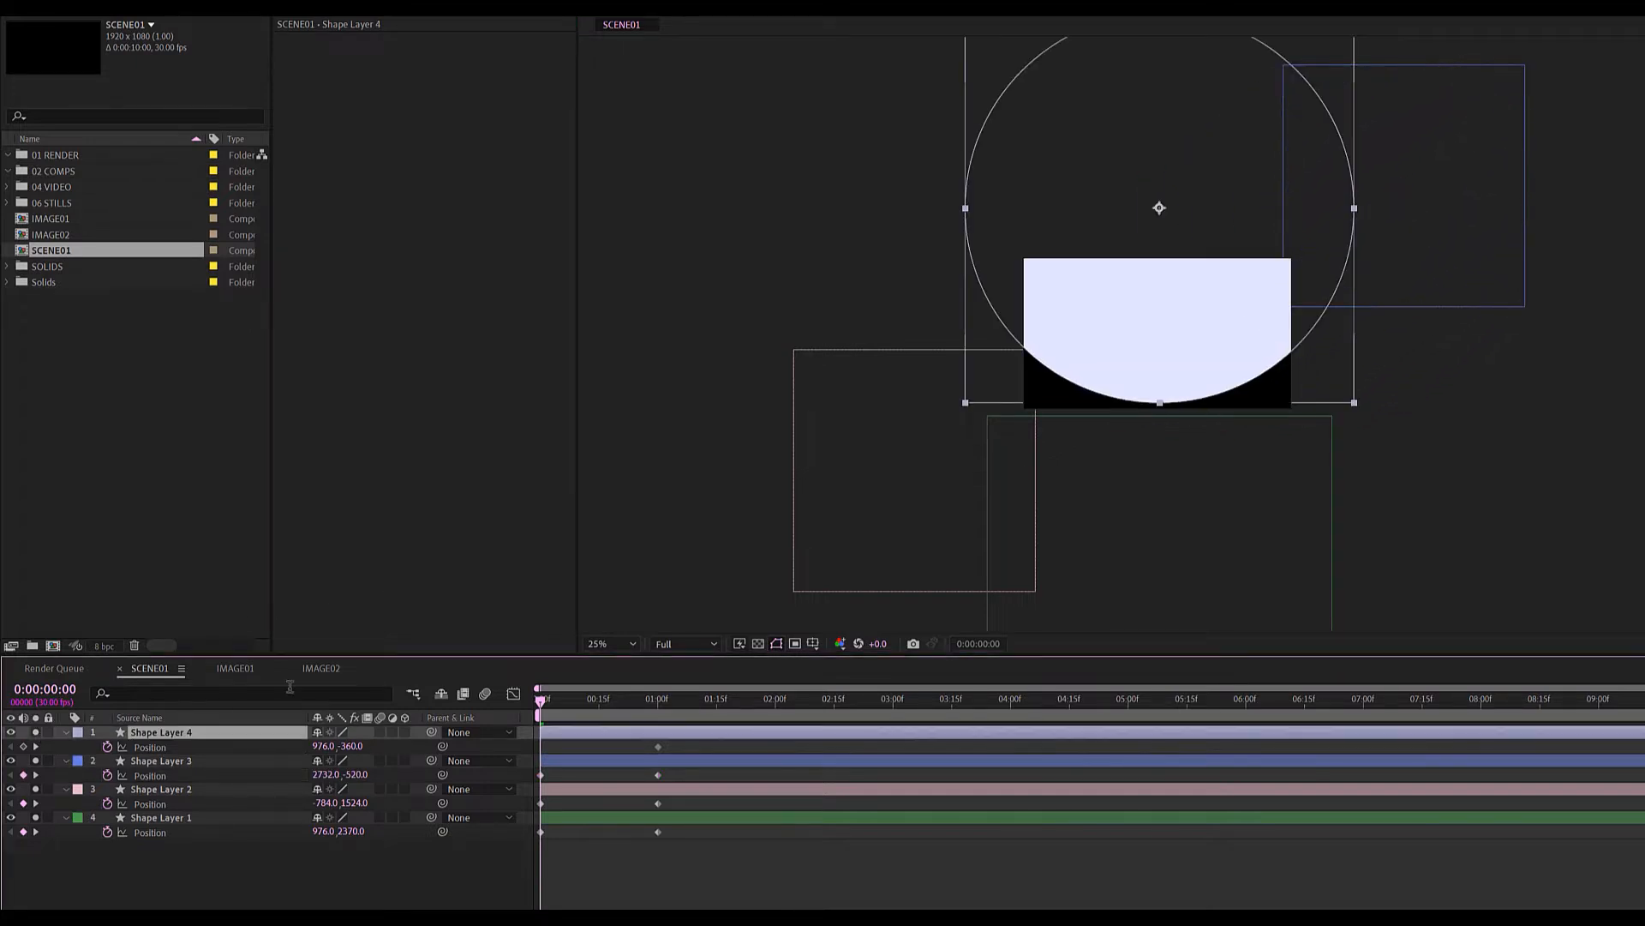
pyautogui.moveTo(1161, 330); pyautogui.dragTo(1179, 175)
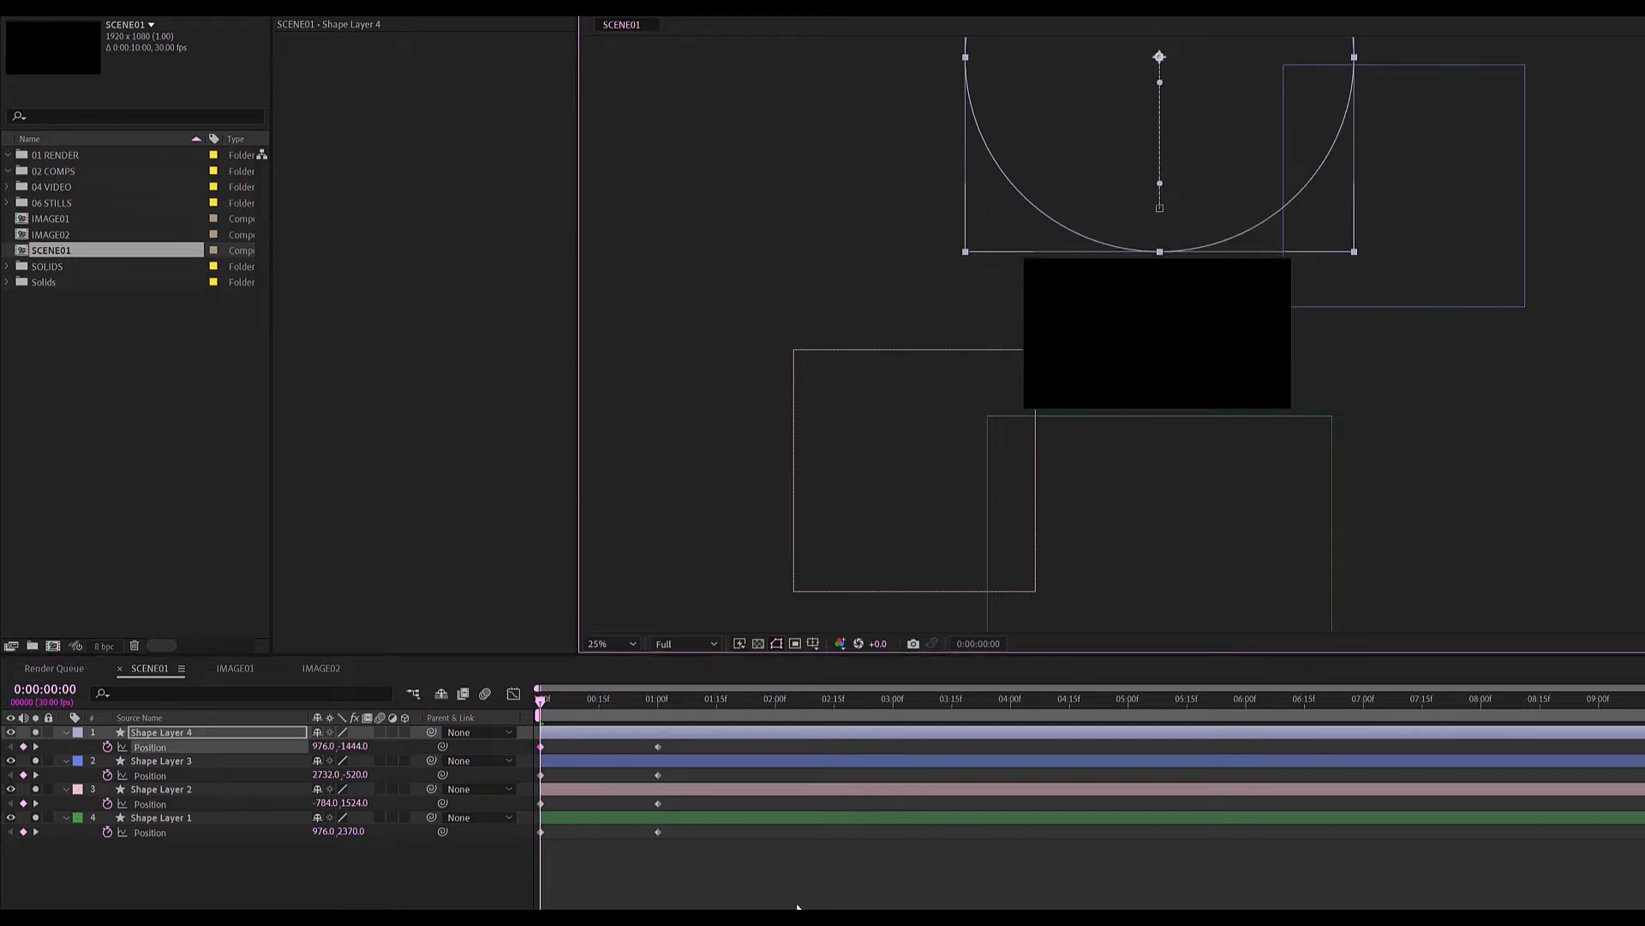
# Apply Easy Ease to all the Position keyframes.
pyautogui.moveTo(796, 902); pyautogui.dragTo(530, 755)
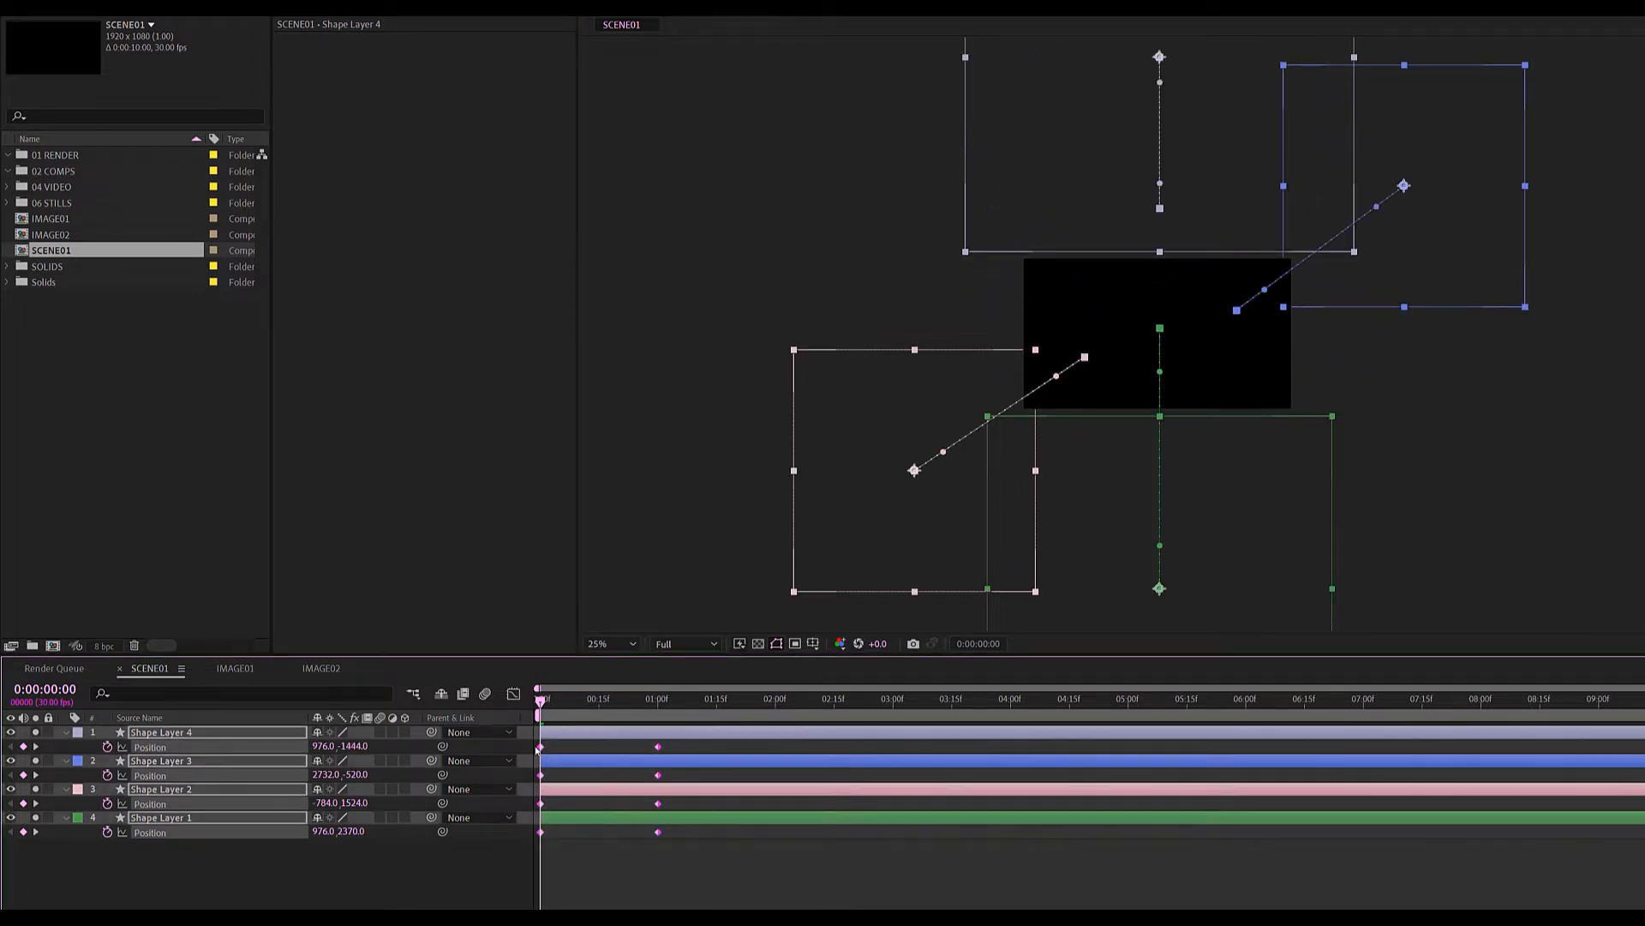
pyautogui.rightClick(658, 748)
pyautogui.moveTo(647, 885)
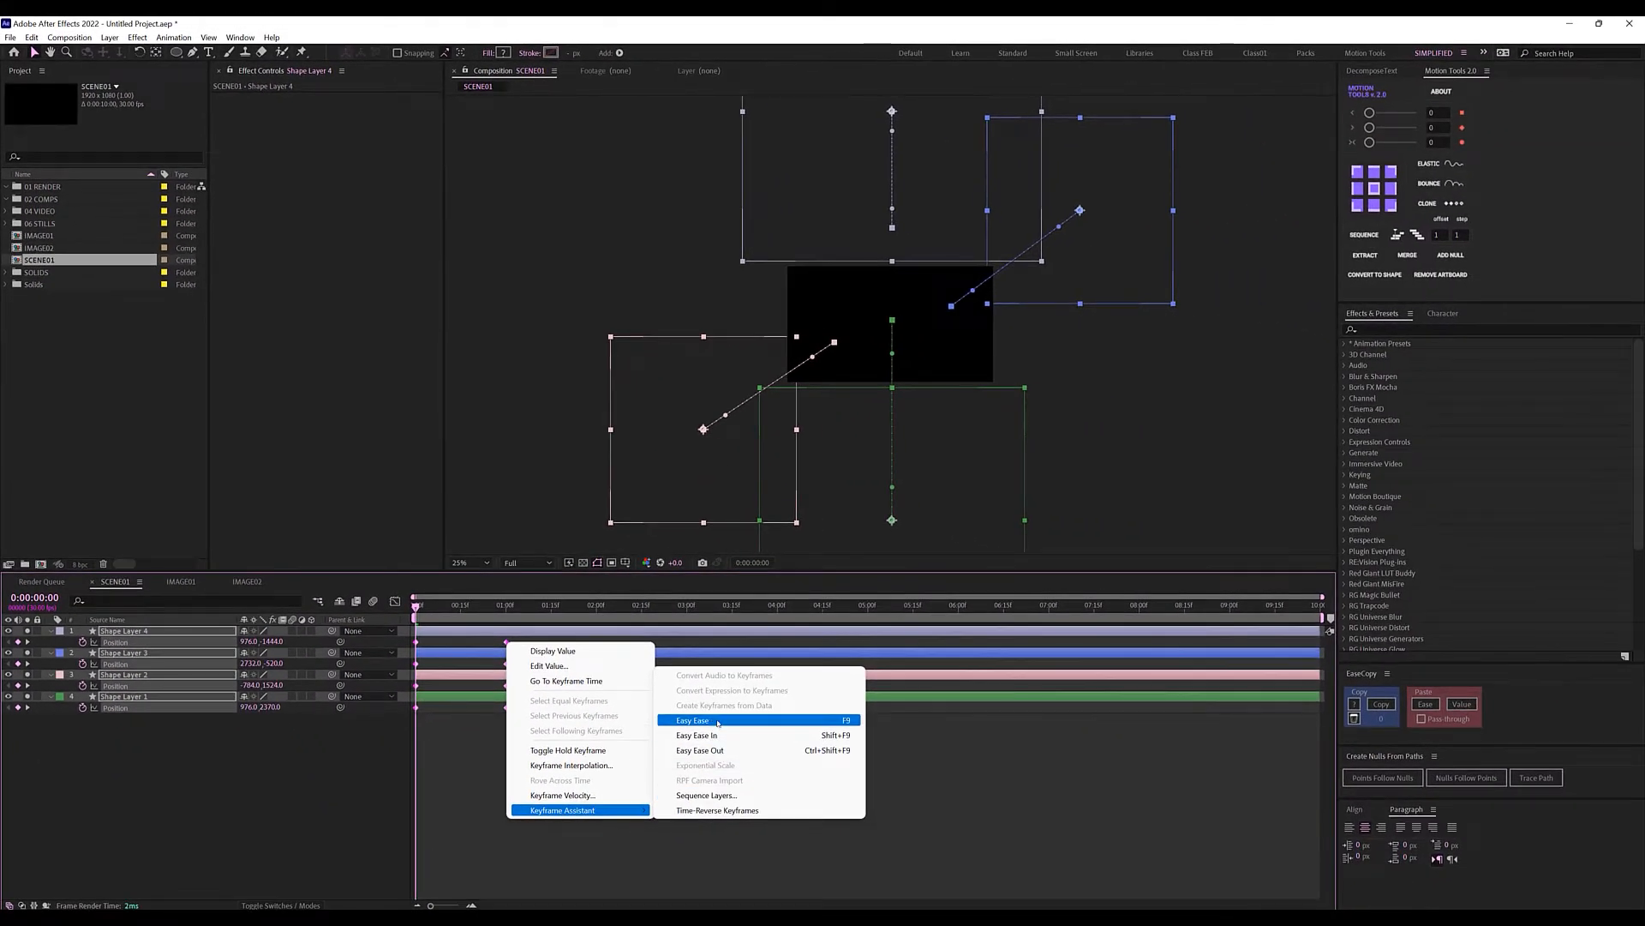
pyautogui.click(718, 722)
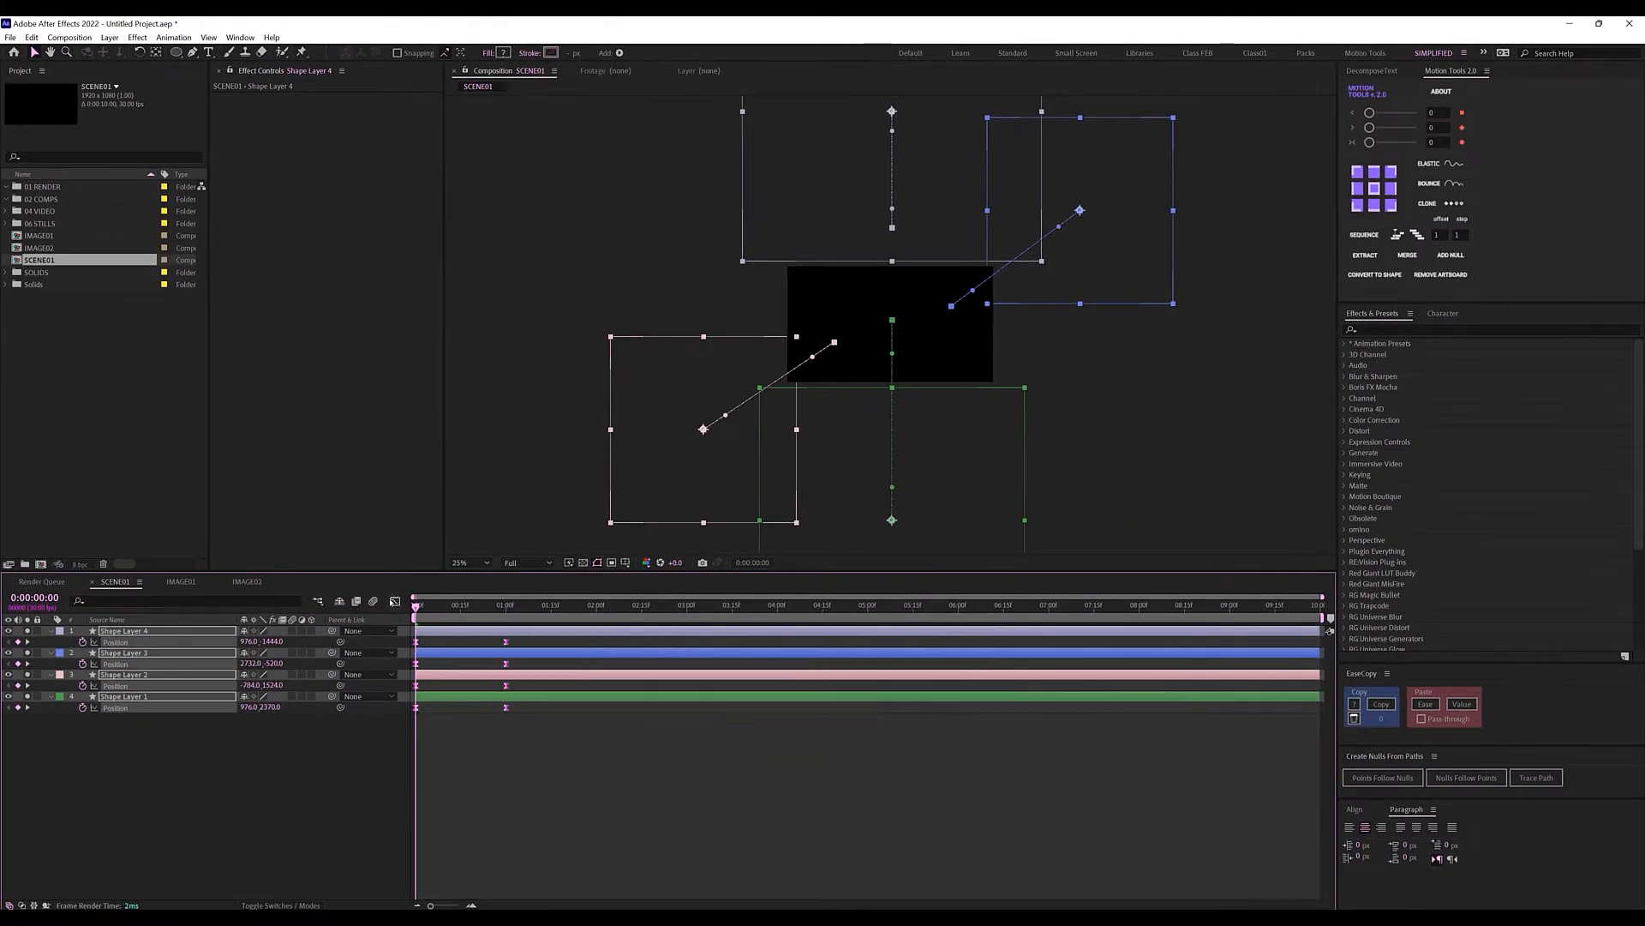
# Reshape the Position speed curves in the Graph Editor for a fast start, then preview.
pyautogui.hotkey('shift', 'F3')
pyautogui.moveTo(602, 808)
pyautogui.mouseDown()
pyautogui.moveTo(446, 882)
pyautogui.moveTo(470, 863)
pyautogui.moveTo(391, 872)
pyautogui.moveTo(413, 863)
pyautogui.mouseUp()
pyautogui.hotkey('shift', 'F3')
pyautogui.click(412, 773)
pyautogui.press('space')
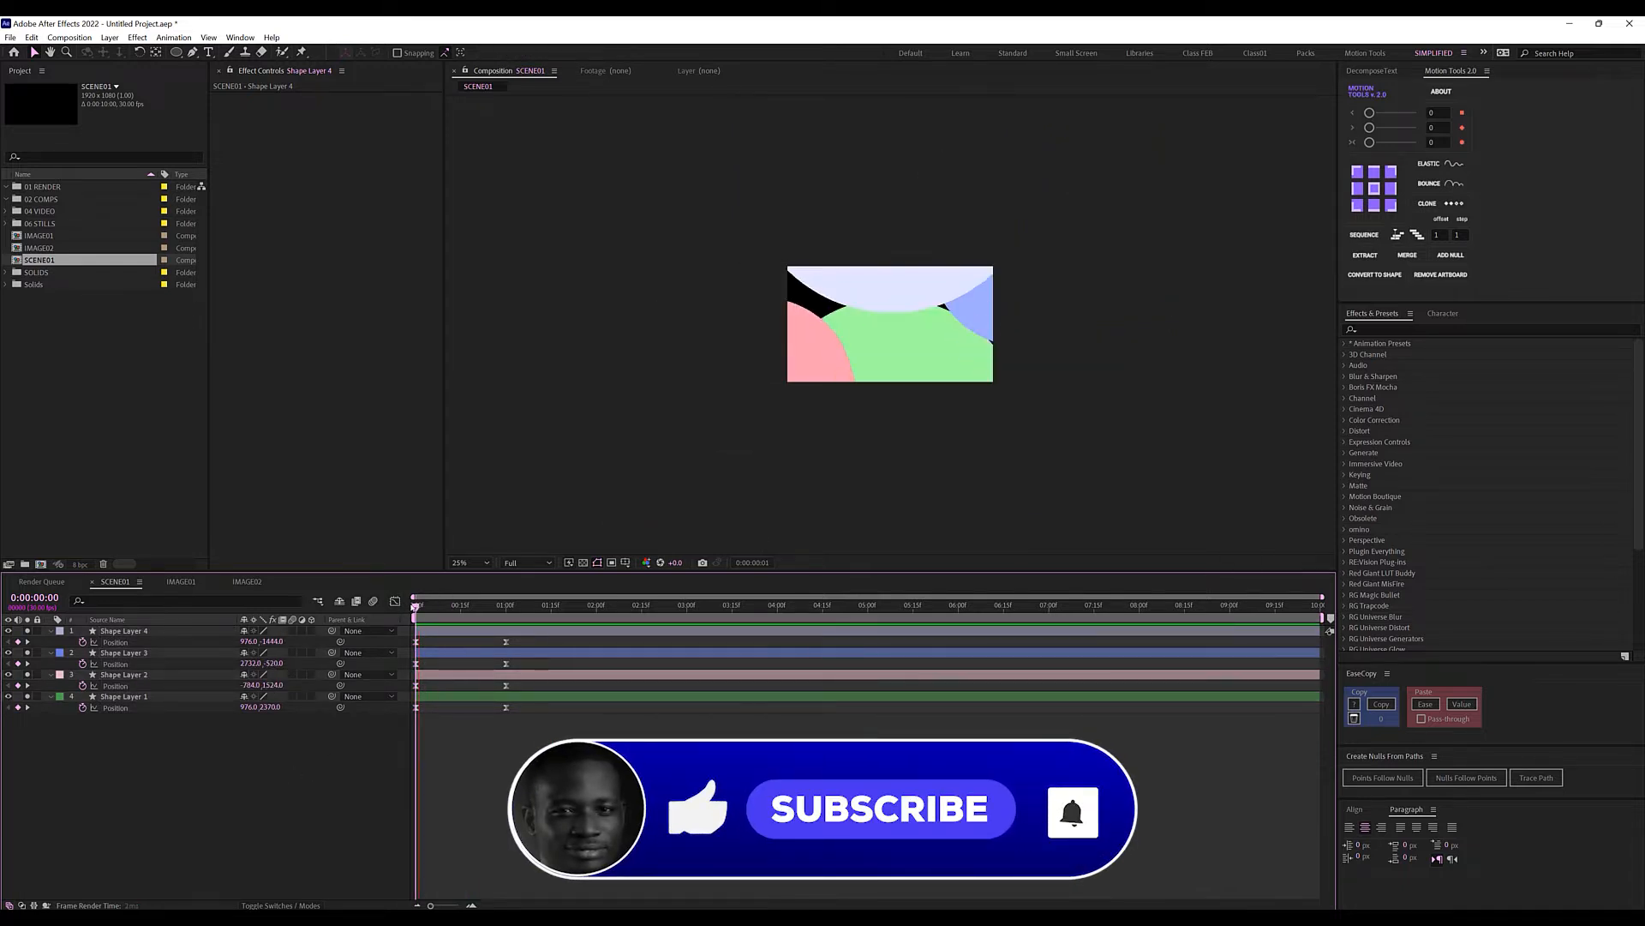
pyautogui.press('space')
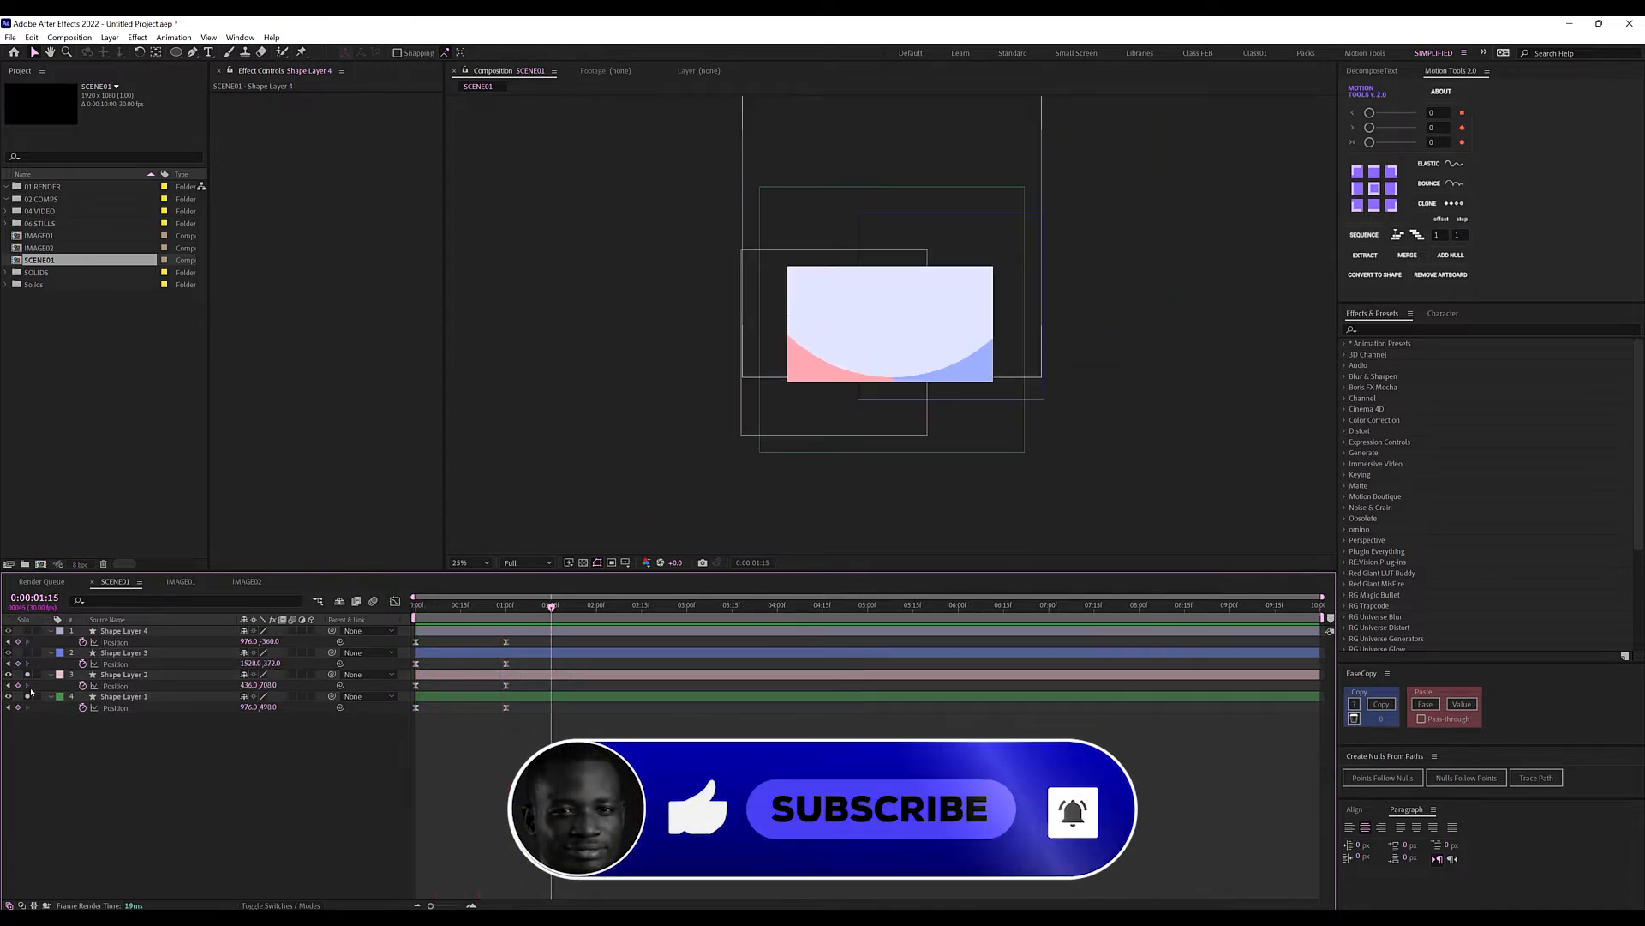
# Offset the circle layers in time so they arrive one after another, and preview.
pyautogui.click(511, 606)
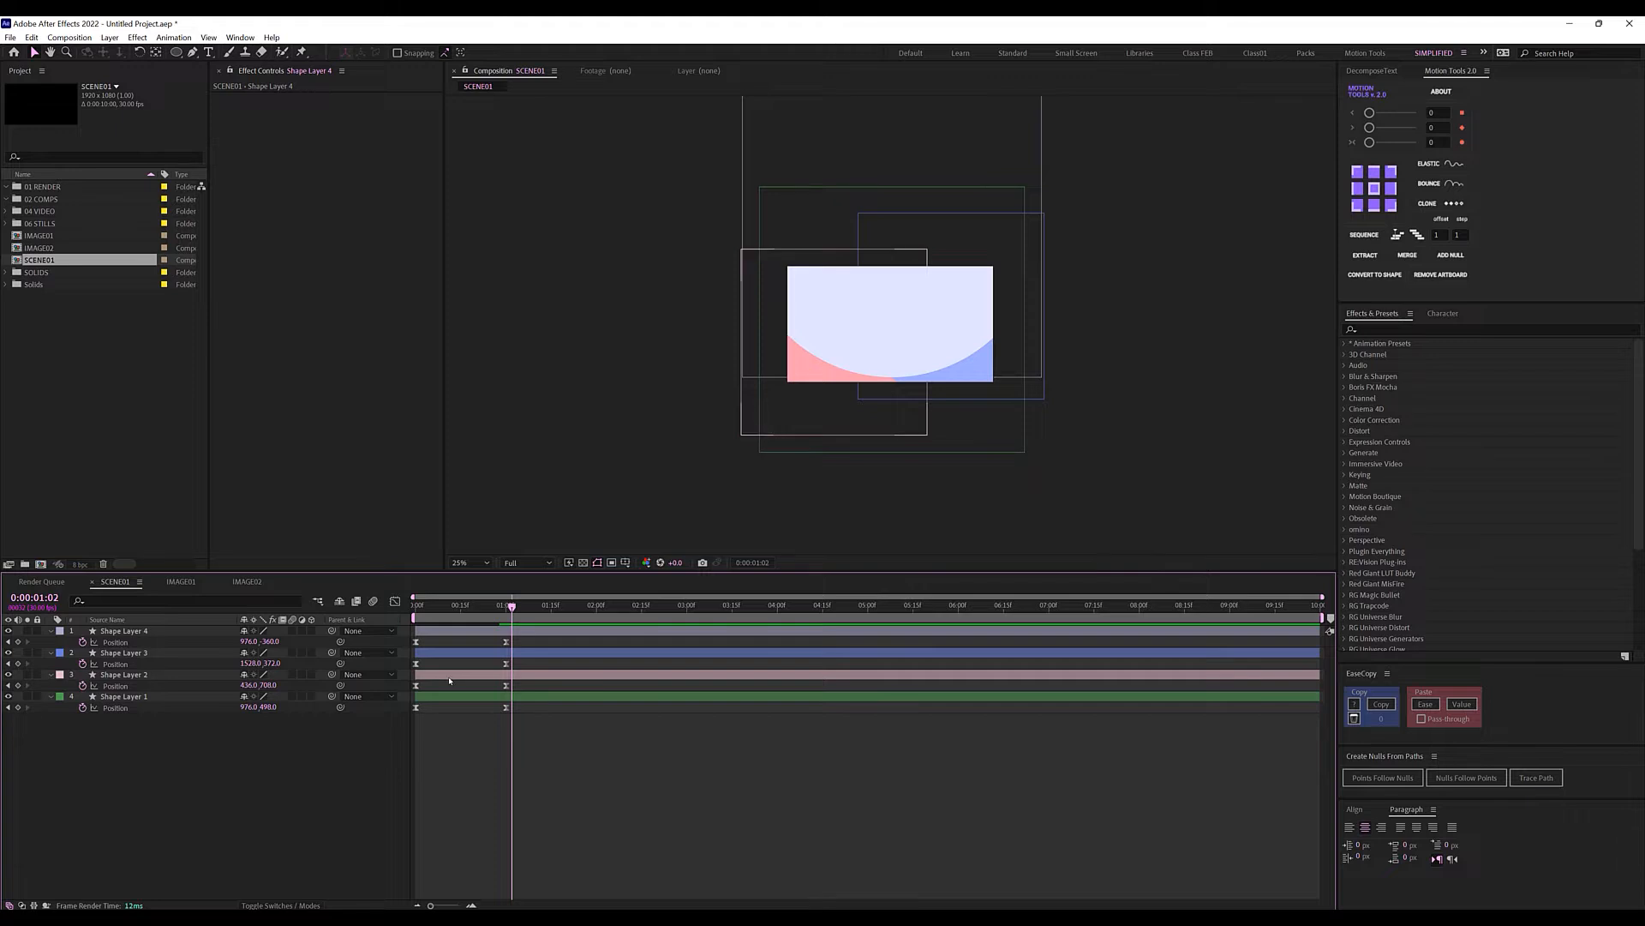
pyautogui.moveTo(462, 678); pyautogui.dragTo(507, 615)
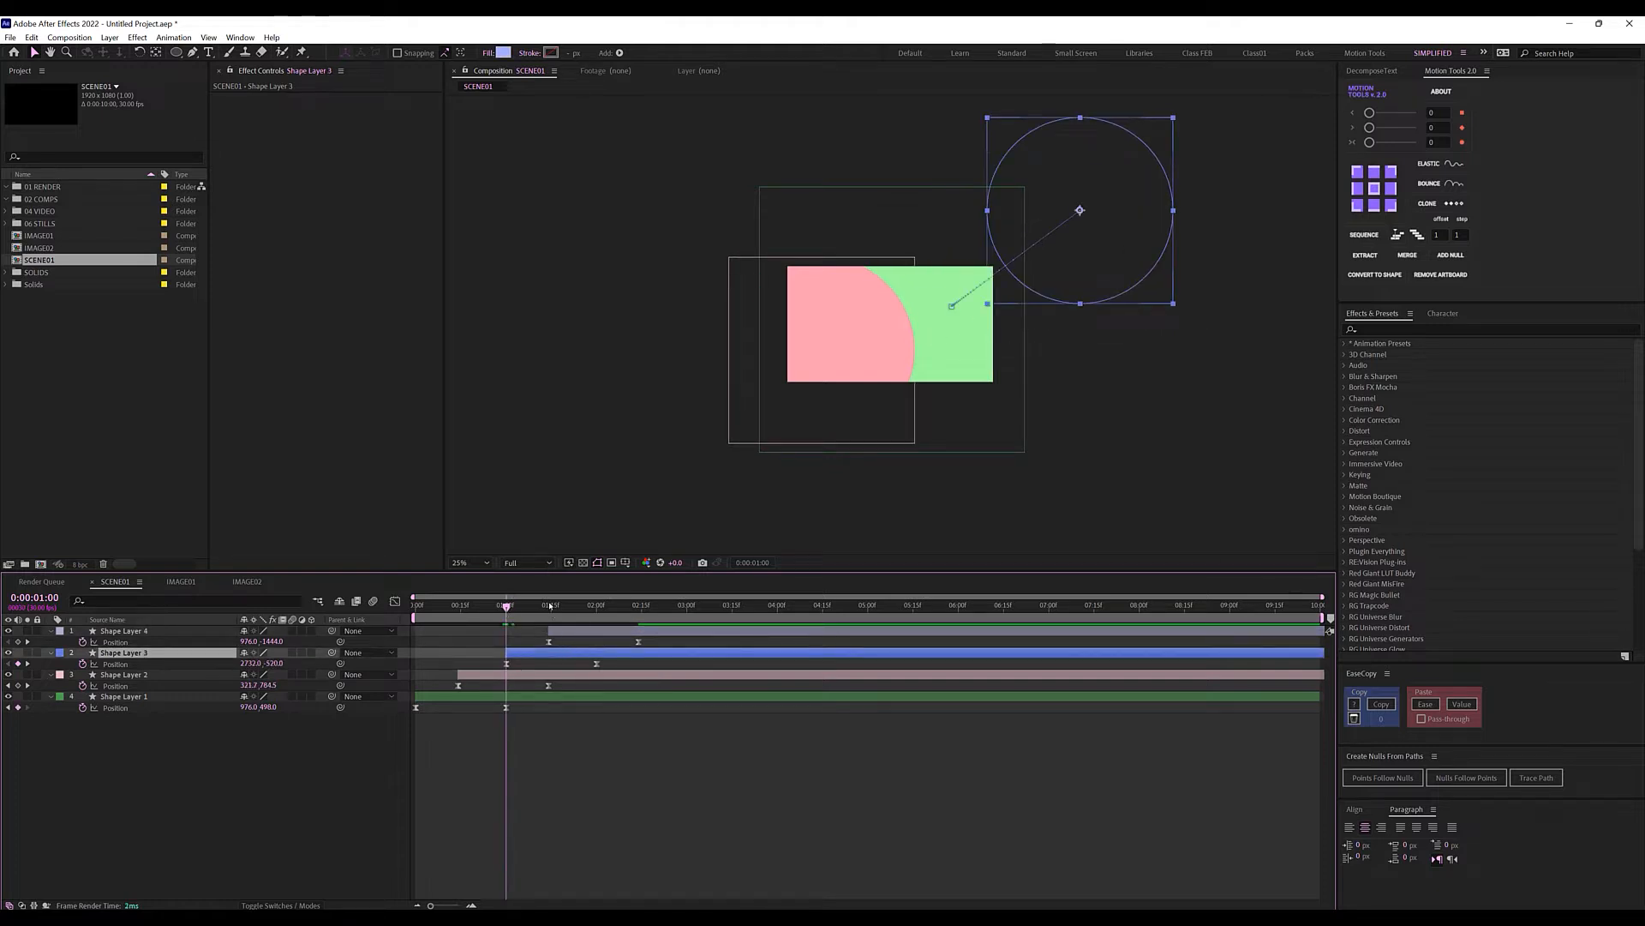
pyautogui.click(550, 606)
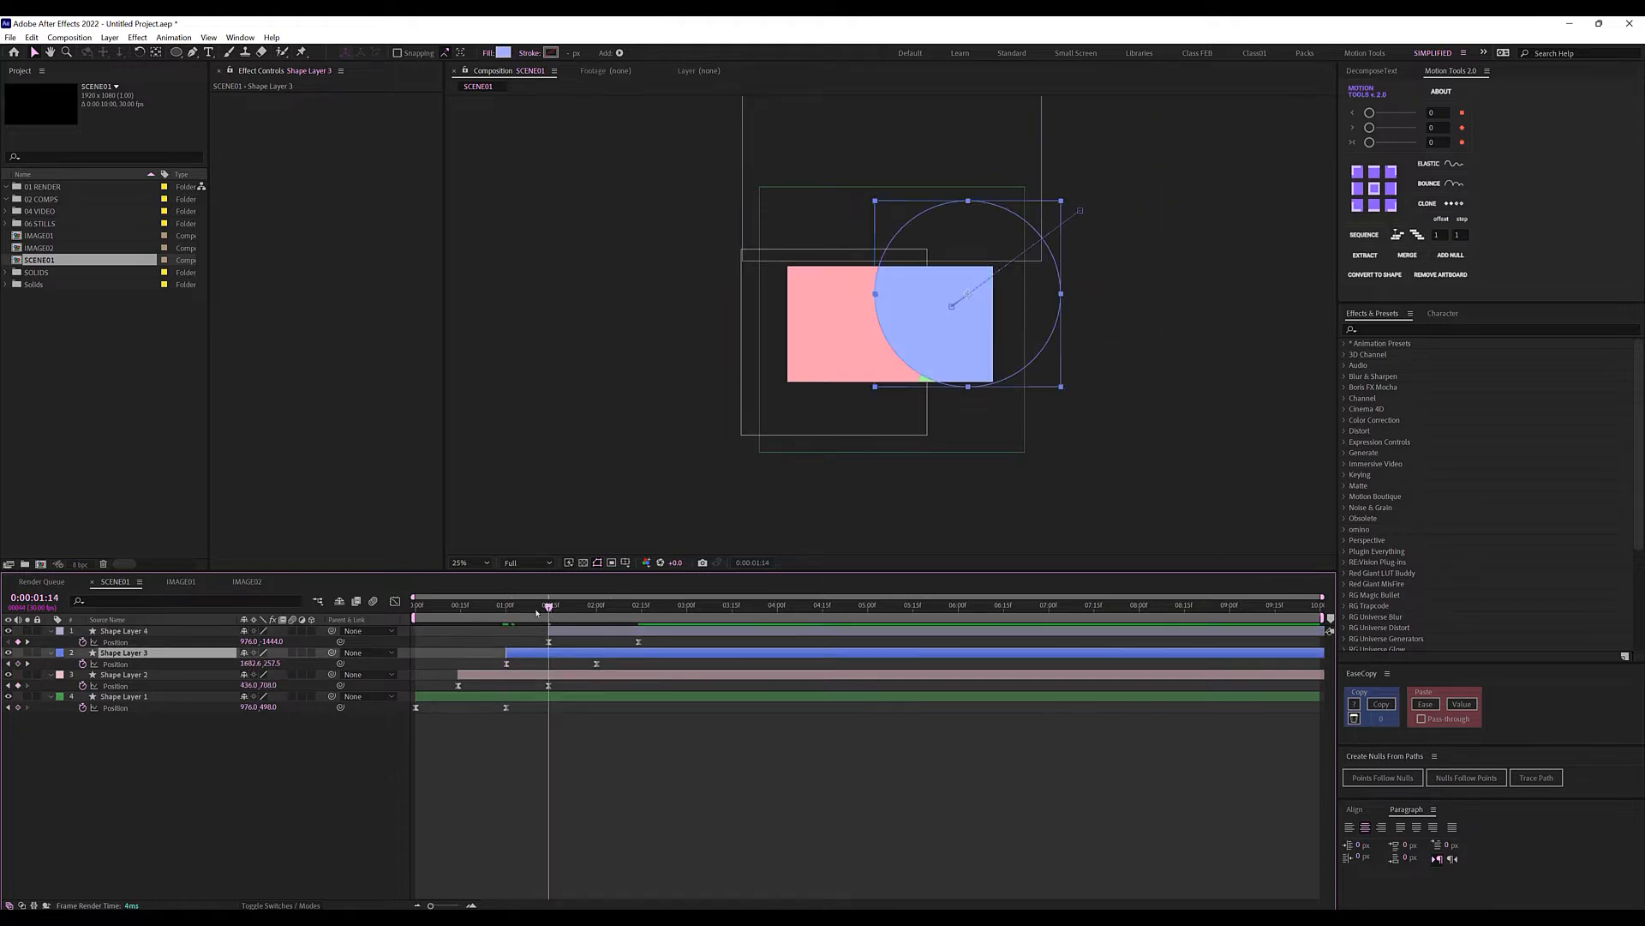
pyautogui.press('Home')
pyautogui.press('space')
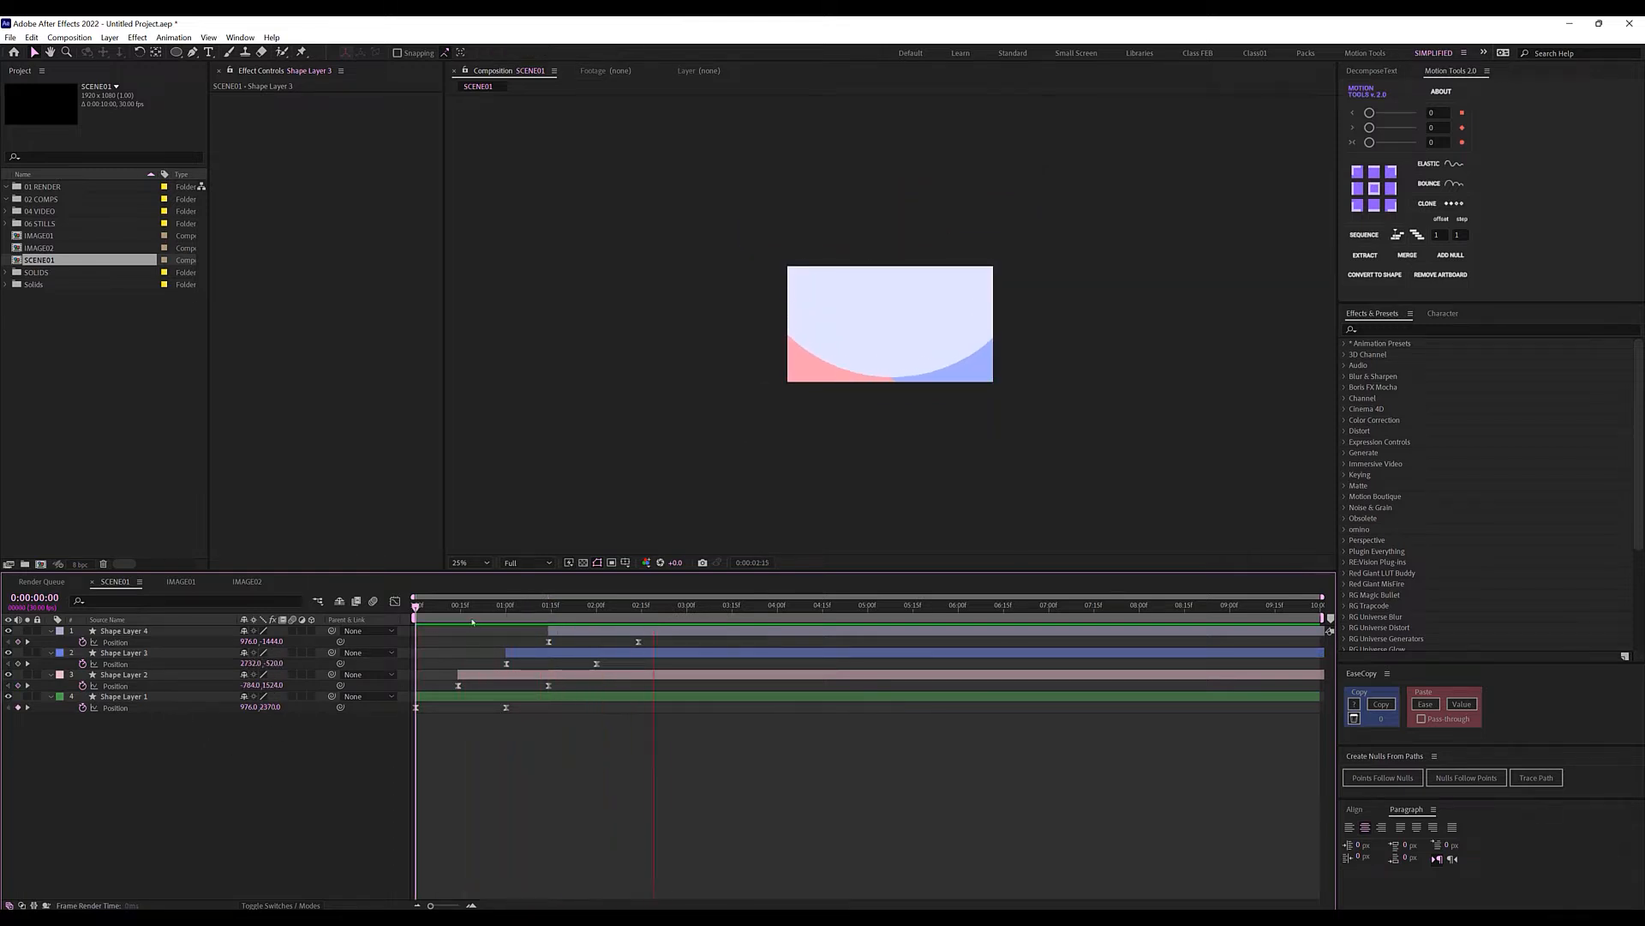
pyautogui.moveTo(470, 609); pyautogui.dragTo(638, 617)
pyautogui.click(468, 564)
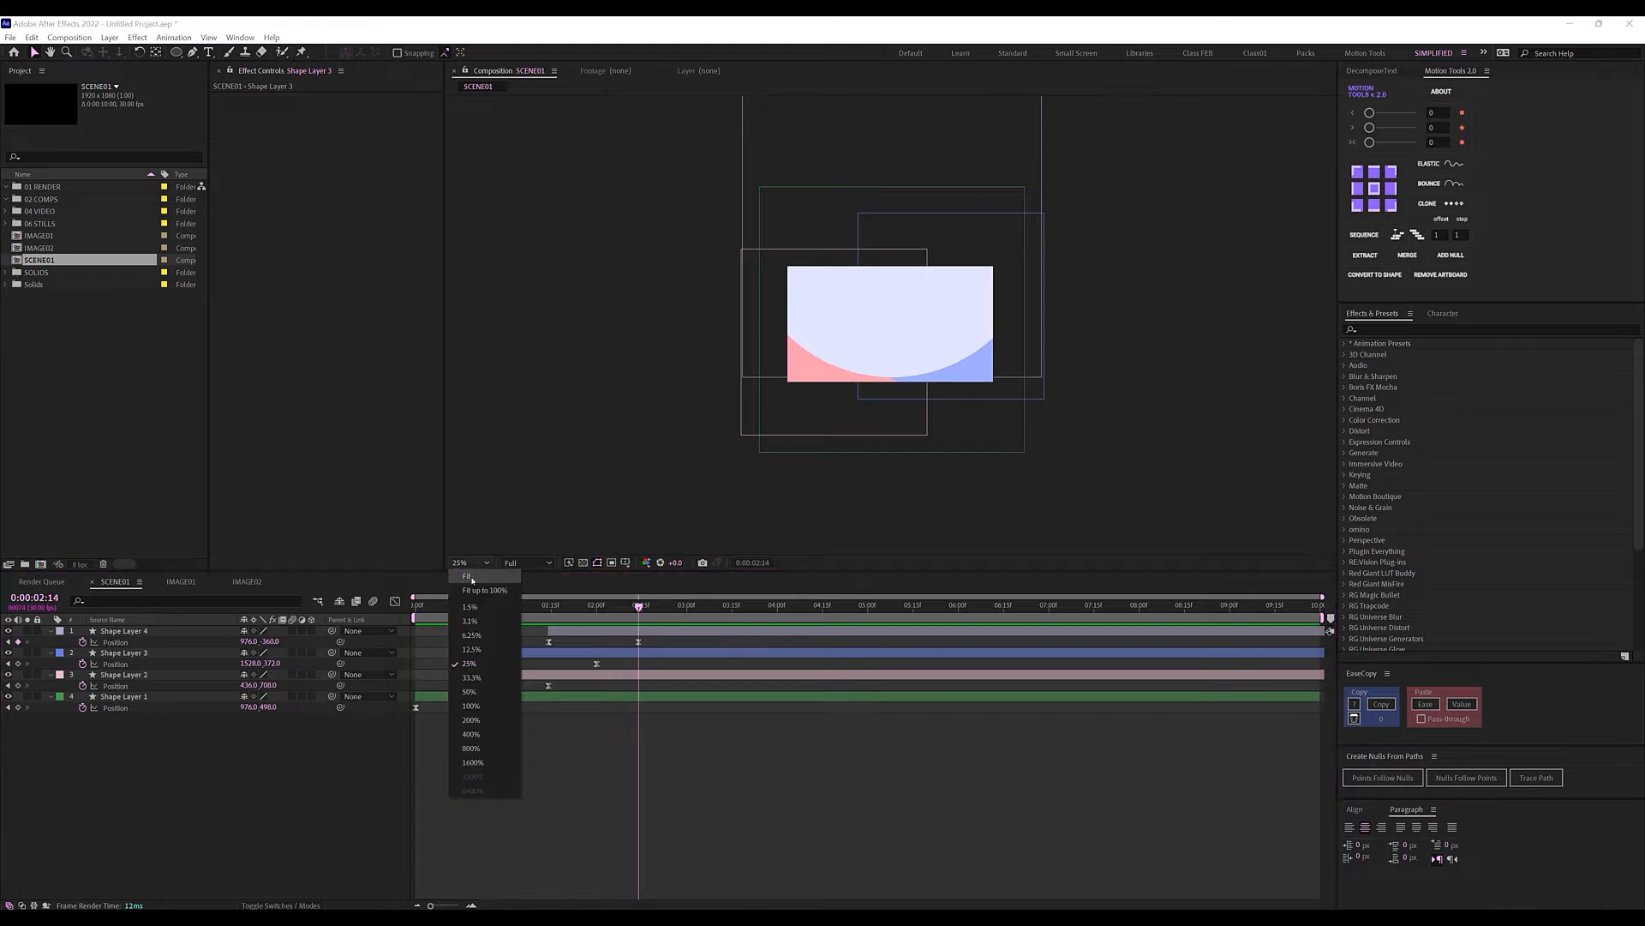
# Fit the preview to the panel and replay the animation from the start.
pyautogui.click(493, 590)
pyautogui.press('Home')
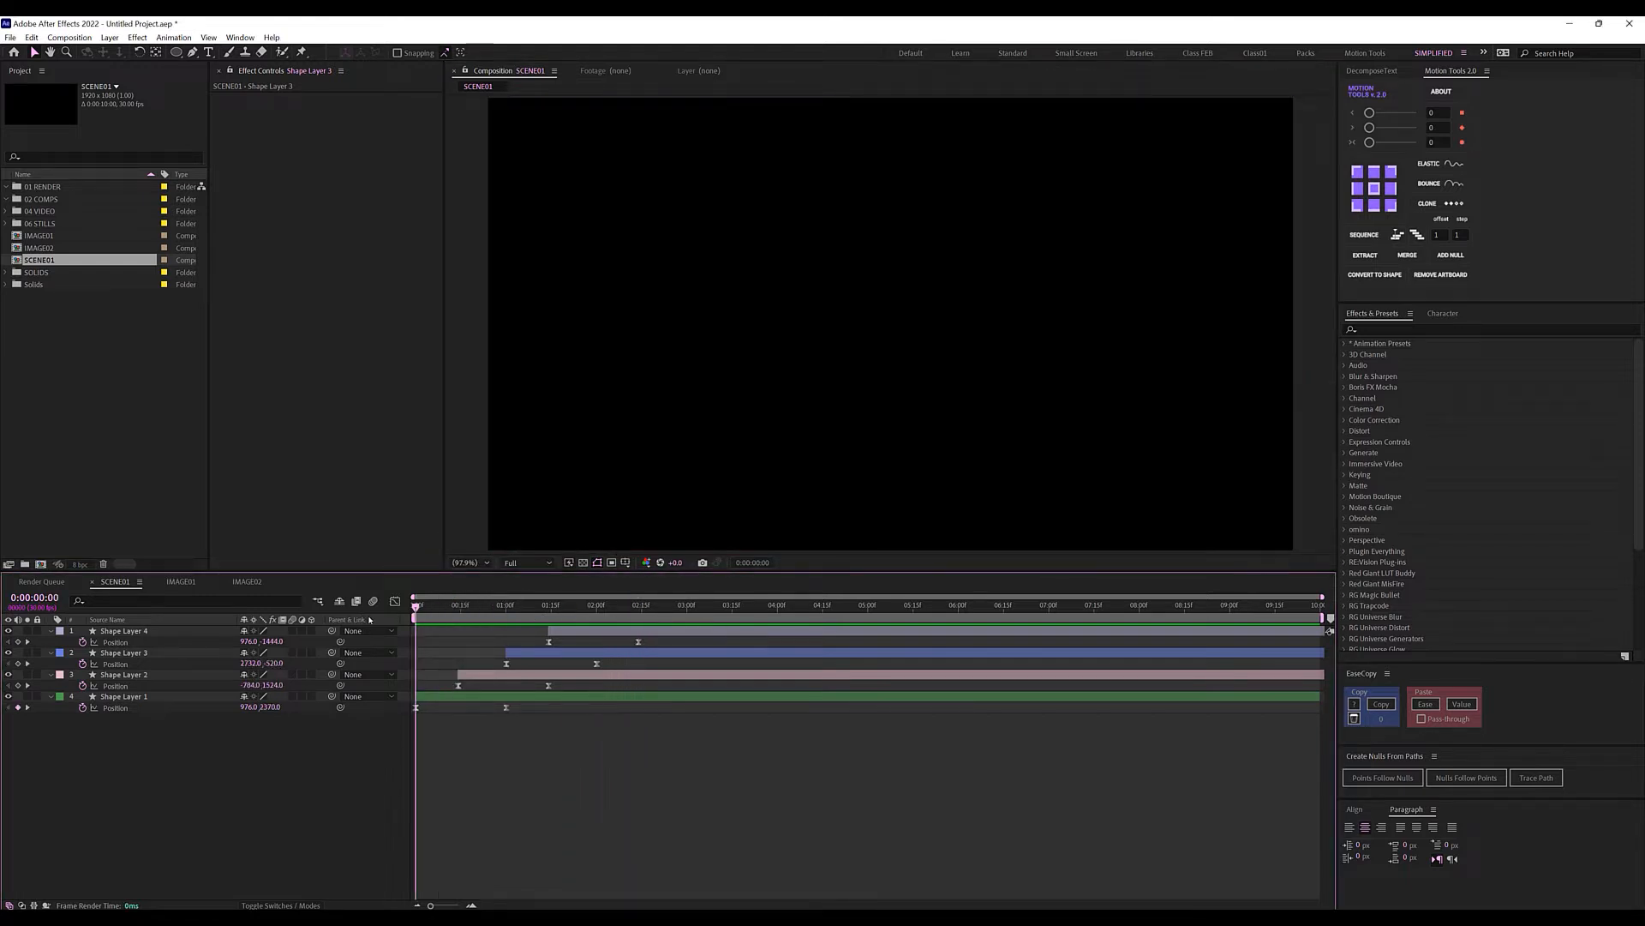
pyautogui.press('space')
pyautogui.press('space')
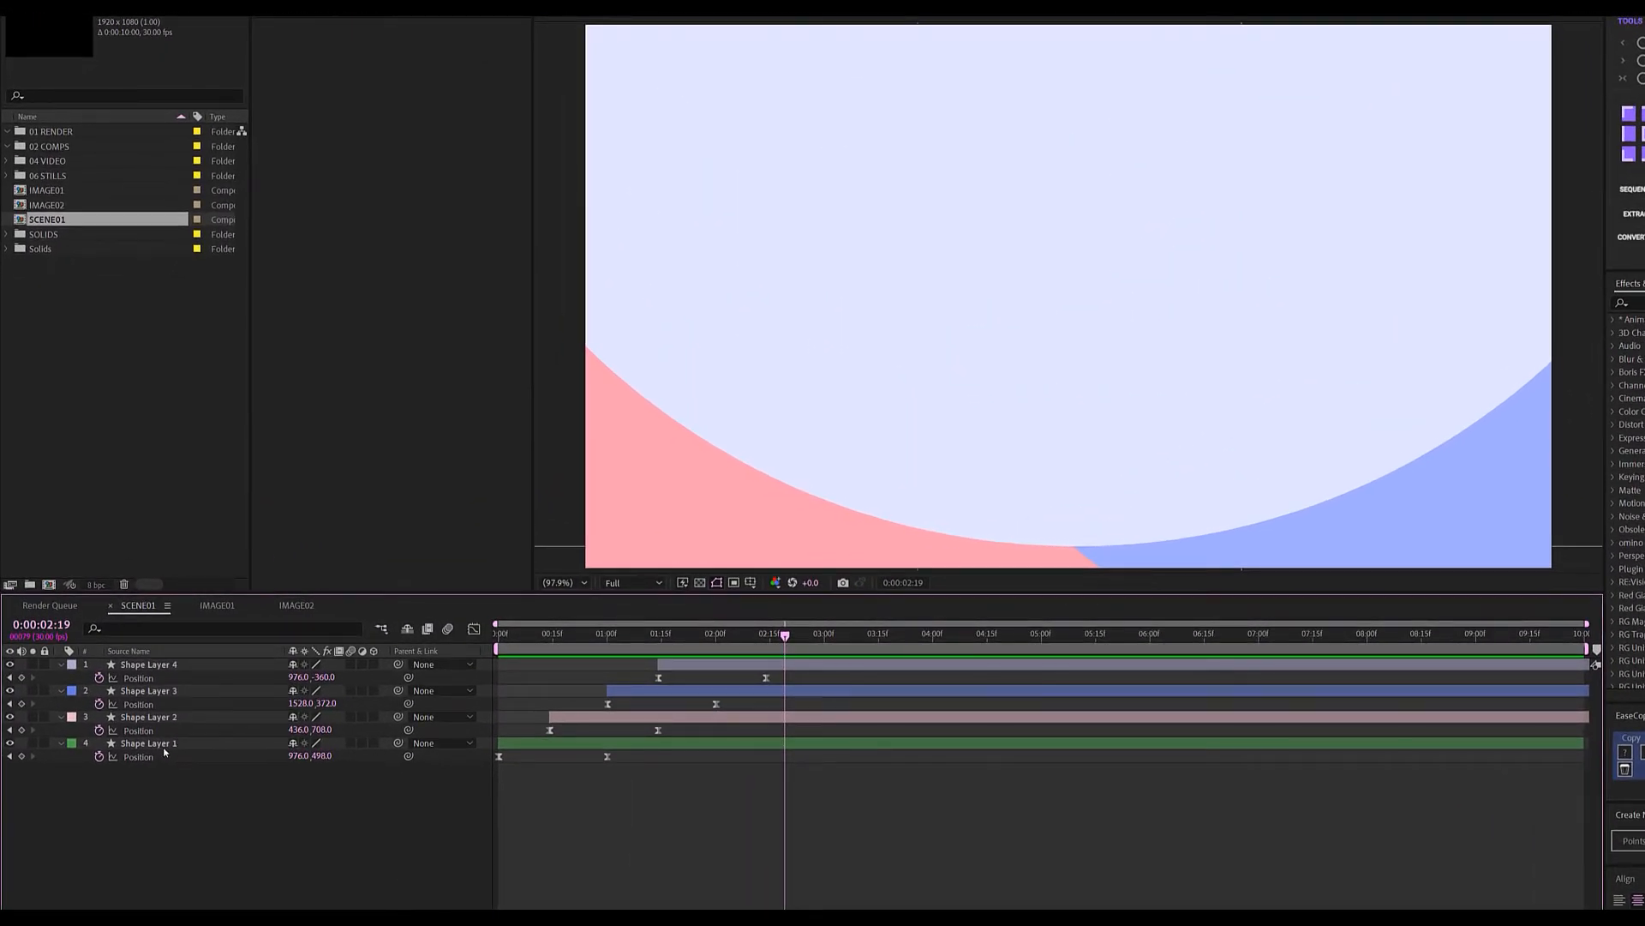
# Rename Shape Layer 1 to Transition matte and Shape Layer 2 to Glass01.
pyautogui.click(160, 744)
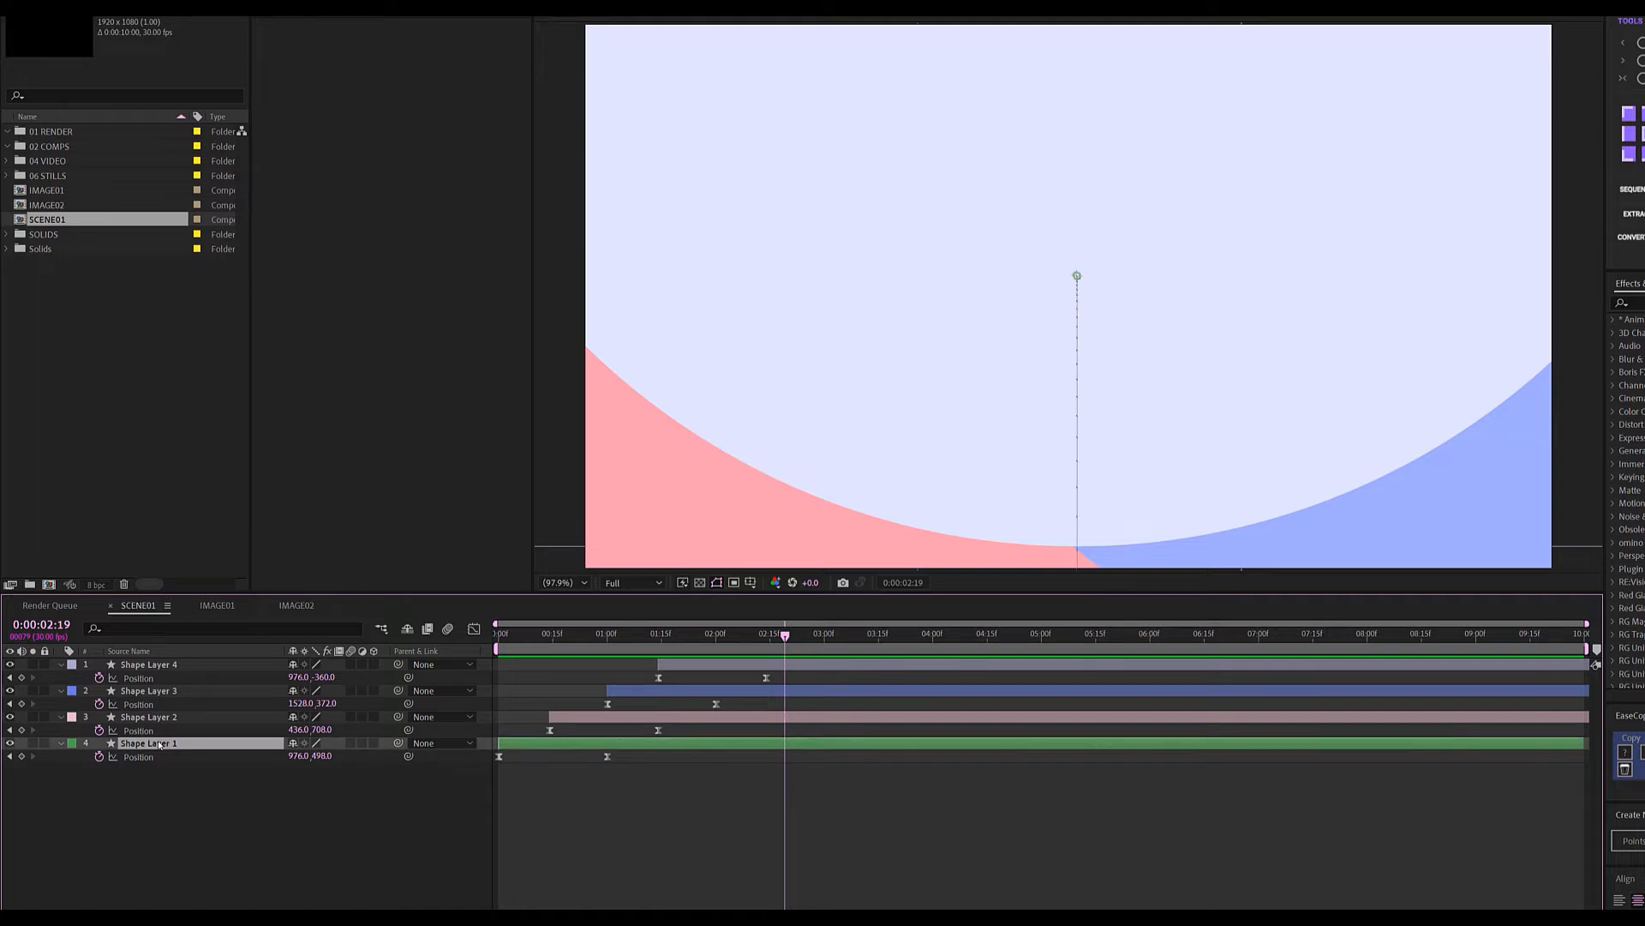
pyautogui.press('Return')
pyautogui.write('Tranistion matte')
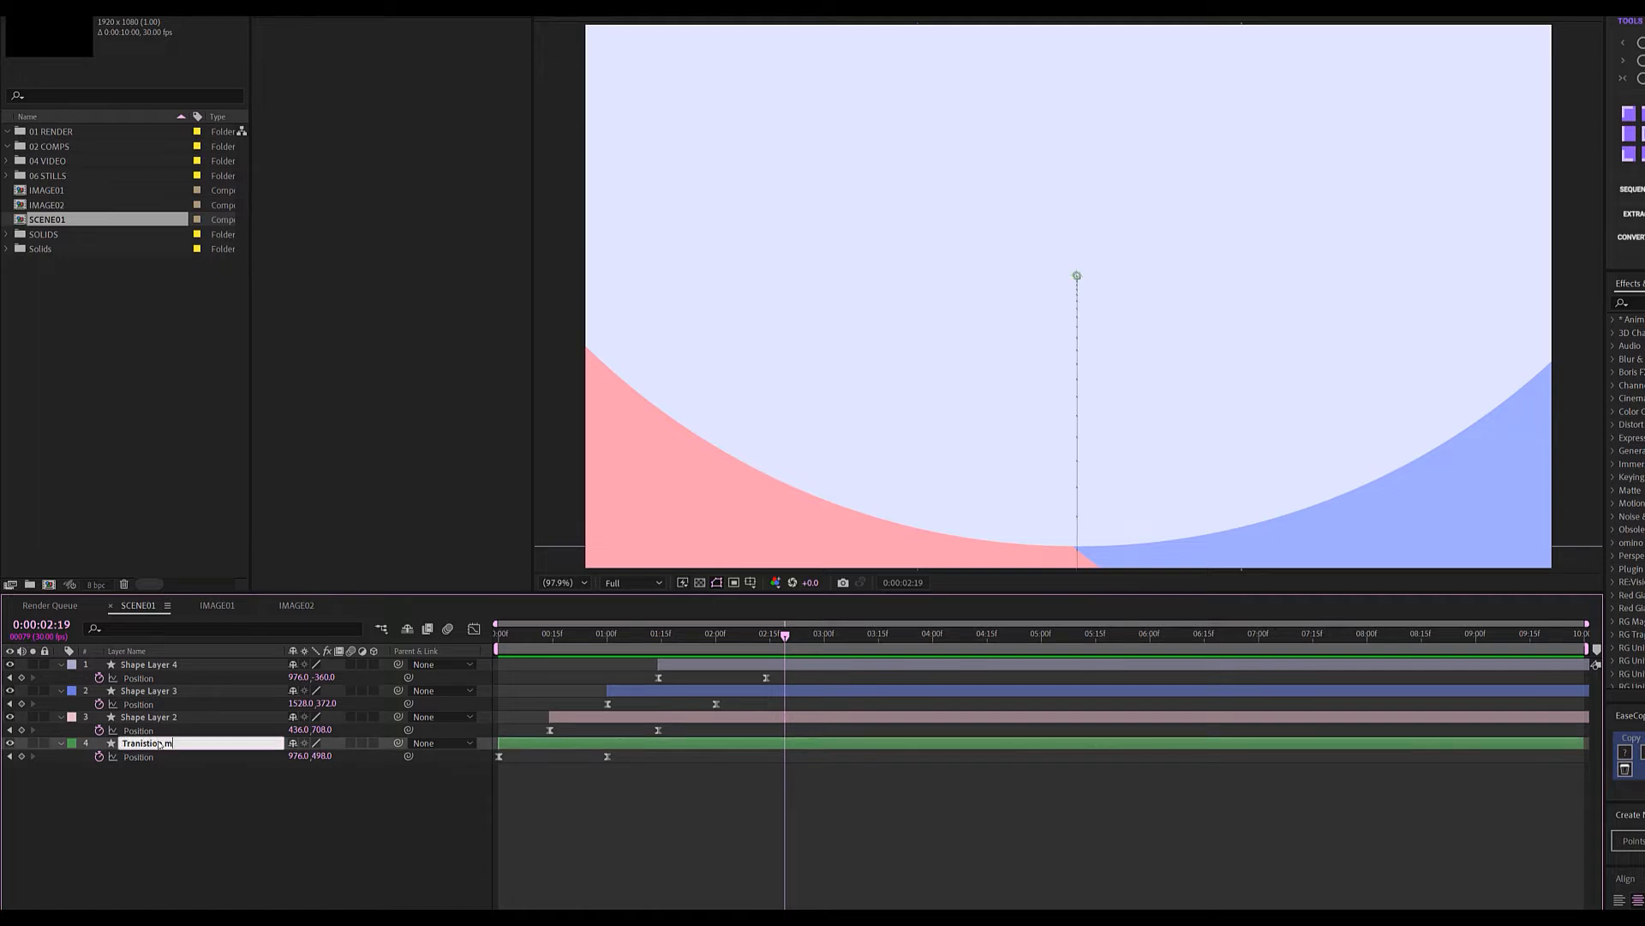
pyautogui.write('nsition matte')
pyautogui.click(128, 803)
pyautogui.click(160, 717)
pyautogui.press('Return')
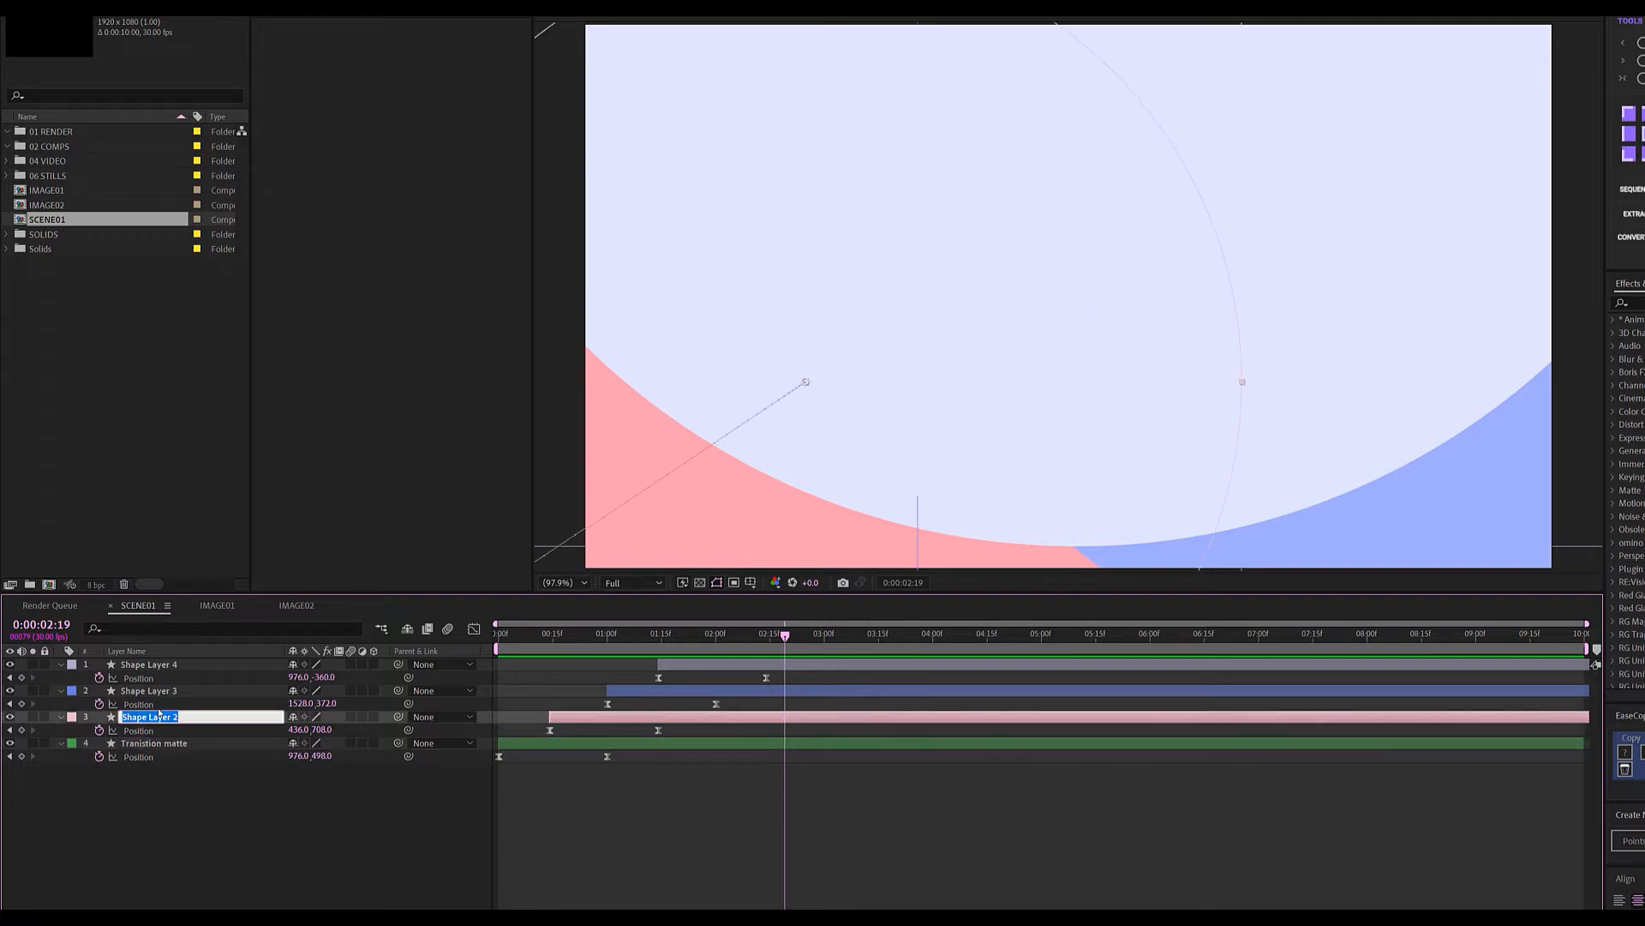
pyautogui.write('Glass01')
pyautogui.click(145, 690)
# Rename Shape Layers 3 and 4 to Glass blur and Image Matte, then add IMAGE01 to SCENE01.
pyautogui.press('Return')
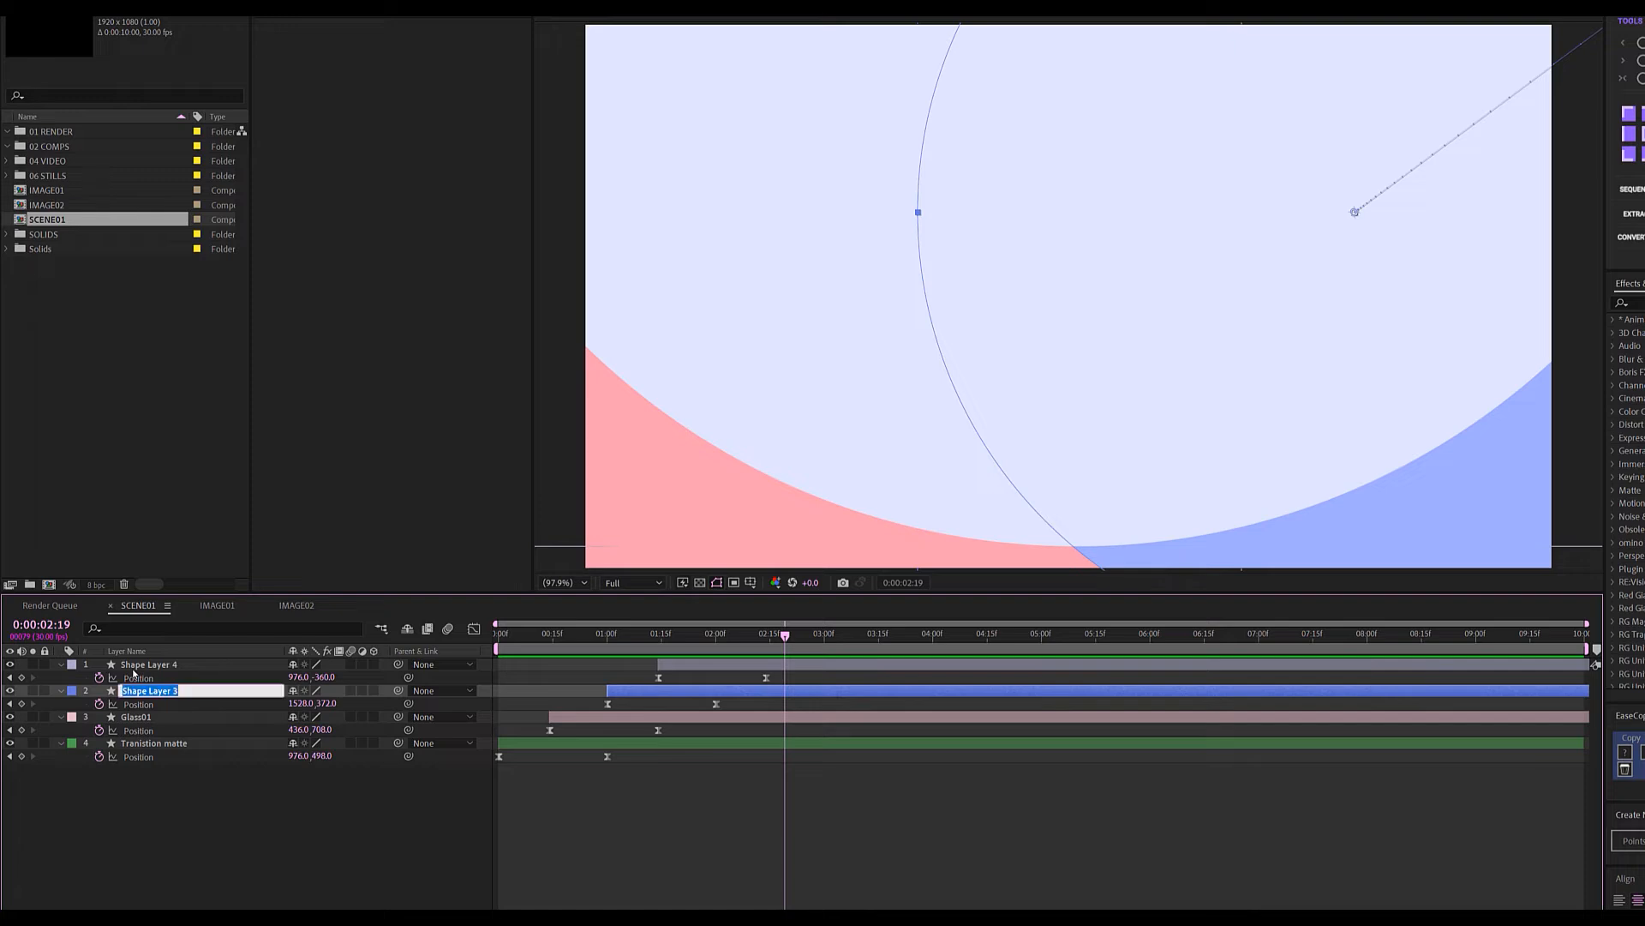
pyautogui.write('Glass blur')
pyautogui.click(180, 827)
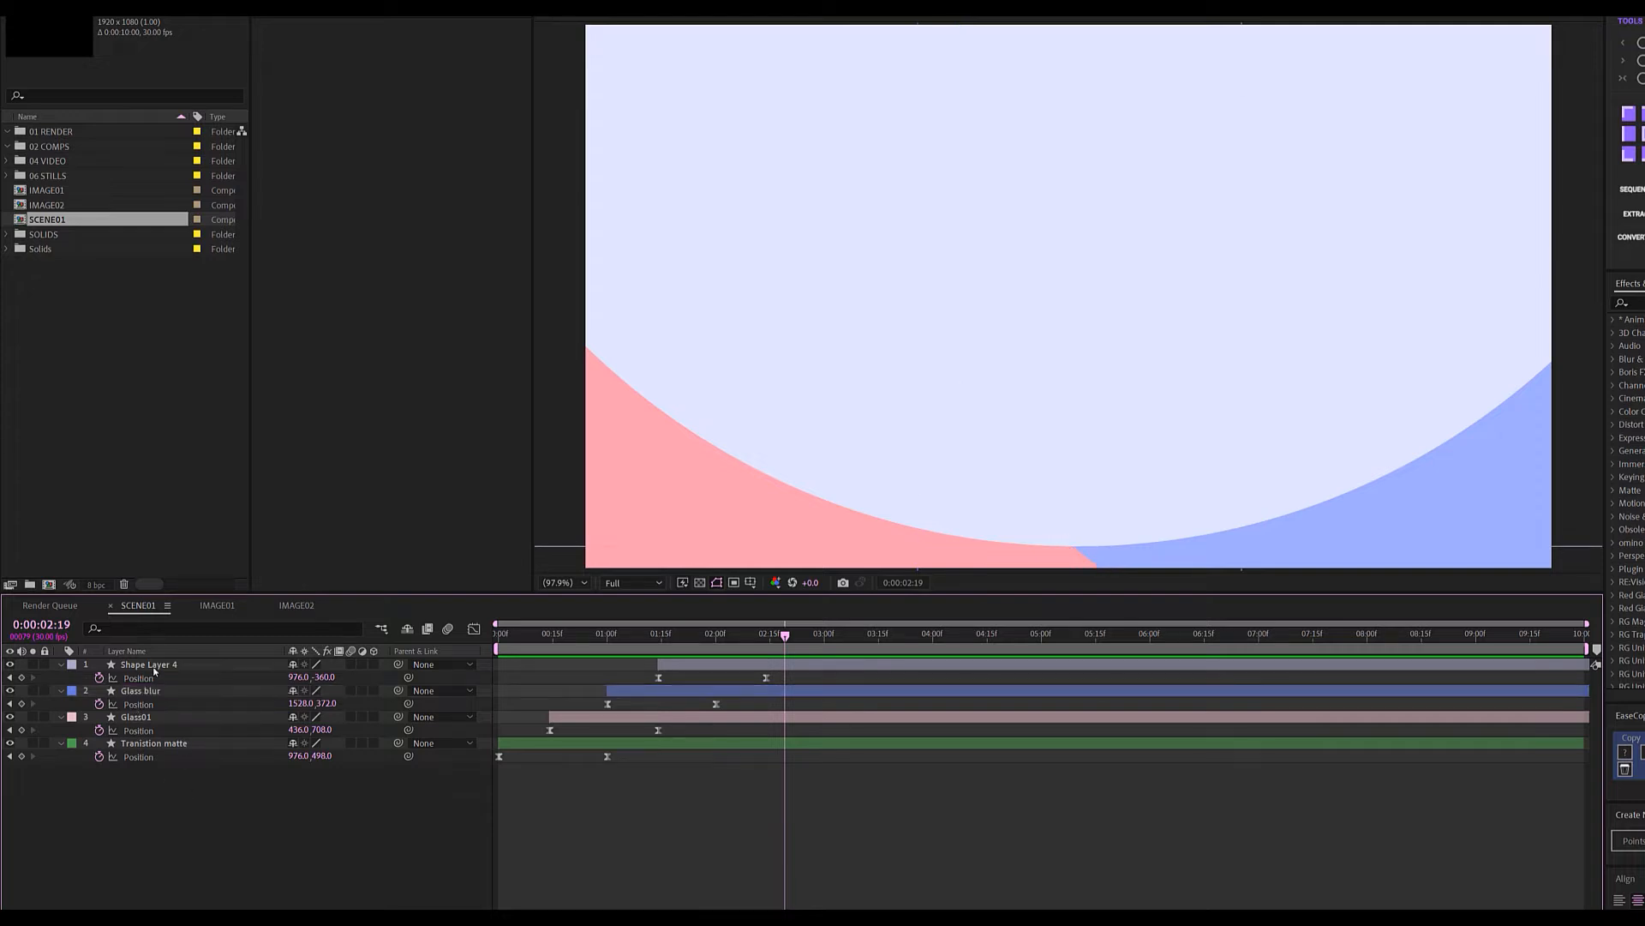
pyautogui.click(153, 666)
pyautogui.press('Return')
pyautogui.write('Ima')
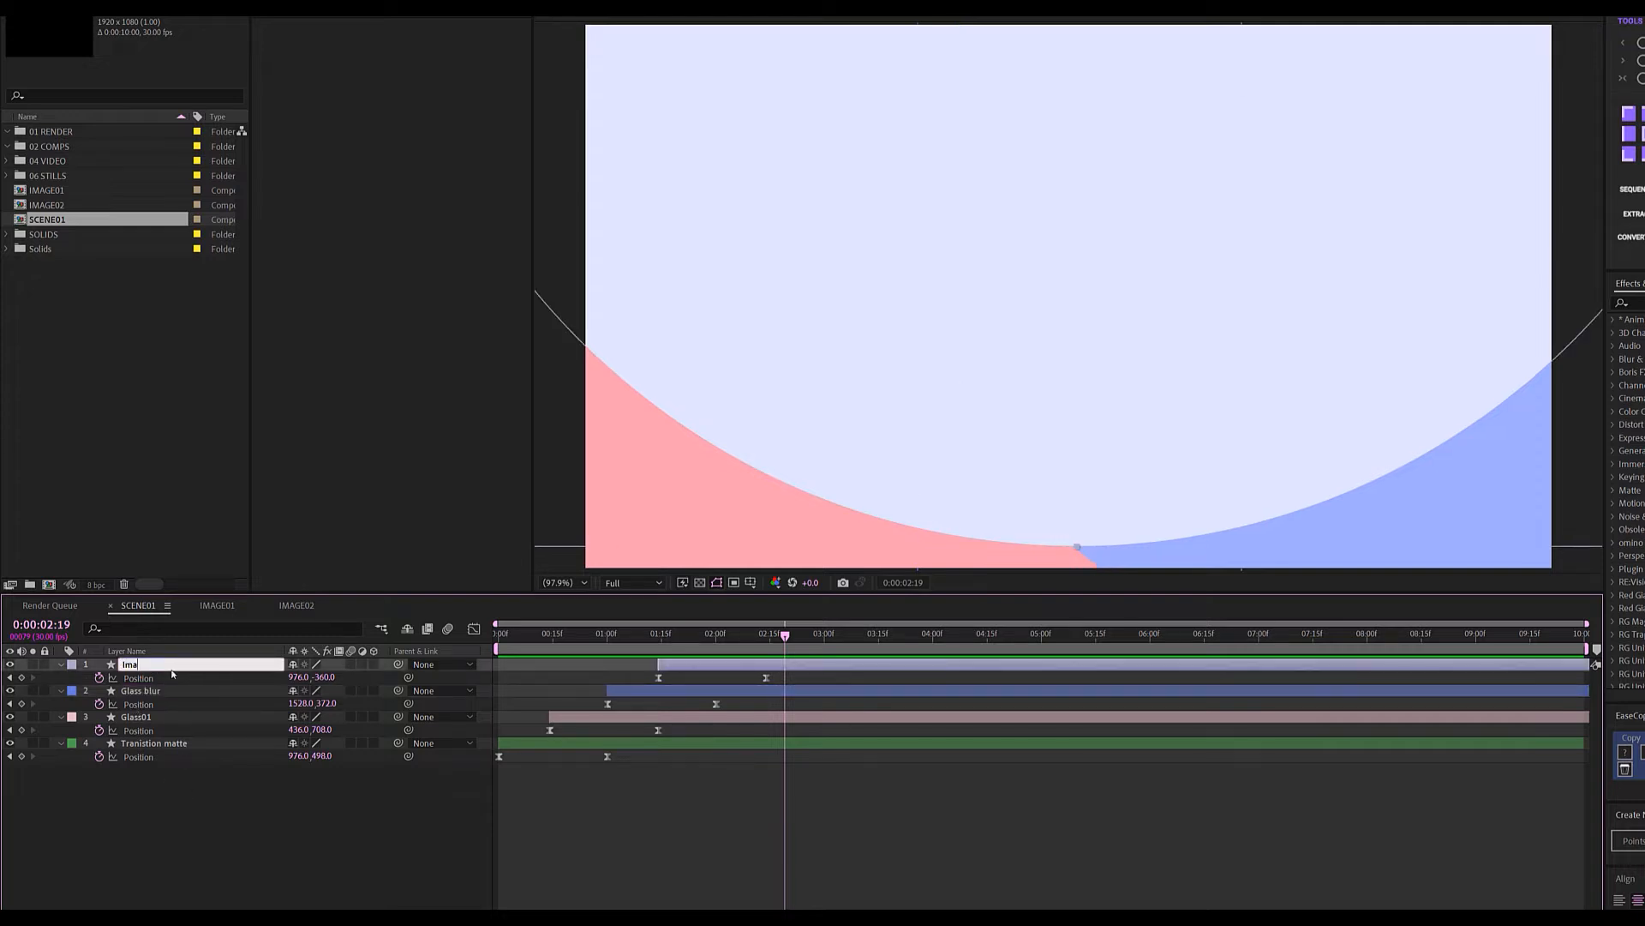
pyautogui.write('ge Matte')
pyautogui.click(182, 819)
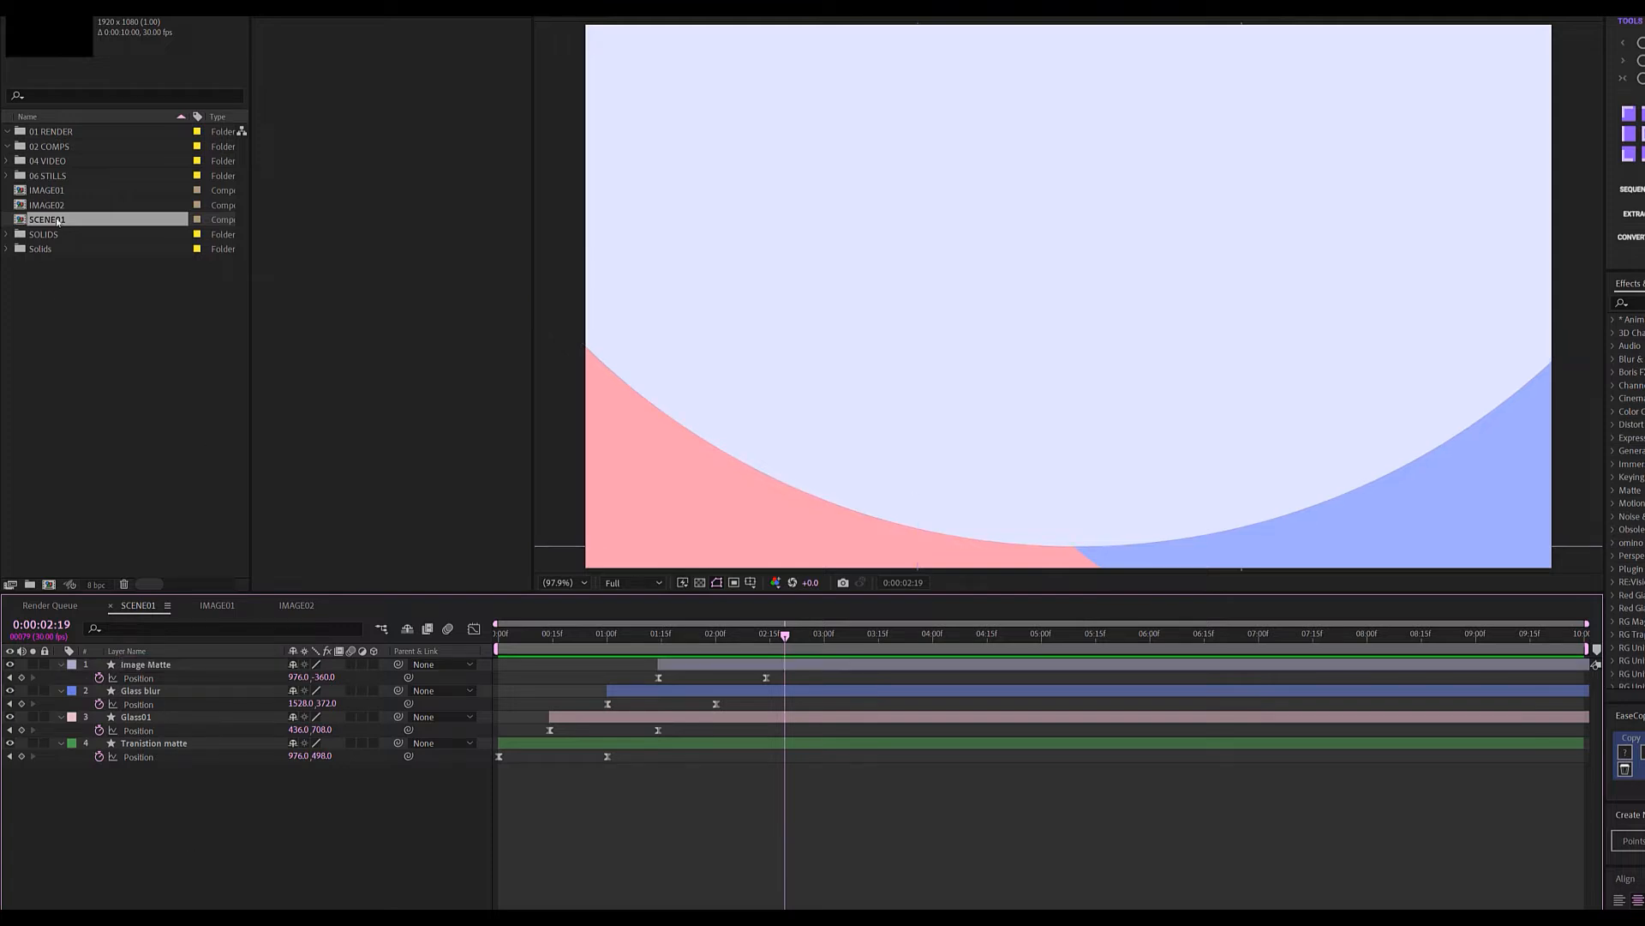
pyautogui.click(59, 190)
pyautogui.moveTo(59, 190); pyautogui.dragTo(250, 800)
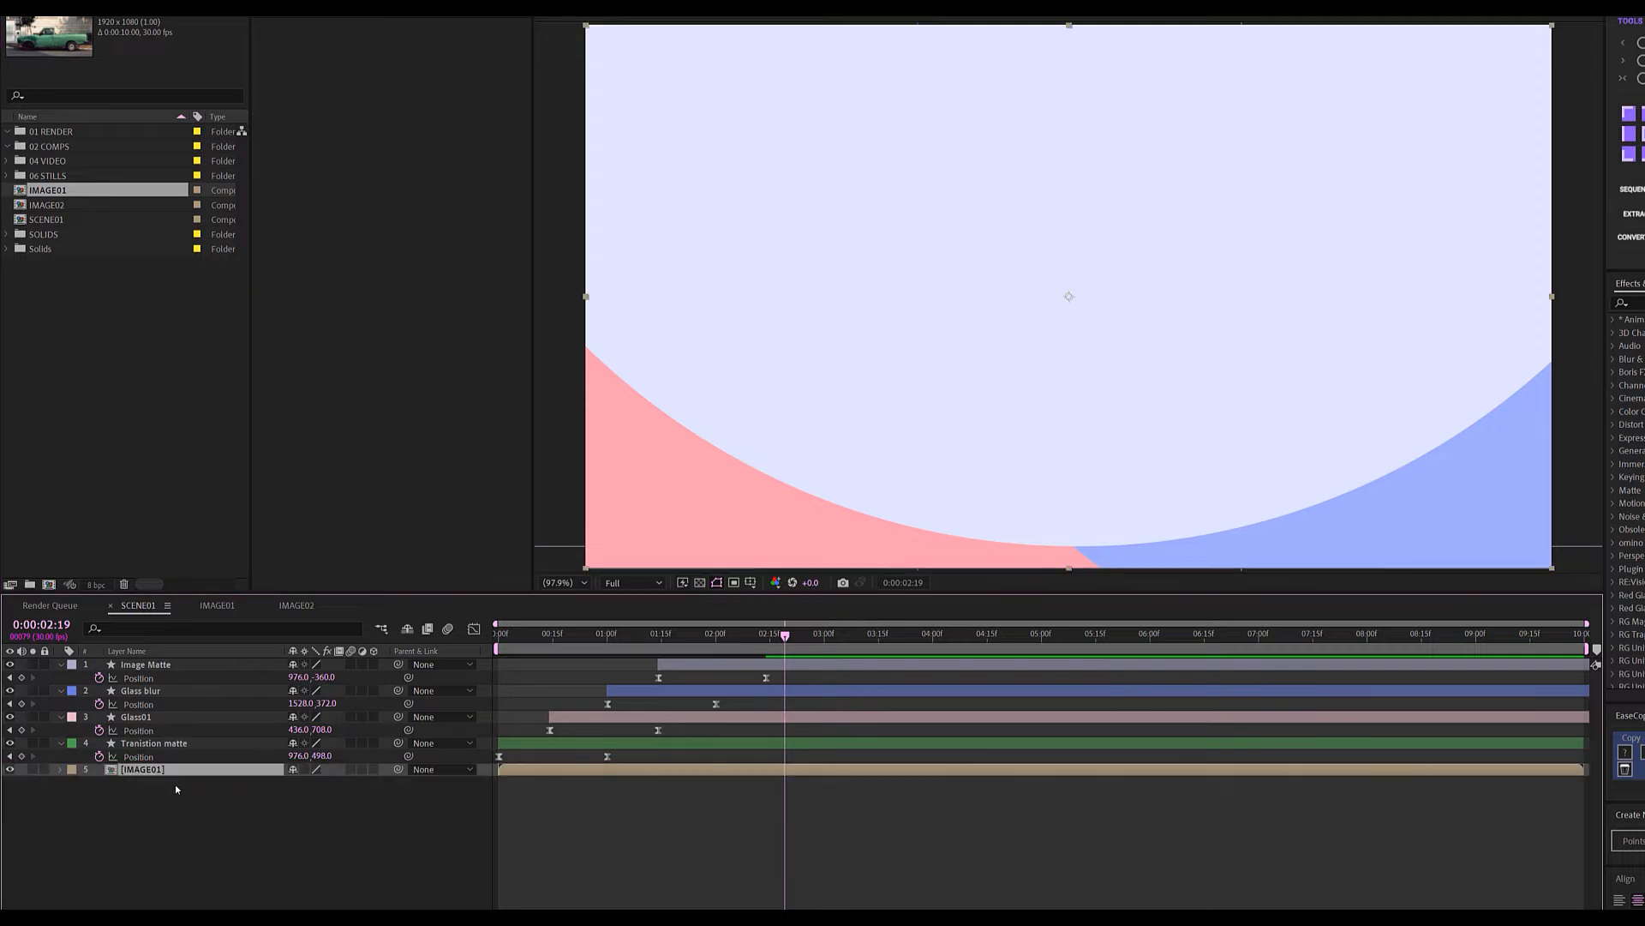
# Matte the IMAGE01 truck photo with the Transition matte's alpha and preview from the start.
pyautogui.click(32, 768)
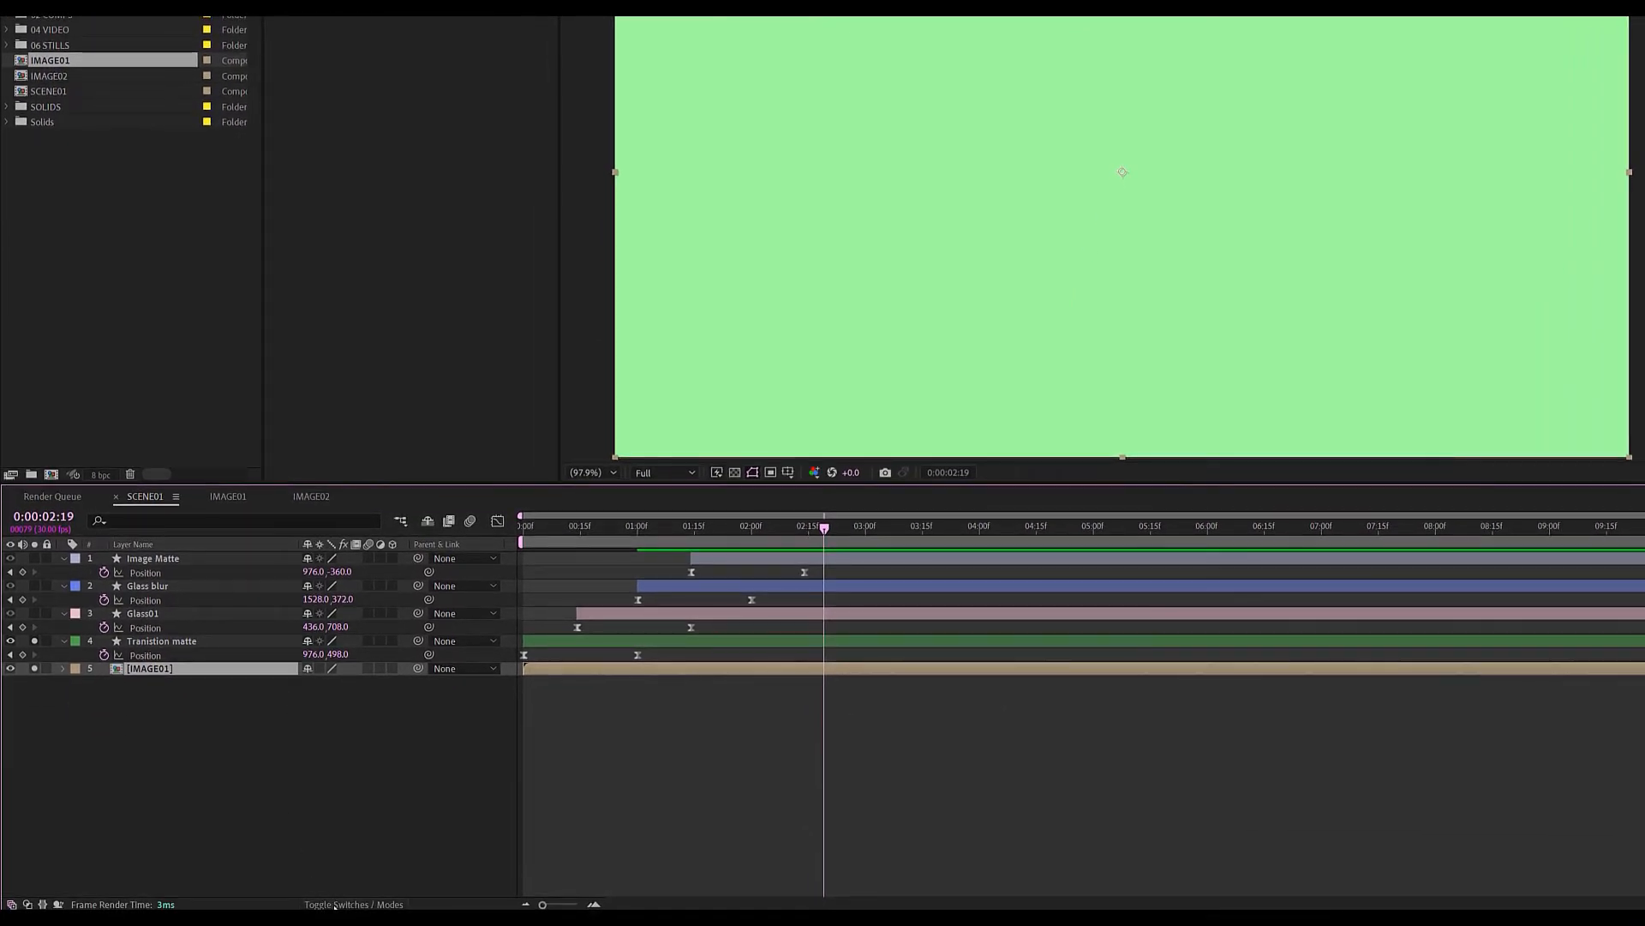
pyautogui.click(335, 906)
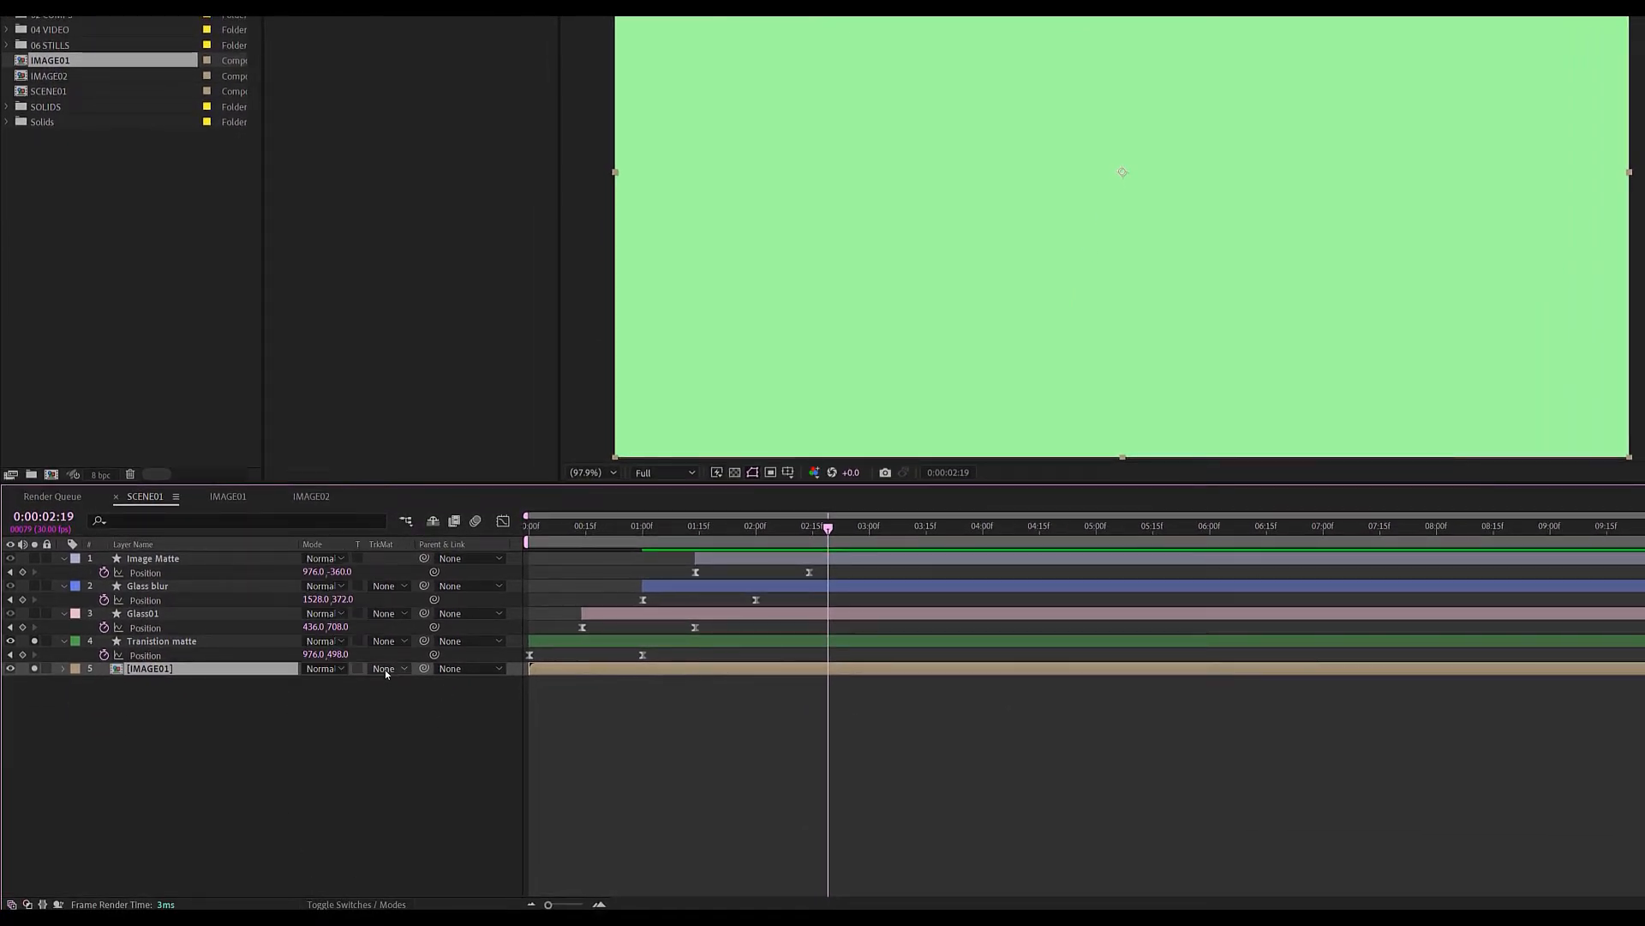
pyautogui.click(402, 668)
pyautogui.click(411, 709)
pyautogui.moveTo(775, 528); pyautogui.dragTo(476, 566)
pyautogui.press('space')
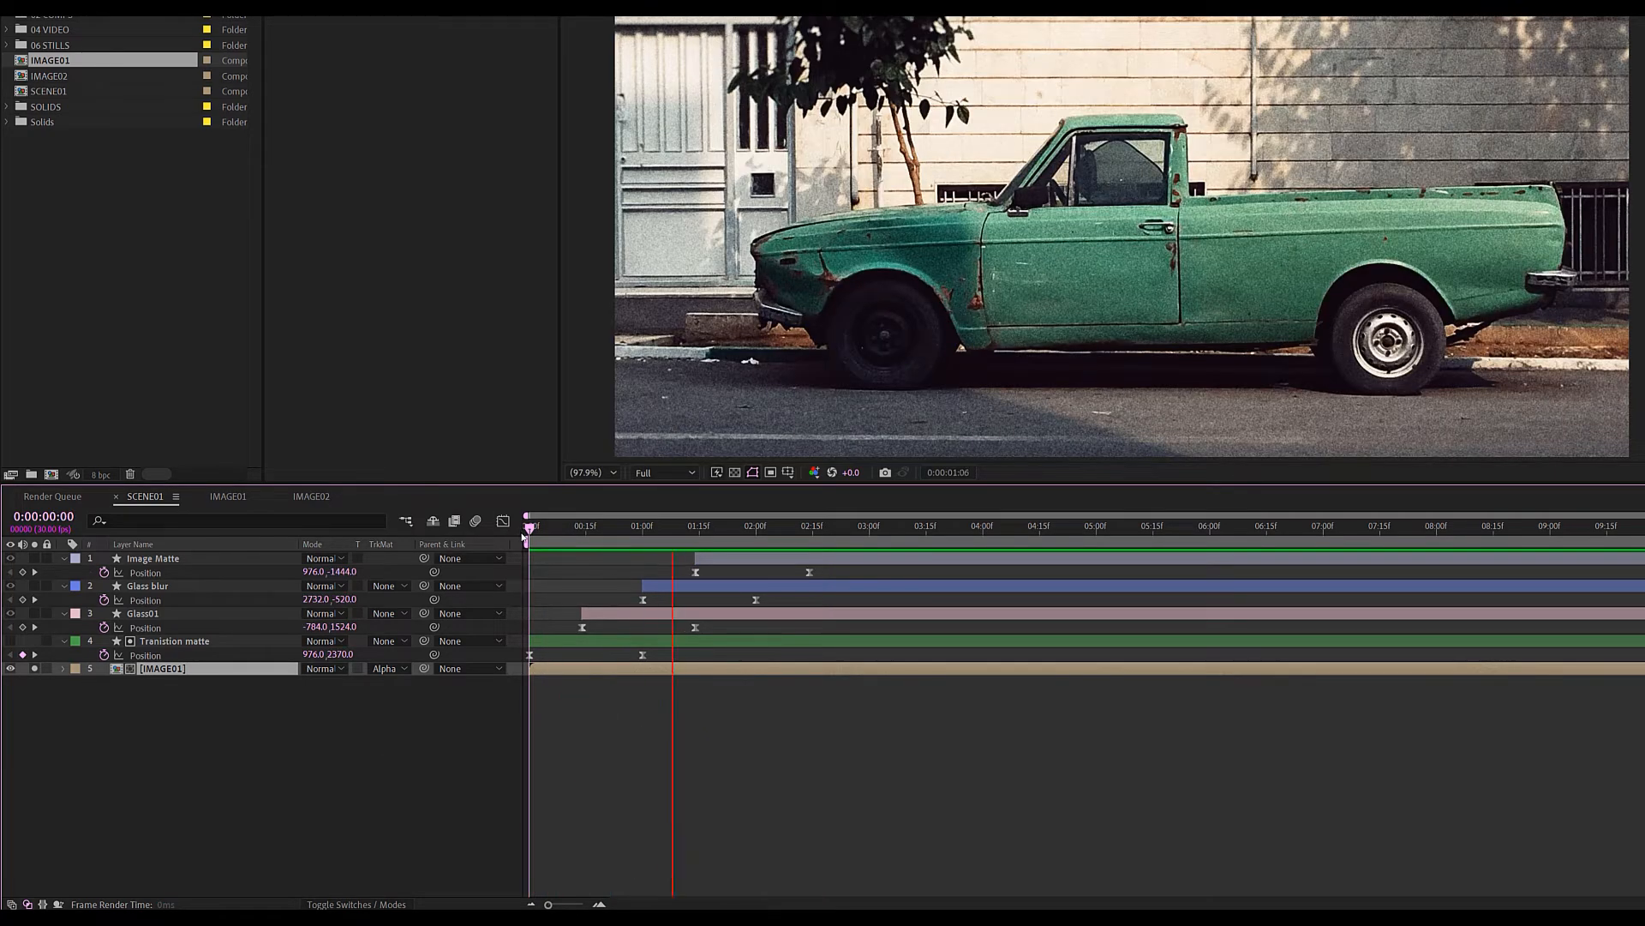
pyautogui.press('space')
# Make Glass01 an adjustment layer so its pink circle stops hiding the photo.
pyautogui.click(34, 613)
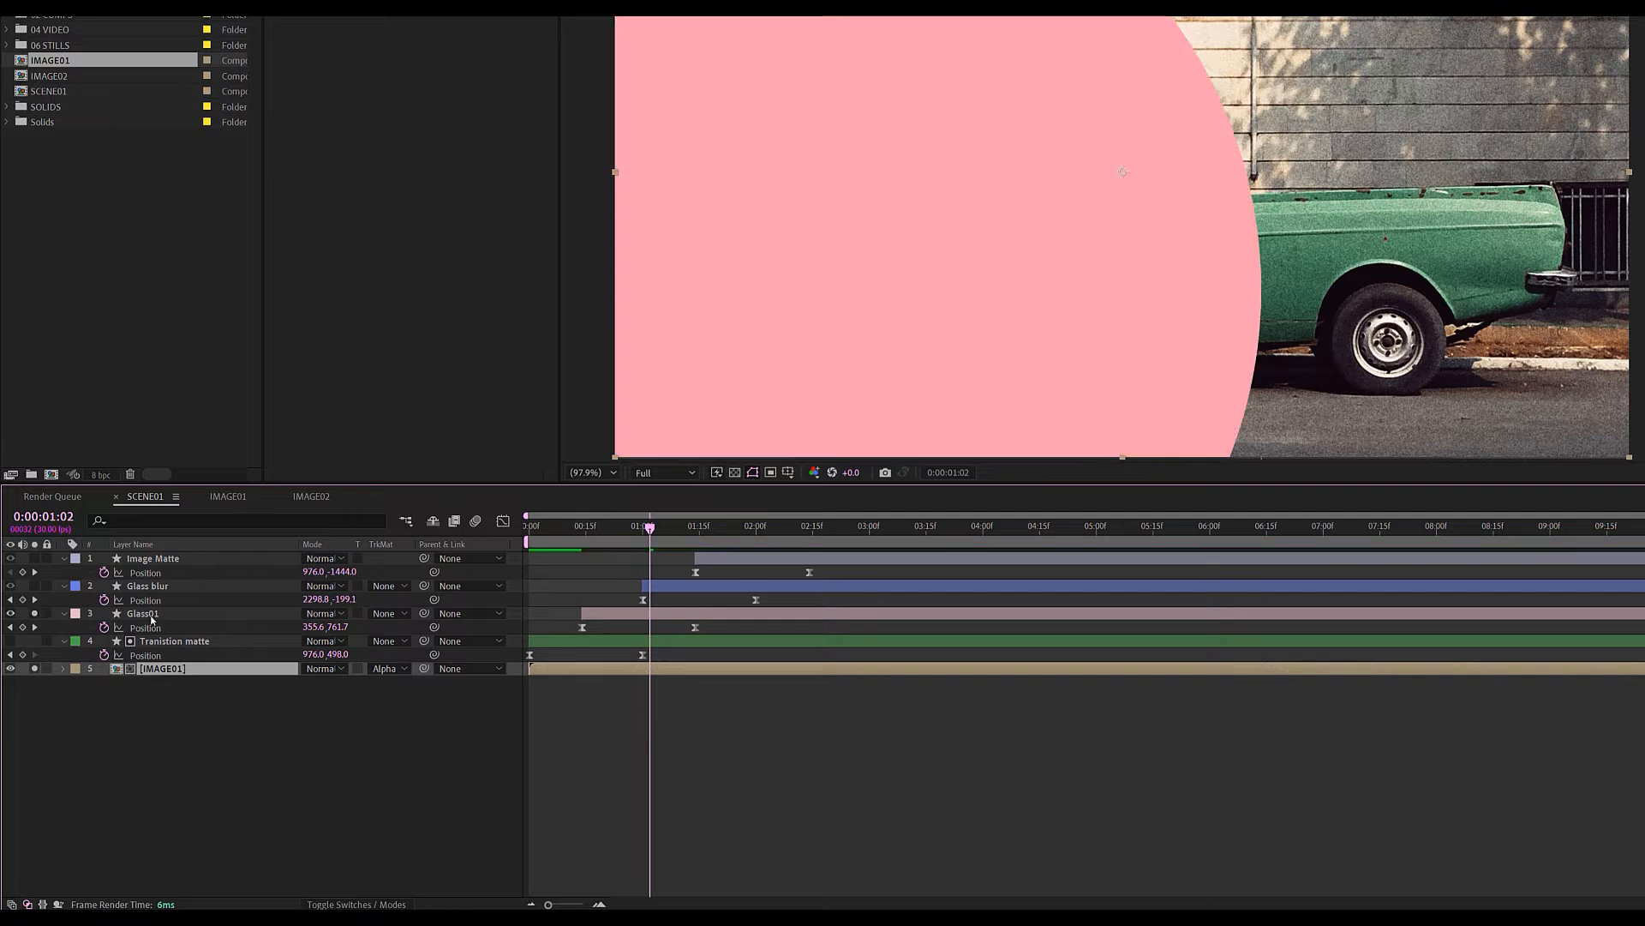
pyautogui.click(148, 614)
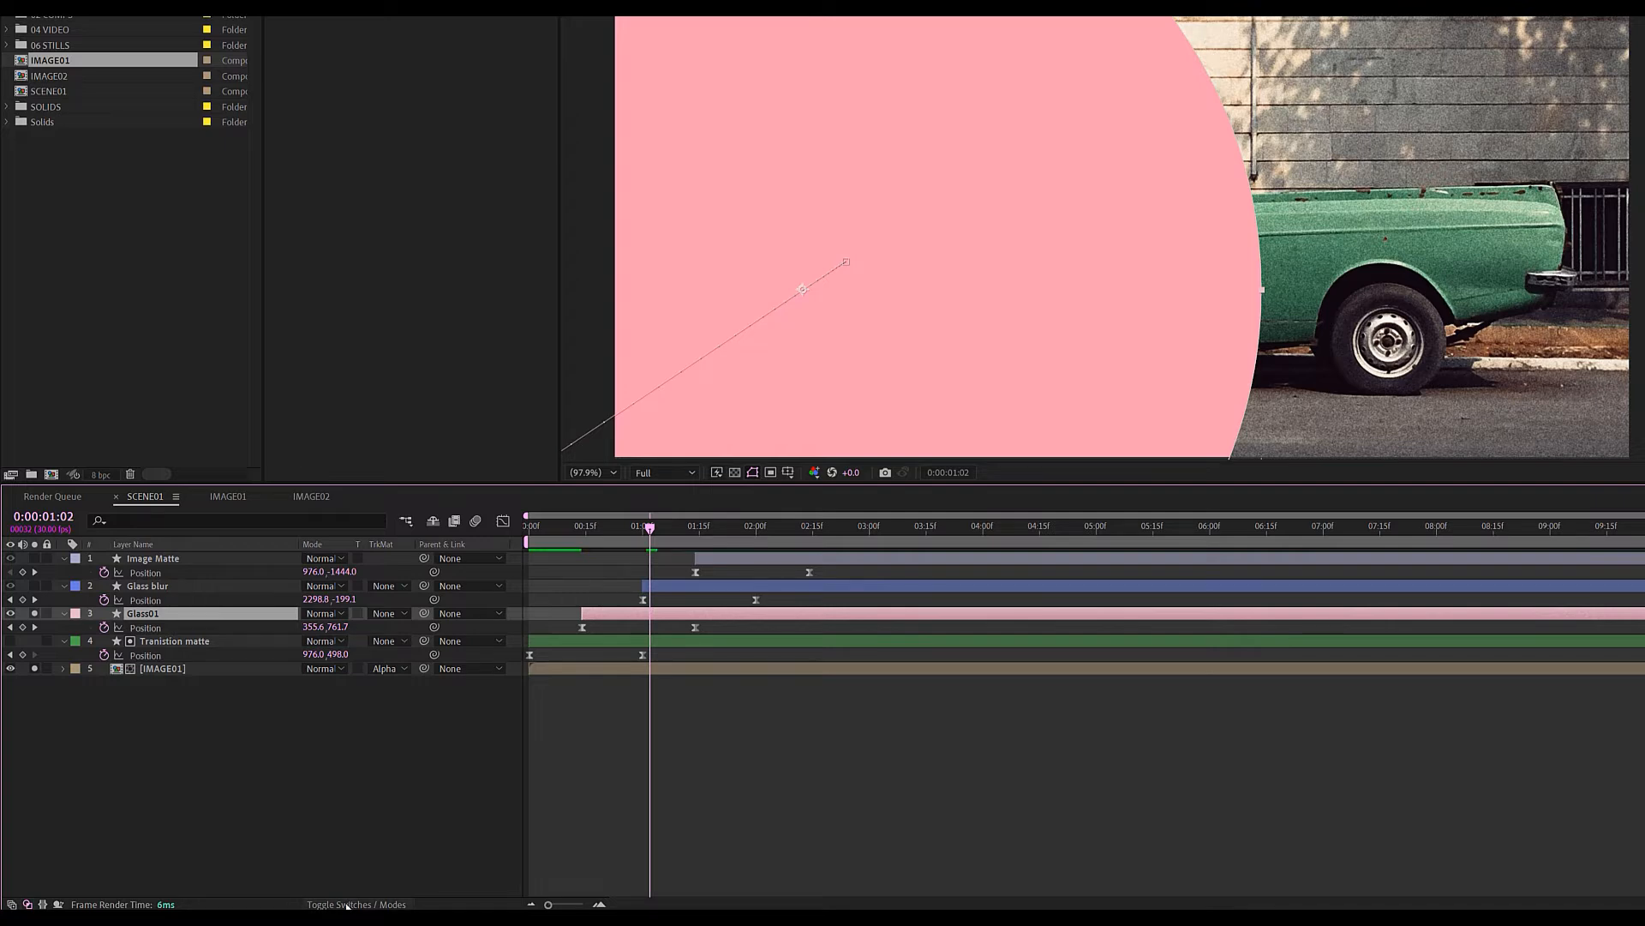
pyautogui.click(351, 904)
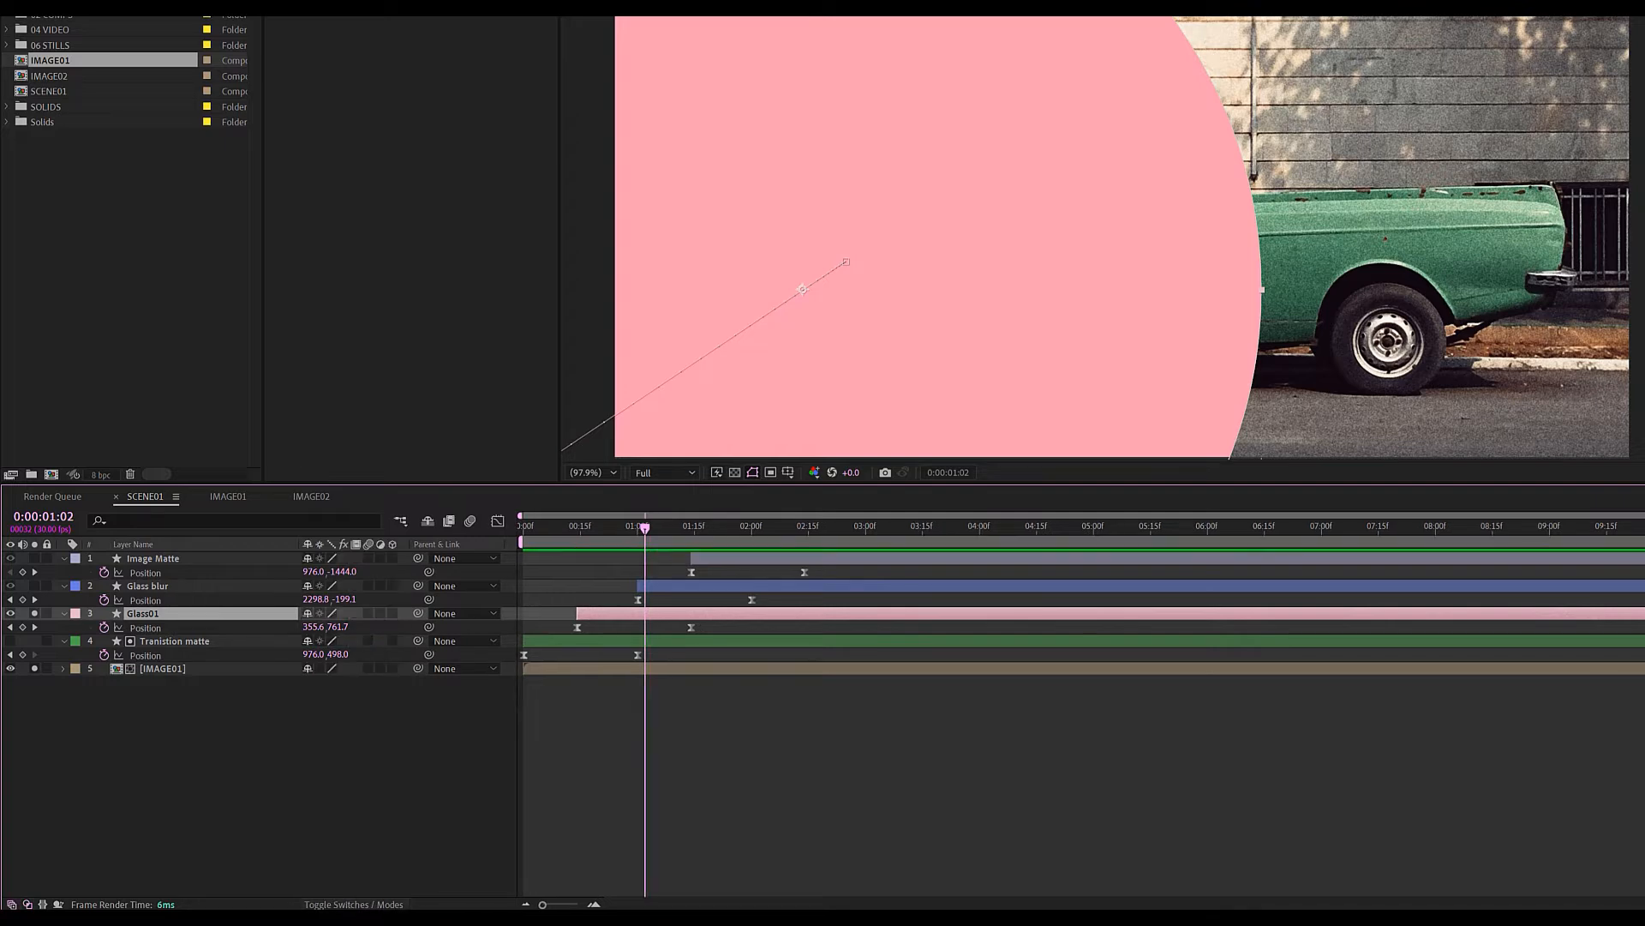
pyautogui.click(380, 614)
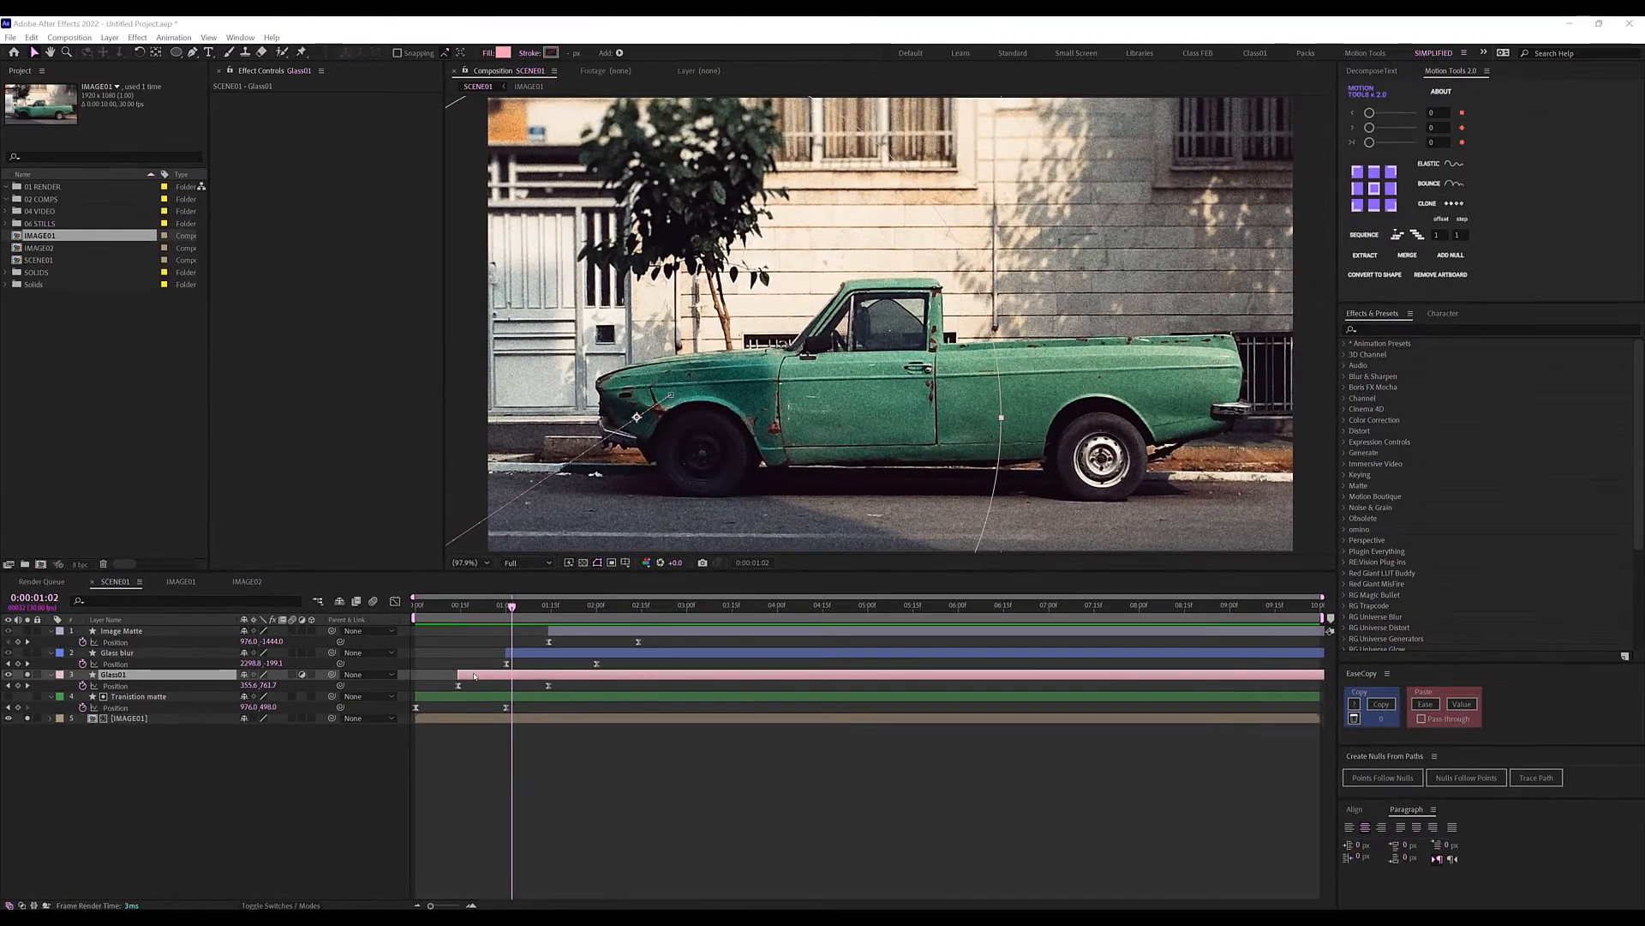
# Apply a Transform effect to Glass01 with Scale 105 and preview from the first frame.
pyautogui.click(1379, 330)
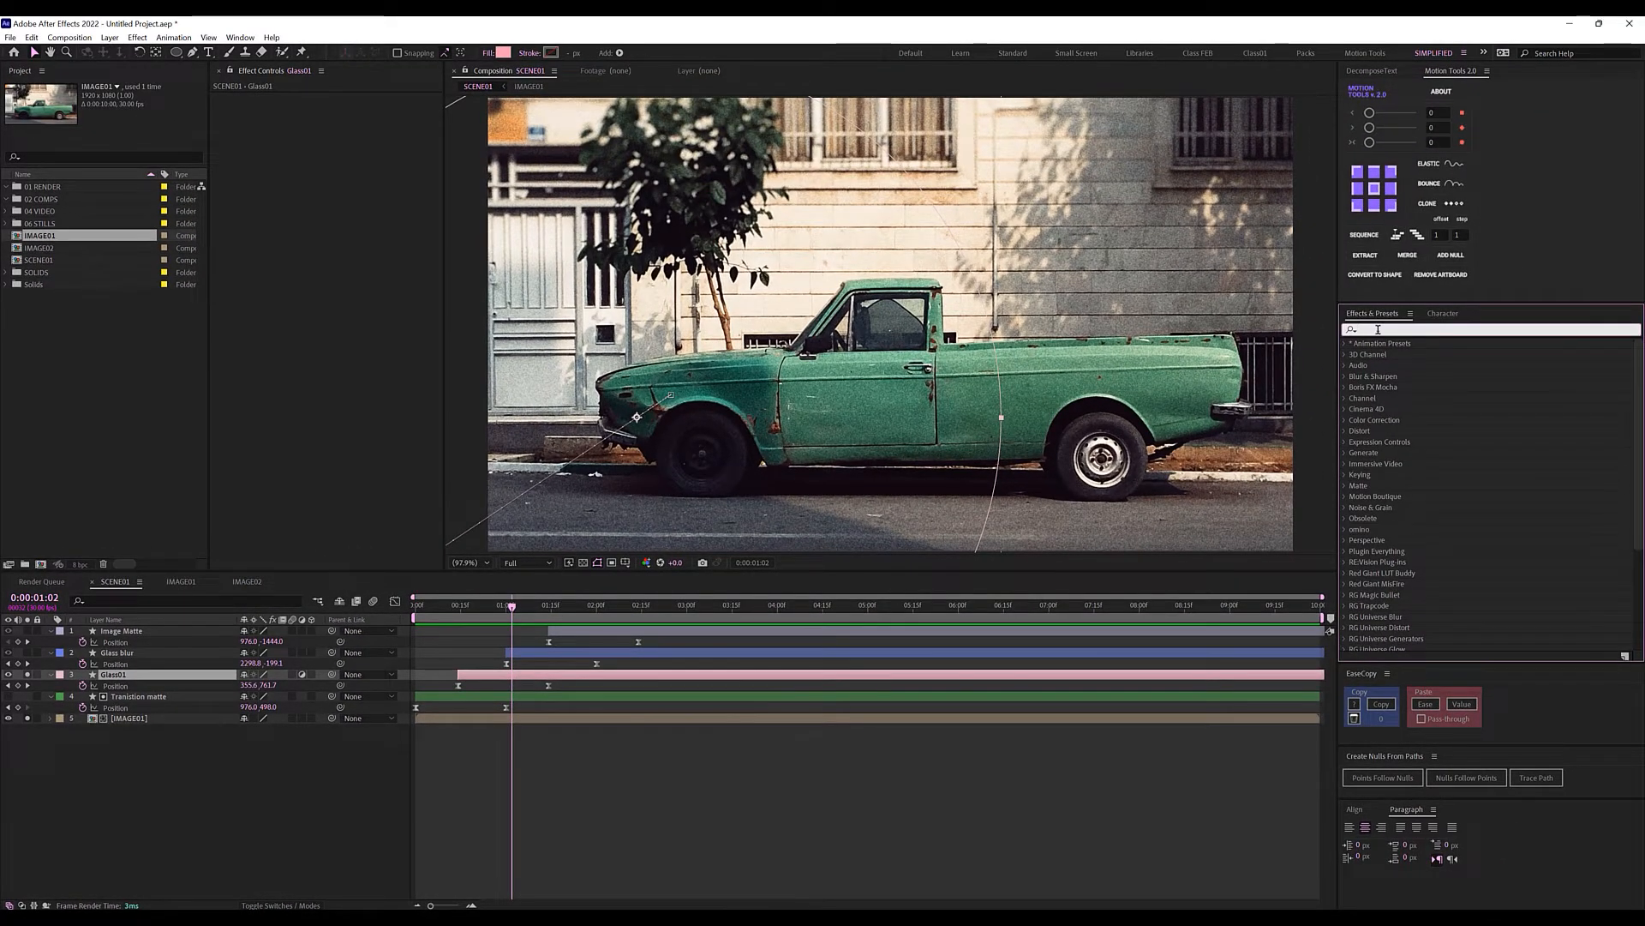
pyautogui.write('transform')
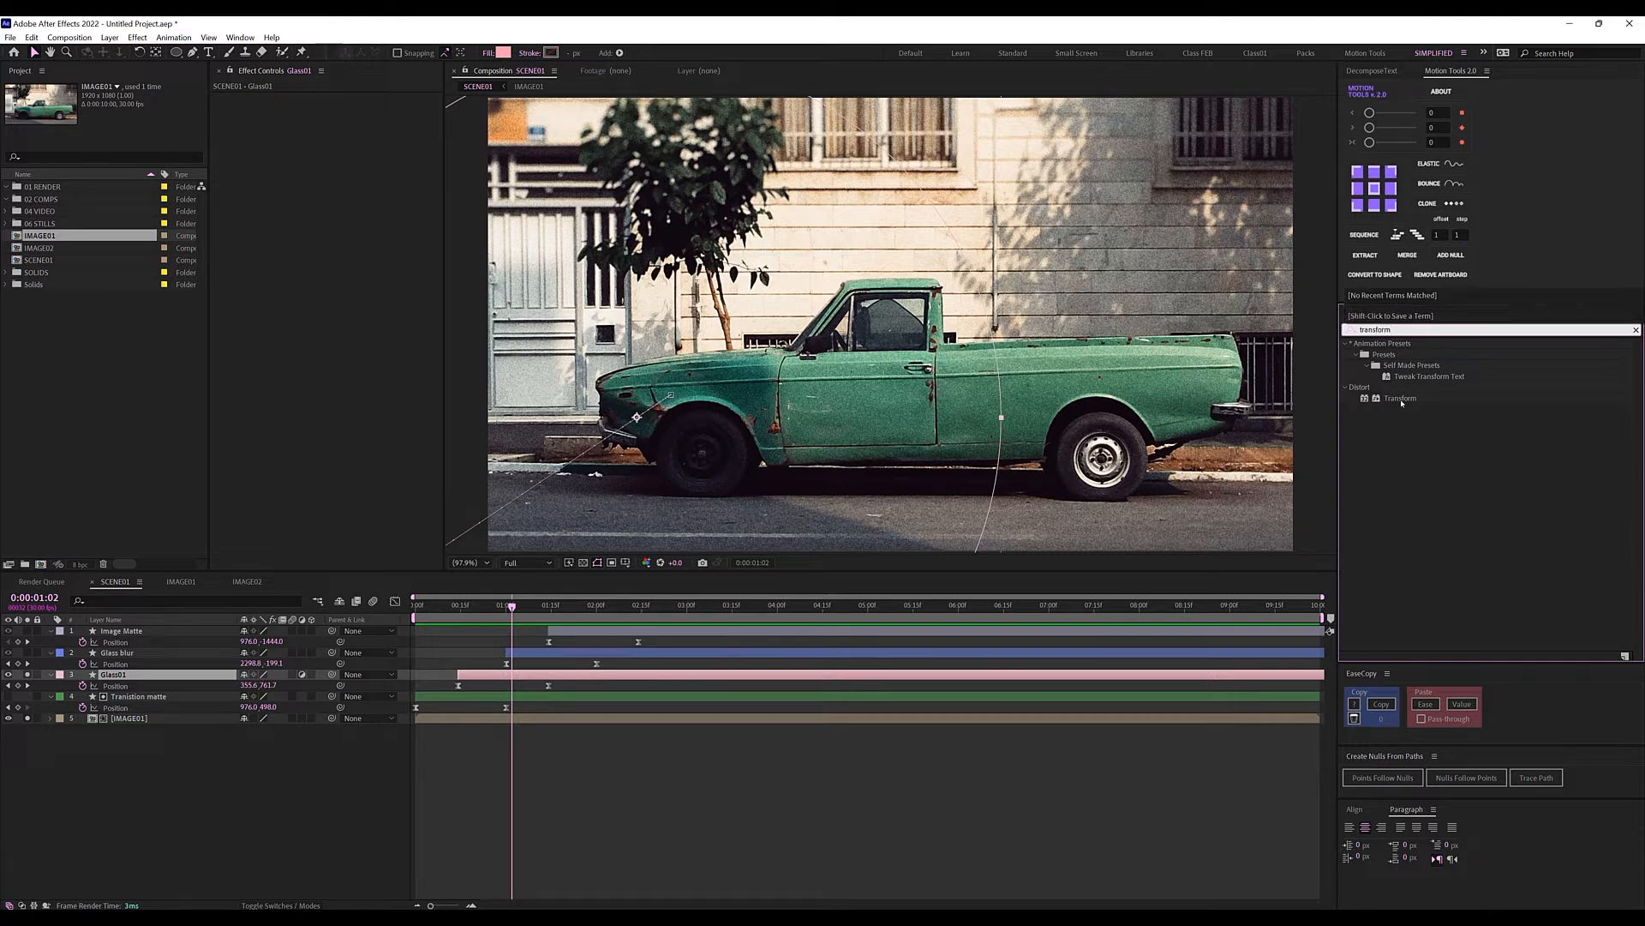
pyautogui.moveTo(1400, 397); pyautogui.dragTo(116, 676)
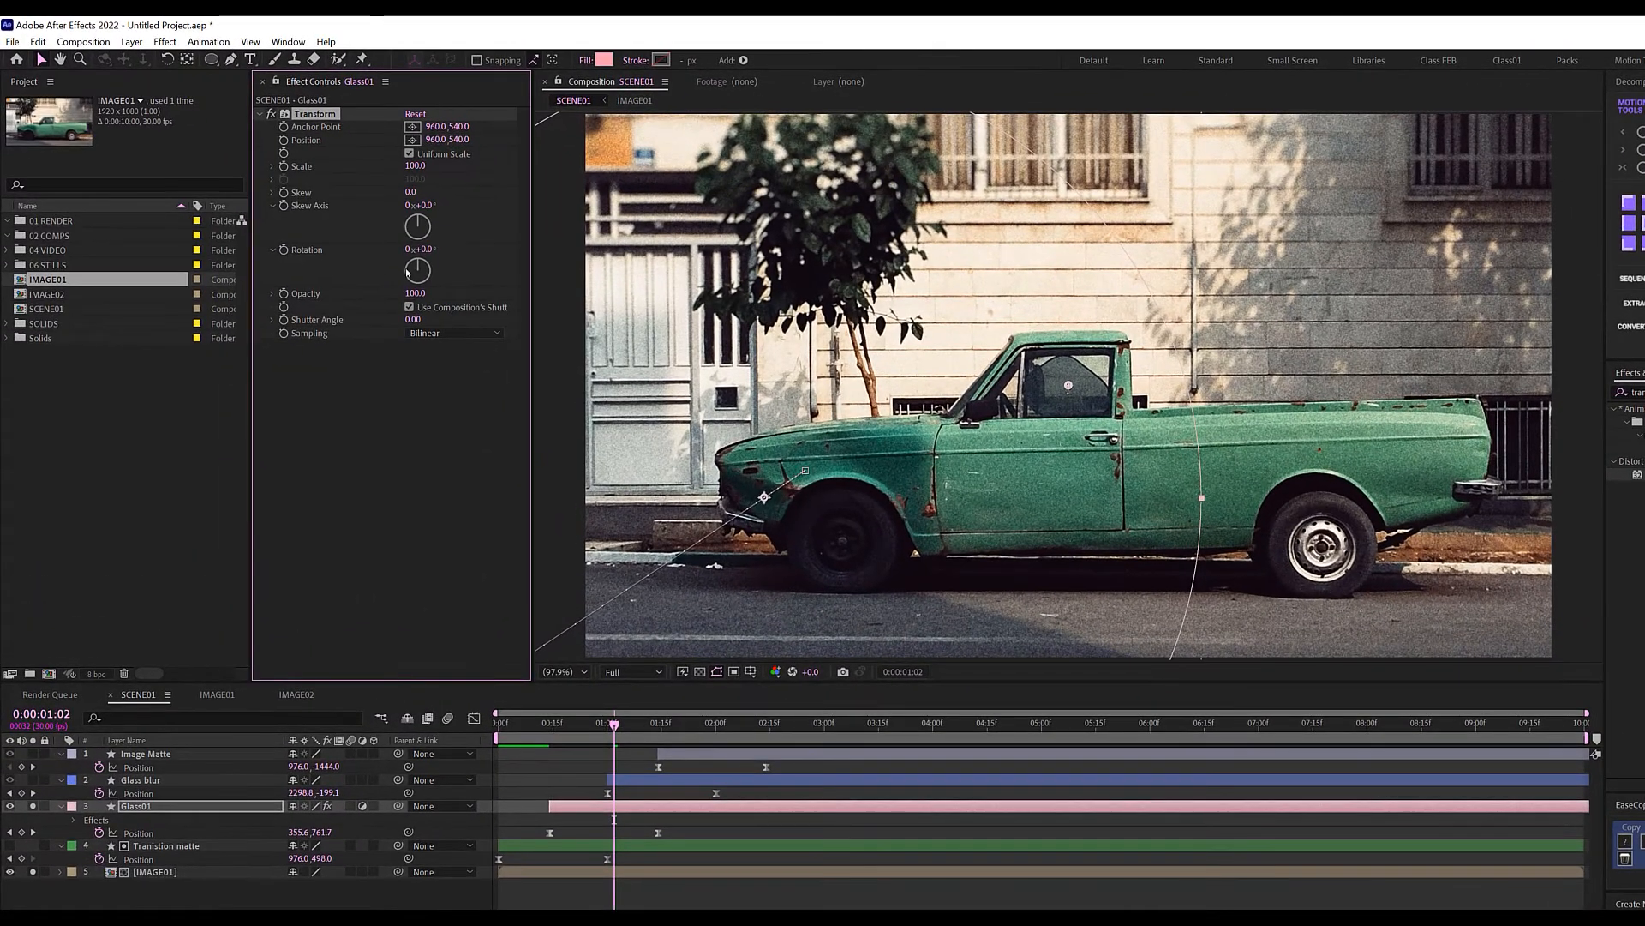
pyautogui.click(416, 166)
pyautogui.write('1')
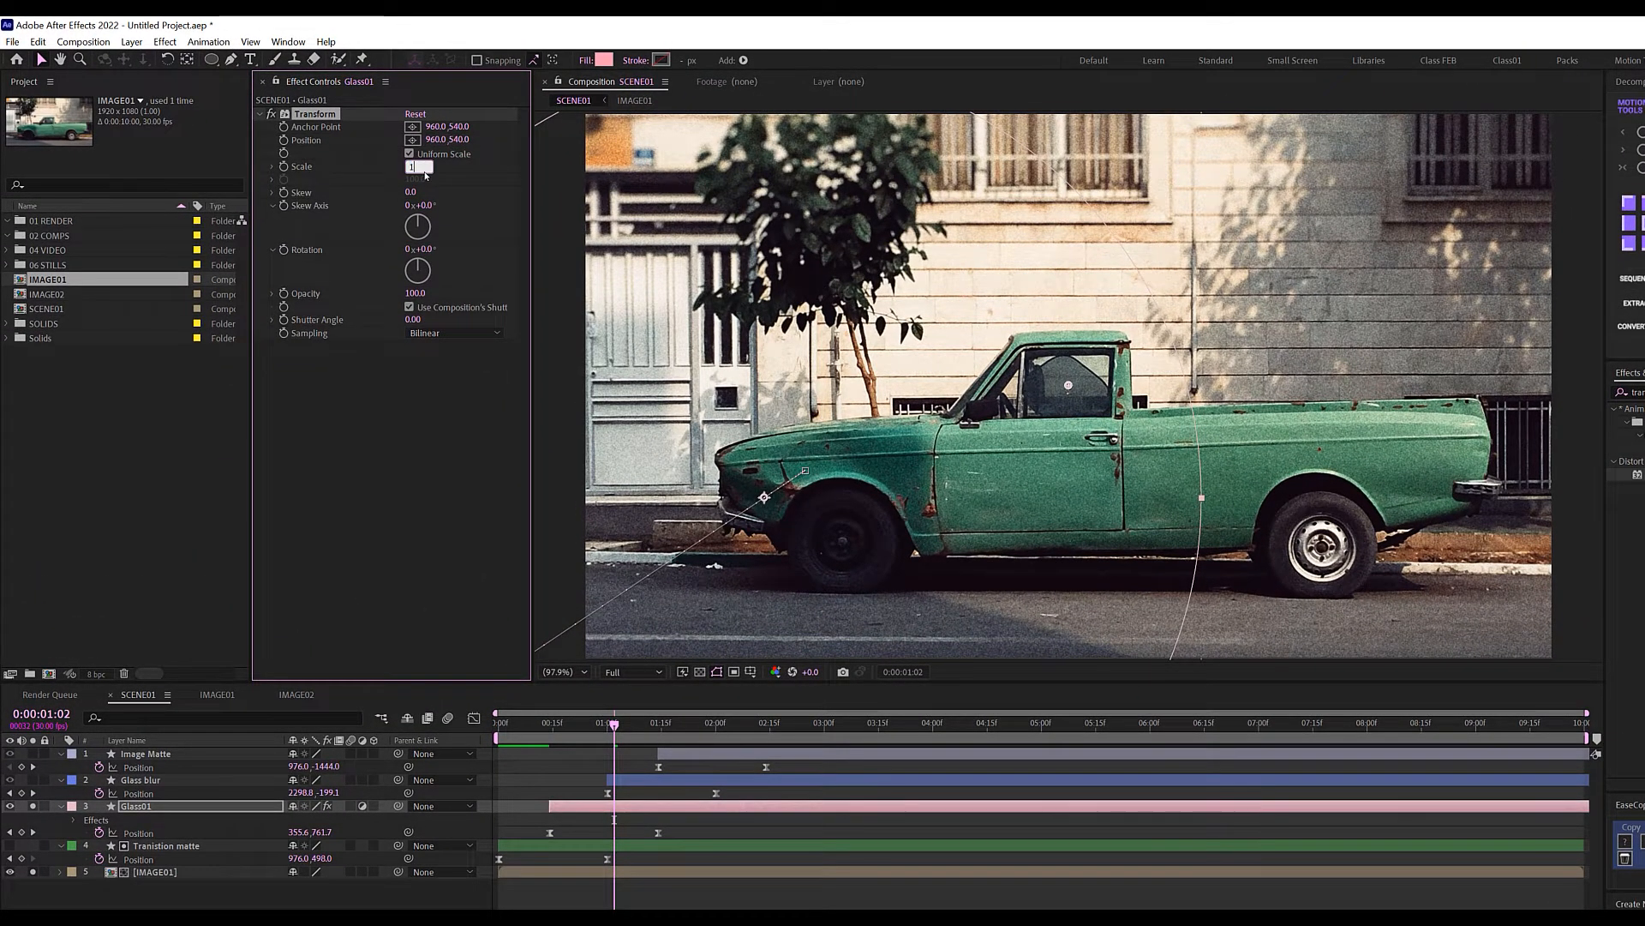
pyautogui.write('05')
pyautogui.press('Return')
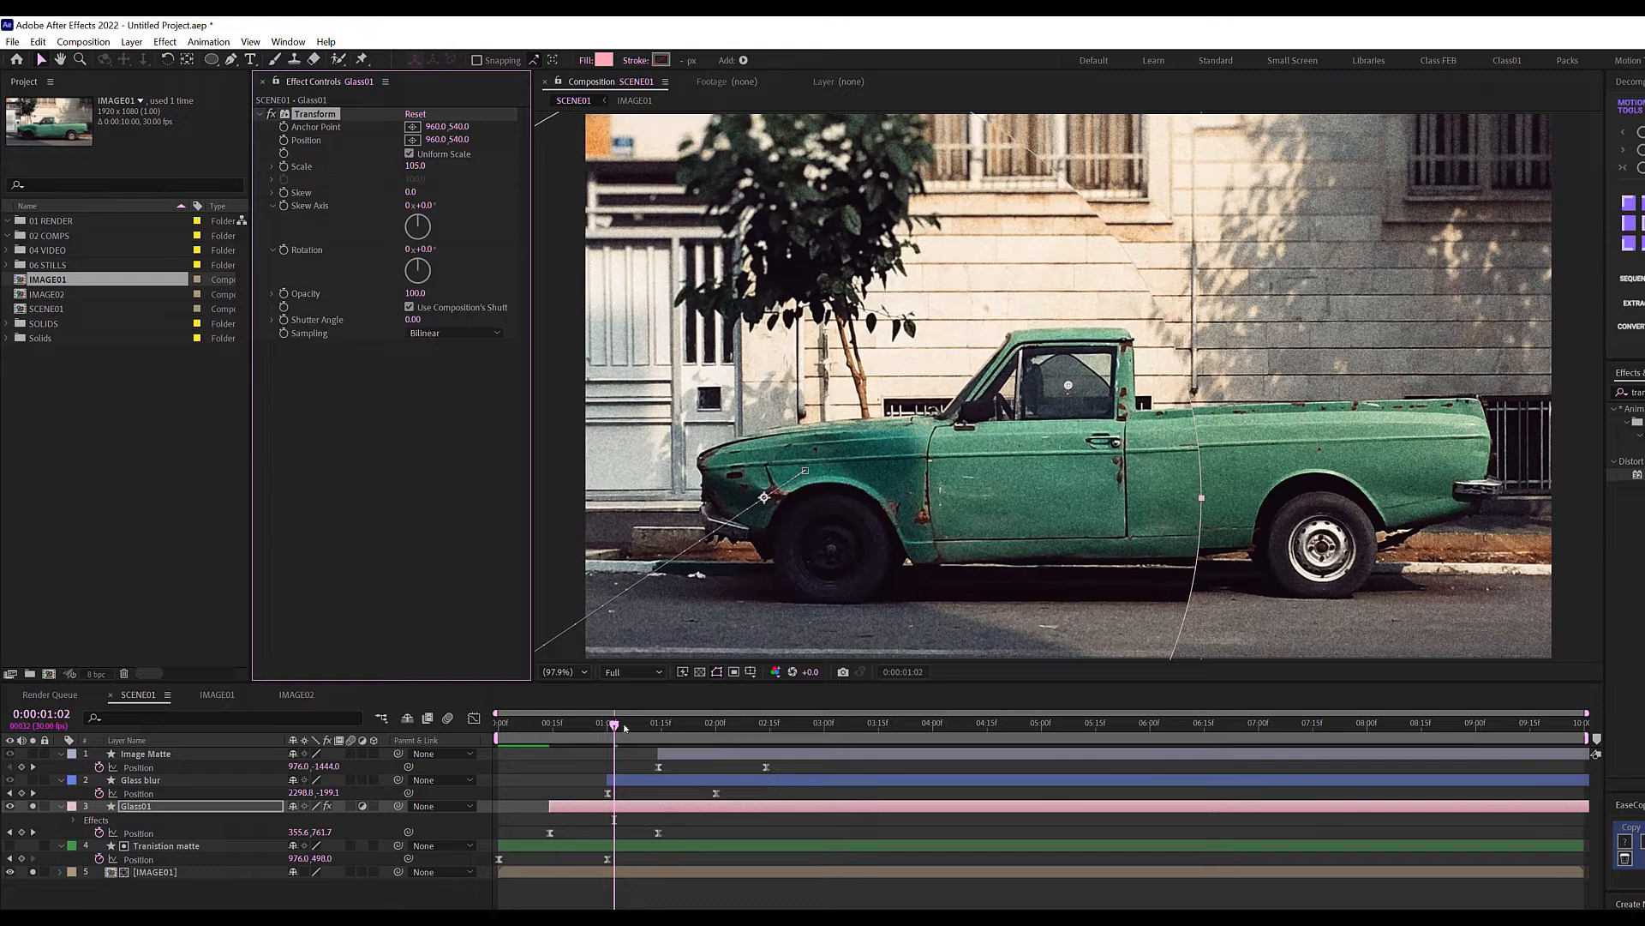
pyautogui.moveTo(625, 727); pyautogui.dragTo(476, 734)
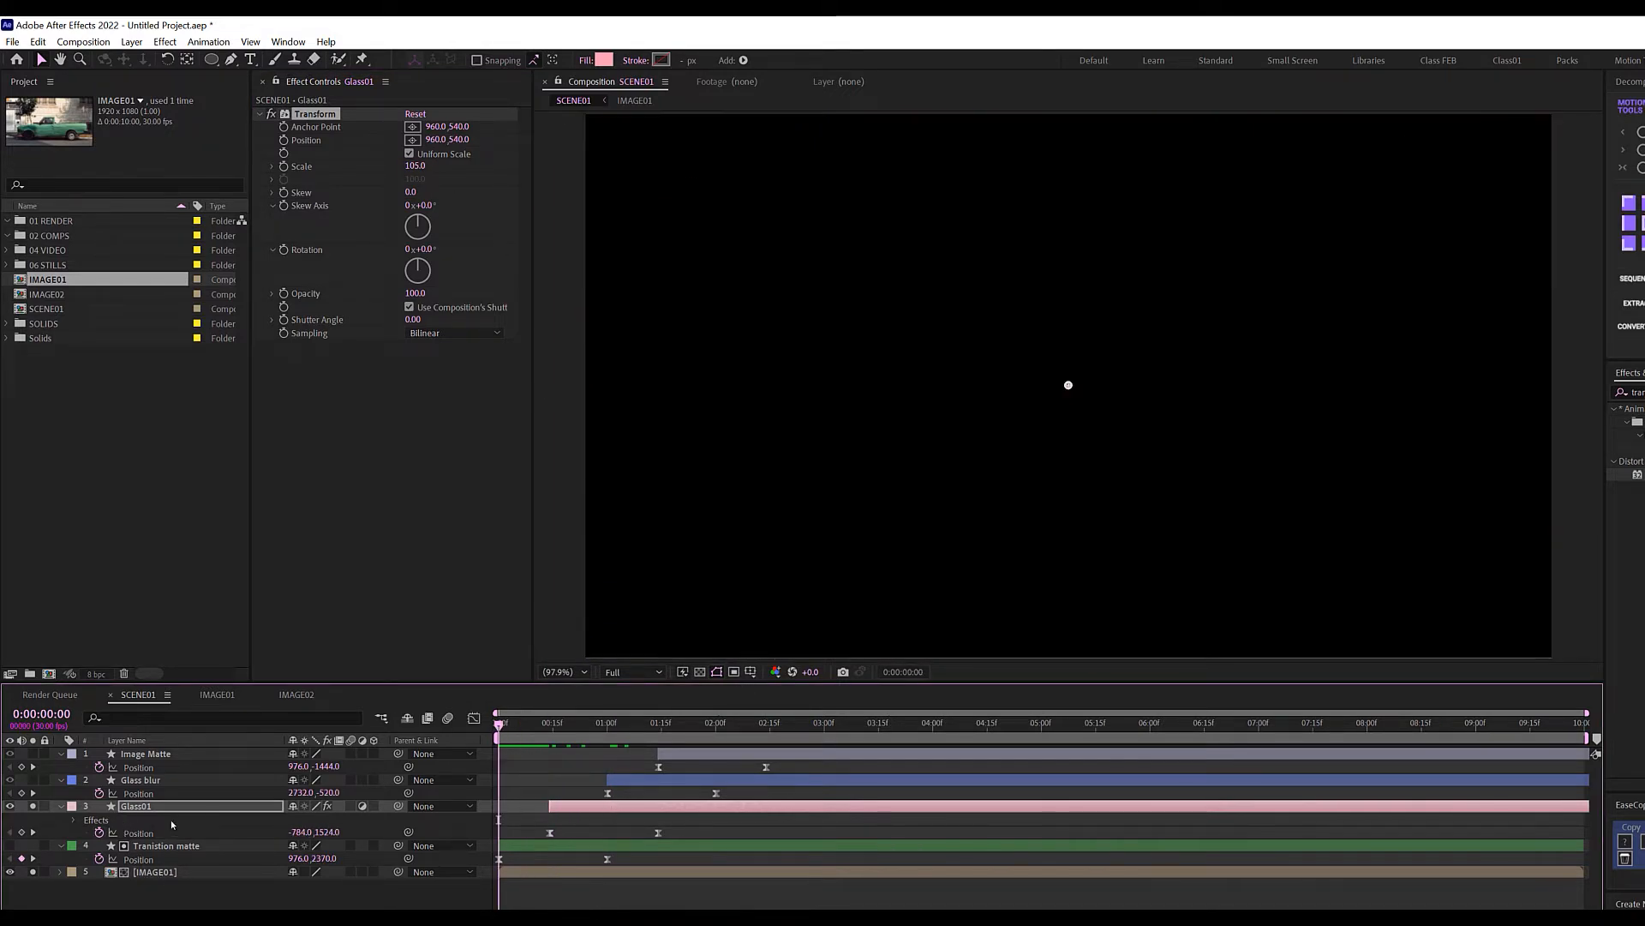
pyautogui.press('space')
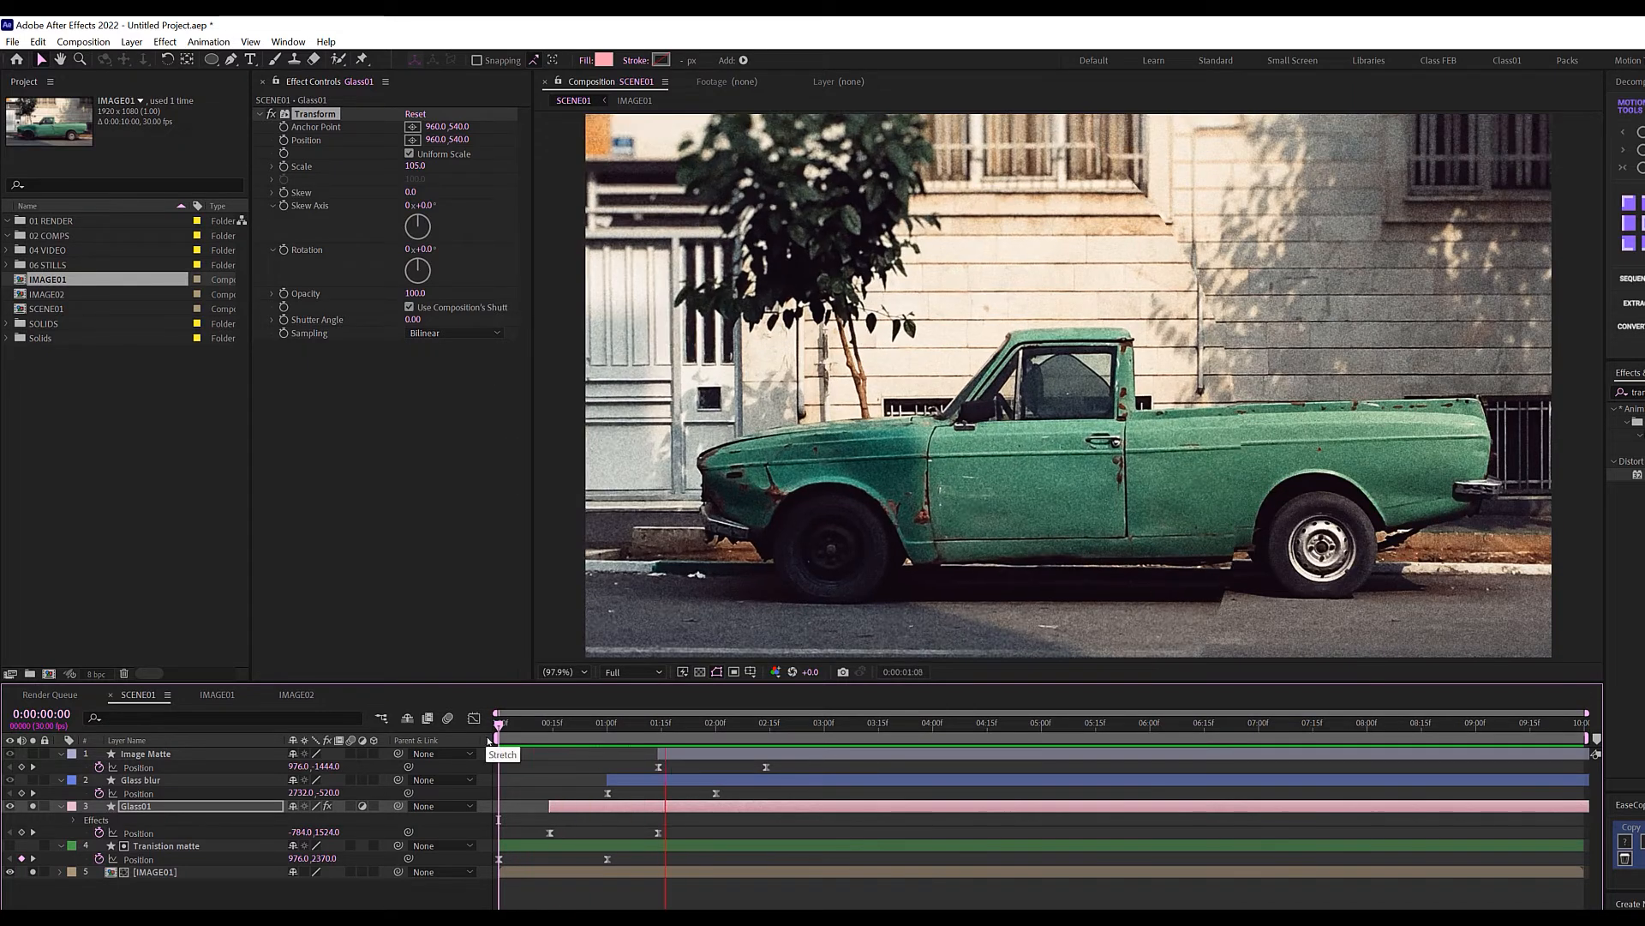
pyautogui.moveTo(599, 731)
pyautogui.mouseDown()
pyautogui.moveTo(628, 733)
pyautogui.moveTo(586, 728)
pyautogui.mouseUp()
pyautogui.hotkey('ctrl', 'Up')
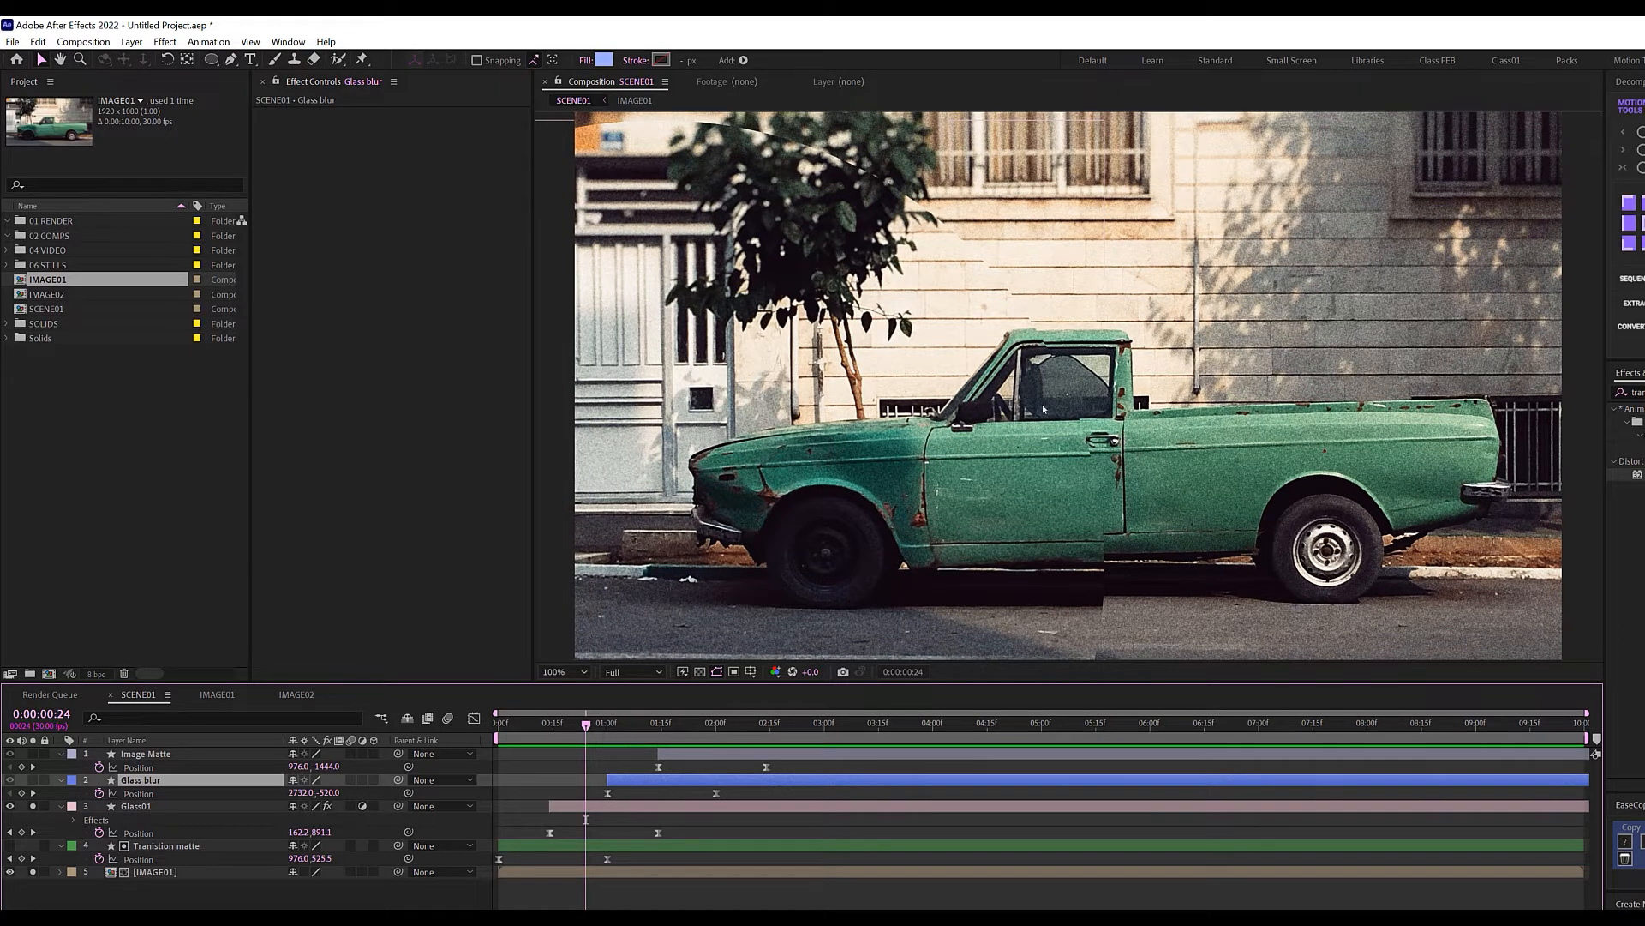
# Fit the composition in the viewer and apply a Tint effect to Glass01.
pyautogui.click(564, 672)
pyautogui.click(582, 705)
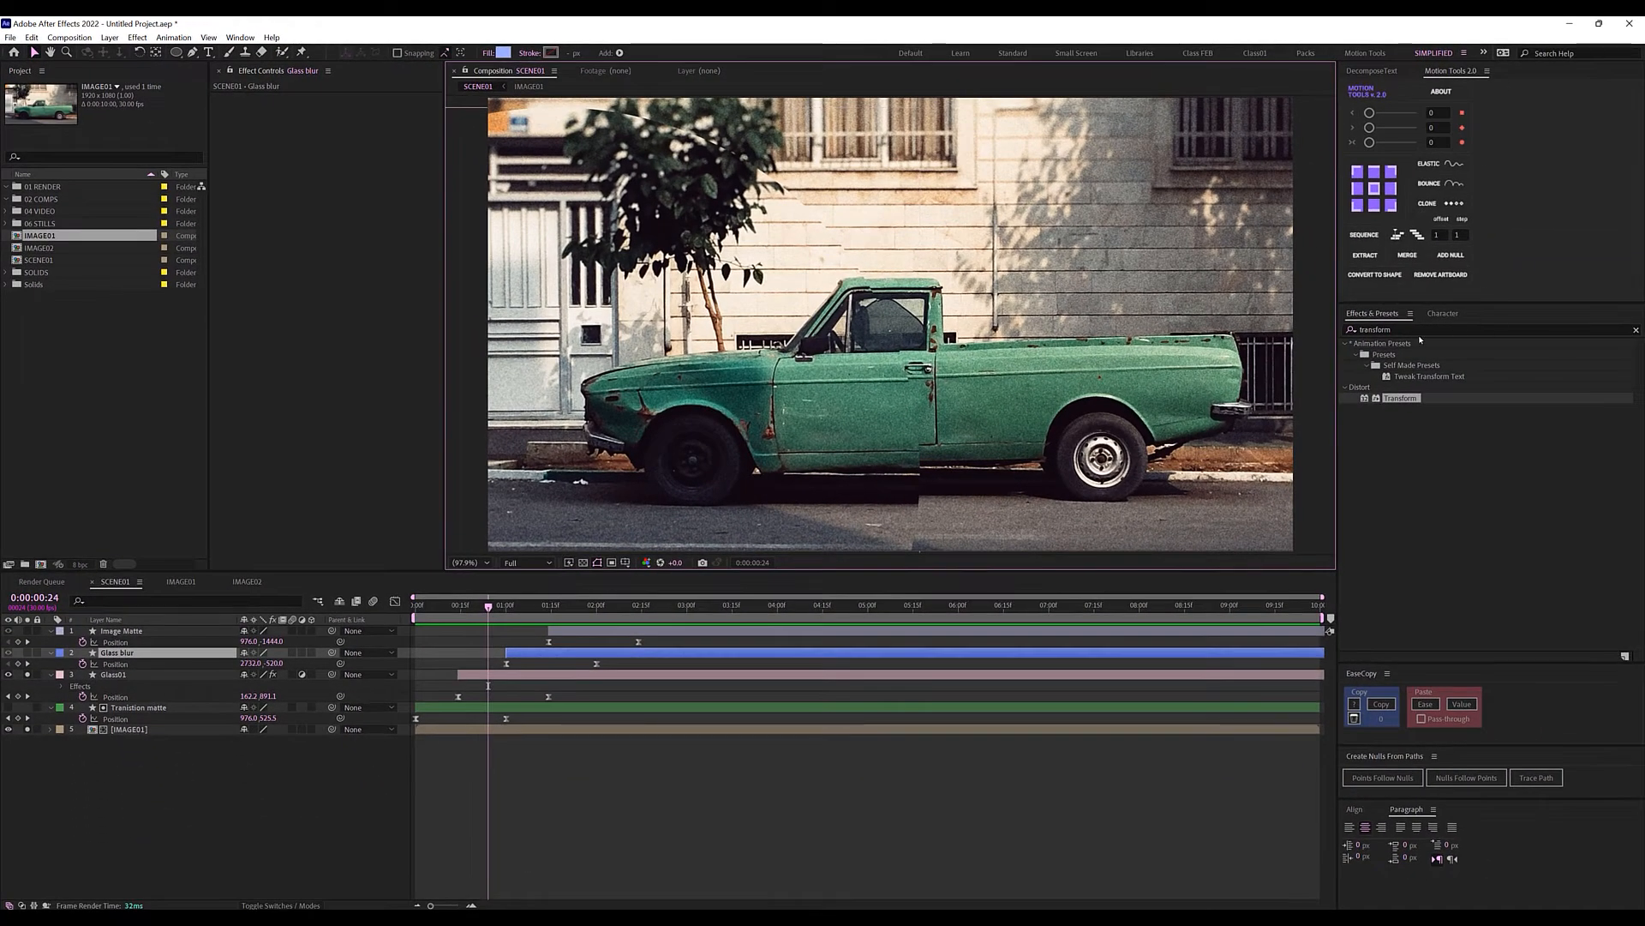
pyautogui.doubleClick(1374, 329)
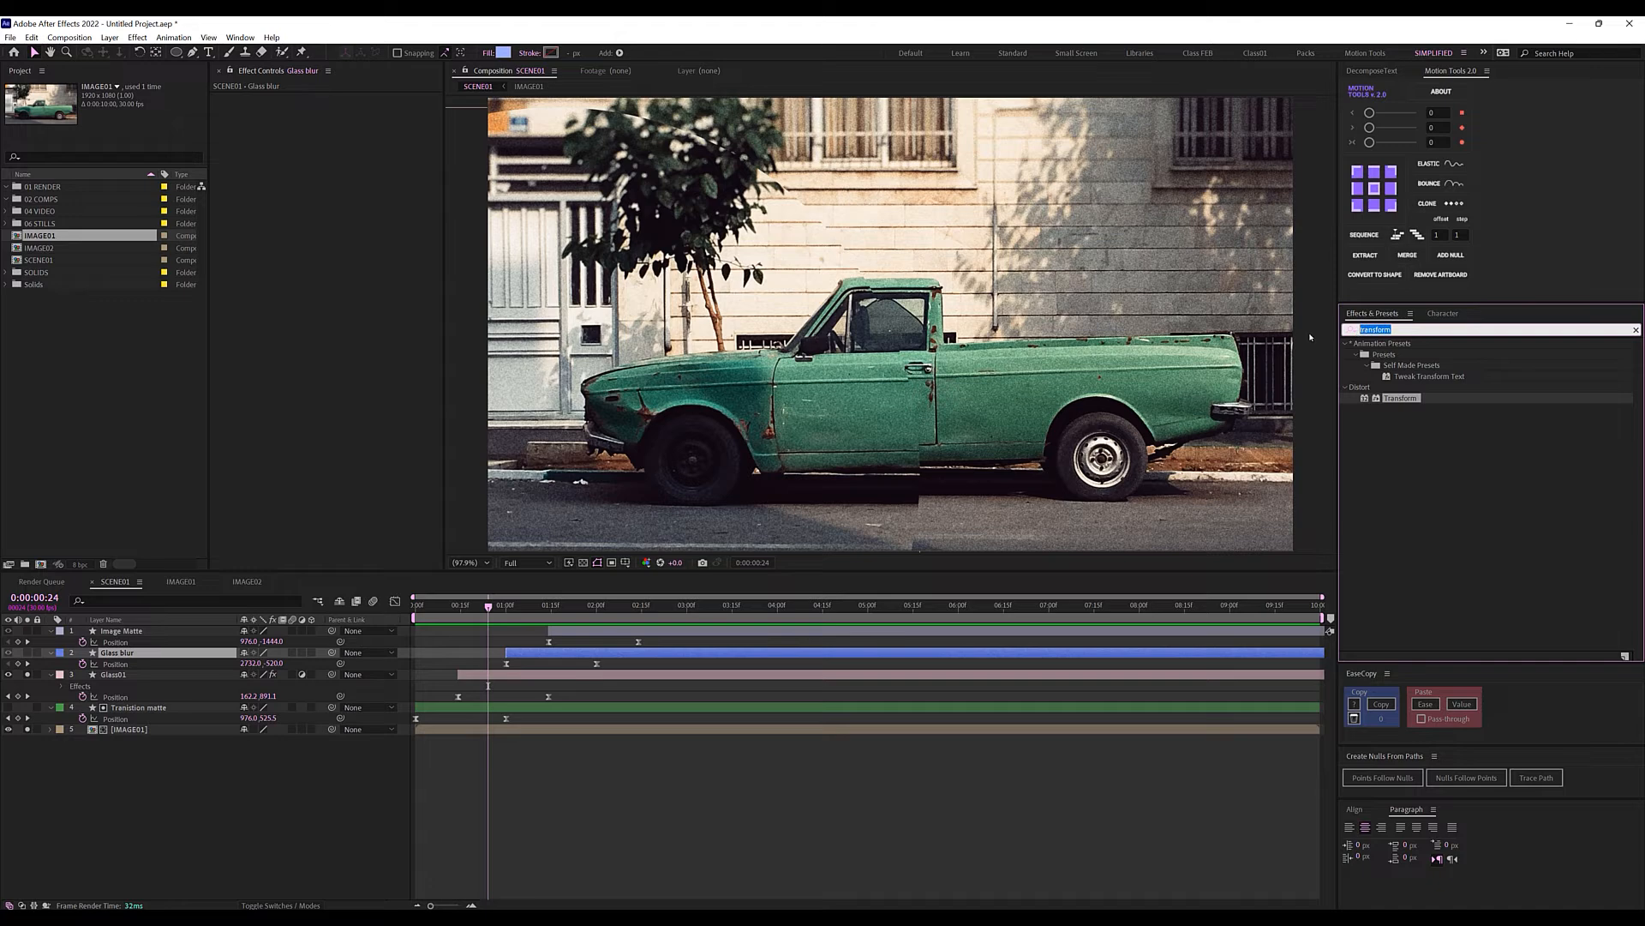
pyautogui.write('tint')
pyautogui.moveTo(1390, 398); pyautogui.dragTo(721, 550)
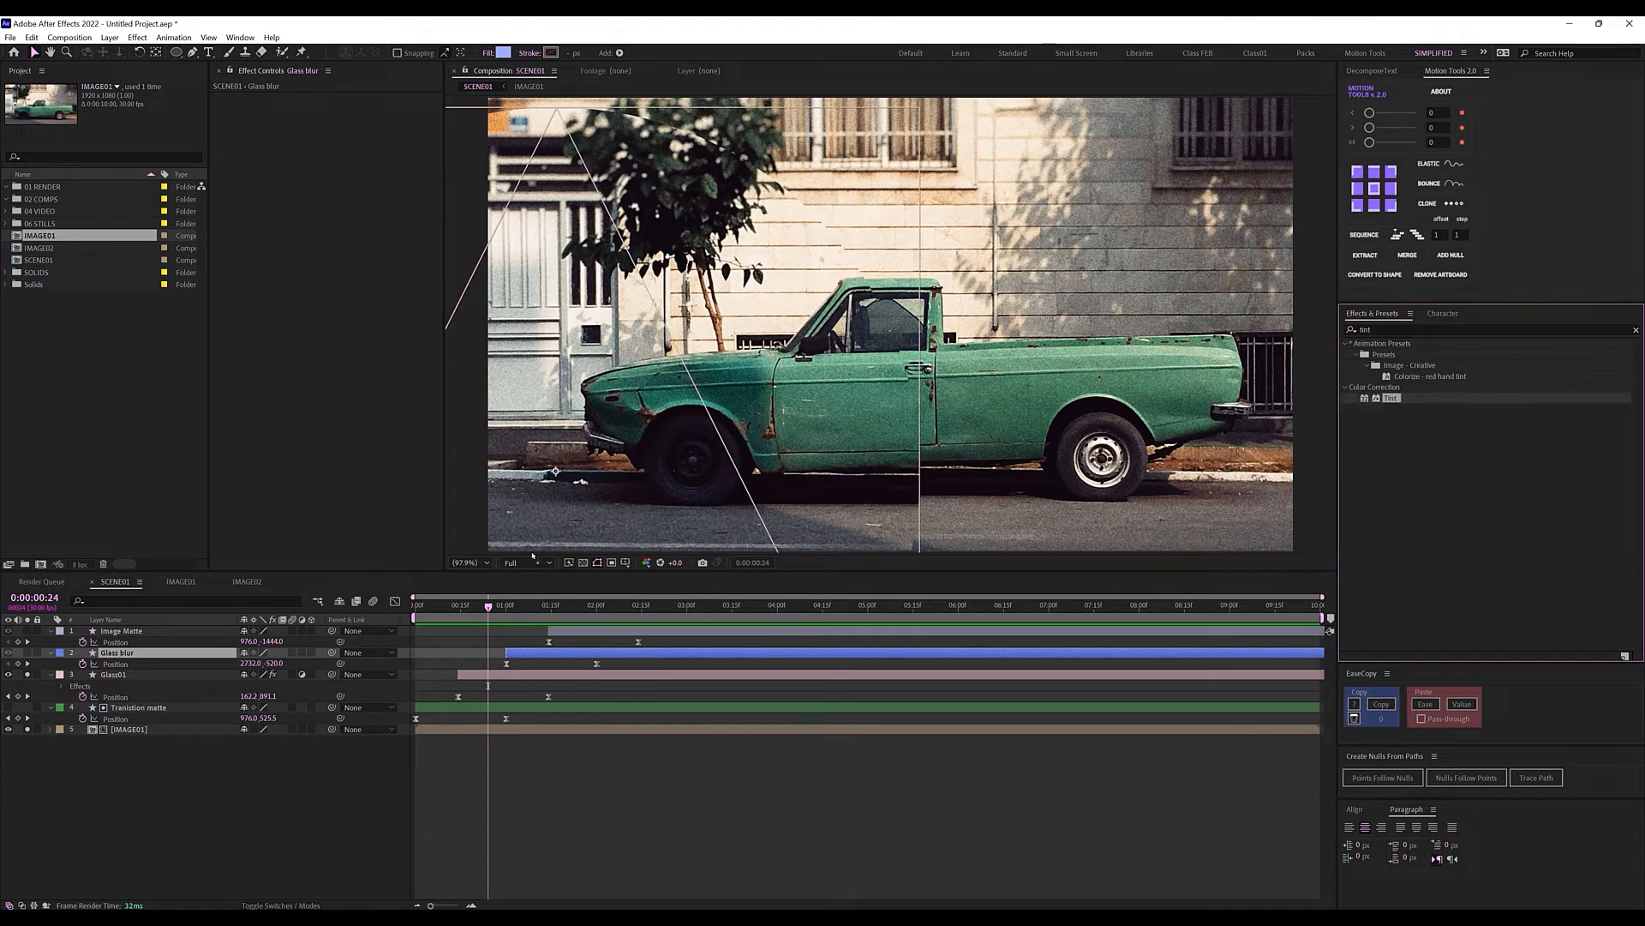
pyautogui.moveTo(532, 555); pyautogui.dragTo(480, 677)
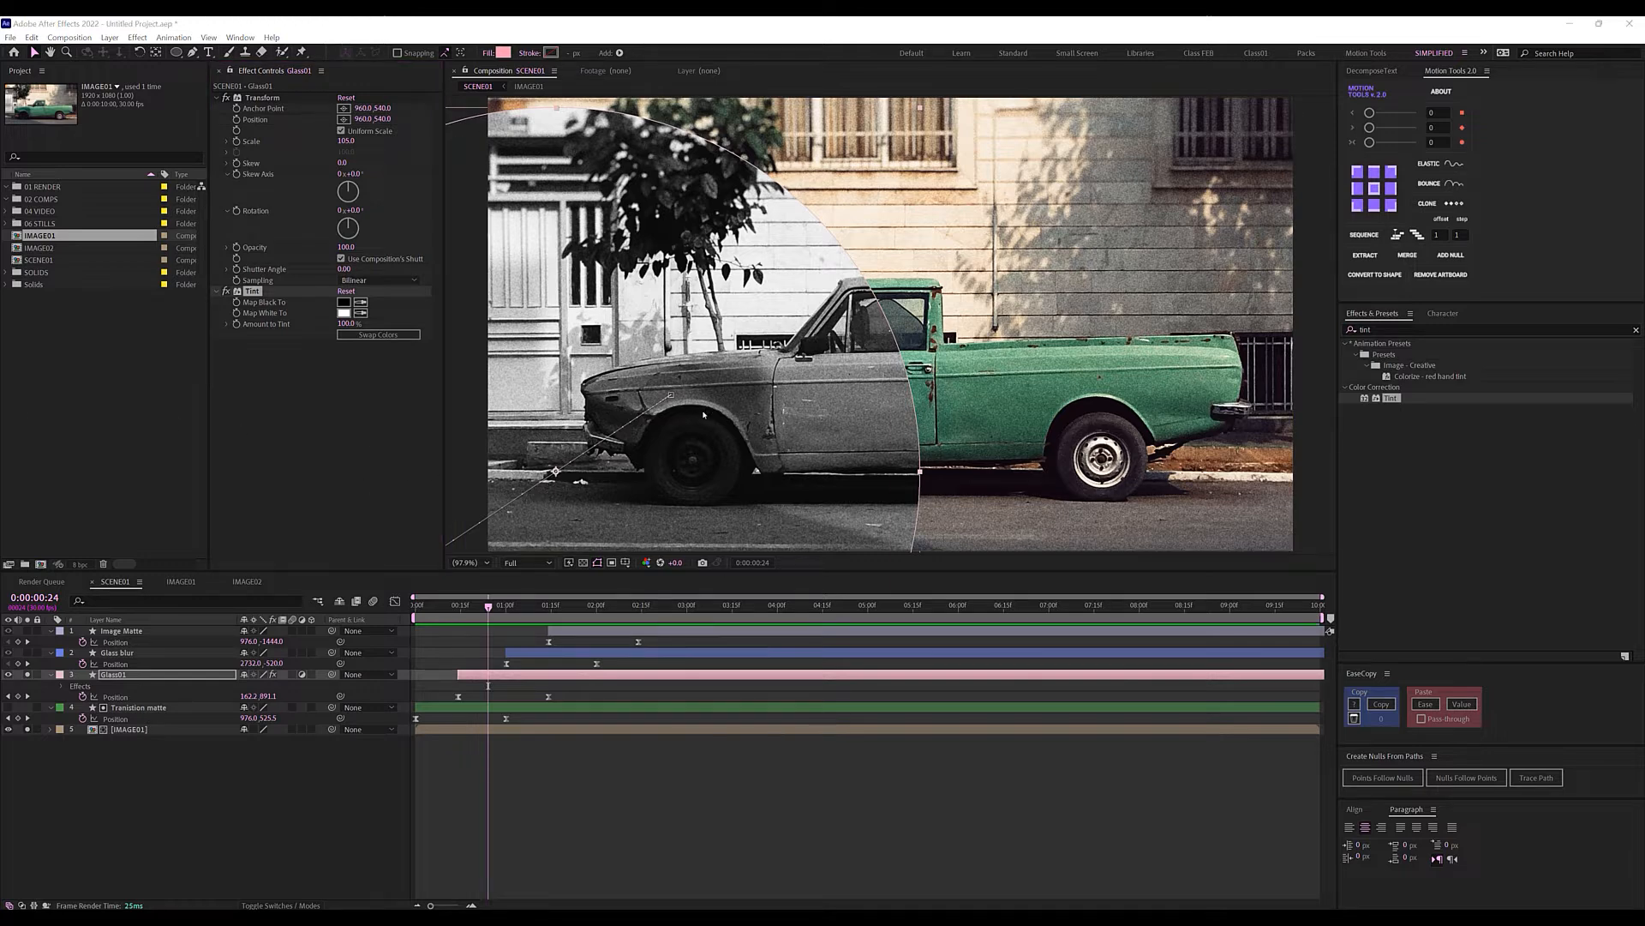
pyautogui.click(520, 746)
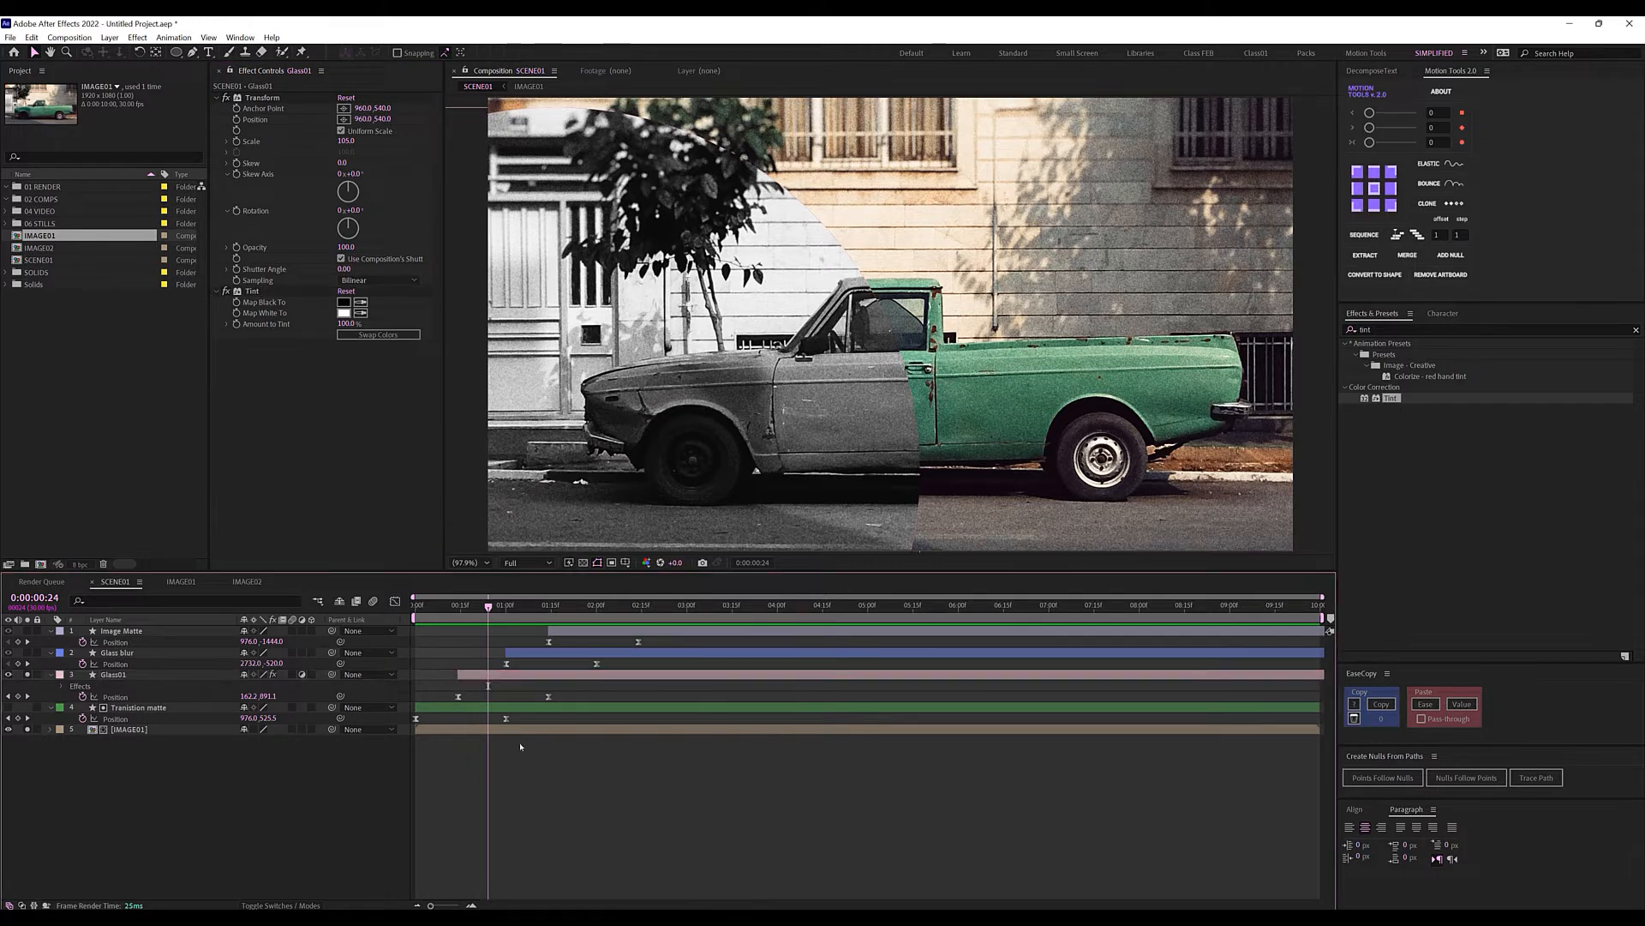
# Copy Glass01's Transform effect onto Glass blur and make Glass blur an adjustment layer.
pyautogui.click(120, 654)
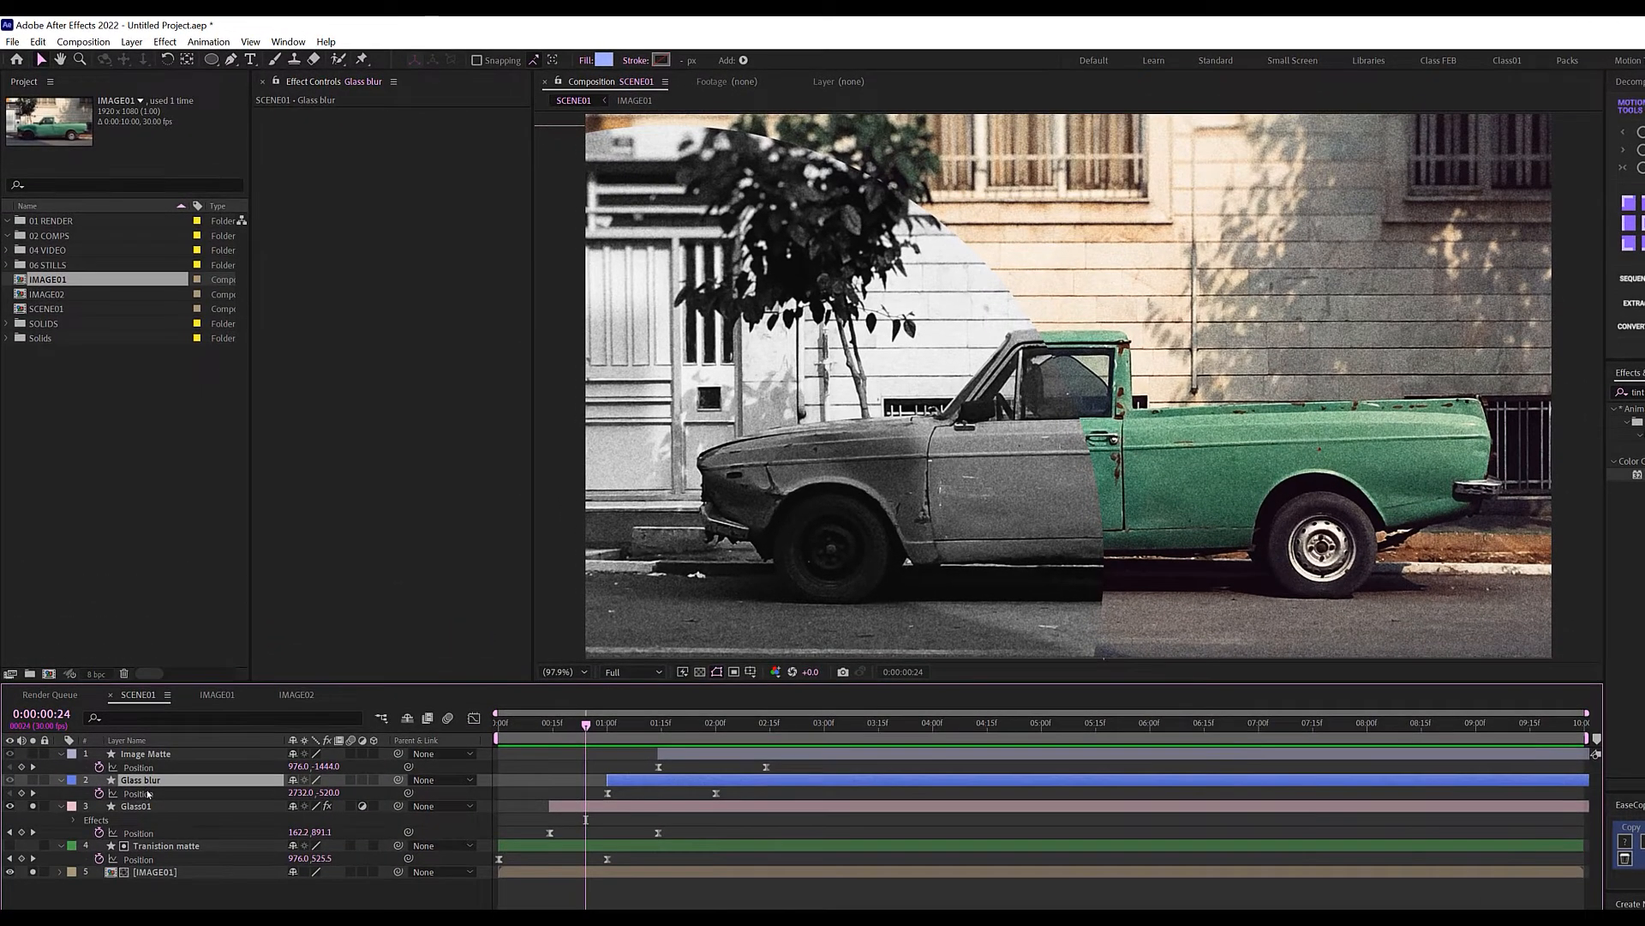
pyautogui.click(137, 807)
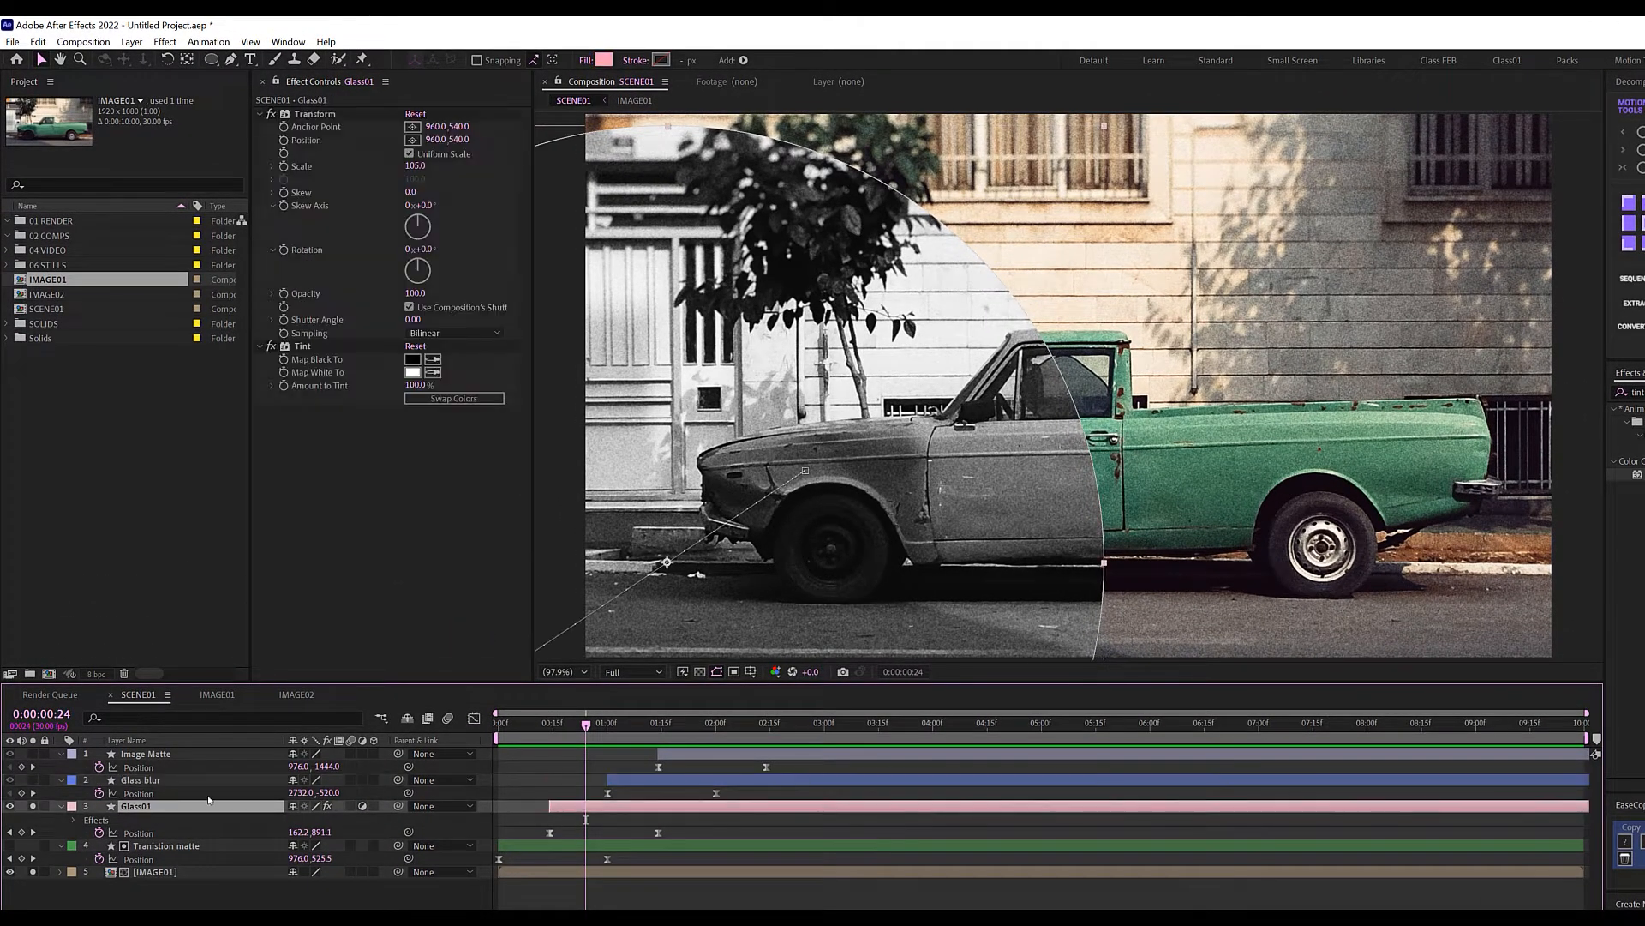
pyautogui.click(306, 117)
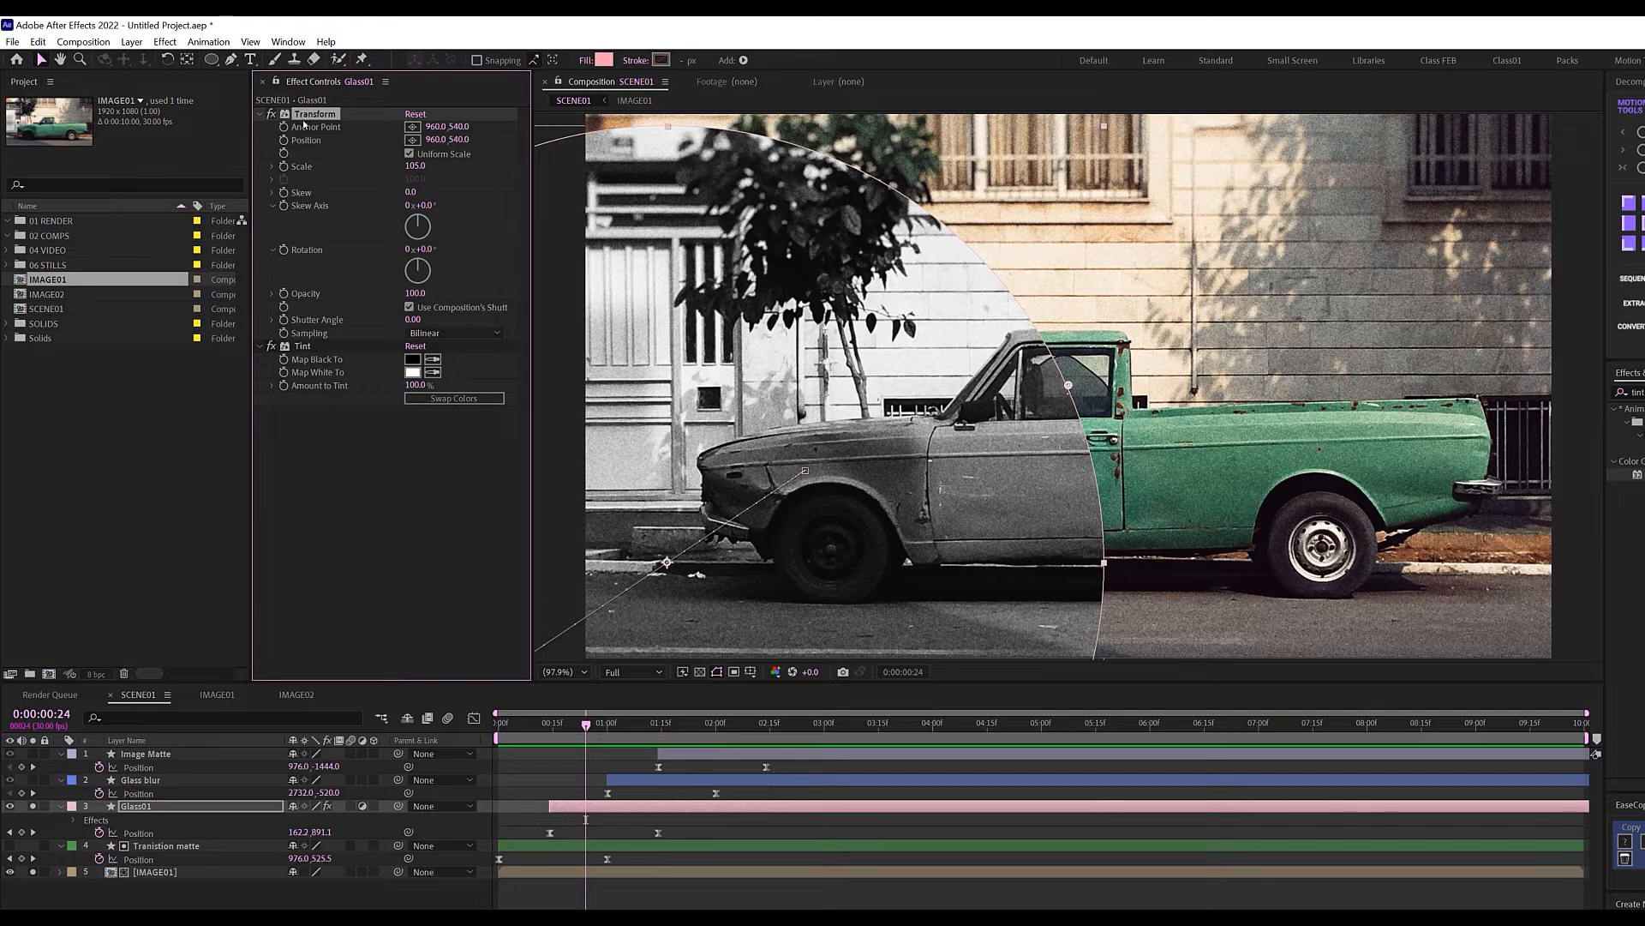
pyautogui.click(163, 782)
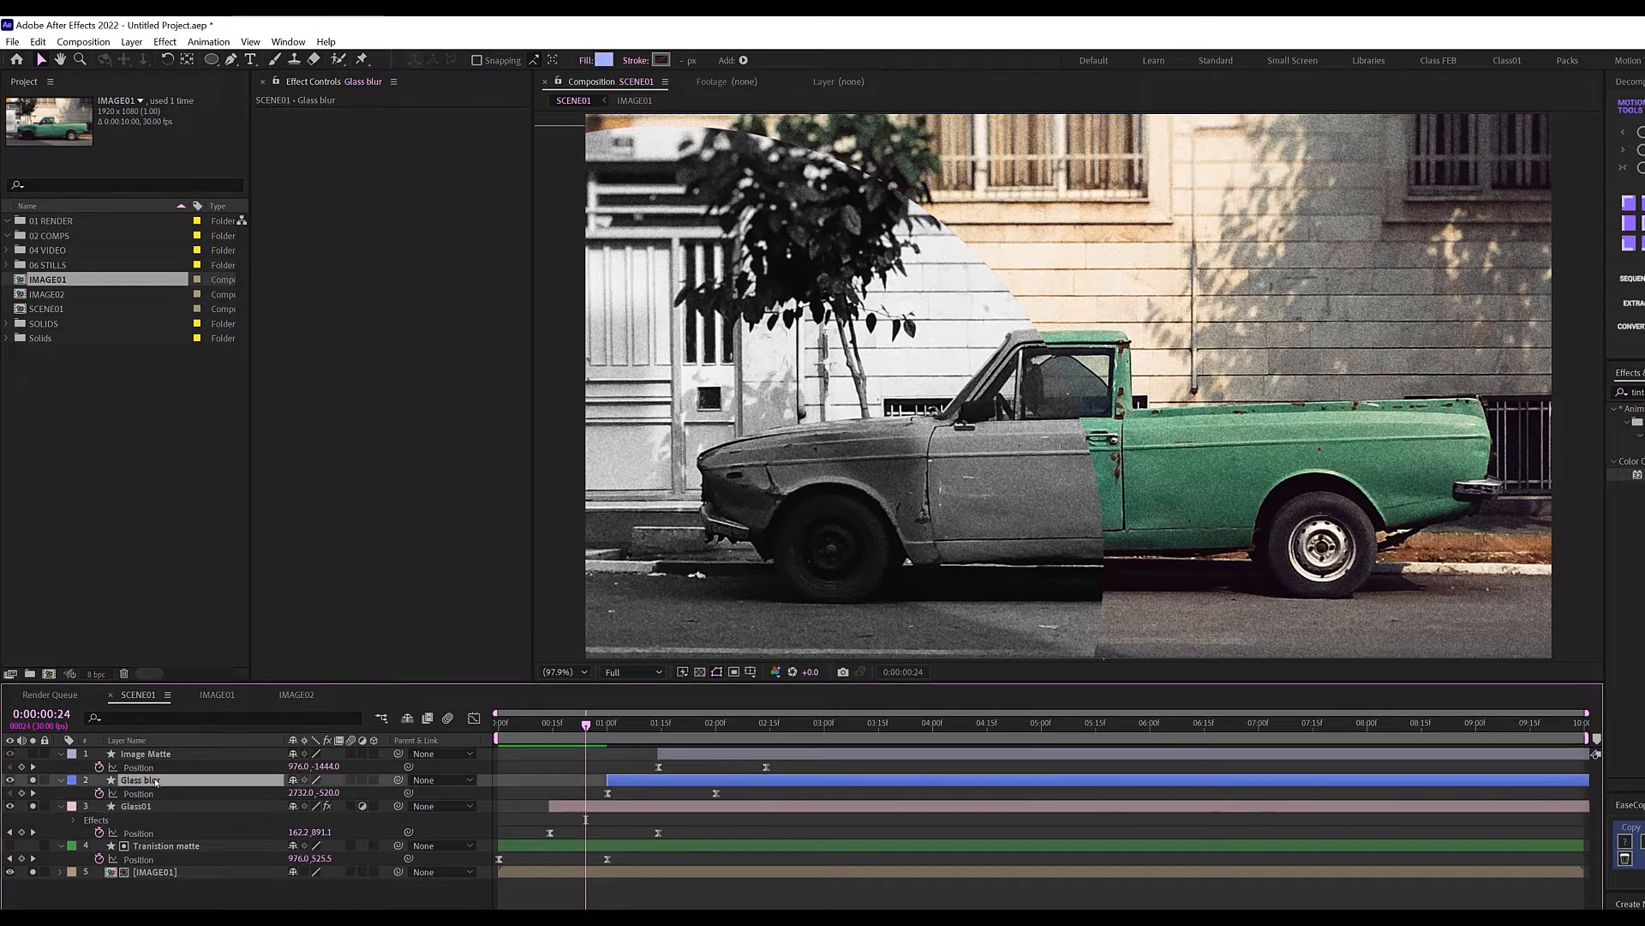
pyautogui.click(371, 332)
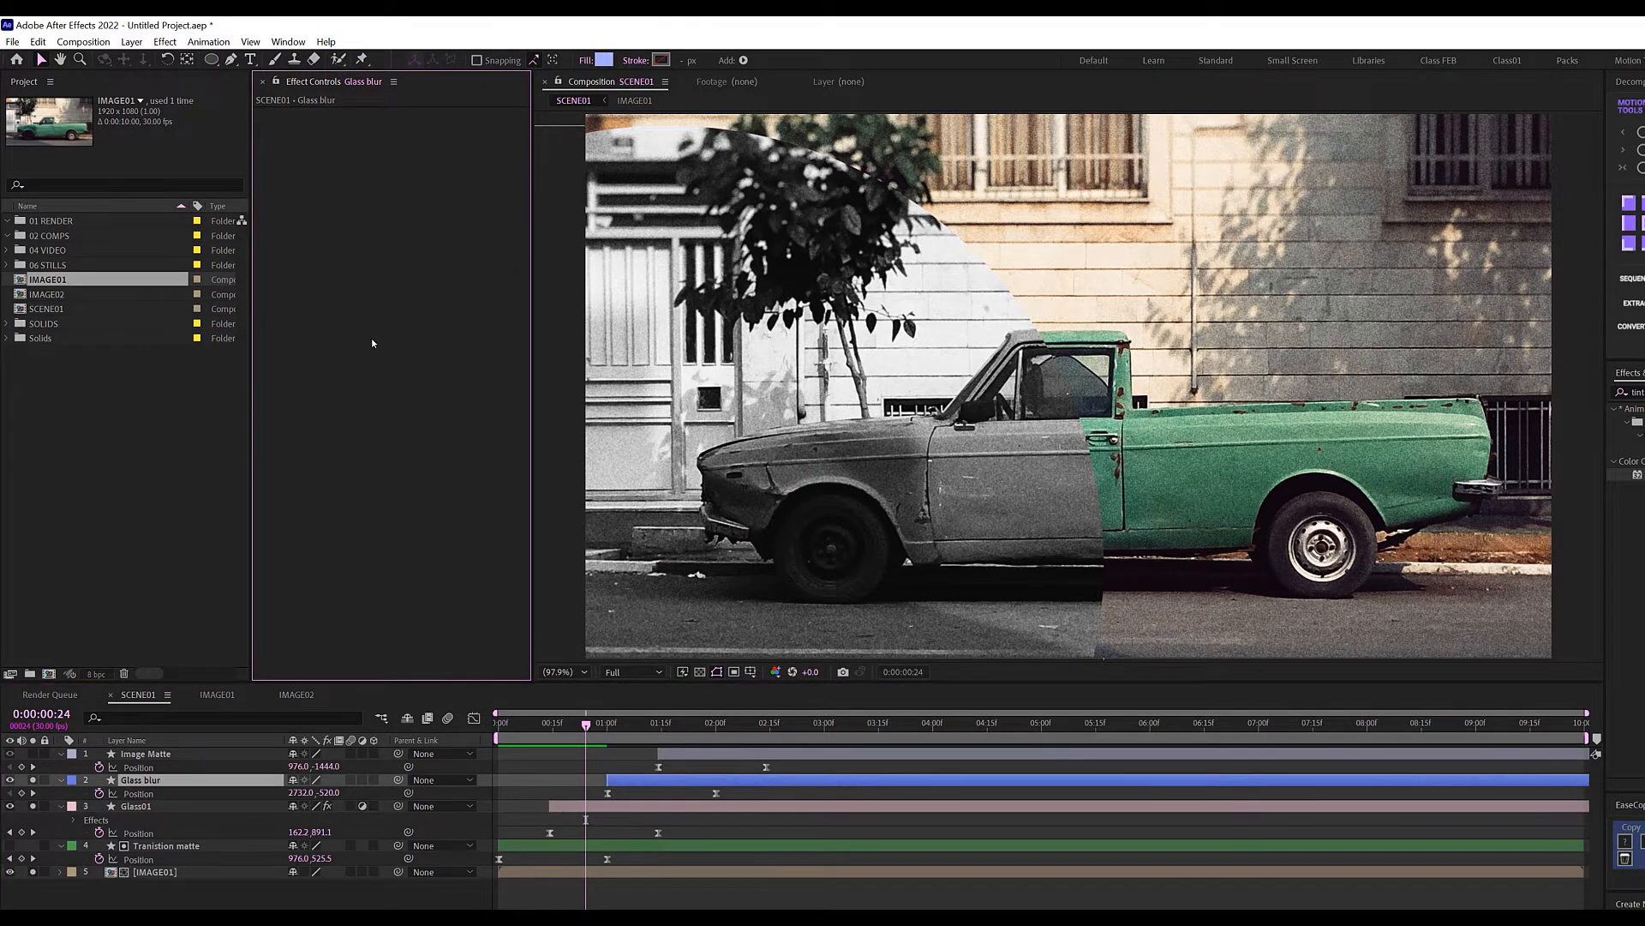
pyautogui.hotkey('ctrl', 'v')
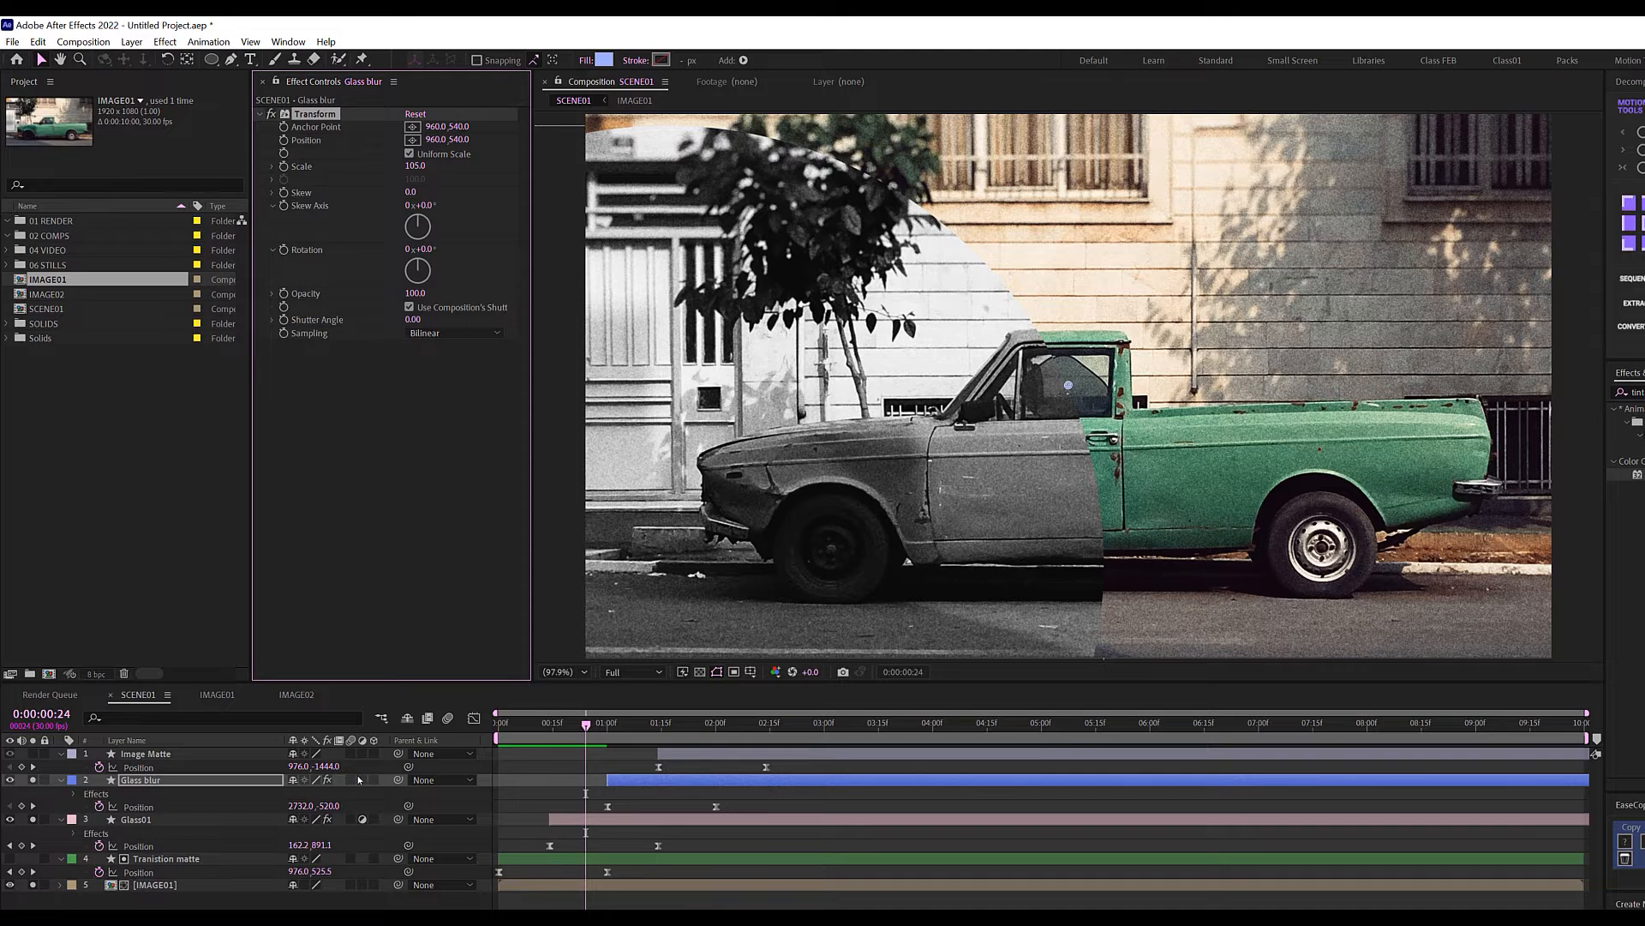
pyautogui.click(362, 778)
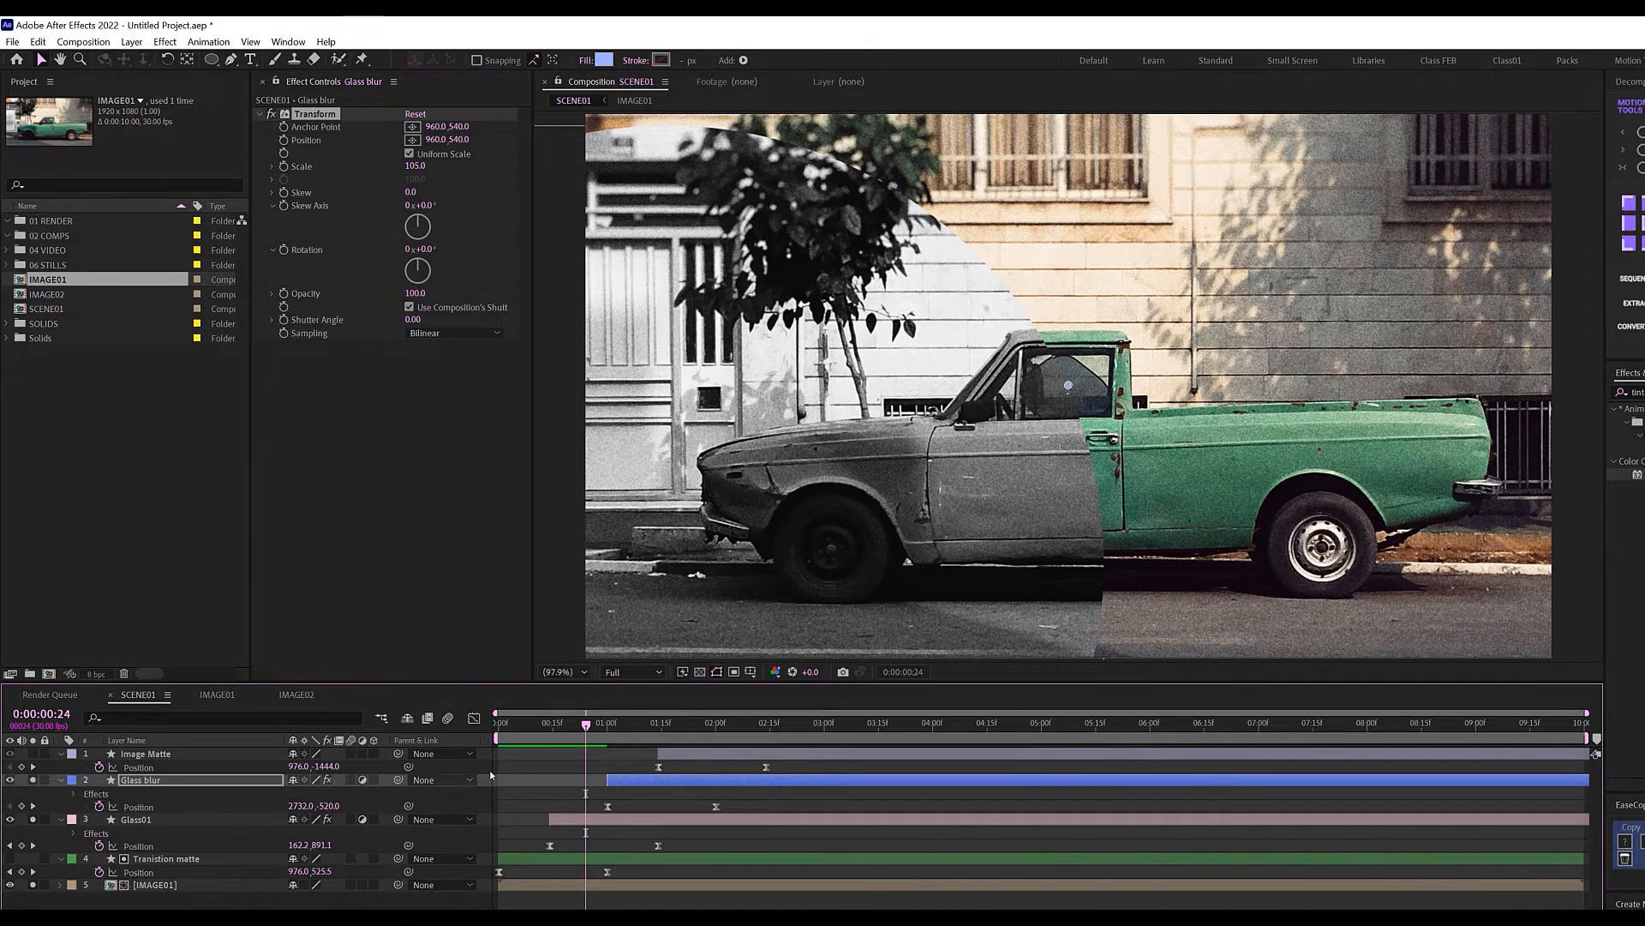
# Make Glass blur affect the layers below, then take Glass01's Tint effect for Glass blur.
pyautogui.click(590, 724)
pyautogui.moveTo(593, 729); pyautogui.dragTo(666, 739)
pyautogui.press('F2')
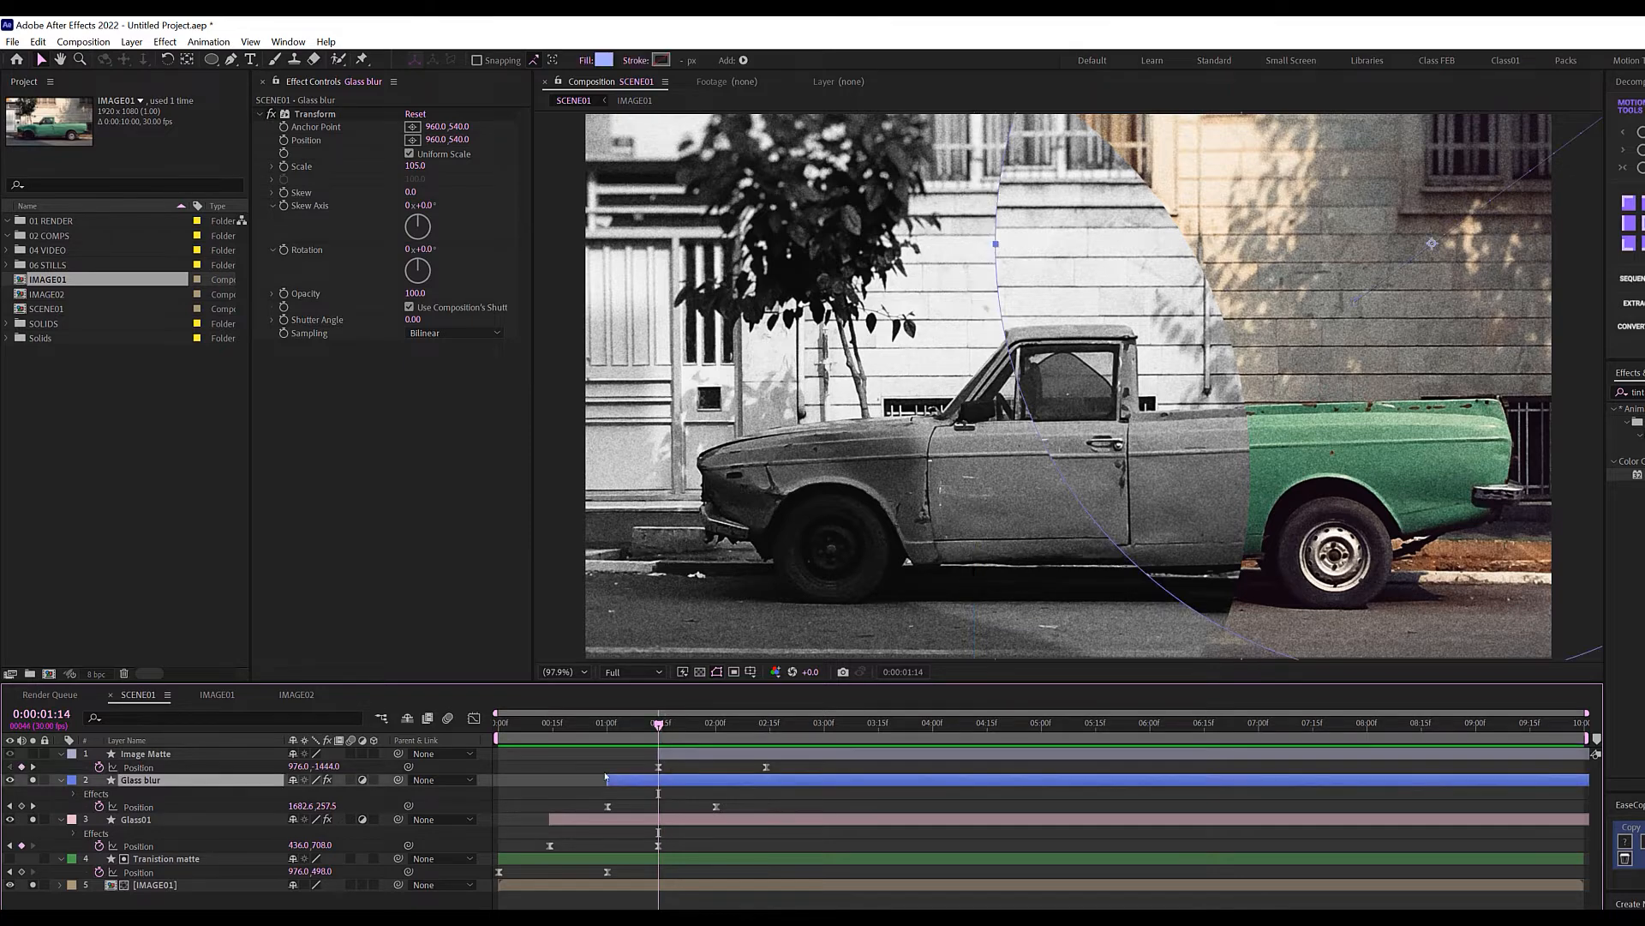
pyautogui.click(140, 819)
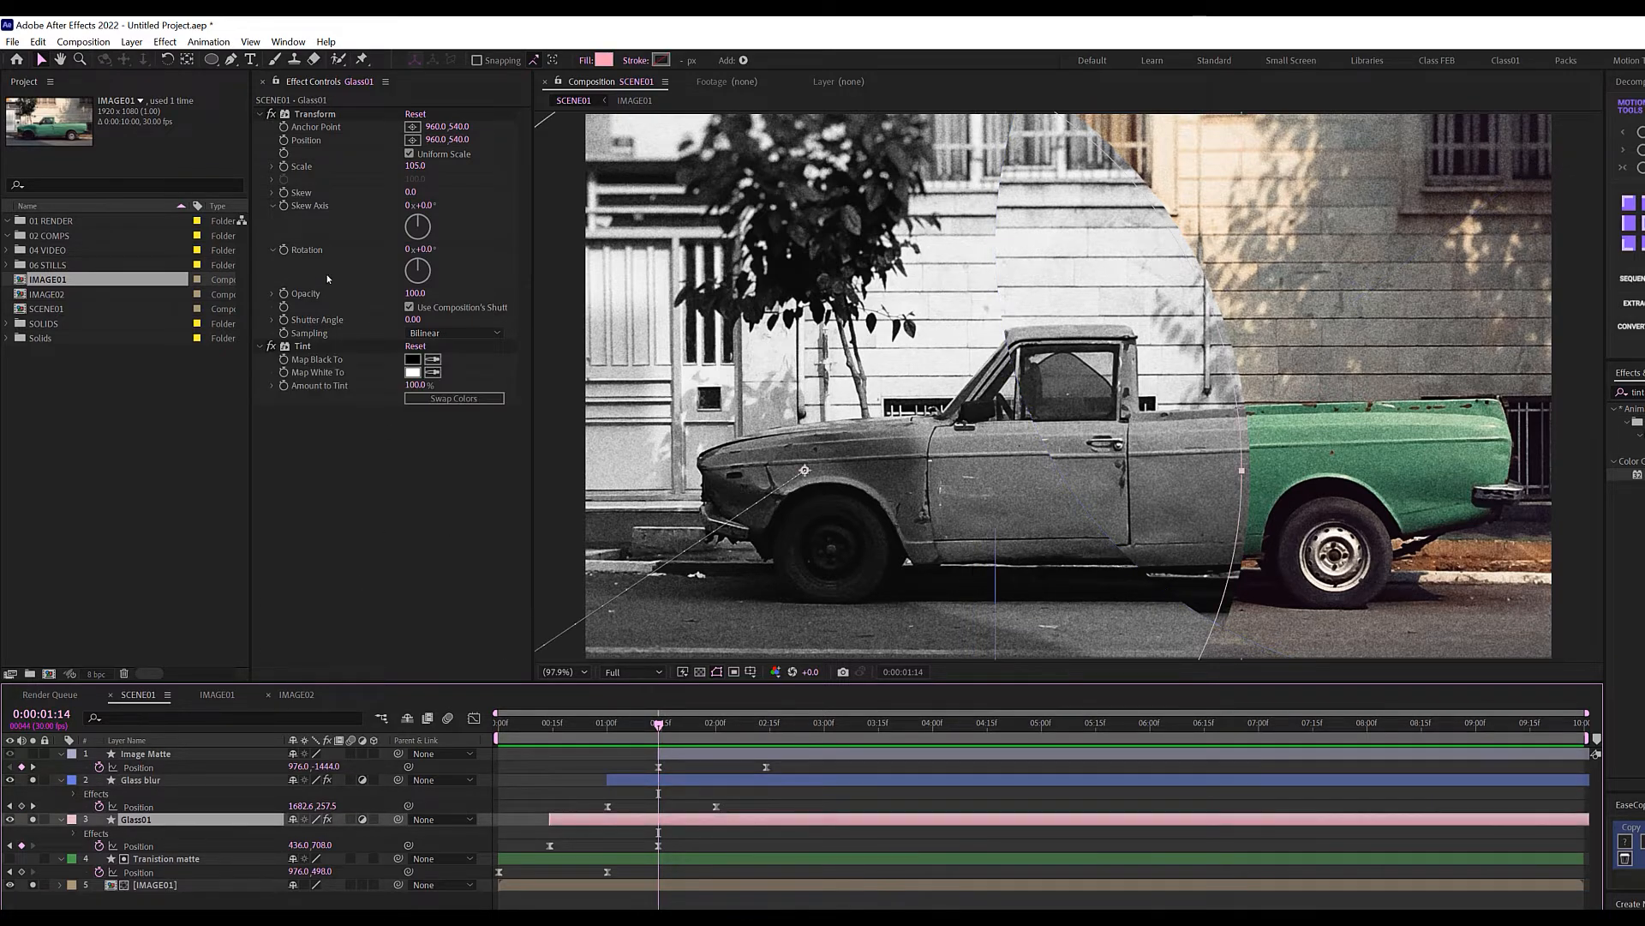
pyautogui.click(302, 348)
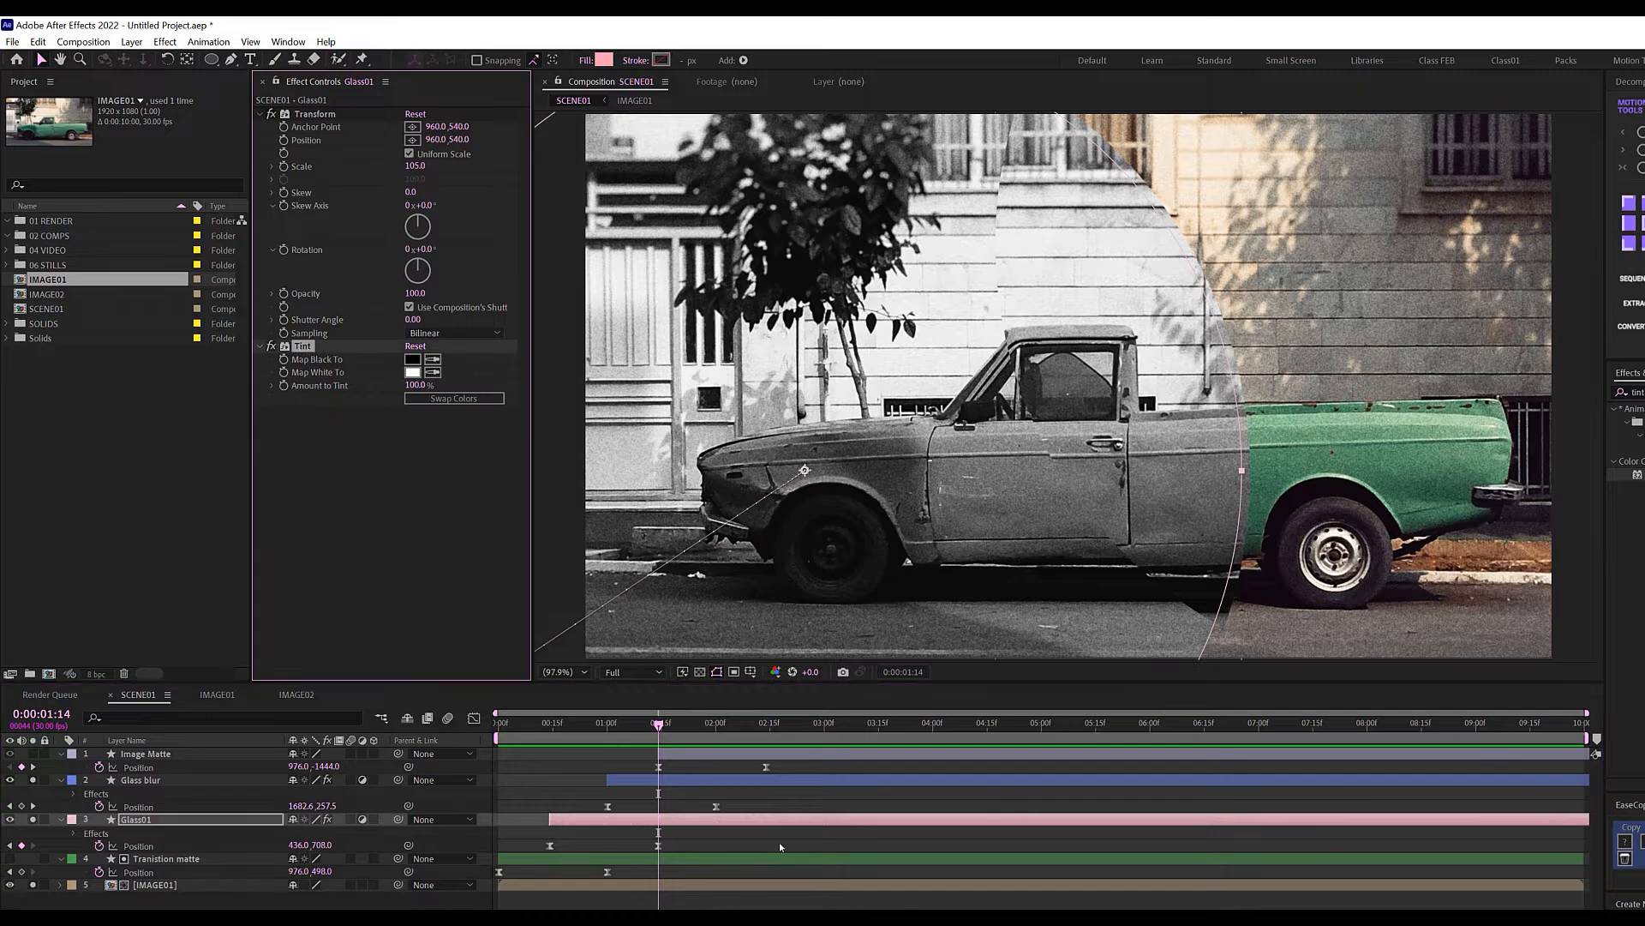
pyautogui.click(658, 784)
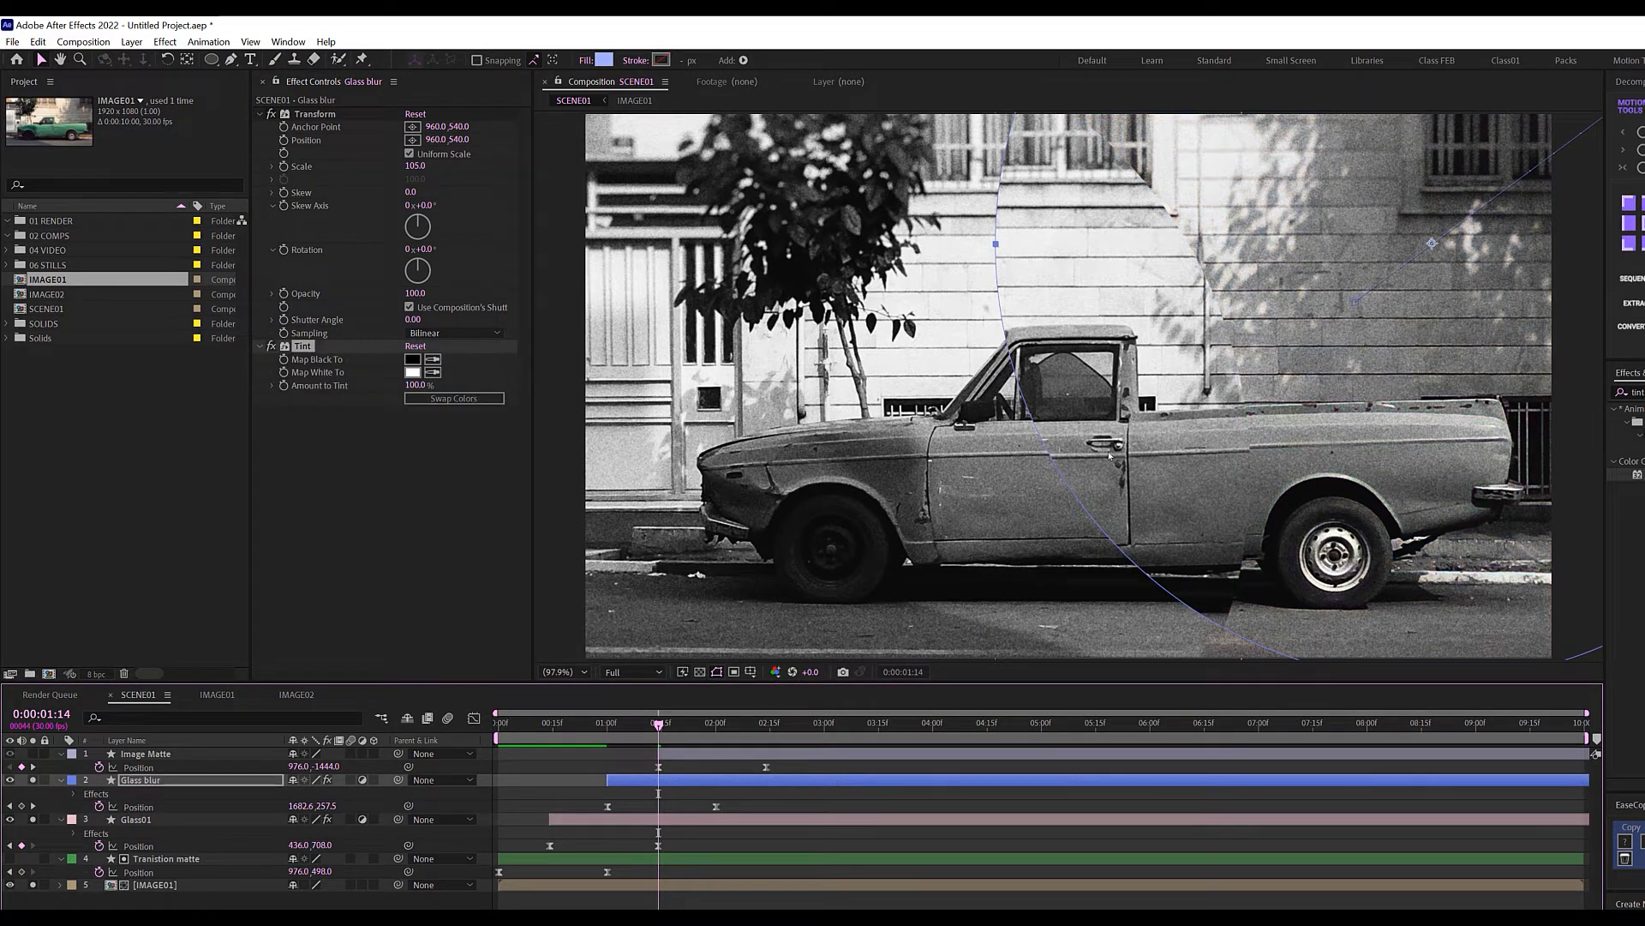
# Set the Tint's Map White To colour to a pale cream.
pyautogui.click(413, 372)
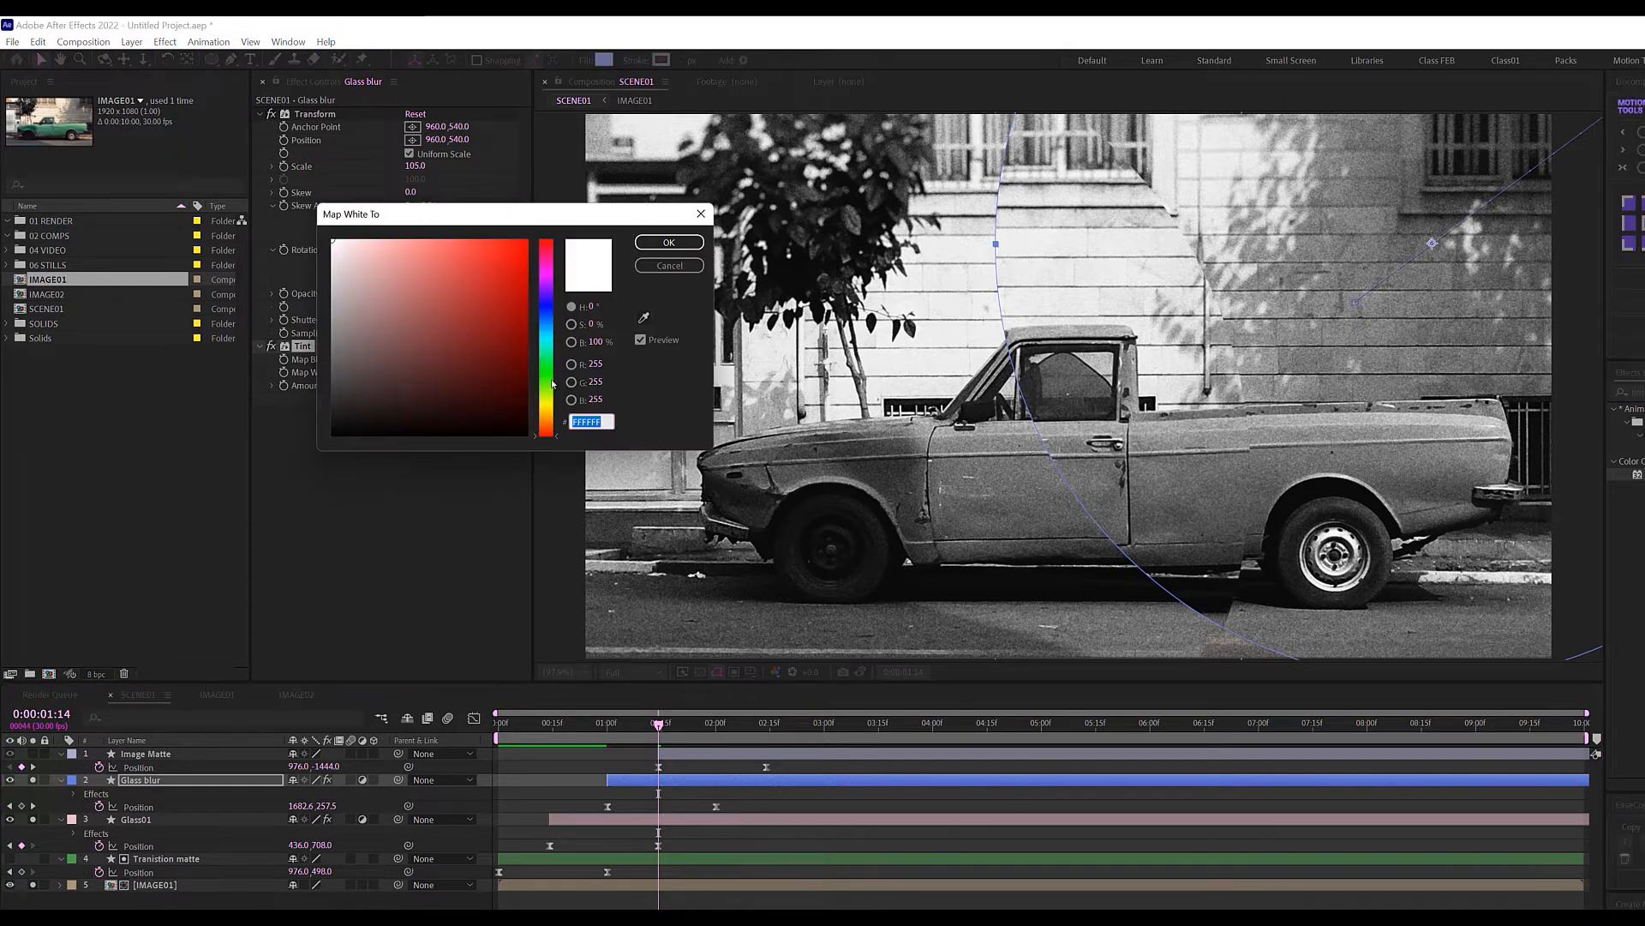
pyautogui.click(547, 410)
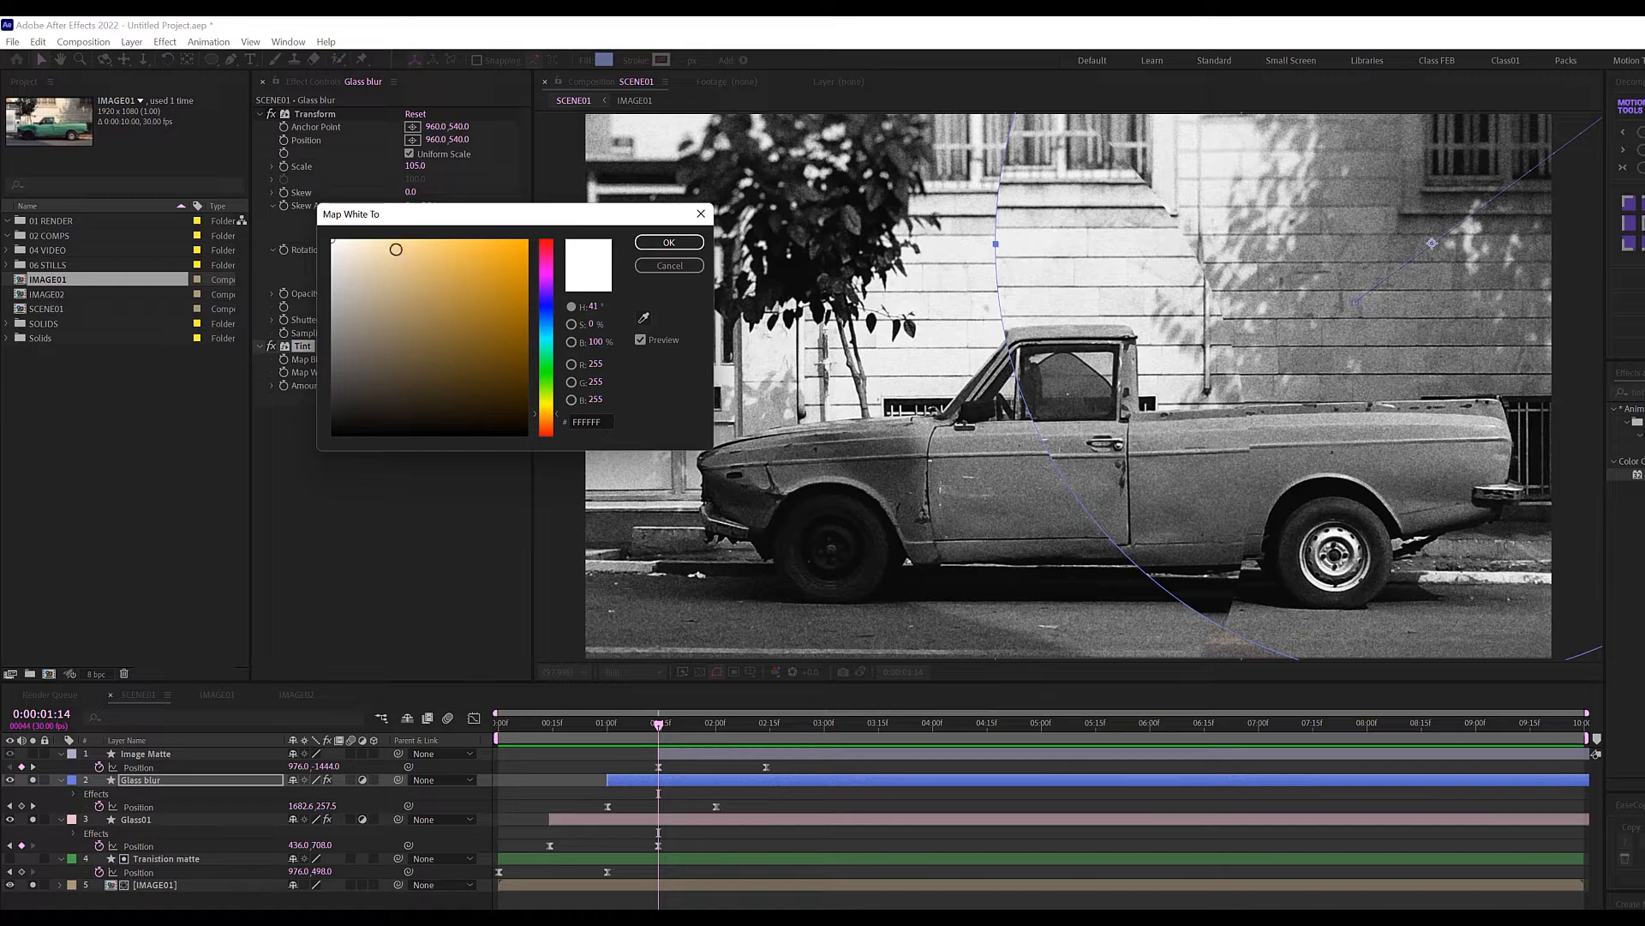
pyautogui.click(387, 236)
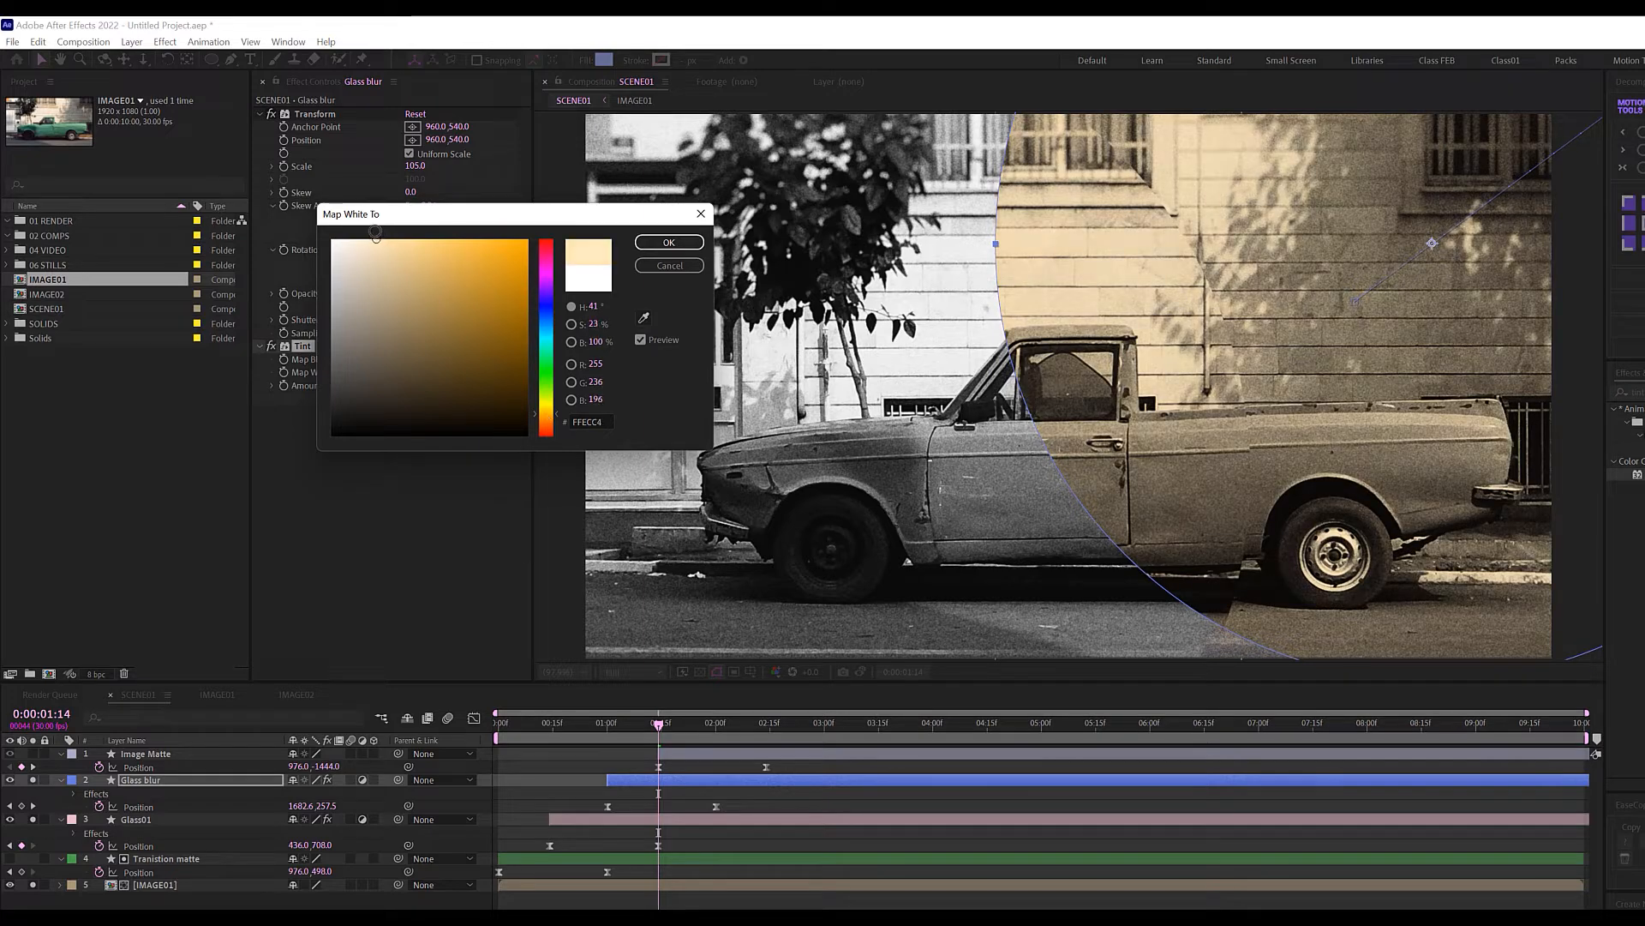
pyautogui.moveTo(376, 232); pyautogui.dragTo(371, 230)
pyautogui.click(666, 241)
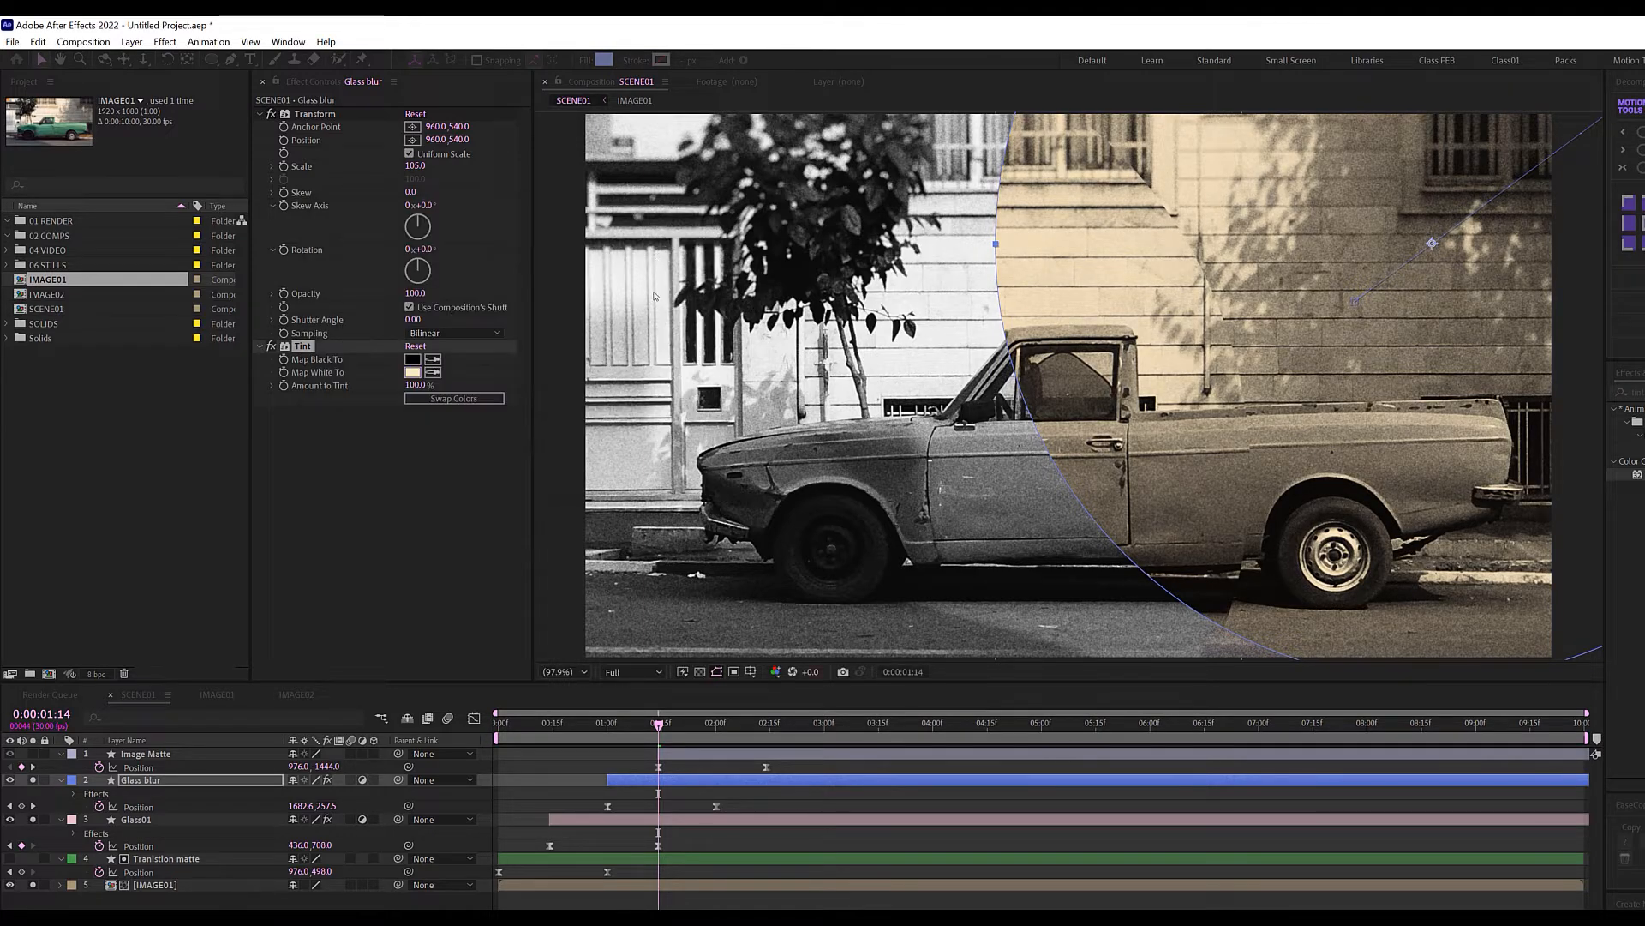
# Set Map Black To to a very dark navy (000218) and toggle the Tint to compare.
pyautogui.click(414, 359)
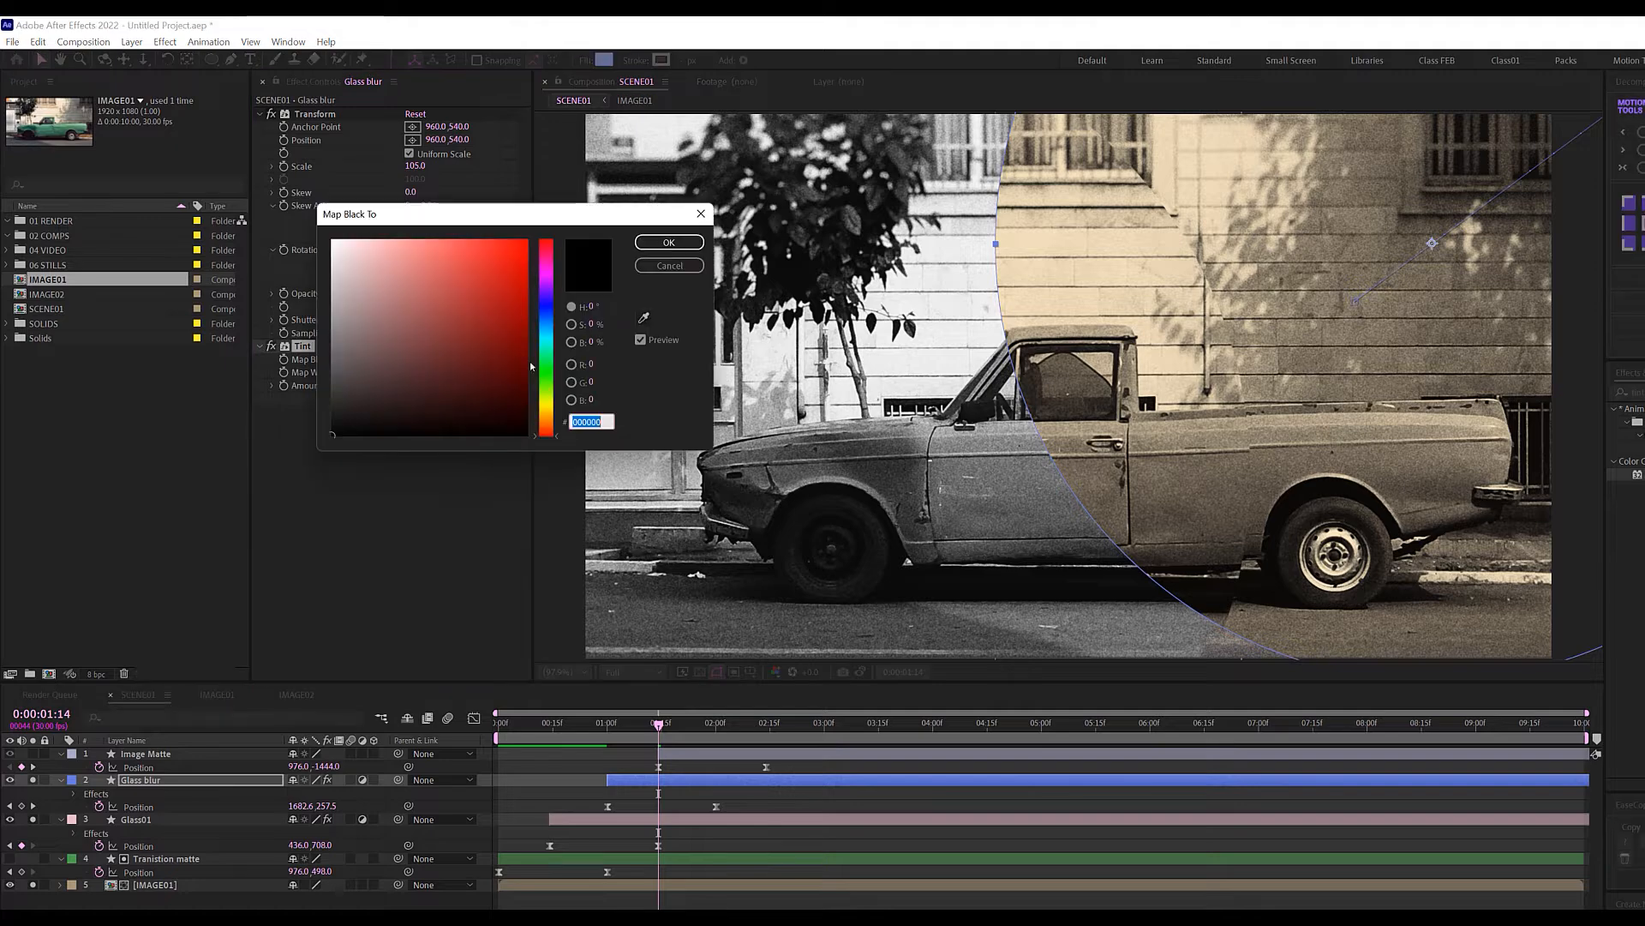
pyautogui.click(547, 304)
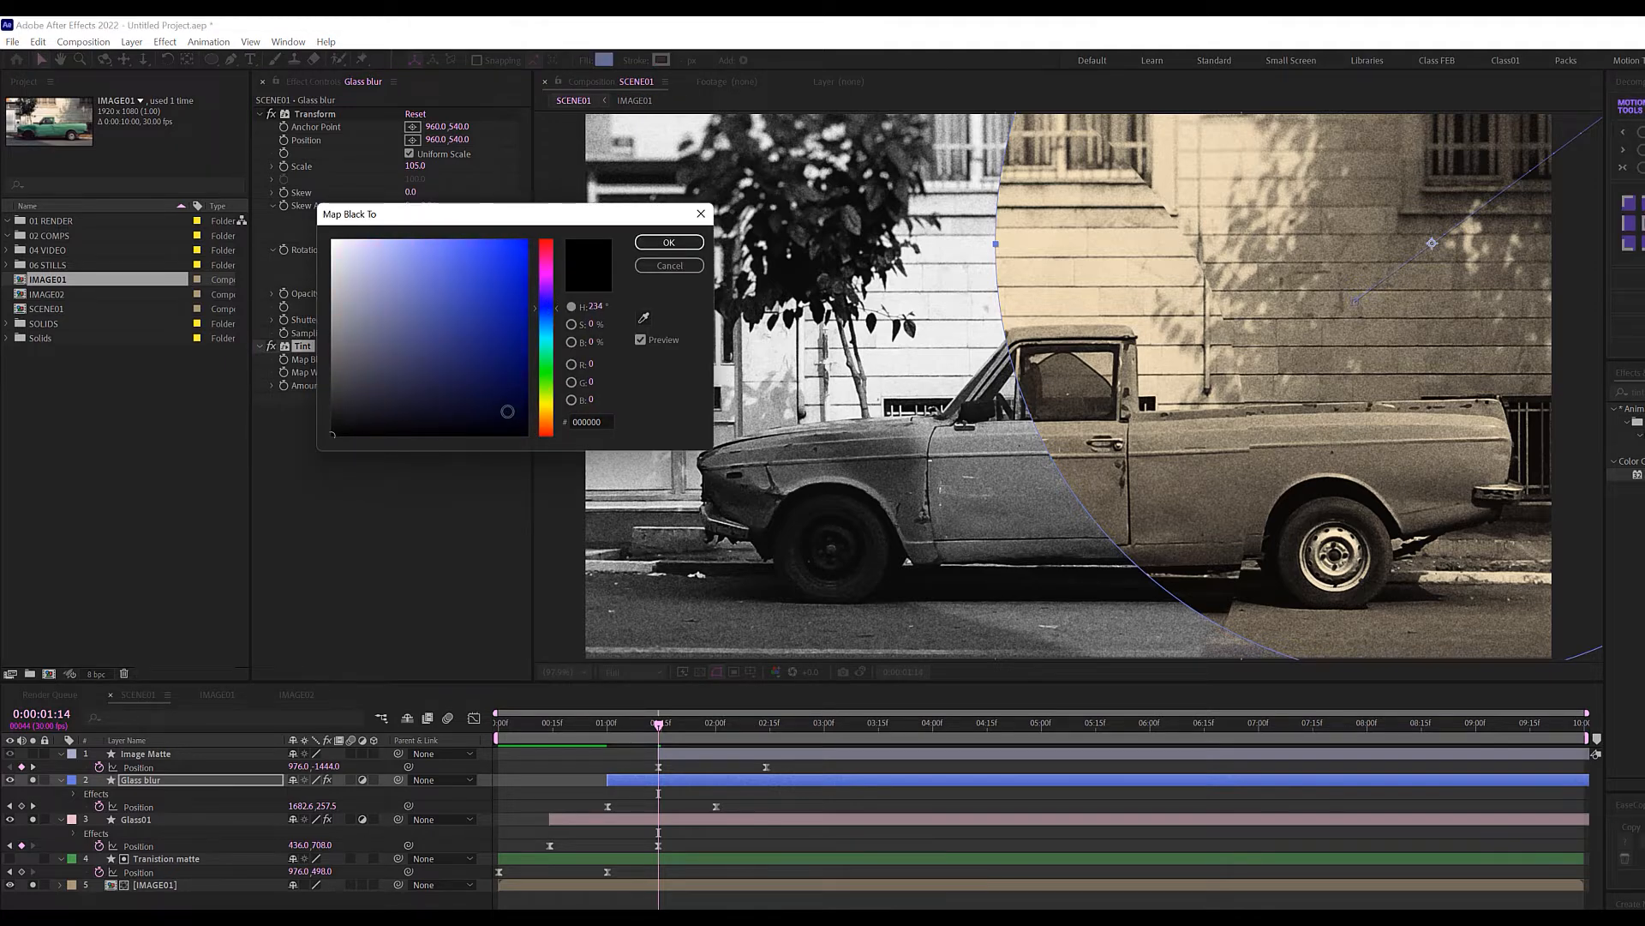
pyautogui.moveTo(507, 411); pyautogui.dragTo(540, 418)
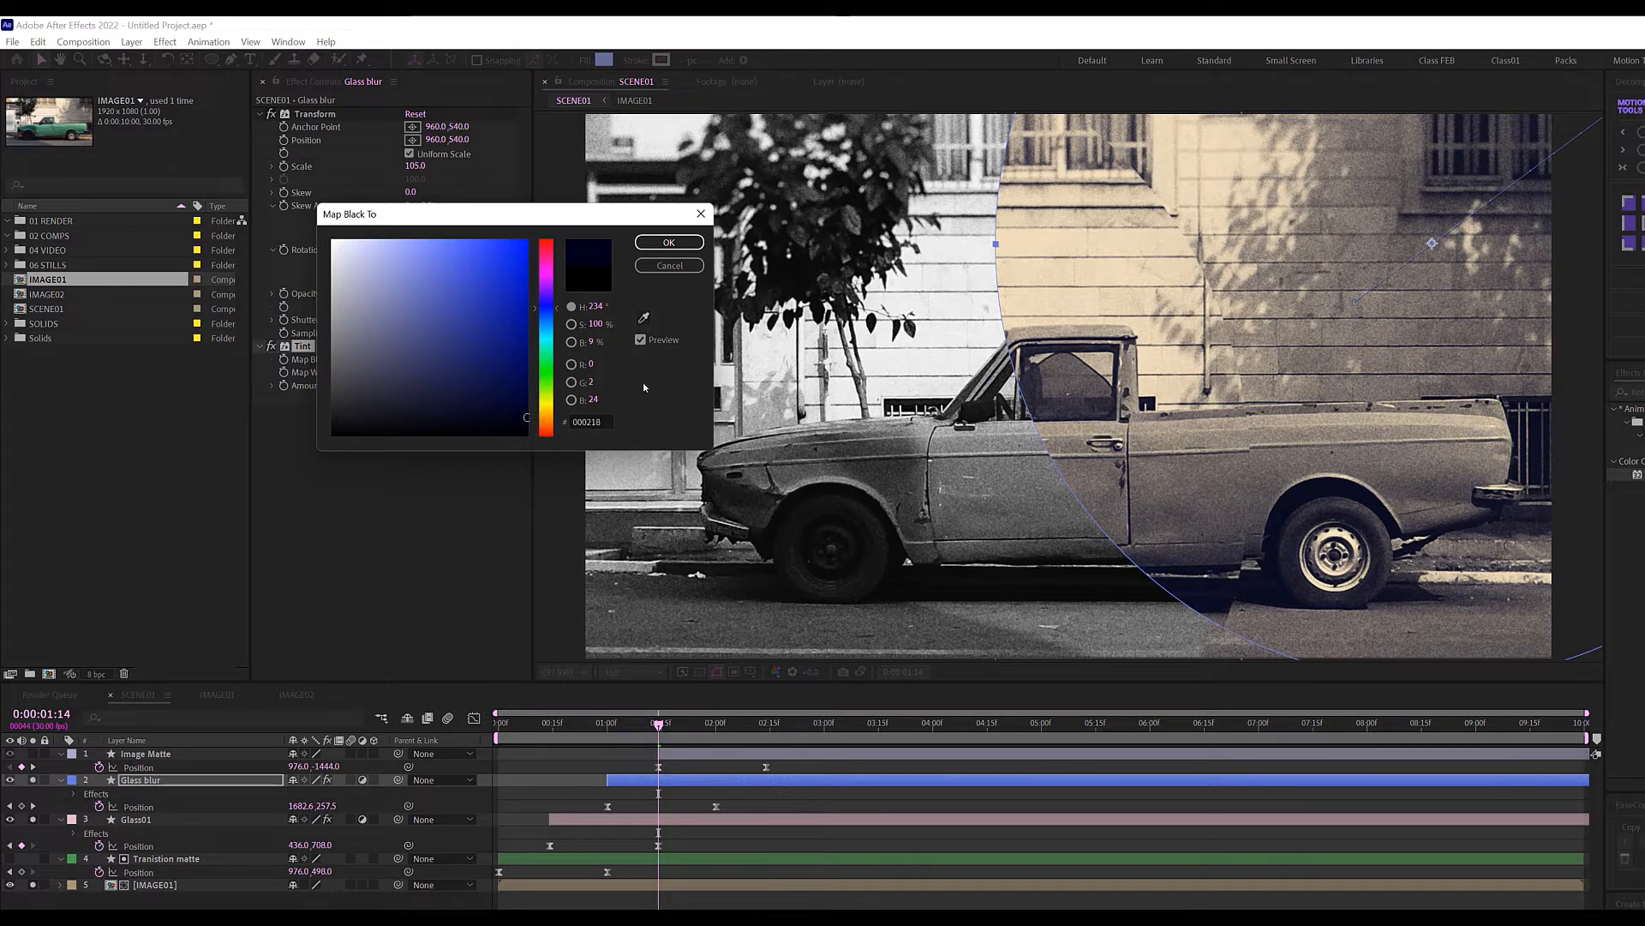
pyautogui.click(669, 242)
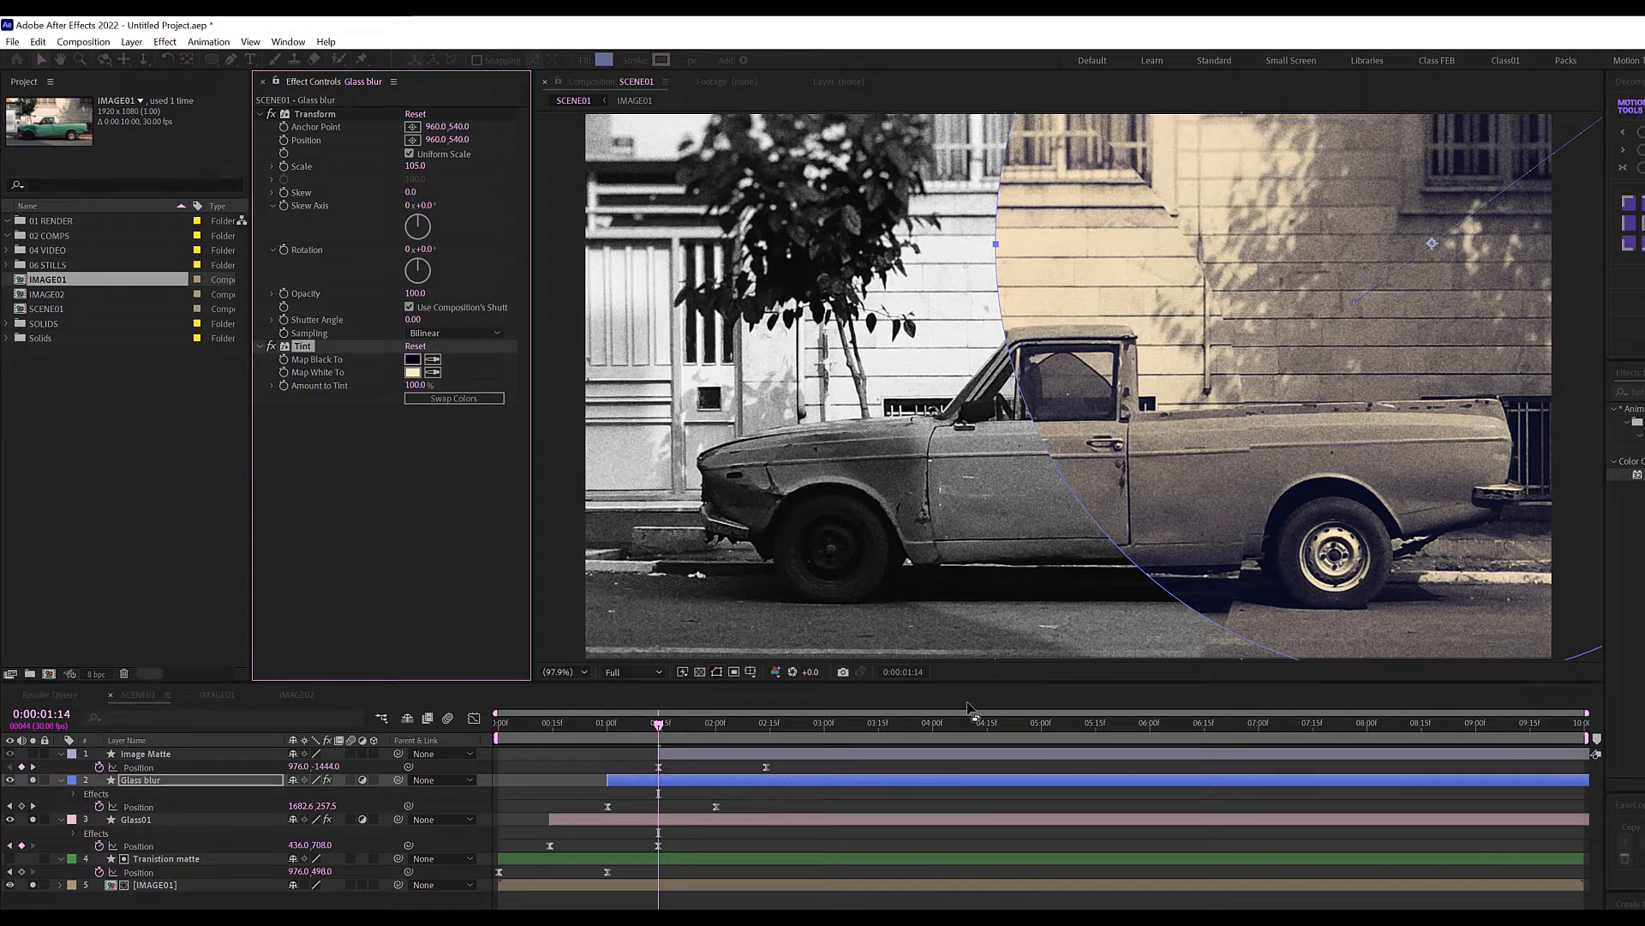
pyautogui.click(825, 883)
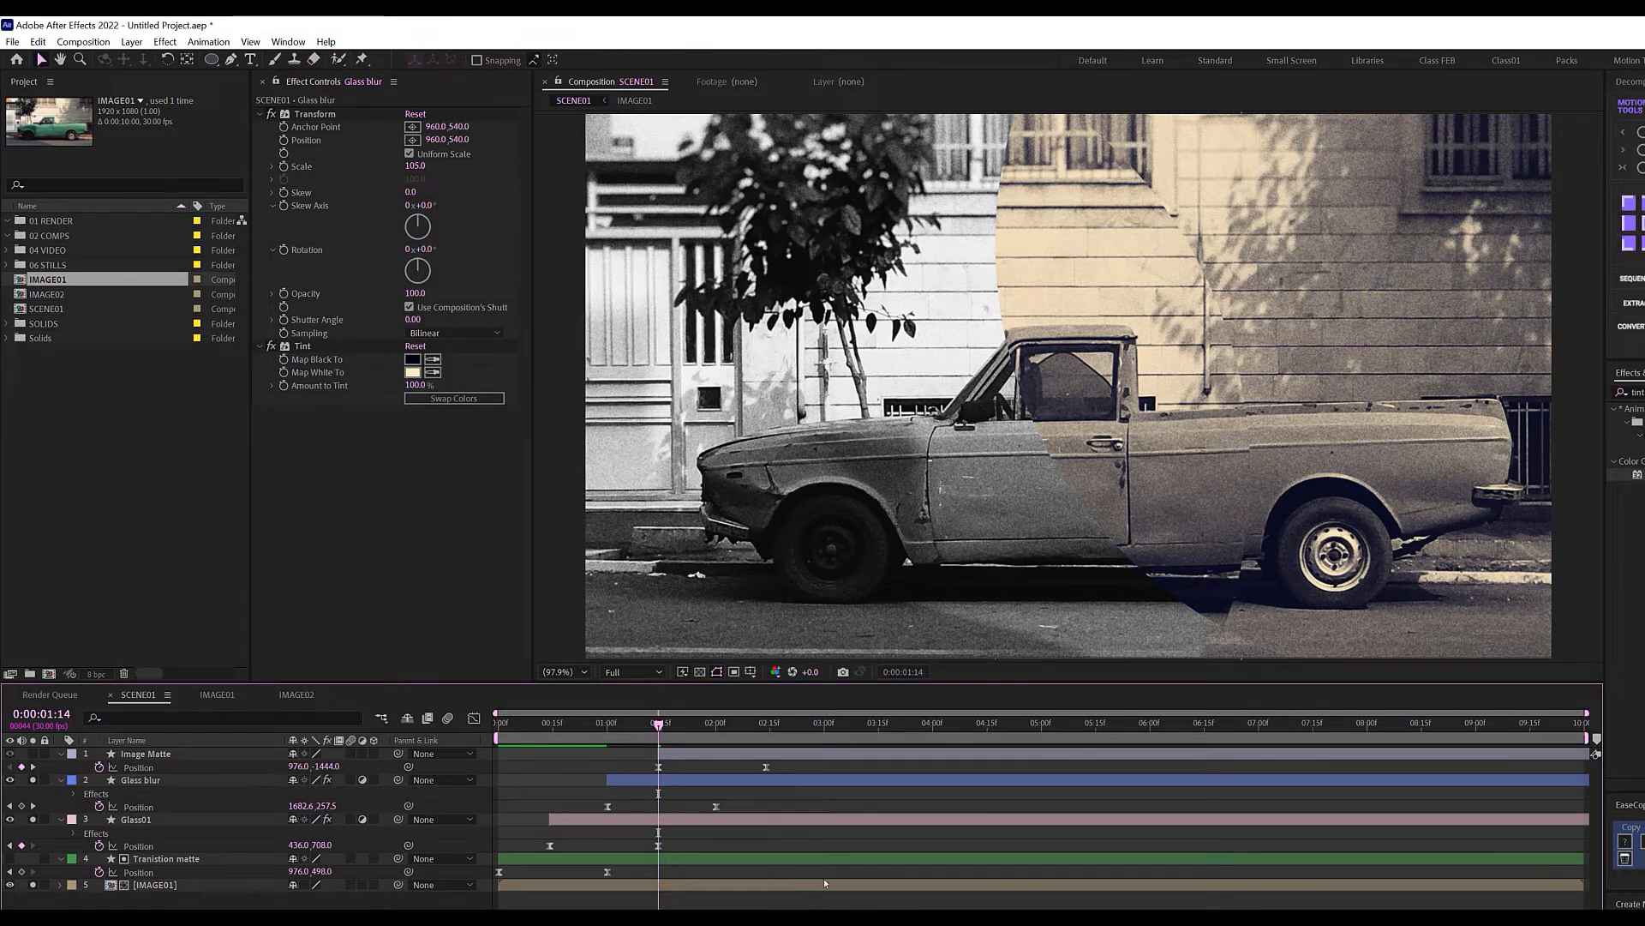
pyautogui.click(272, 346)
pyautogui.click(272, 347)
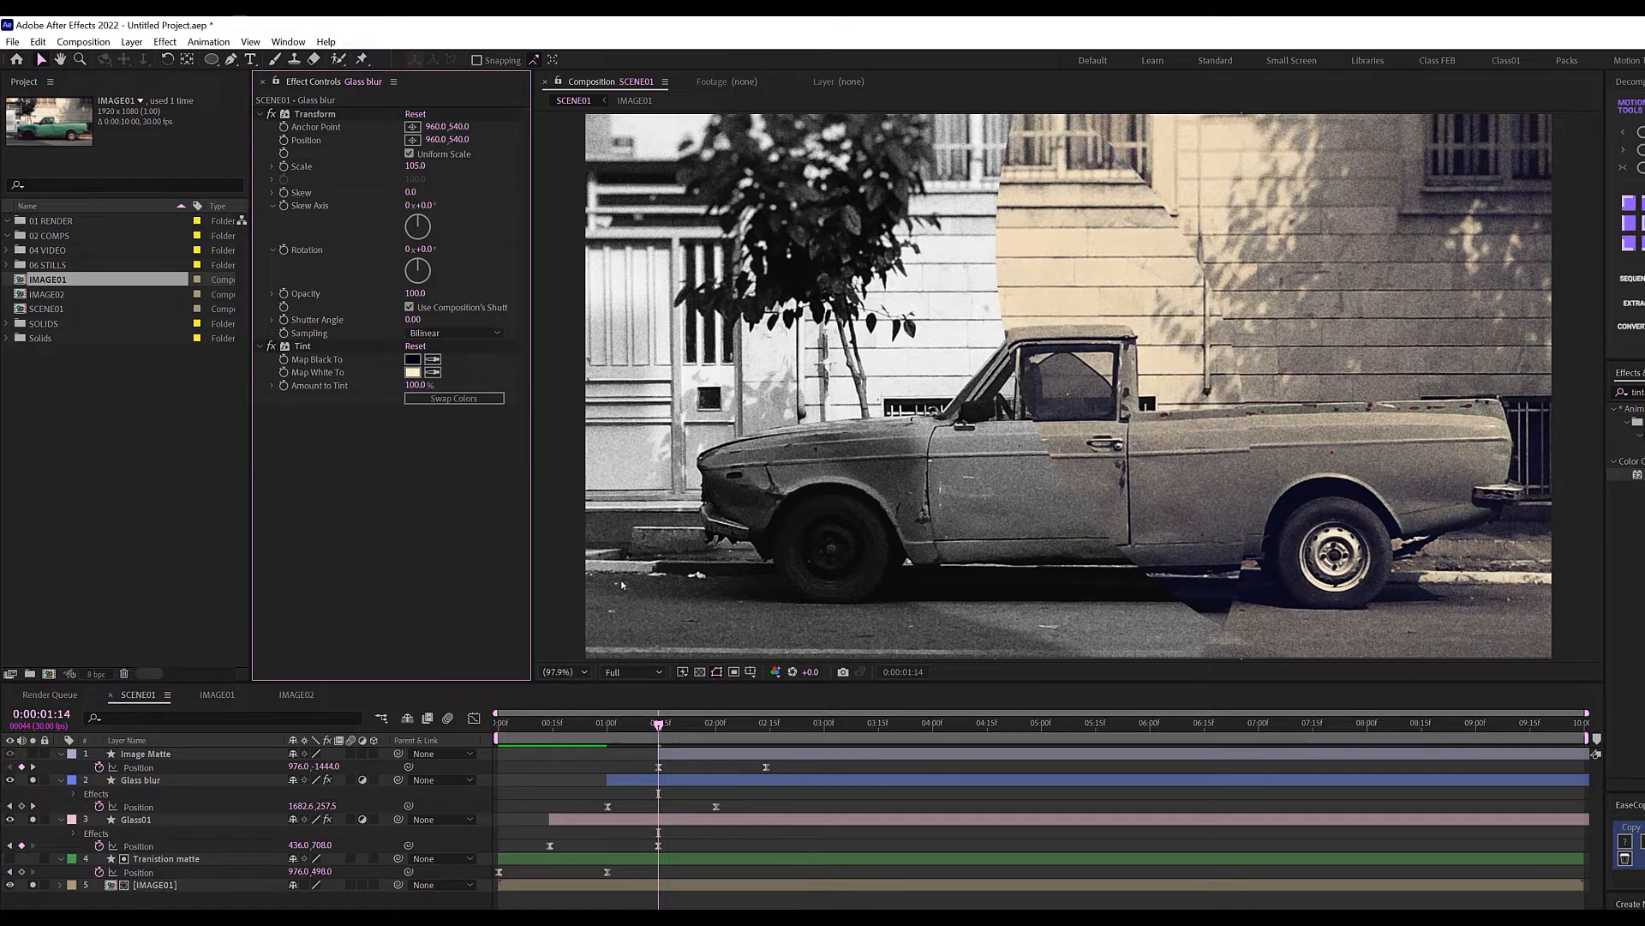
# Add Fast Box Blur to Glass blur with radius 3, 9 iterations and Repeat Edge Pixels.
pyautogui.click(670, 781)
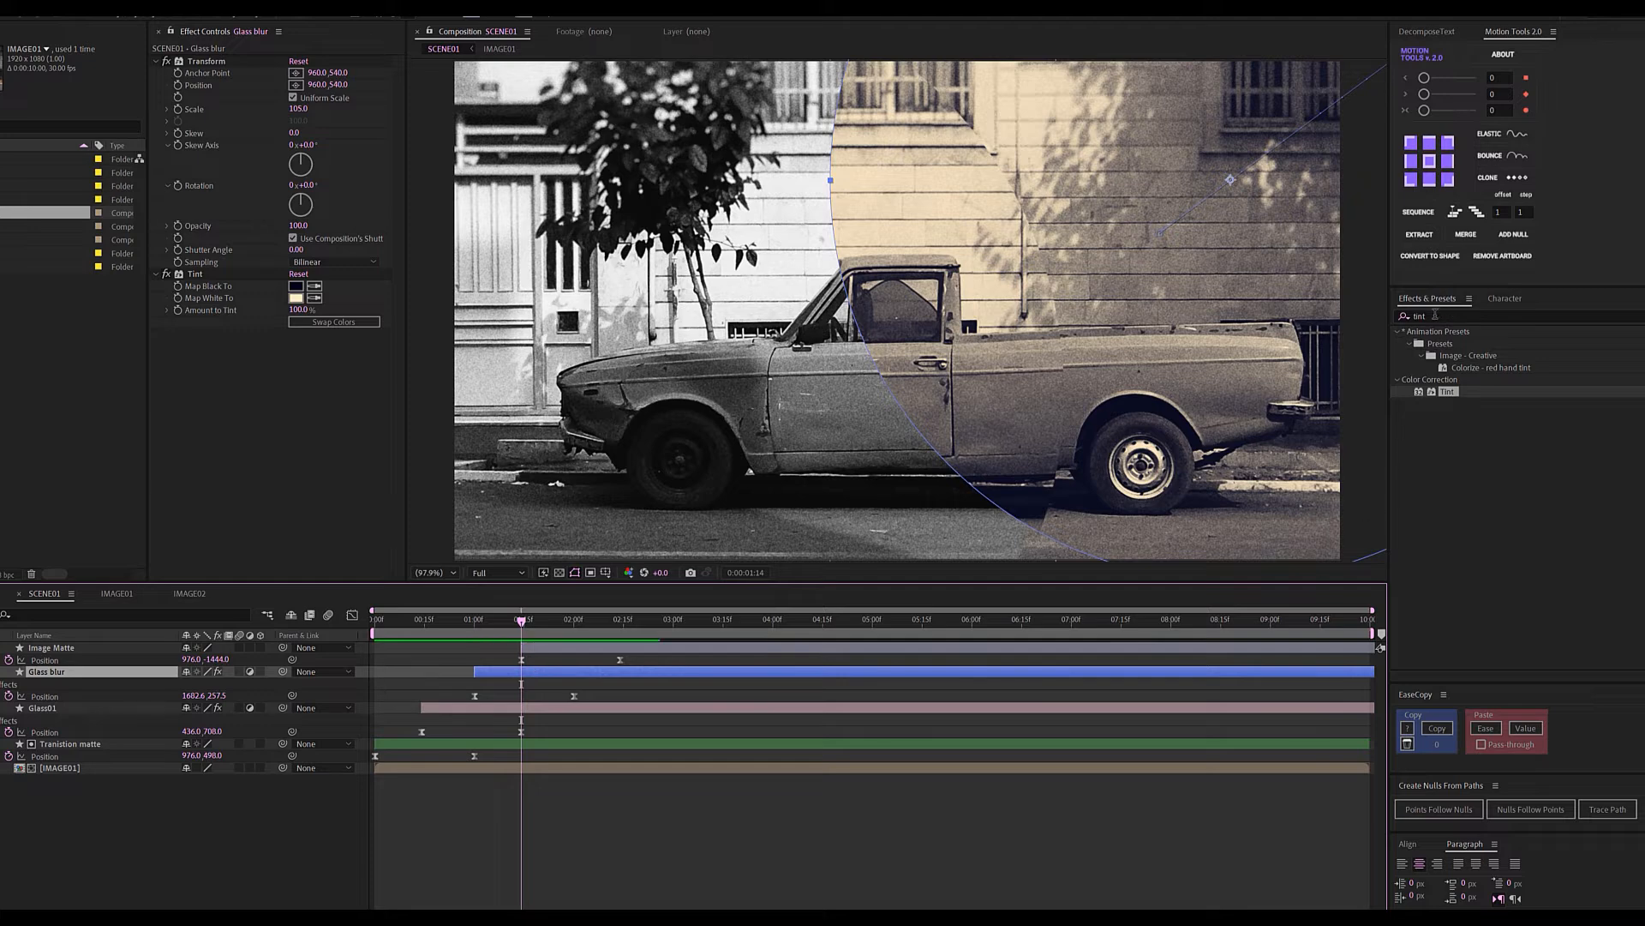
pyautogui.moveTo(1441, 317); pyautogui.dragTo(1372, 324)
pyautogui.write('fast box')
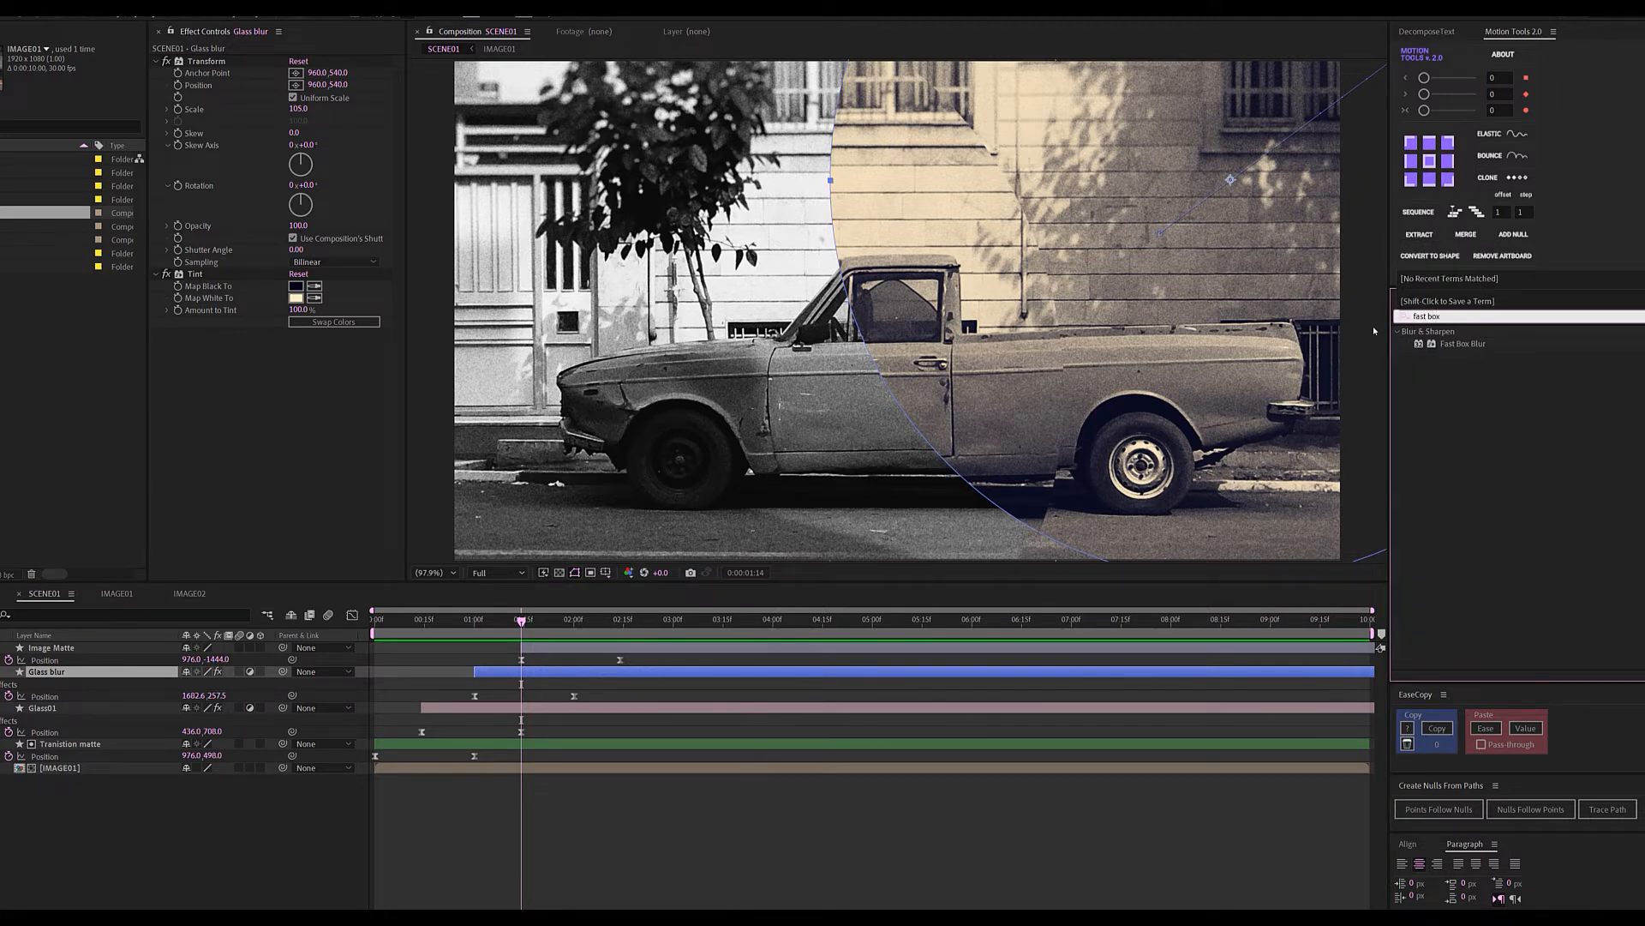
pyautogui.moveTo(1462, 343); pyautogui.dragTo(62, 678)
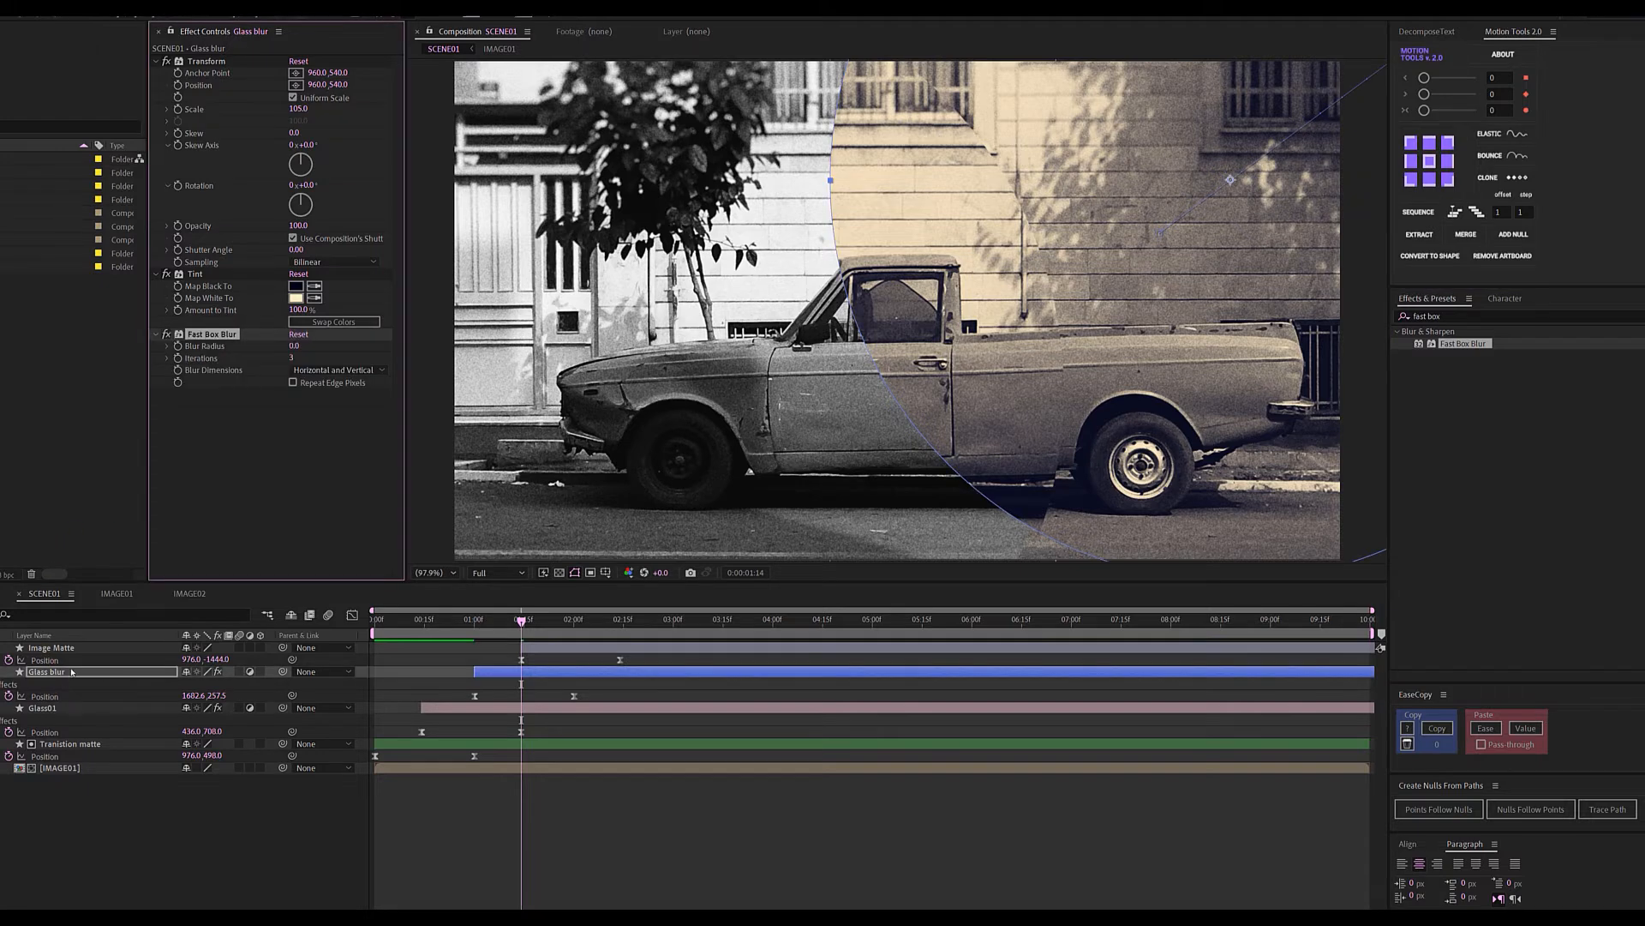
pyautogui.click(295, 345)
pyautogui.write('3')
pyautogui.click(319, 461)
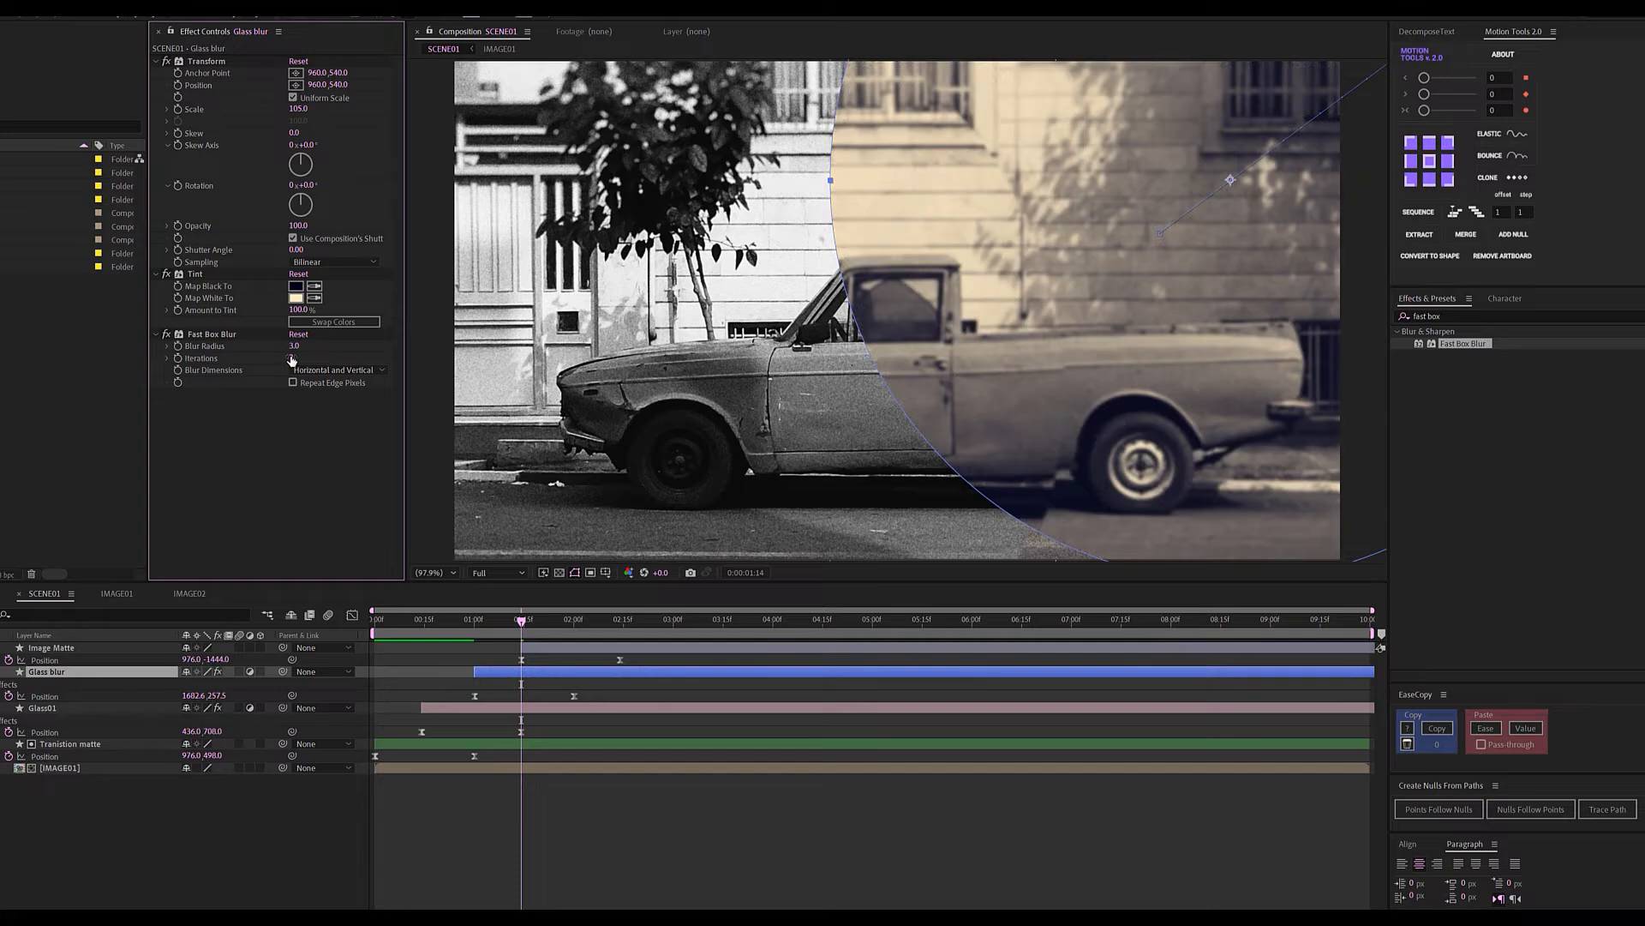
pyautogui.click(291, 357)
pyautogui.write('9')
pyautogui.click(291, 385)
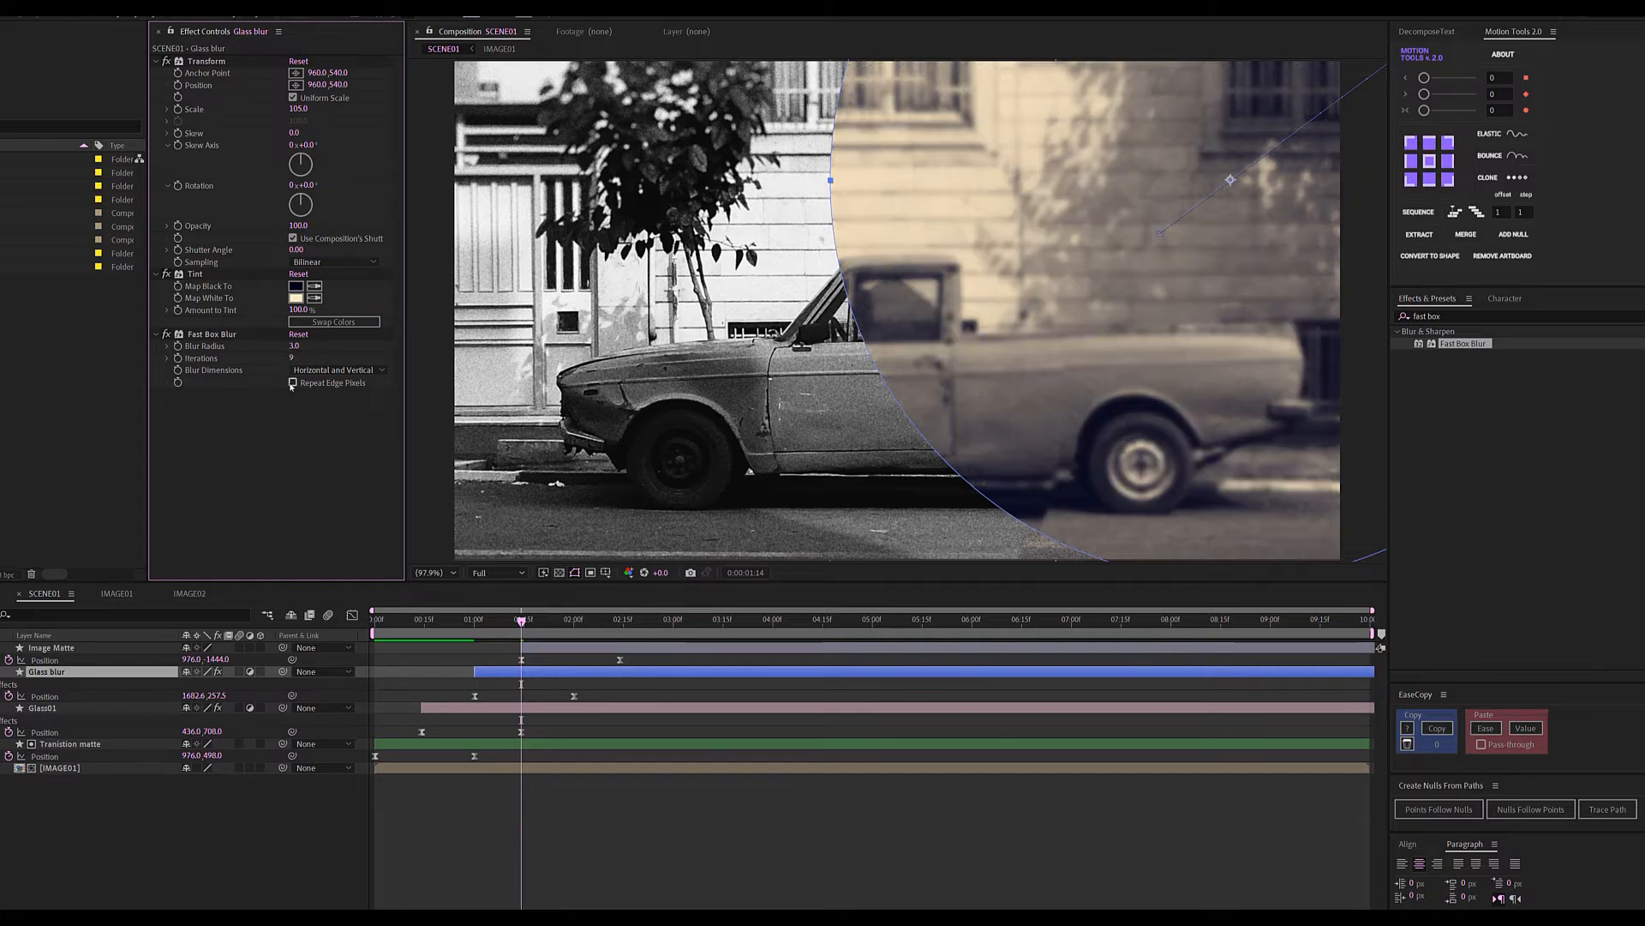
pyautogui.click(293, 383)
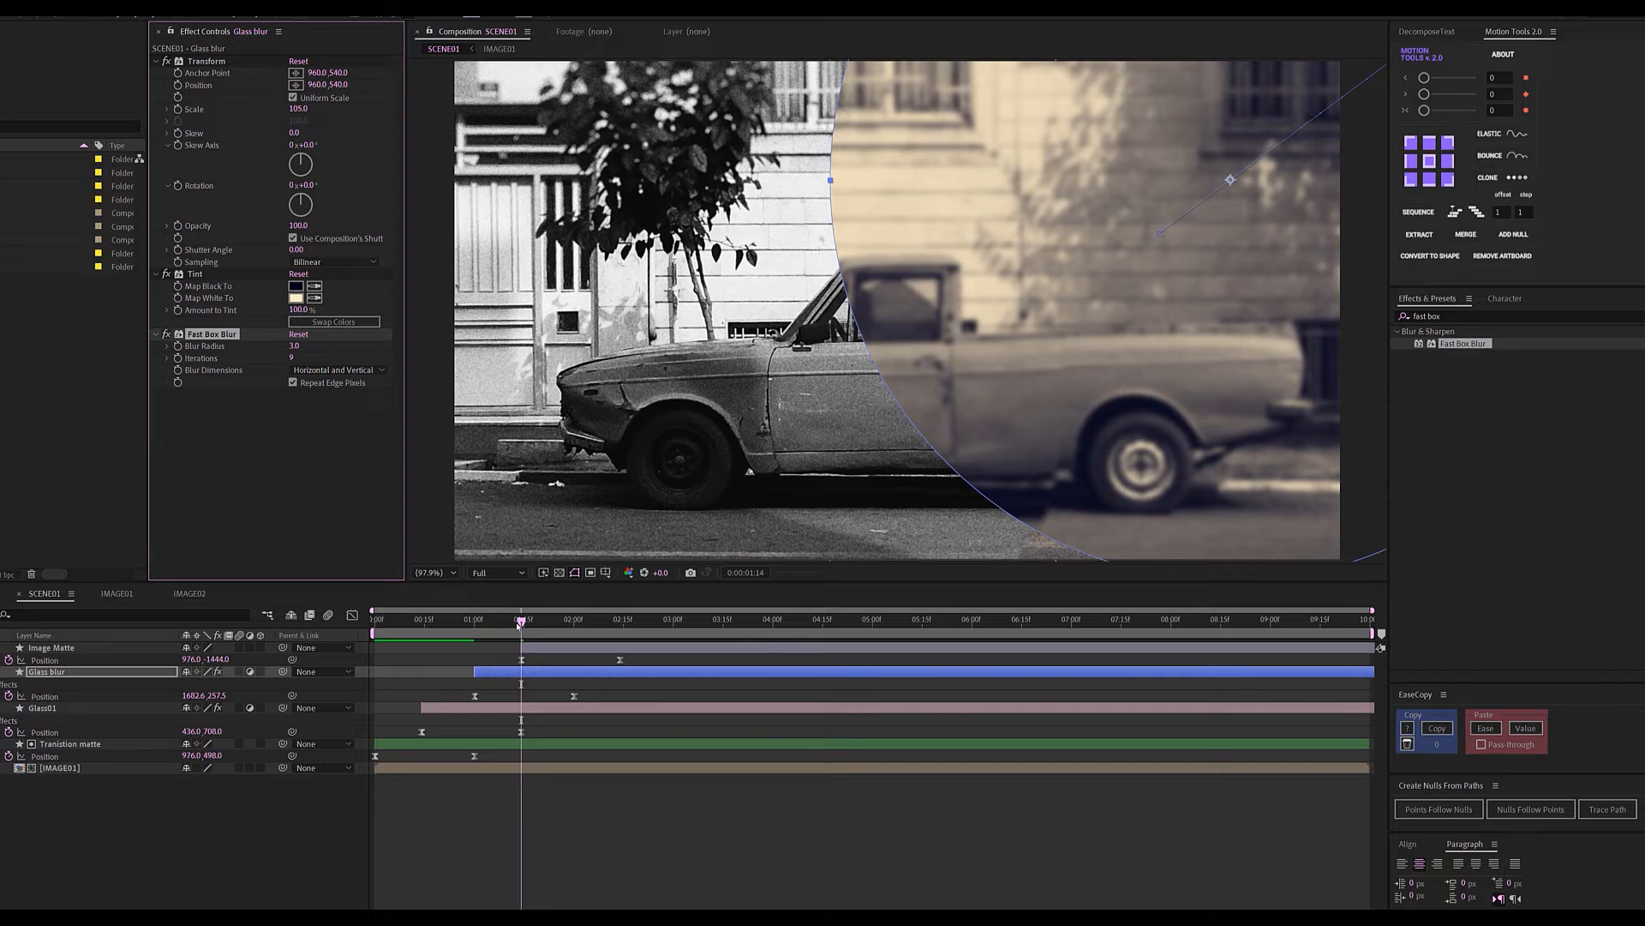
pyautogui.moveTo(518, 623); pyautogui.dragTo(371, 624)
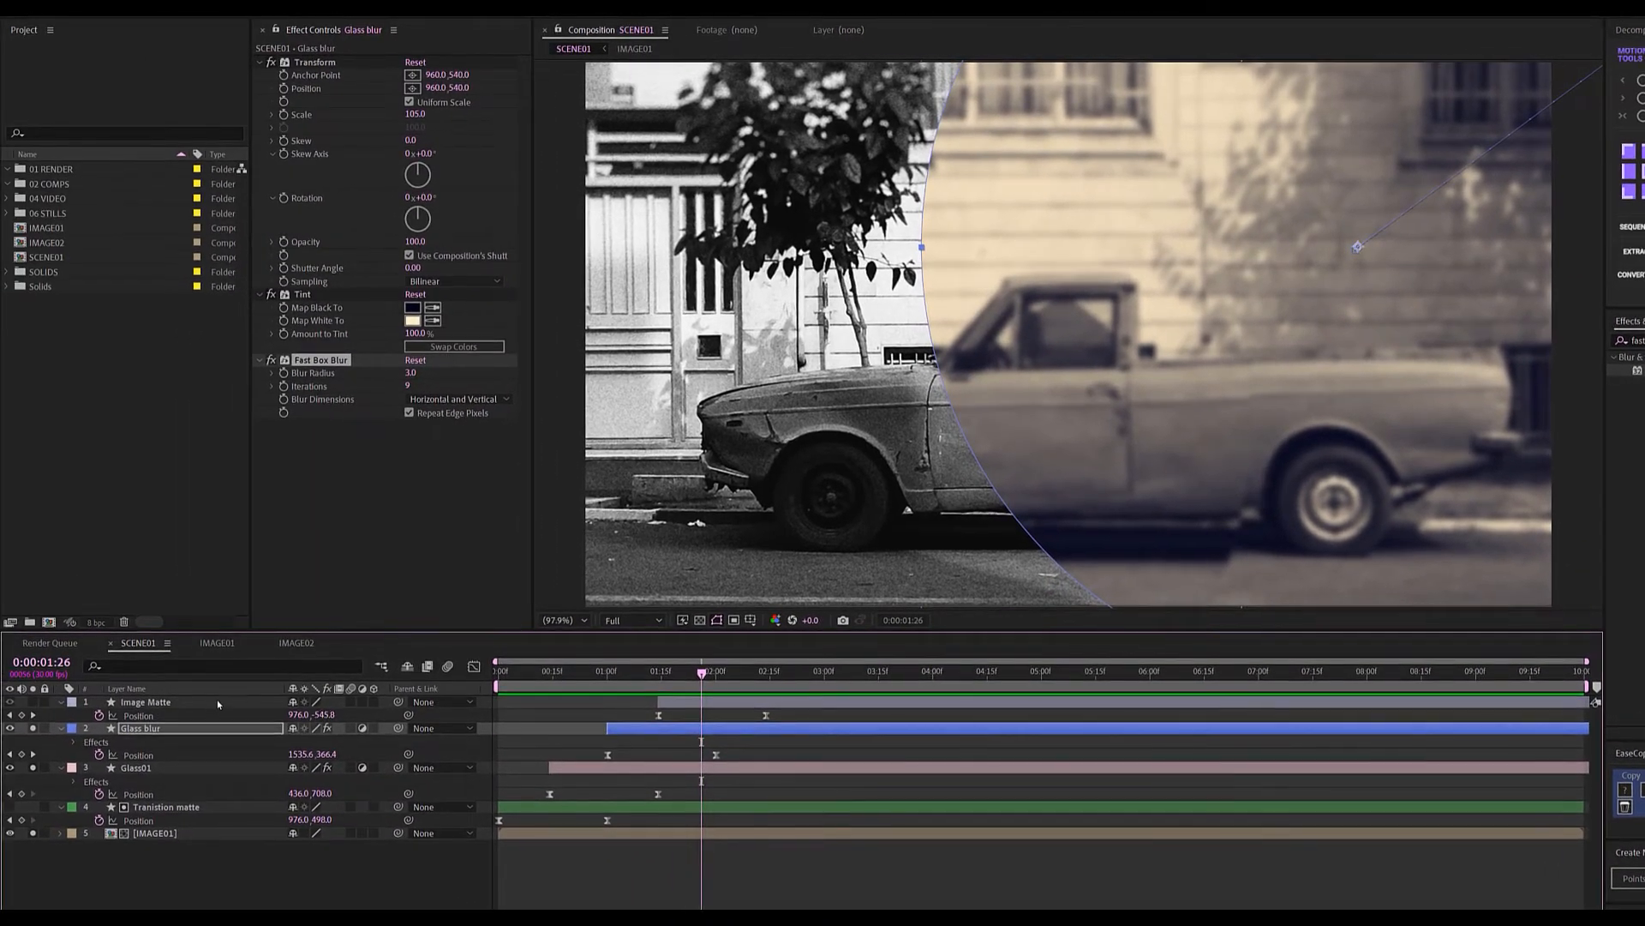
# Solo Image Matte to check its shape, then duplicate the IMAGE01 photo layer.
pyautogui.click(218, 699)
pyautogui.click(33, 702)
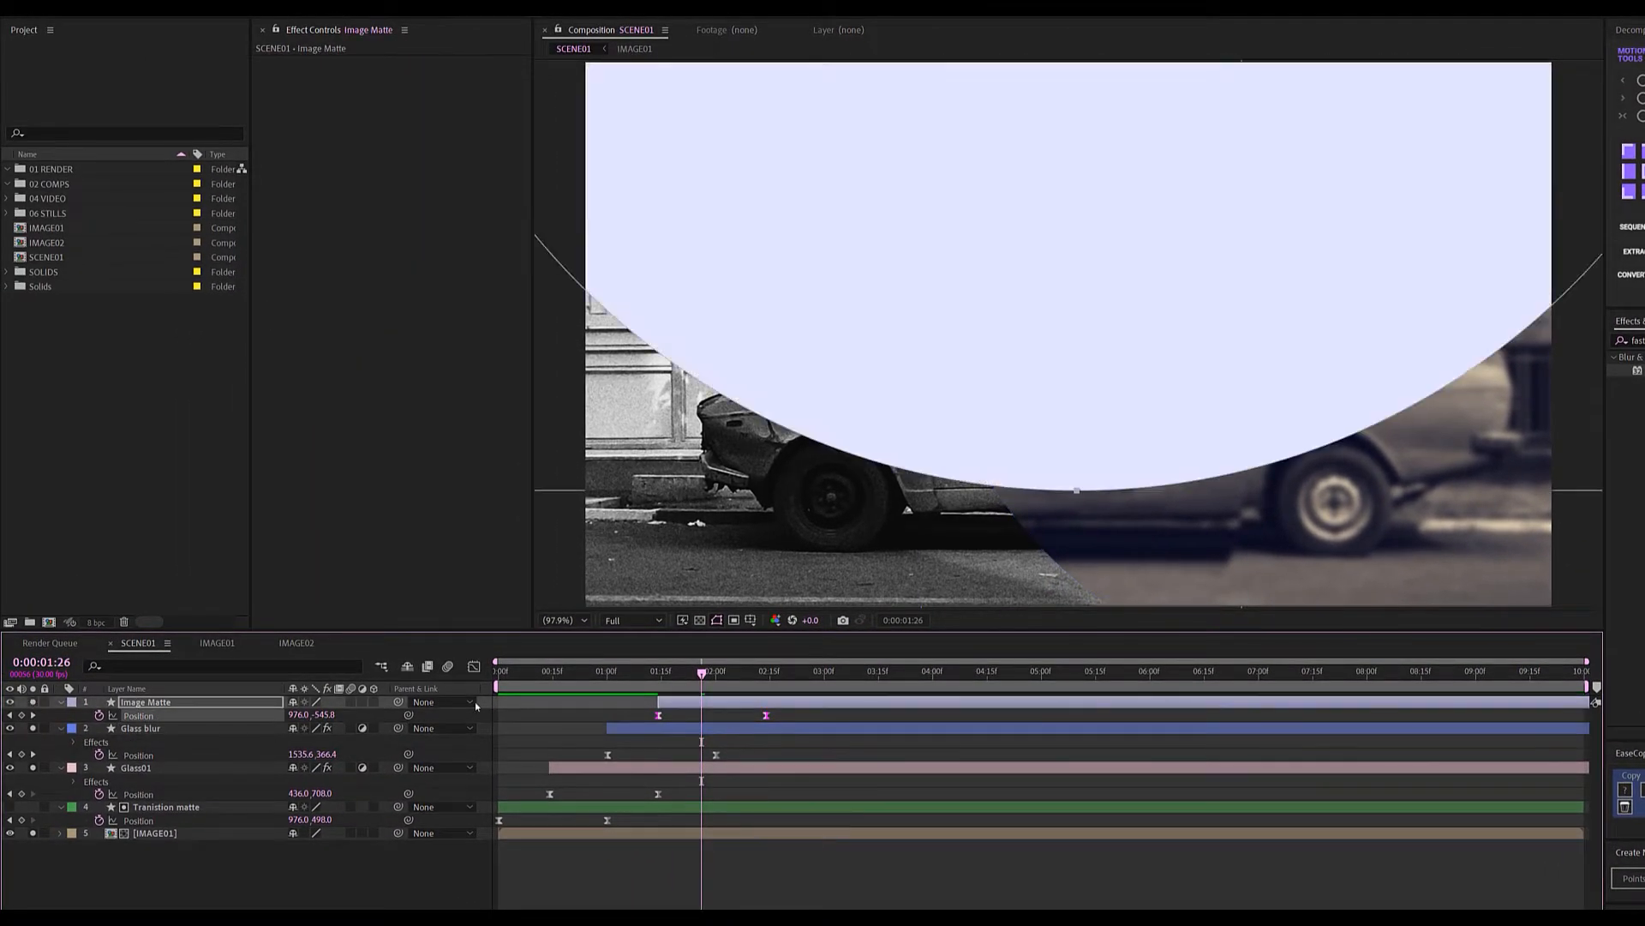
pyautogui.click(177, 835)
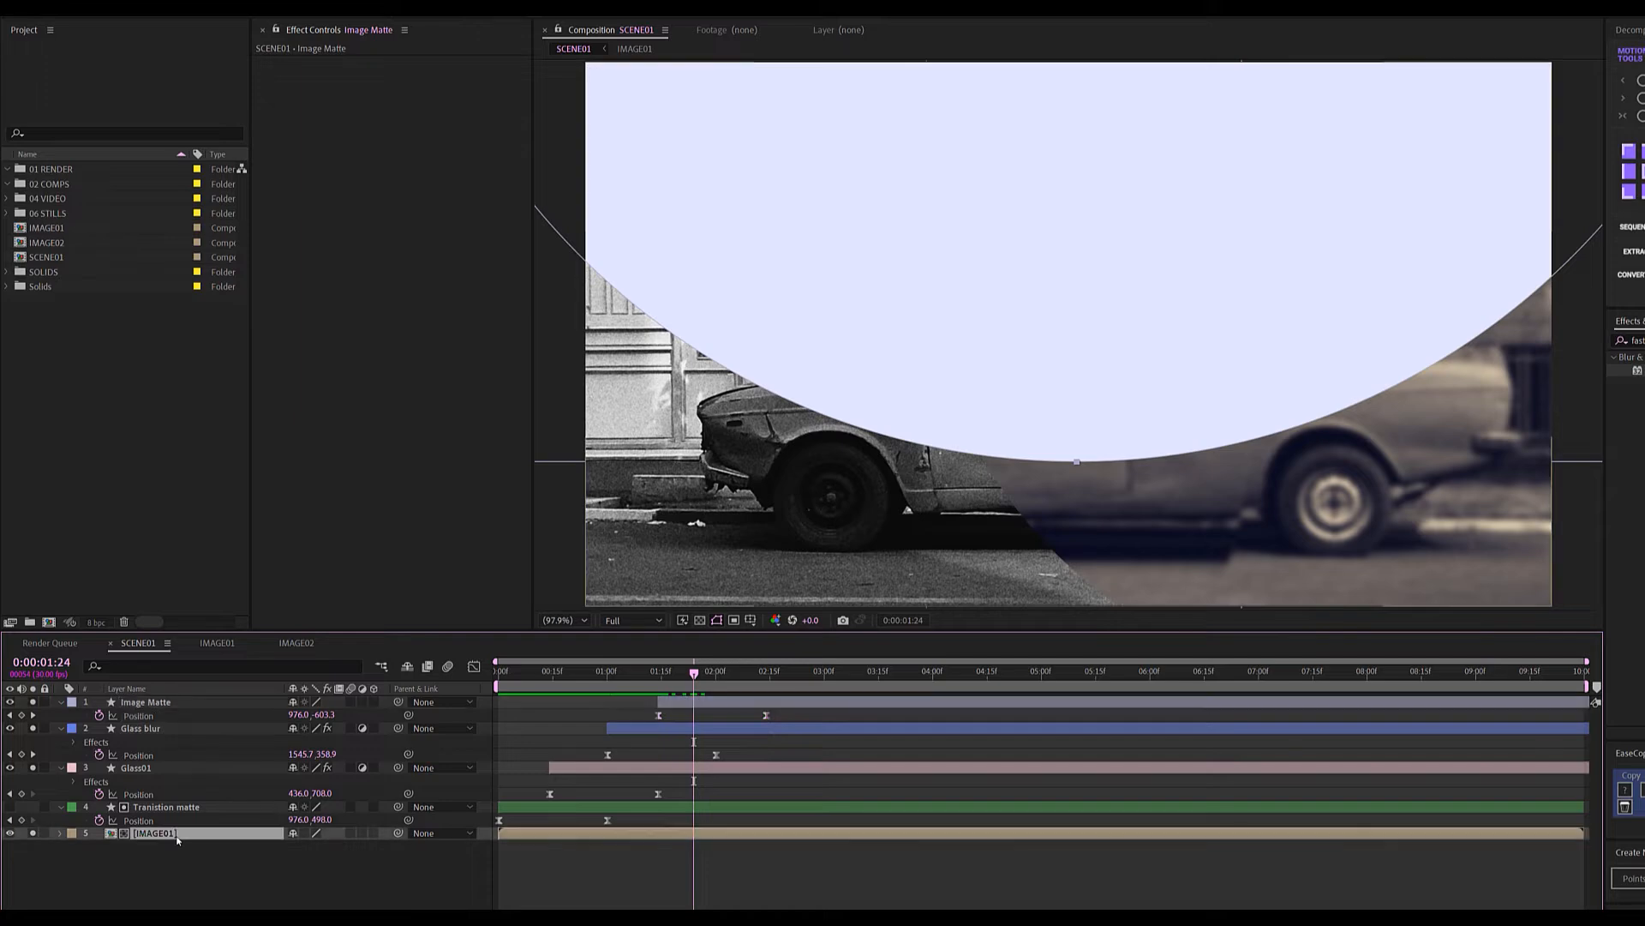
pyautogui.hotkey('ctrl', 'd')
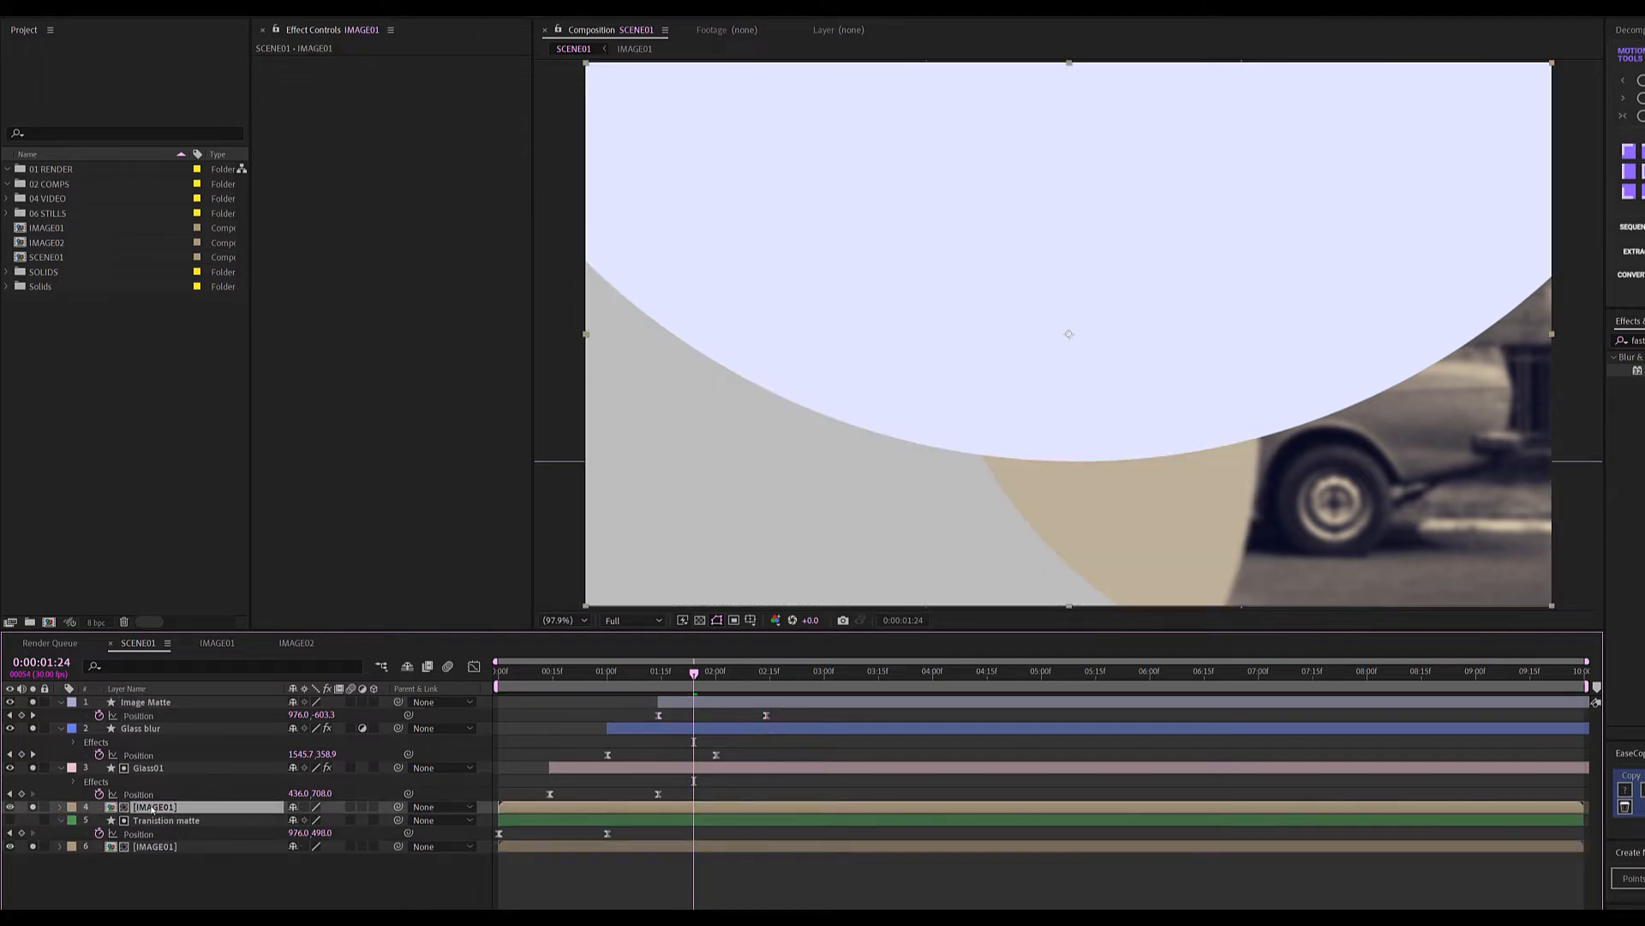
# Move the IMAGE01 copy directly under Image Matte, unsolo, and hide Image Matte.
pyautogui.moveTo(151, 808); pyautogui.dragTo(518, 727)
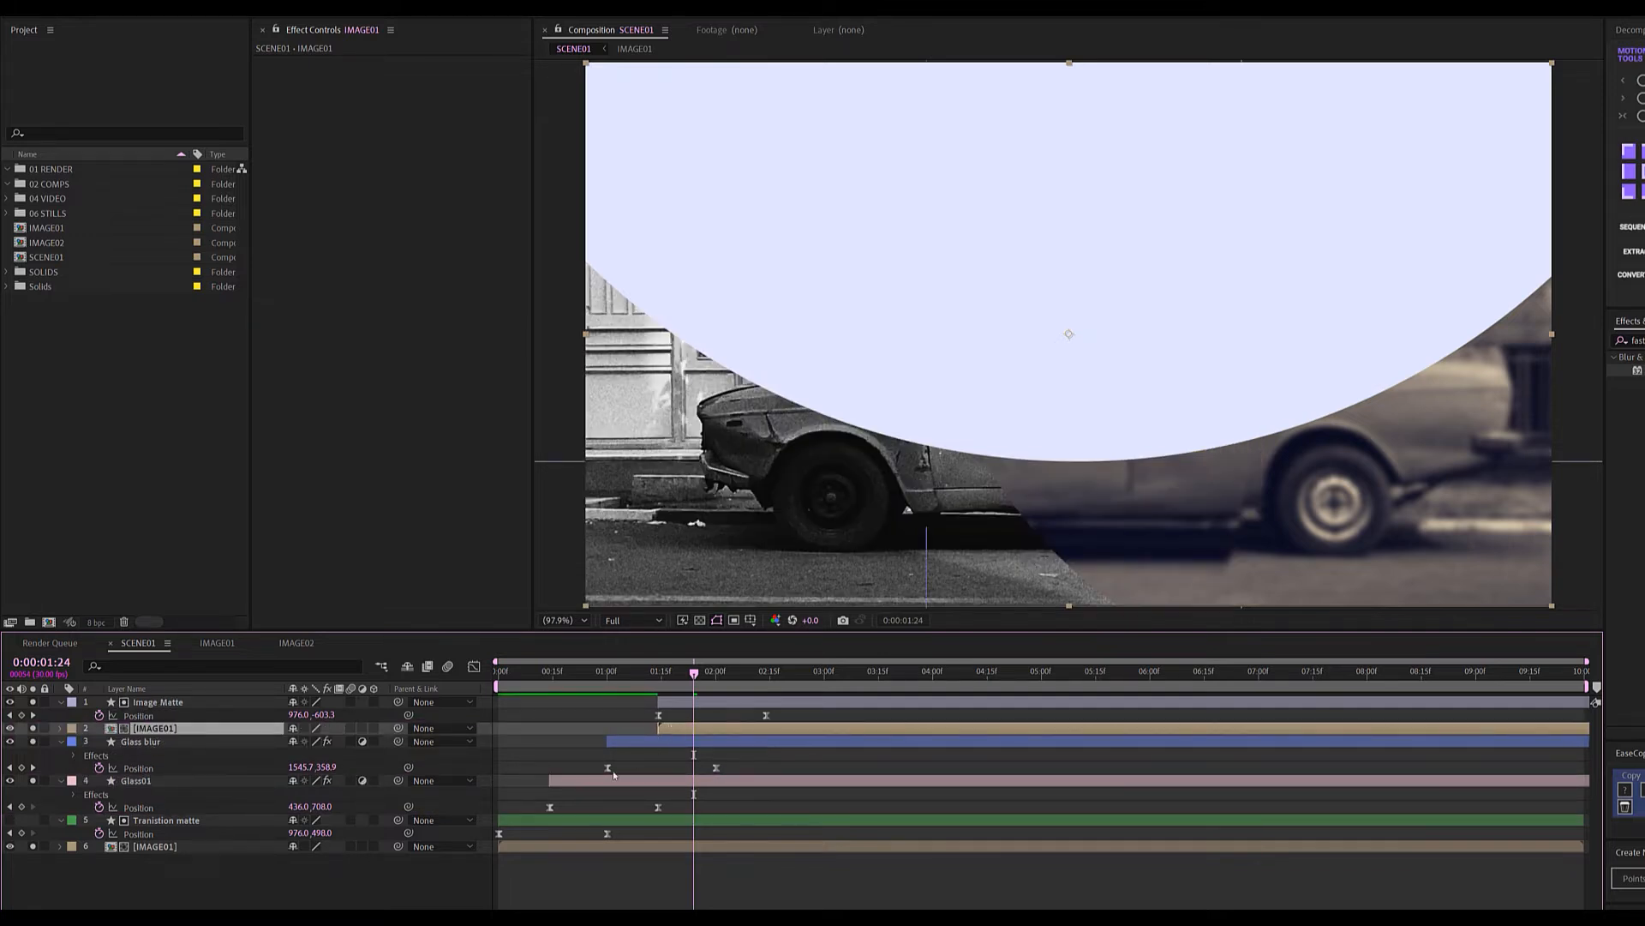
pyautogui.click(35, 846)
pyautogui.click(11, 702)
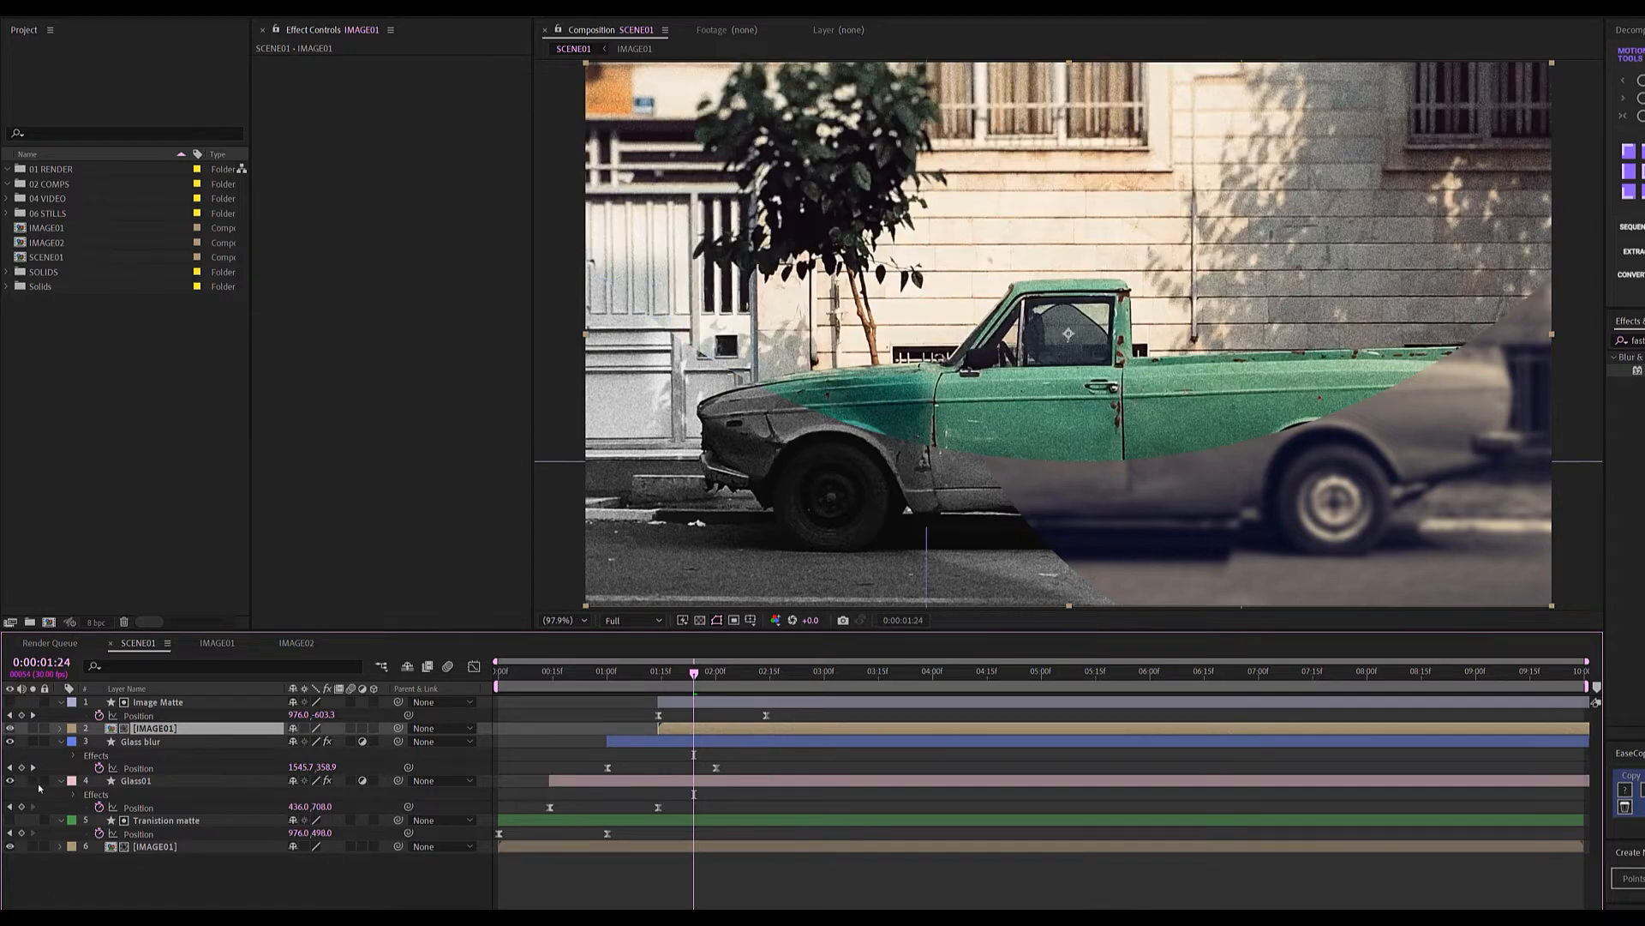
pyautogui.moveTo(674, 680)
pyautogui.mouseDown()
pyautogui.moveTo(571, 683)
pyautogui.moveTo(694, 696)
pyautogui.mouseUp()
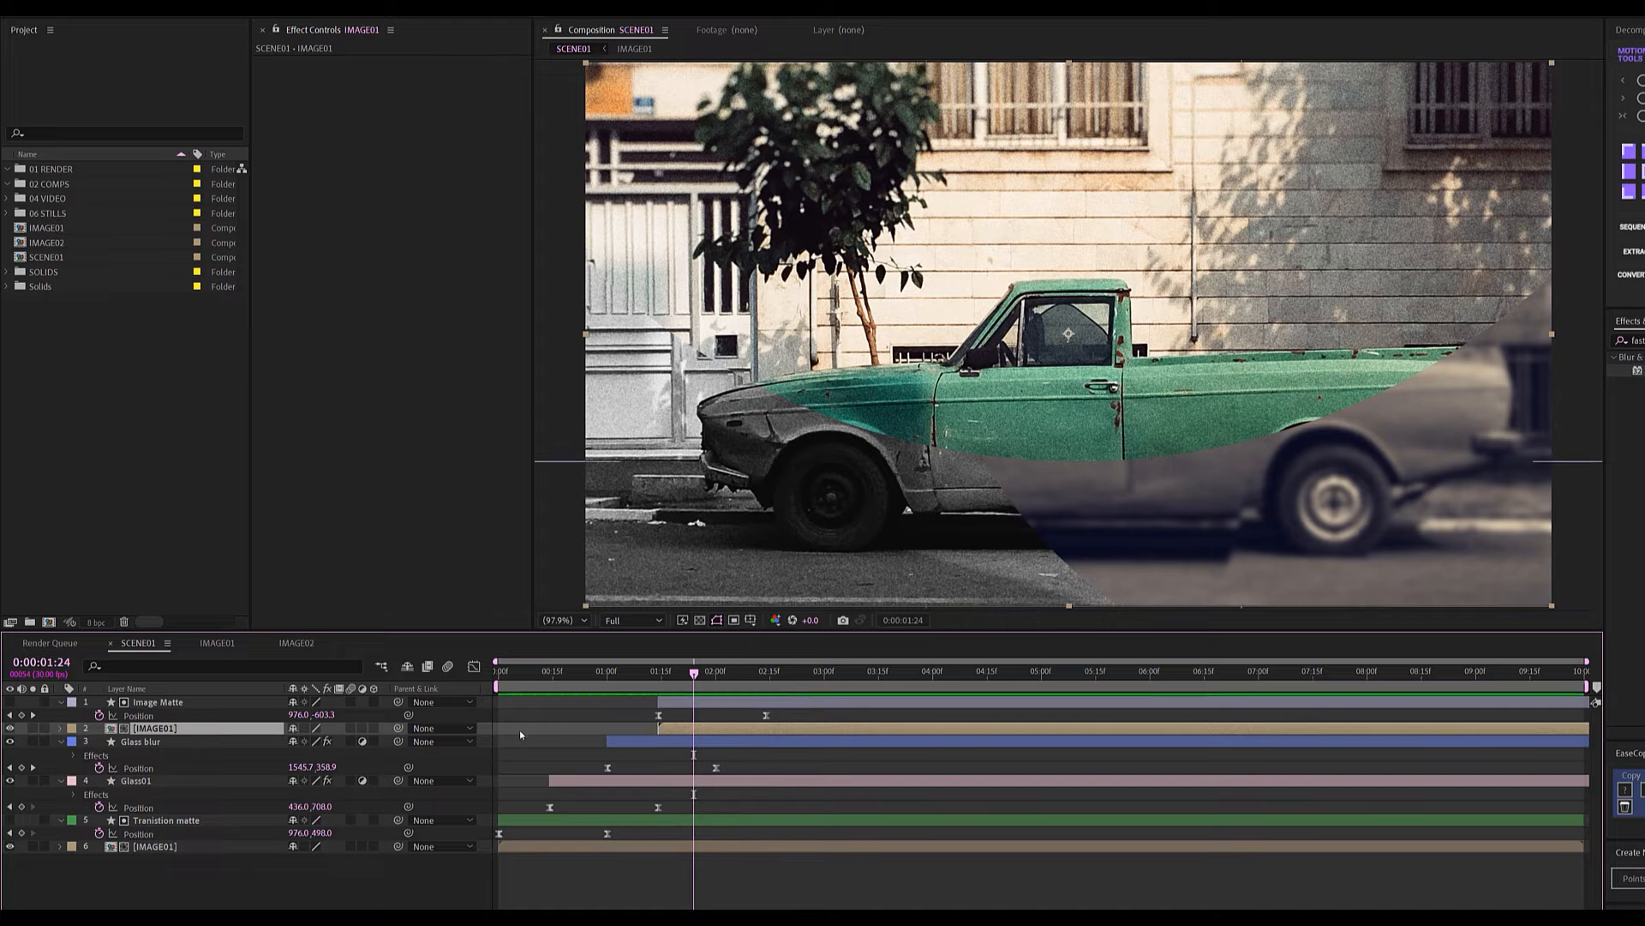
# Scale the IMAGE01 copy to 105% and preview the transition.
pyautogui.press('s')
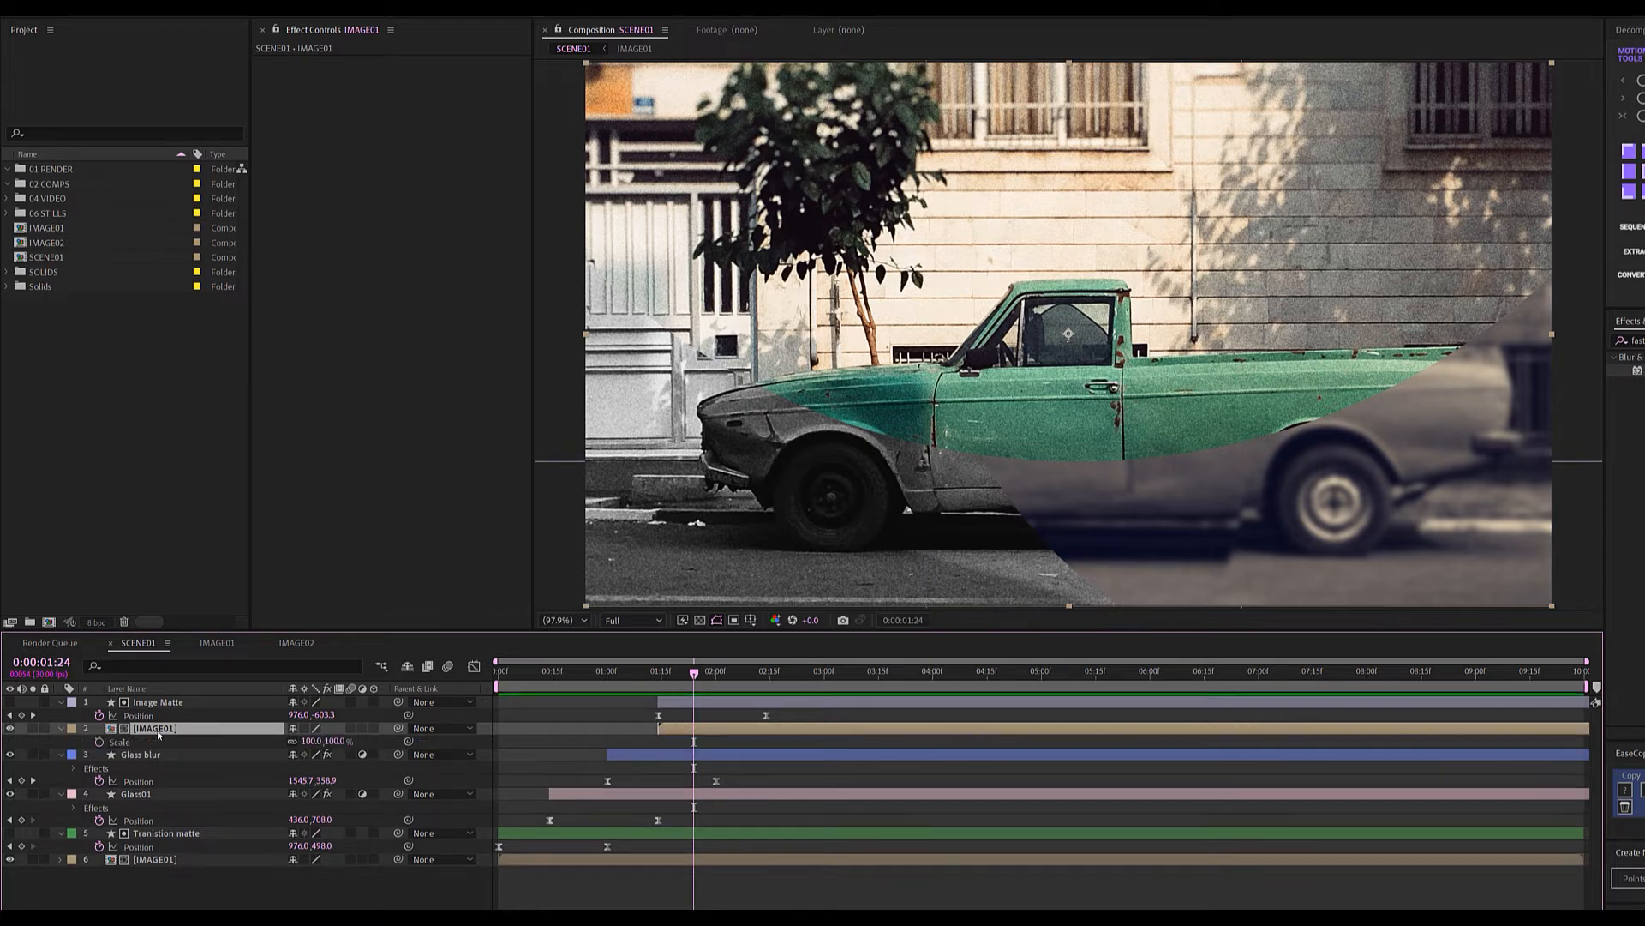
pyautogui.click(336, 742)
pyautogui.press('Return')
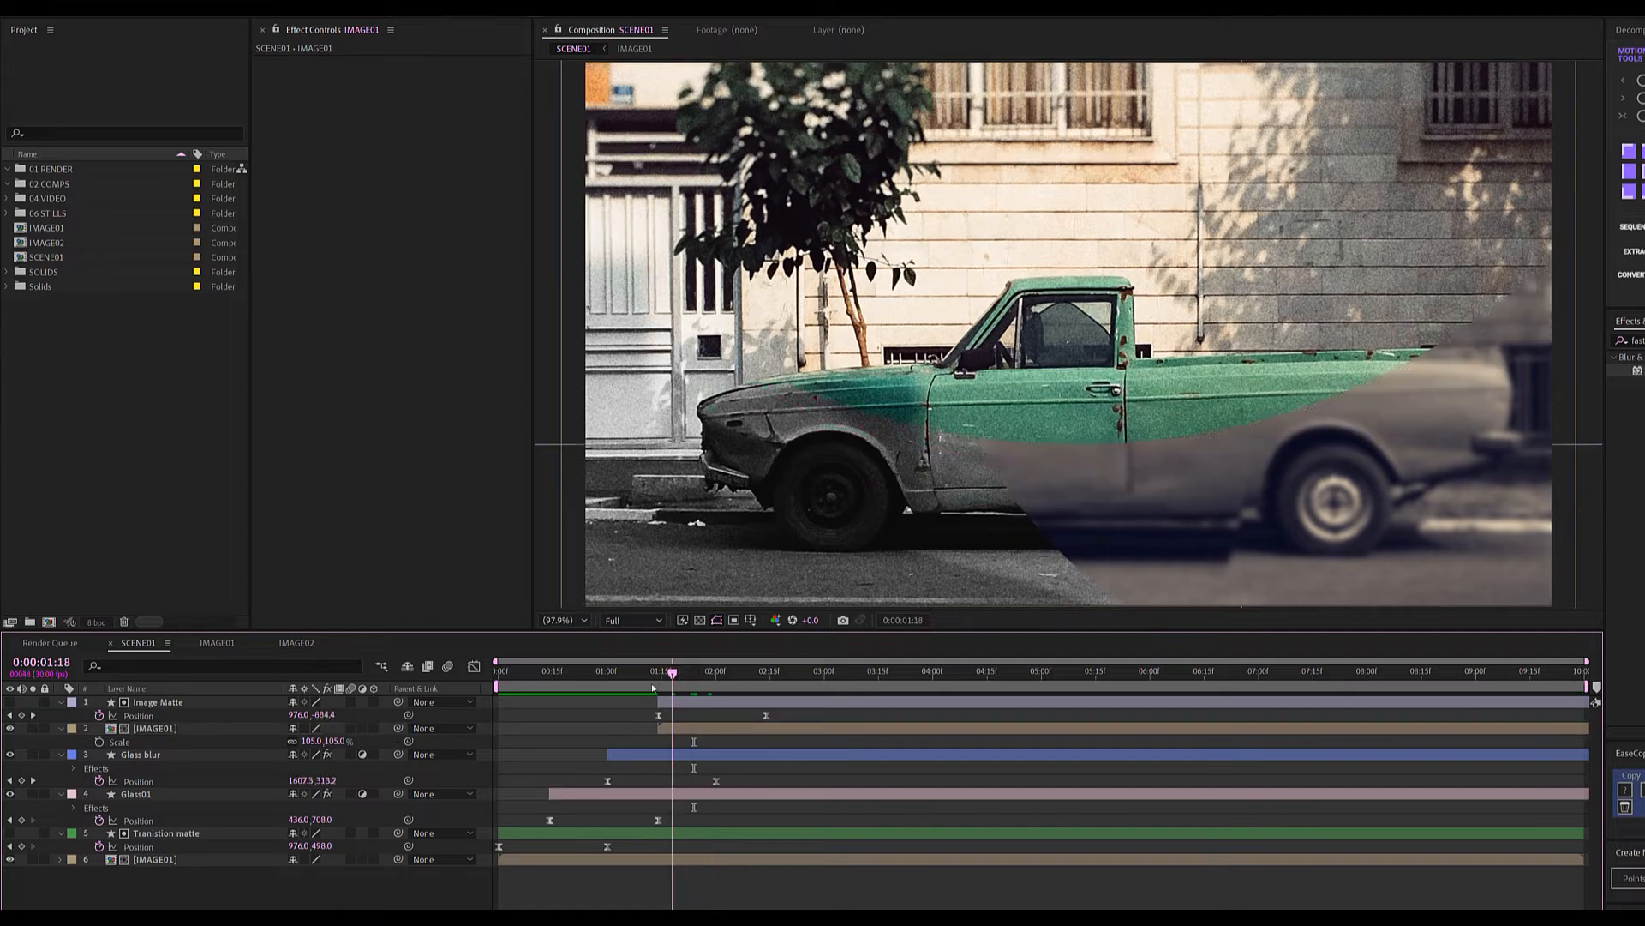
pyautogui.press('space')
pyautogui.click(497, 683)
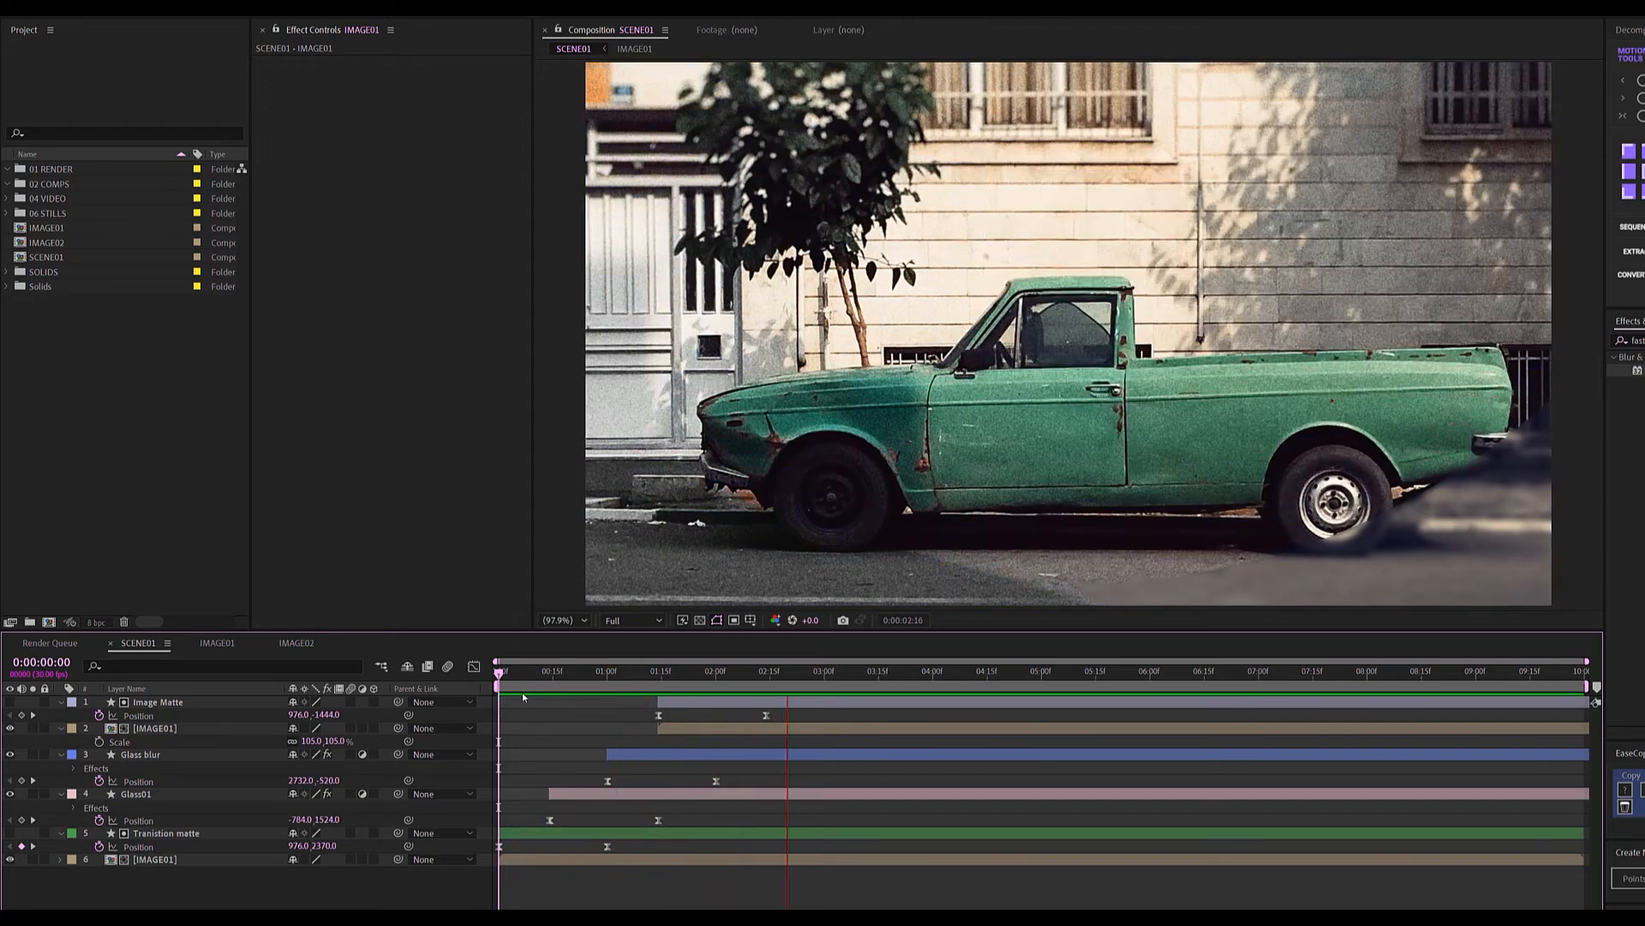
pyautogui.moveTo(648, 683)
pyautogui.mouseDown()
pyautogui.moveTo(756, 681)
pyautogui.moveTo(672, 680)
pyautogui.mouseUp()
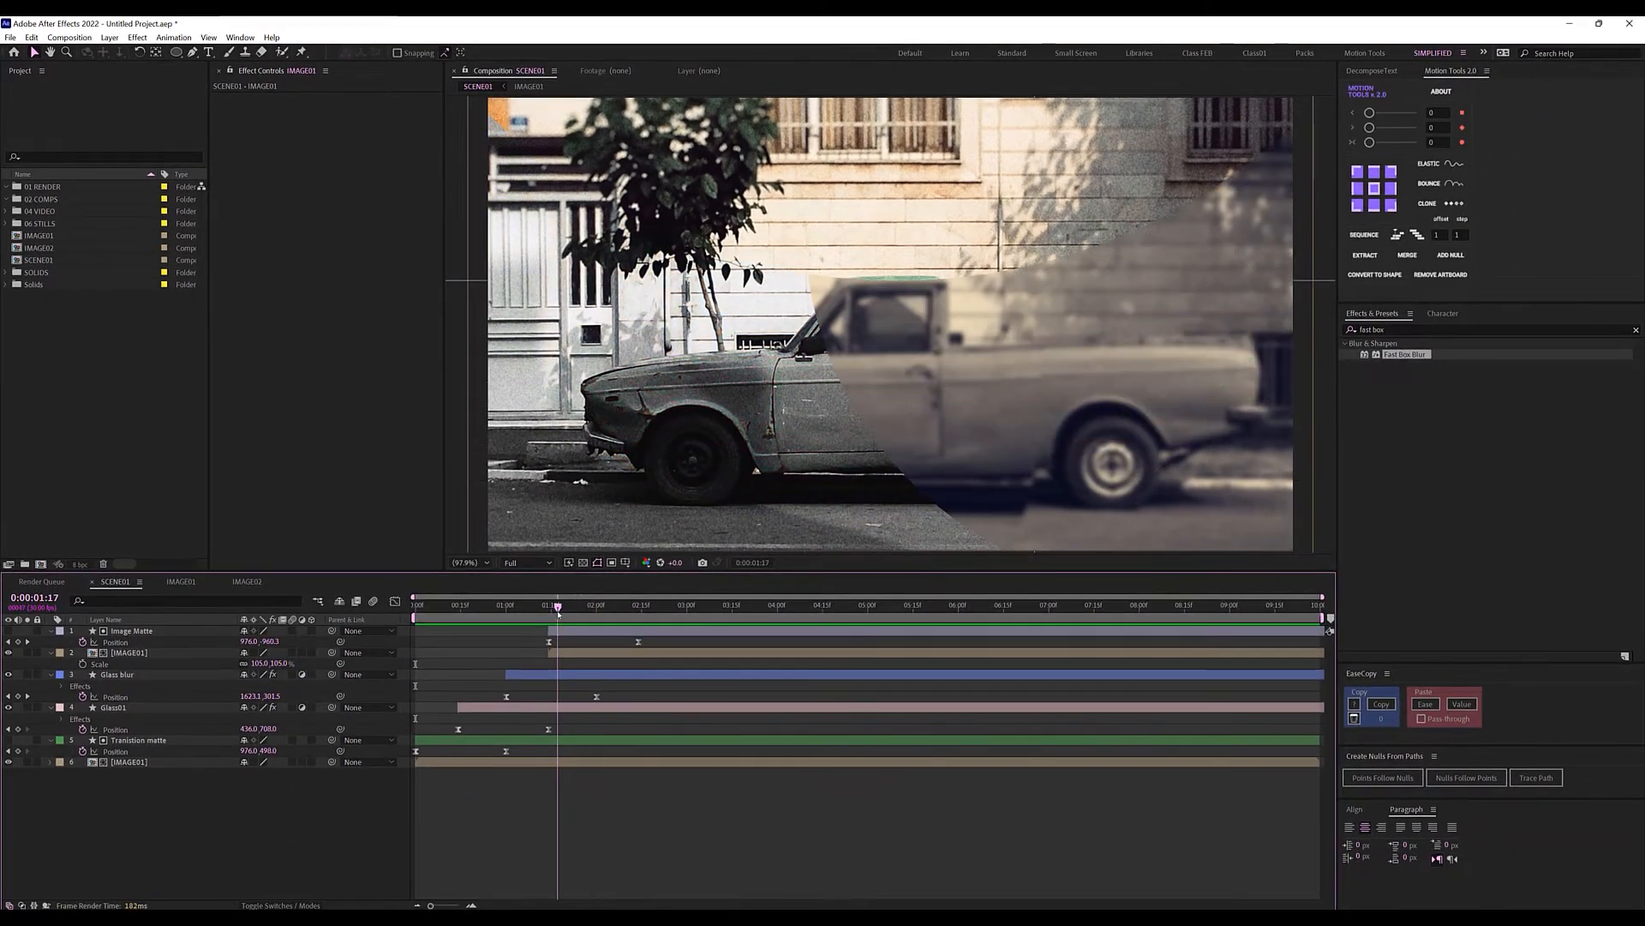
pyautogui.moveTo(558, 614); pyautogui.dragTo(560, 614)
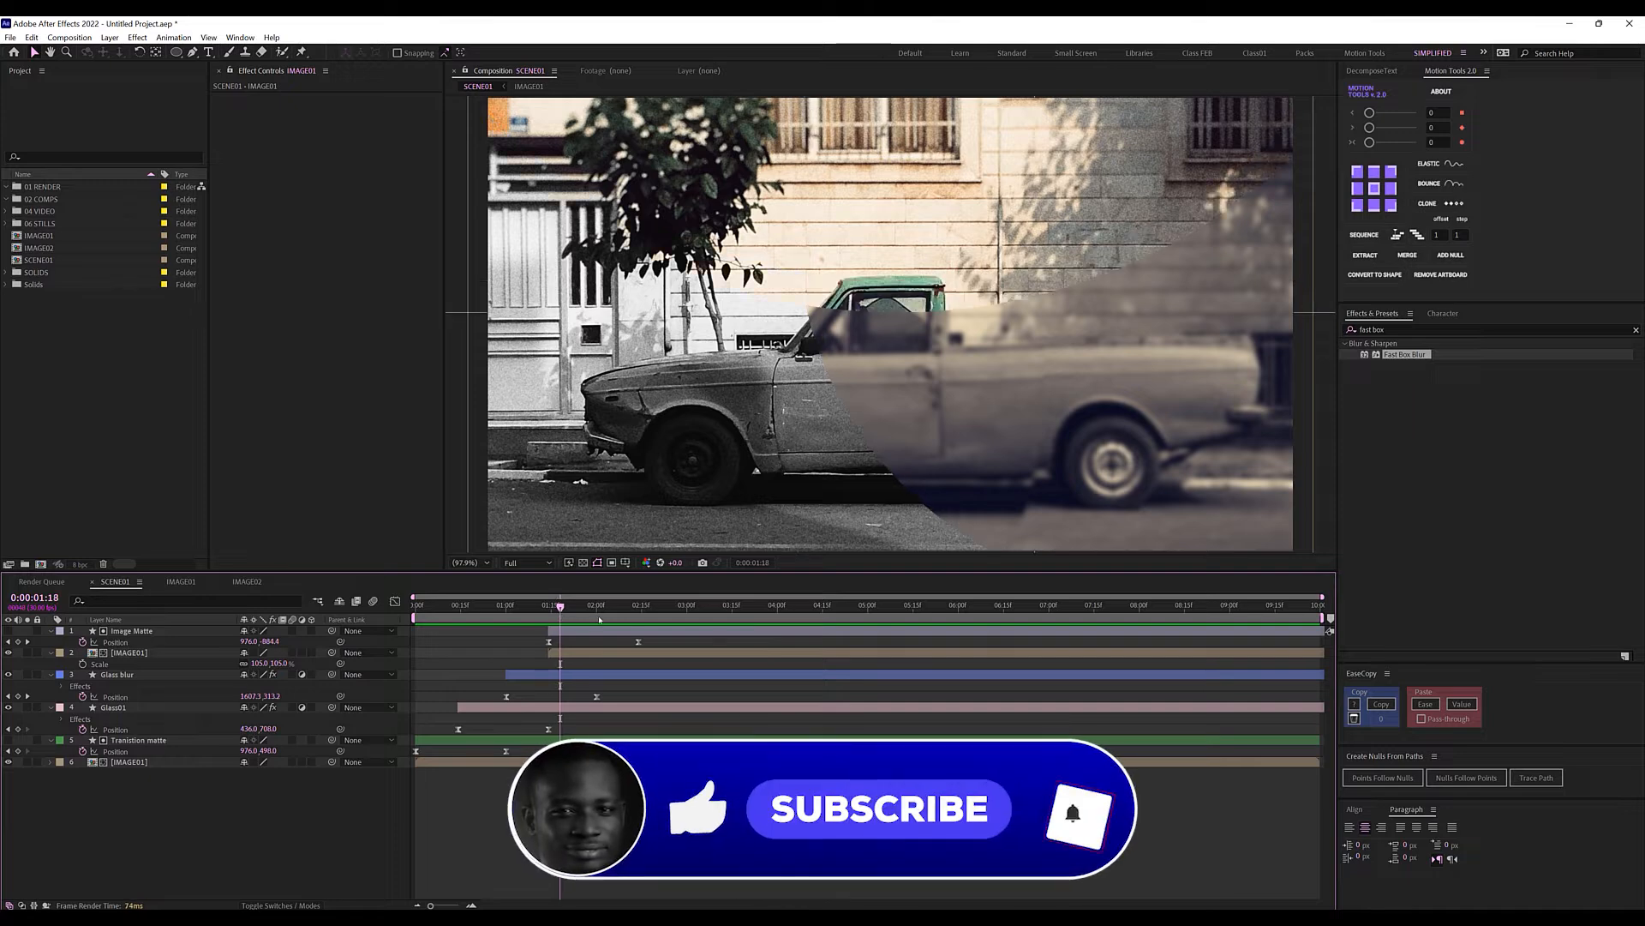
# Collapse the expanded properties of all five layers and select Glass01.
pyautogui.click(50, 631)
pyautogui.click(50, 641)
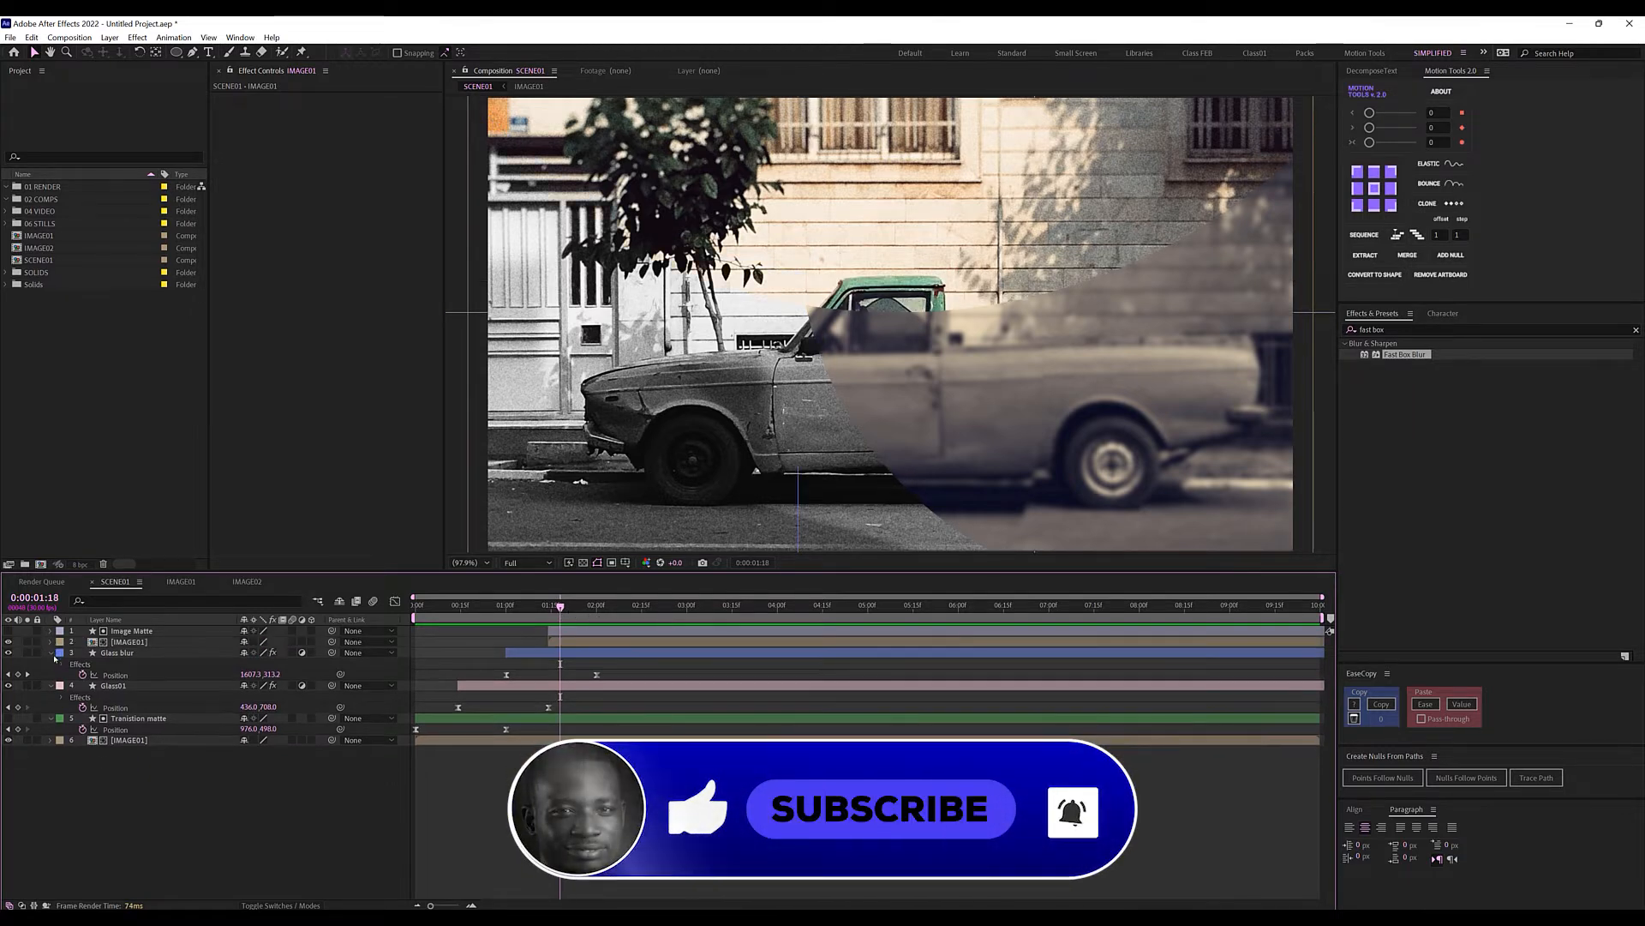
pyautogui.click(50, 686)
pyautogui.click(50, 653)
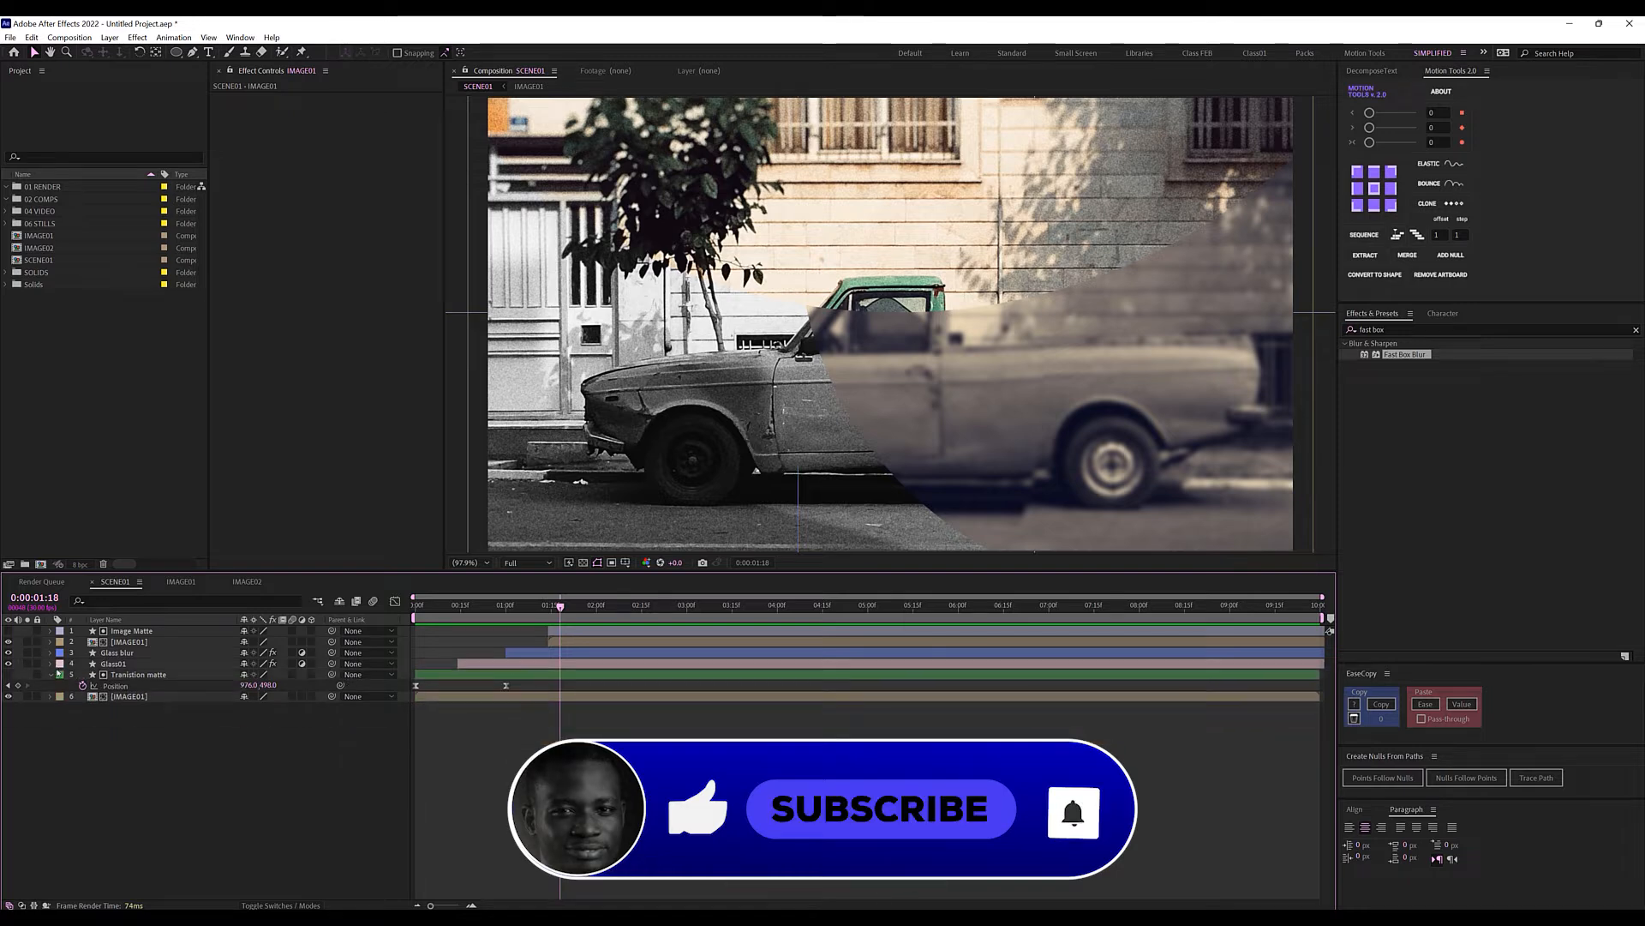
pyautogui.click(50, 675)
pyautogui.click(118, 663)
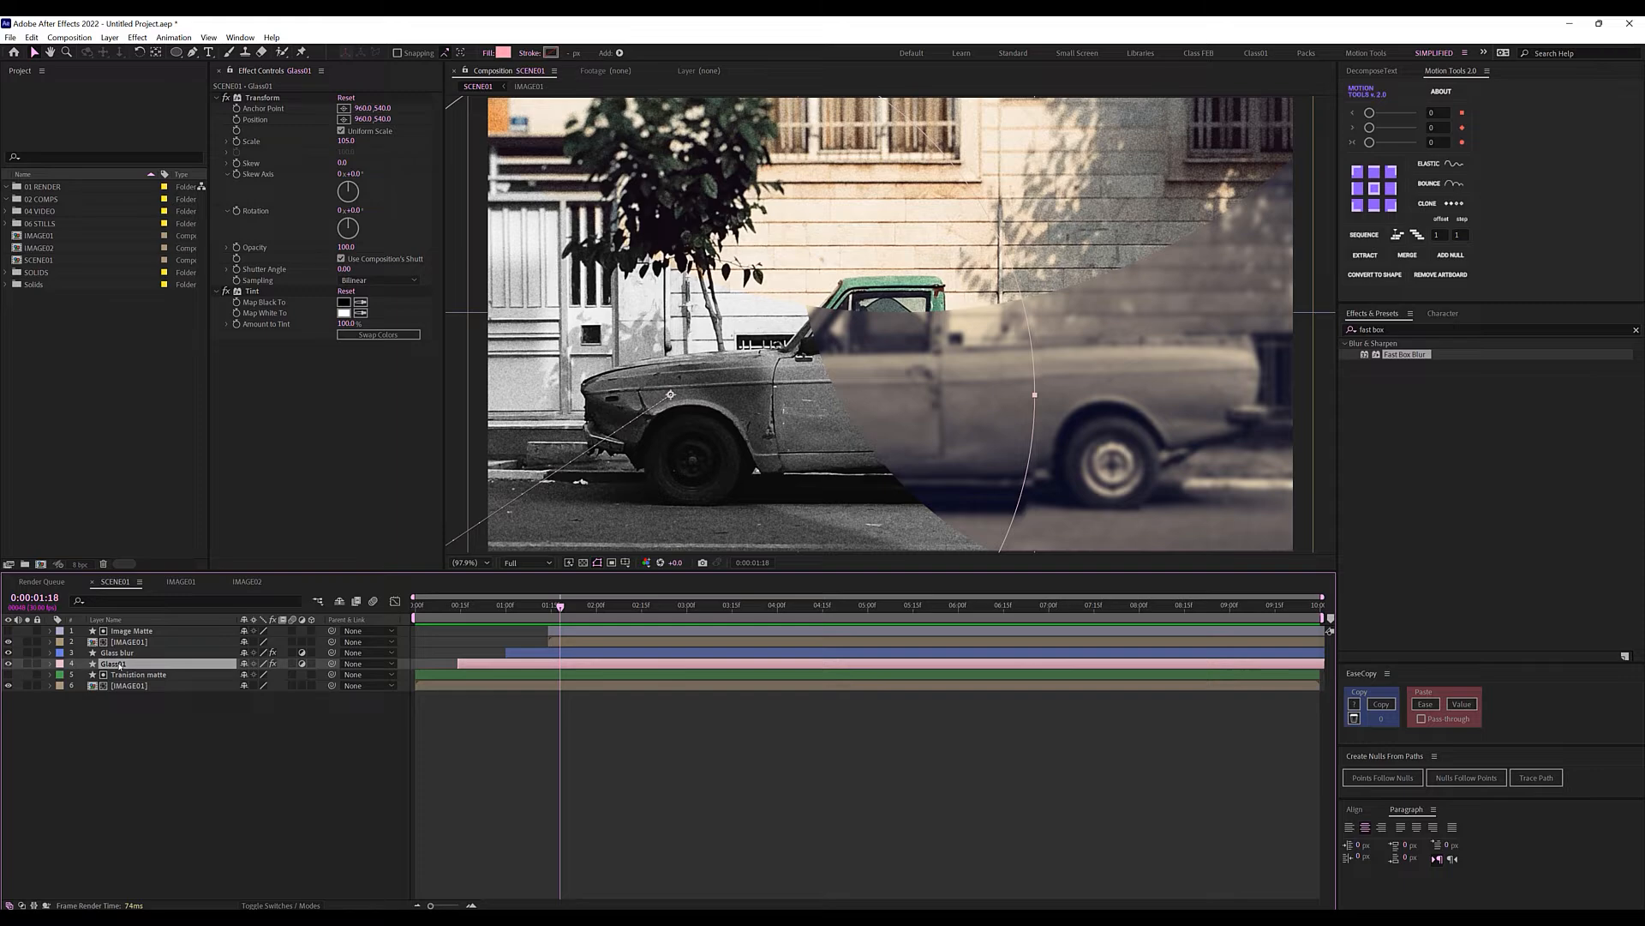
# Duplicate Glass01 and give the copy no fill and a solid white stroke.
pyautogui.hotkey('ctrl', 'd')
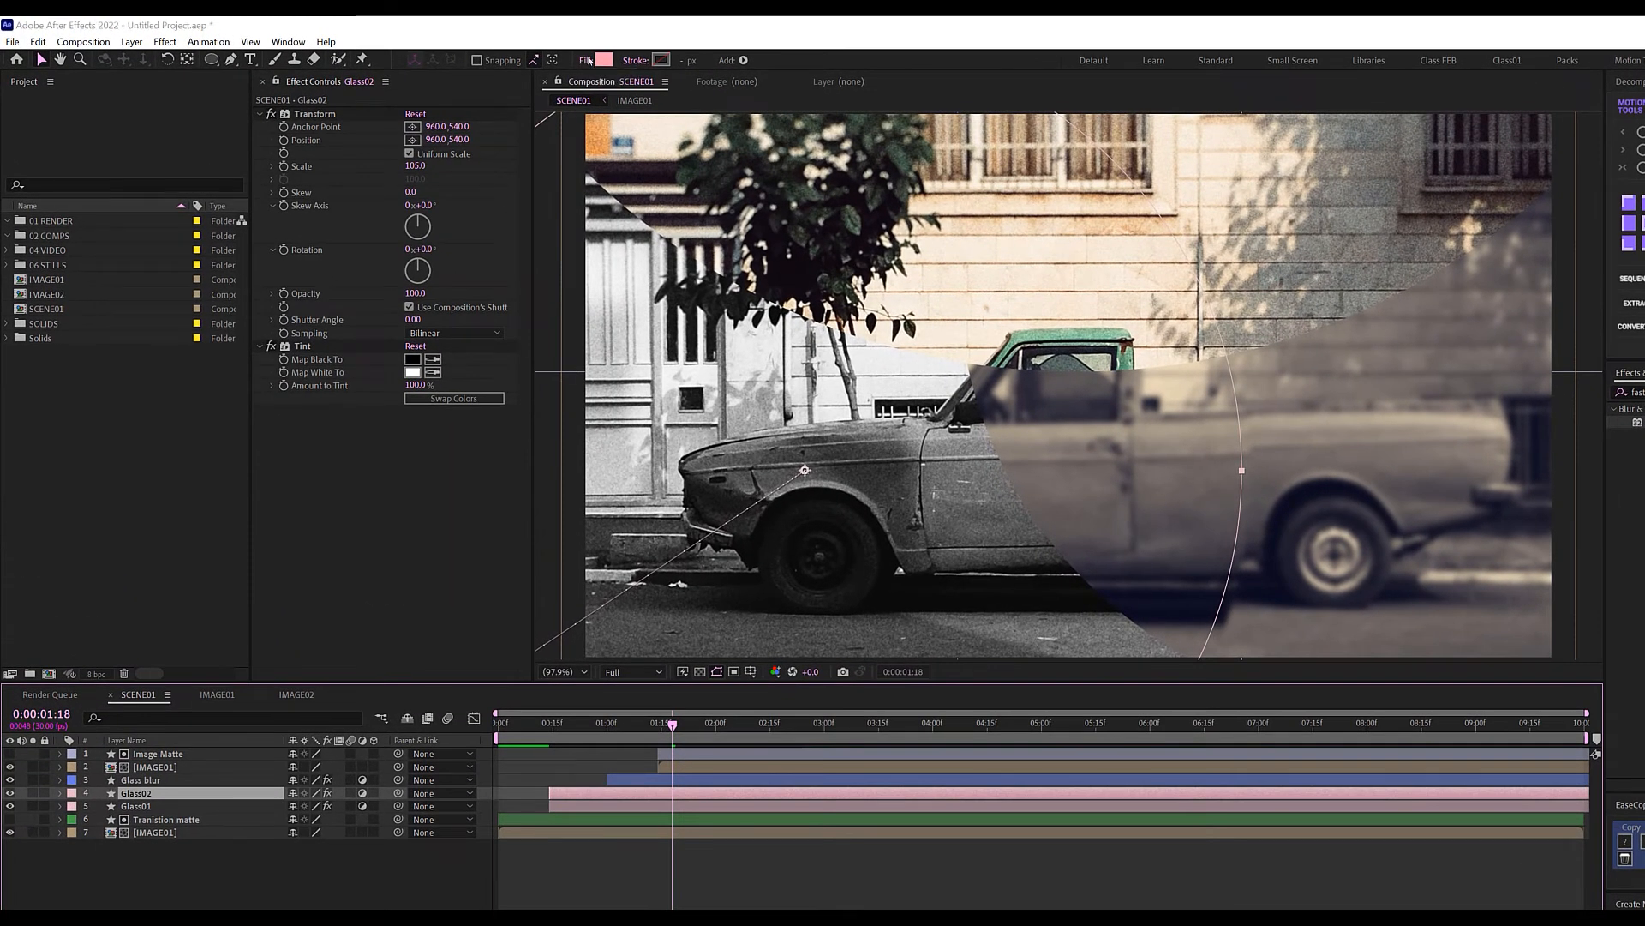
pyautogui.click(589, 61)
pyautogui.click(471, 143)
pyautogui.press('Return')
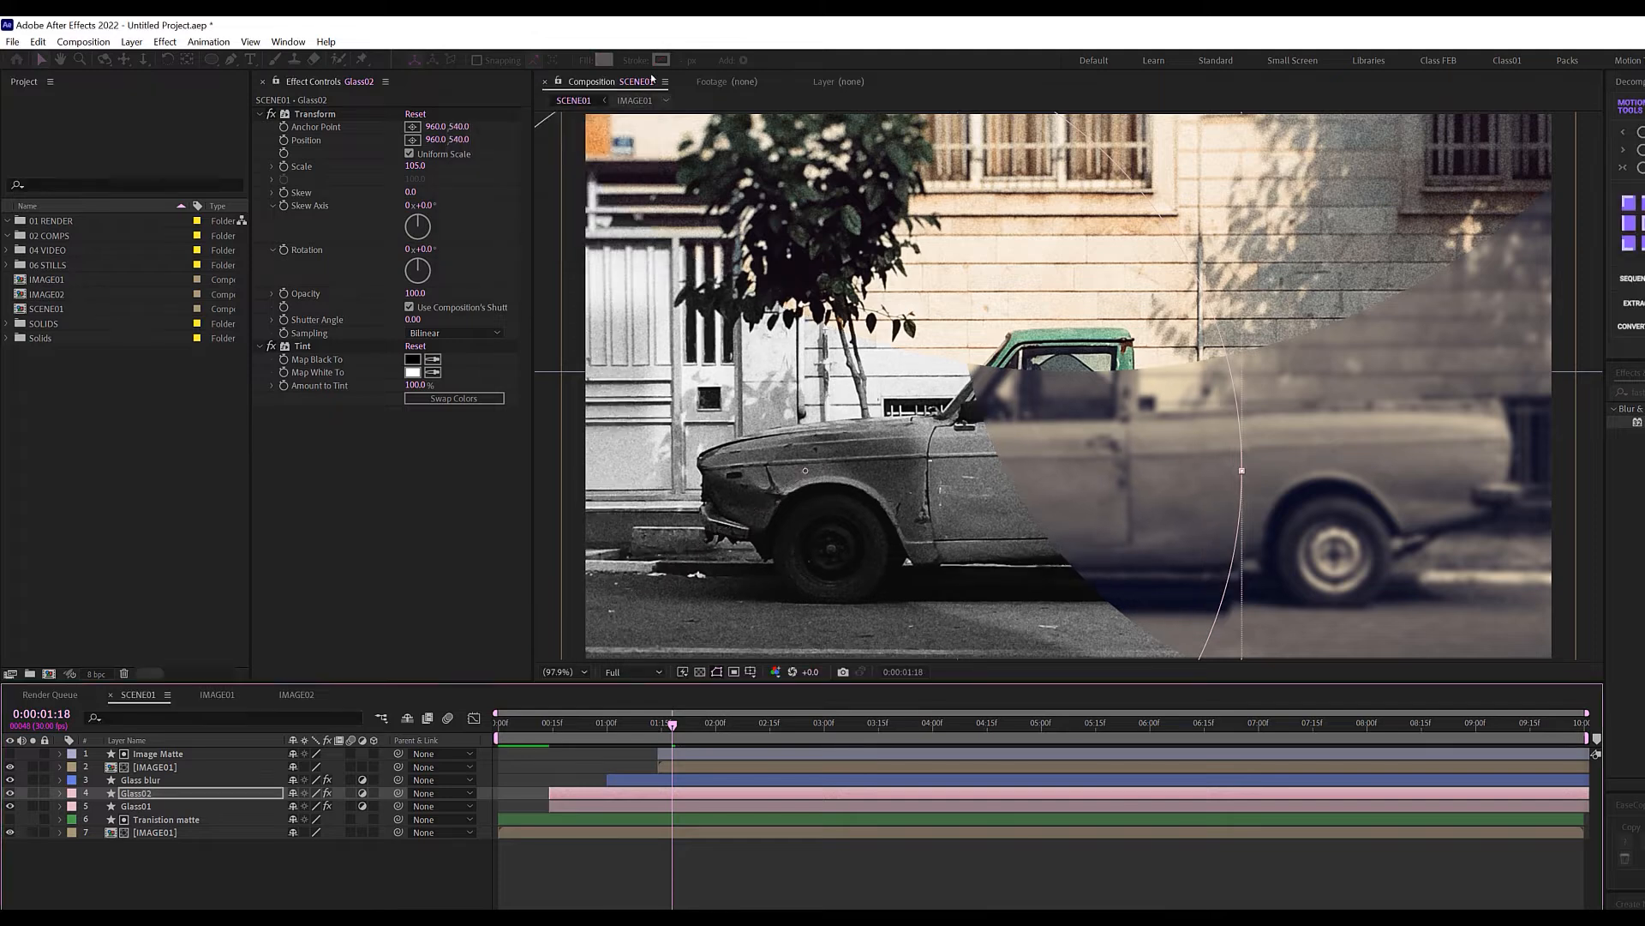
pyautogui.click(636, 60)
pyautogui.click(488, 144)
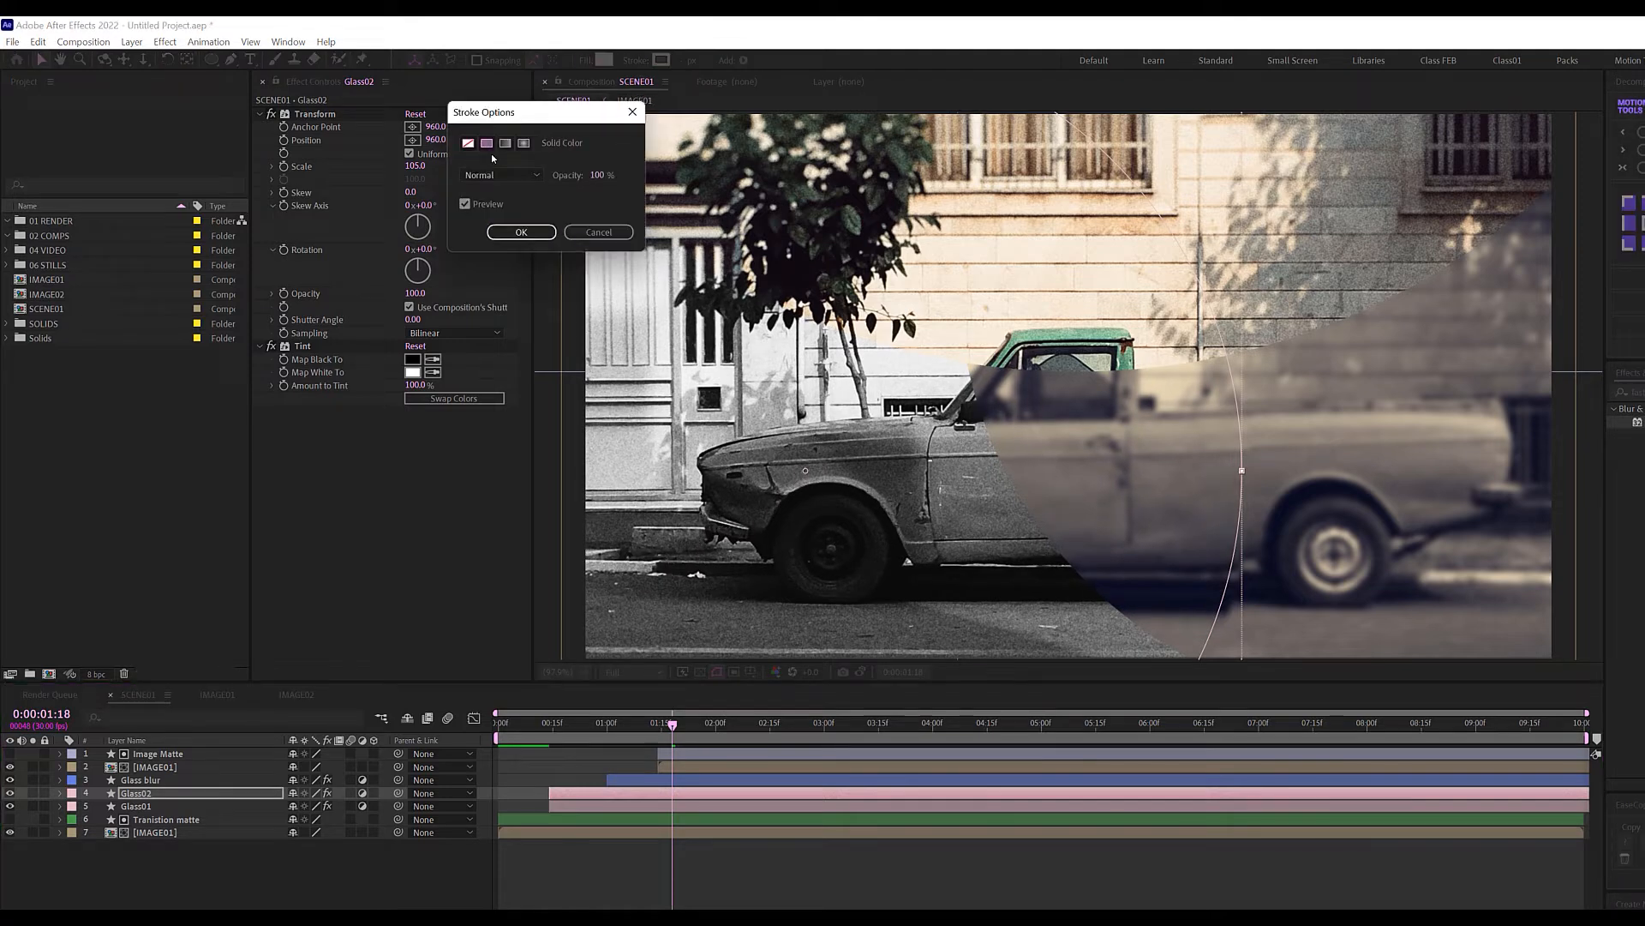
pyautogui.click(520, 231)
pyautogui.click(661, 60)
pyautogui.click(334, 243)
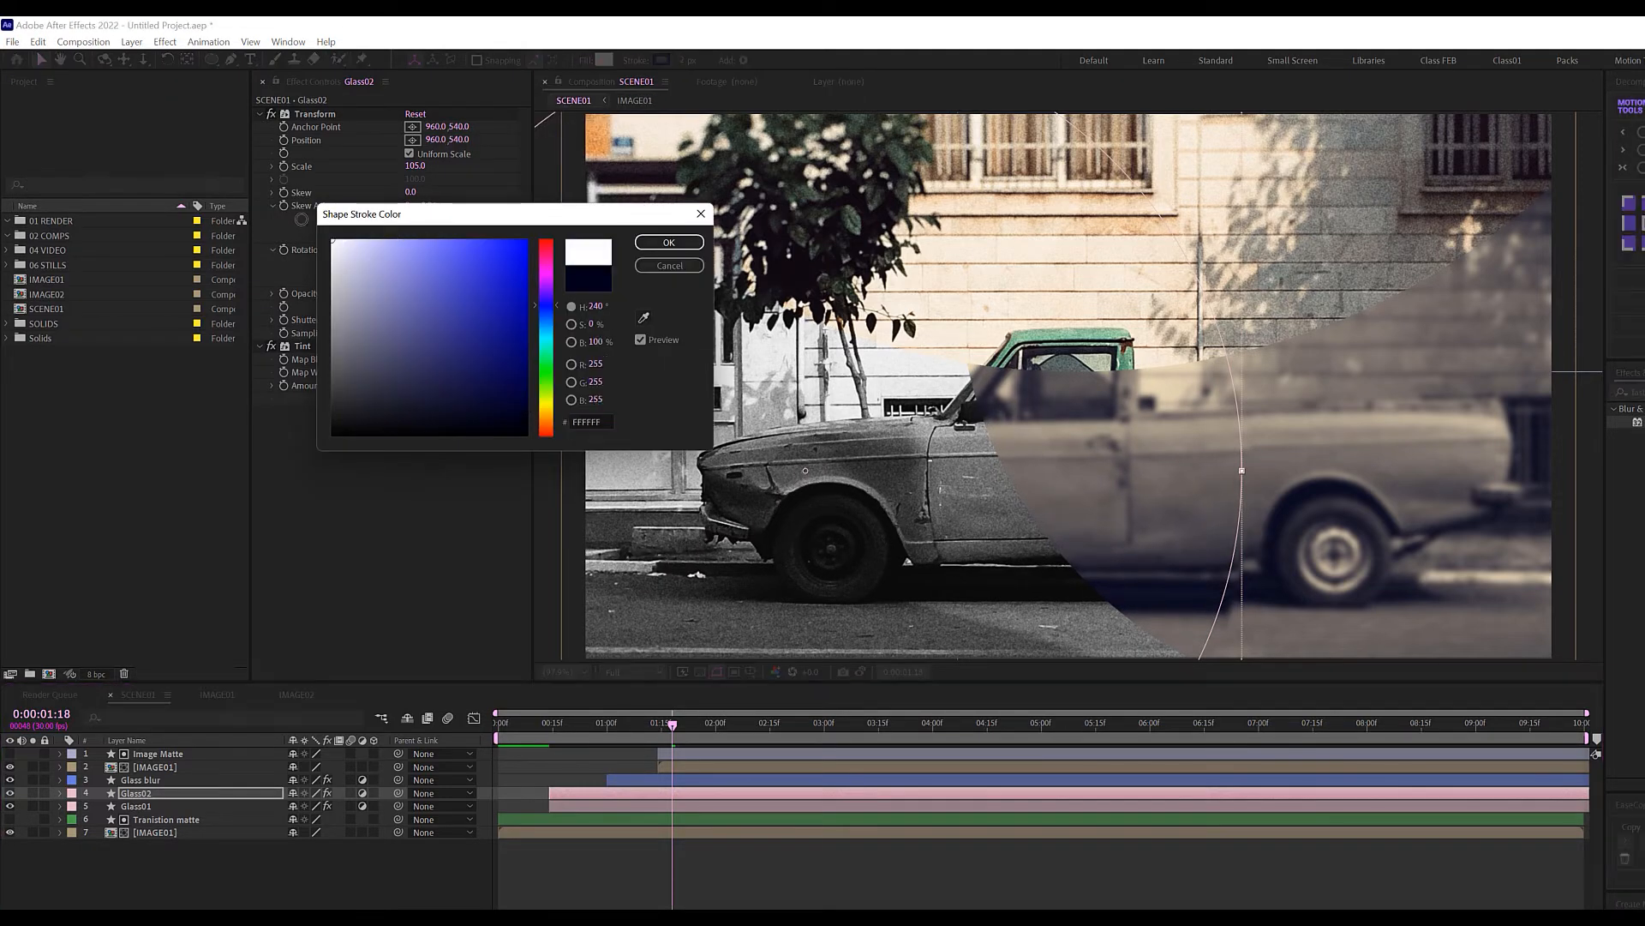
pyautogui.click(668, 242)
# Turn off the copy's adjustment-layer switch and inspect the white outline up close.
pyautogui.click(582, 724)
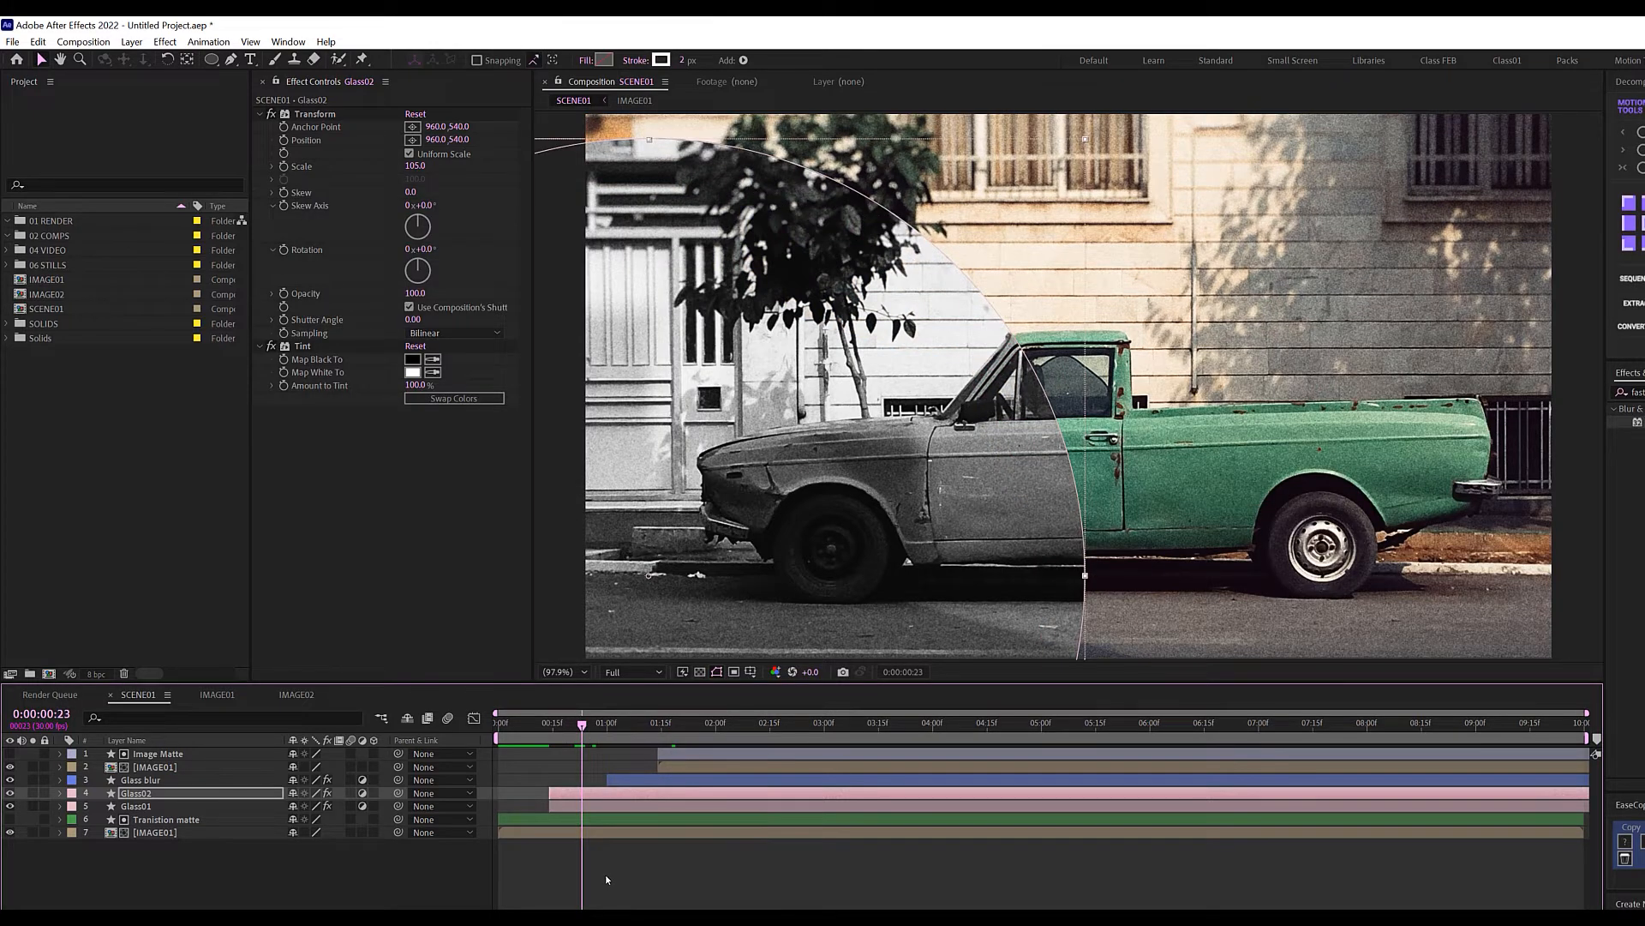
pyautogui.click(605, 874)
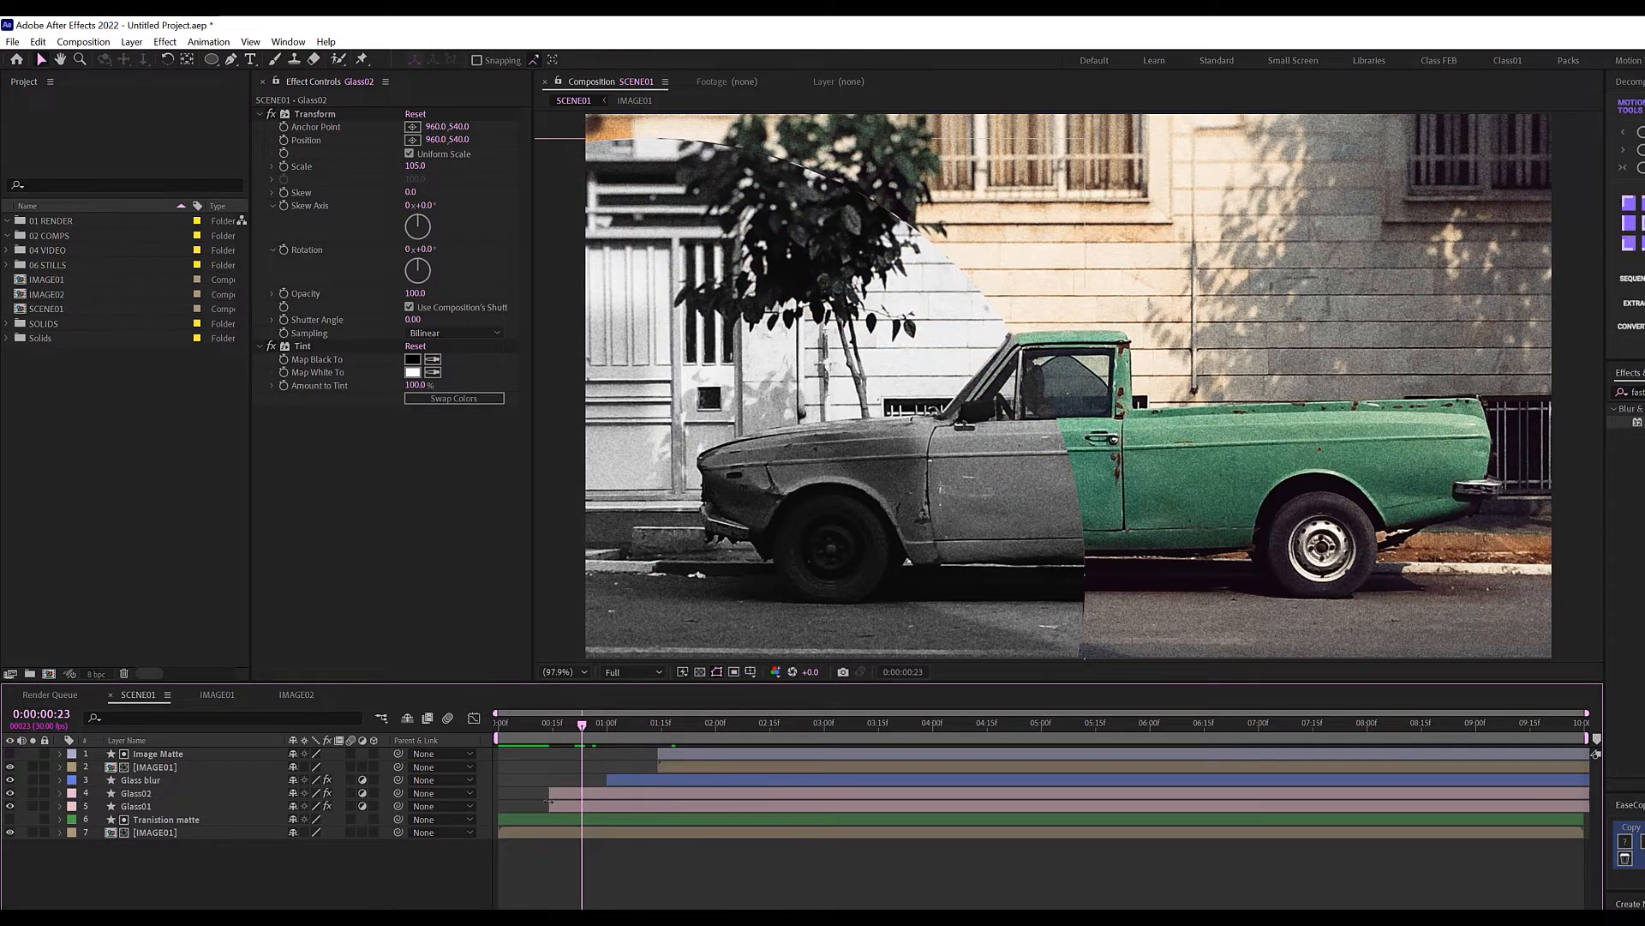
pyautogui.click(363, 794)
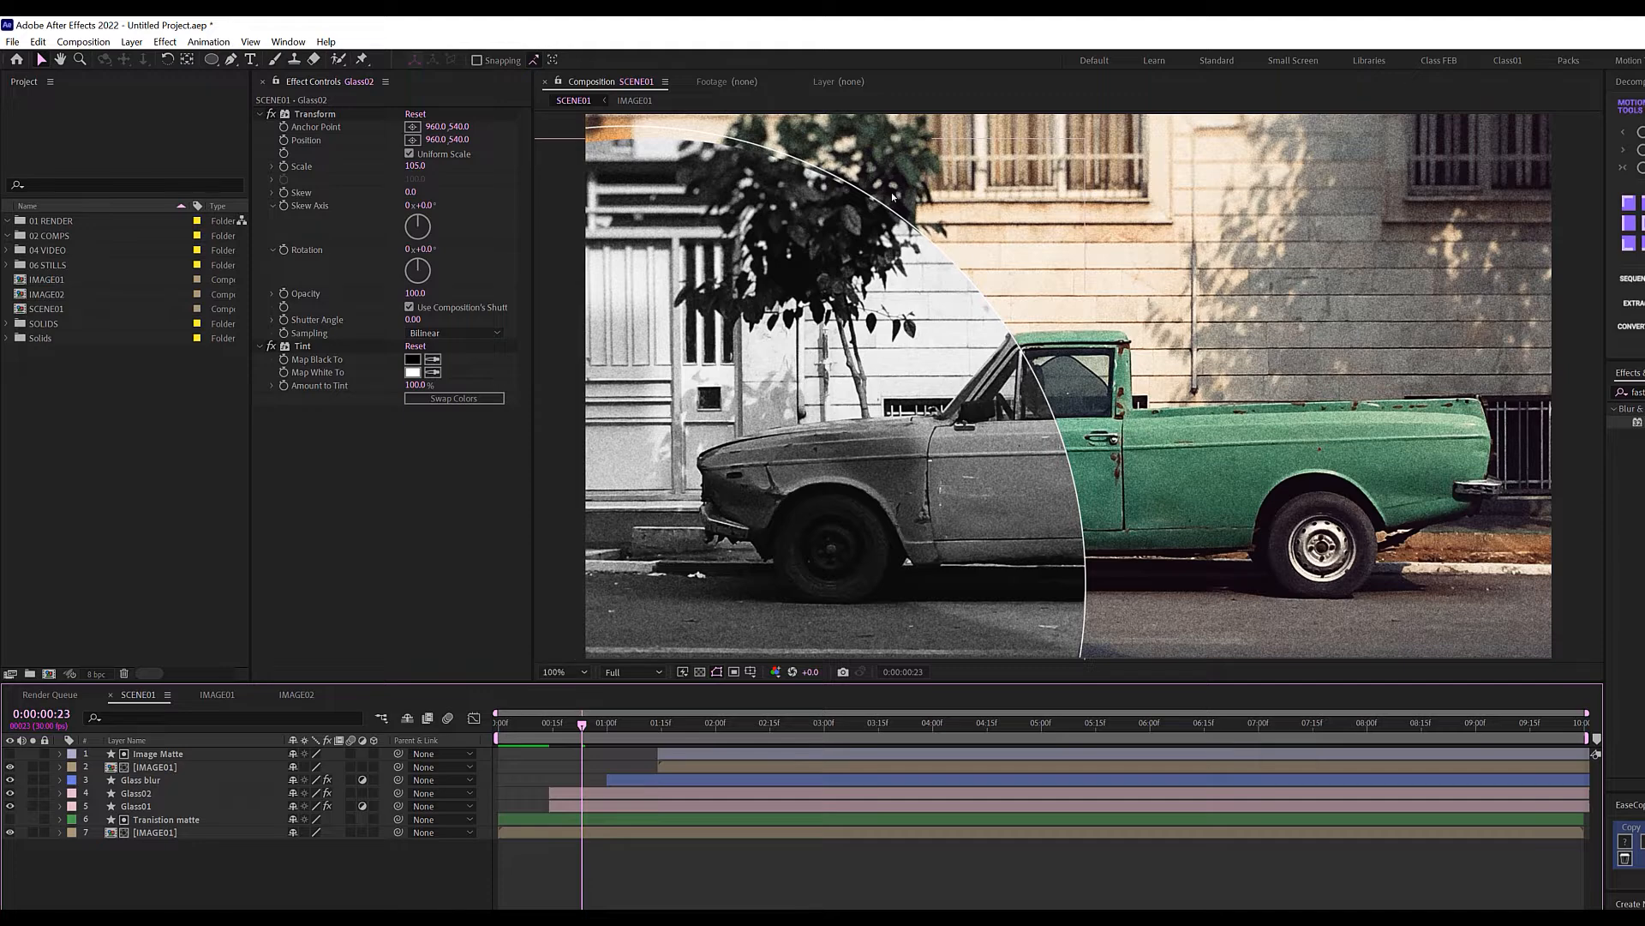
pyautogui.scroll(4, 893, 196)
pyautogui.moveTo(849, 157); pyautogui.dragTo(1061, 427)
pyautogui.moveTo(977, 316); pyautogui.dragTo(1210, 504)
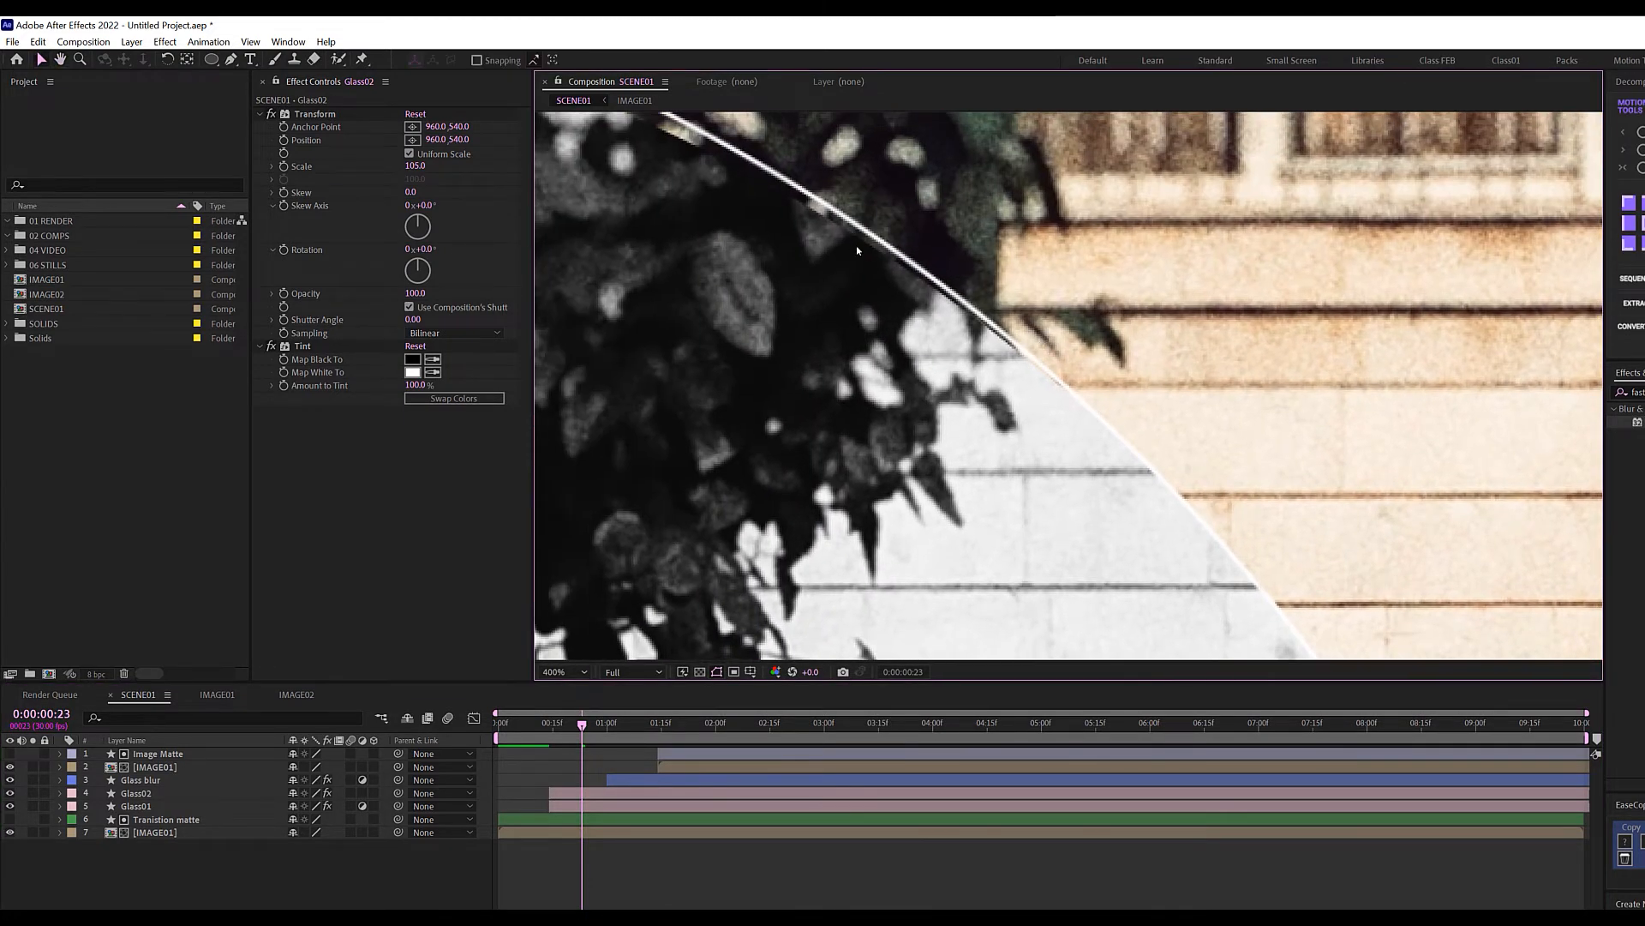
pyautogui.moveTo(916, 256); pyautogui.dragTo(1084, 384)
pyautogui.moveTo(741, 208); pyautogui.dragTo(1036, 324)
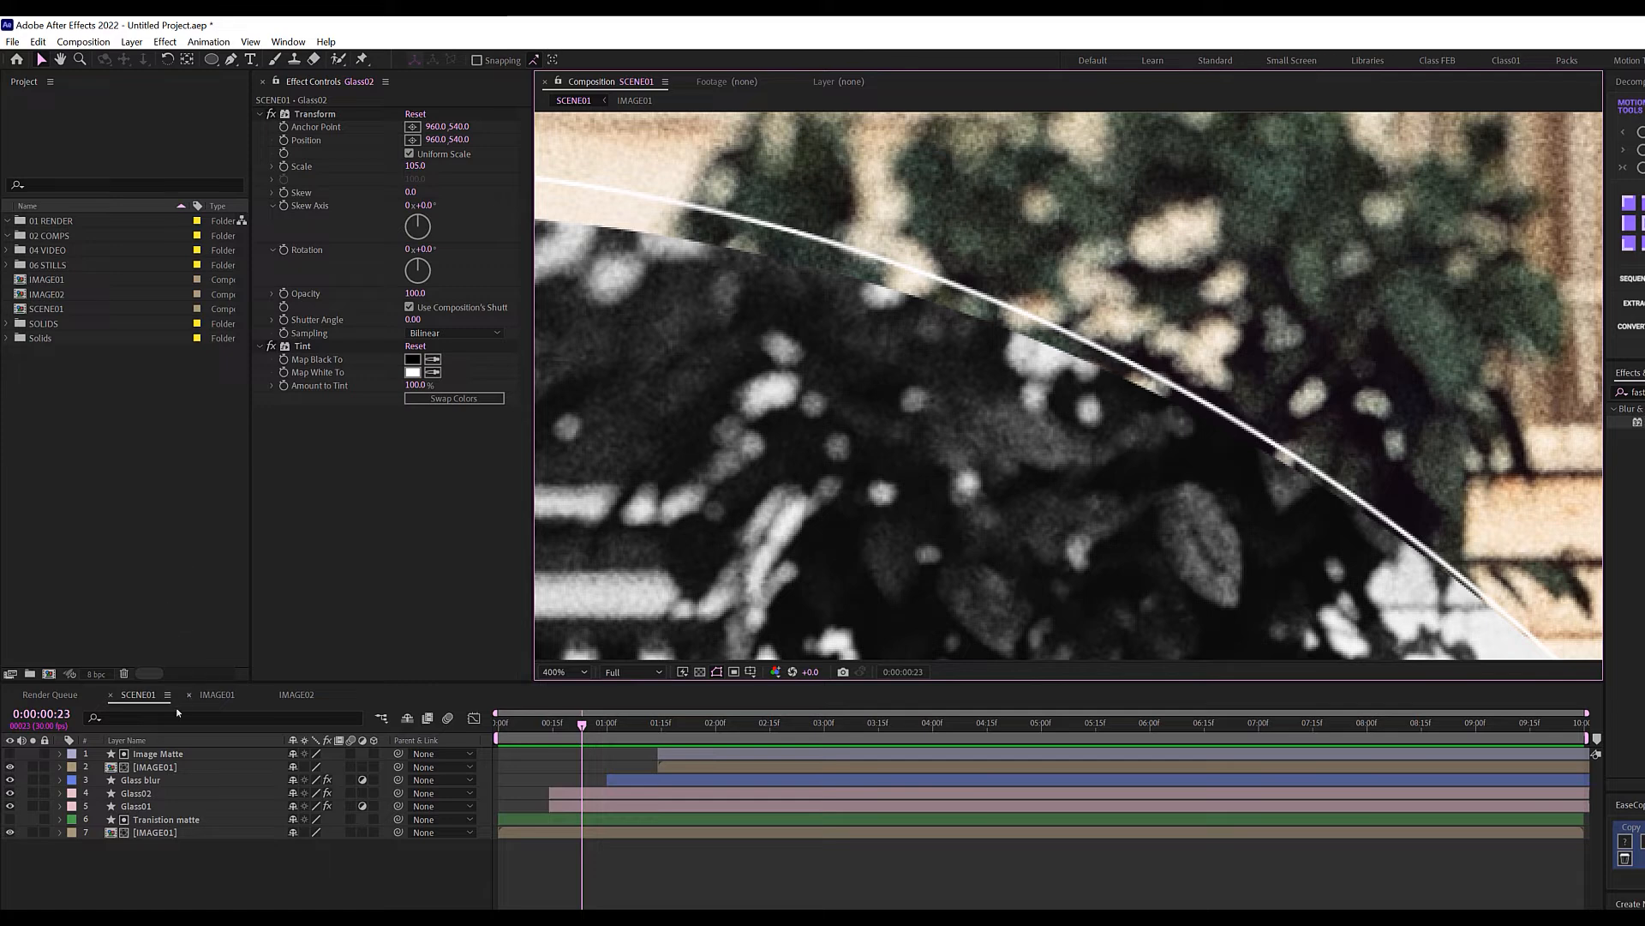
# Delete the Transform and Tint effects from the Glass01 copy and fit the view.
pyautogui.click(271, 114)
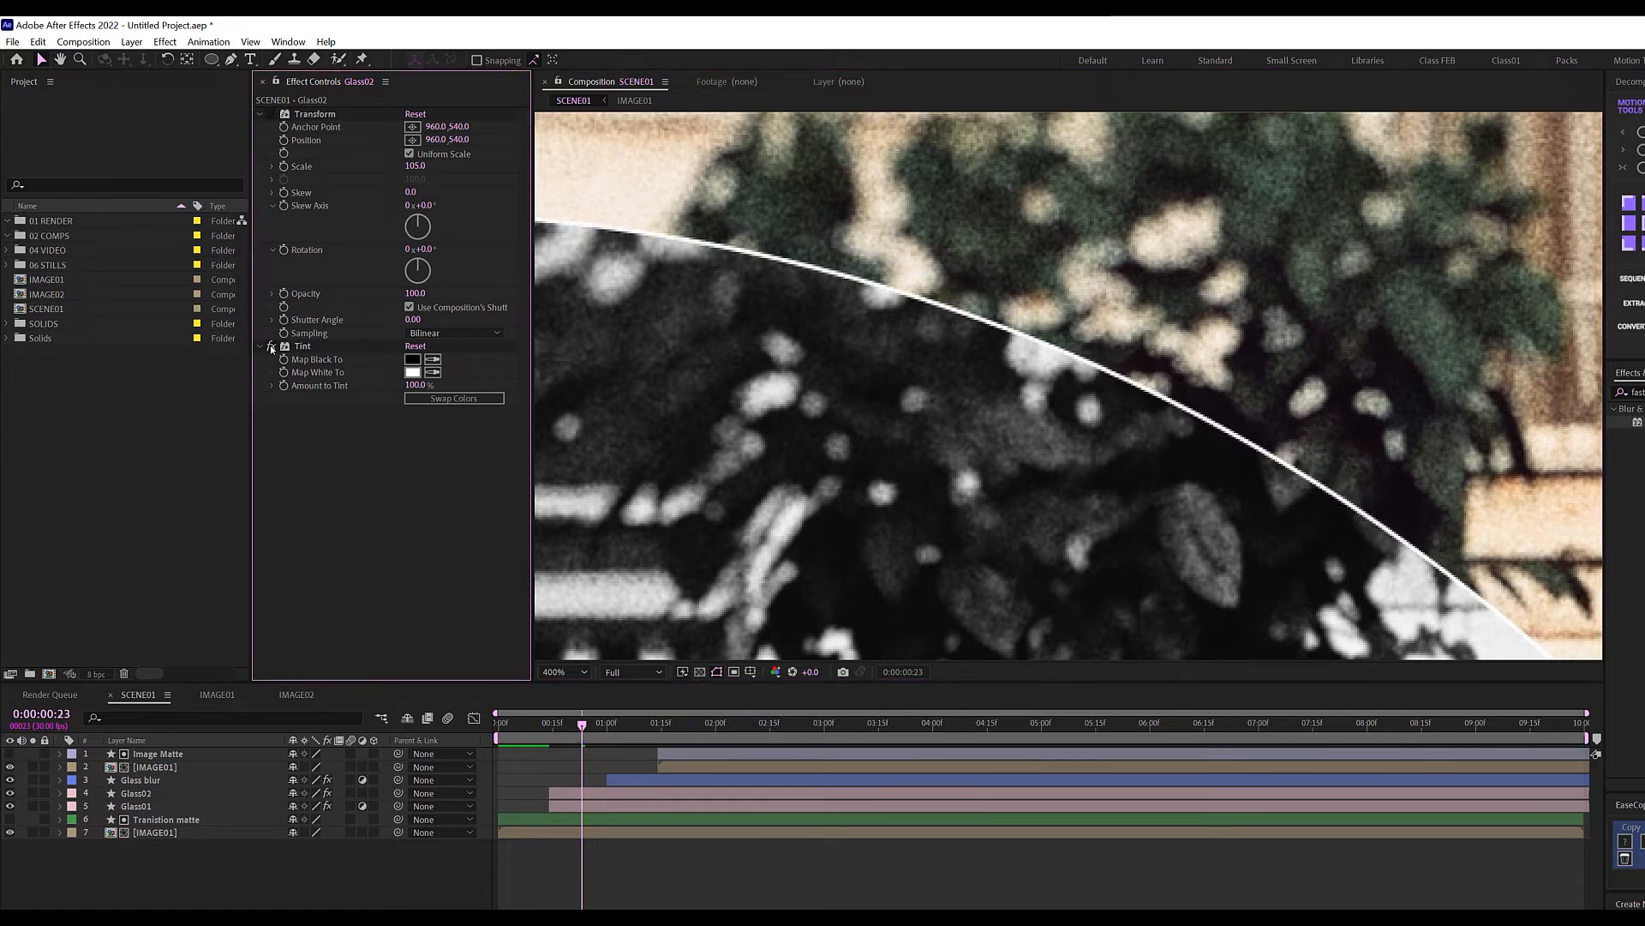
pyautogui.click(308, 115)
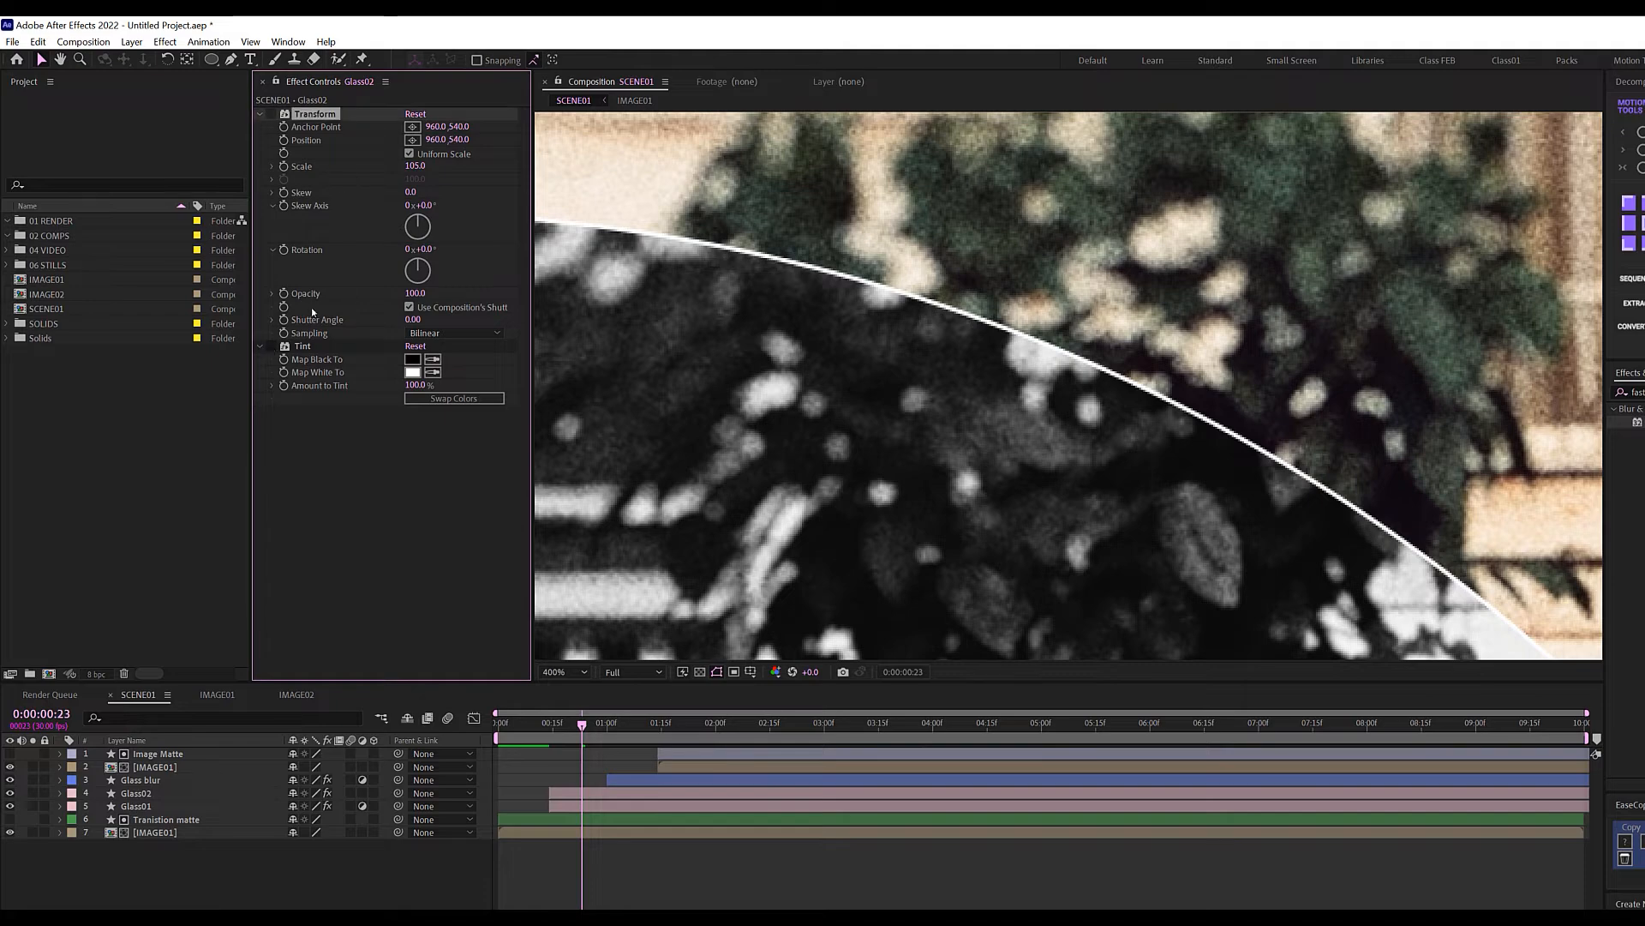
pyautogui.click(304, 347)
pyautogui.press('Delete')
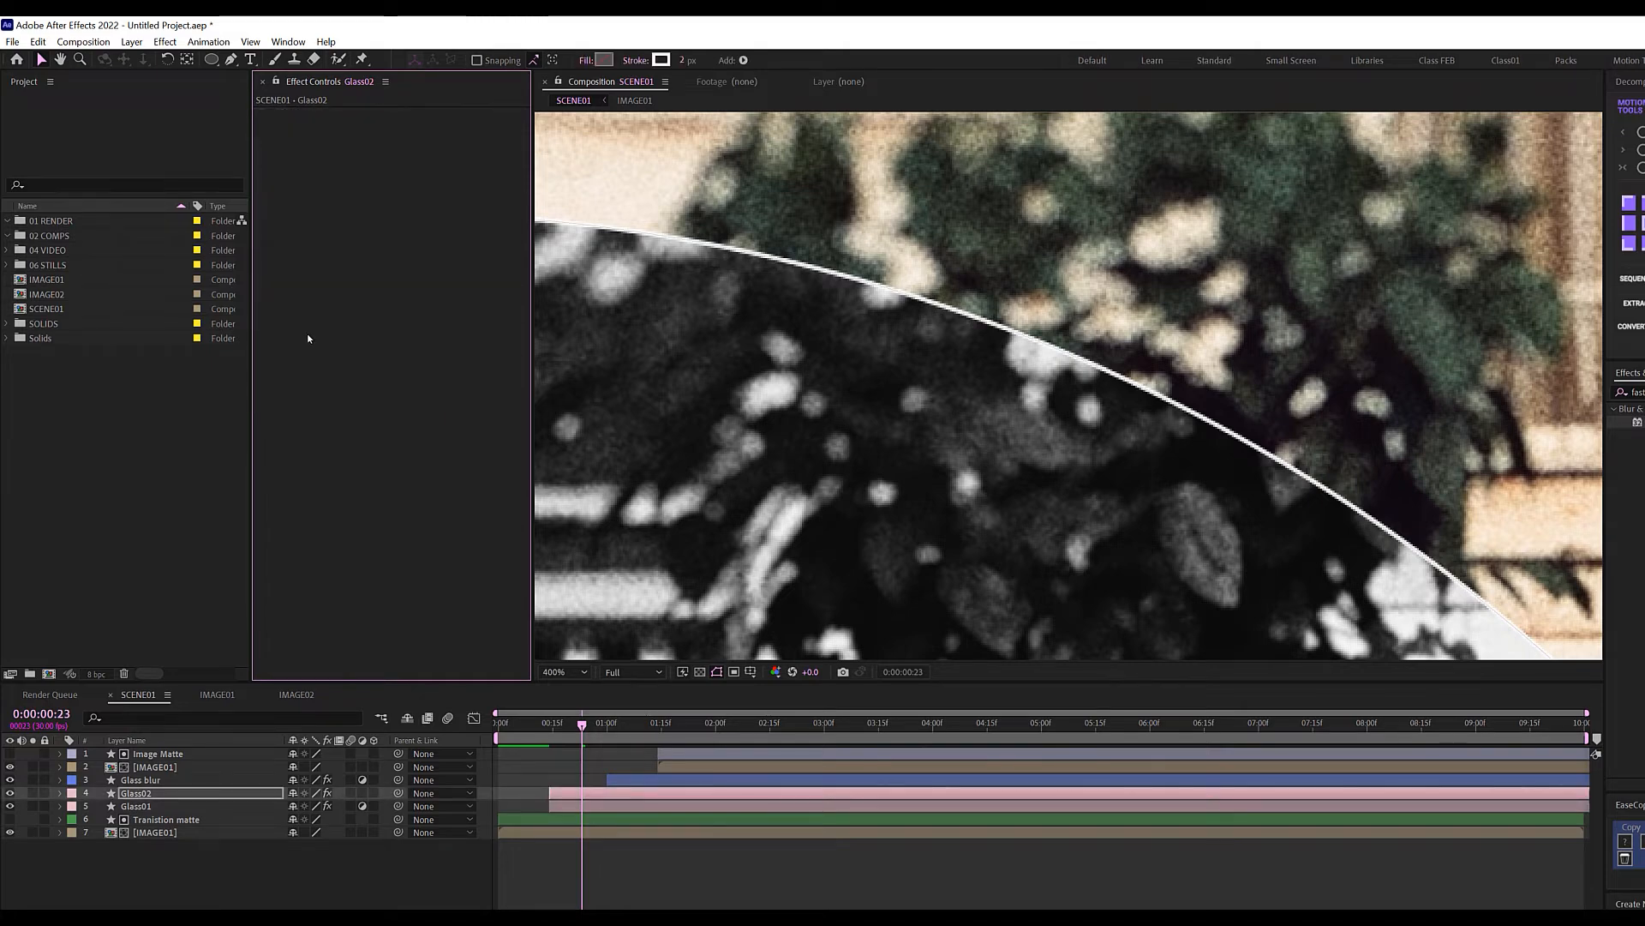
pyautogui.scroll(-1, 894, 269)
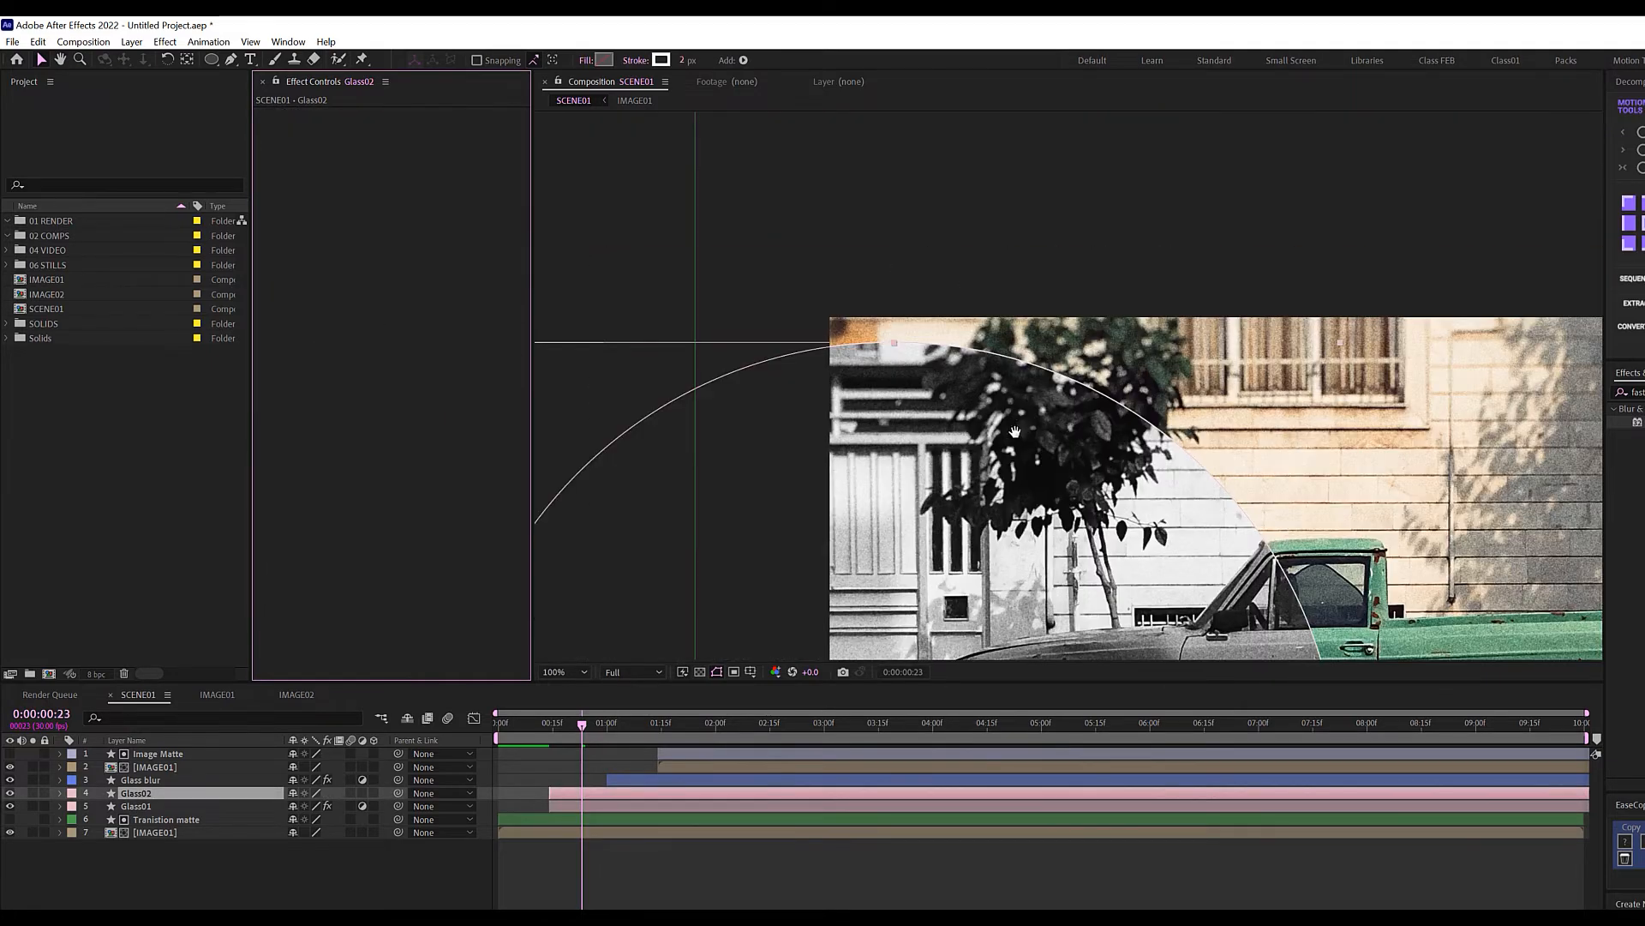
pyautogui.moveTo(1015, 431); pyautogui.dragTo(784, 217)
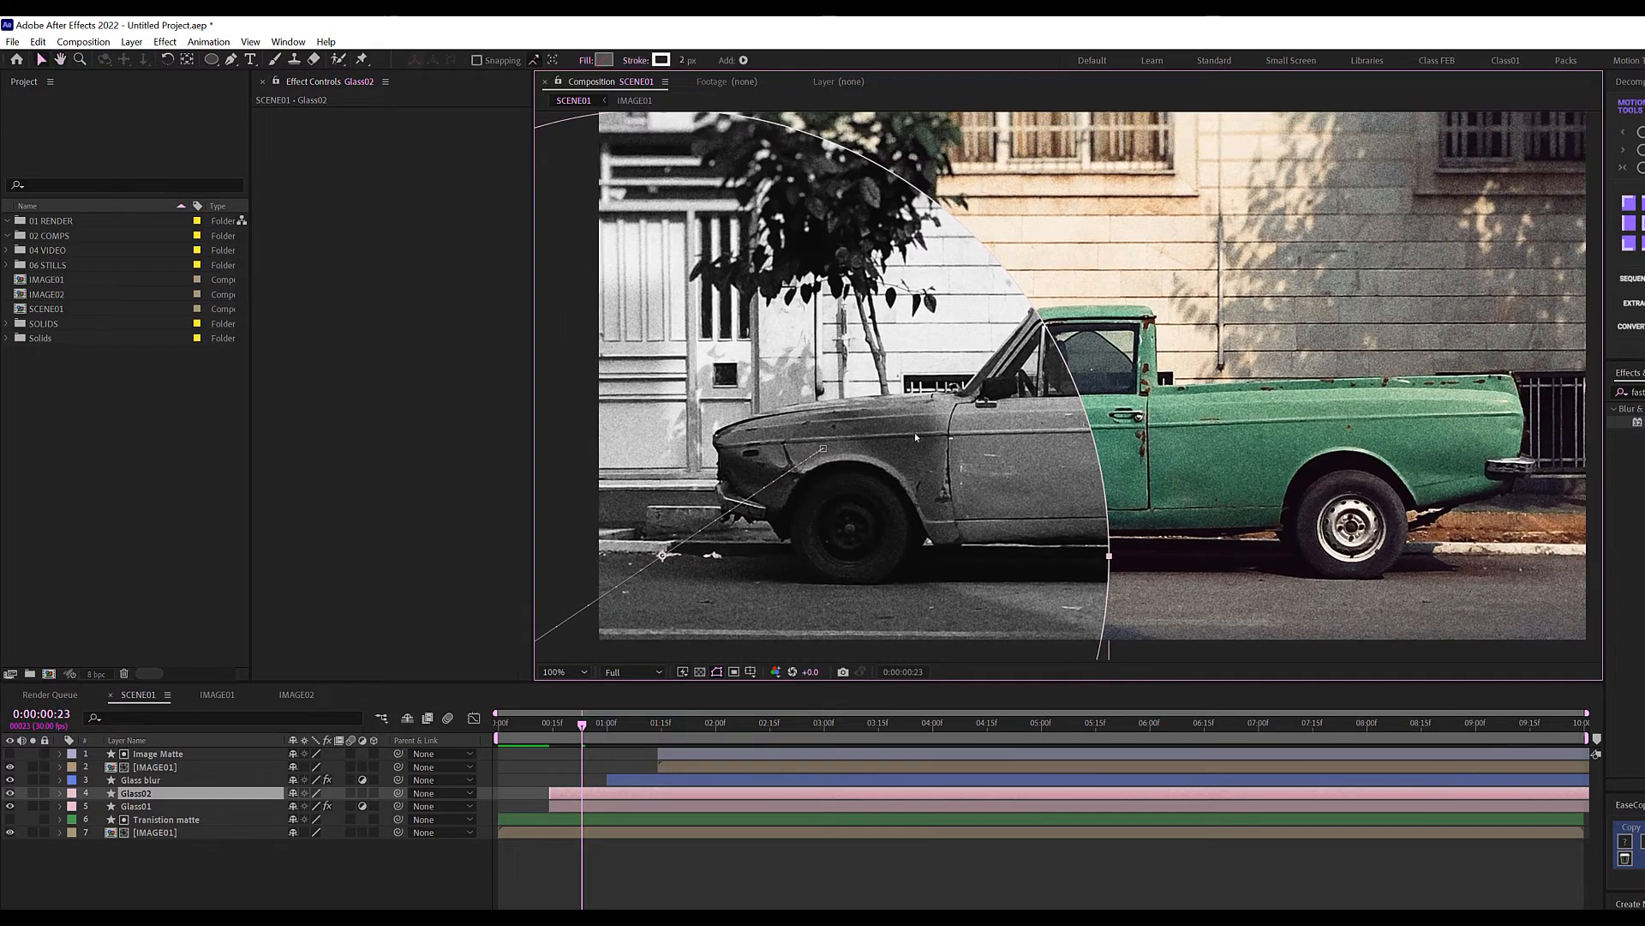
pyautogui.click(568, 672)
pyautogui.click(561, 689)
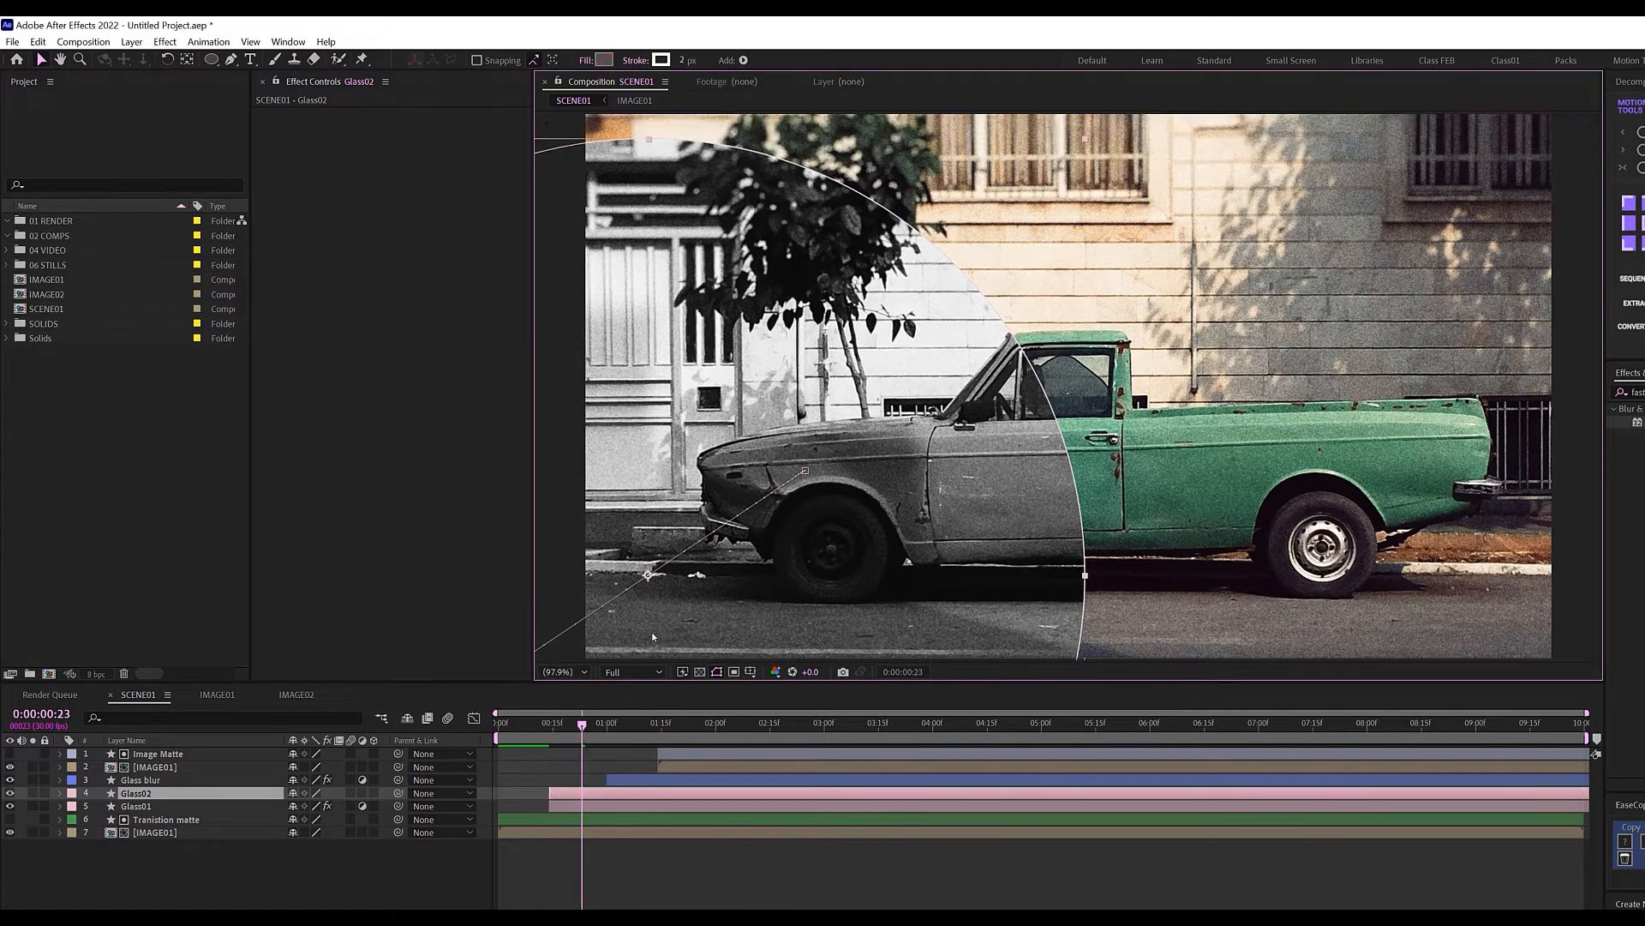
# Rename the copied layer to 'Glass01 stroke'.
pyautogui.click(175, 863)
pyautogui.click(151, 793)
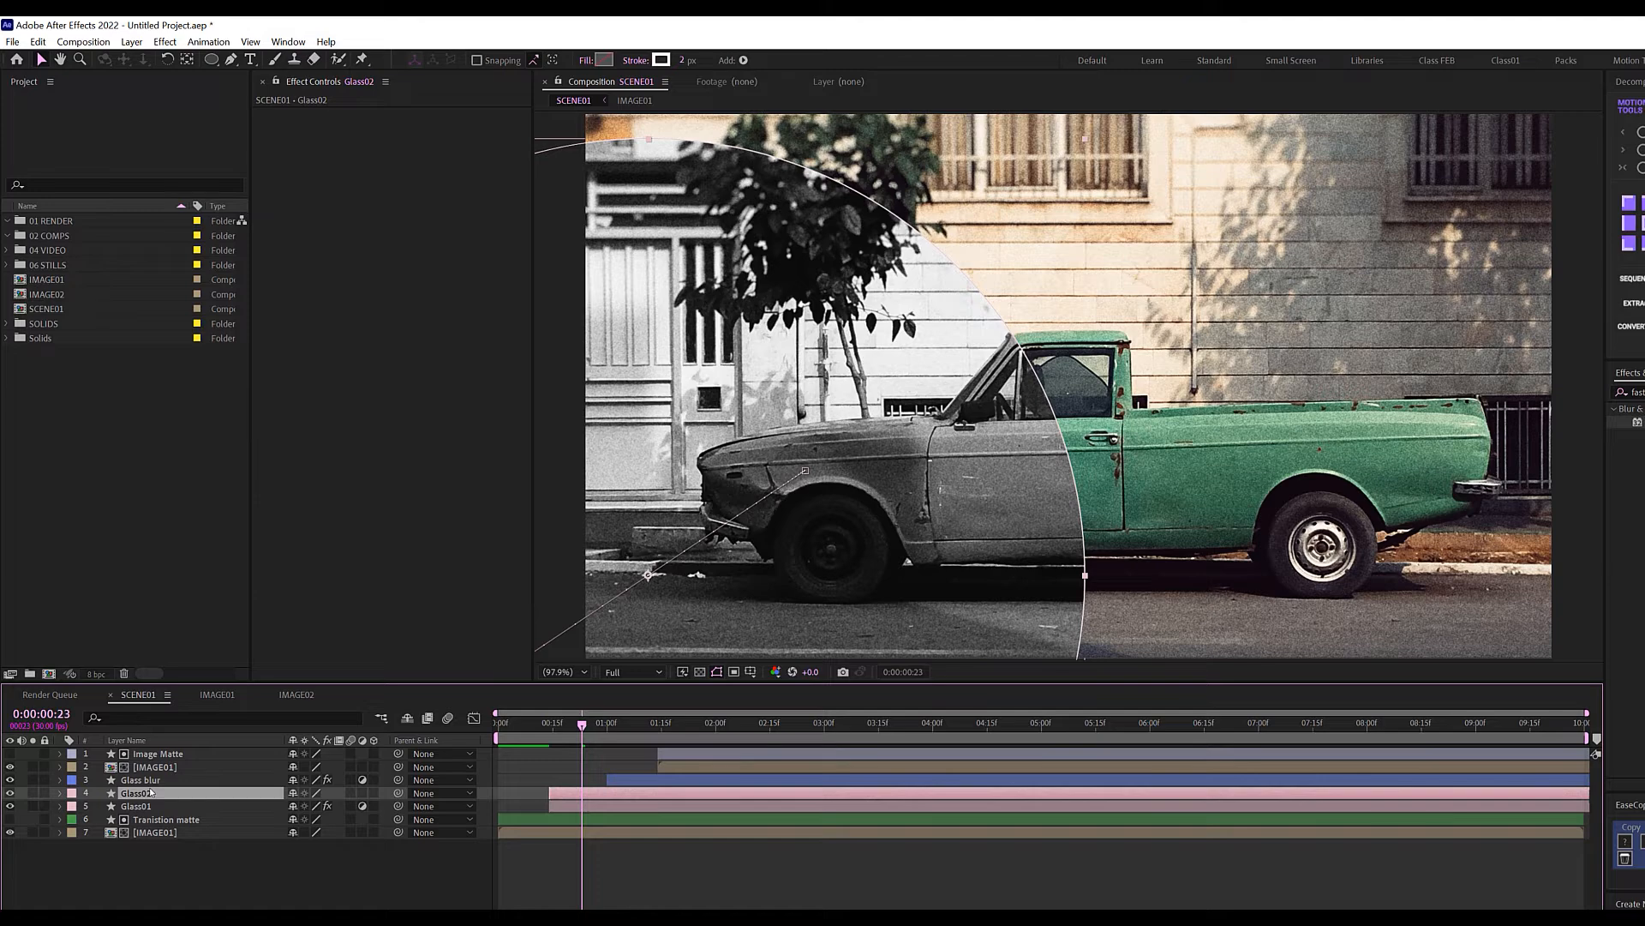
pyautogui.press('Return')
pyautogui.press('Right')
pyautogui.press('BackSpace')
pyautogui.press('BackSpace')
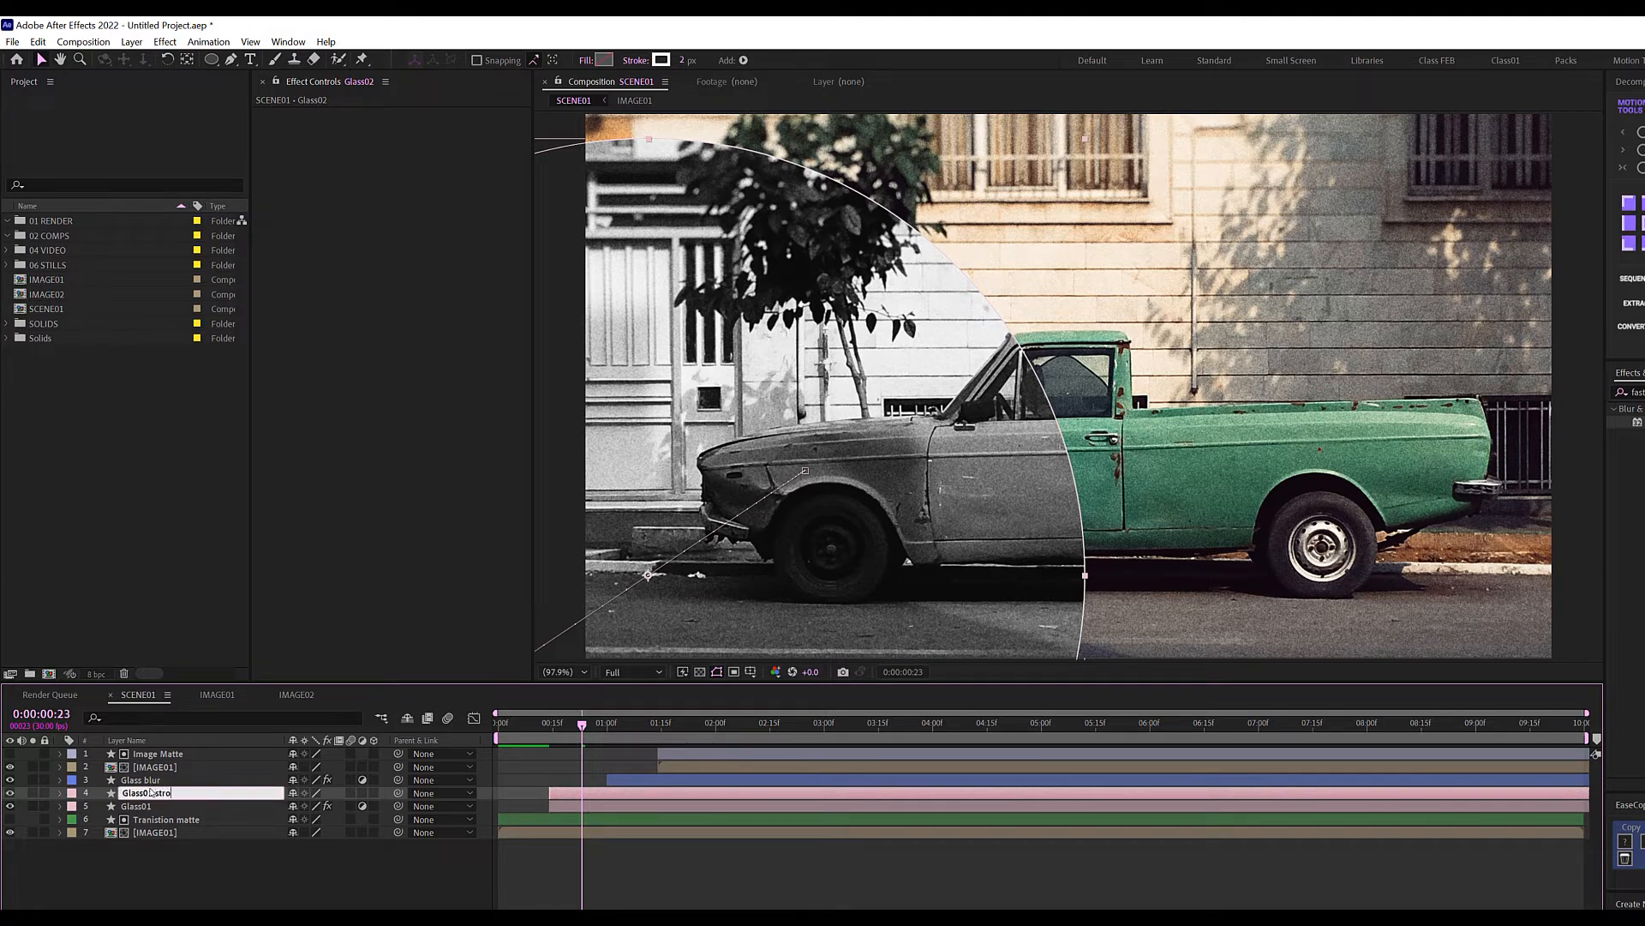
pyautogui.write('01 stroke')
pyautogui.press('Return')
pyautogui.click(157, 797)
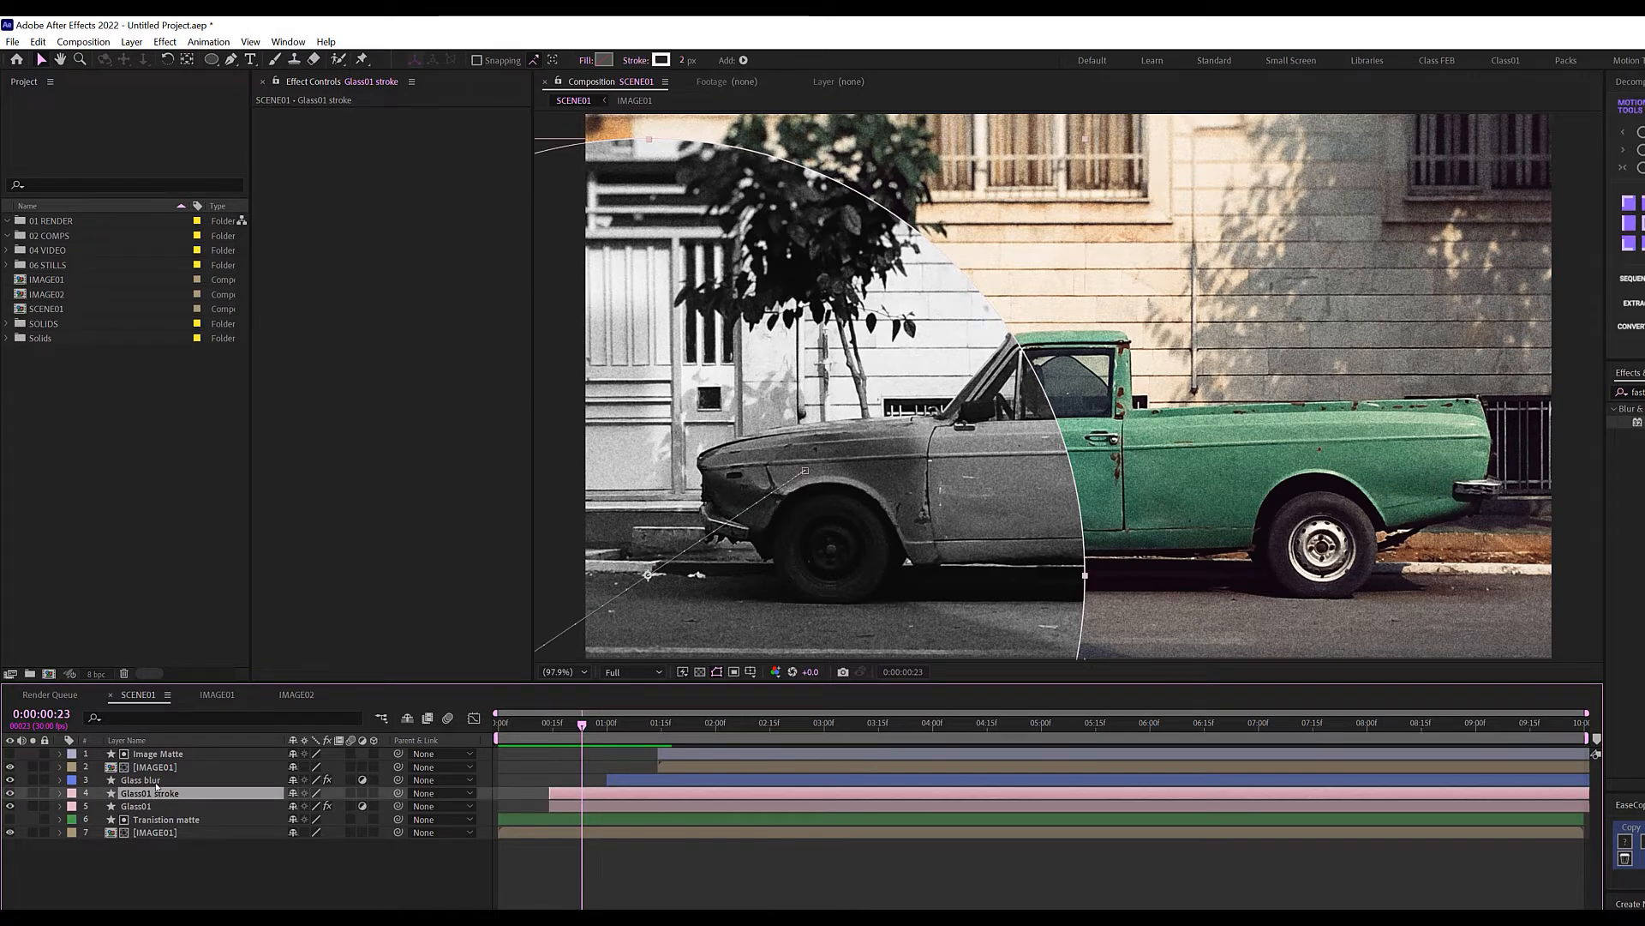
pyautogui.click(154, 781)
pyautogui.moveTo(611, 728); pyautogui.dragTo(636, 727)
# Duplicate the Glass blur layer and rename the copy 'Glass blurstroke'.
pyautogui.hotkey('ctrl', 'd')
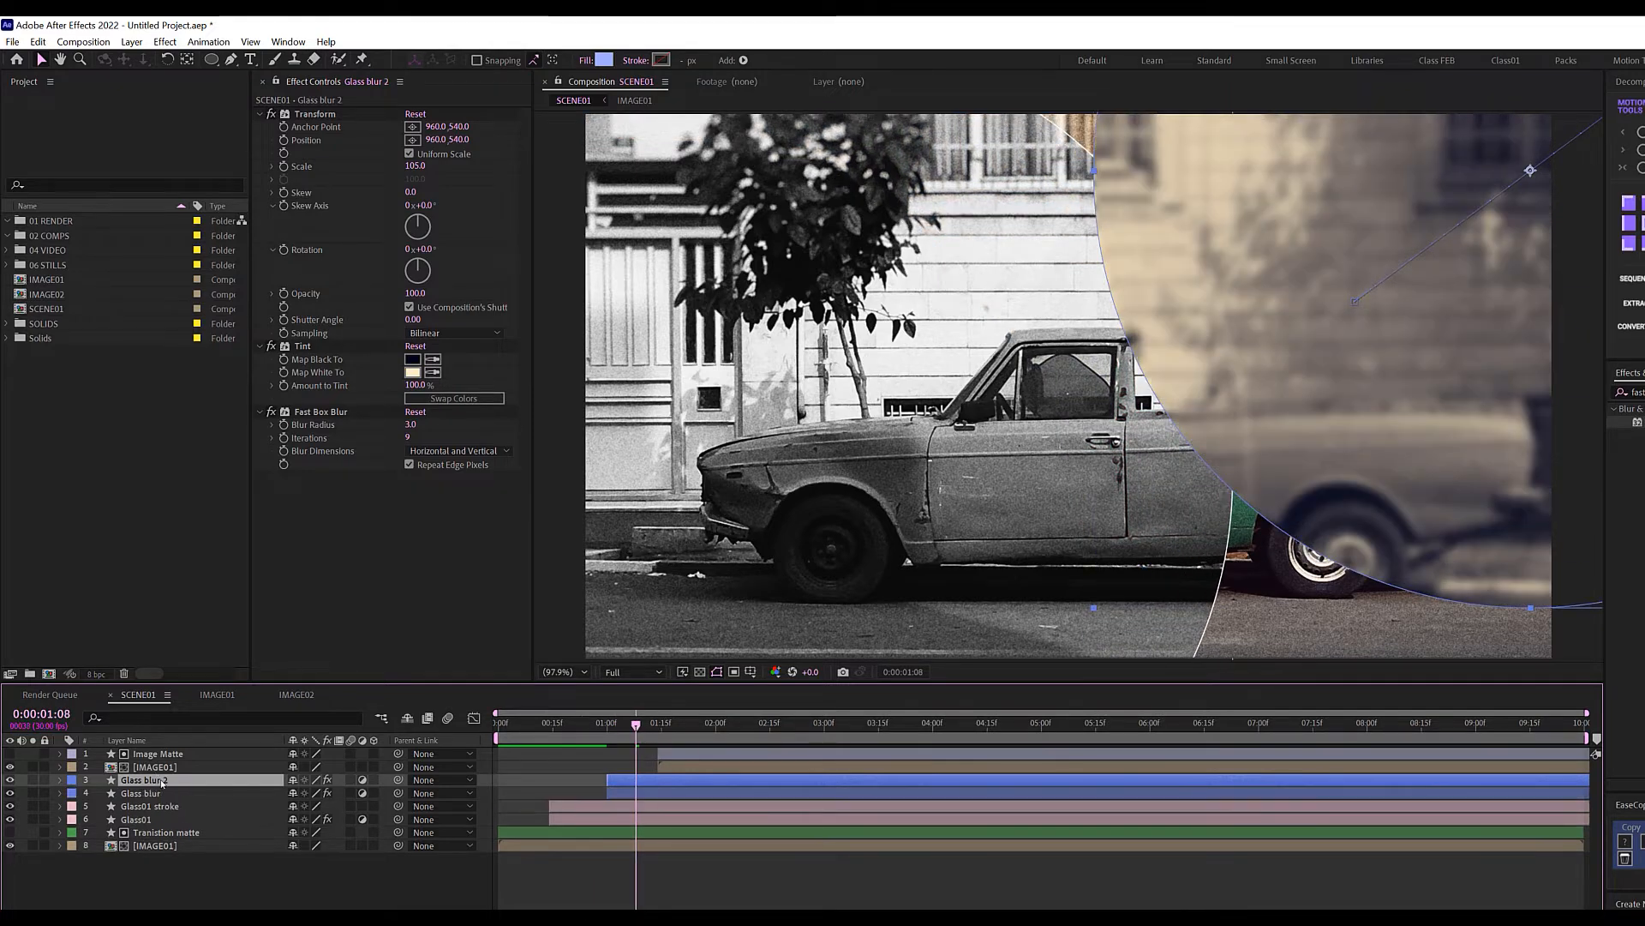
pyautogui.press('Return')
pyautogui.press('Right')
pyautogui.press('BackSpace')
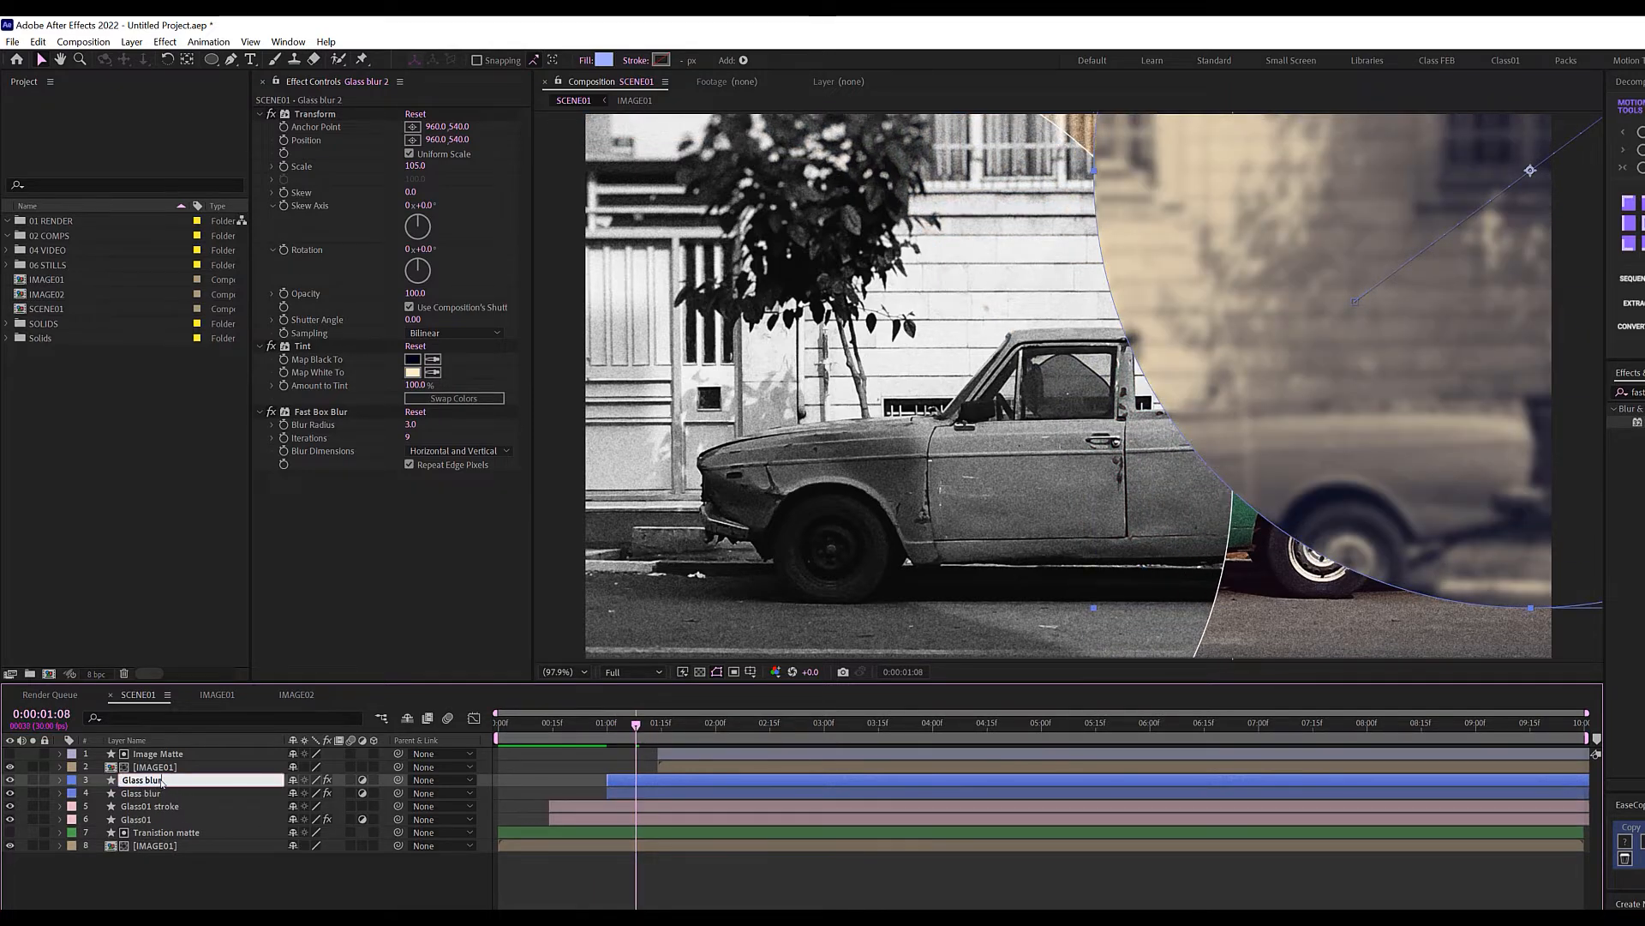
pyautogui.write('stroke')
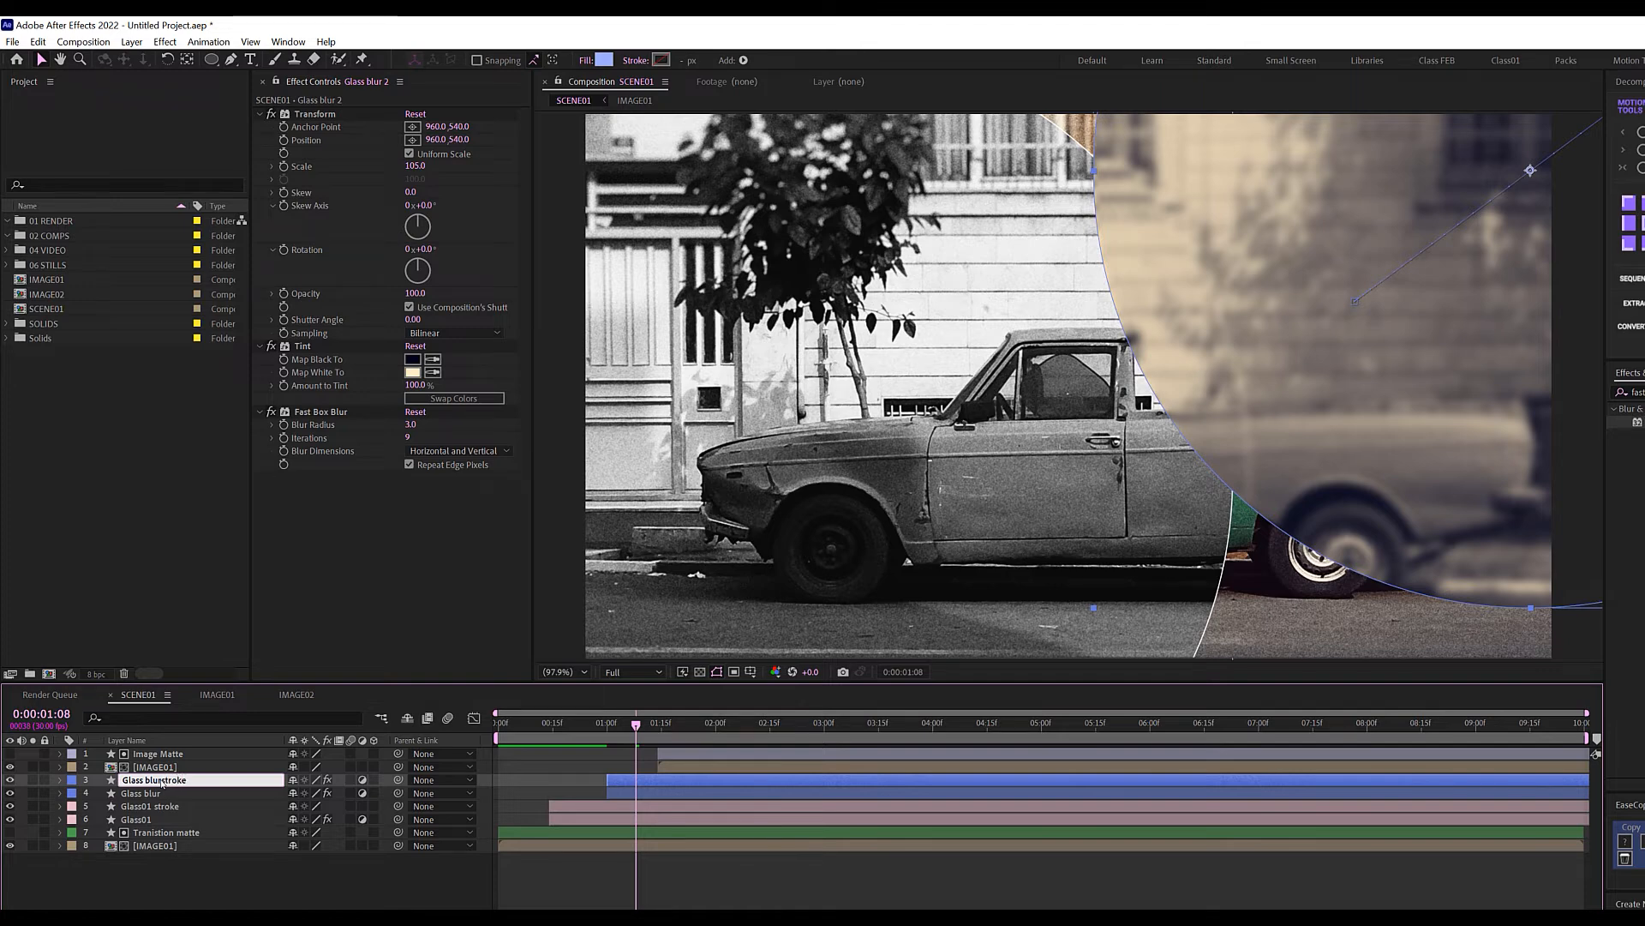
pyautogui.click(199, 878)
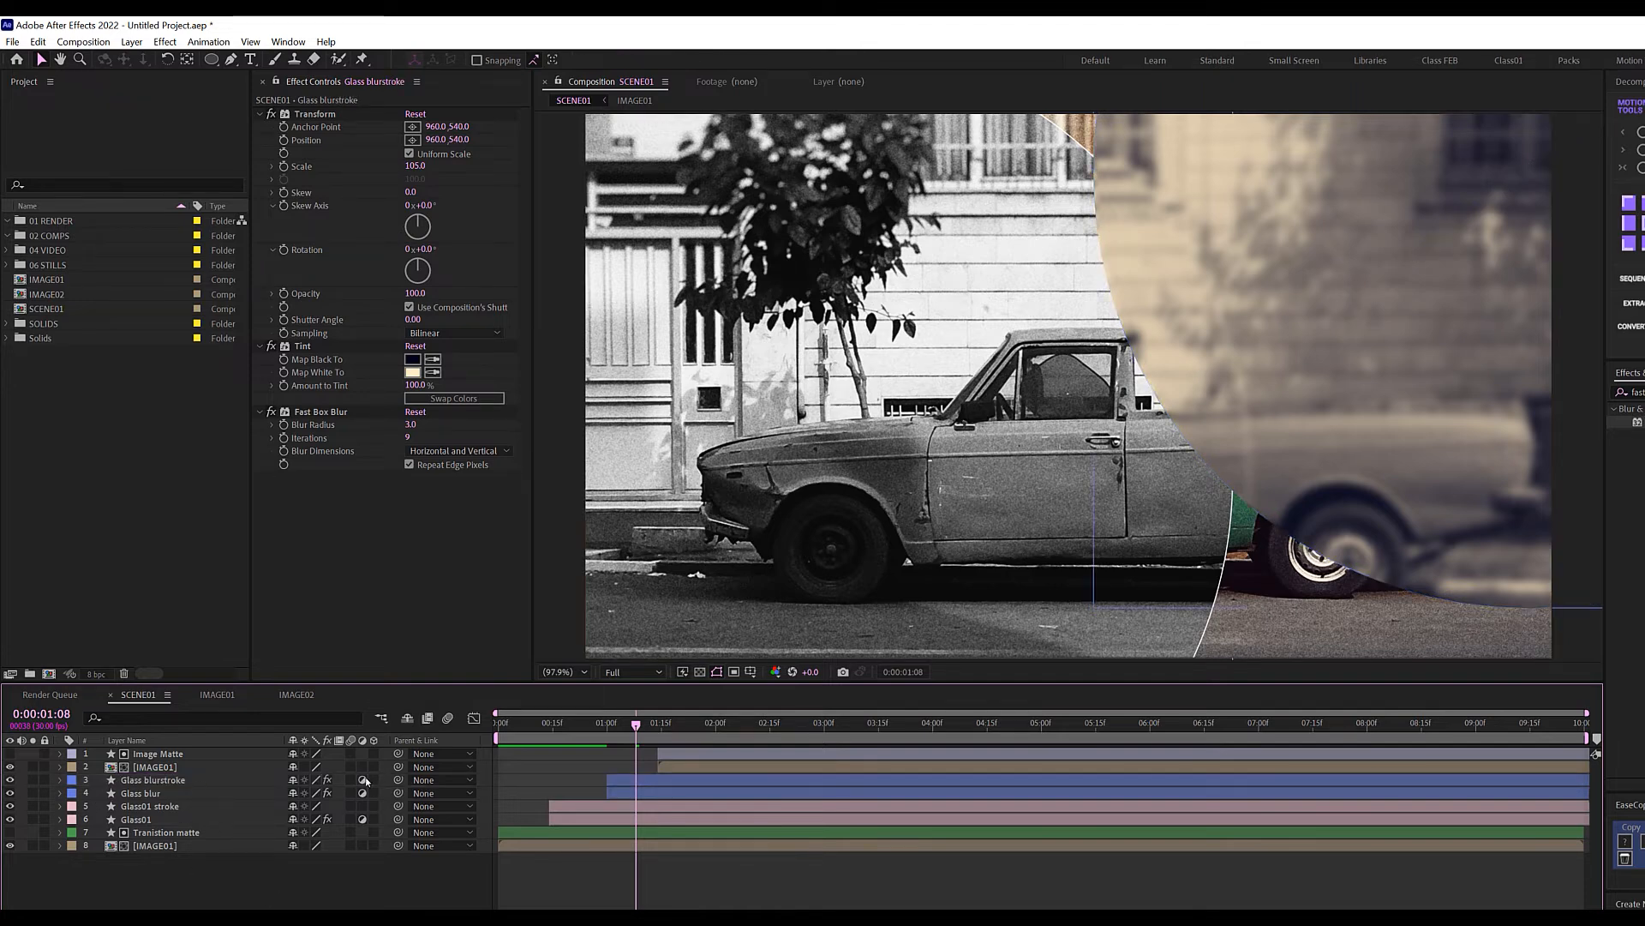
# Turn off Glass blurstroke's adjustment layer switch and give its shape no fill and a solid colour stroke.
pyautogui.click(363, 780)
pyautogui.click(214, 779)
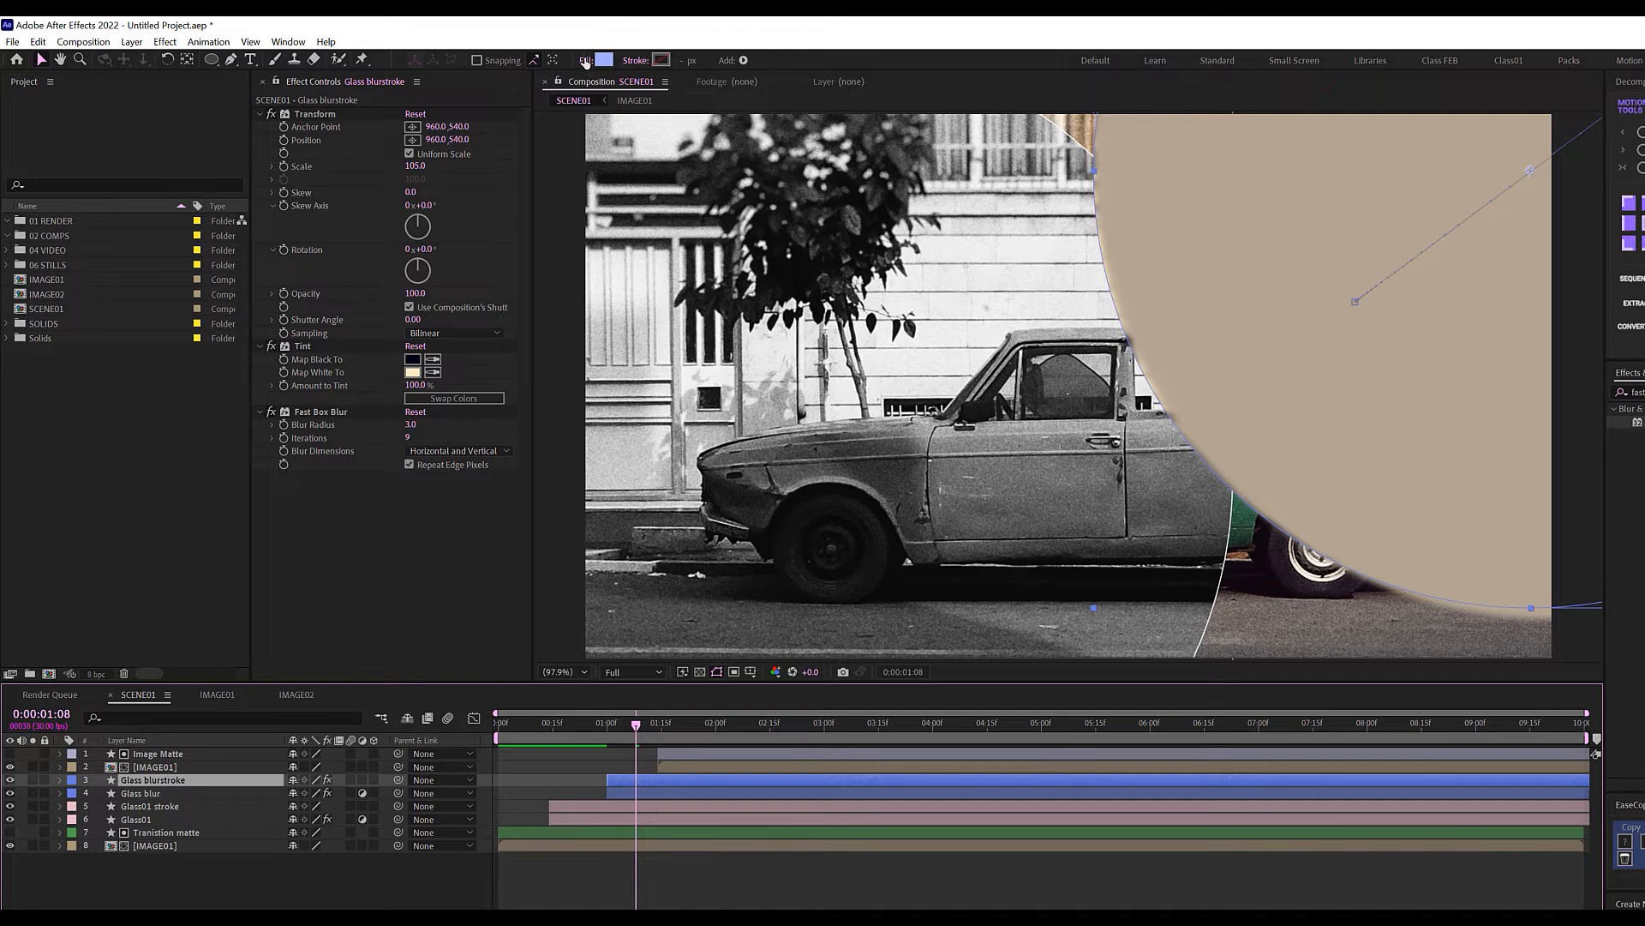
pyautogui.click(586, 62)
pyautogui.click(468, 143)
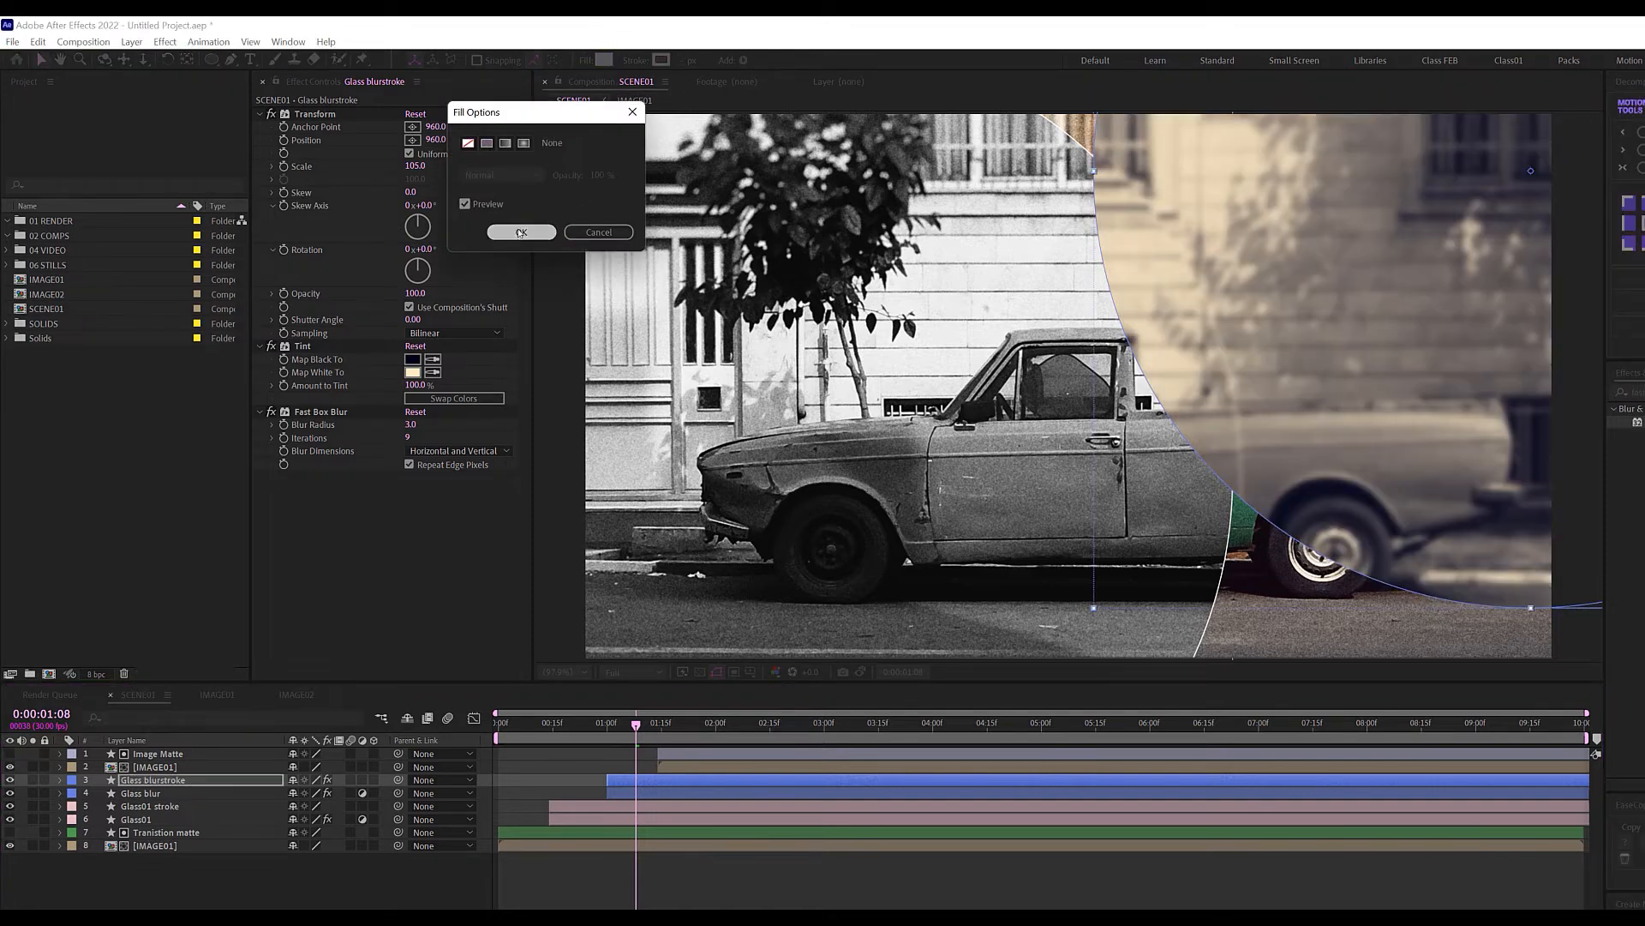
pyautogui.click(520, 232)
pyautogui.click(635, 60)
pyautogui.click(486, 143)
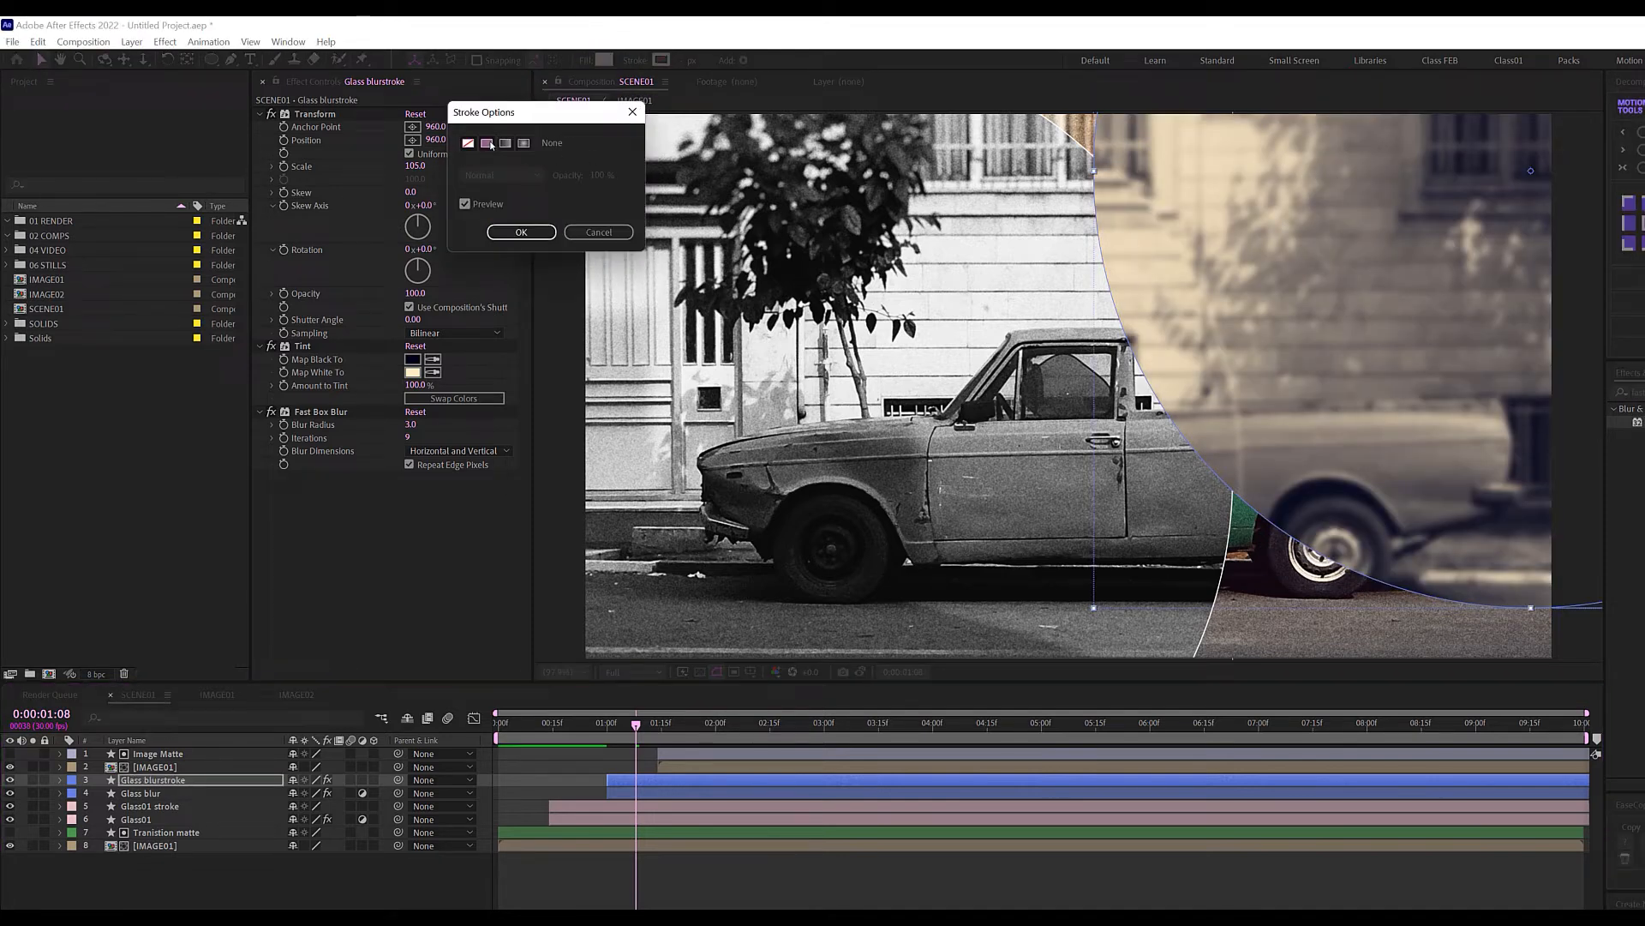
pyautogui.click(520, 233)
# Disable its Transform, Tint and Fast Box Blur effects and move Glass01 stroke above Glass blur.
pyautogui.click(220, 870)
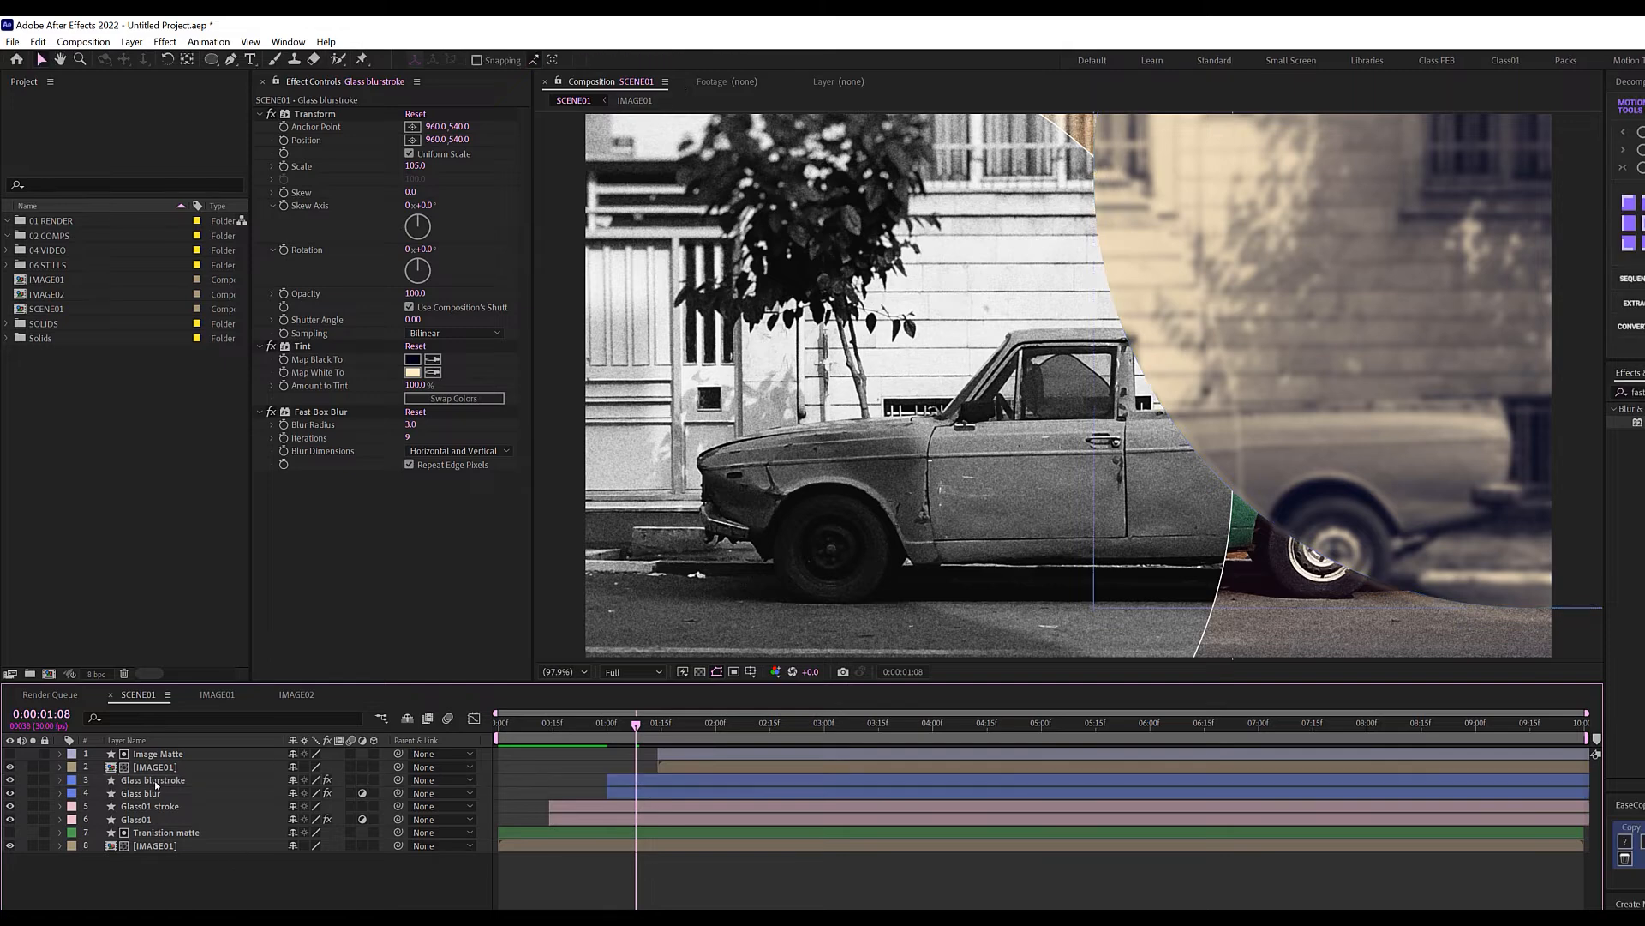
pyautogui.click(156, 781)
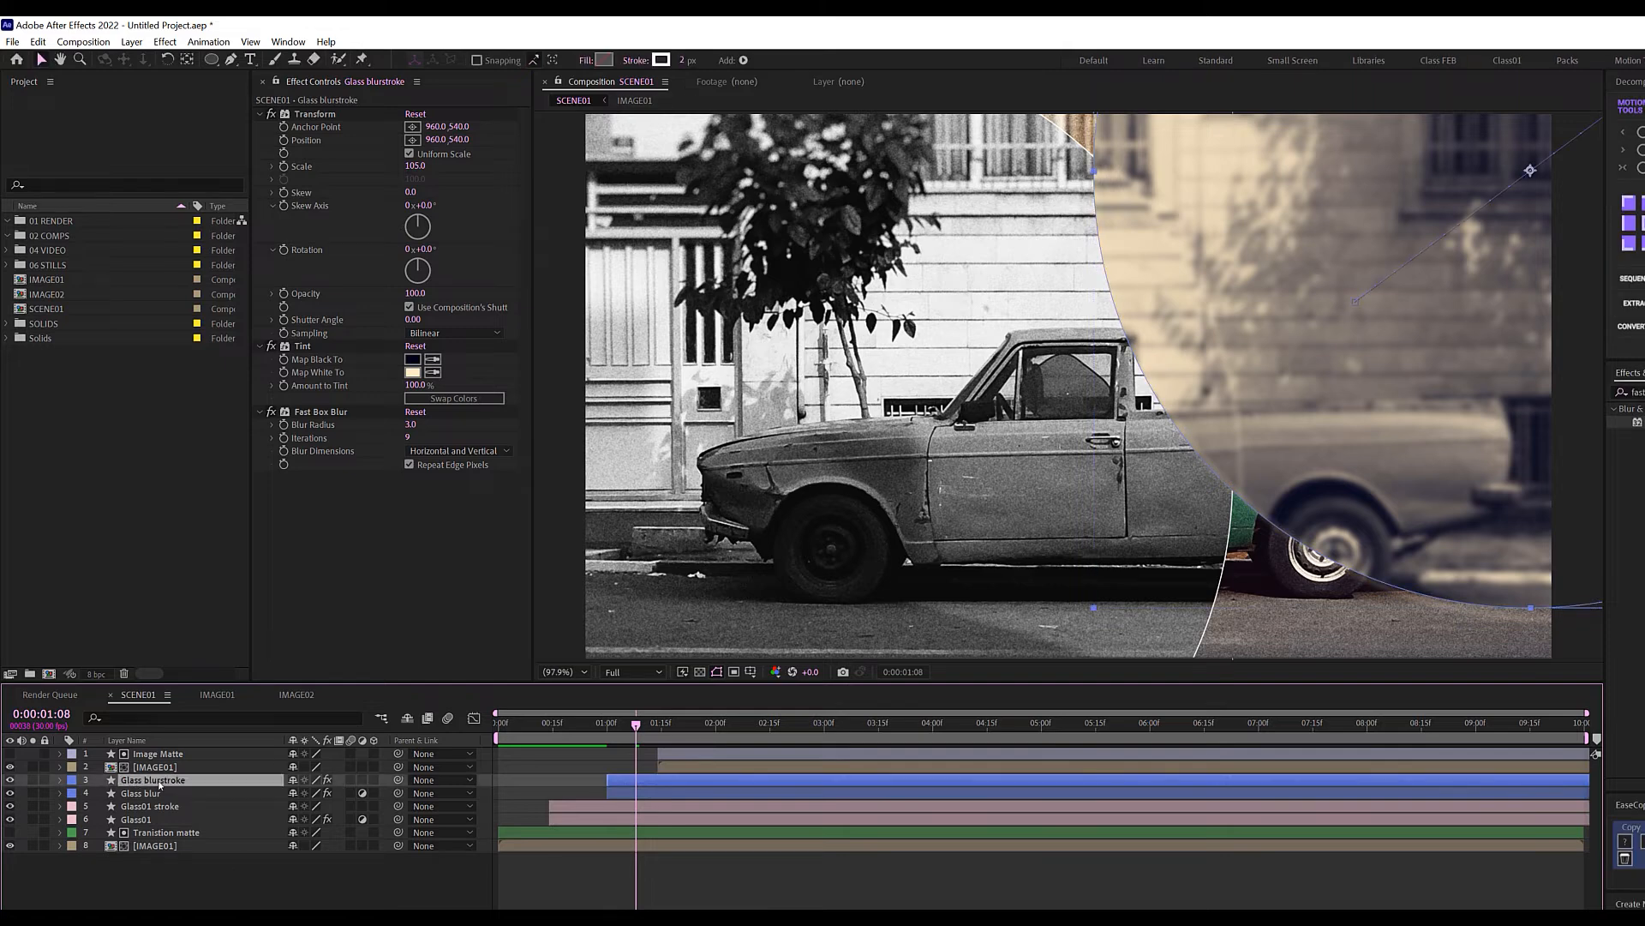
pyautogui.click(272, 114)
pyautogui.click(272, 347)
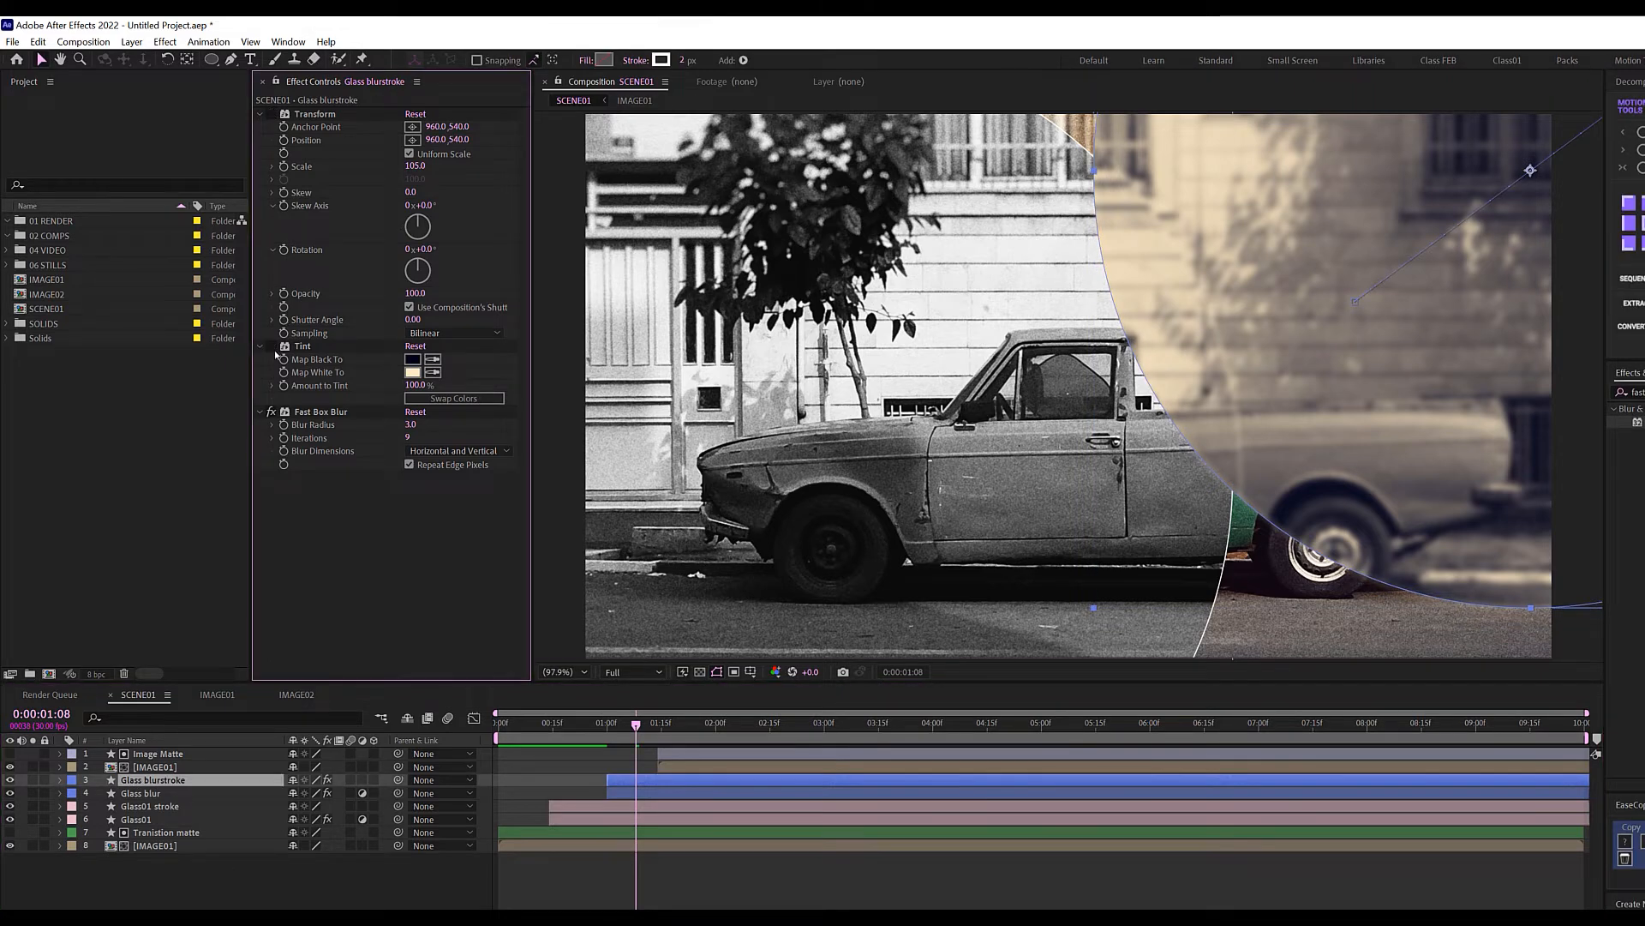
pyautogui.click(271, 412)
pyautogui.moveTo(636, 727)
pyautogui.mouseDown()
pyautogui.moveTo(598, 726)
pyautogui.moveTo(635, 731)
pyautogui.mouseUp()
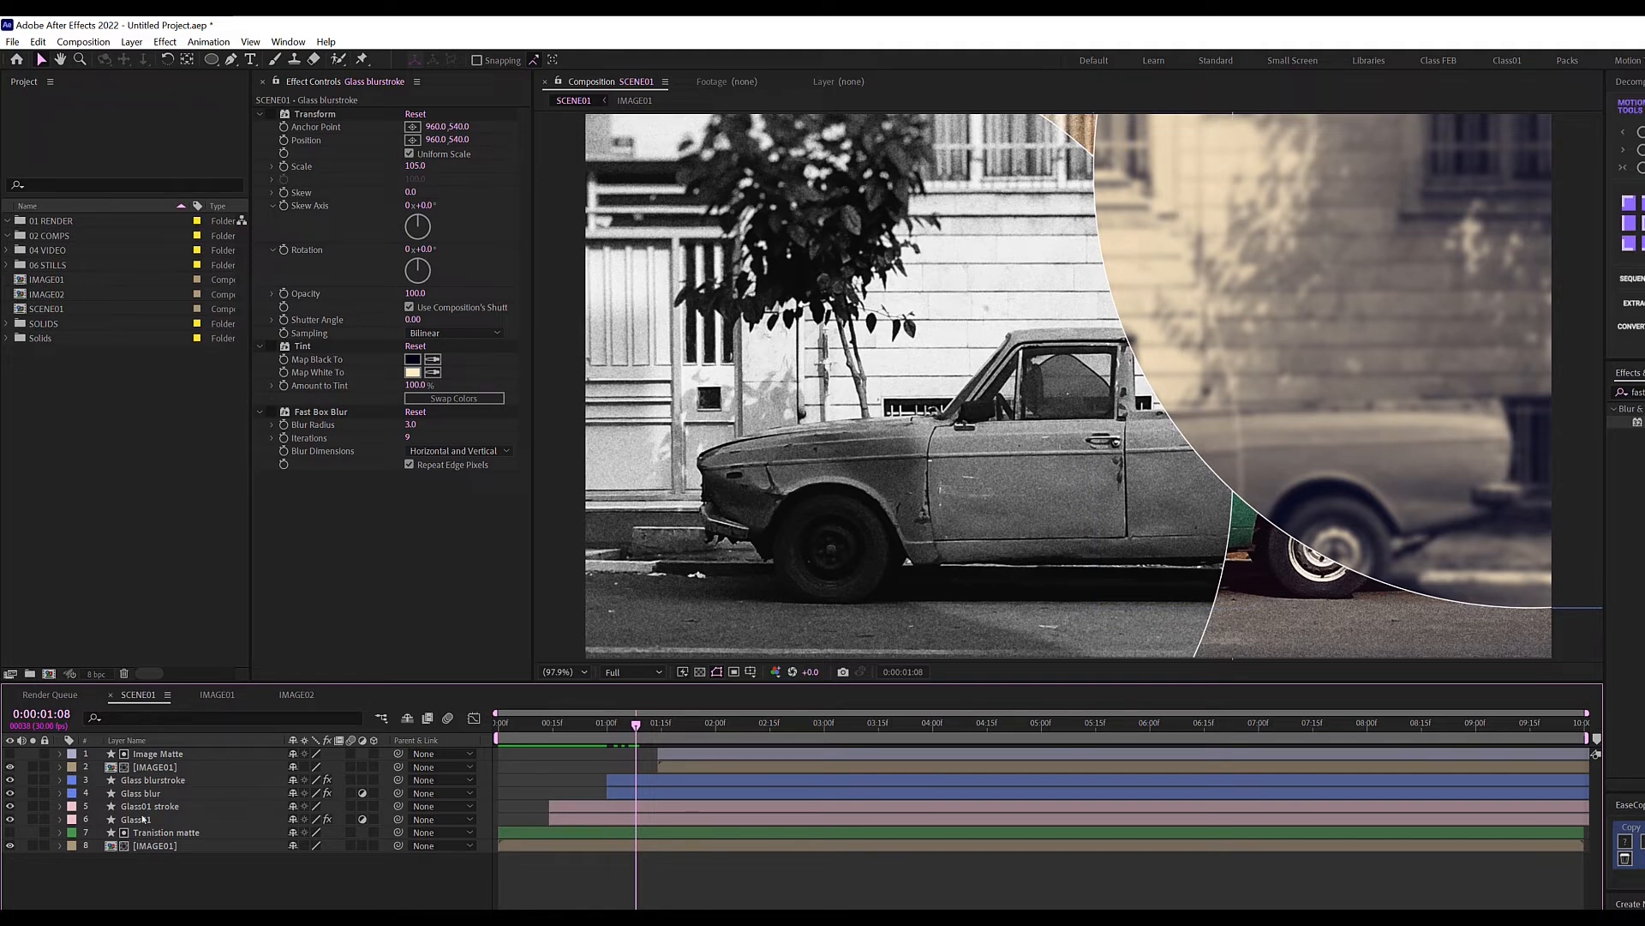
pyautogui.moveTo(143, 805); pyautogui.dragTo(151, 794)
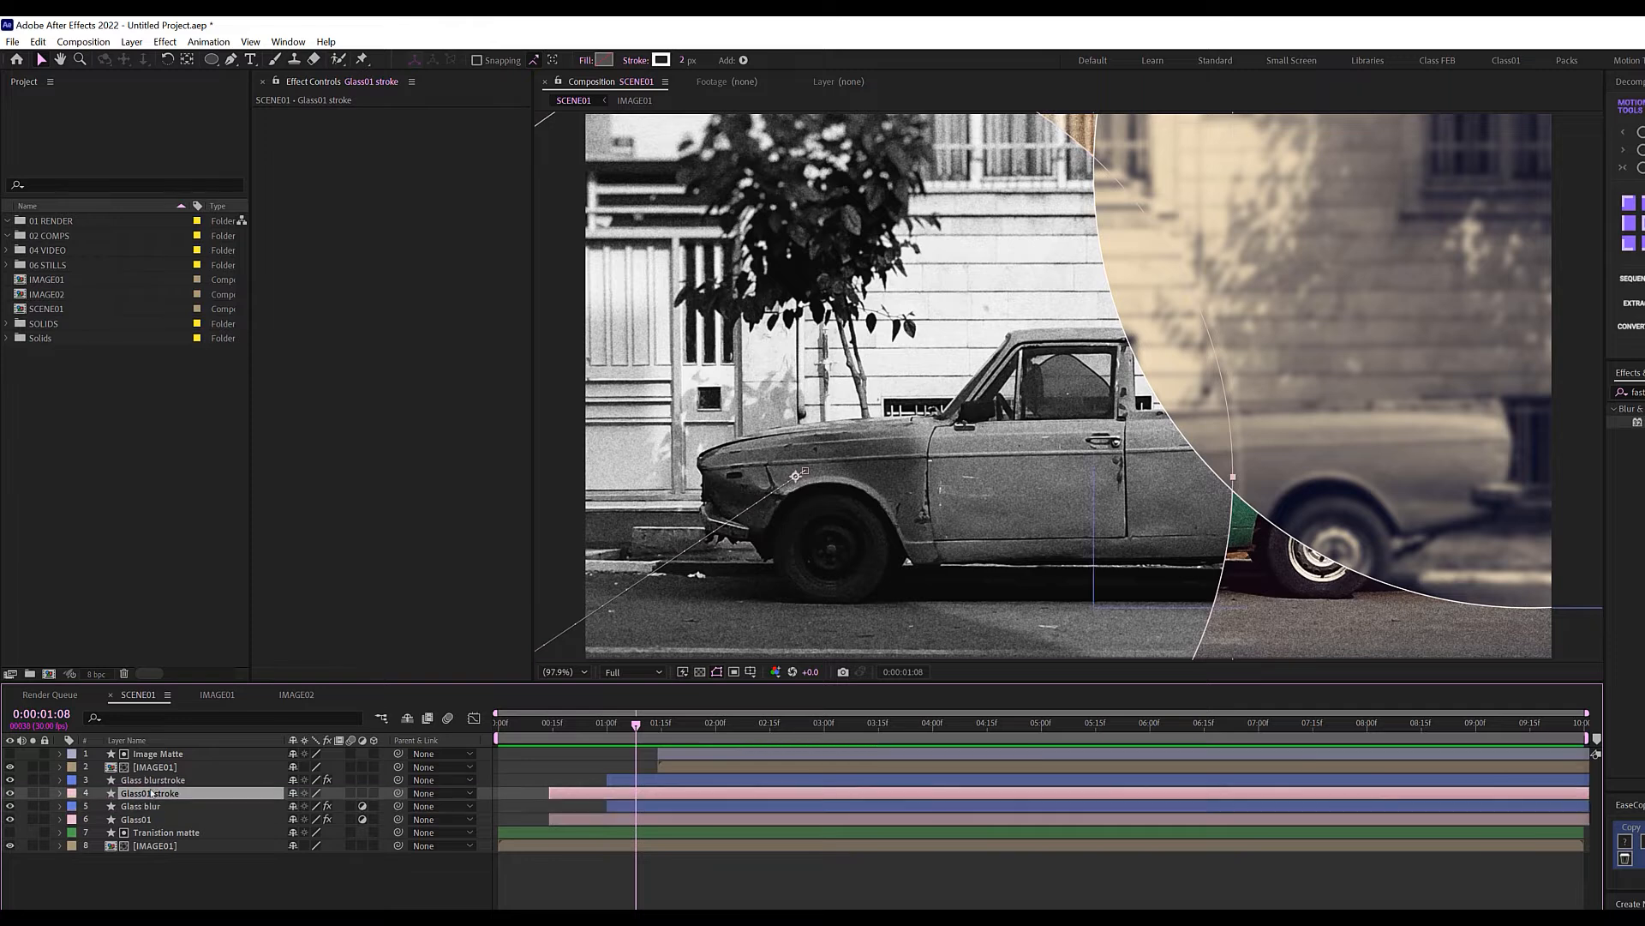
# At 0:00:01:21, duplicate the Image Matte layer and rename the copy 'Image Matte stroke'.
pyautogui.click(197, 879)
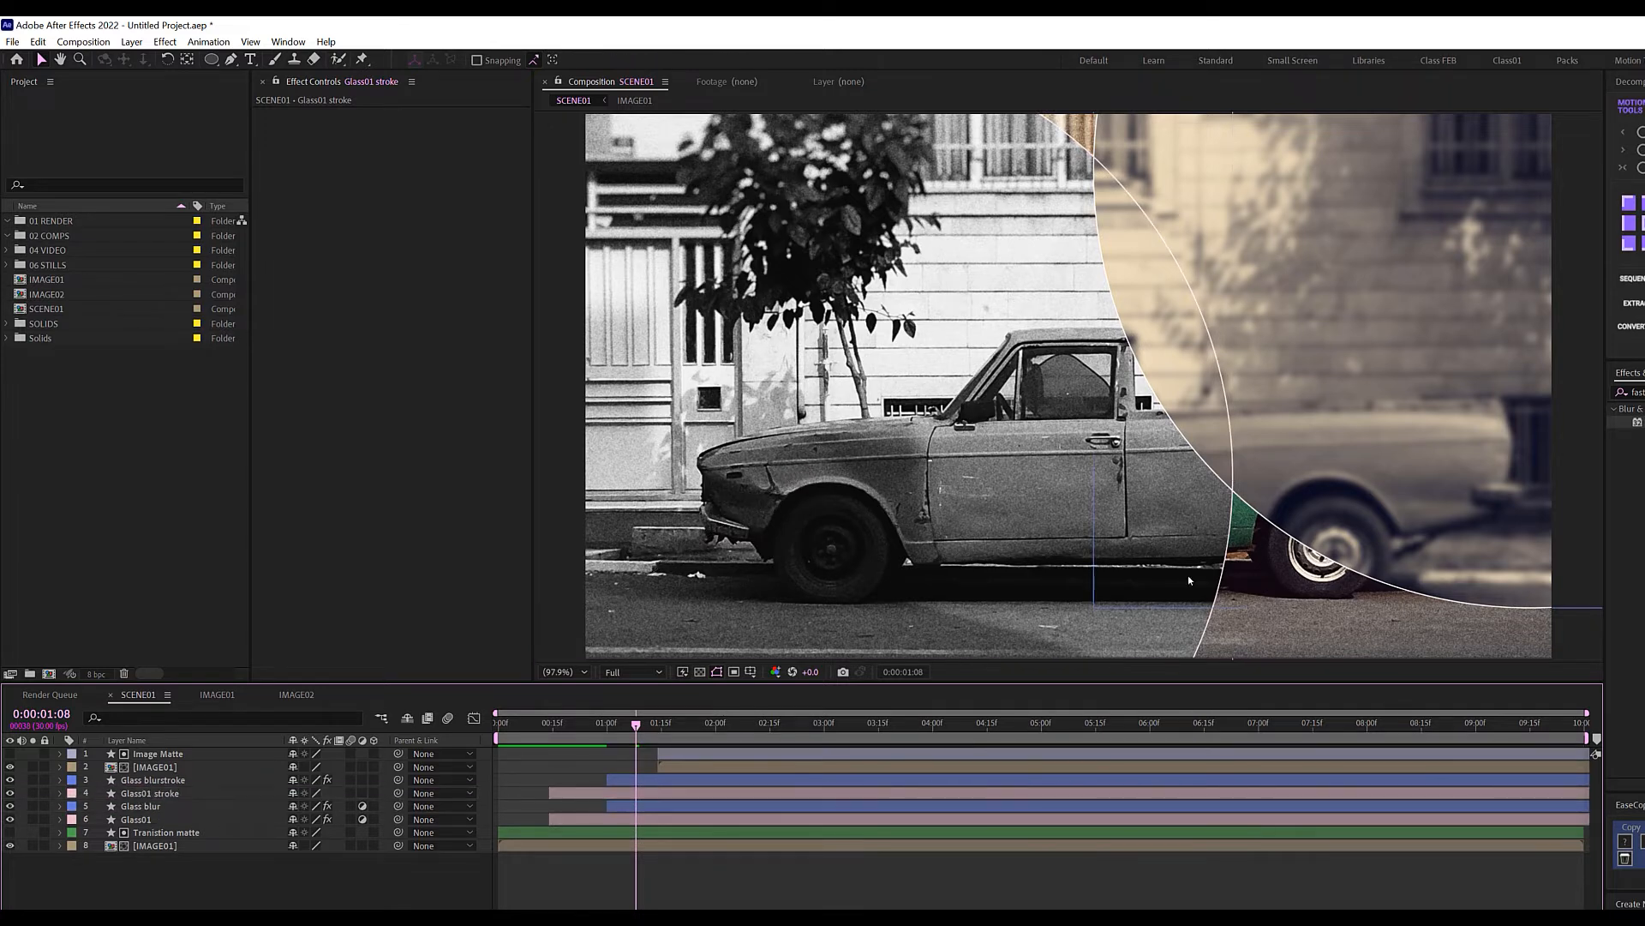
pyautogui.moveTo(623, 727); pyautogui.dragTo(497, 729)
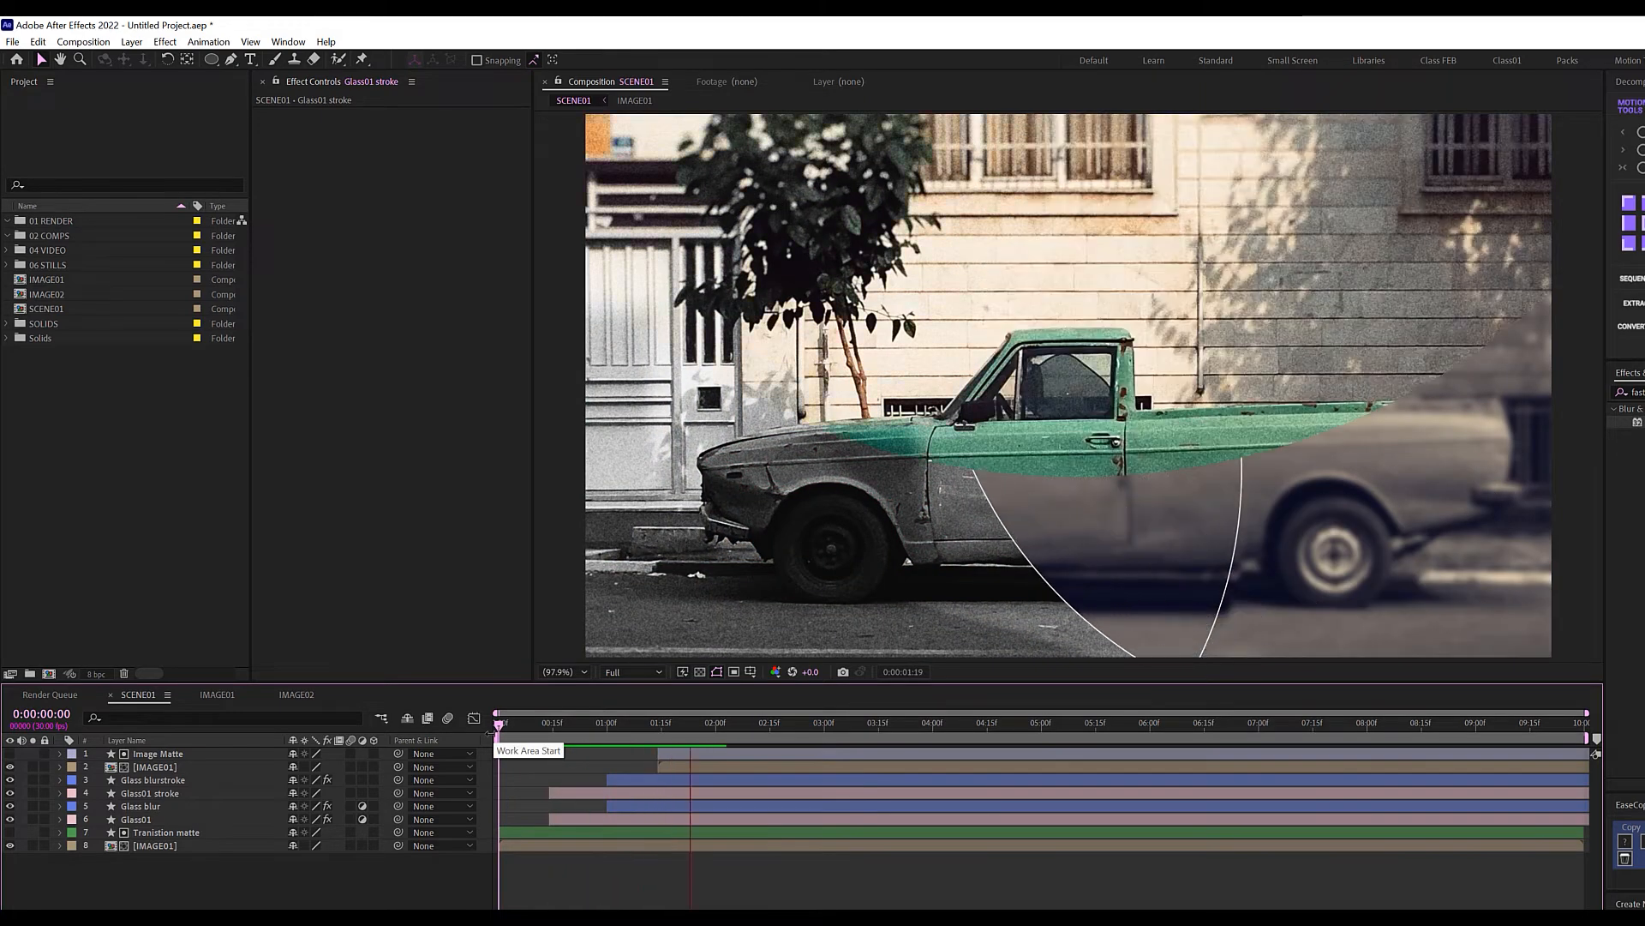
pyautogui.moveTo(653, 727); pyautogui.dragTo(683, 727)
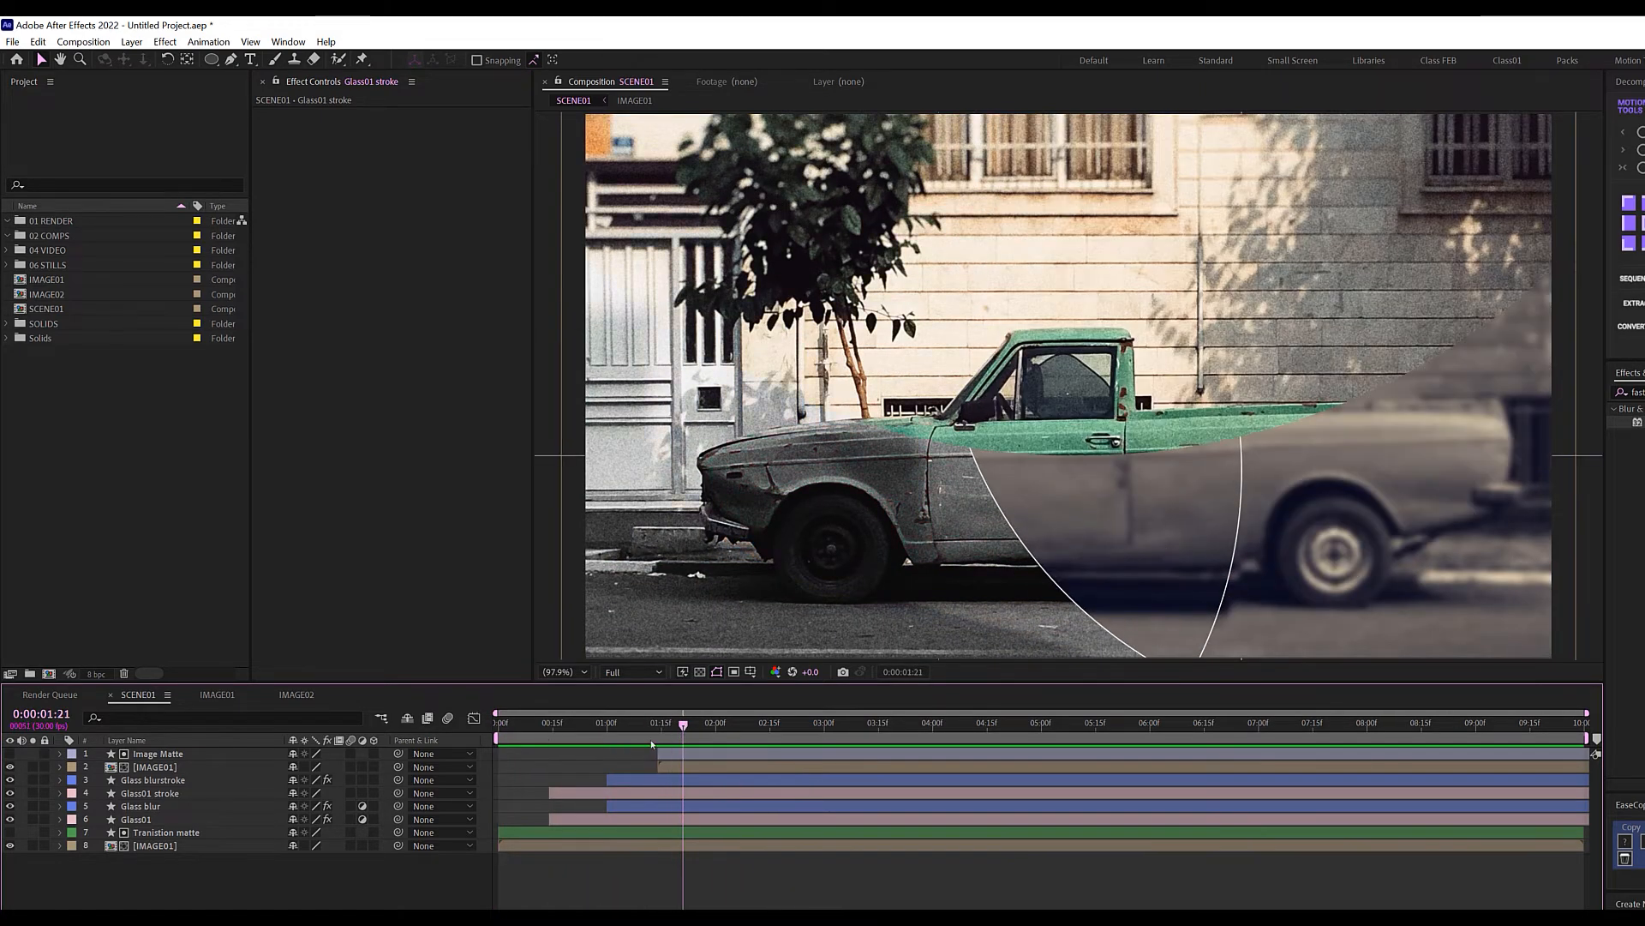
pyautogui.click(160, 758)
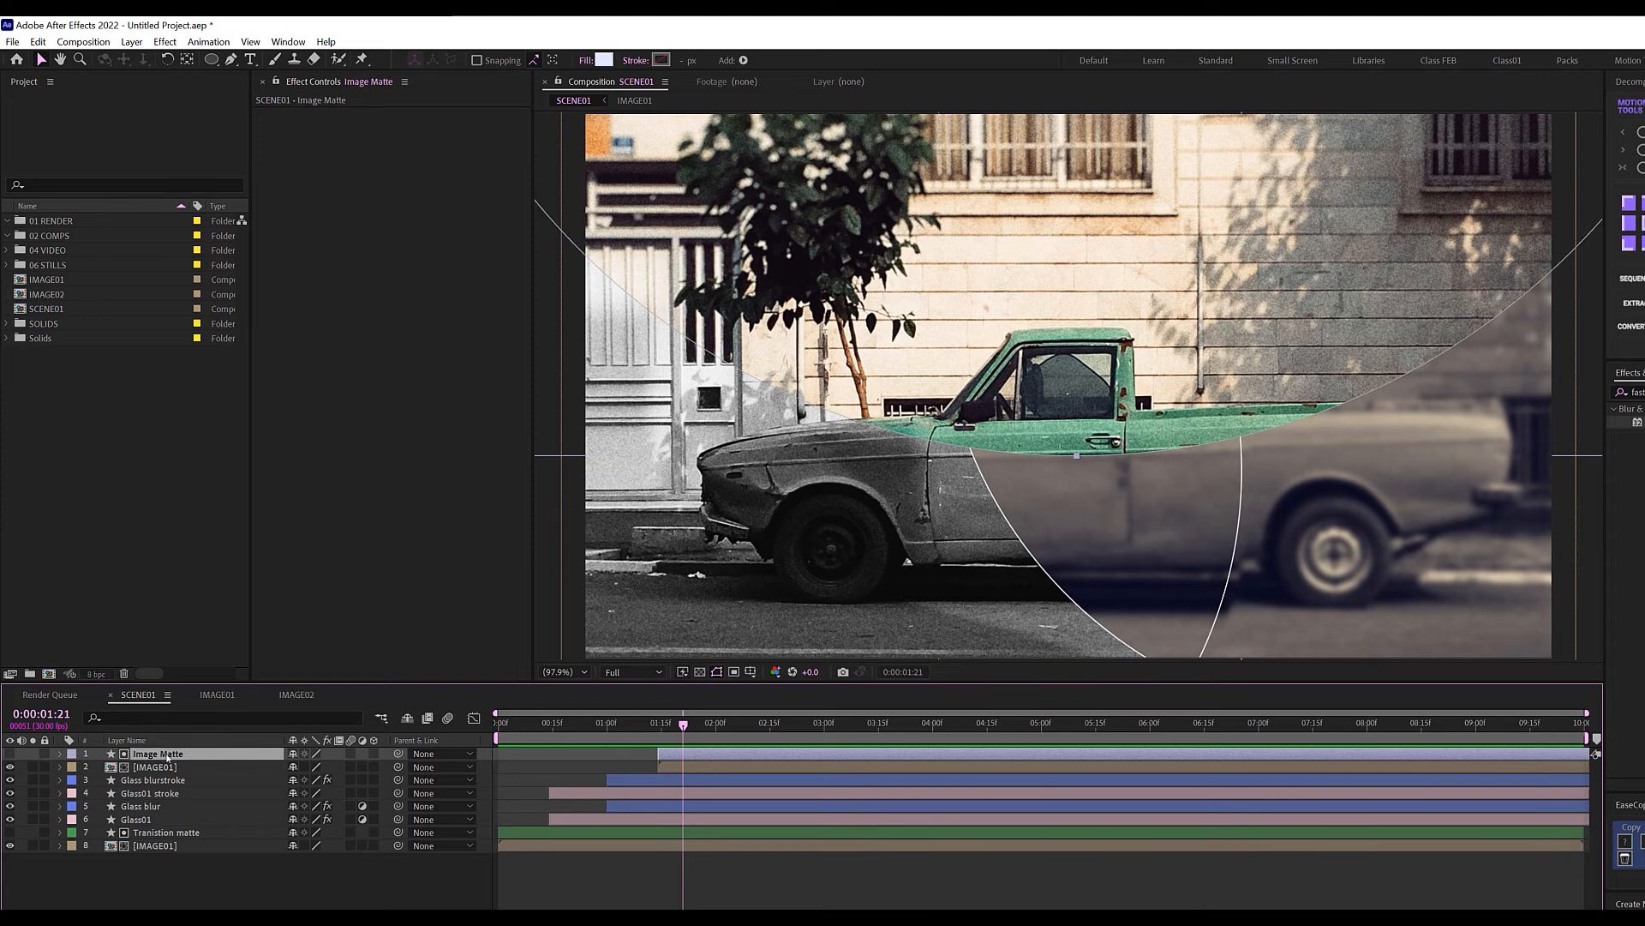
pyautogui.hotkey('ctrl', 'd')
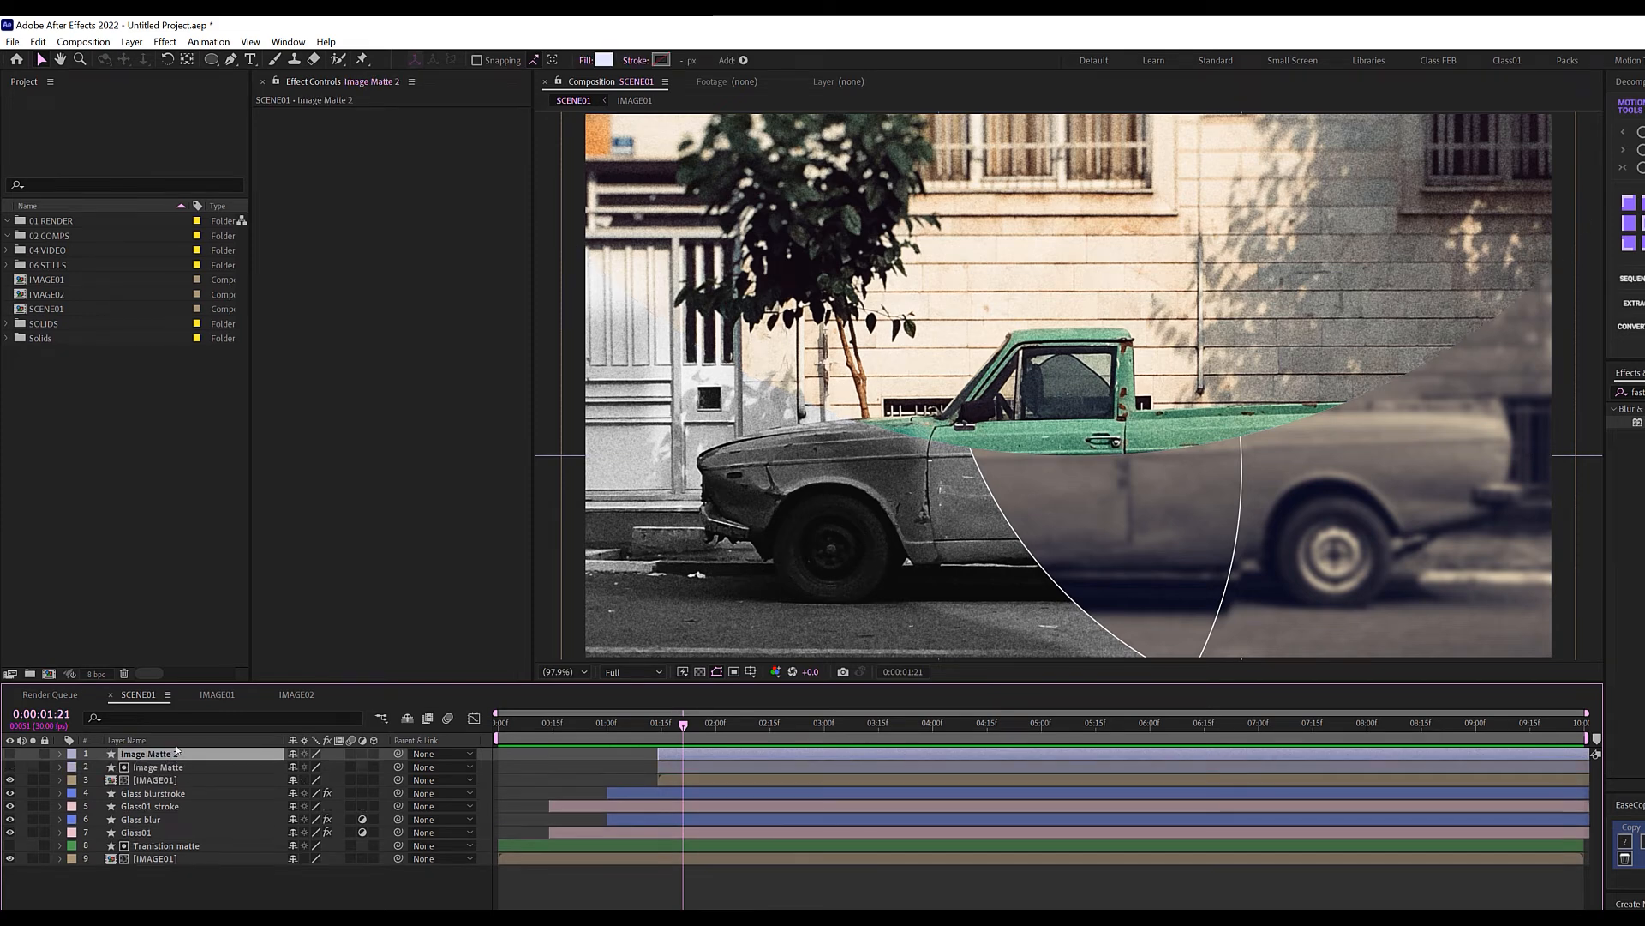
pyautogui.press('Return')
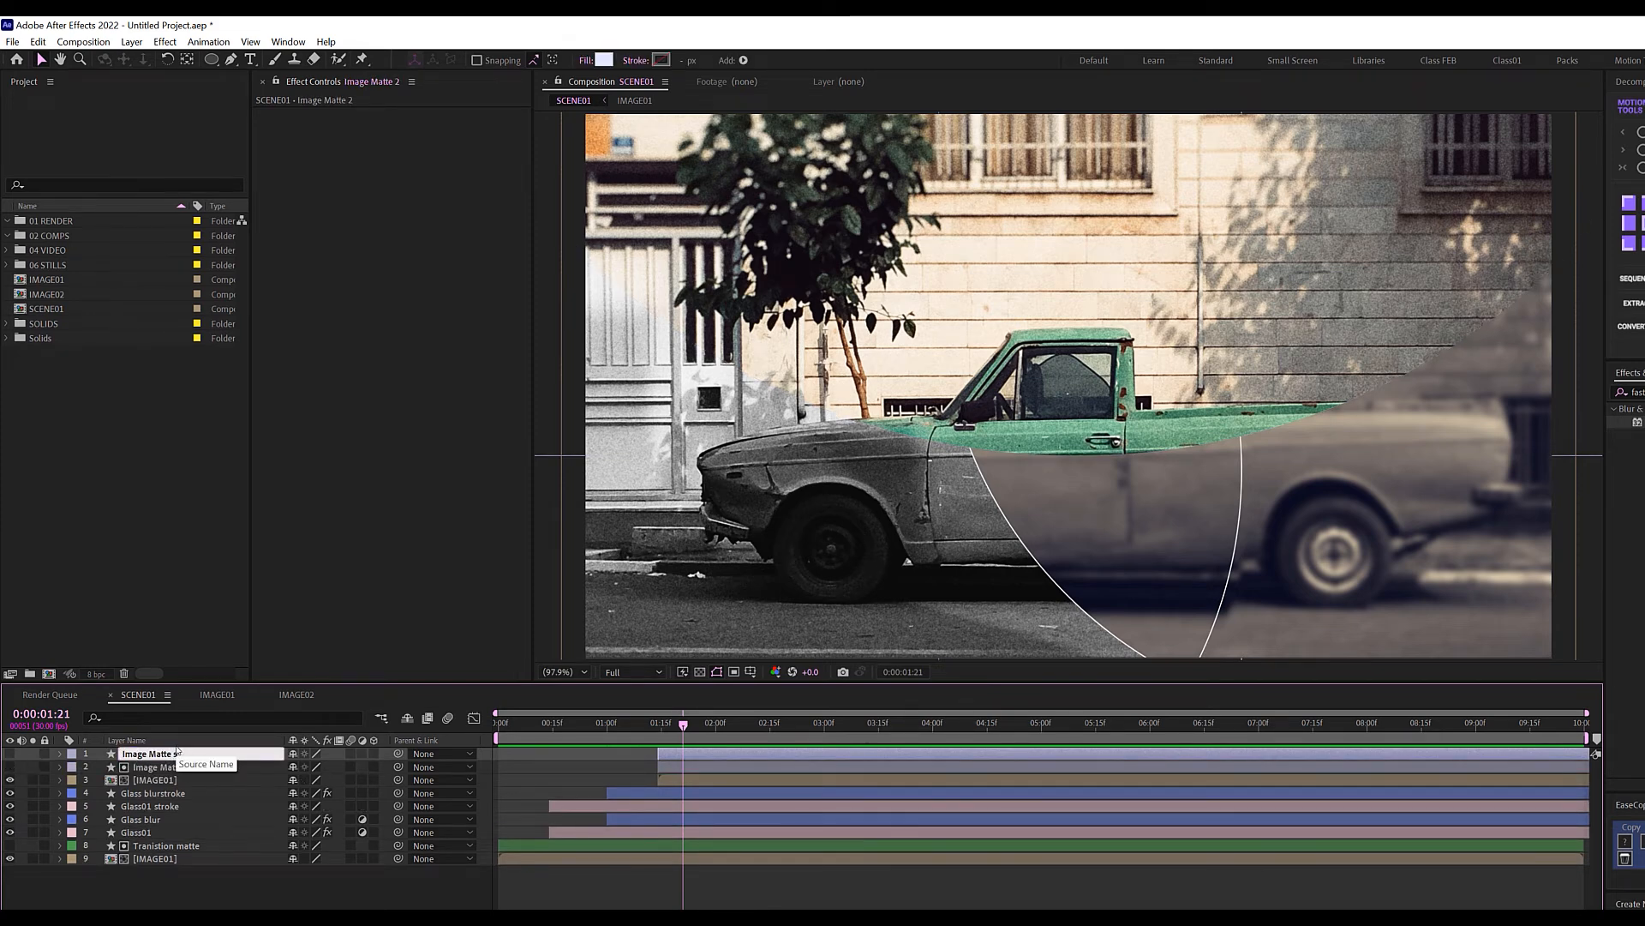
pyautogui.write('stroke')
pyautogui.press('Return')
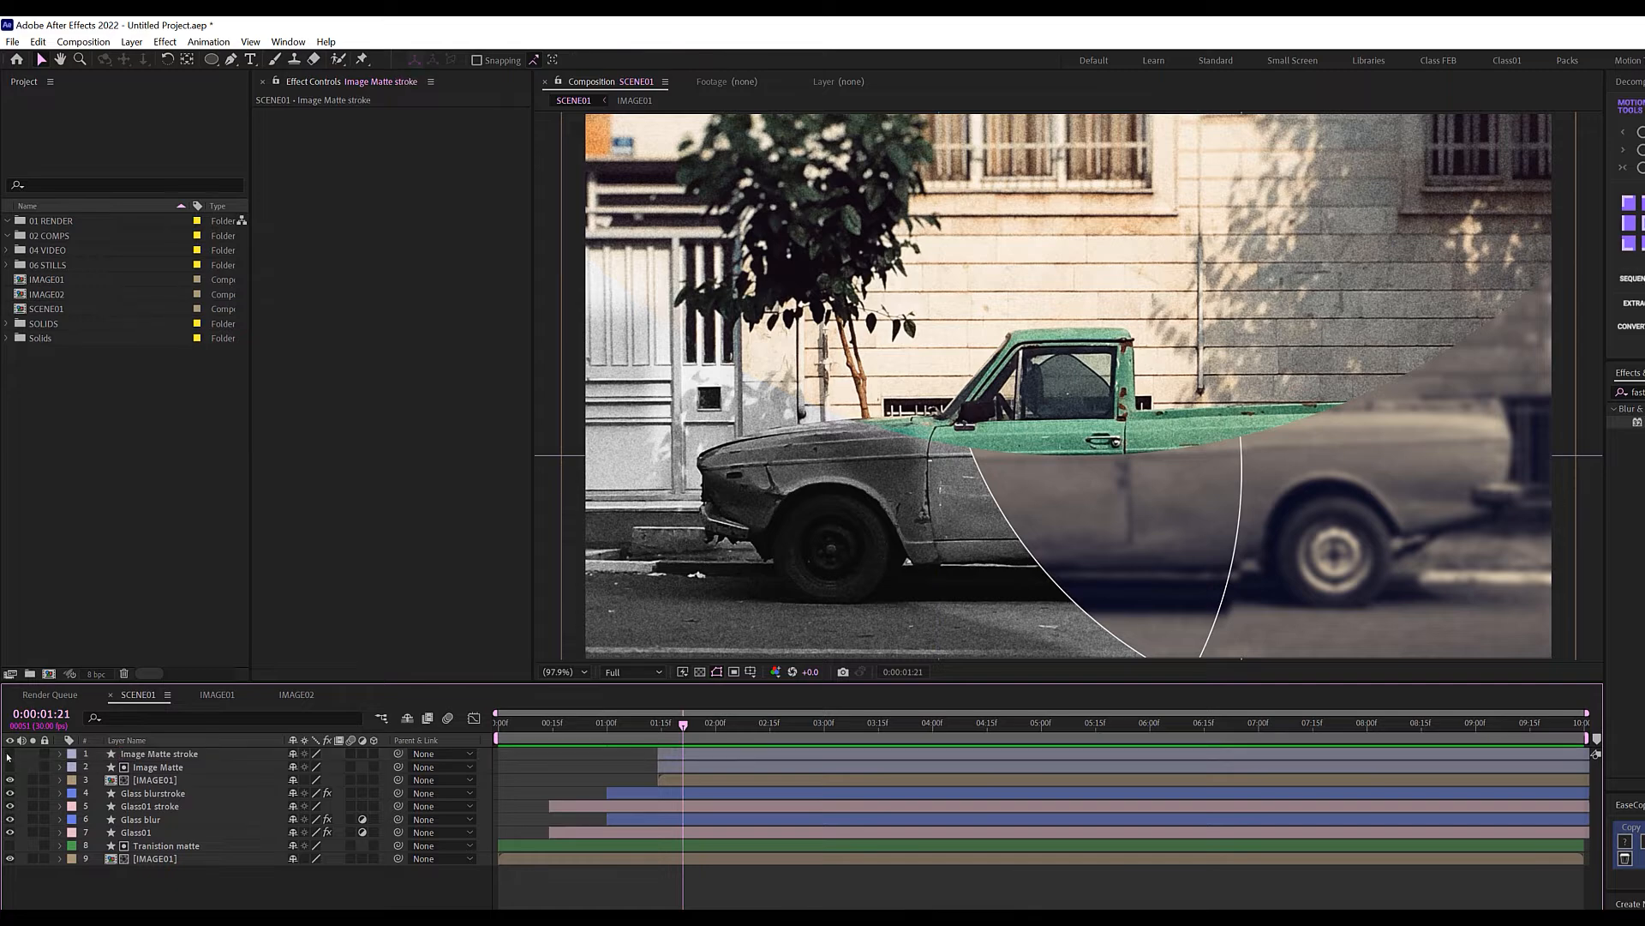
# Make Image Matte stroke visible, with no fill and a solid colour stroke.
pyautogui.click(8, 754)
pyautogui.click(179, 757)
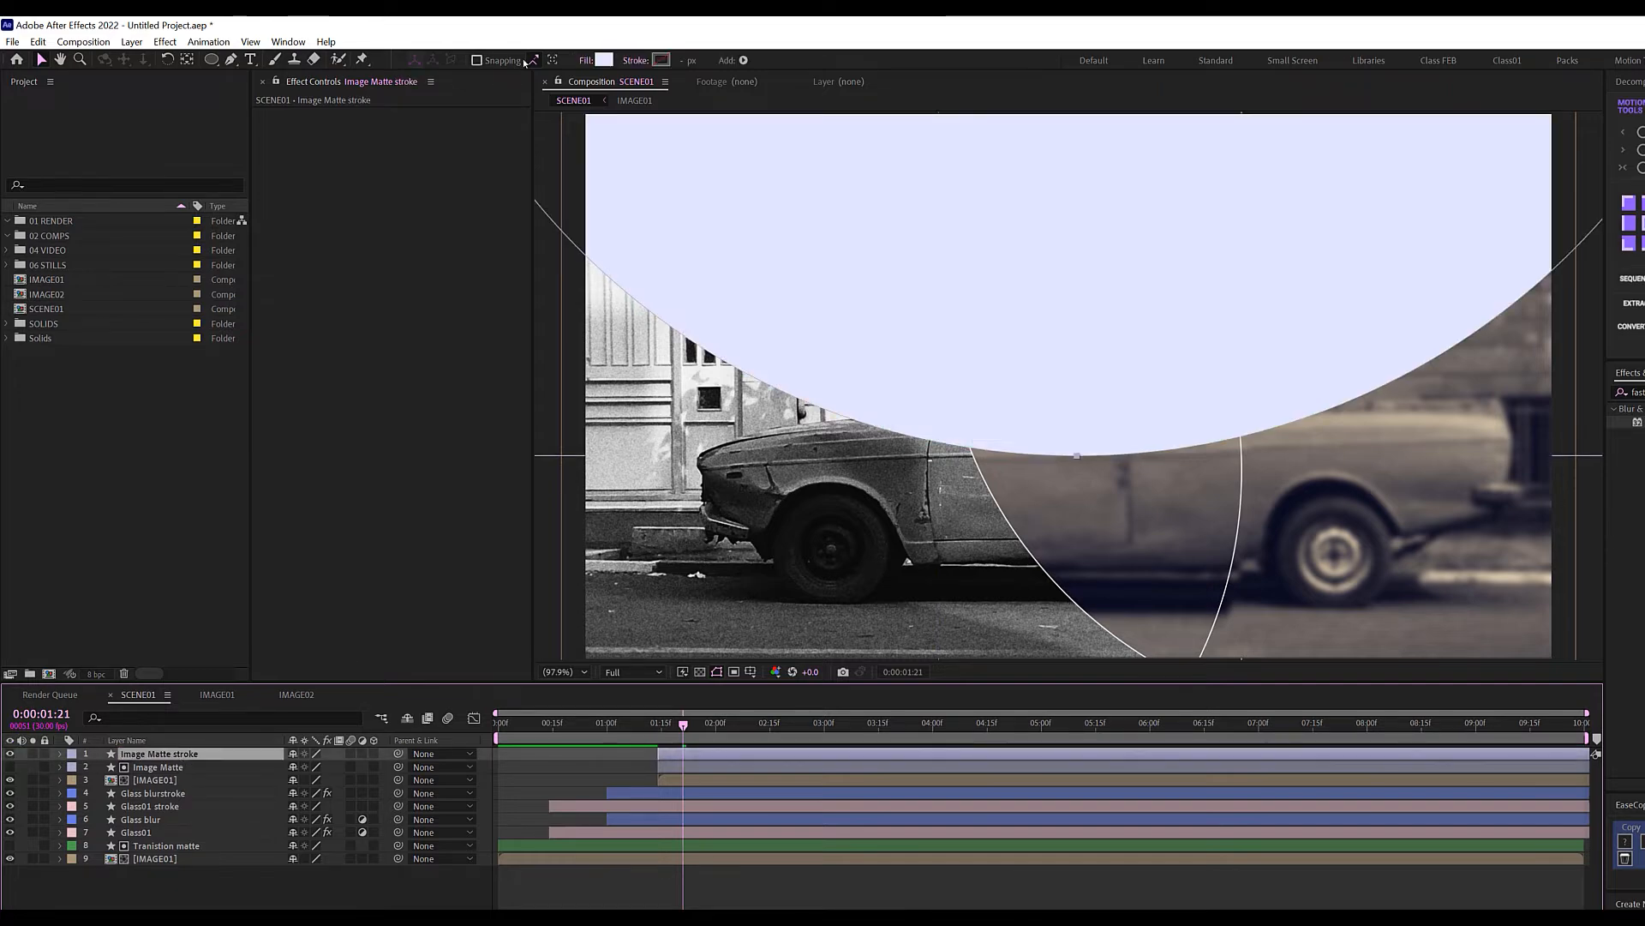
pyautogui.click(586, 60)
pyautogui.click(468, 144)
pyautogui.click(514, 230)
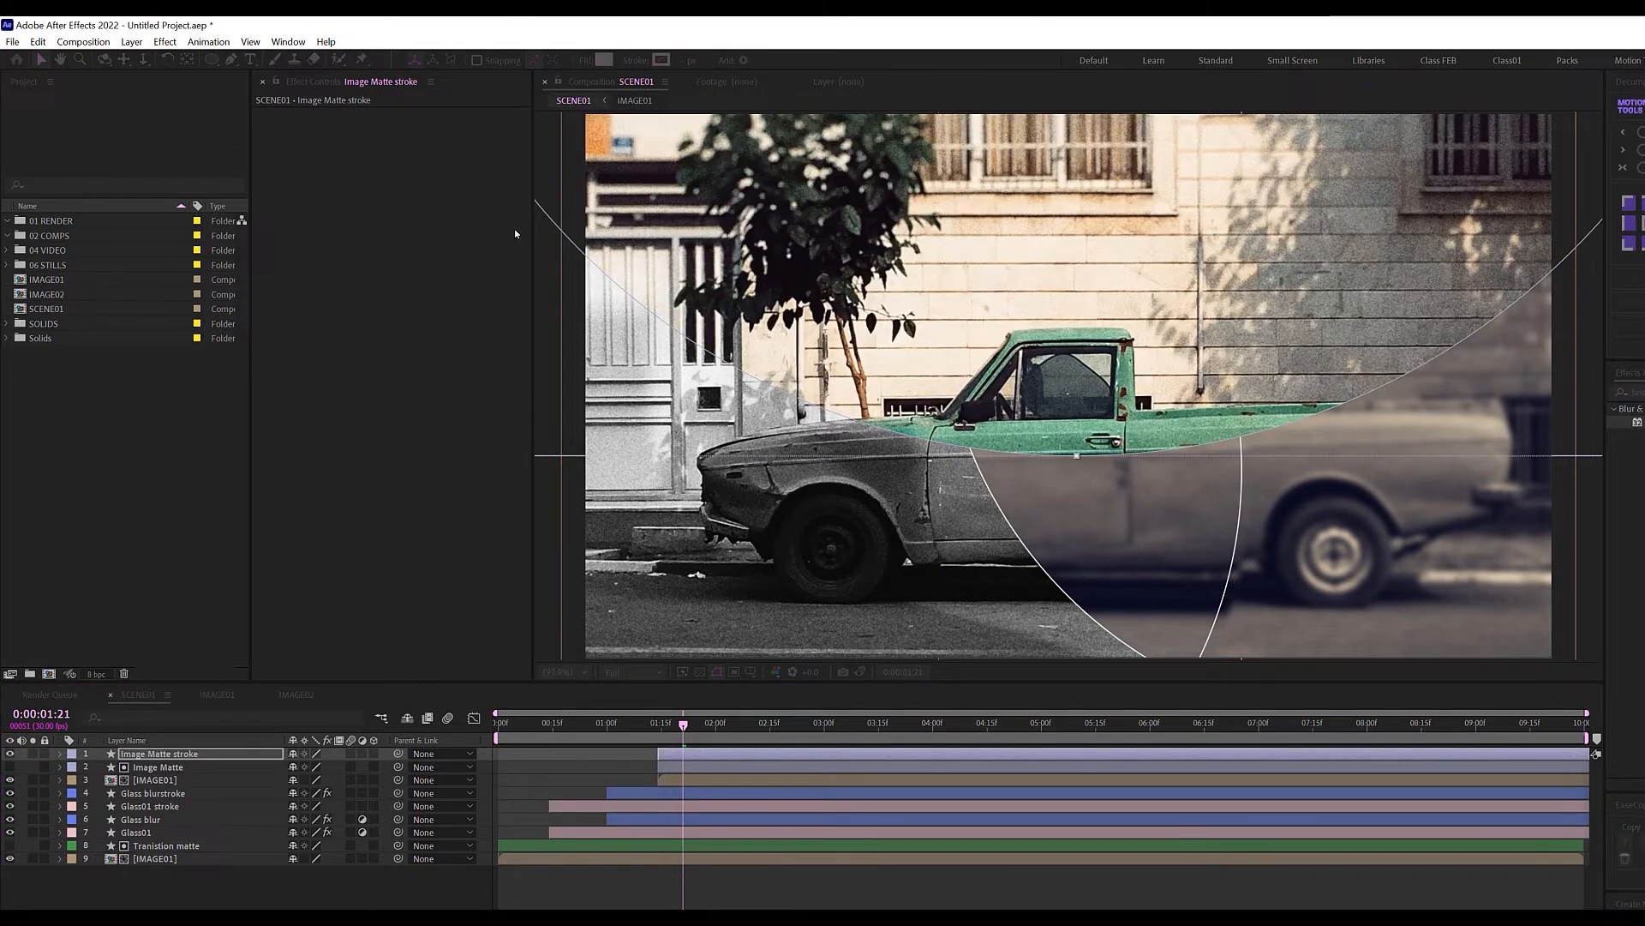
pyautogui.click(636, 60)
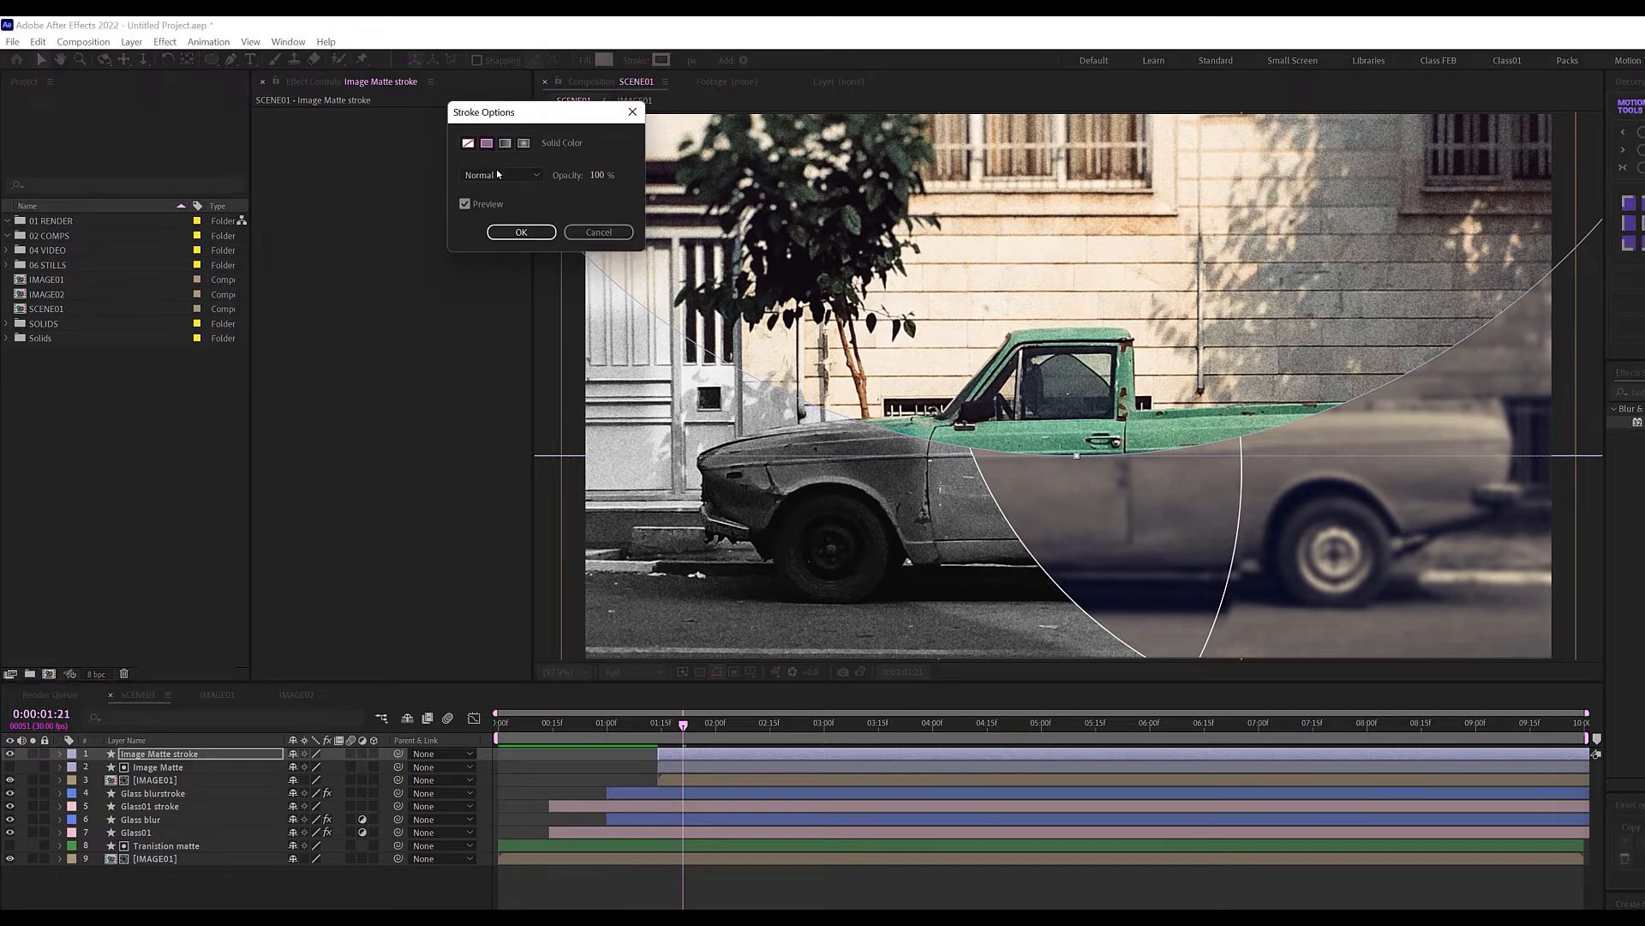
pyautogui.click(519, 234)
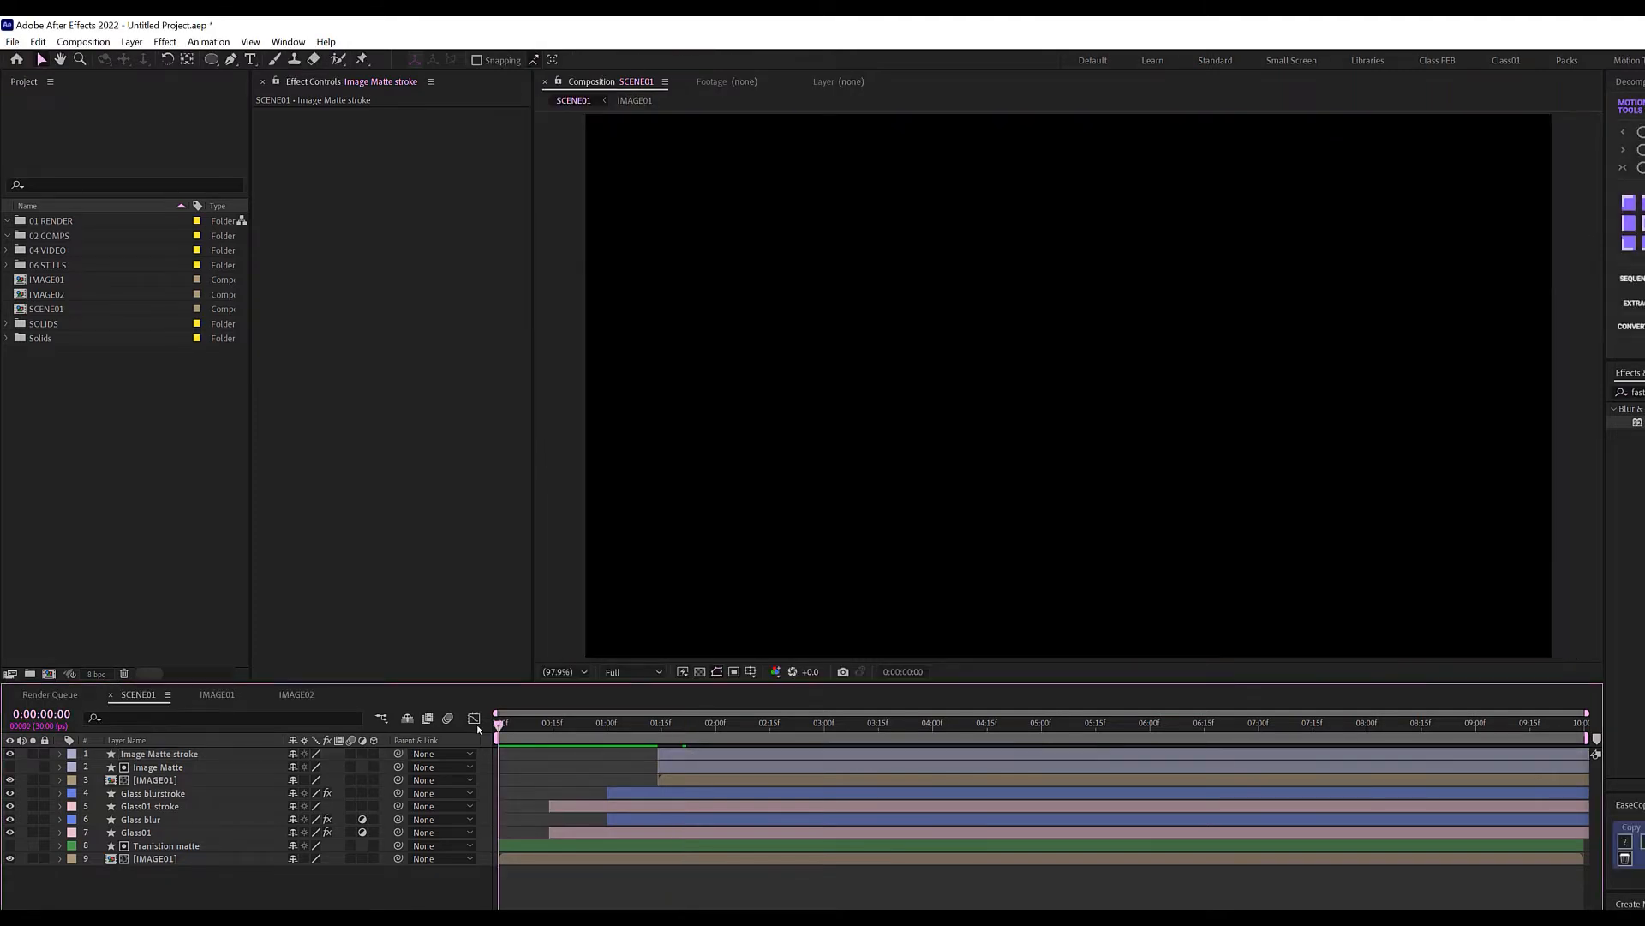
# Preview the transition, stopping at 0:00:01:27, and start a new composition from the Project panel.
pyautogui.press('space')
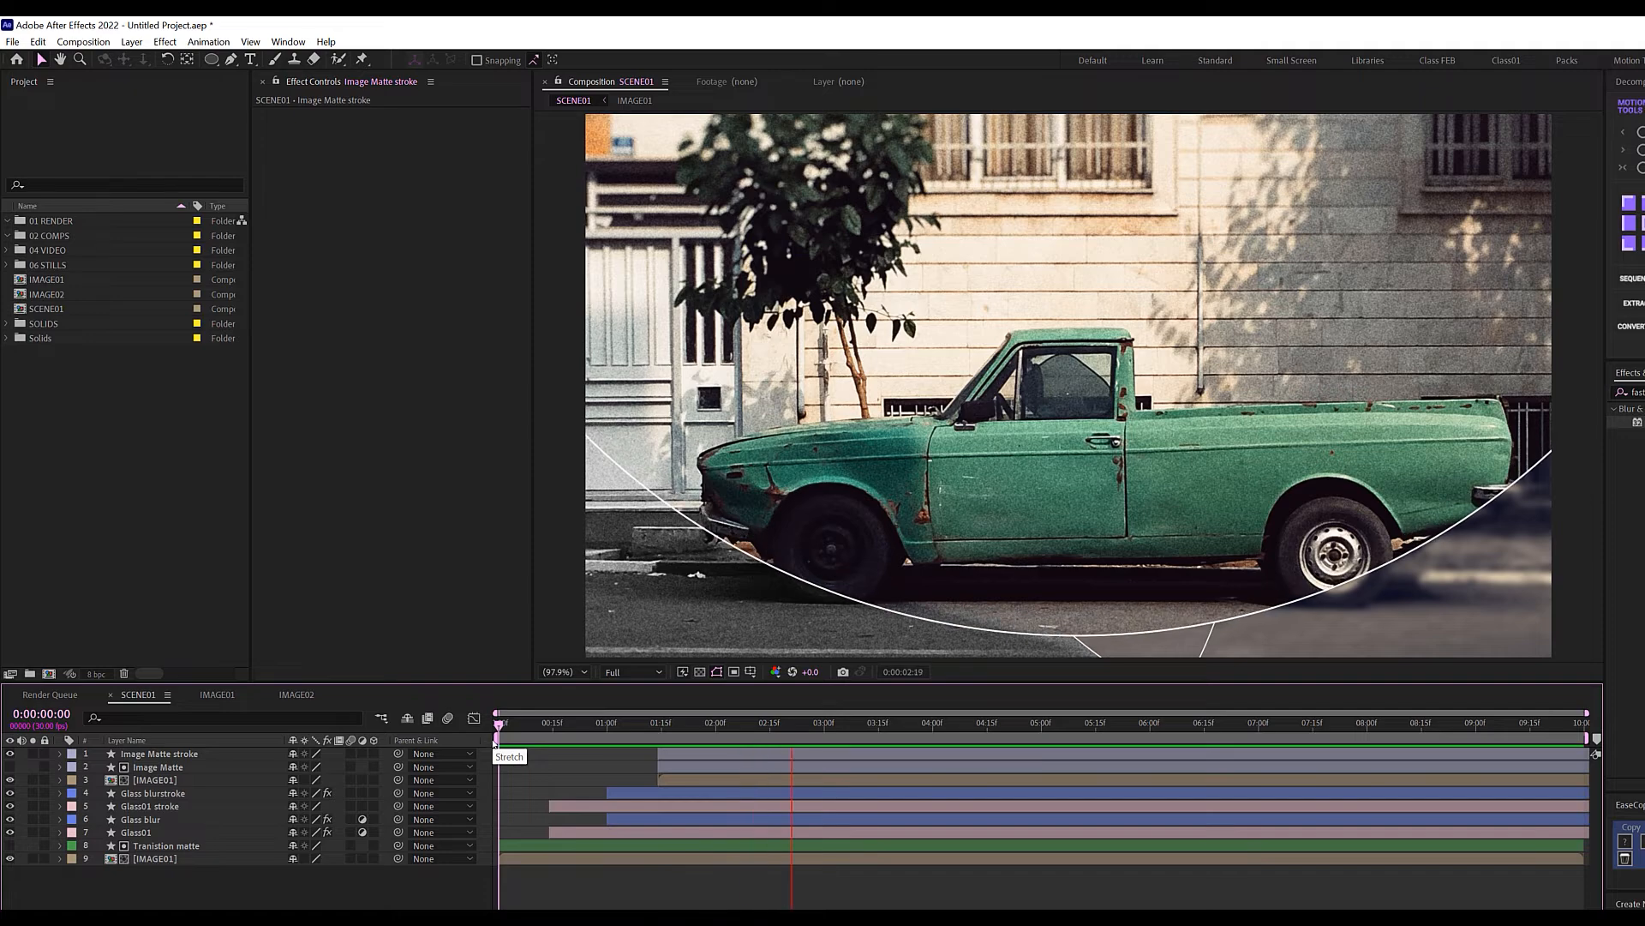
pyautogui.click(705, 724)
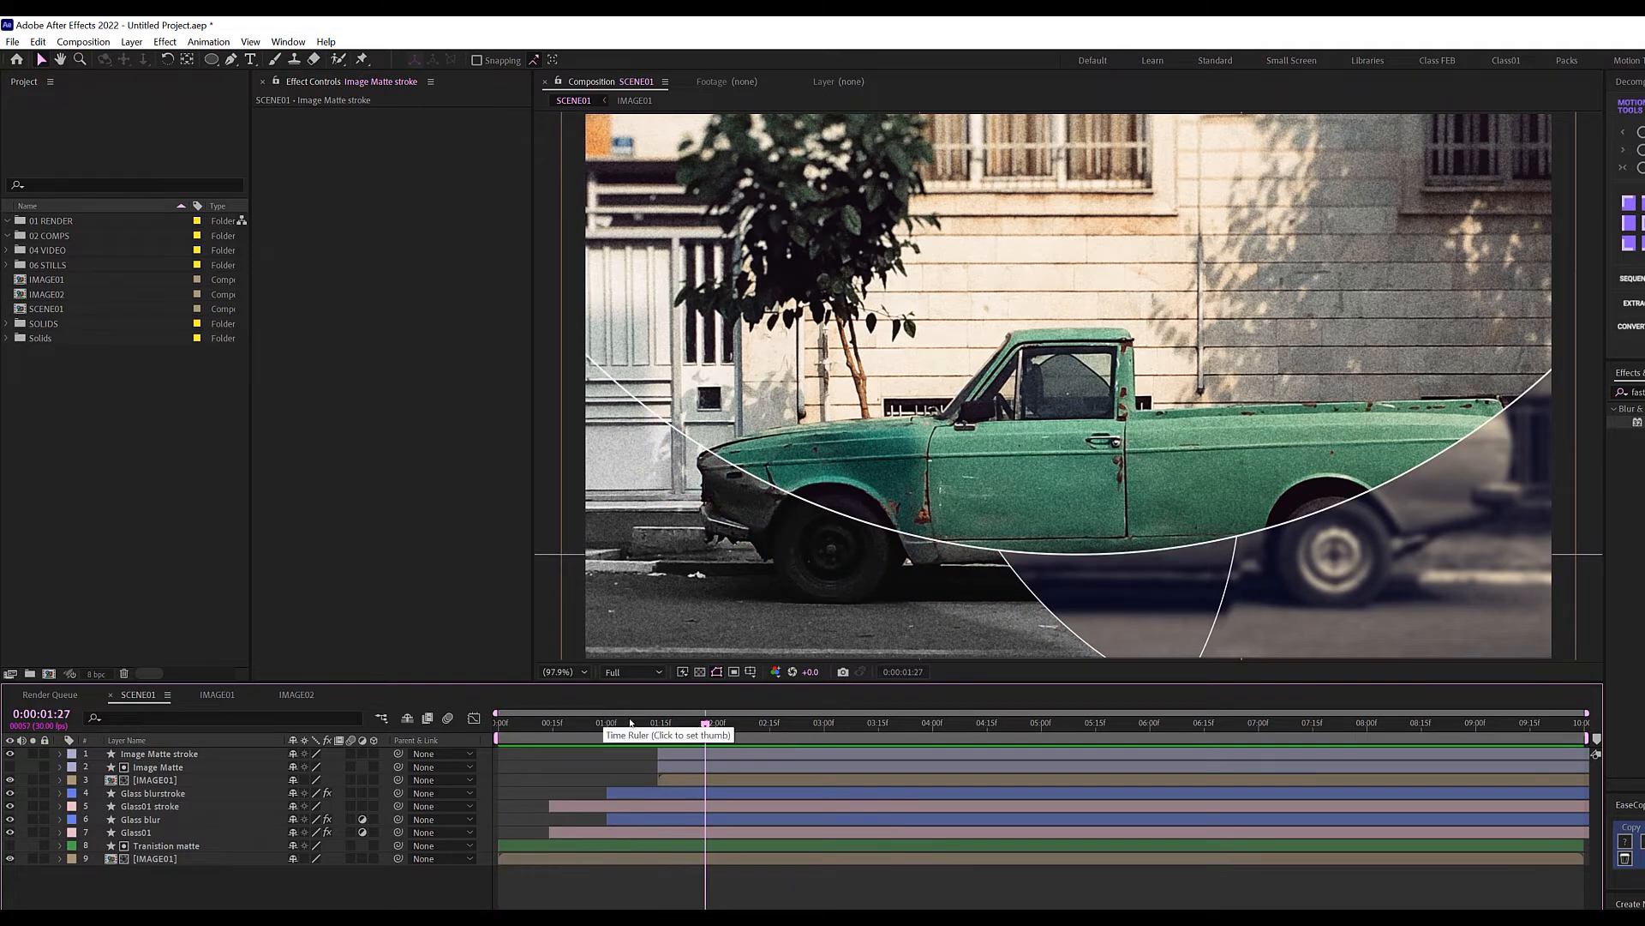
pyautogui.click(129, 503)
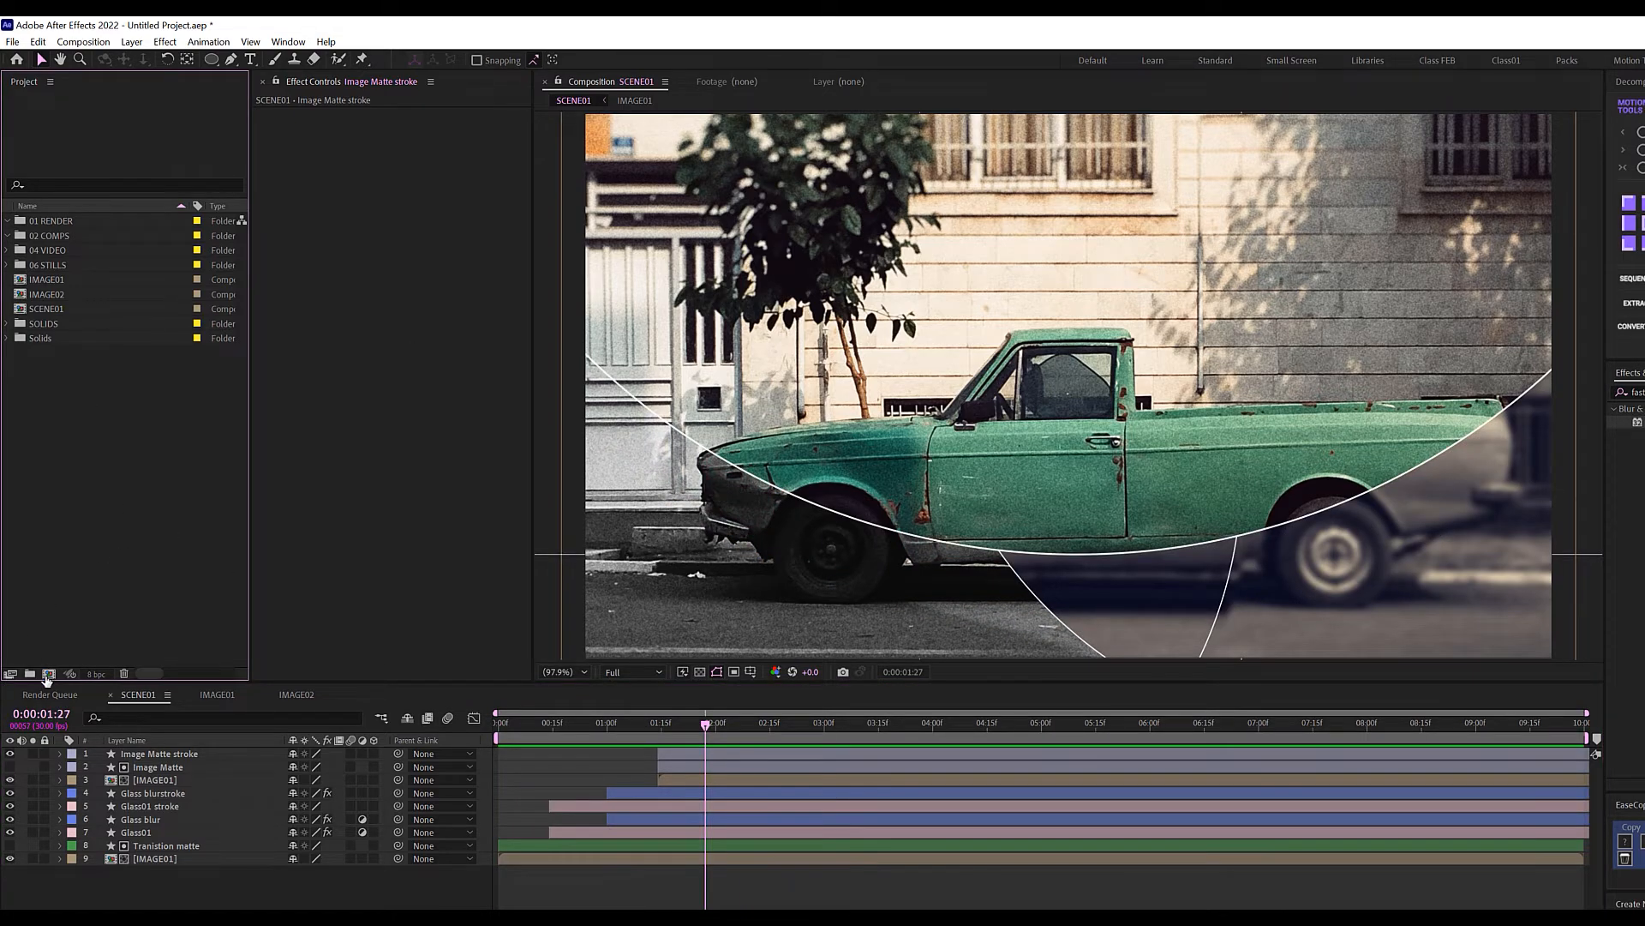
pyautogui.click(48, 674)
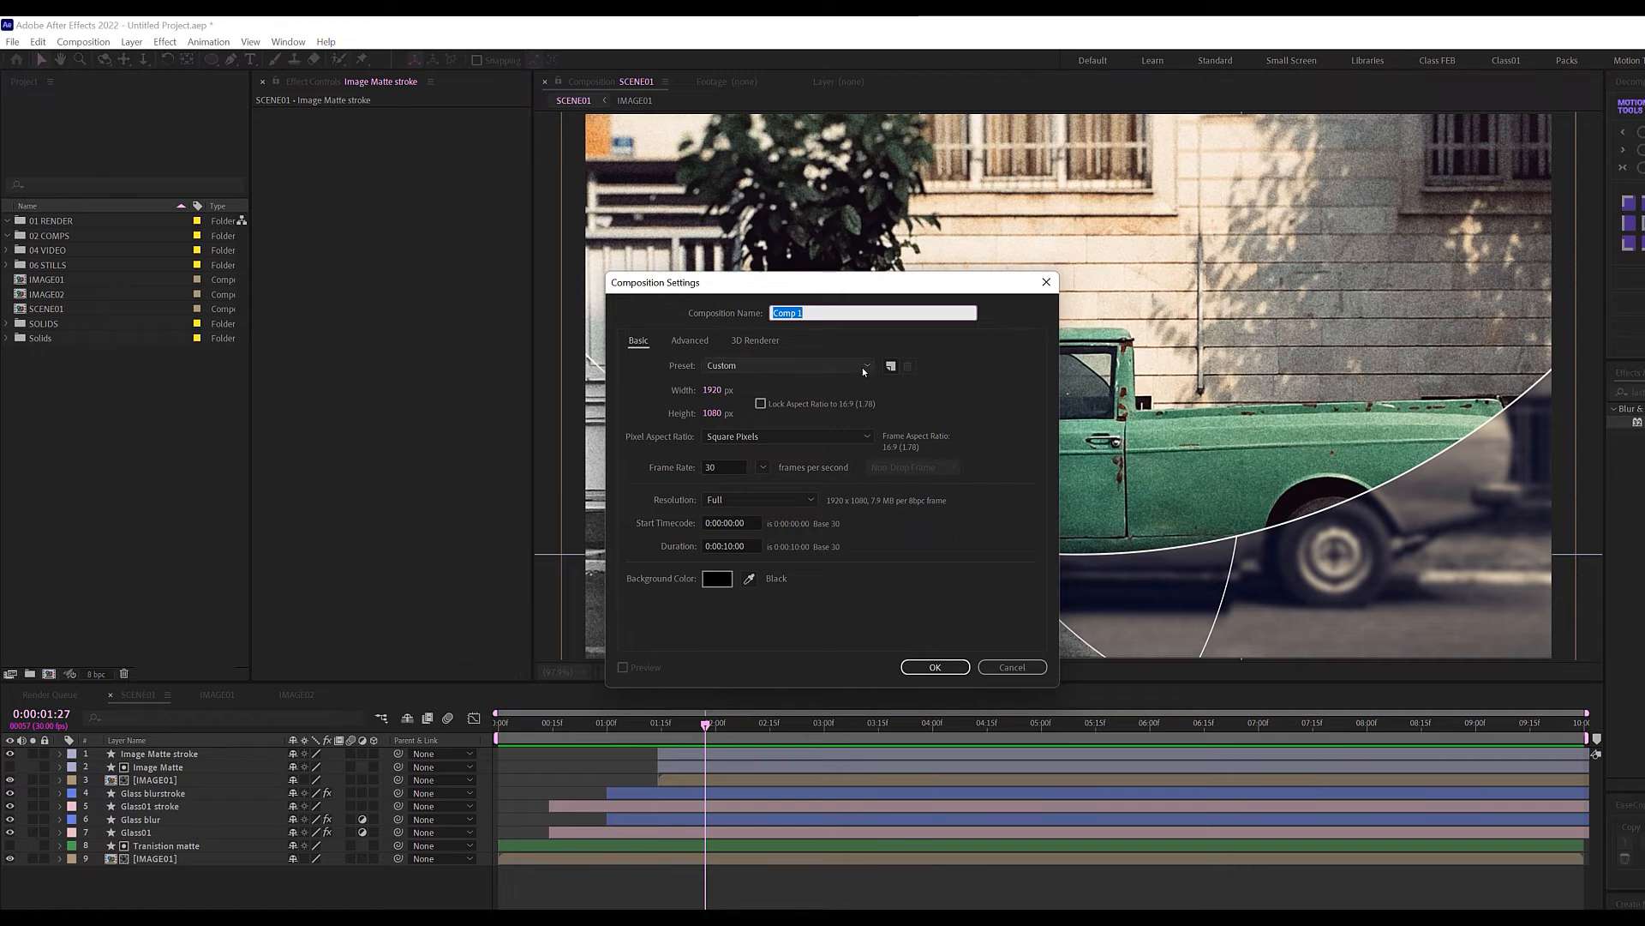
# Name the new composition MAIN SCENE, set its duration to 15 seconds, and create it.
pyautogui.write('MAIN SCENE')
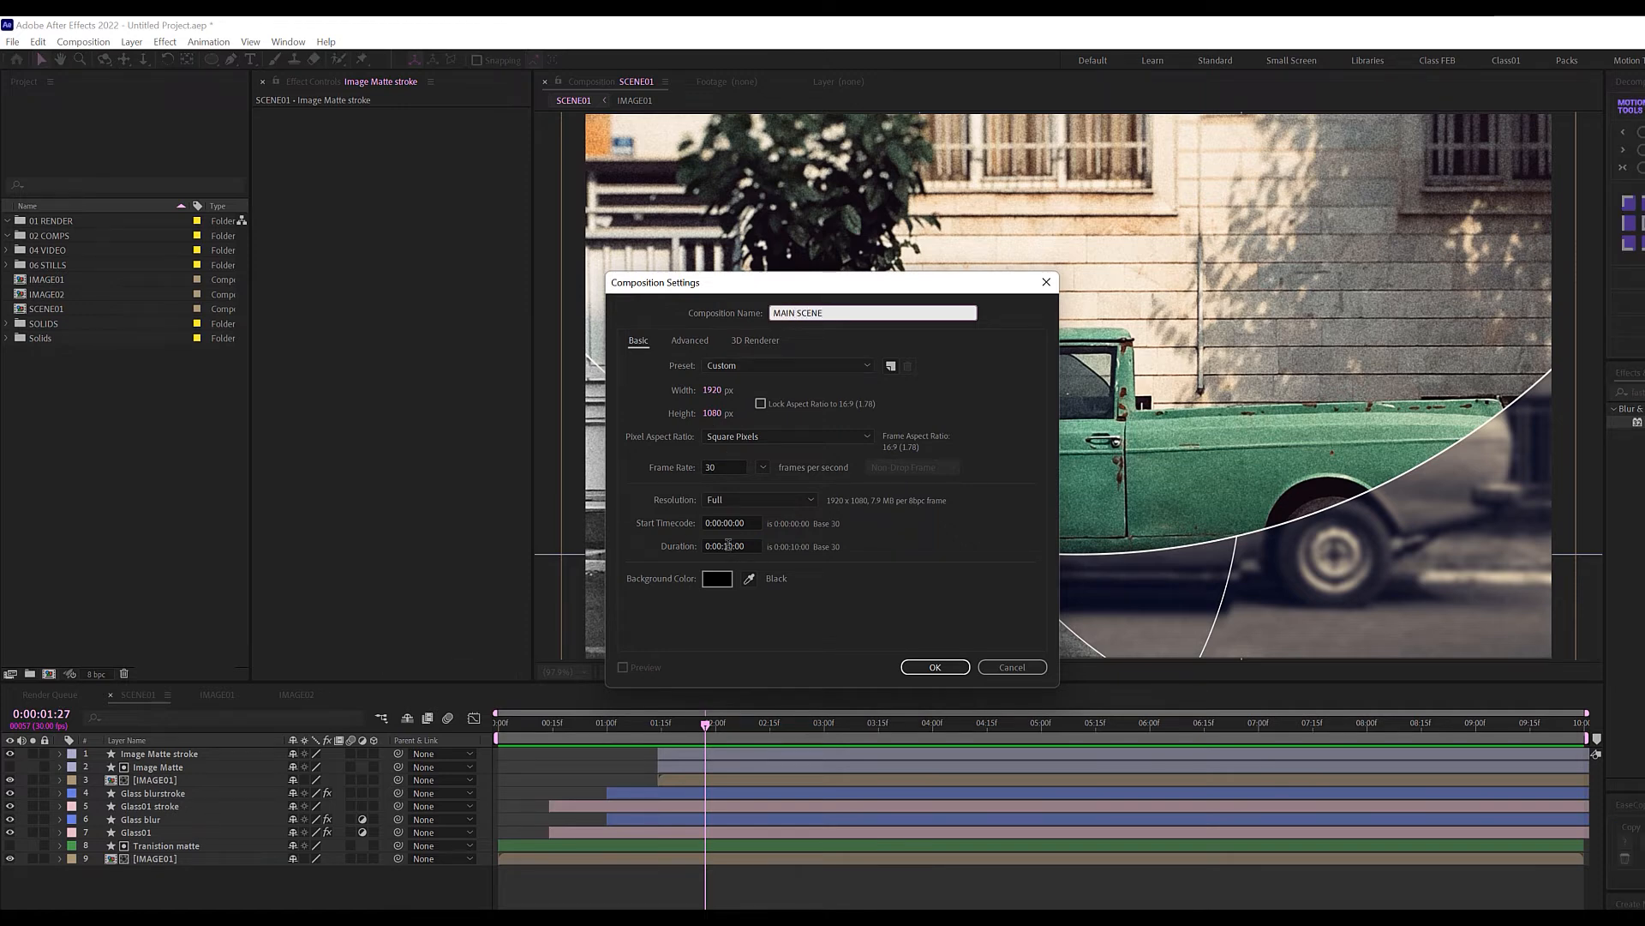
pyautogui.click(728, 546)
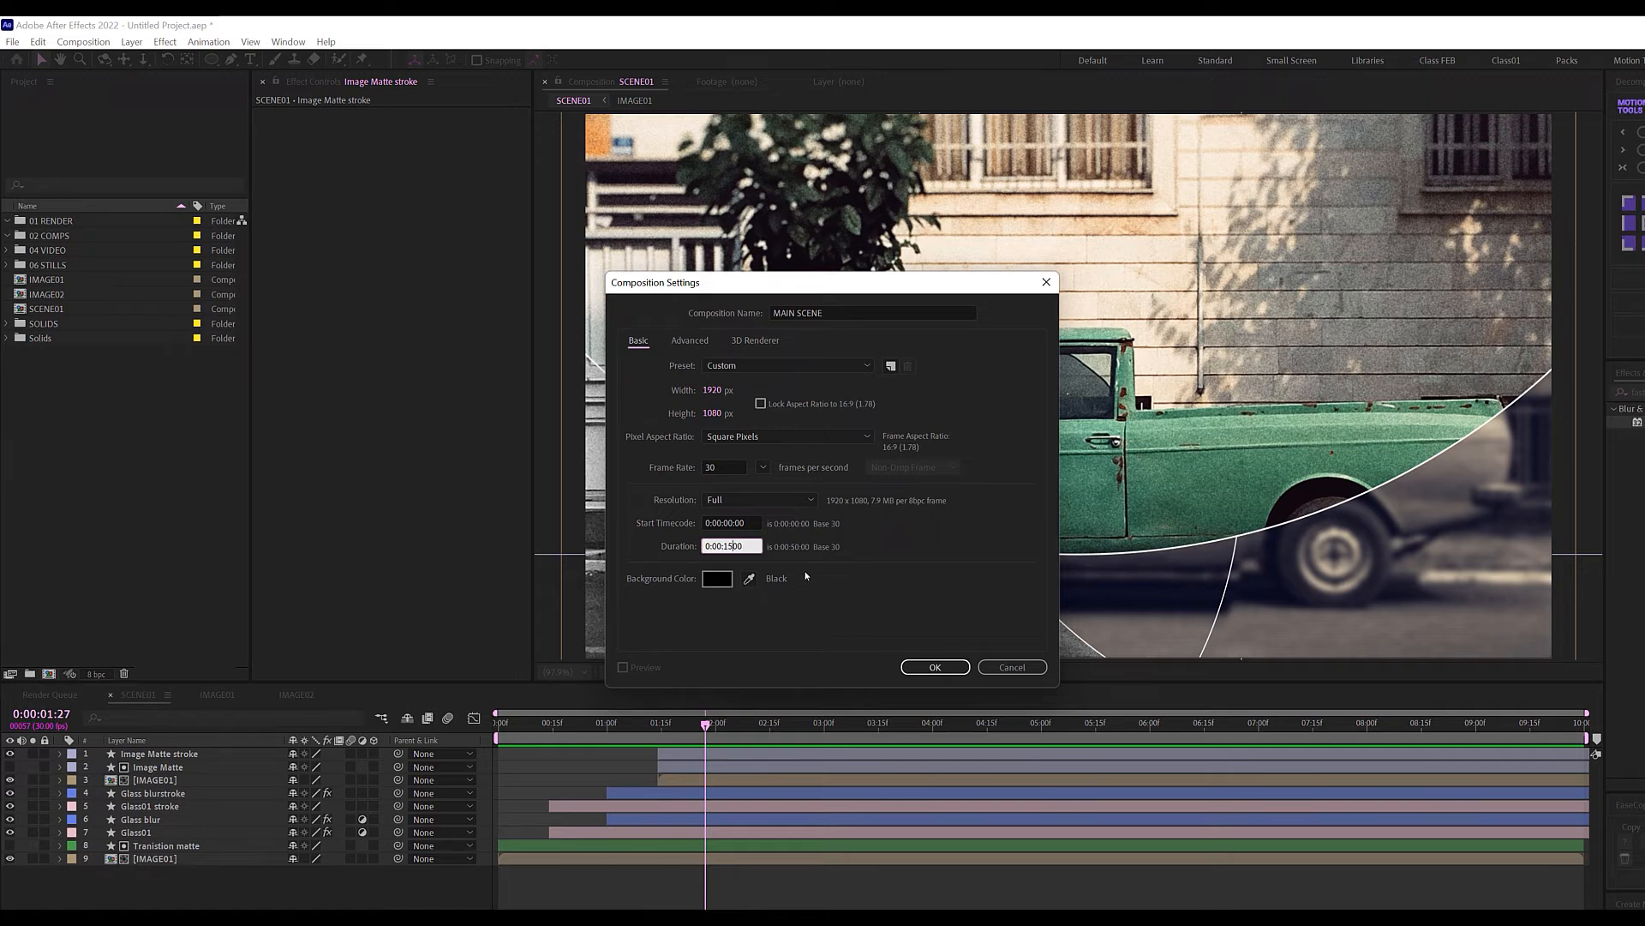
pyautogui.doubleClick(747, 546)
pyautogui.write('150')
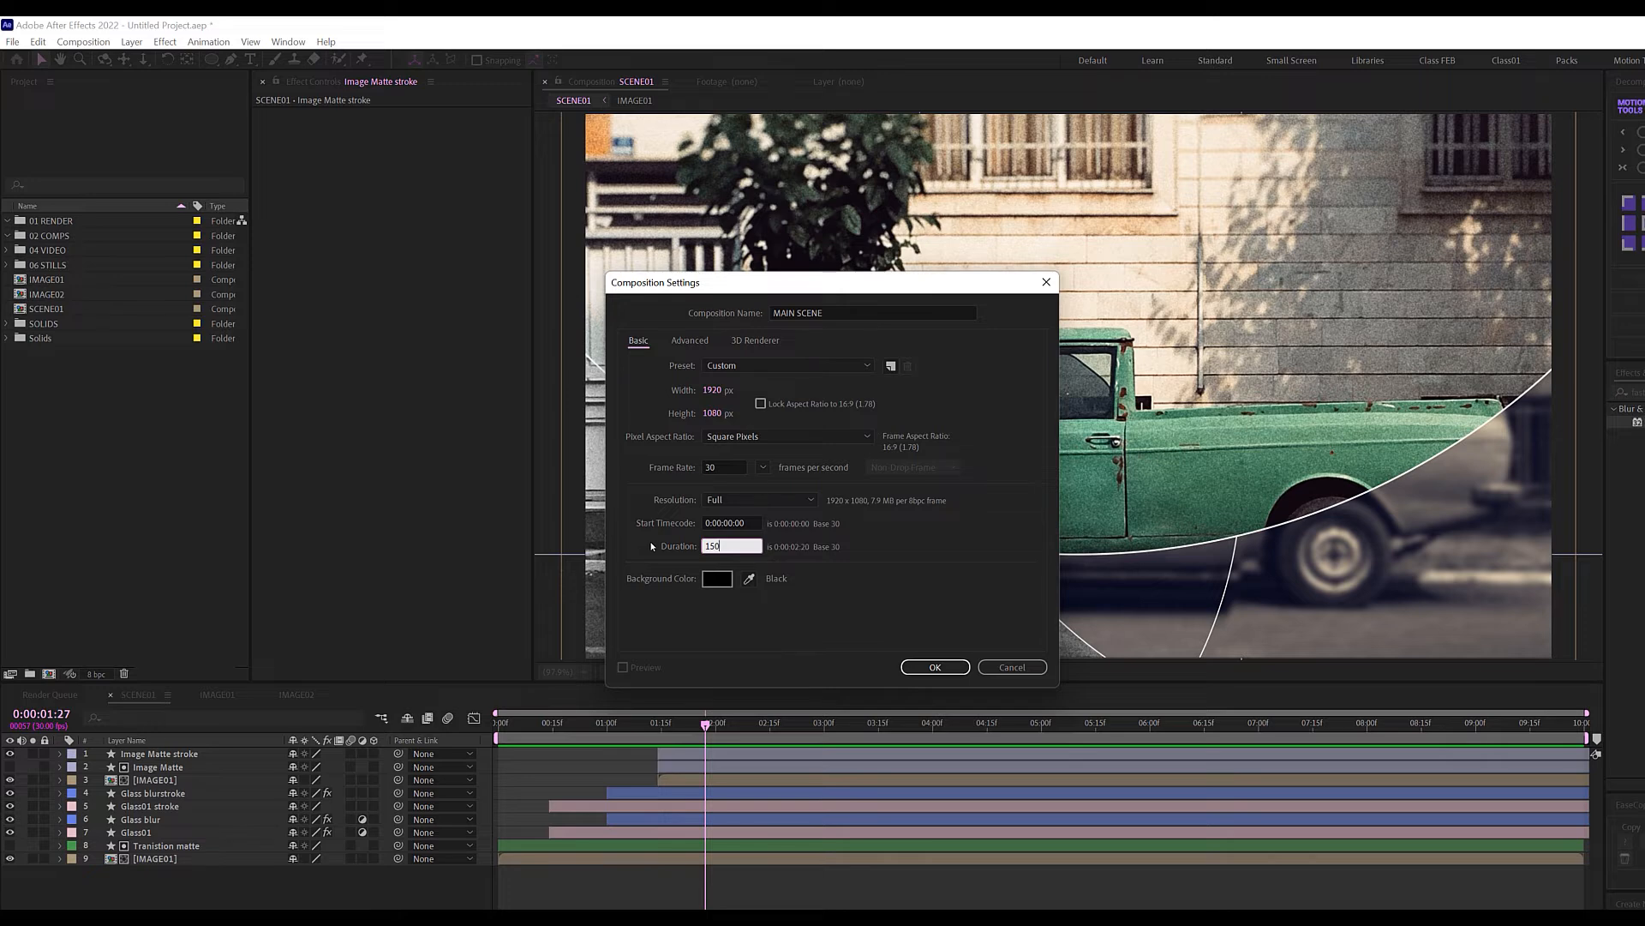
pyautogui.press('Return')
pyautogui.moveTo(545, 725); pyautogui.dragTo(517, 728)
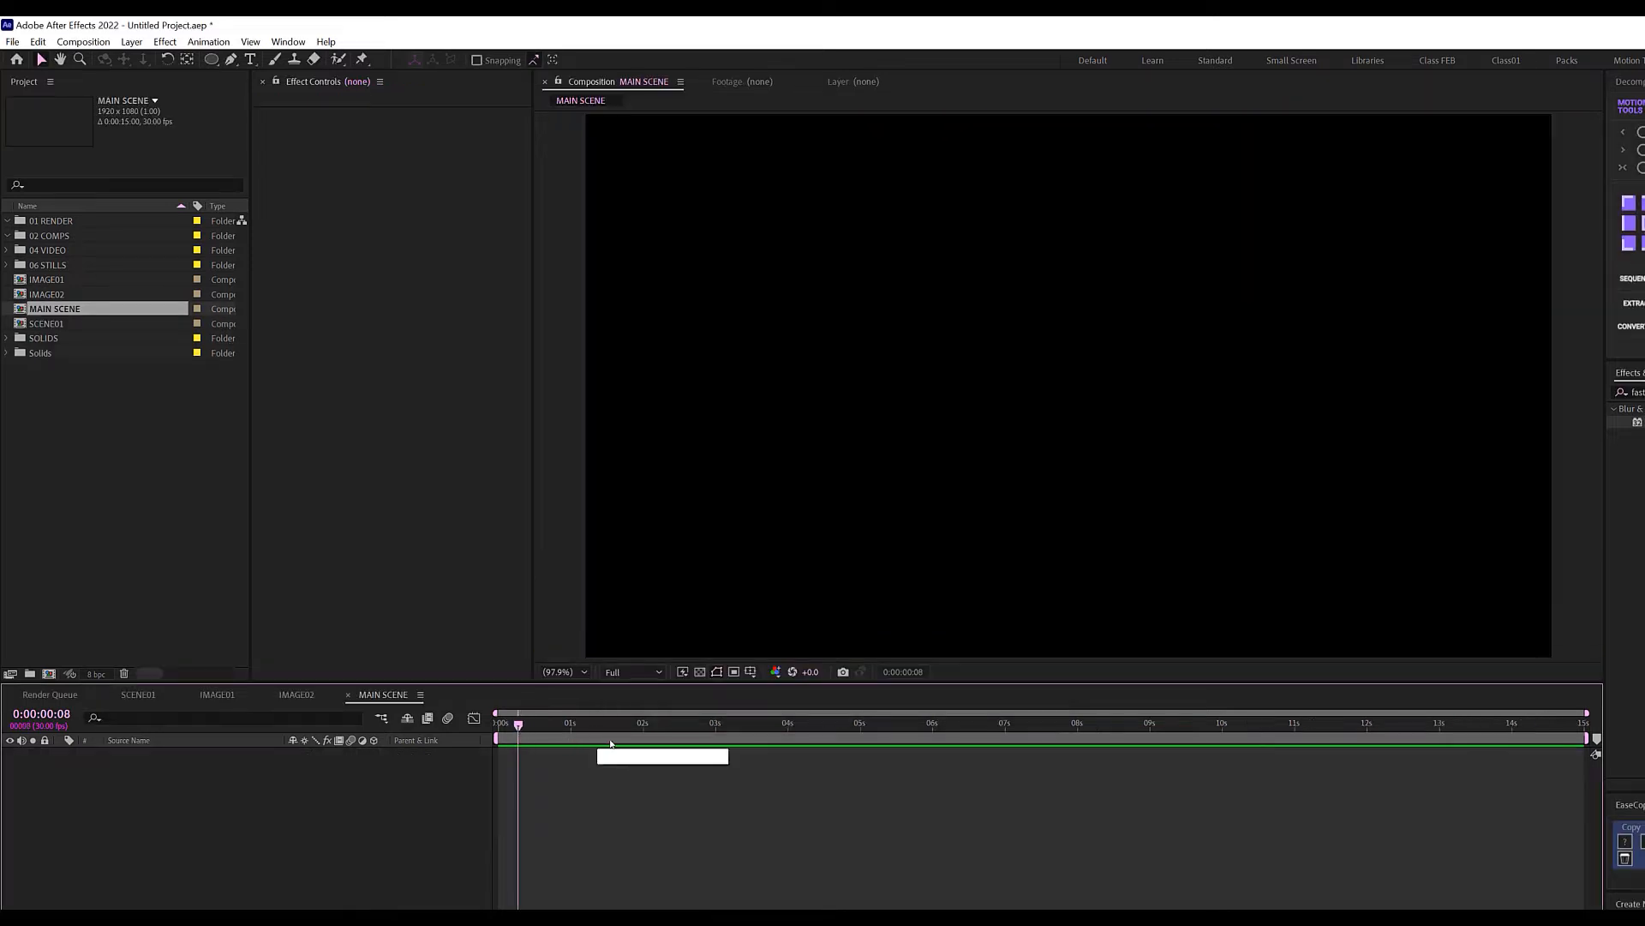
# Move the IMAGE01 and IMAGE02 comps into a new folder named IMAGE COMPS.
pyautogui.click(77, 397)
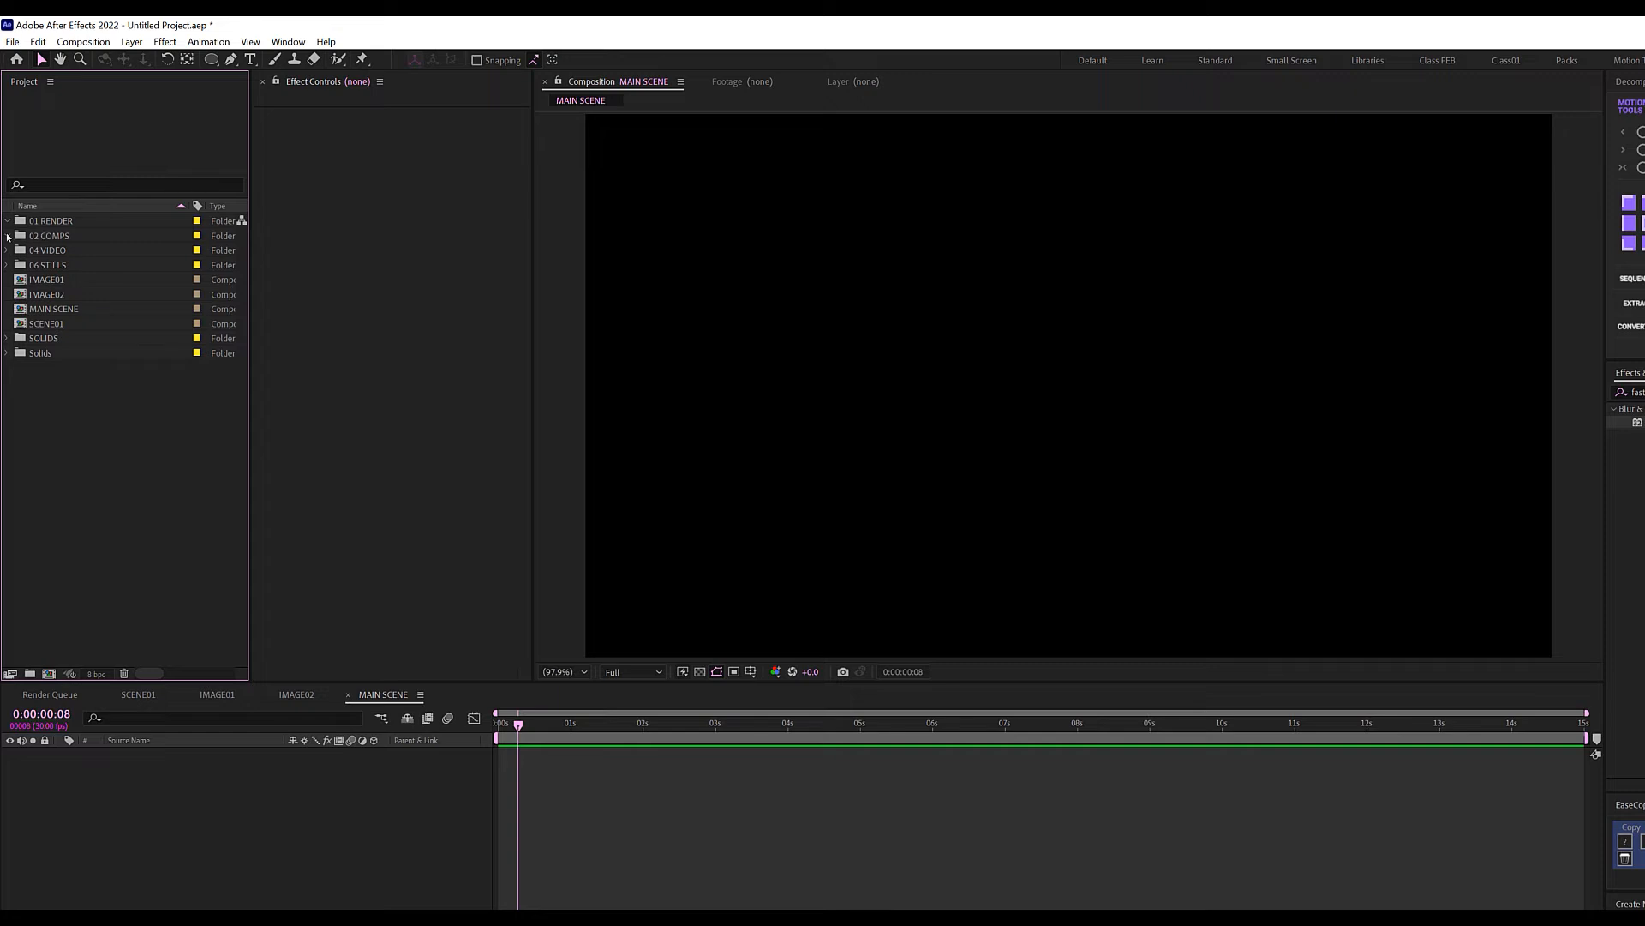
pyautogui.click(49, 294)
pyautogui.keyDown('shift'); pyautogui.click(50, 281); pyautogui.keyUp('shift')
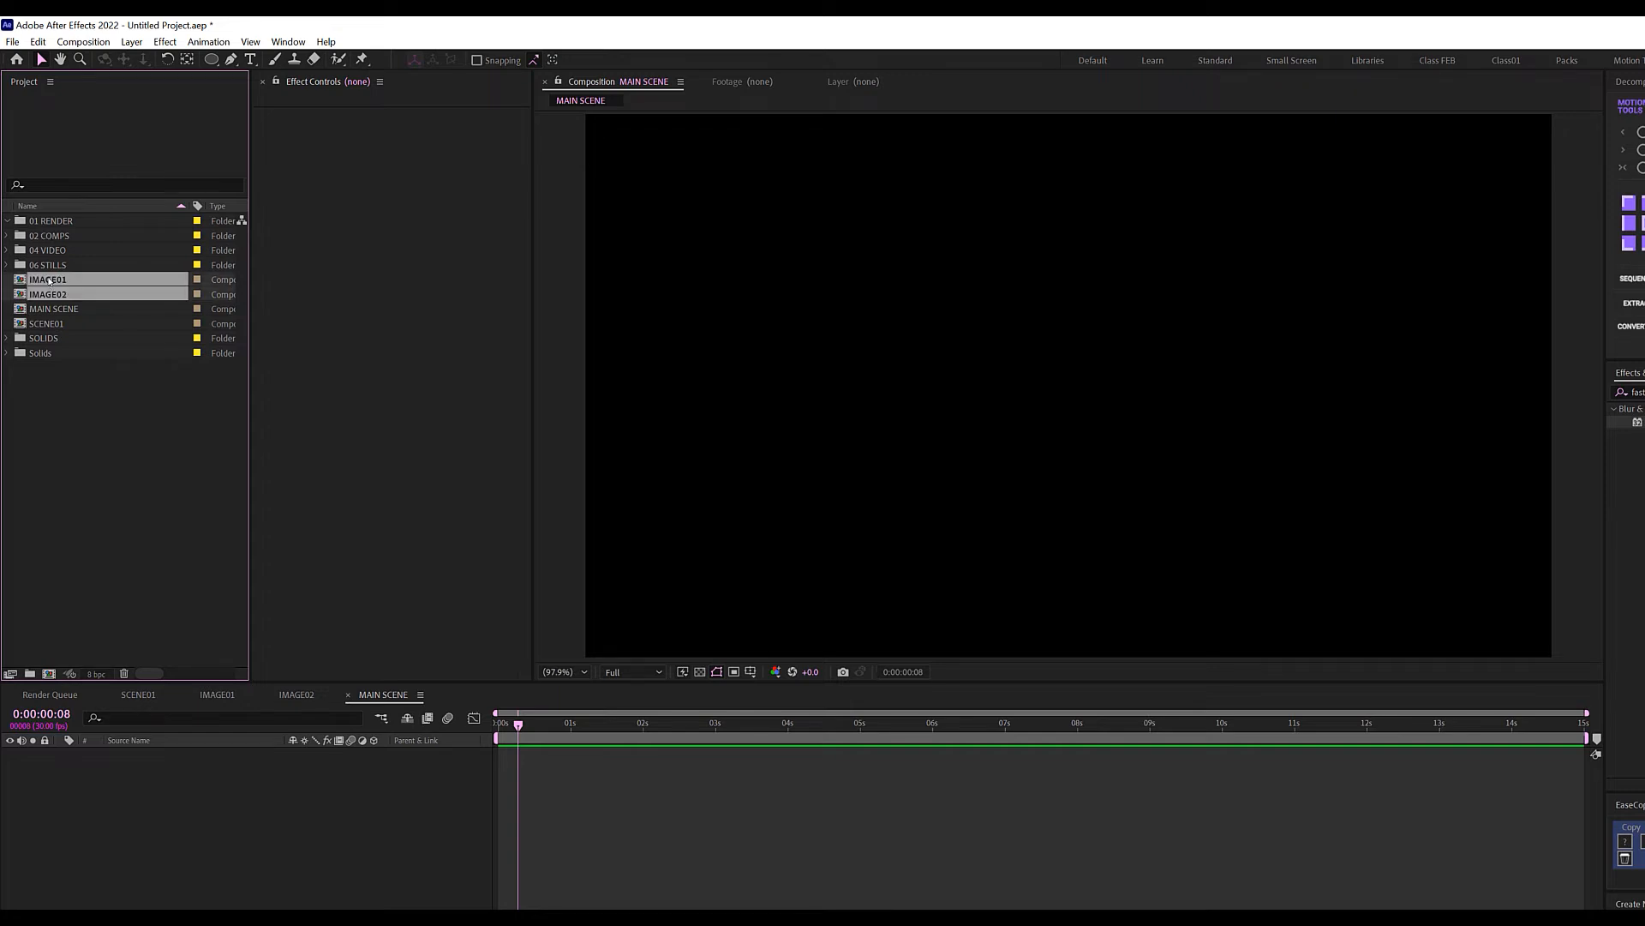
pyautogui.moveTo(52, 283); pyautogui.dragTo(59, 245)
pyautogui.click(62, 268)
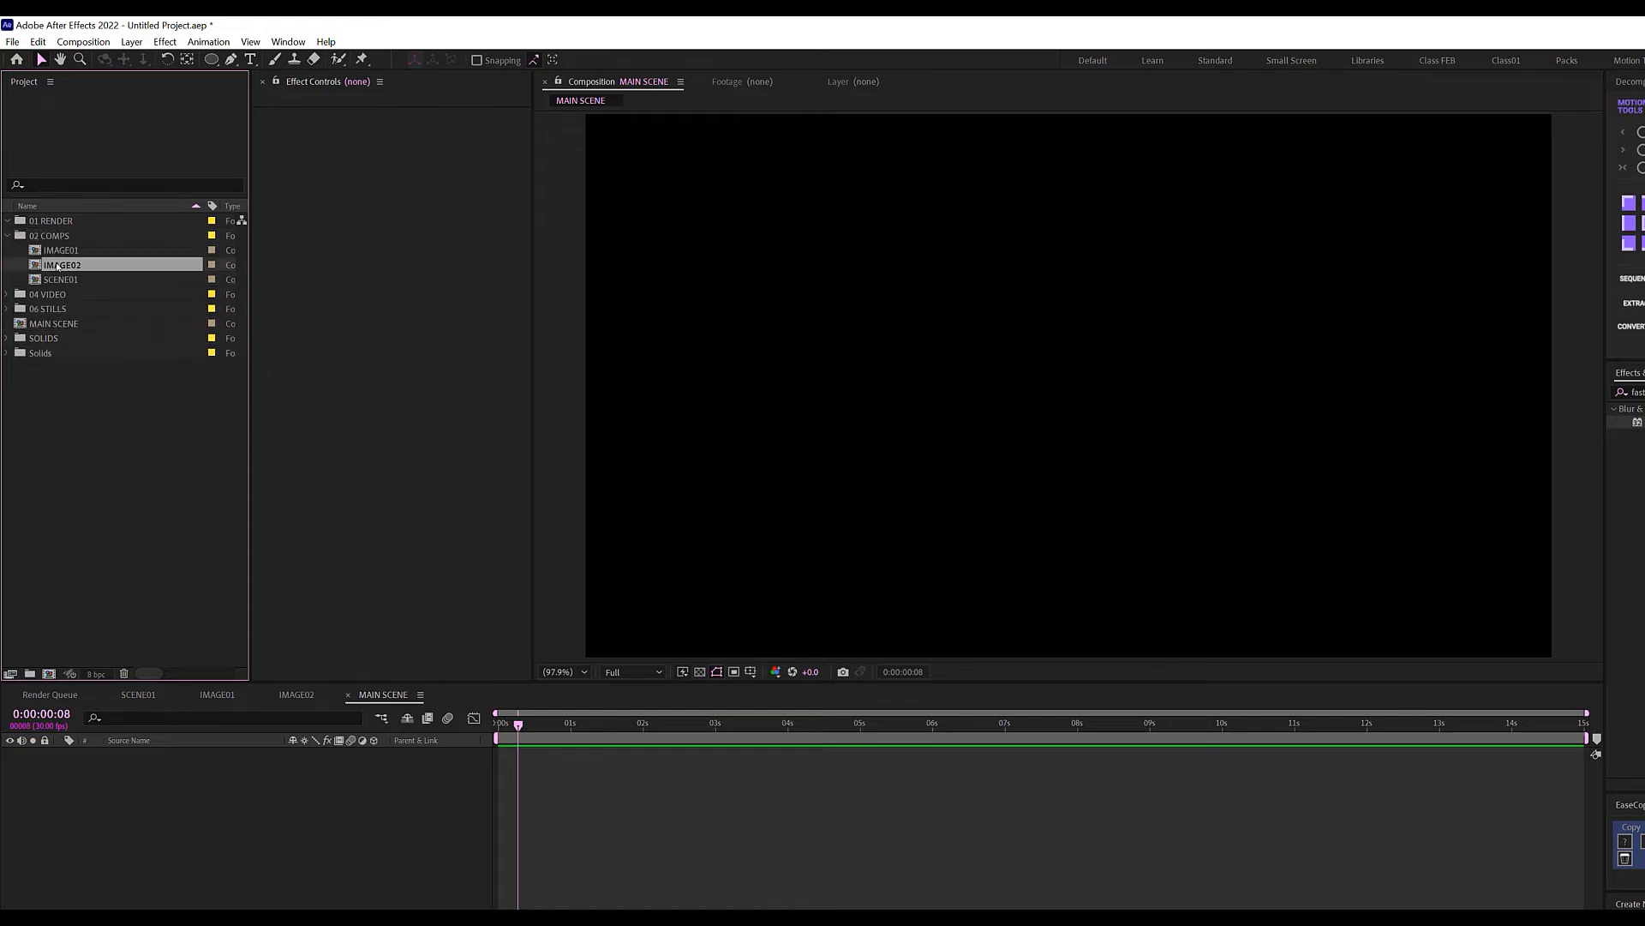
pyautogui.keyDown('ctrl'); pyautogui.click(62, 250); pyautogui.keyUp('ctrl')
pyautogui.moveTo(62, 250); pyautogui.dragTo(30, 674)
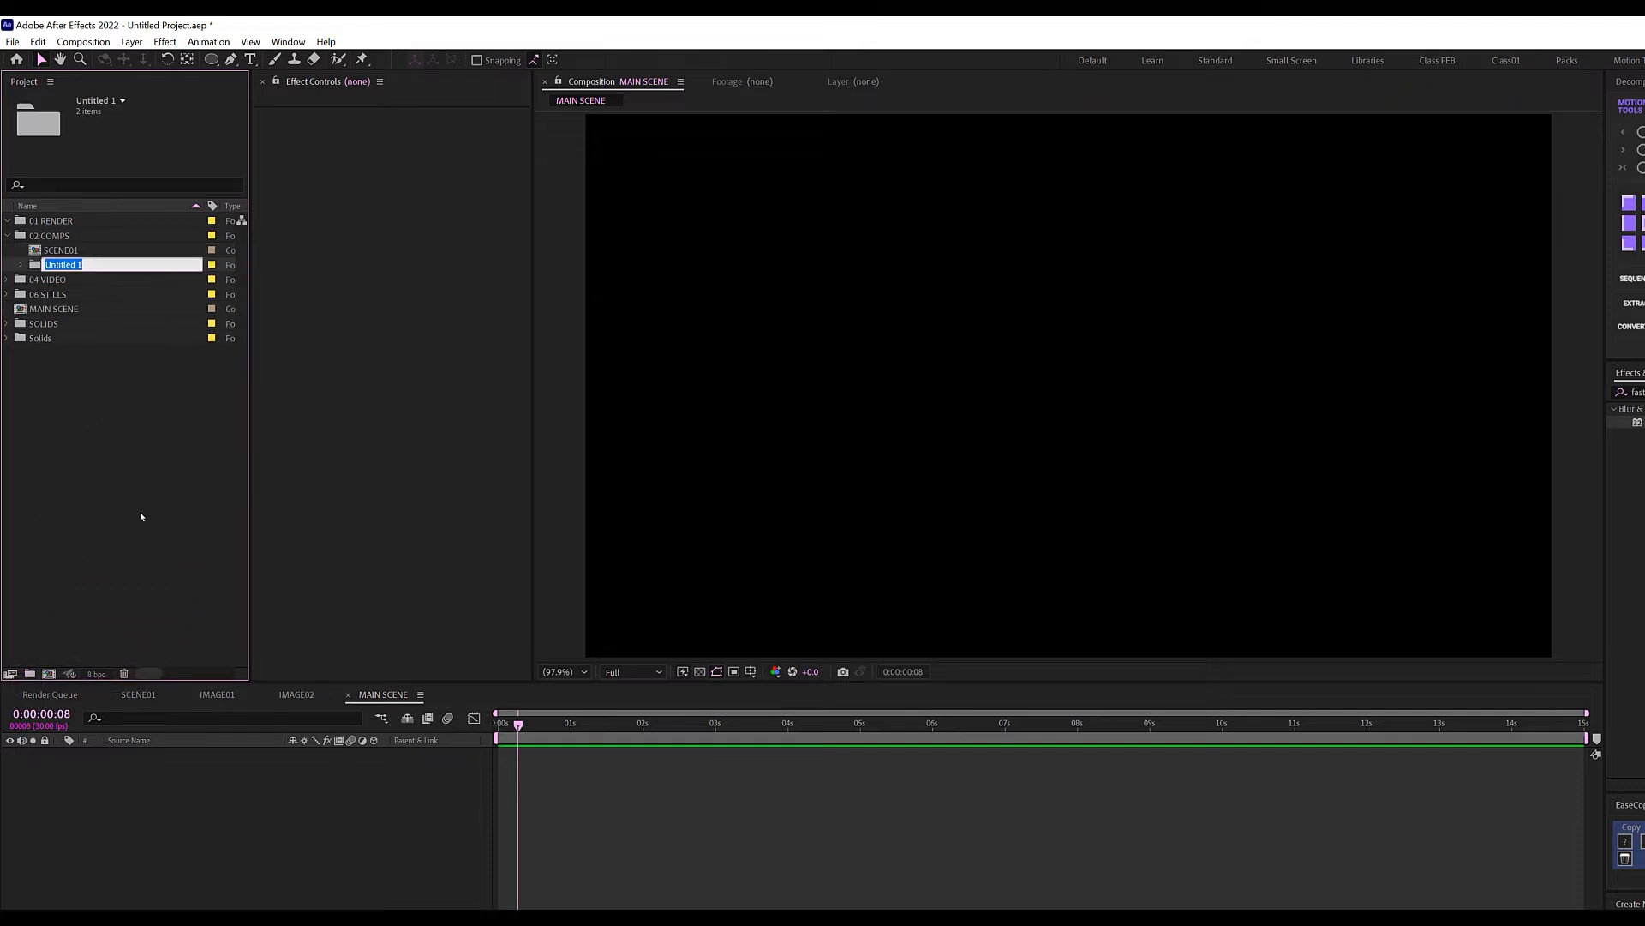
pyautogui.write('IMAGE COMPS')
pyautogui.press('Return')
# Put the SCENE01 comp into a new folder named SCENE COMP.
pyautogui.click(106, 266)
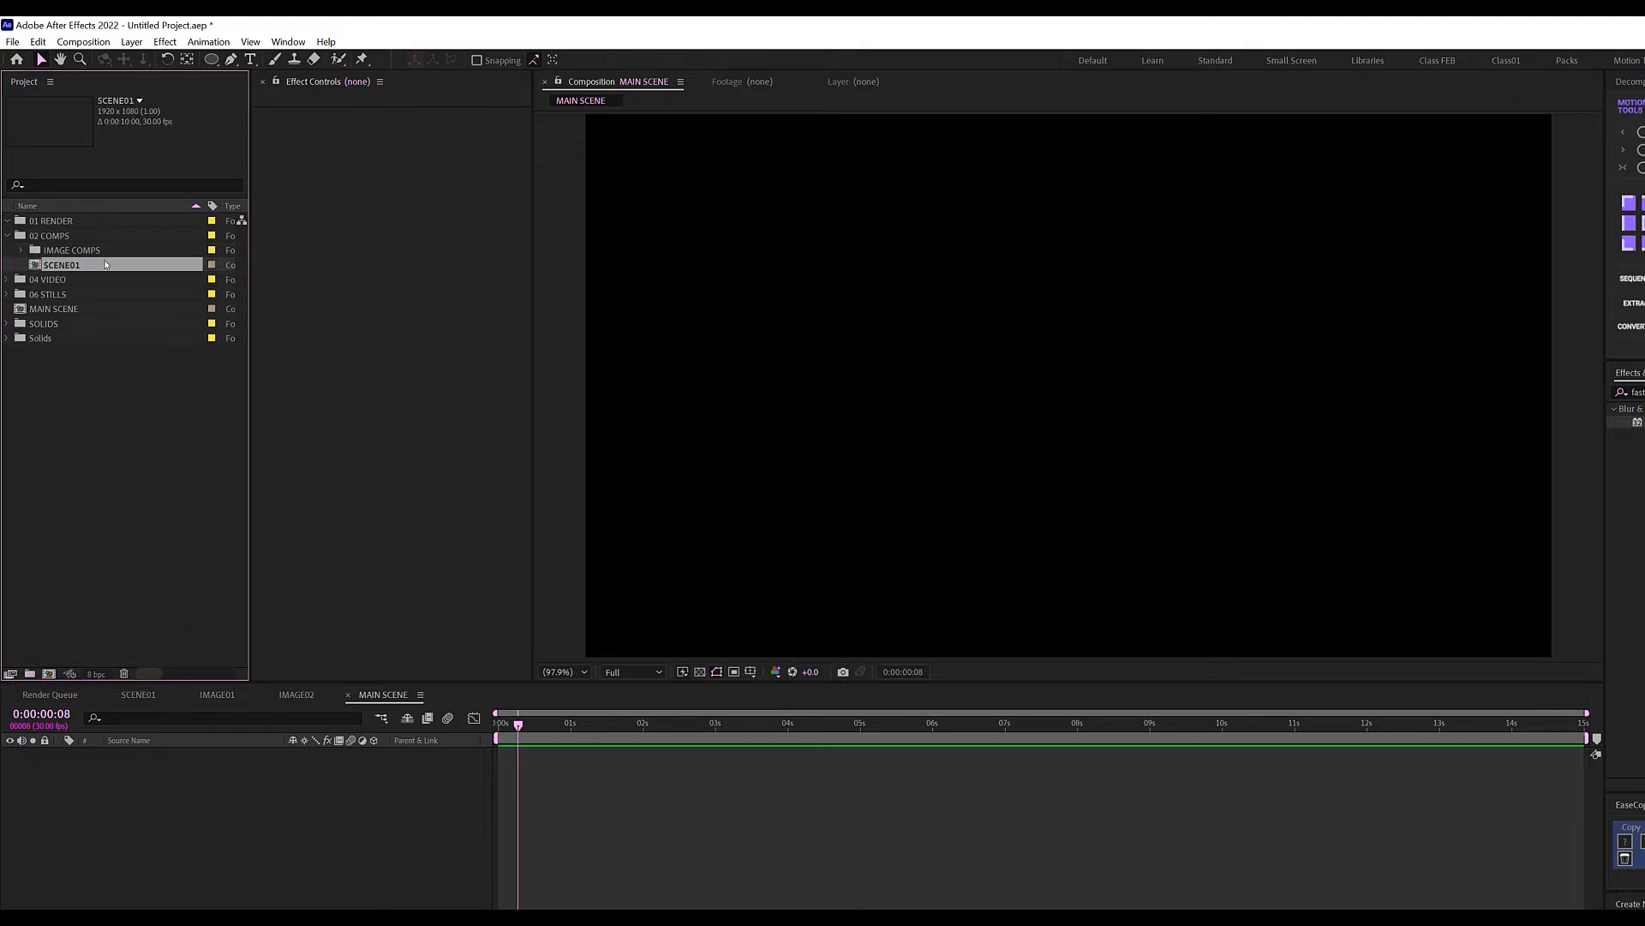
pyautogui.moveTo(76, 267); pyautogui.dragTo(30, 673)
pyautogui.write('SCENE COMP')
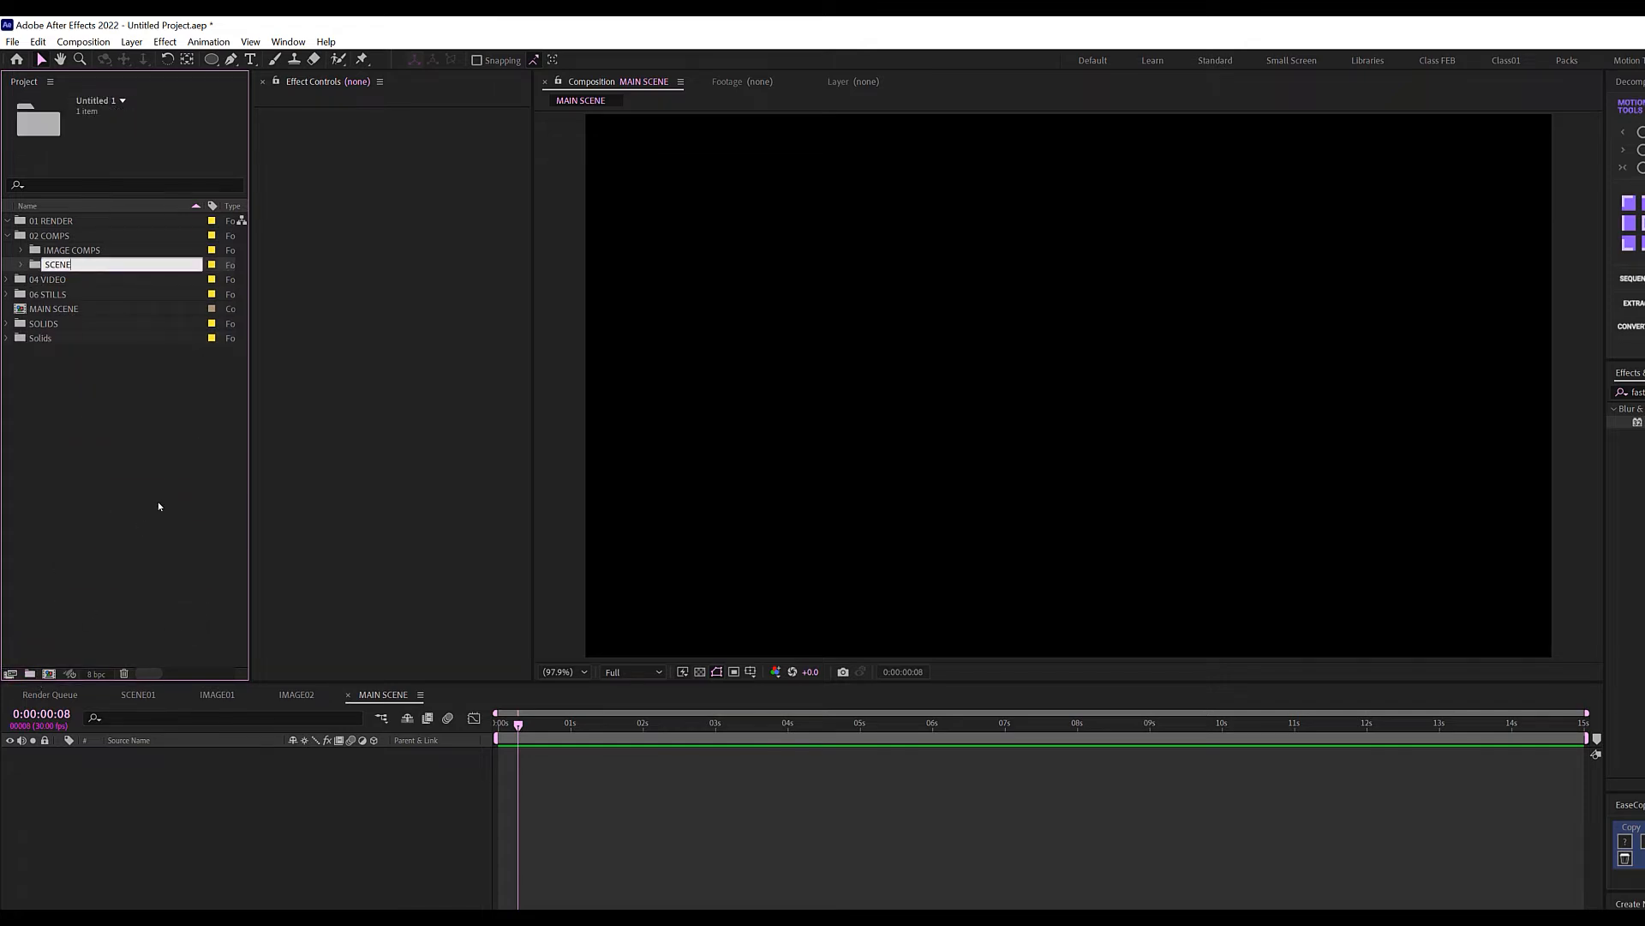
pyautogui.click(157, 505)
pyautogui.click(20, 249)
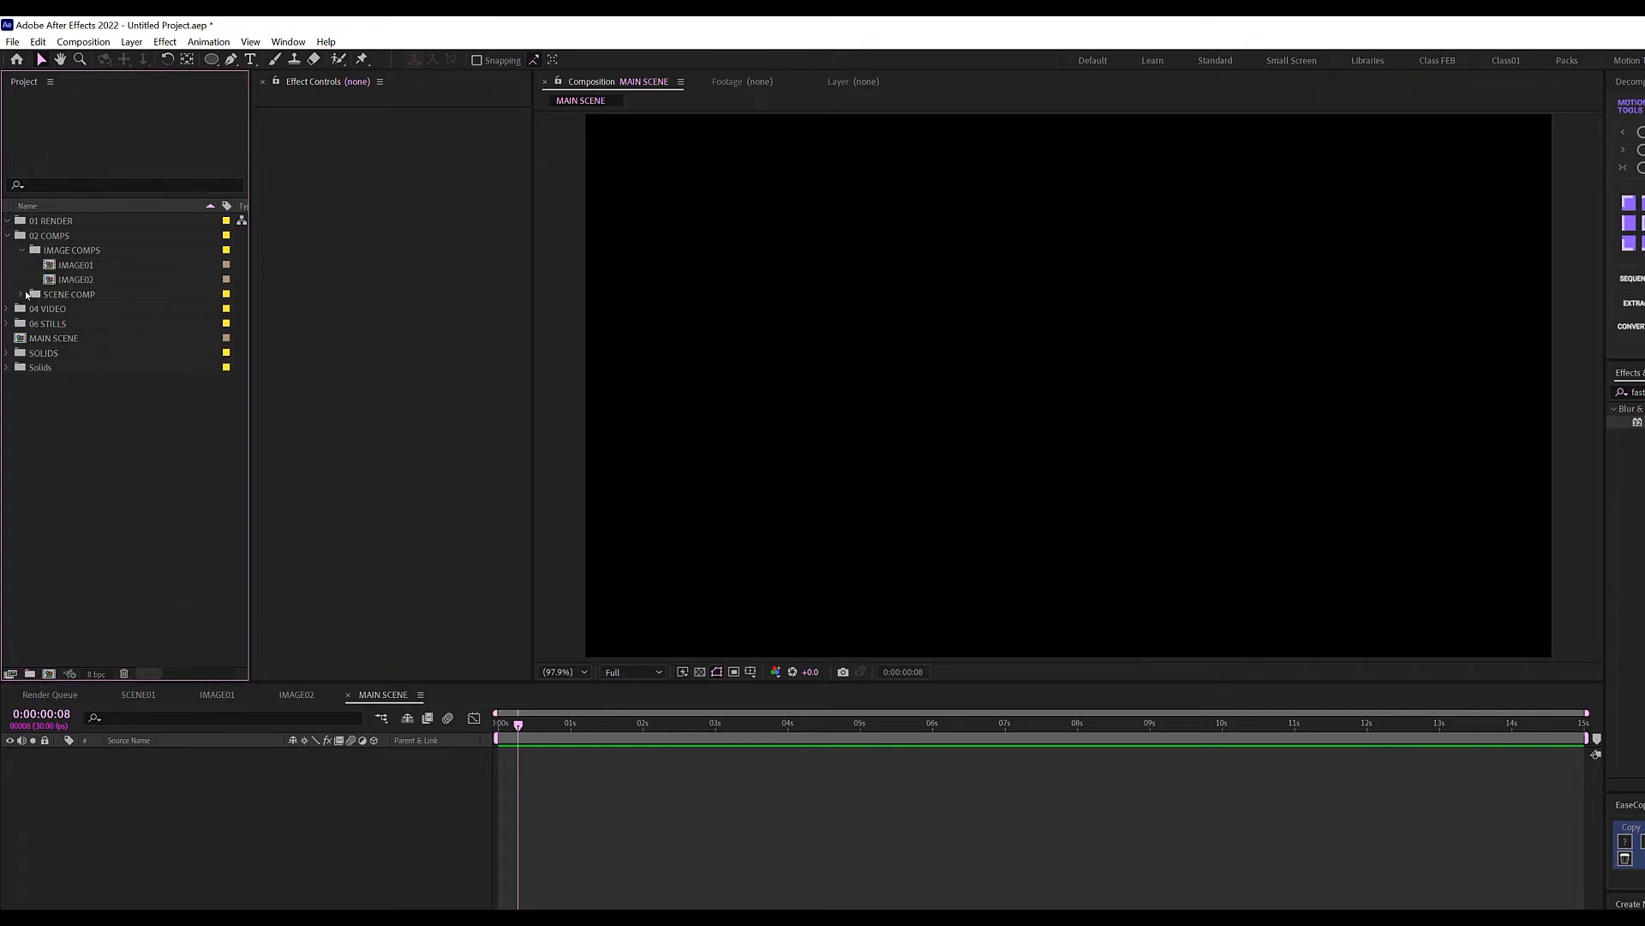
pyautogui.click(22, 294)
# Move MAIN SCENE into the 01 RENDER folder and add SCENE01 as a layer in it.
pyautogui.moveTo(52, 352); pyautogui.dragTo(58, 224)
pyautogui.click(76, 443)
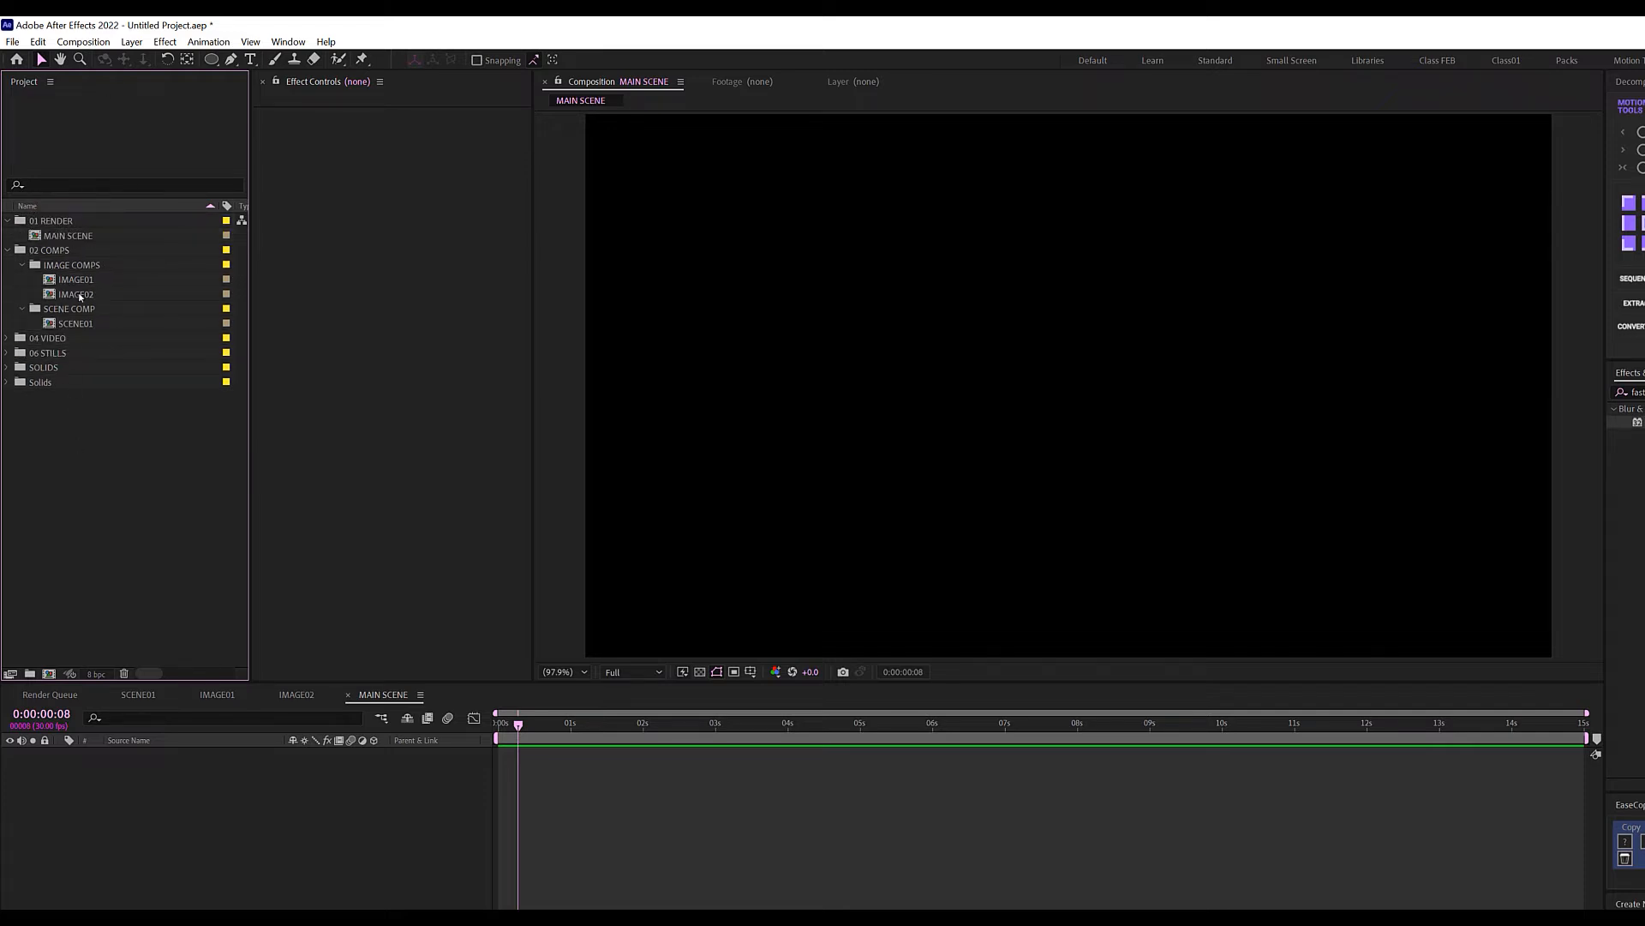
pyautogui.click(77, 325)
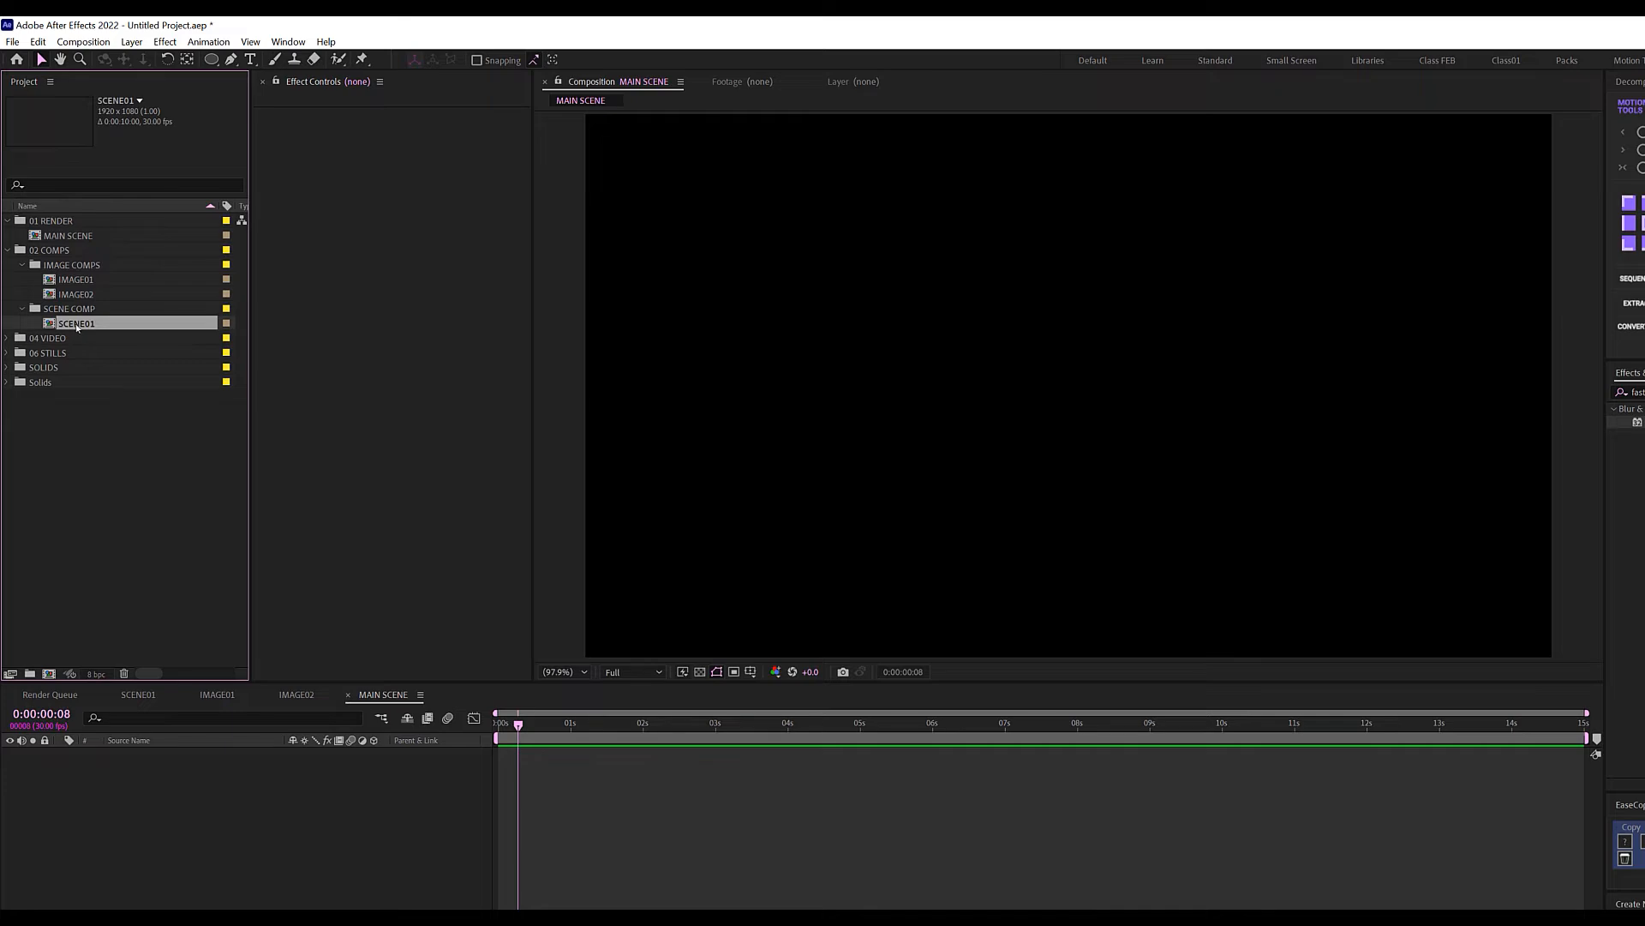
pyautogui.moveTo(86, 325); pyautogui.dragTo(158, 778)
# Duplicate SCENE01 in the Project panel with Ctrl+D and open the resulting SCENE02 comp.
pyautogui.press('capslock')
pyautogui.moveTo(518, 724); pyautogui.dragTo(592, 742)
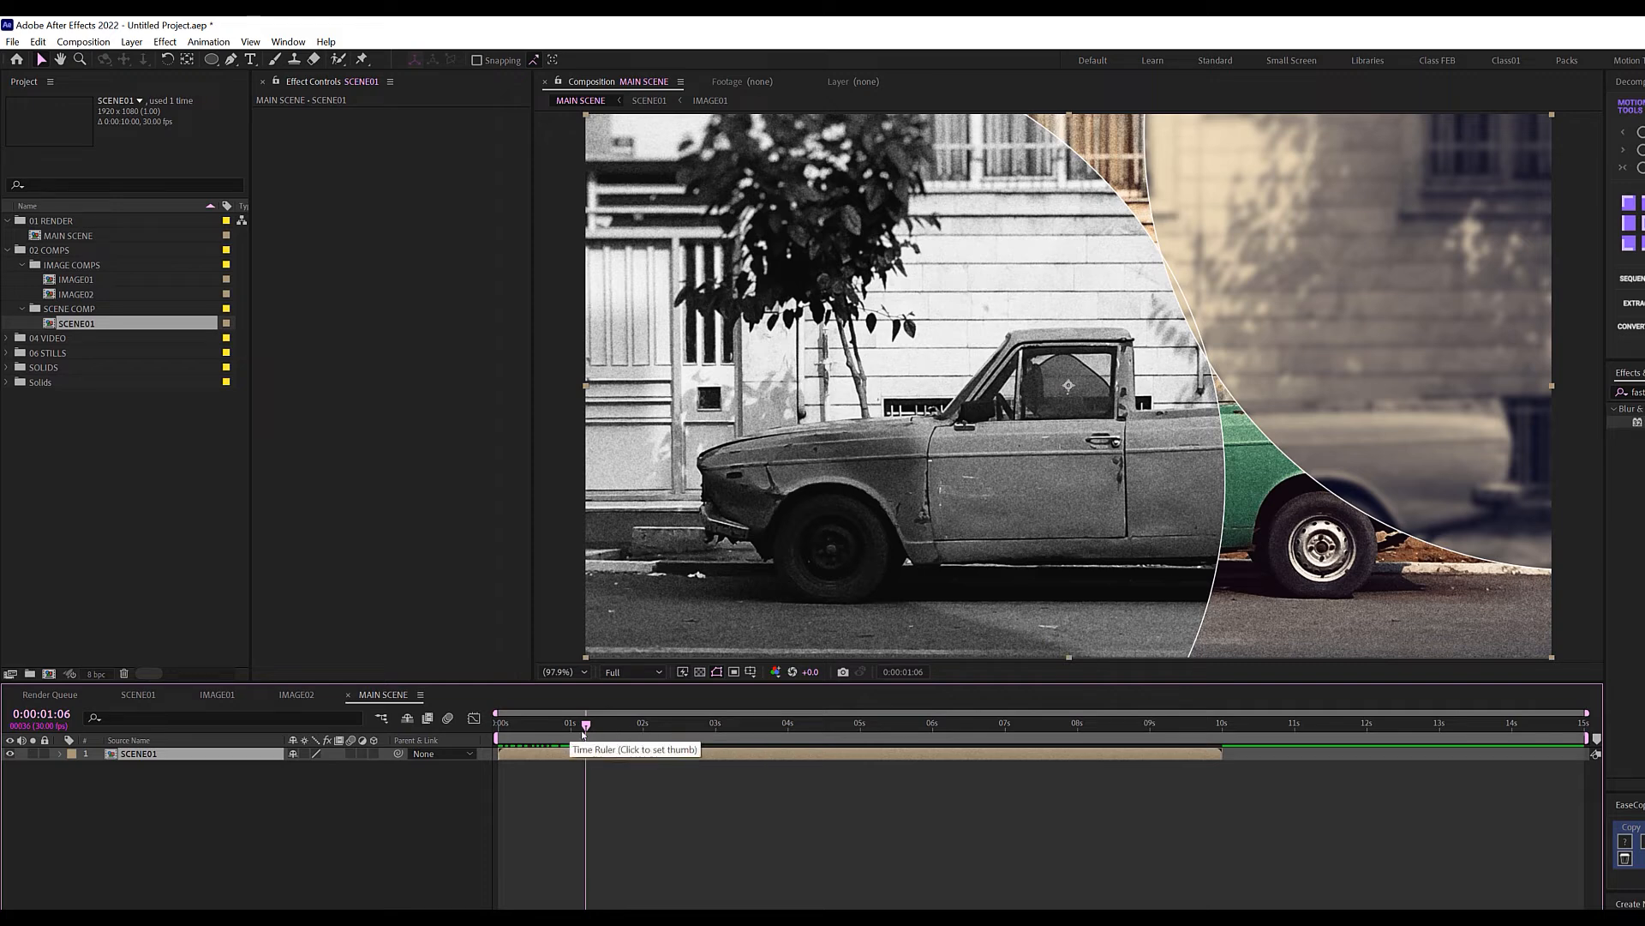
pyautogui.click(80, 323)
pyautogui.hotkey('ctrl', 'd')
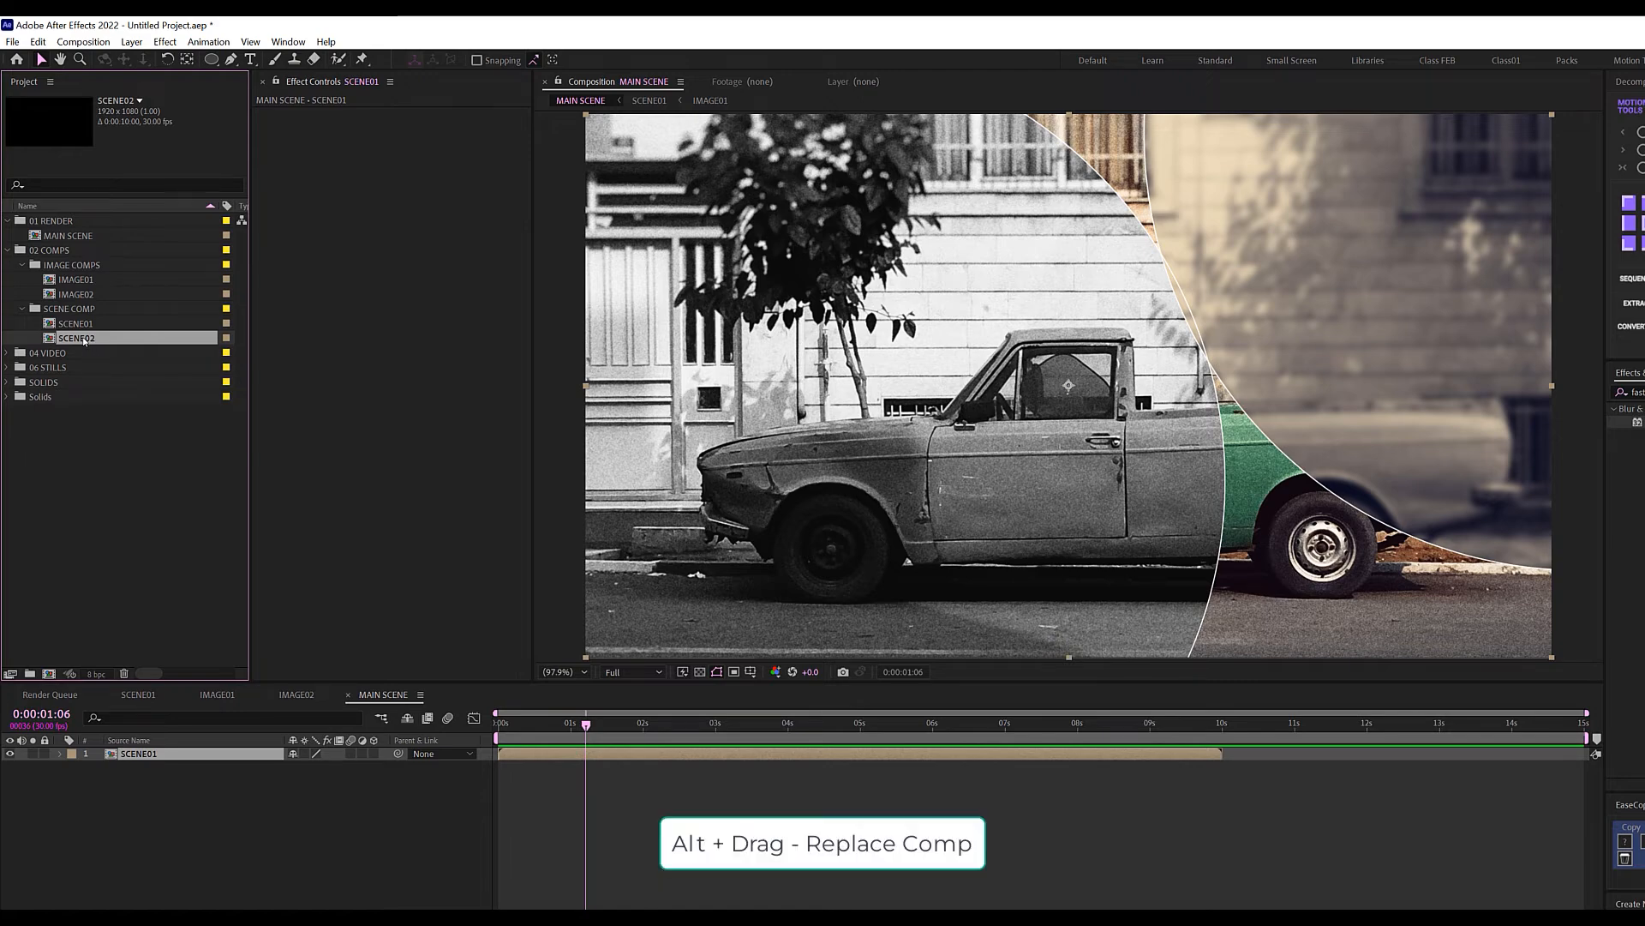
pyautogui.doubleClick(77, 338)
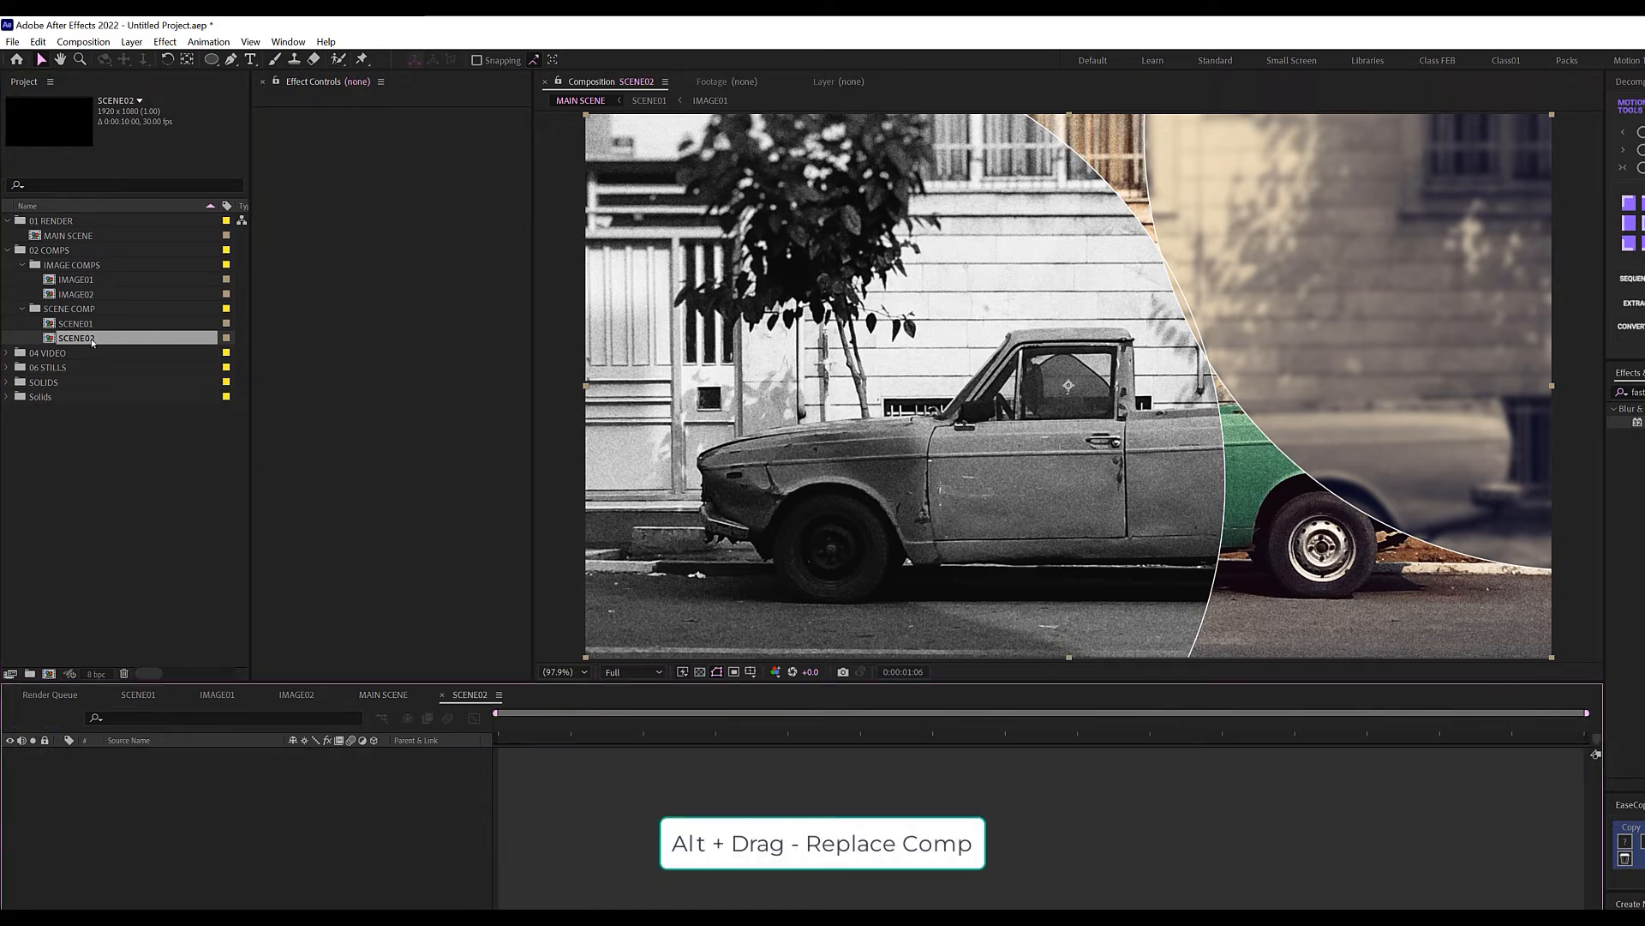
# Replace IMAGE01 with the IMAGE02 portrait on layers 9 and 3 of SCENE02.
pyautogui.click(172, 859)
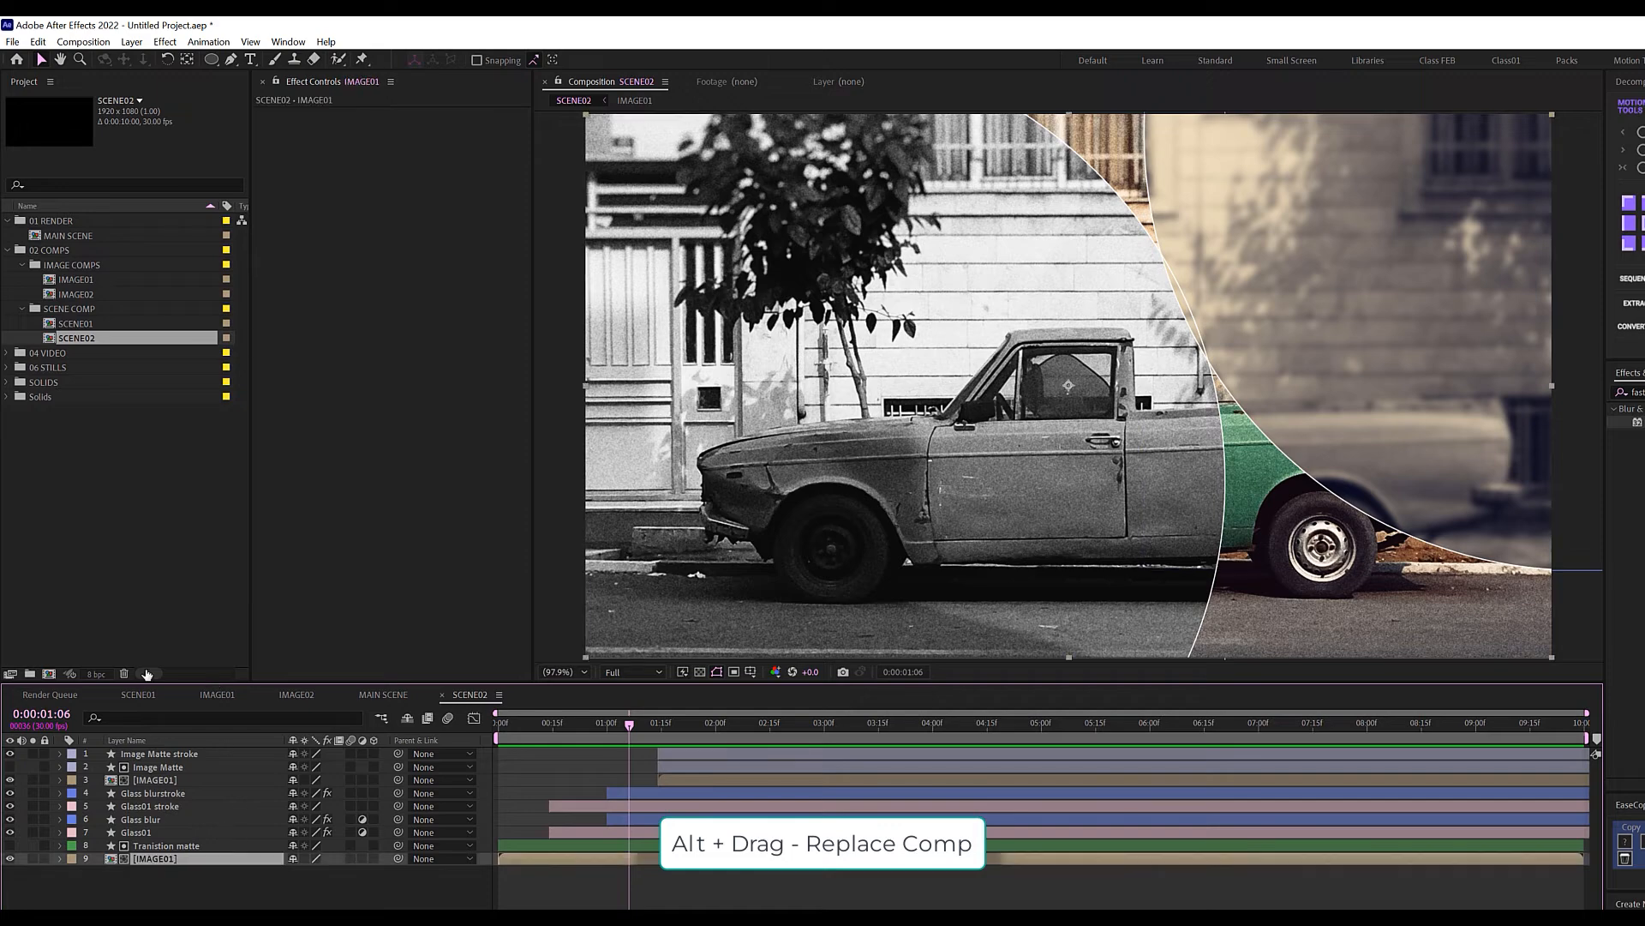
pyautogui.click(90, 294)
pyautogui.moveTo(94, 295); pyautogui.dragTo(172, 858)
pyautogui.click(153, 782)
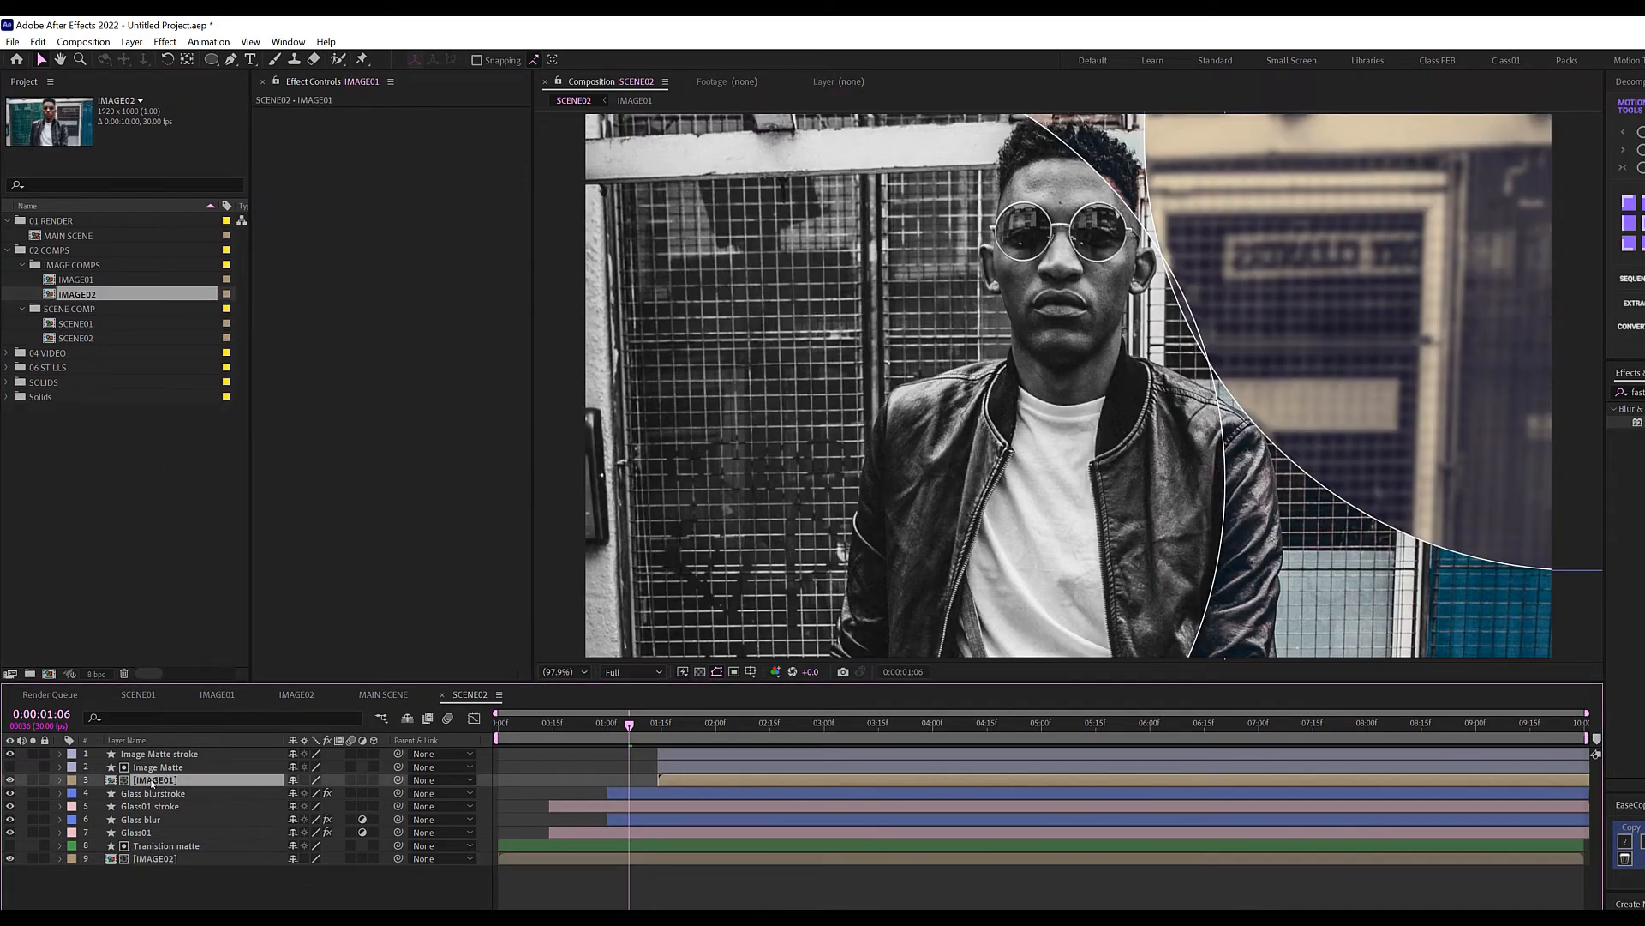
pyautogui.click(82, 295)
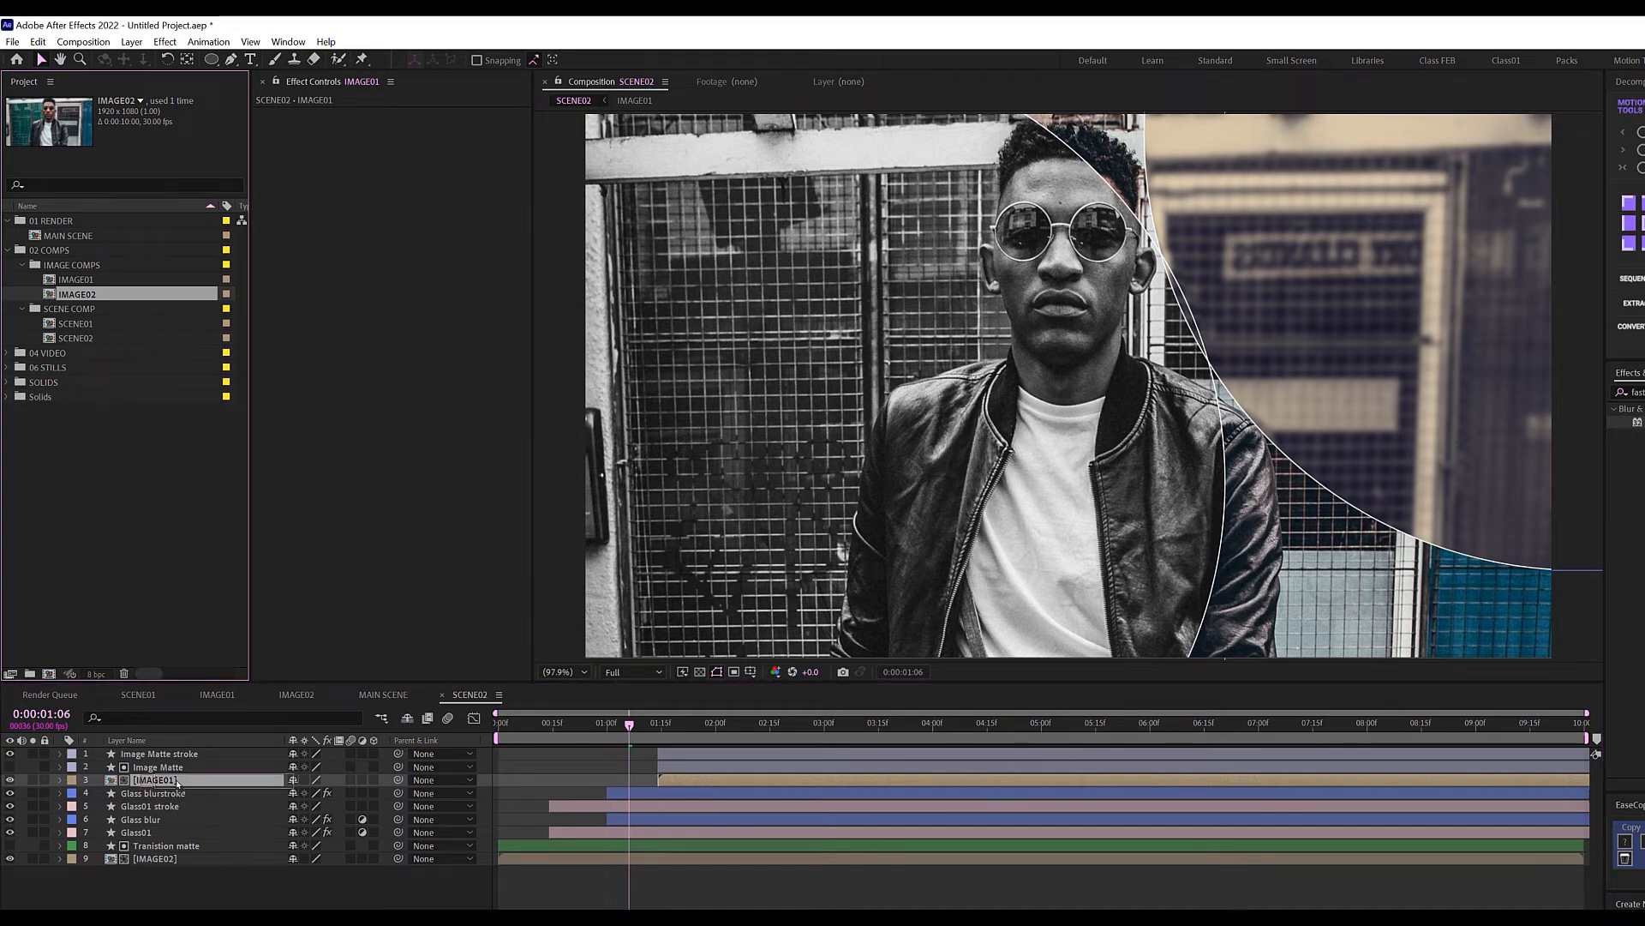
pyautogui.moveTo(176, 781); pyautogui.dragTo(178, 782)
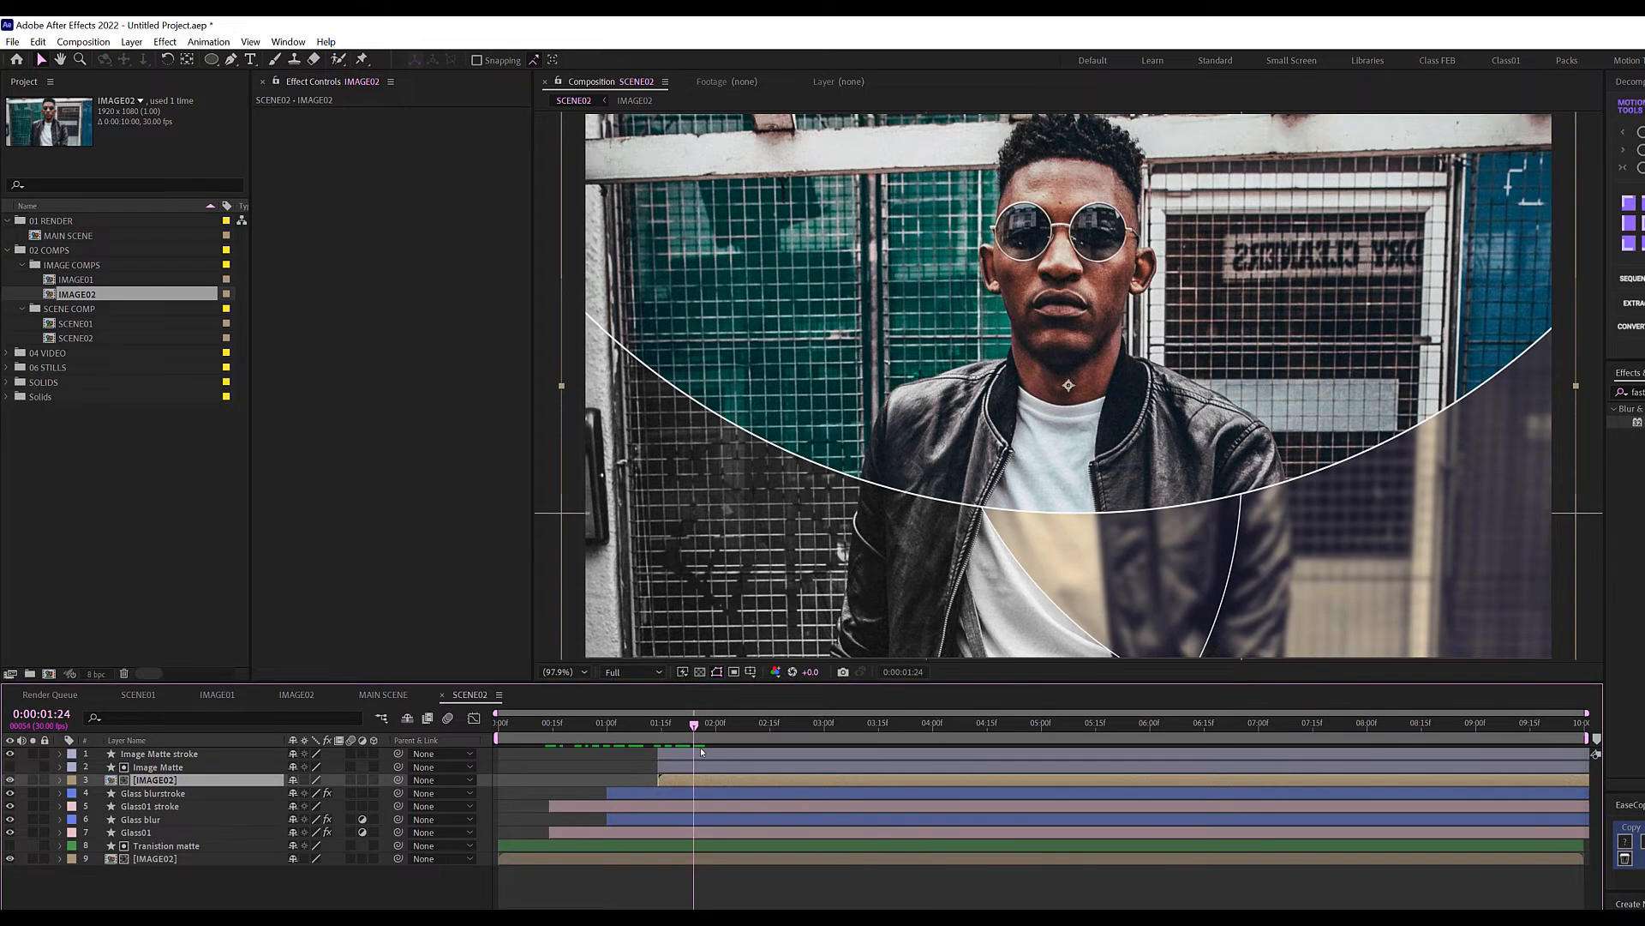
pyautogui.moveTo(695, 744); pyautogui.dragTo(698, 744)
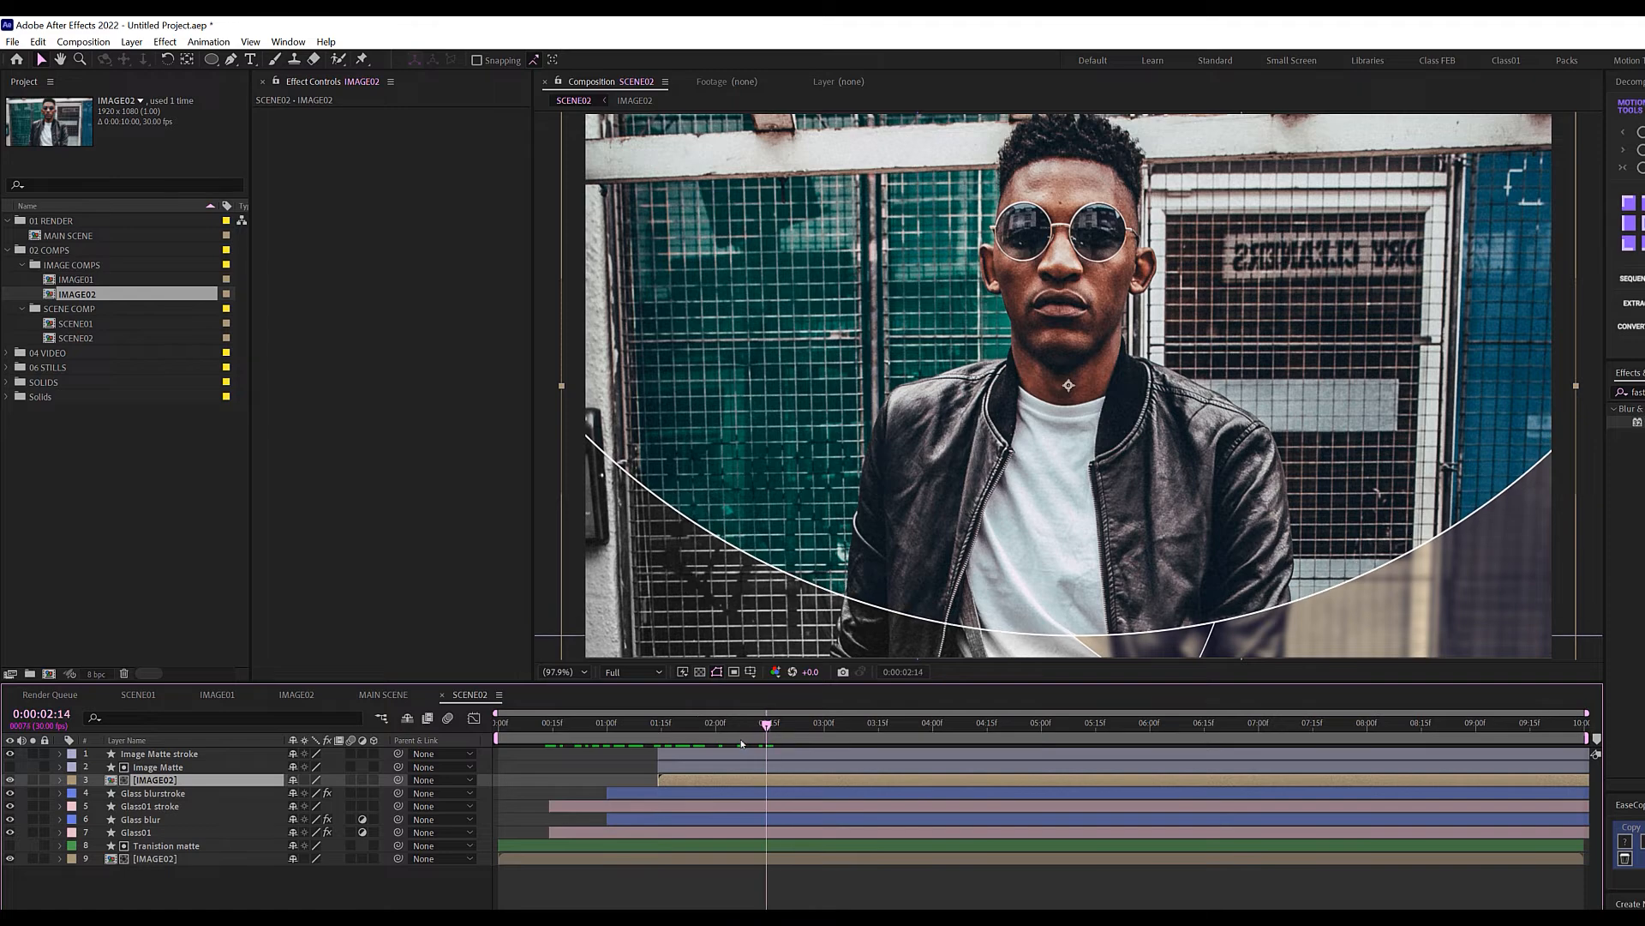
pyautogui.click(659, 823)
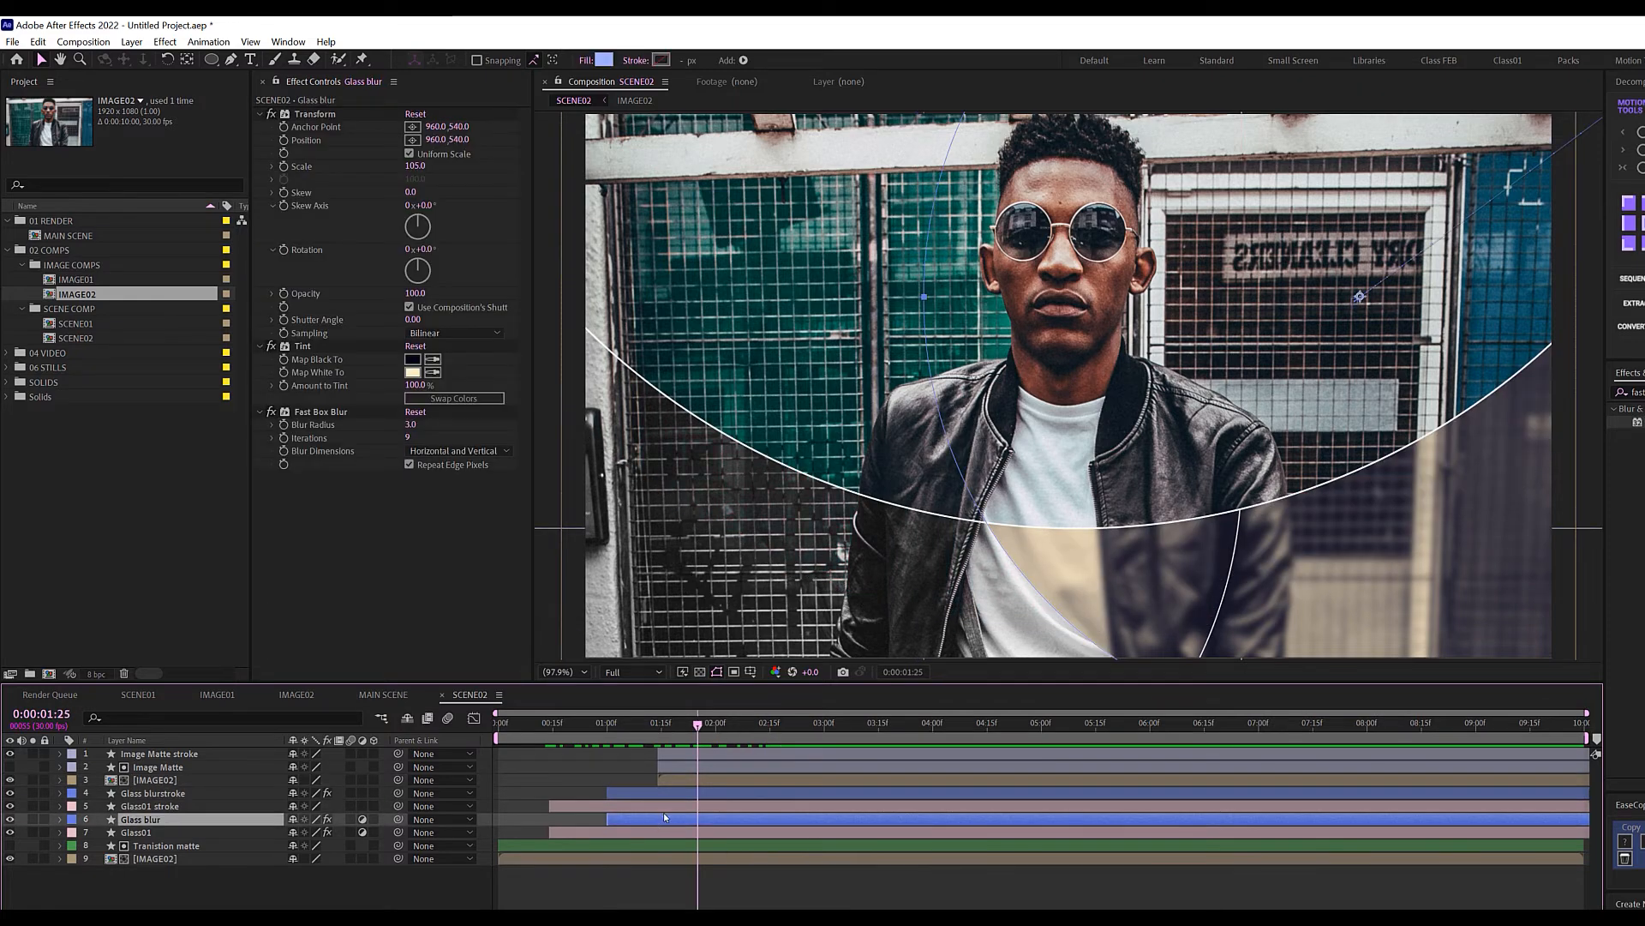
# Set the Glass blur Tint's Map White To a blue hue.
pyautogui.click(412, 372)
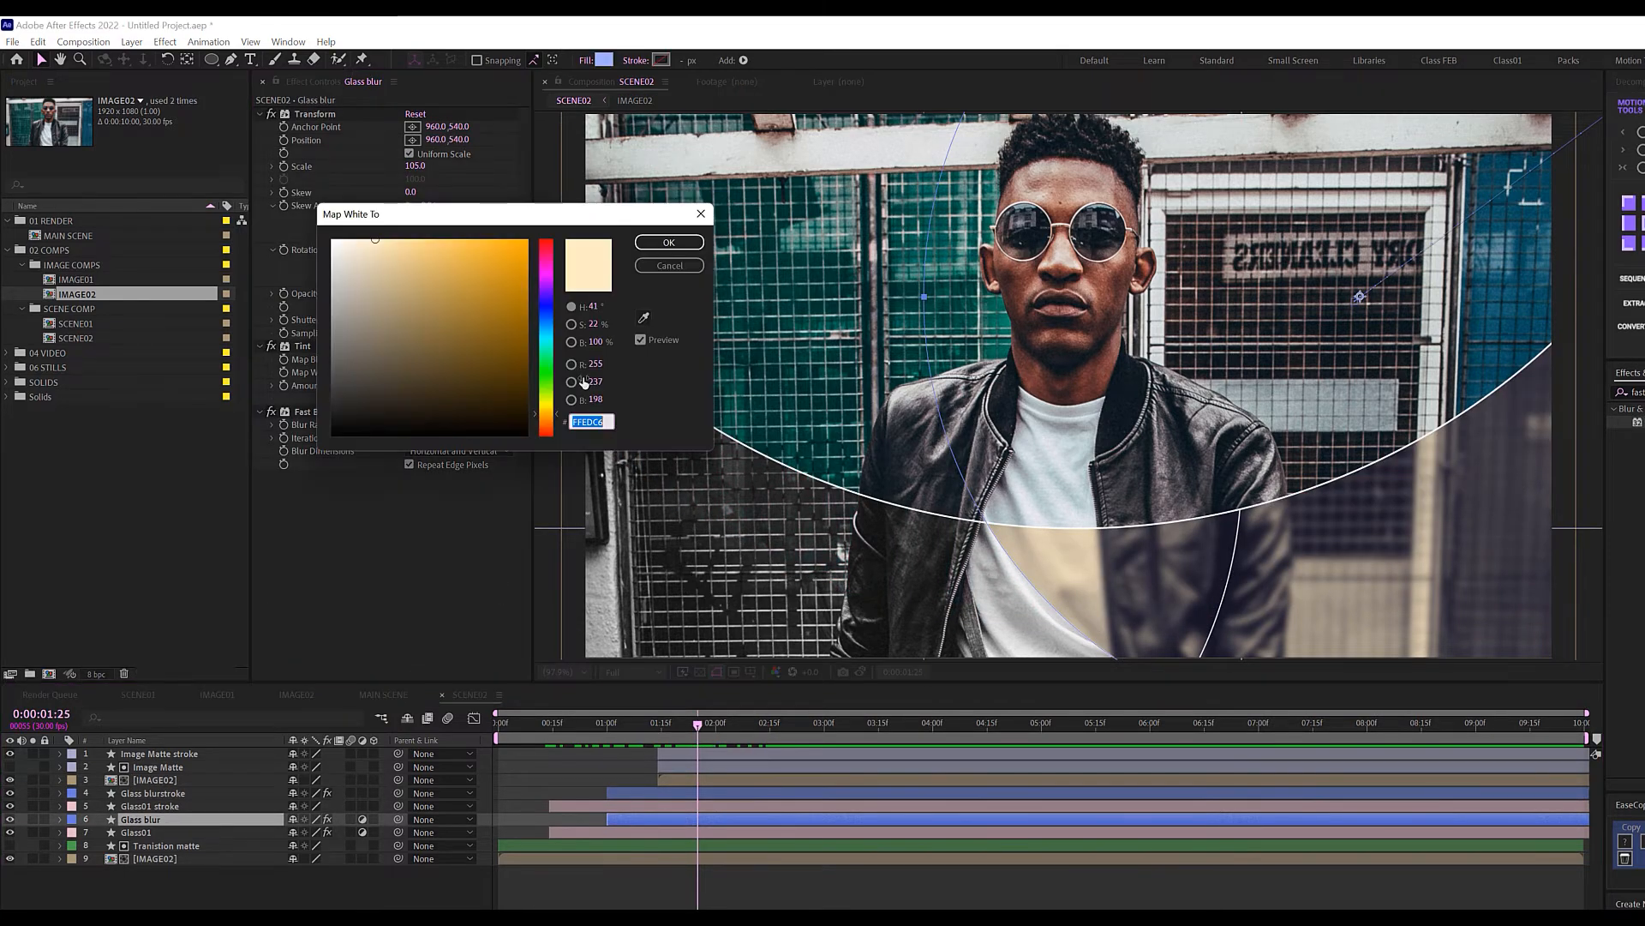
pyautogui.click(546, 322)
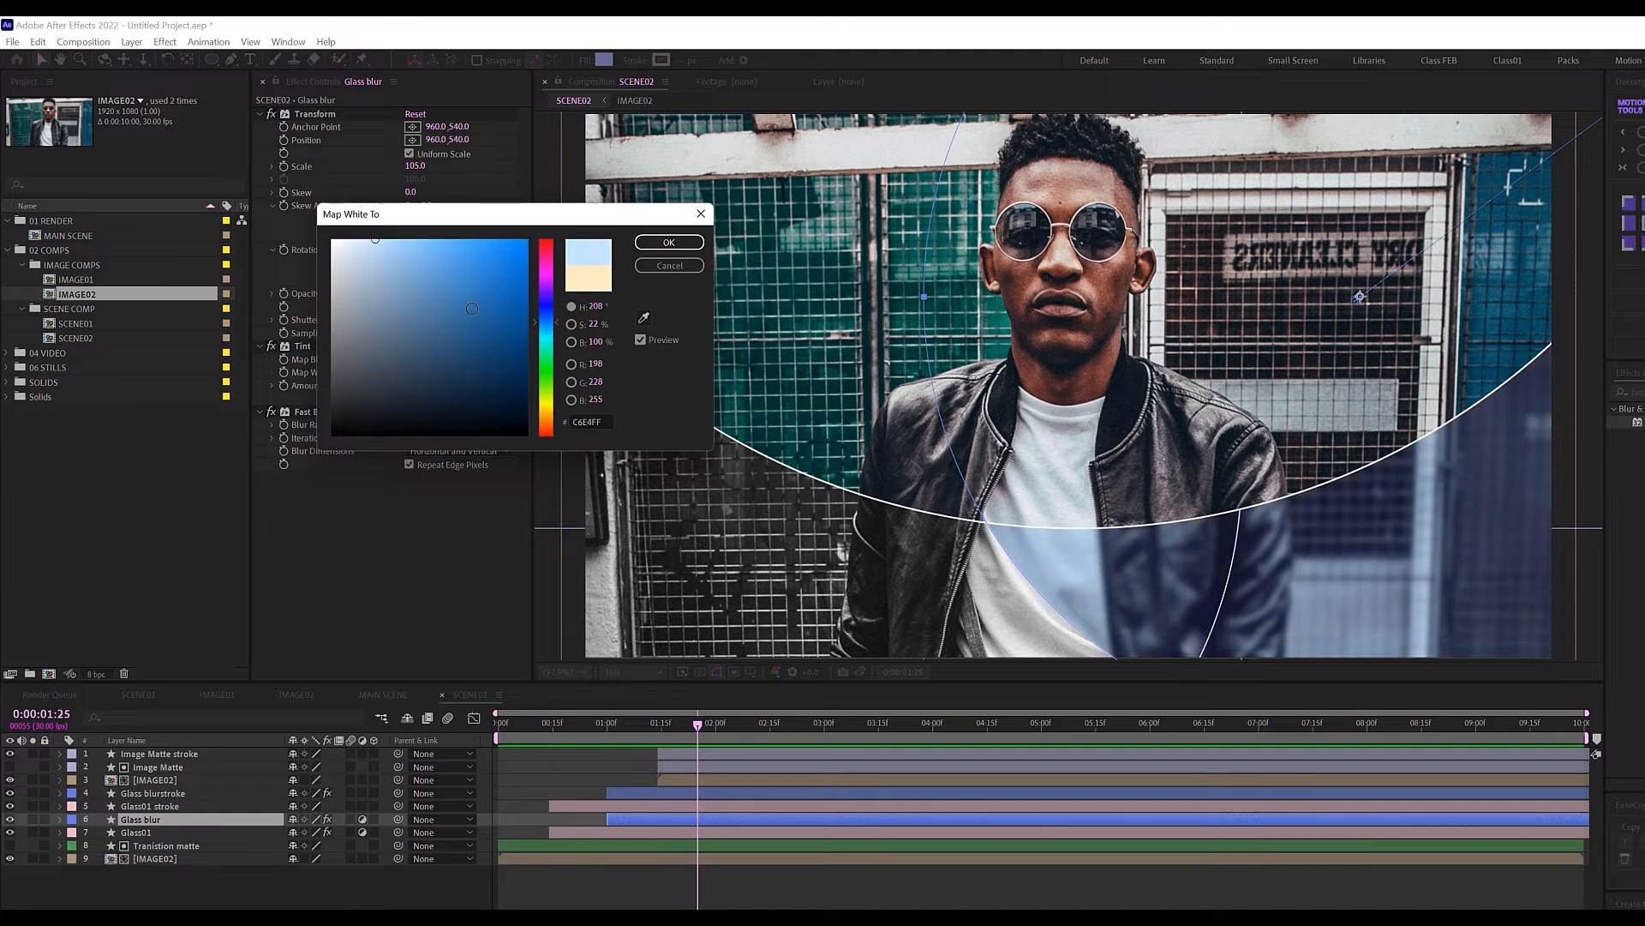
pyautogui.click(668, 243)
pyautogui.click(644, 729)
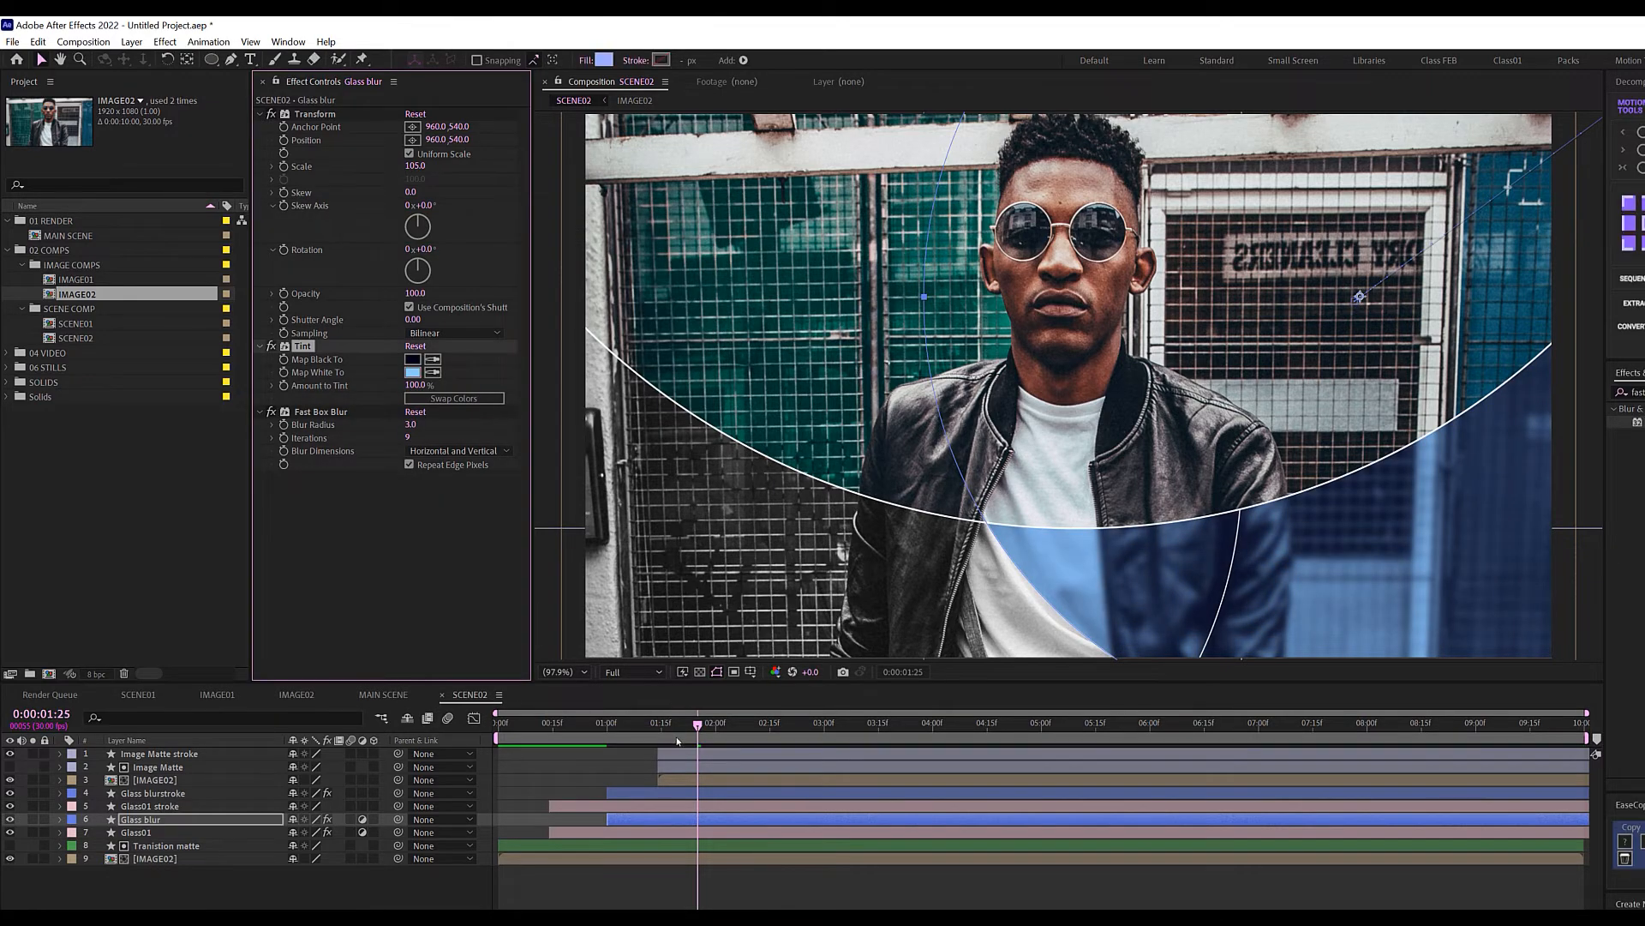
pyautogui.moveTo(643, 728); pyautogui.dragTo(665, 794)
# Set Tint's Map Black To 000000 and Map White To light blue AEDBFF.
pyautogui.click(412, 359)
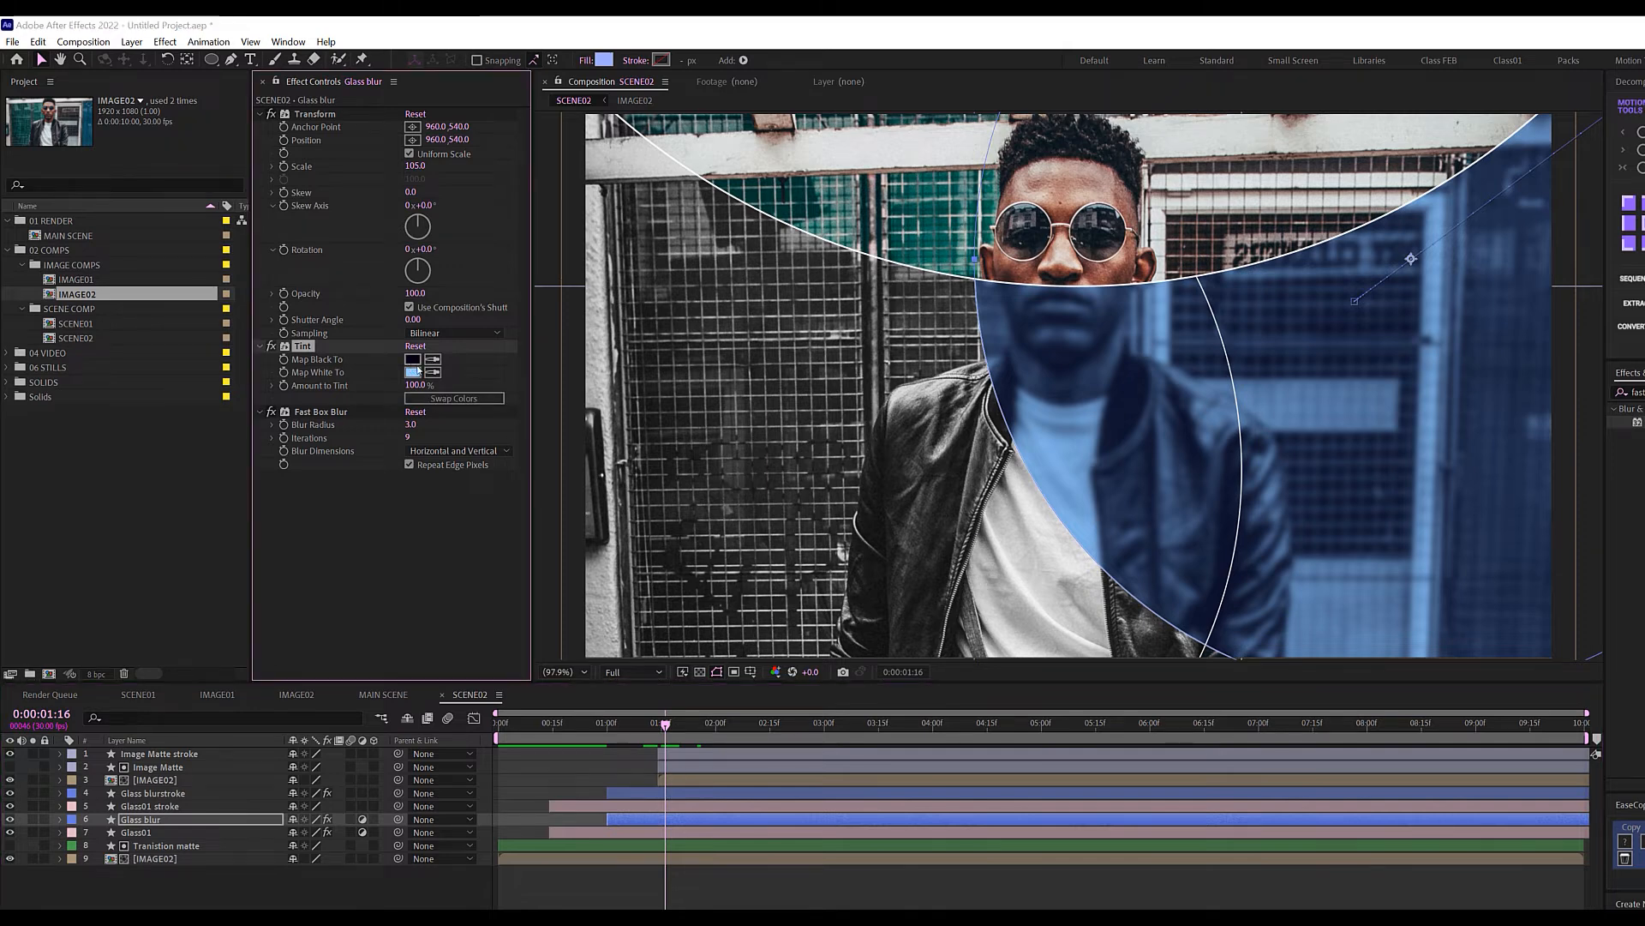
pyautogui.moveTo(526, 426); pyautogui.dragTo(528, 437)
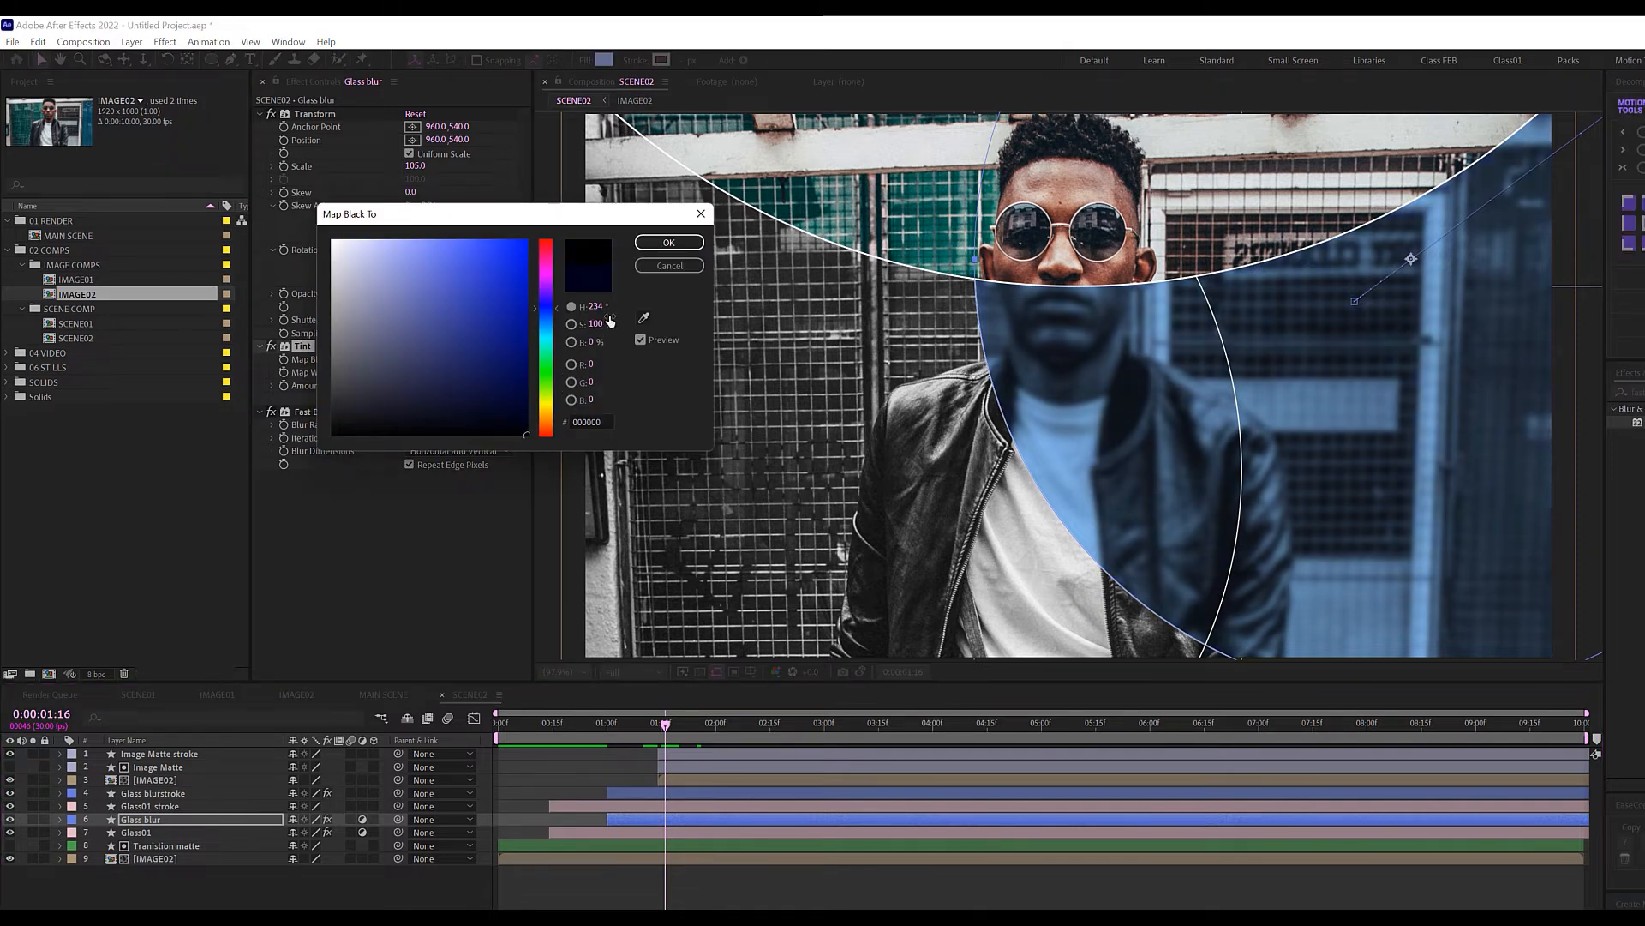
pyautogui.click(651, 244)
pyautogui.click(412, 372)
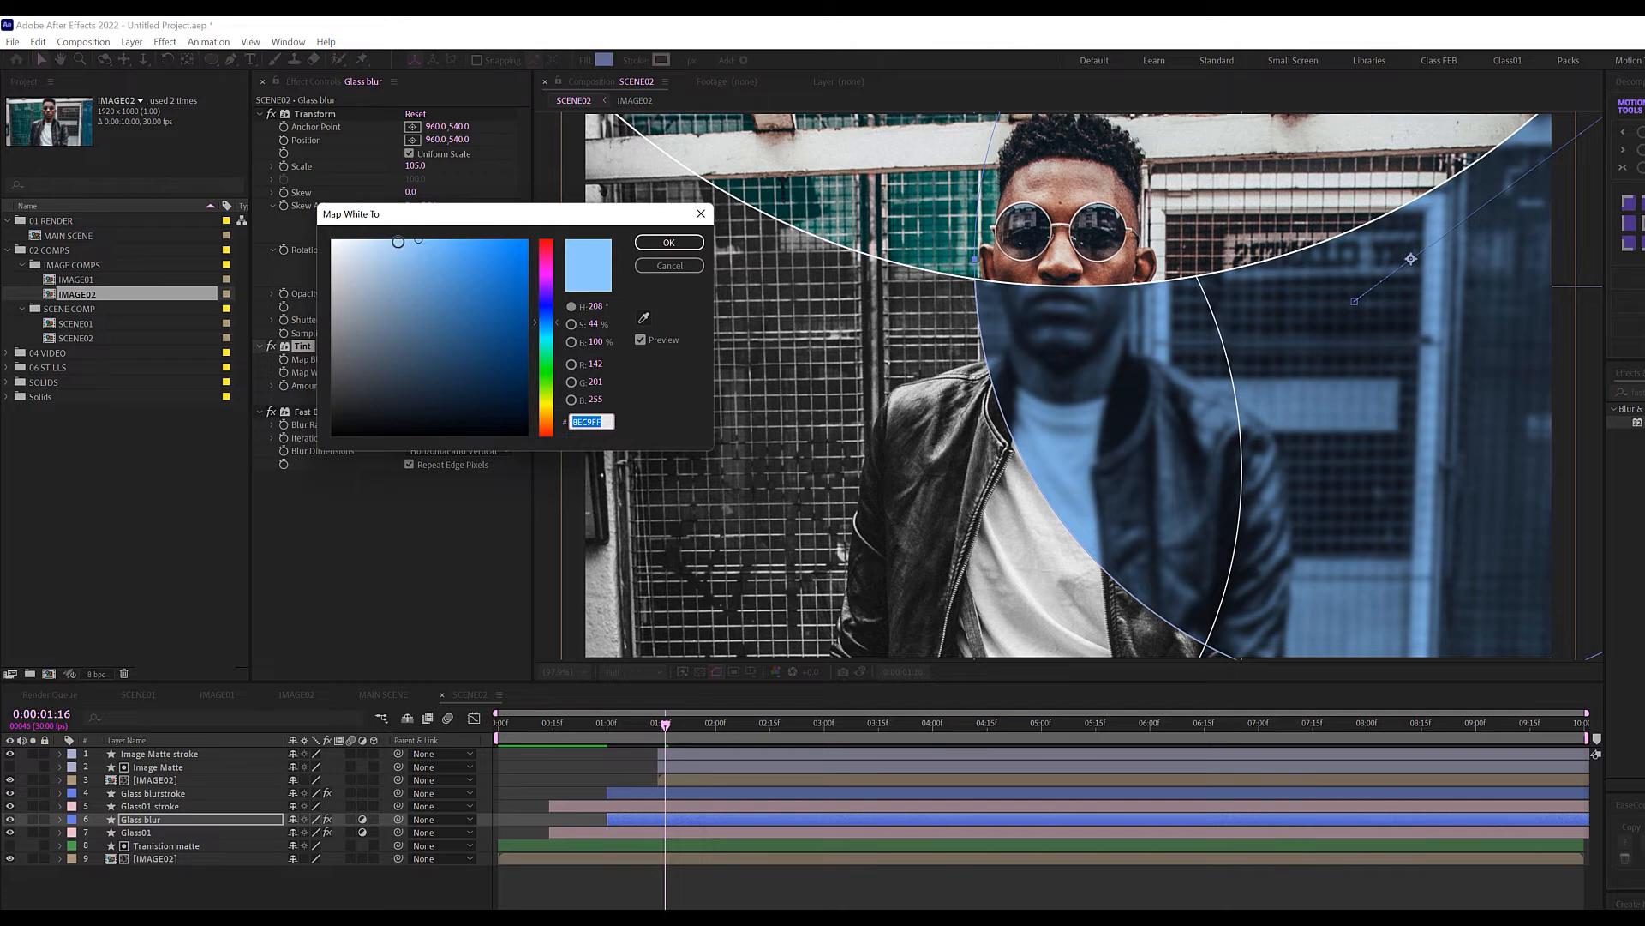
pyautogui.click(393, 235)
pyautogui.click(667, 243)
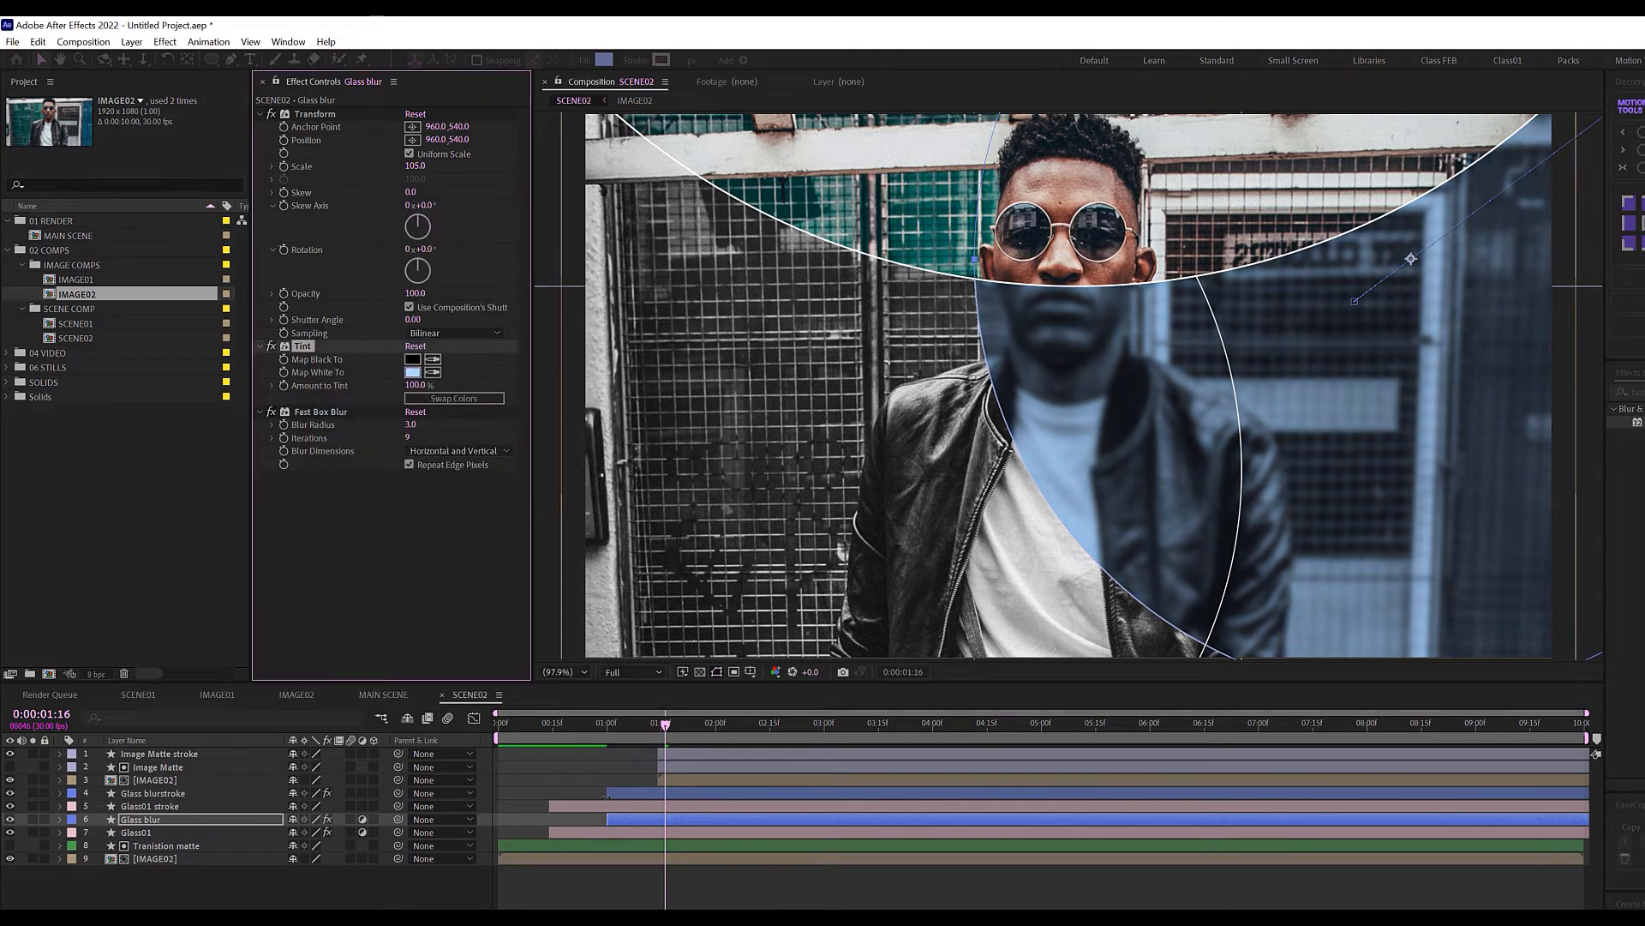
# Preview the glass-wipe transition from 0:00:00:17, then open the MAIN SCENE comp.
pyautogui.click(558, 724)
pyautogui.press('space')
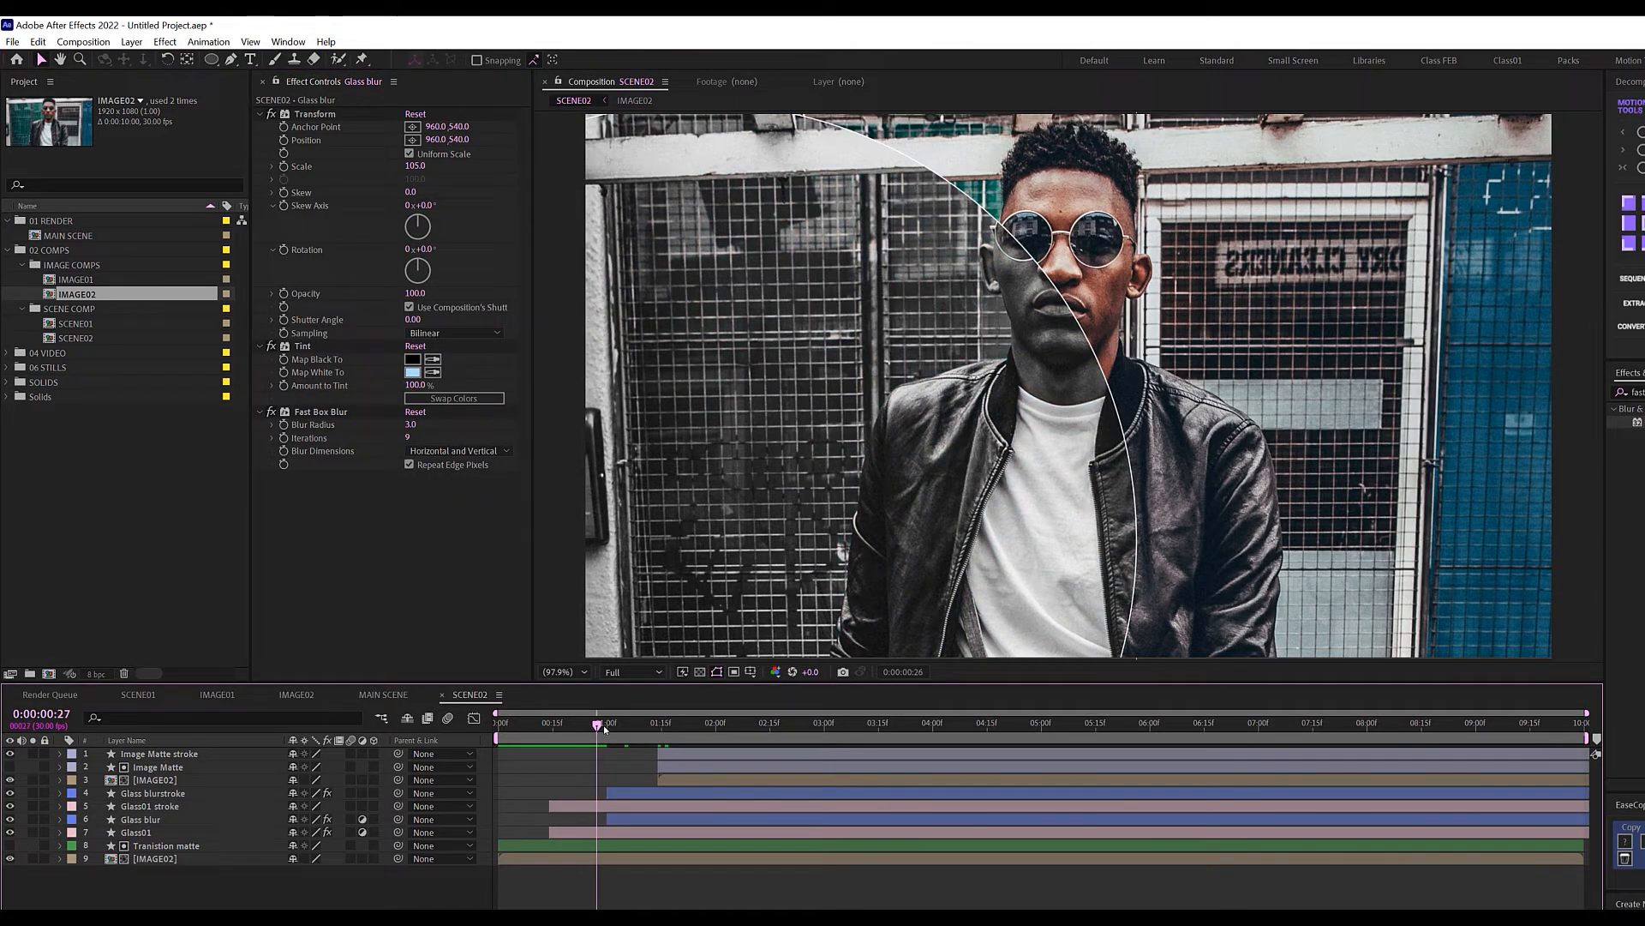
pyautogui.doubleClick(68, 236)
# Place SCENE02 in MAIN SCENE from about 4 s, trim SCENE01 to end near 6.5 s, and preview.
pyautogui.click(80, 338)
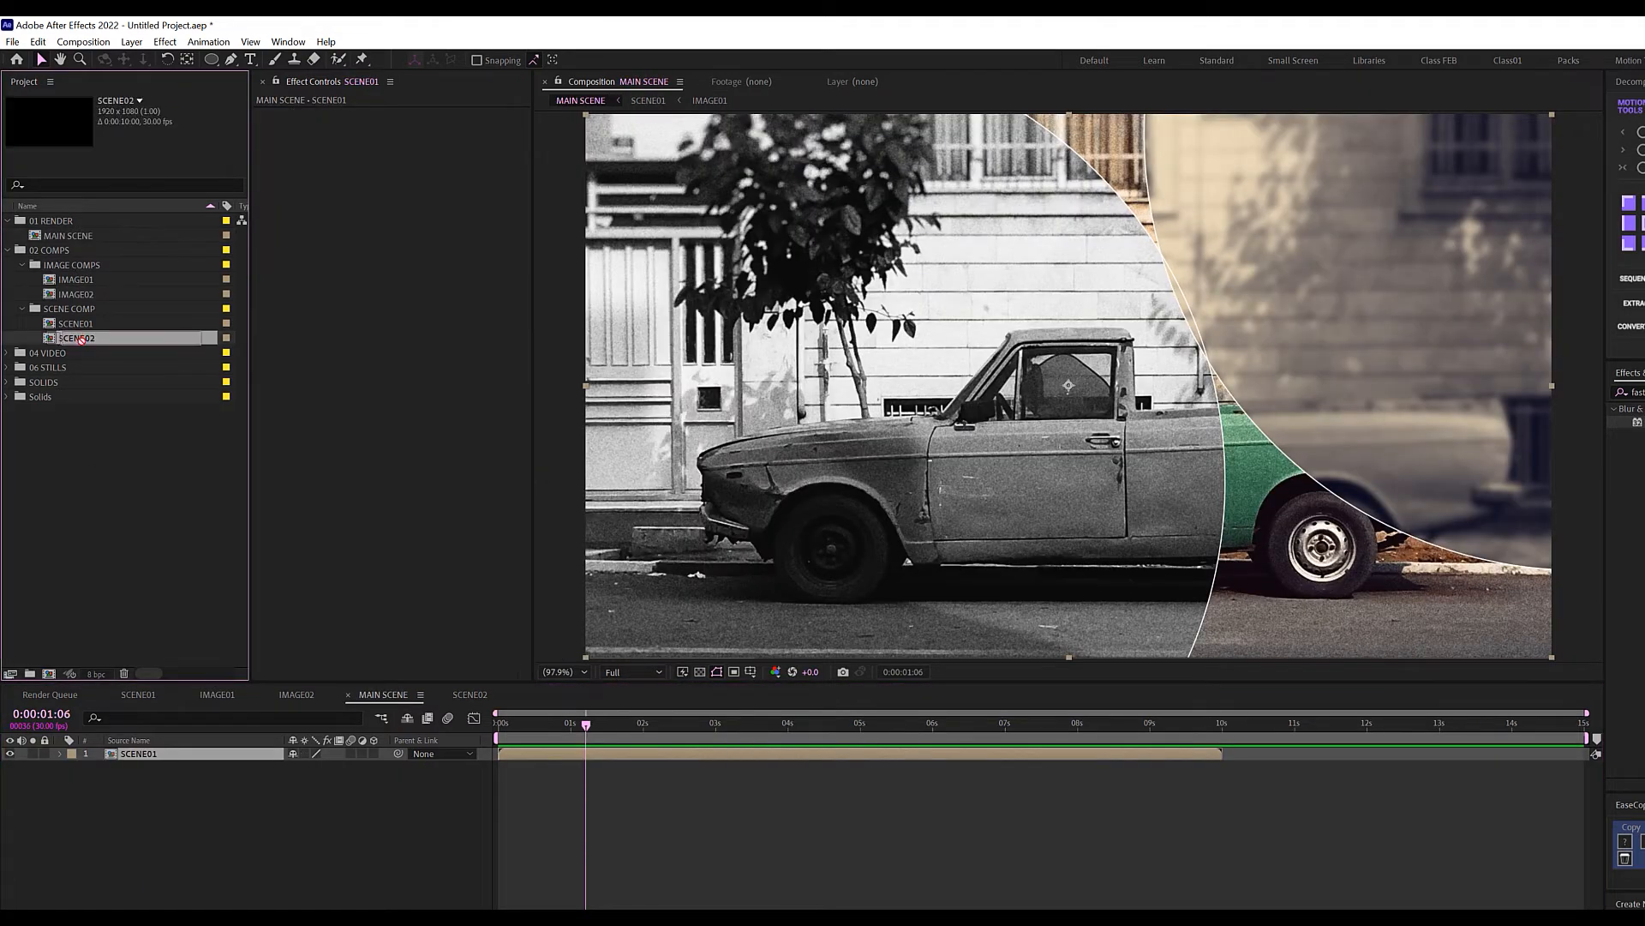
pyautogui.moveTo(79, 338); pyautogui.dragTo(811, 752)
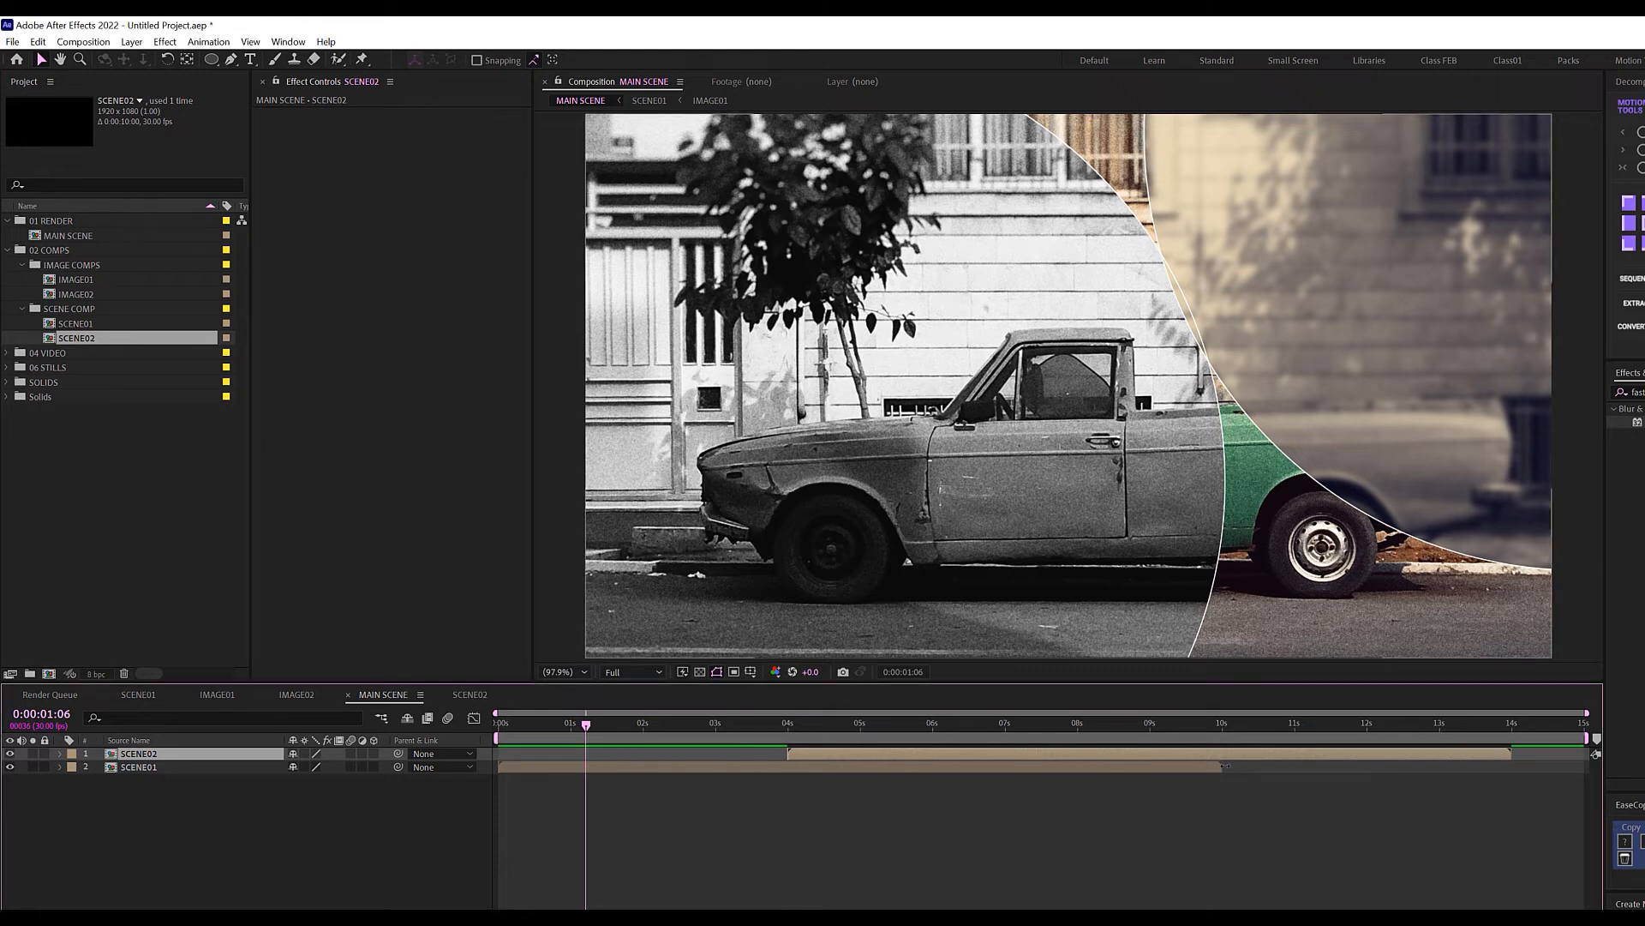
pyautogui.moveTo(1225, 765); pyautogui.dragTo(943, 765)
pyautogui.click(812, 883)
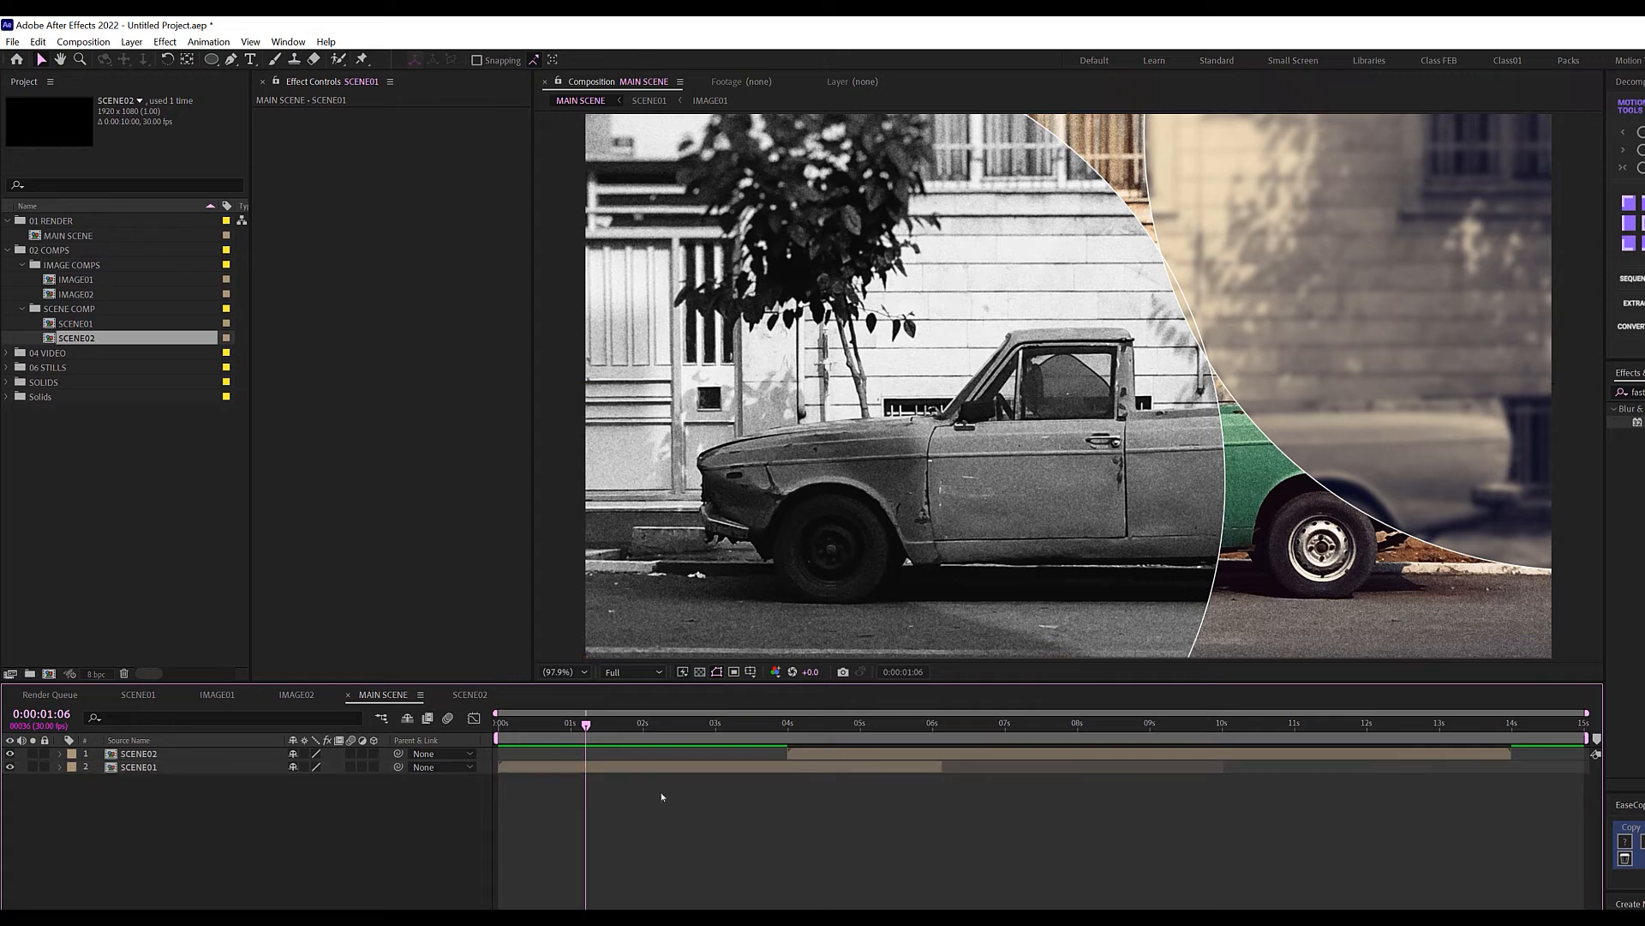
pyautogui.moveTo(741, 729); pyautogui.dragTo(467, 714)
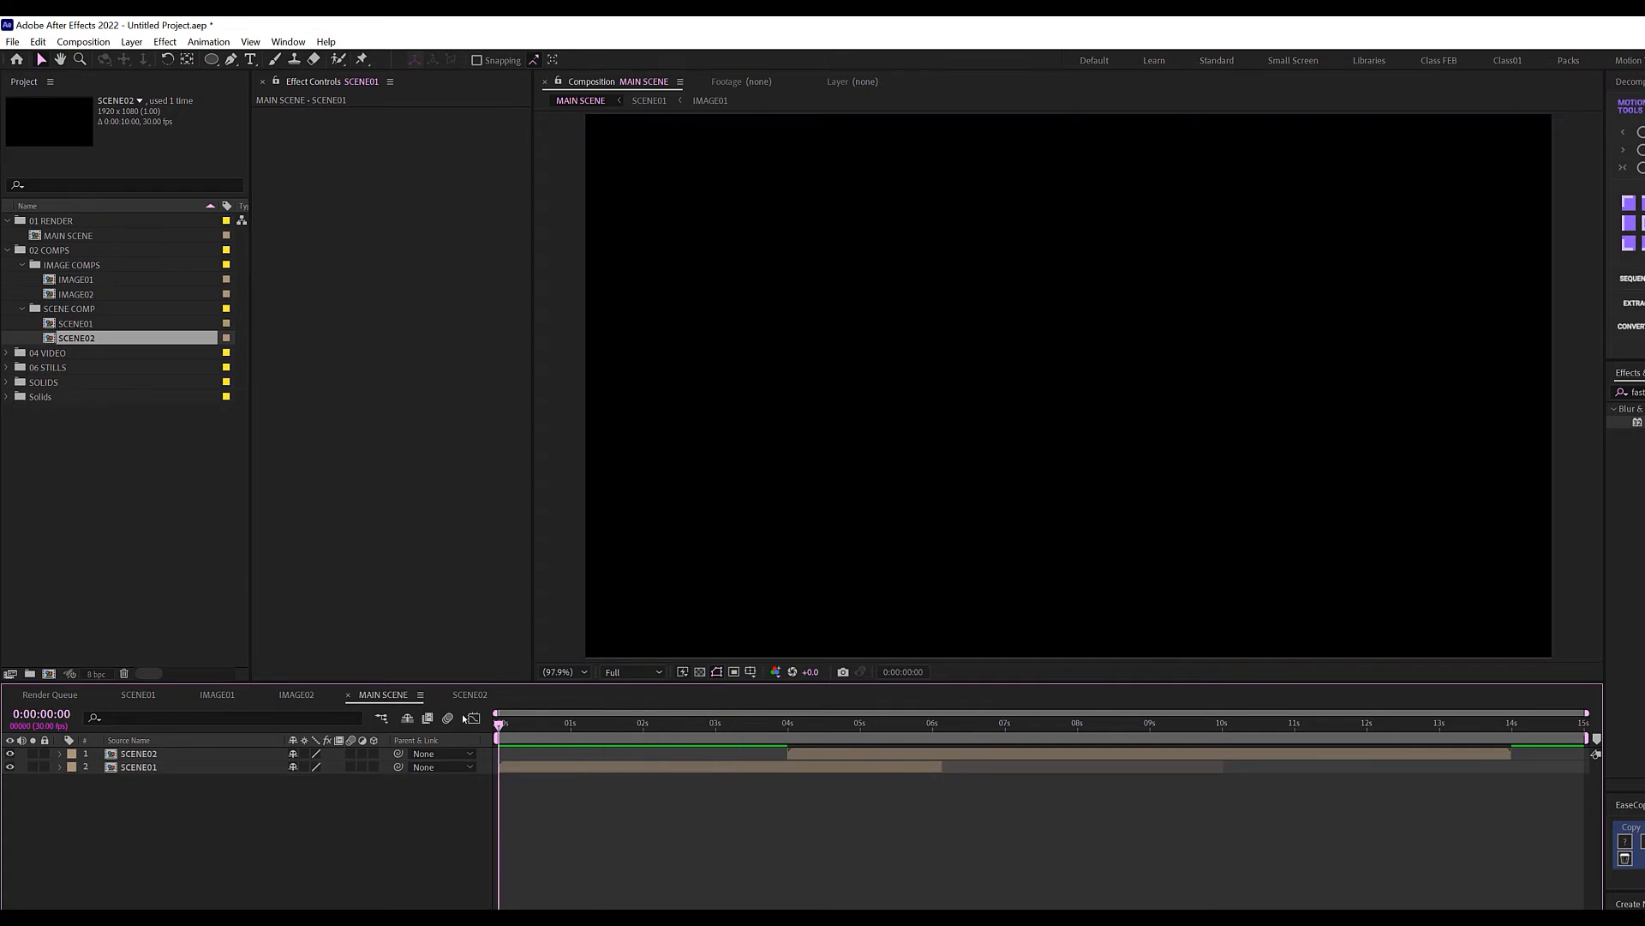
pyautogui.press('space')
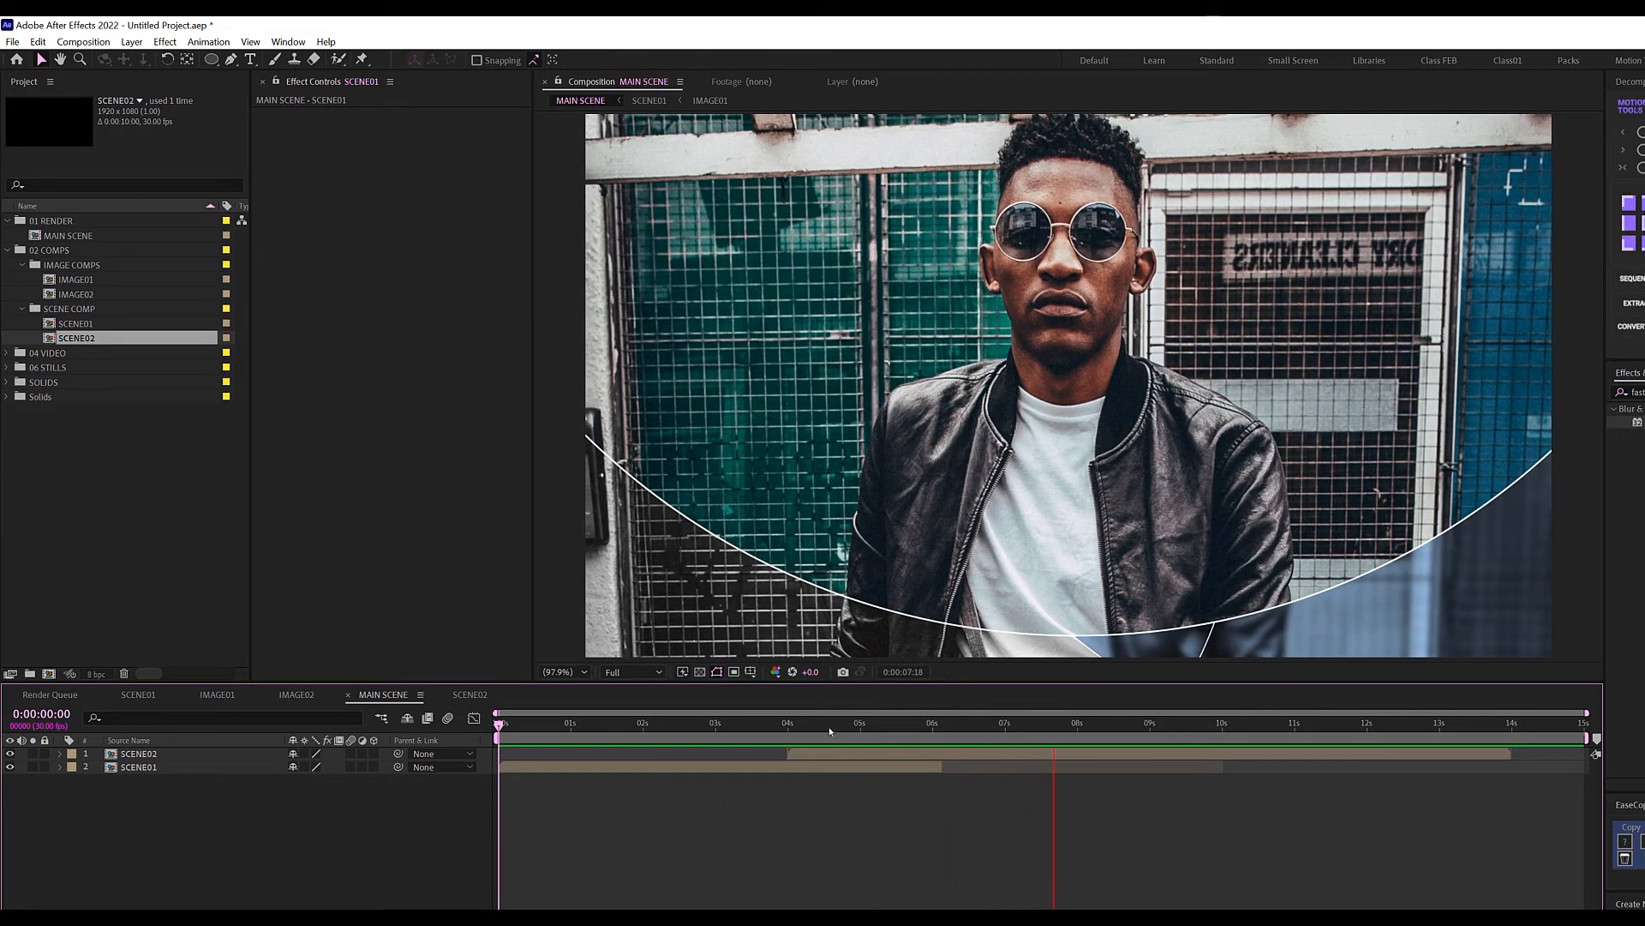
pyautogui.moveTo(829, 727); pyautogui.dragTo(1036, 726)
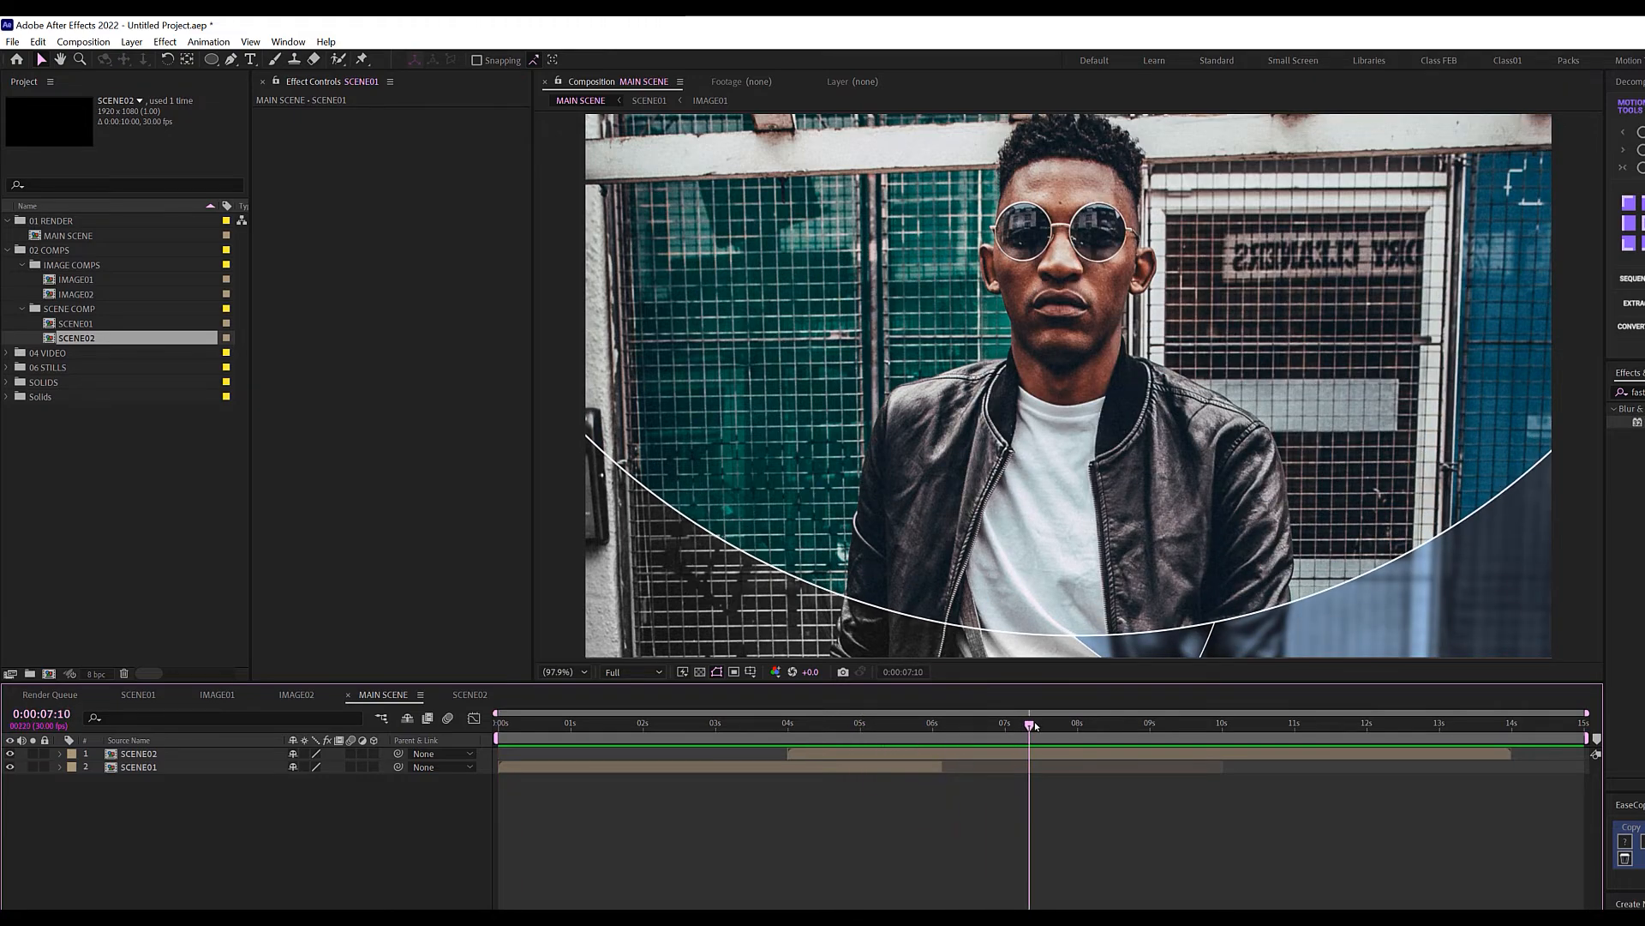
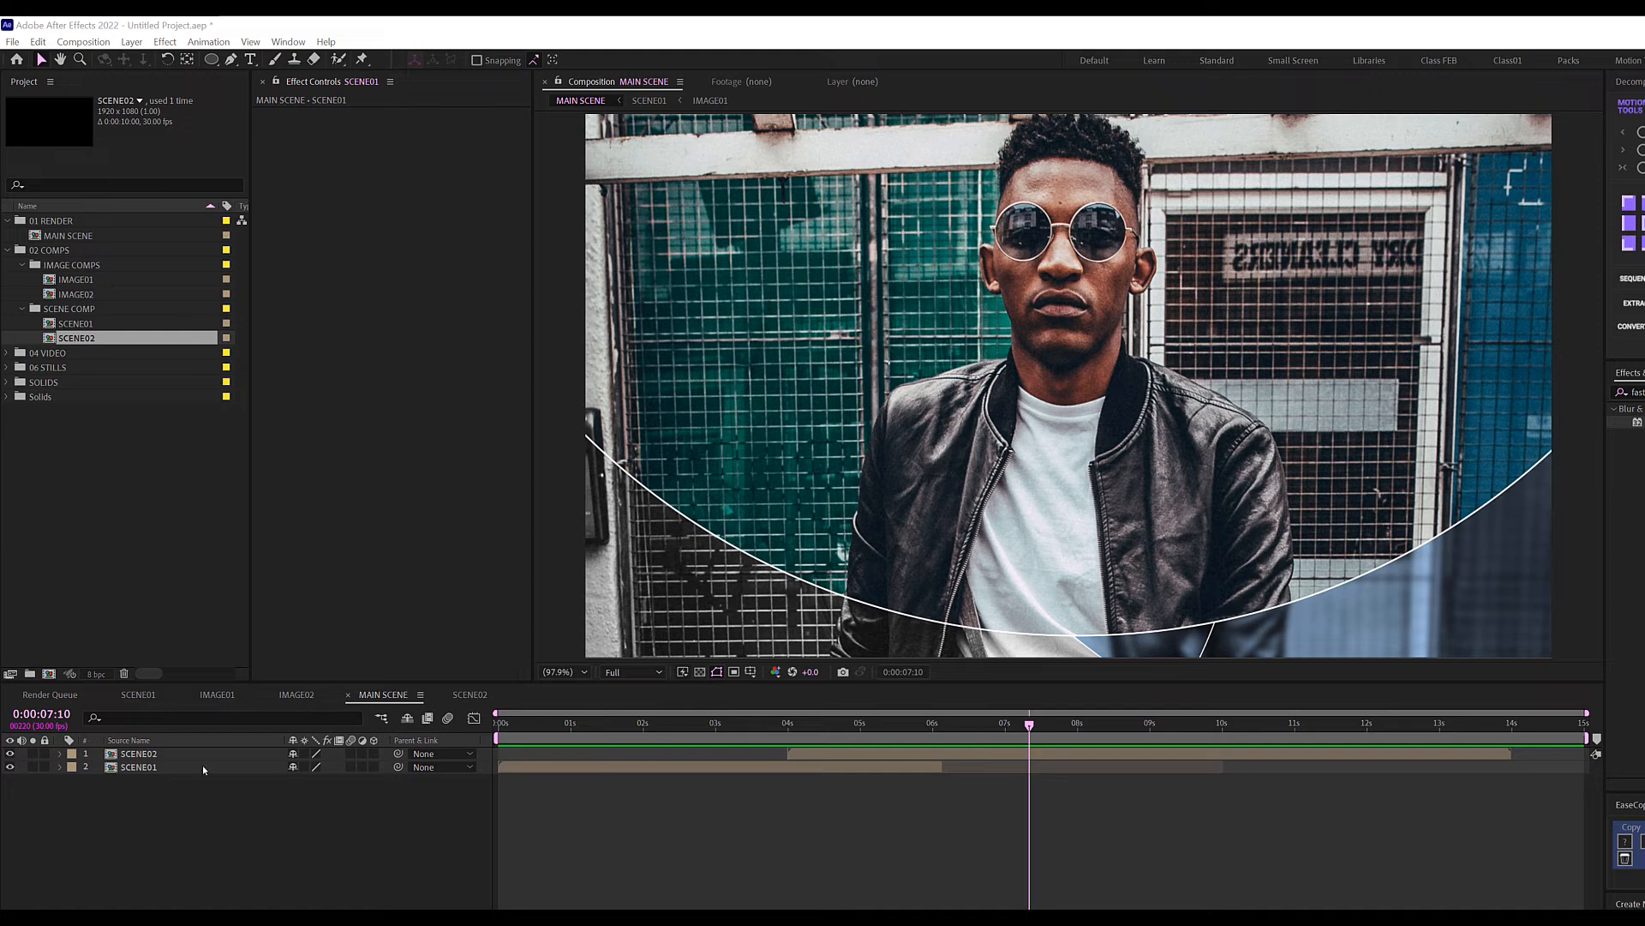
# Inside the SCENE01 precomp, add a new adjustment layer named Zoom.
pyautogui.click(128, 767)
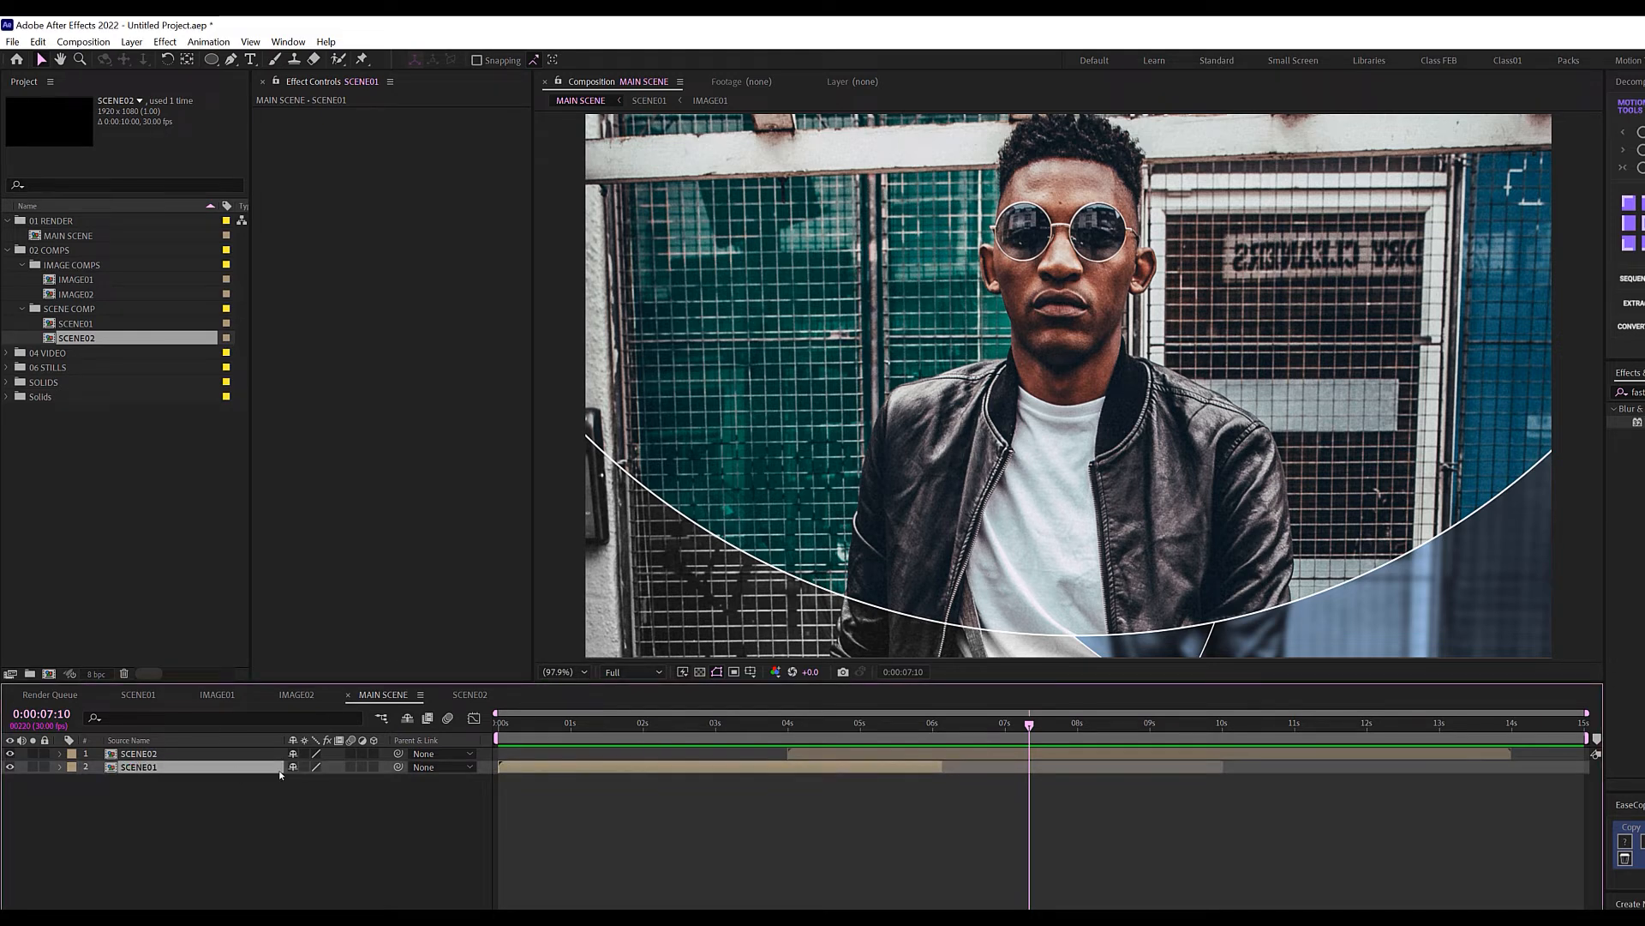
pyautogui.doubleClick(195, 766)
pyautogui.click(494, 722)
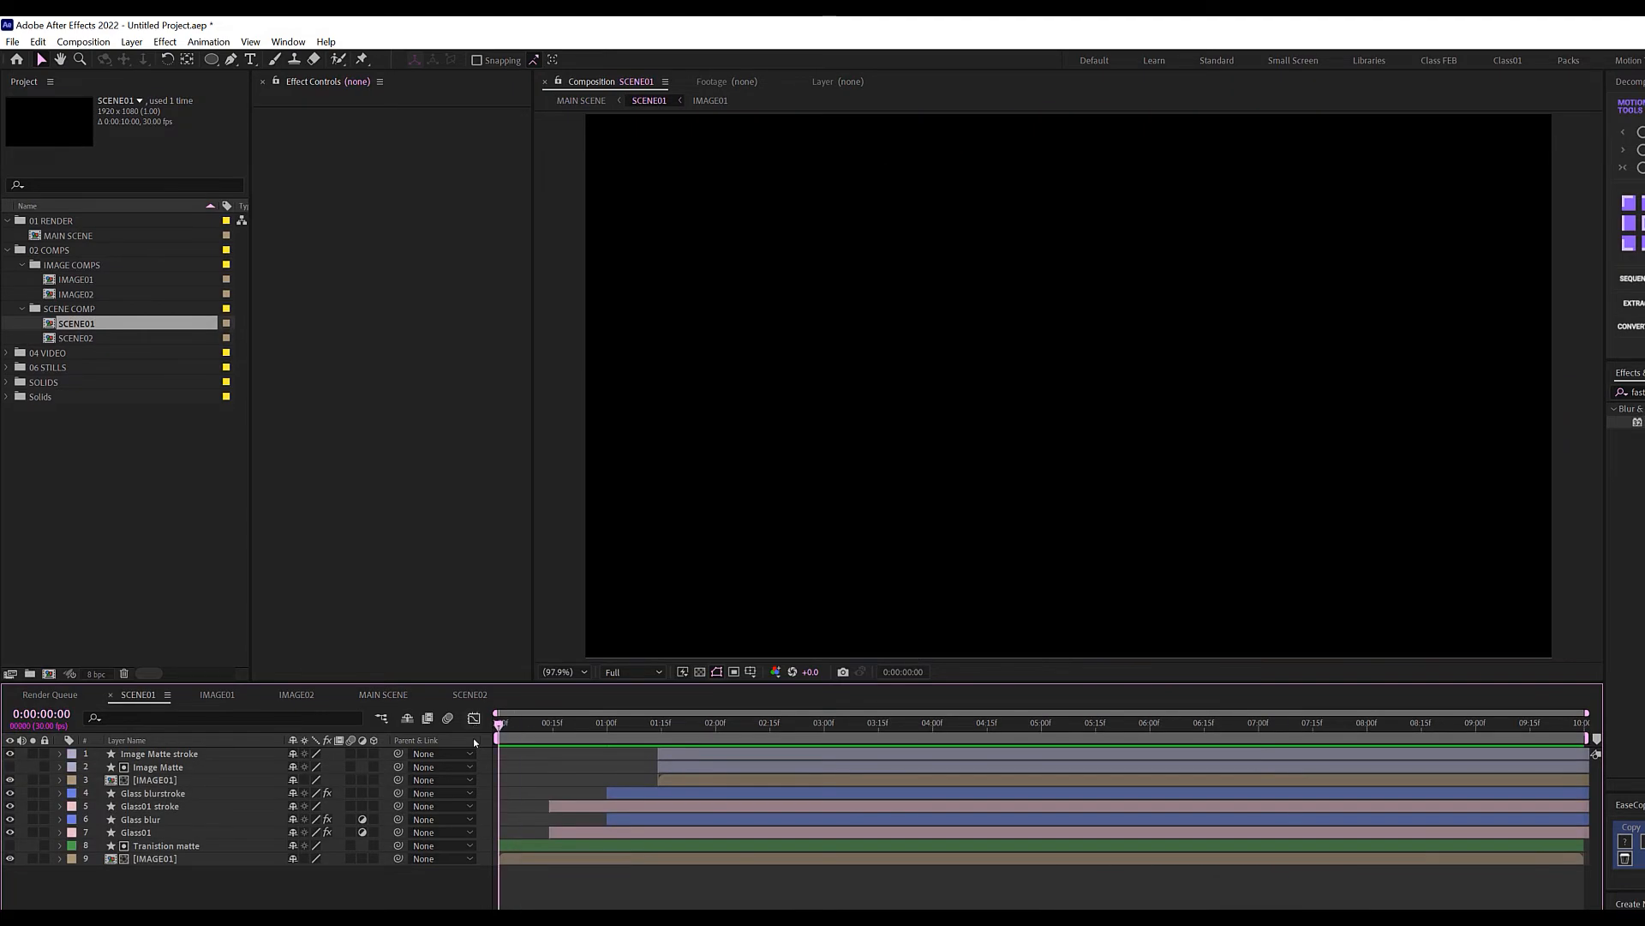
pyautogui.moveTo(581, 730); pyautogui.dragTo(706, 727)
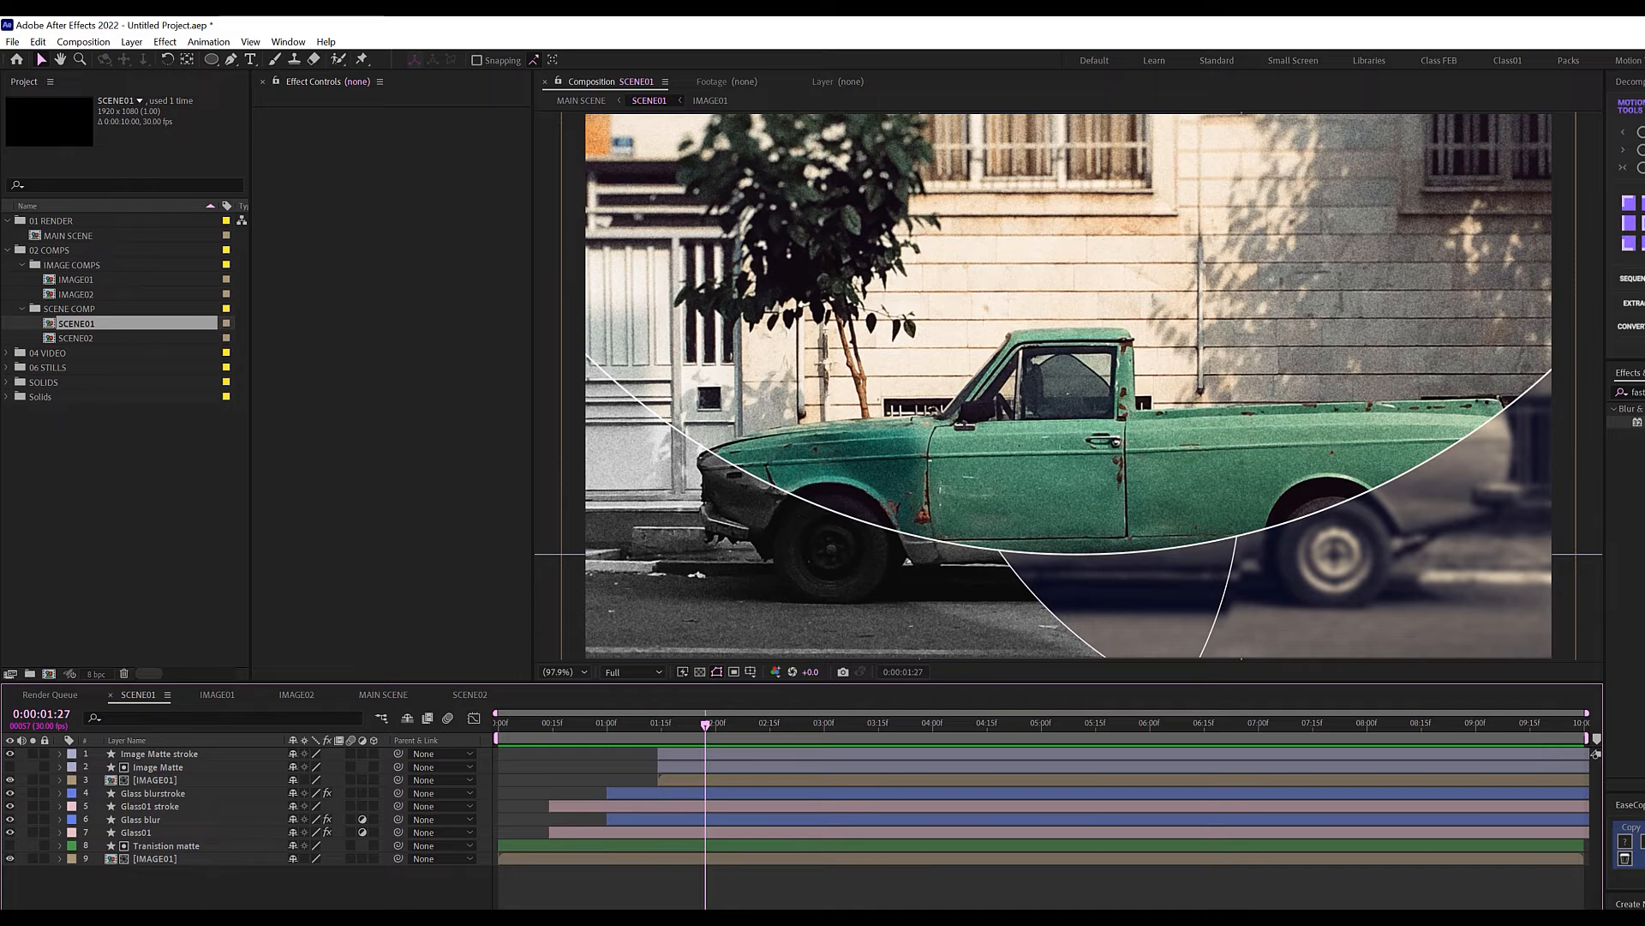
pyautogui.rightClick(203, 907)
pyautogui.moveTo(360, 707)
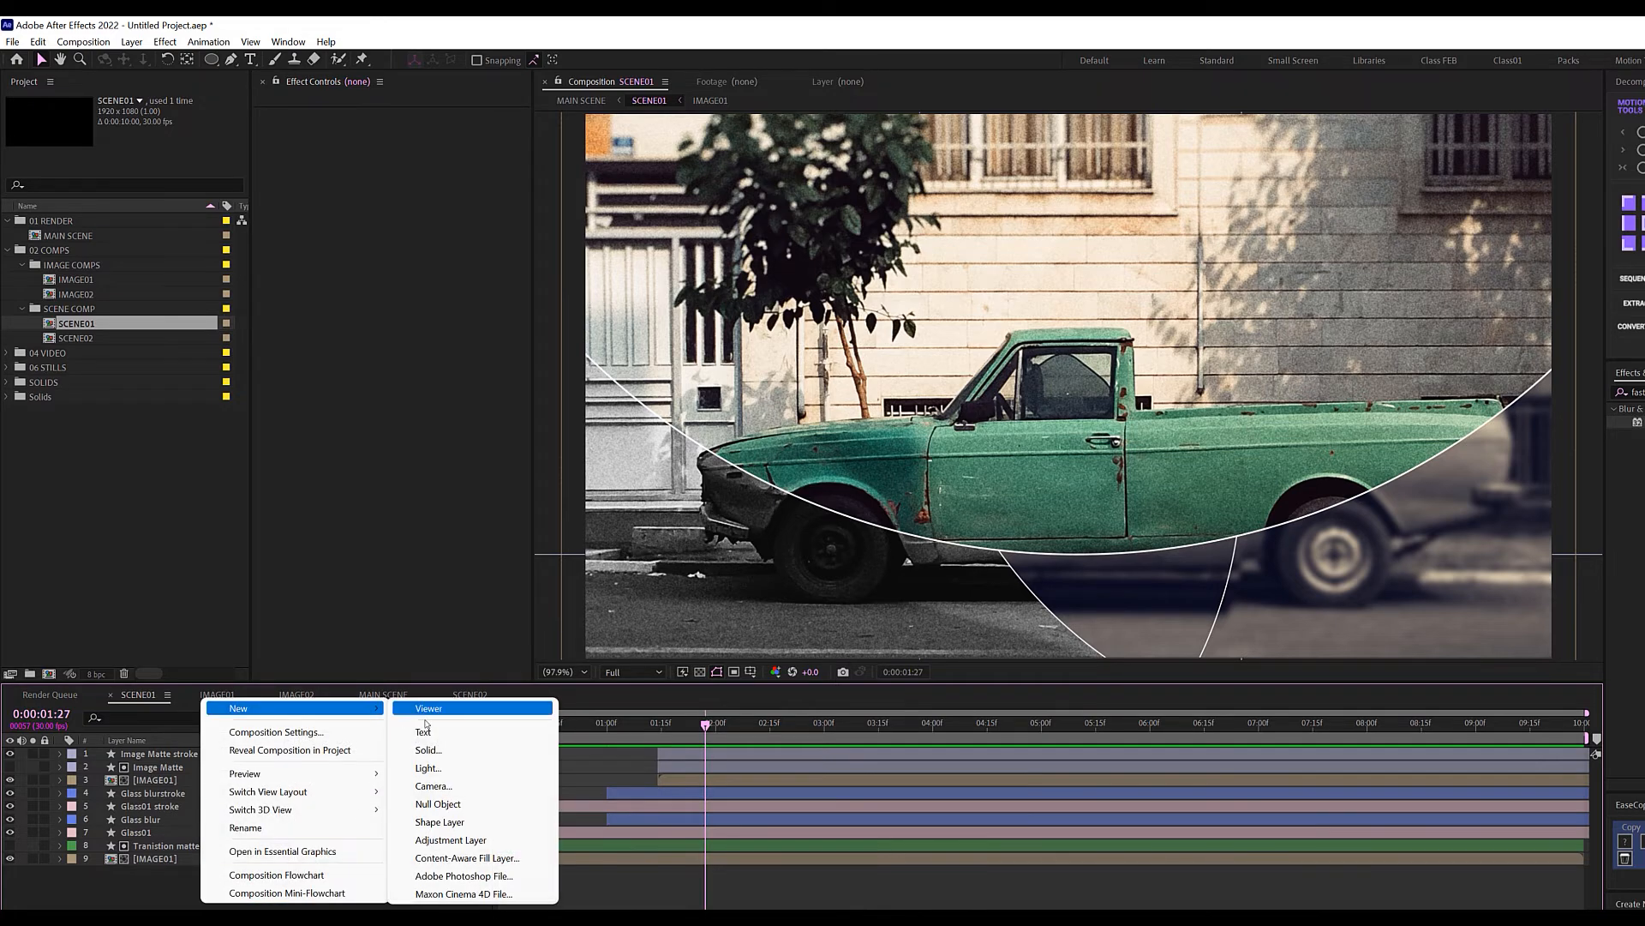
pyautogui.click(457, 843)
pyautogui.press('Return')
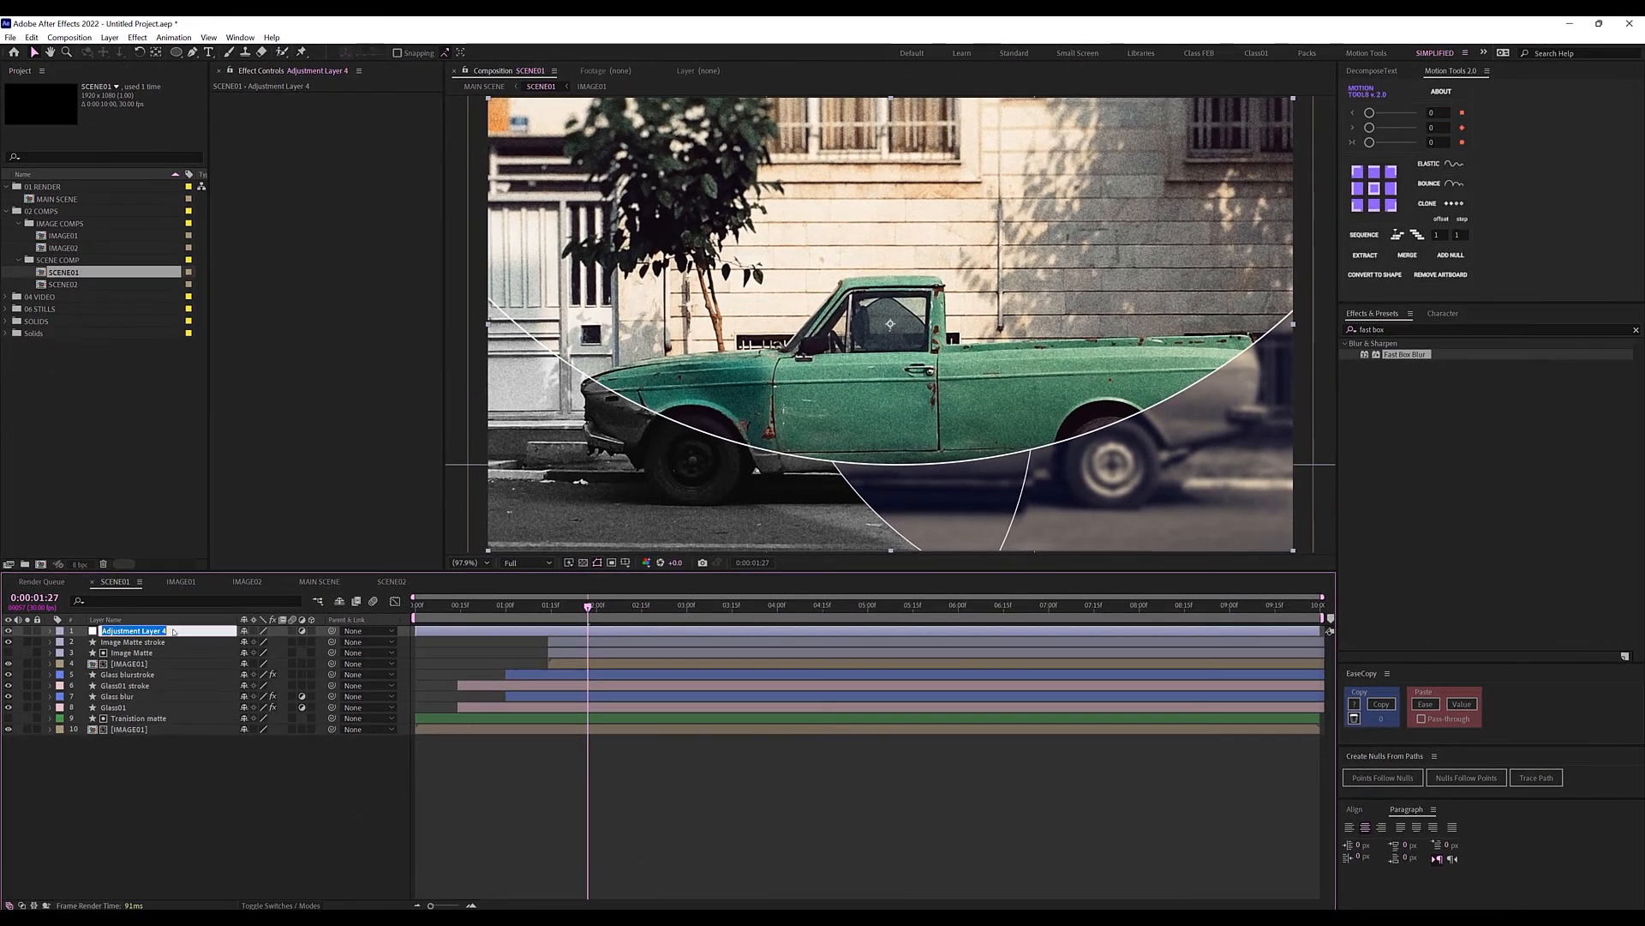
pyautogui.write('Zoom')
pyautogui.press('Return')
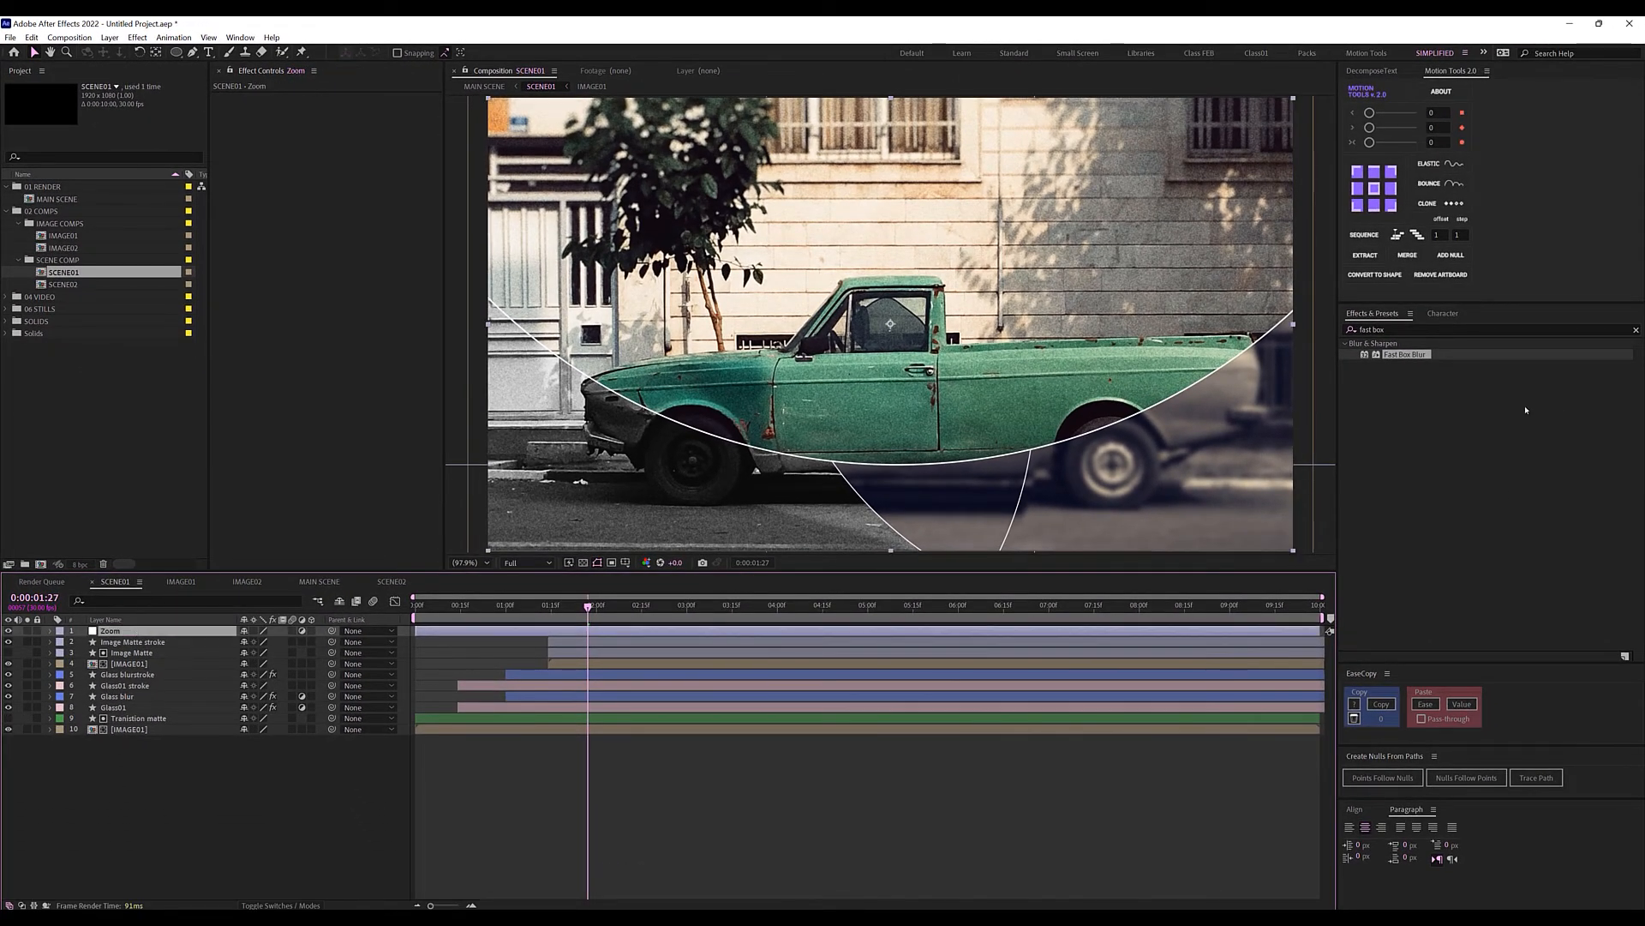
# Apply Transform to Zoom and keyframe Scale from 100 at 0 s to 110 at 6 s.
pyautogui.moveTo(1435, 331); pyautogui.dragTo(1327, 337)
pyautogui.write('transfo')
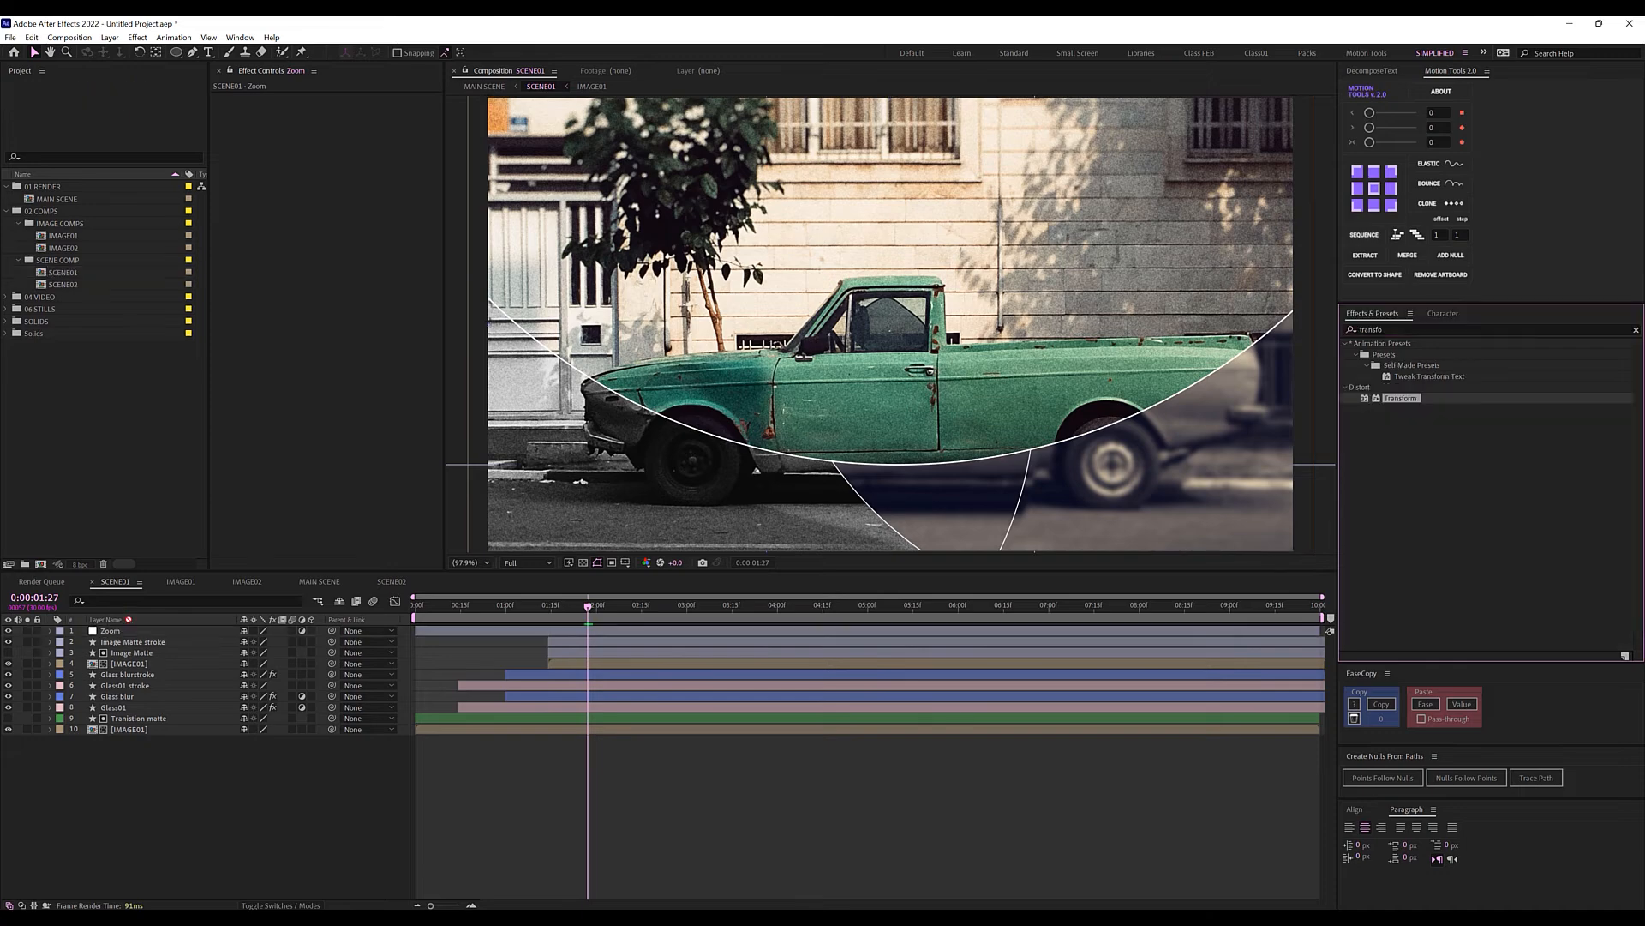
pyautogui.click(137, 632)
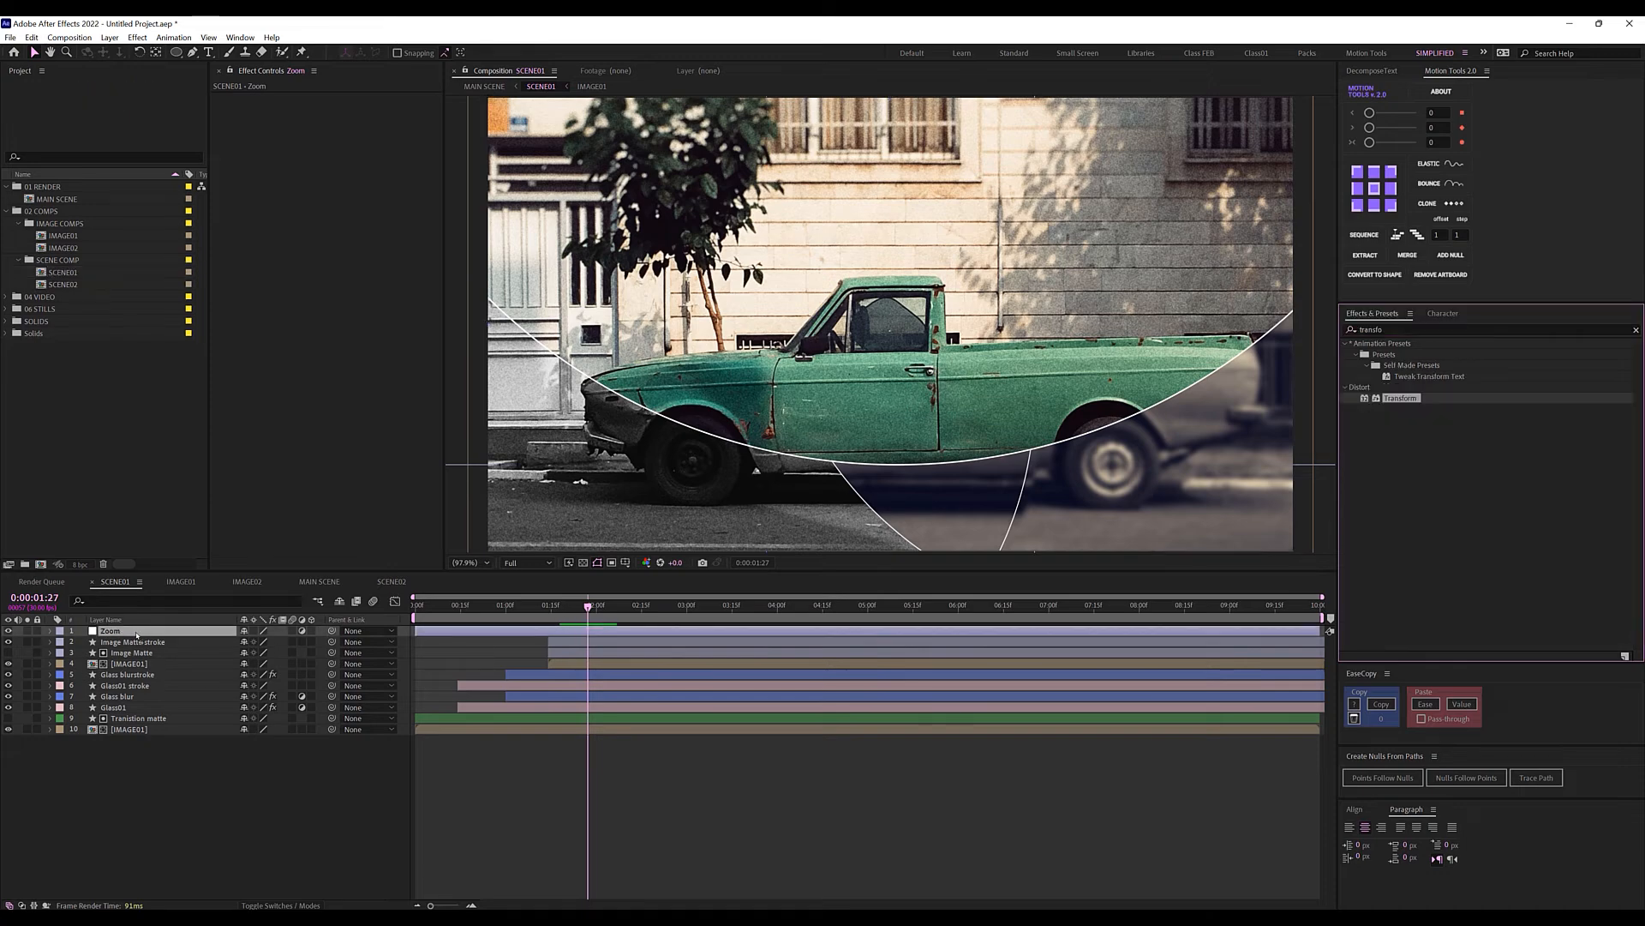
pyautogui.moveTo(136, 634); pyautogui.dragTo(136, 635)
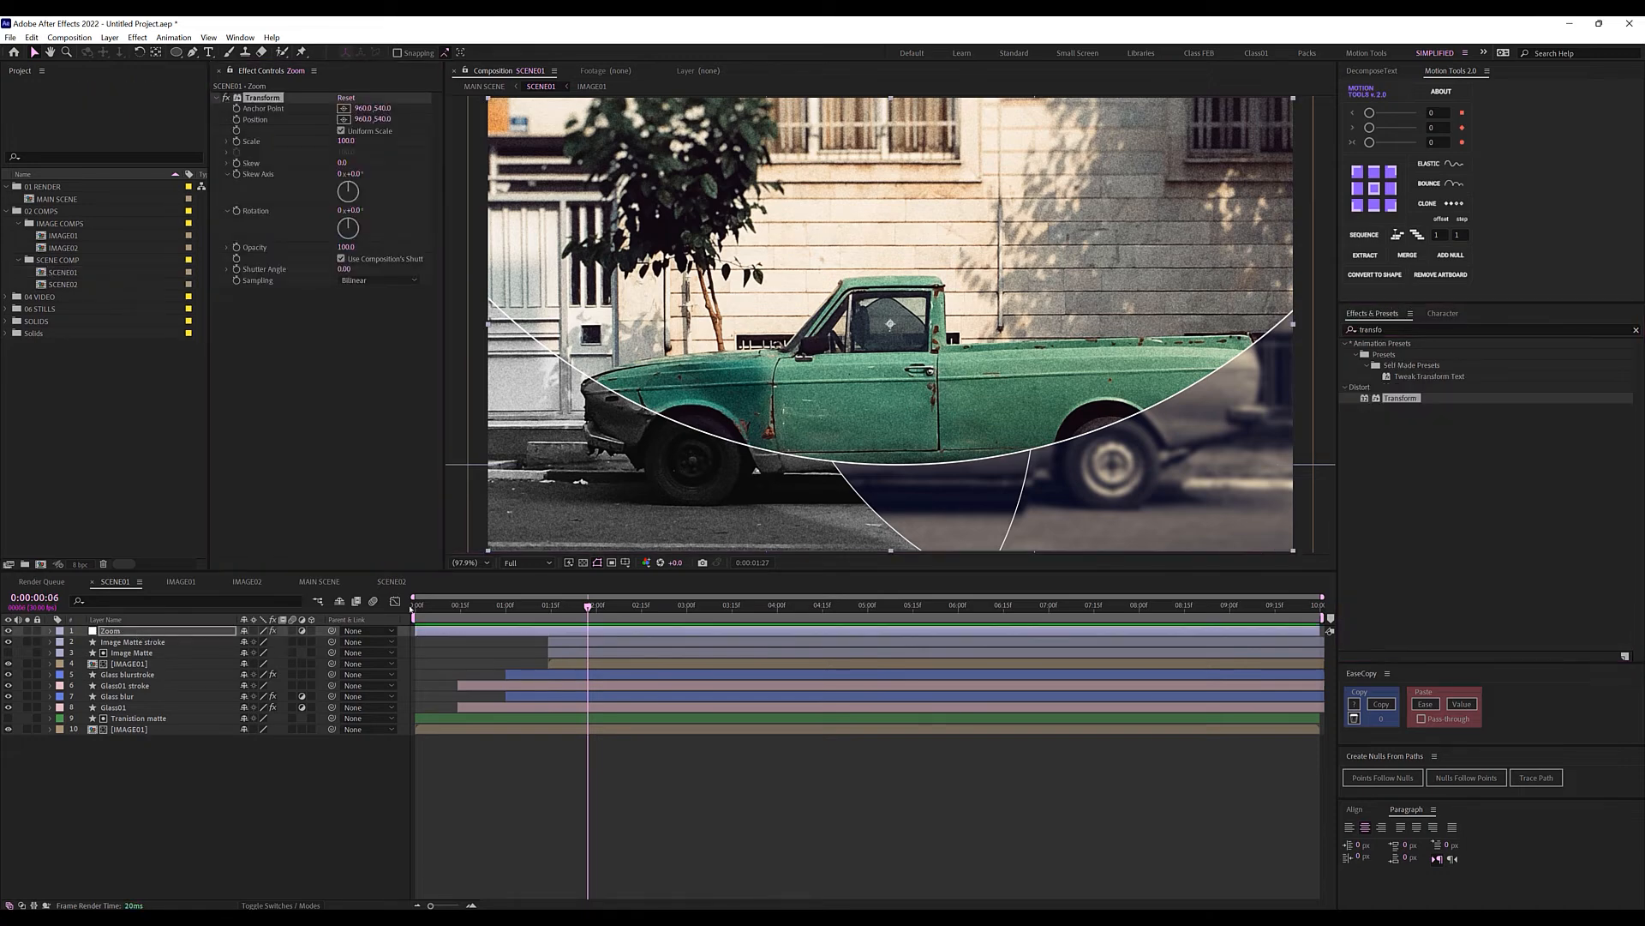
pyautogui.moveTo(436, 608); pyautogui.dragTo(370, 617)
pyautogui.click(179, 630)
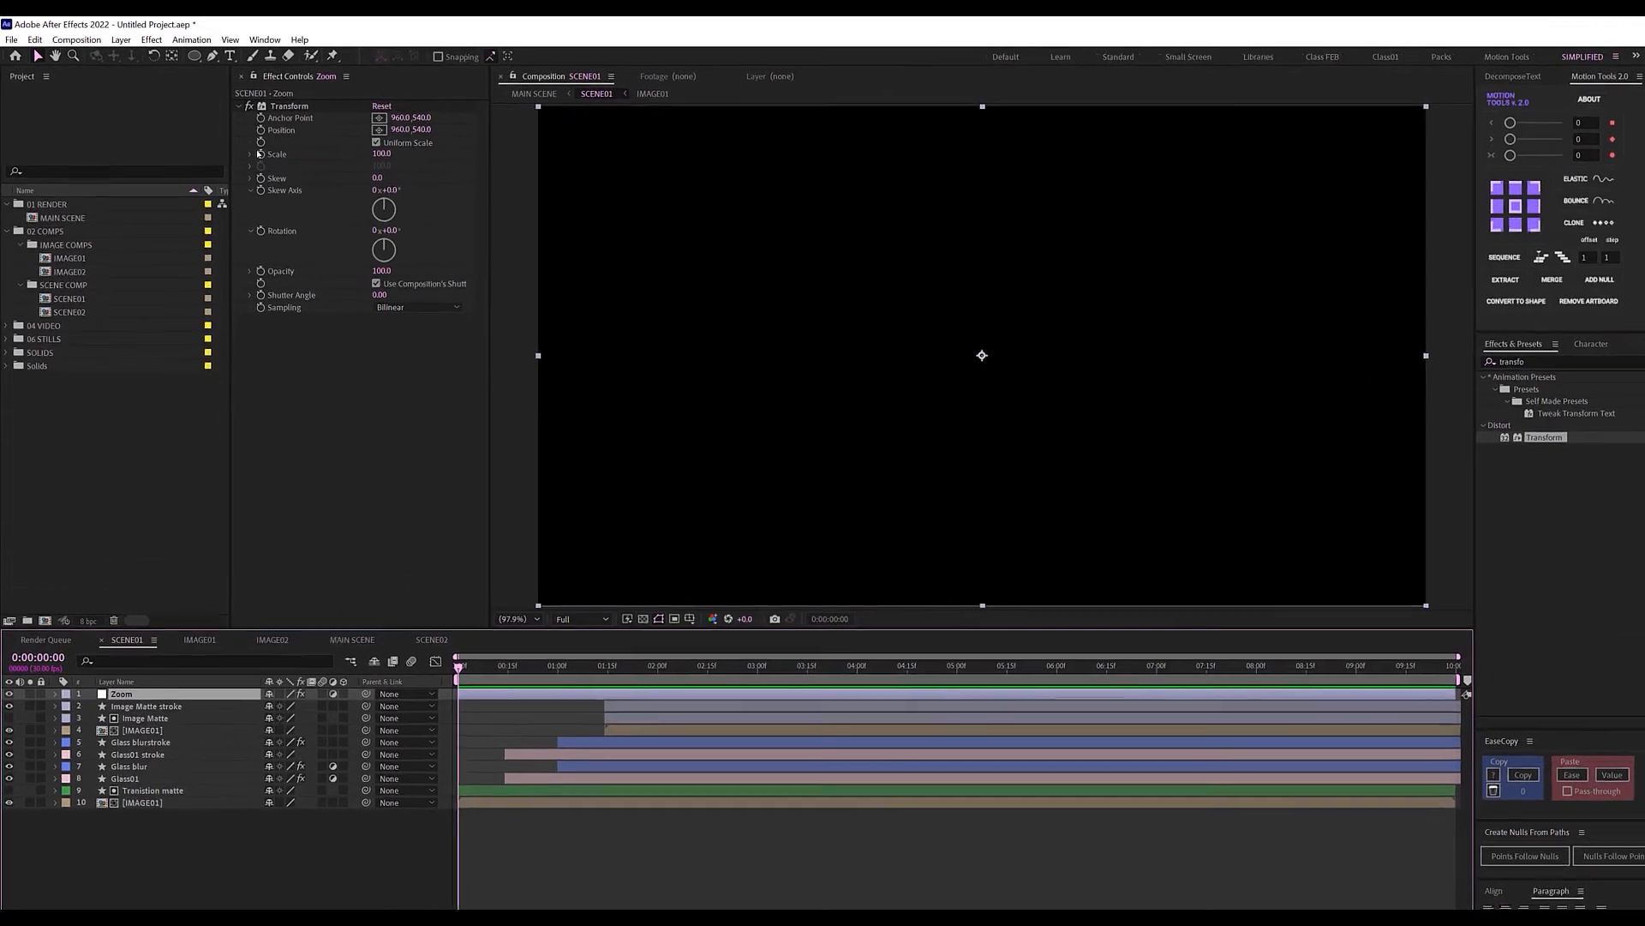
pyautogui.click(299, 109)
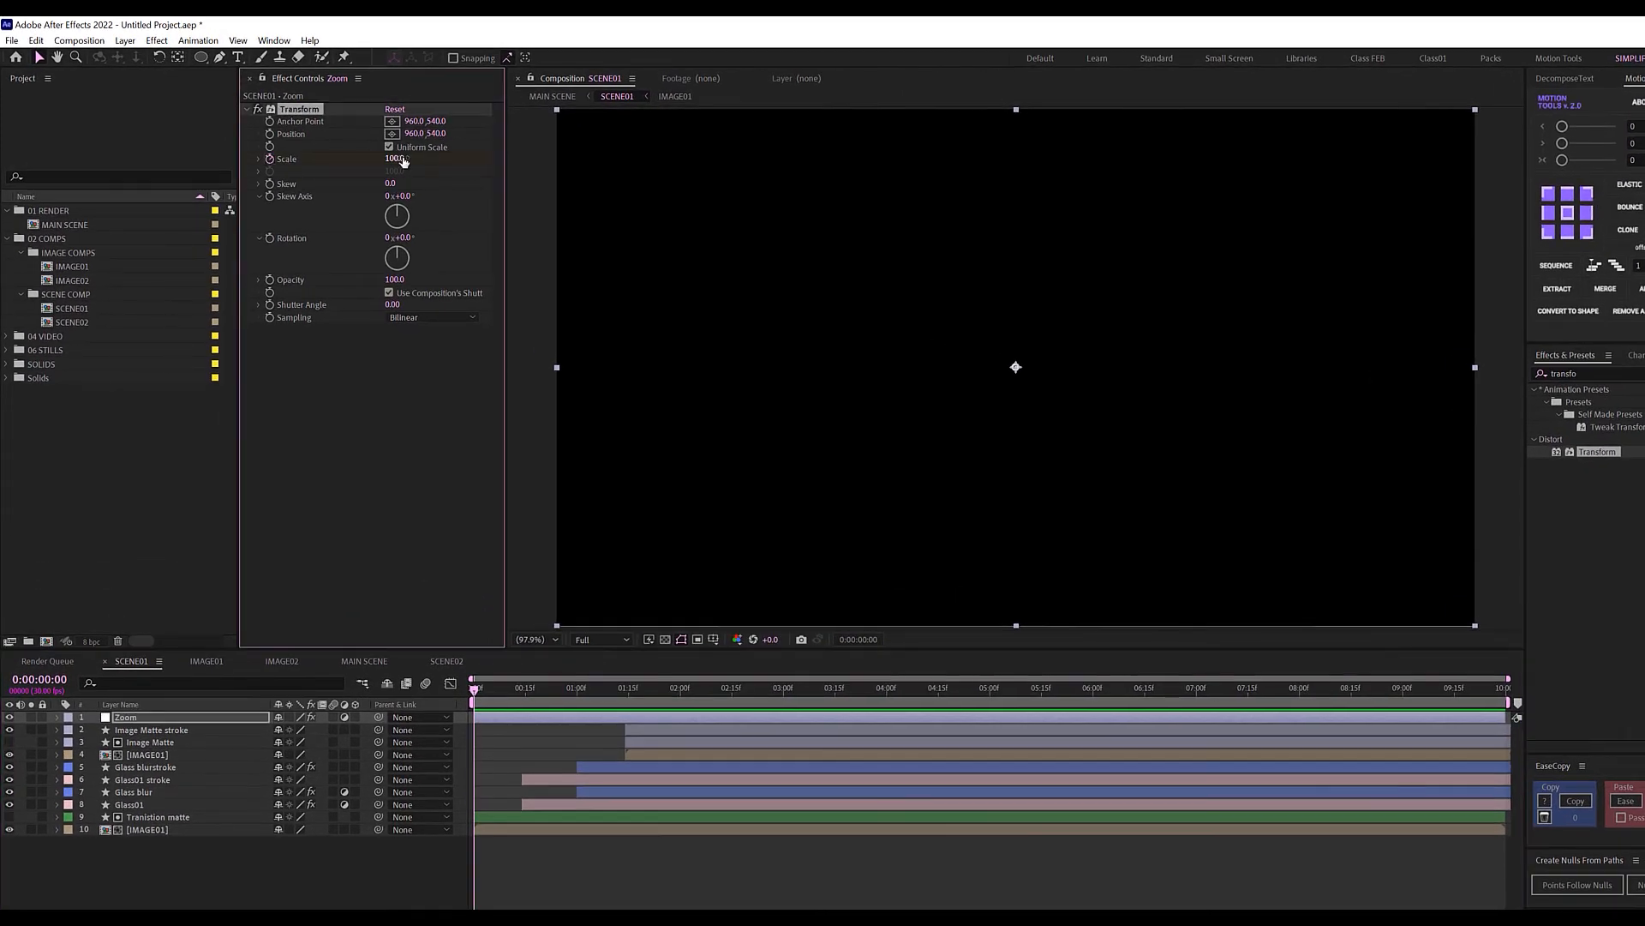
pyautogui.click(691, 689)
pyautogui.moveTo(757, 700); pyautogui.dragTo(1094, 704)
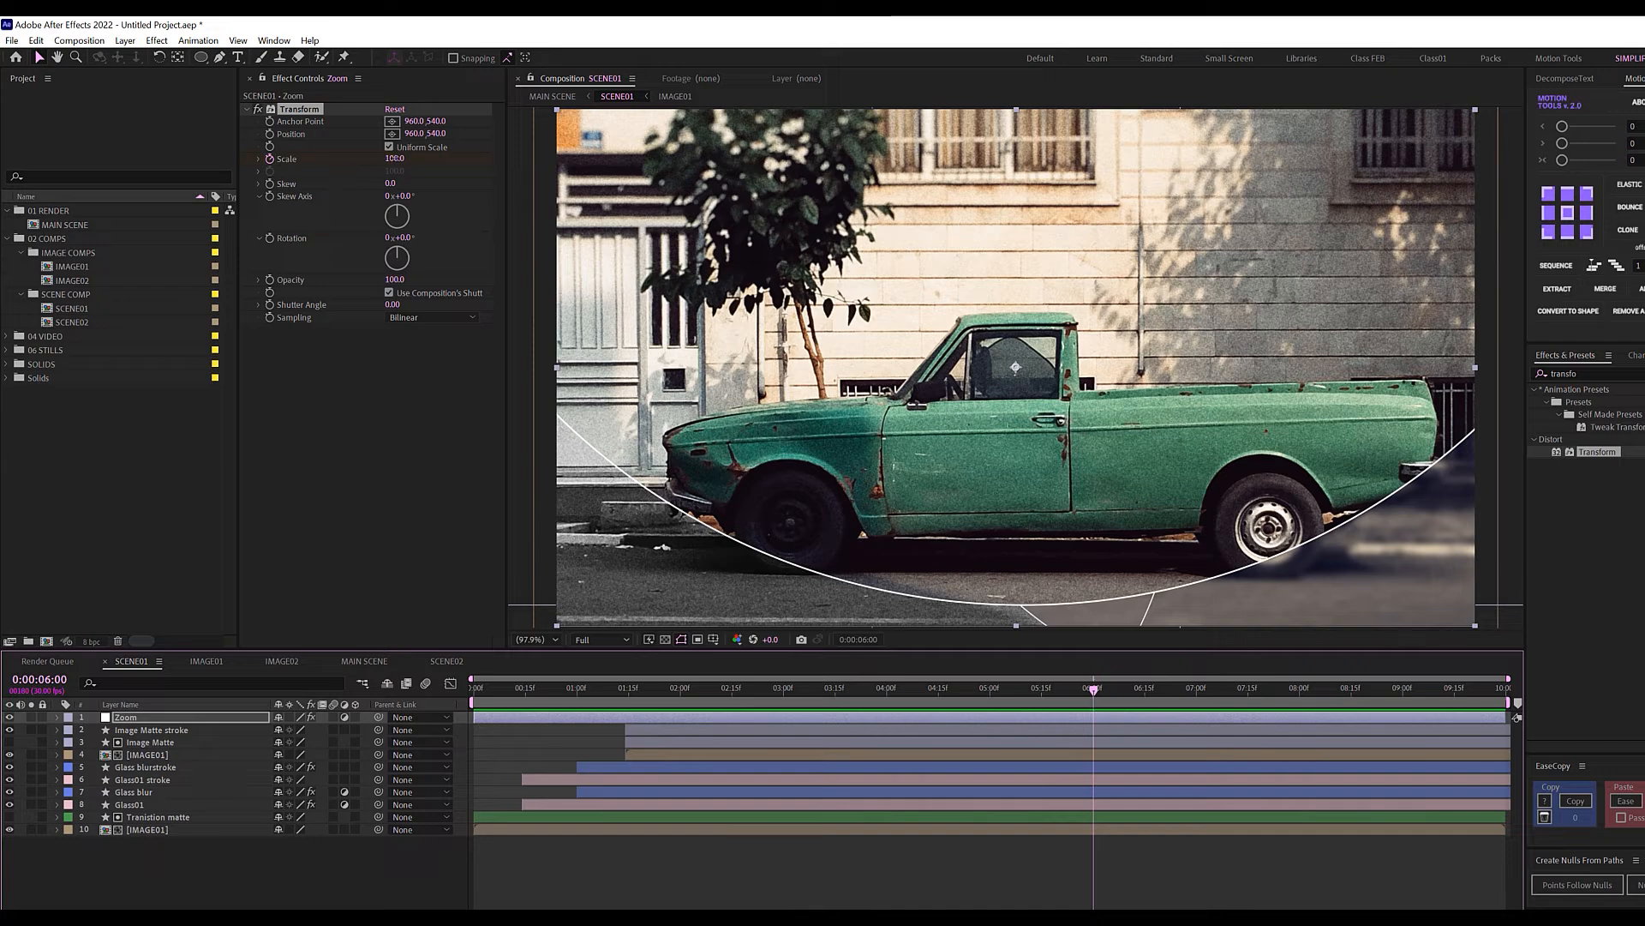
pyautogui.click(395, 159)
pyautogui.press('Return')
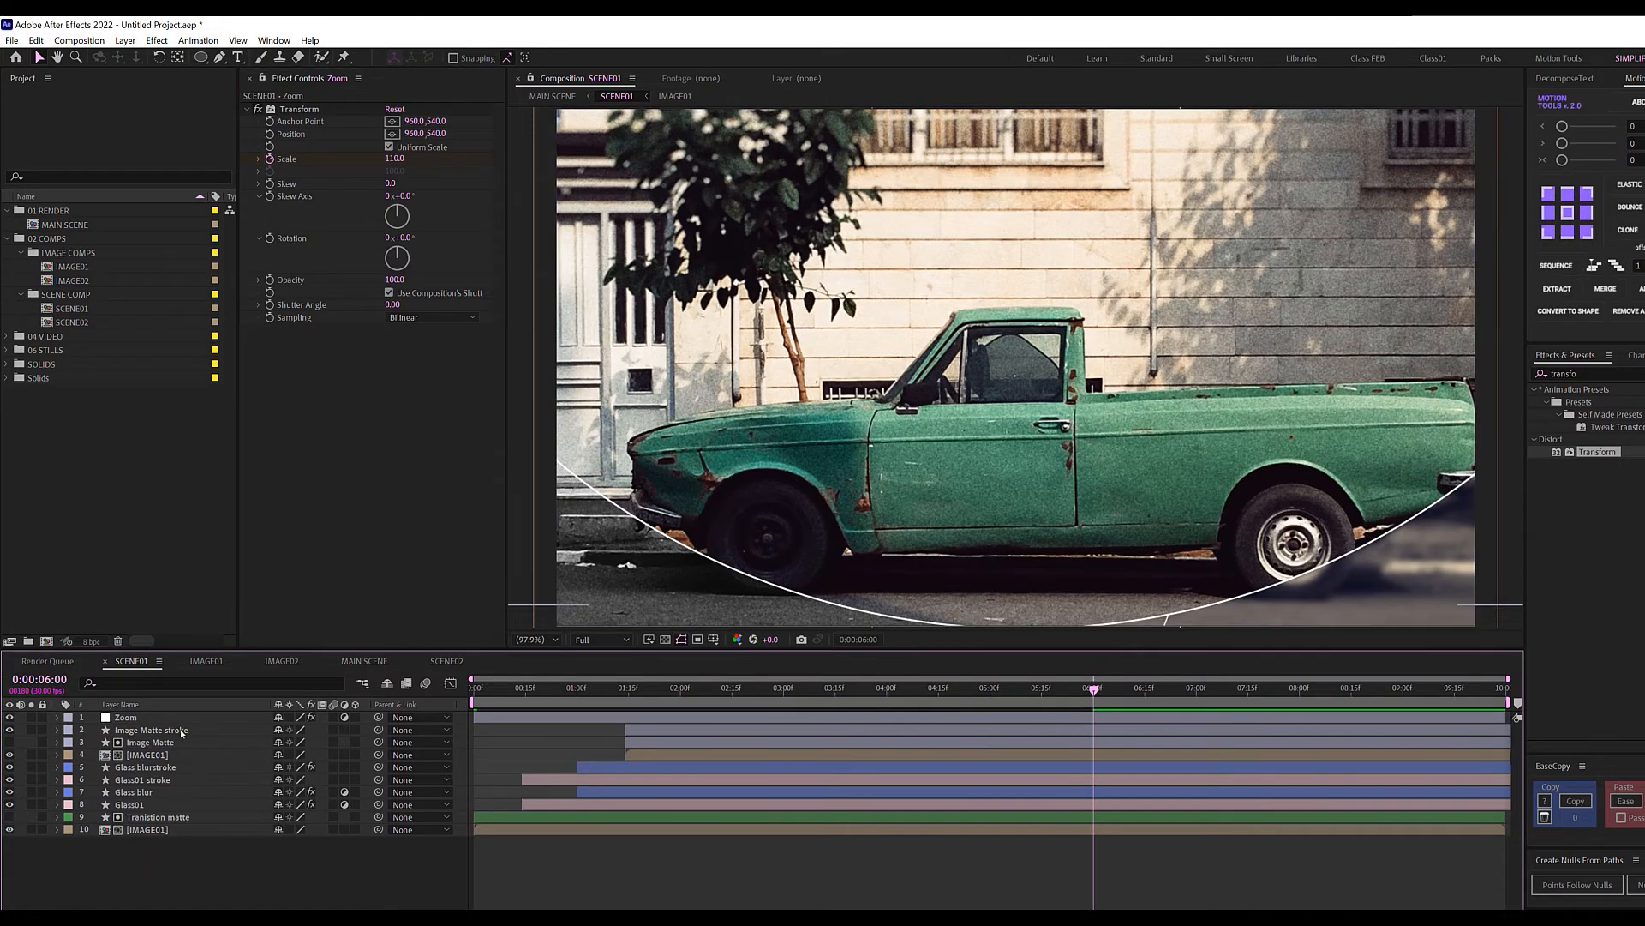
# Preview the zoom from the start of SCENE01.
pyautogui.click(763, 693)
pyautogui.moveTo(717, 699); pyautogui.dragTo(473, 702)
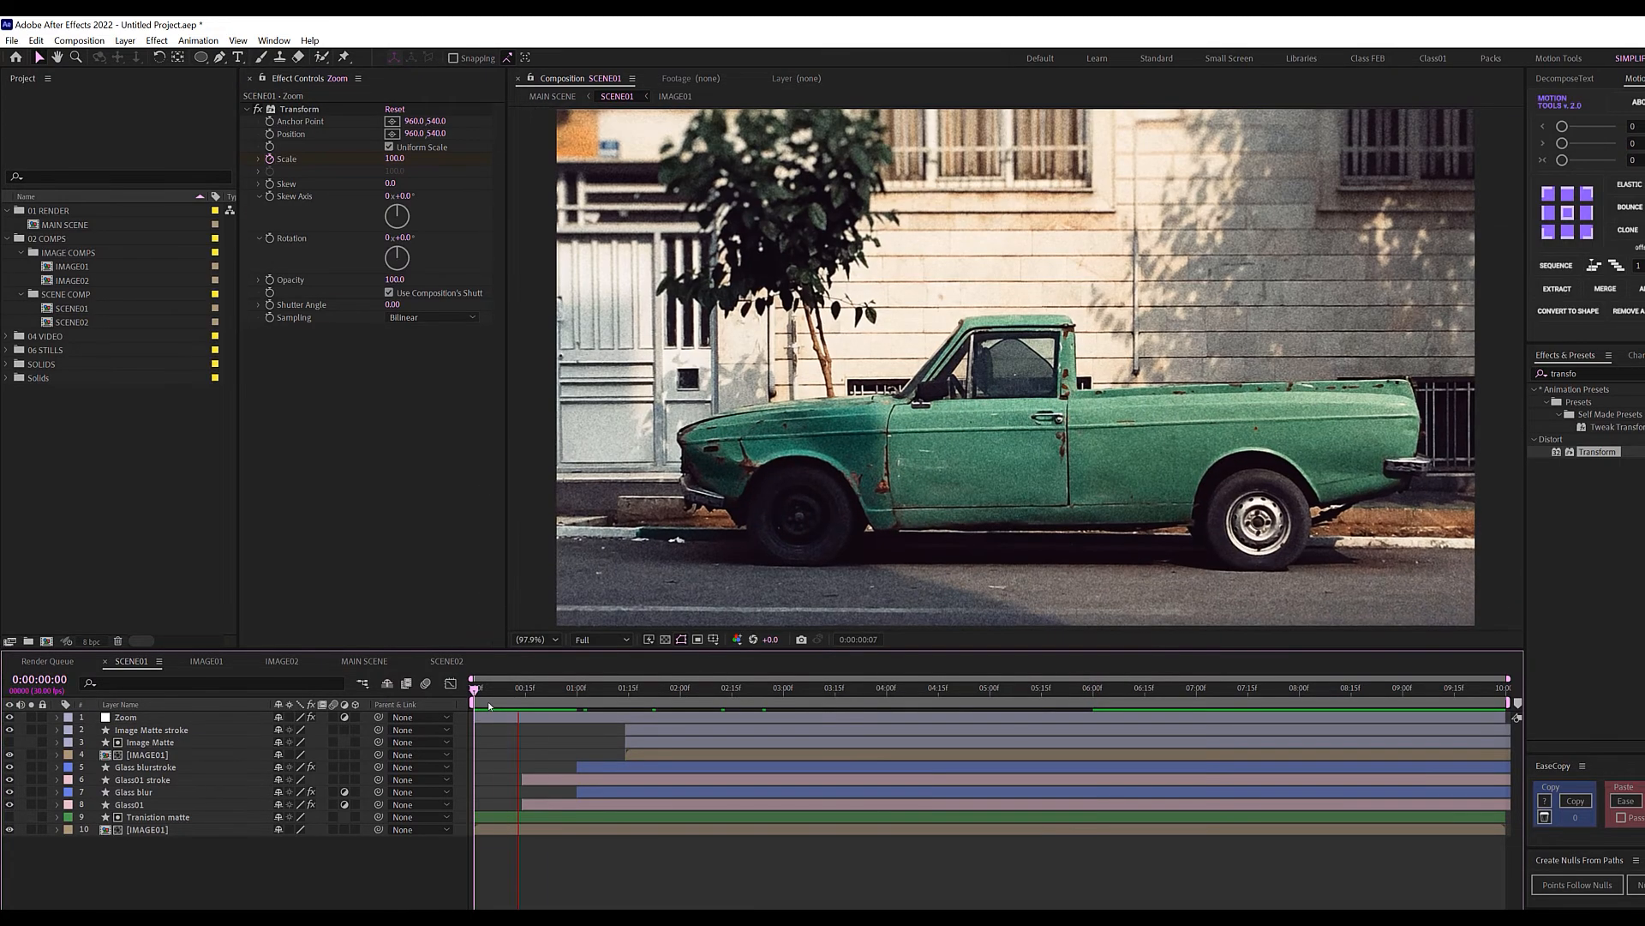
pyautogui.press('space')
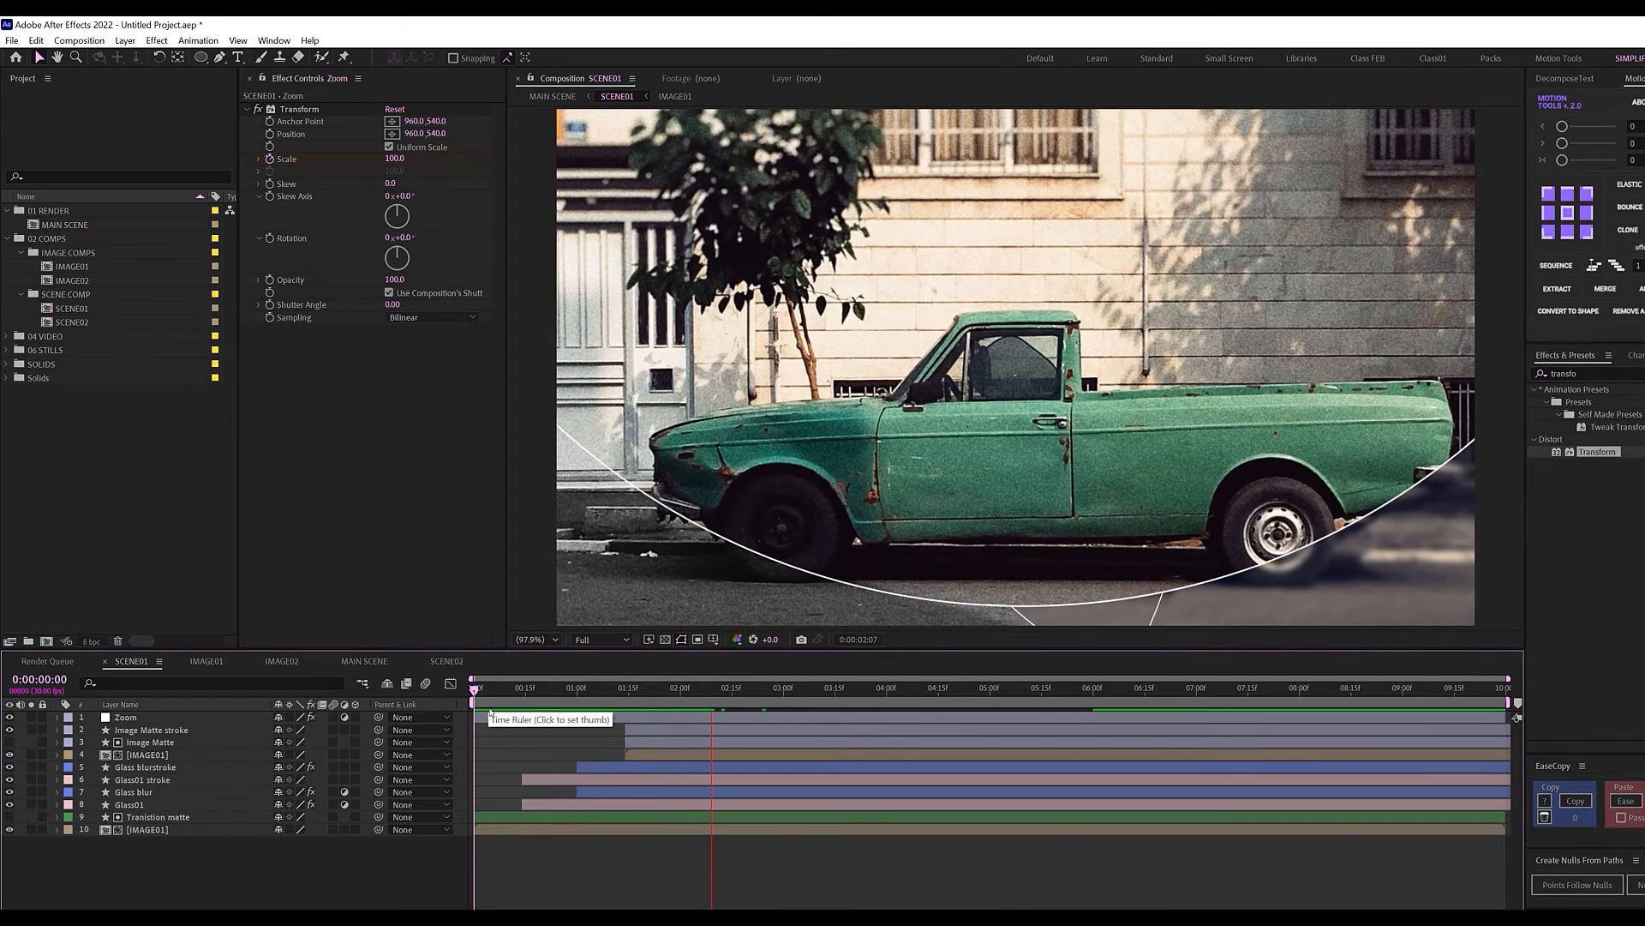
pyautogui.press('space')
pyautogui.click(145, 721)
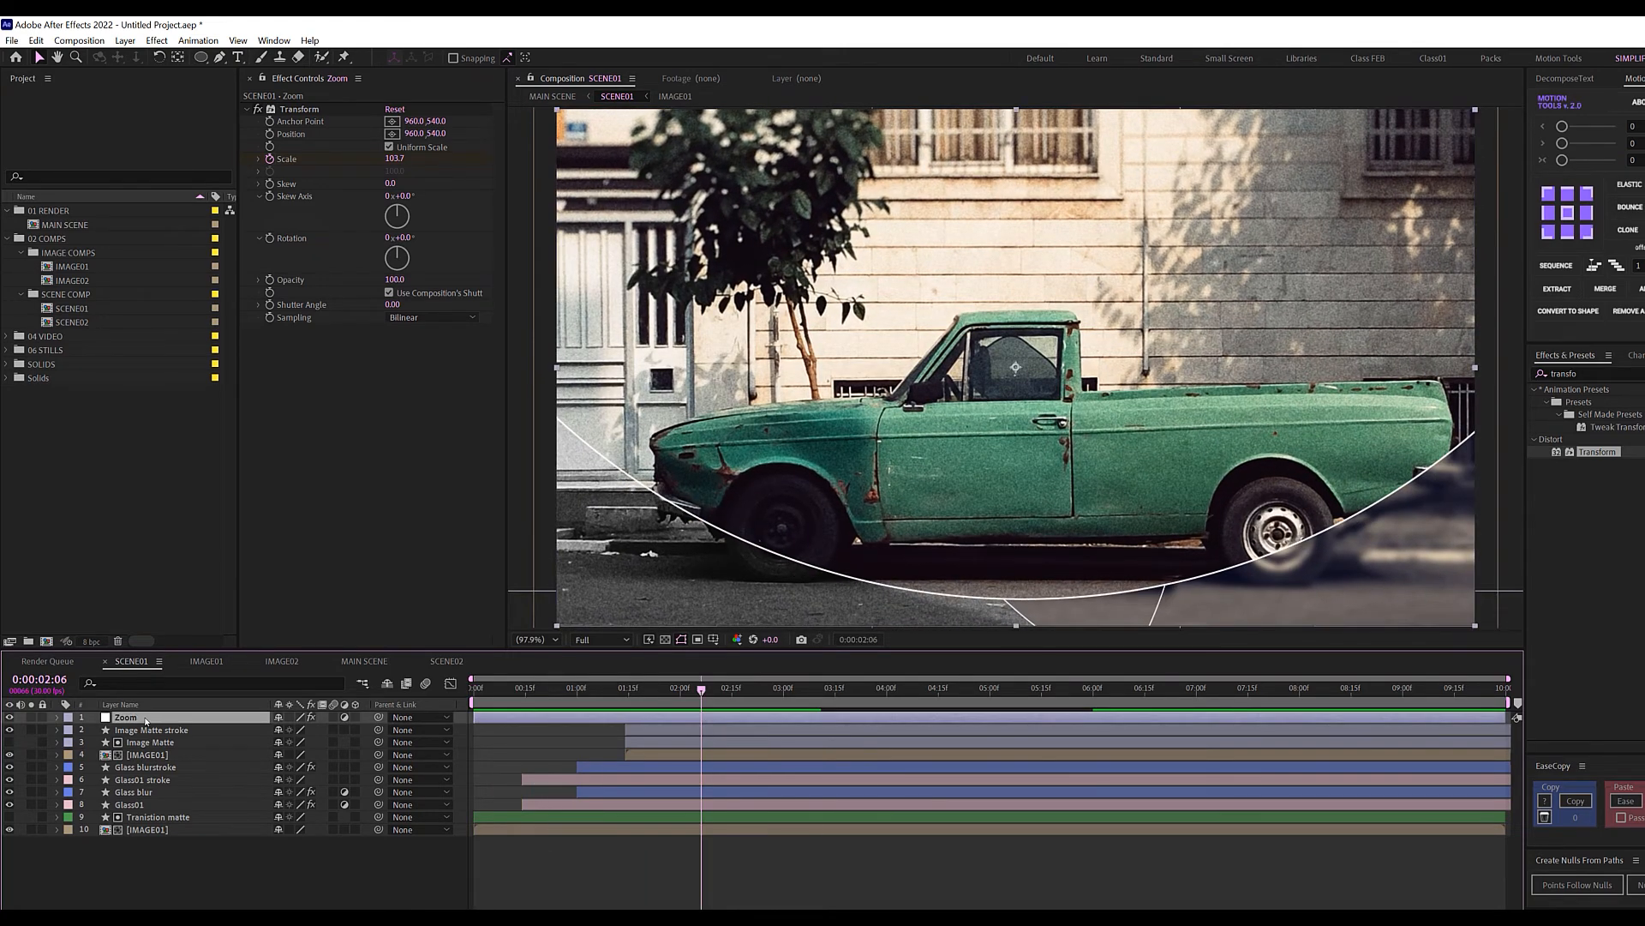
# Check the Zoom layer in SCENE02, then return to MAIN SCENE and preview the transition.
pyautogui.click(447, 661)
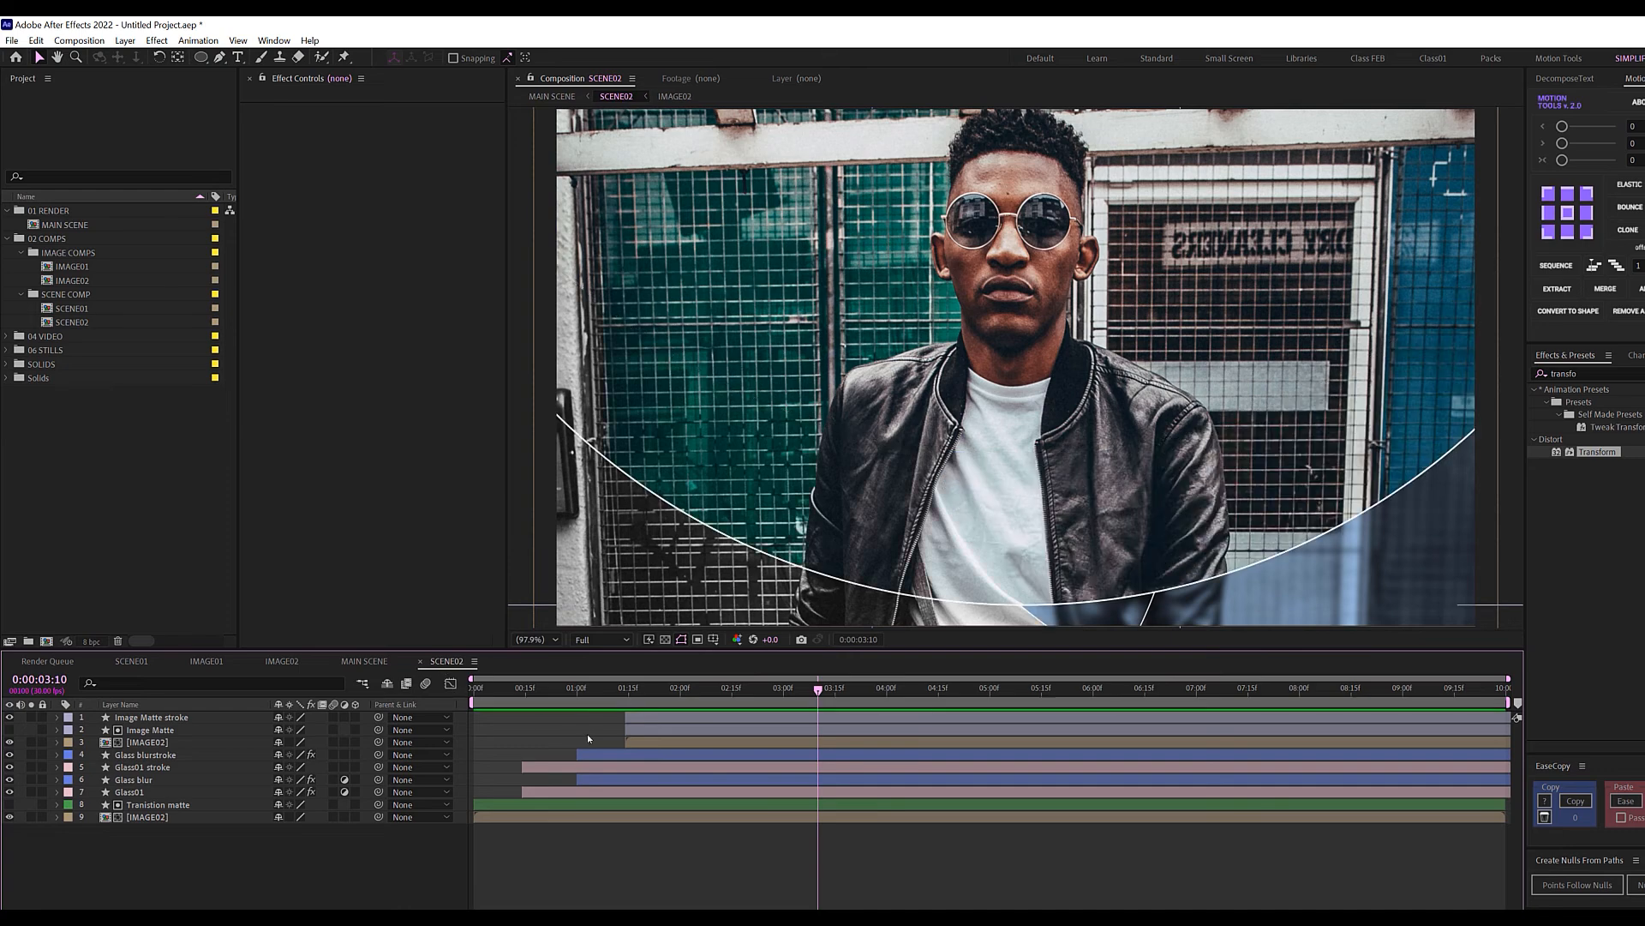
pyautogui.moveTo(524, 690); pyautogui.dragTo(635, 704)
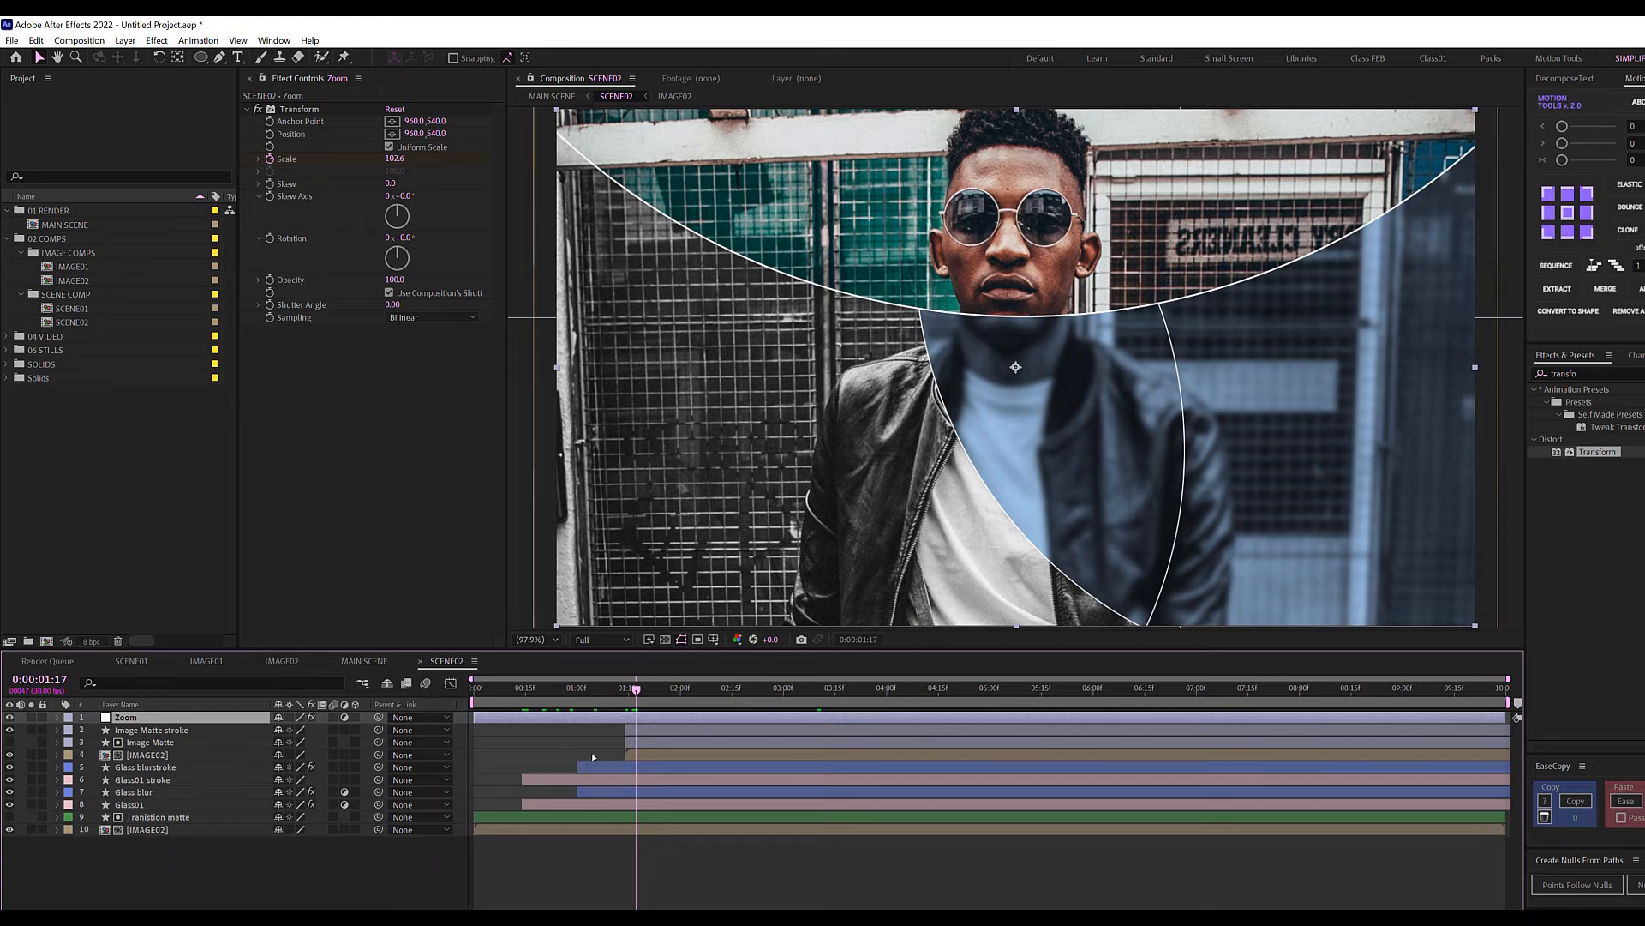
pyautogui.press('Tab')
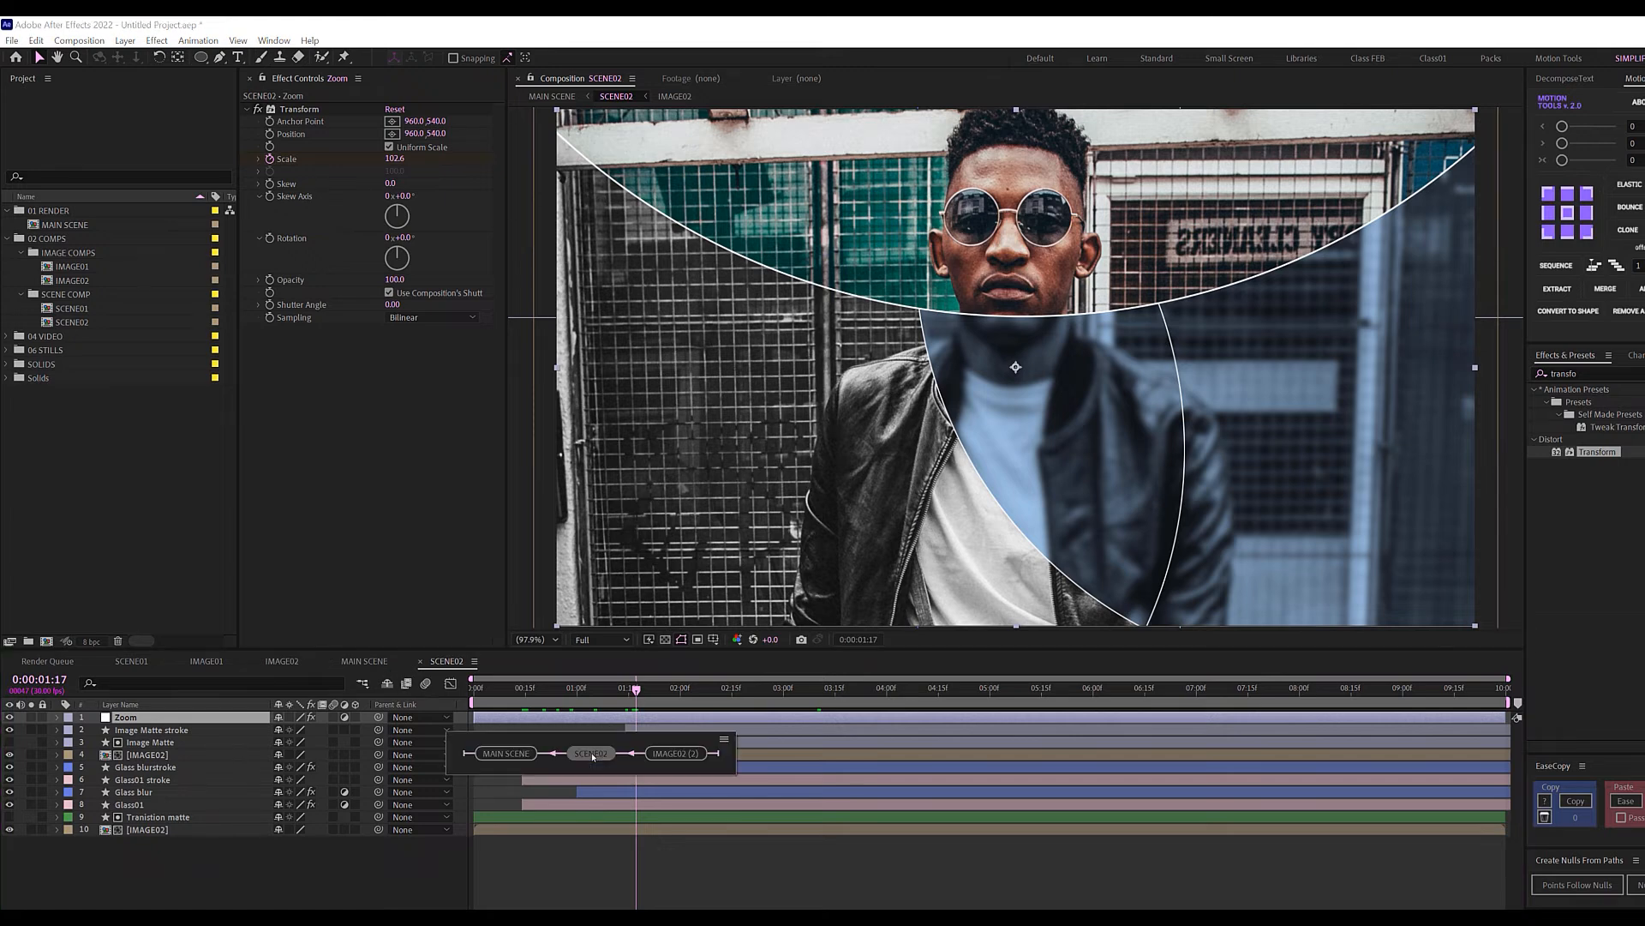
pyautogui.click(511, 755)
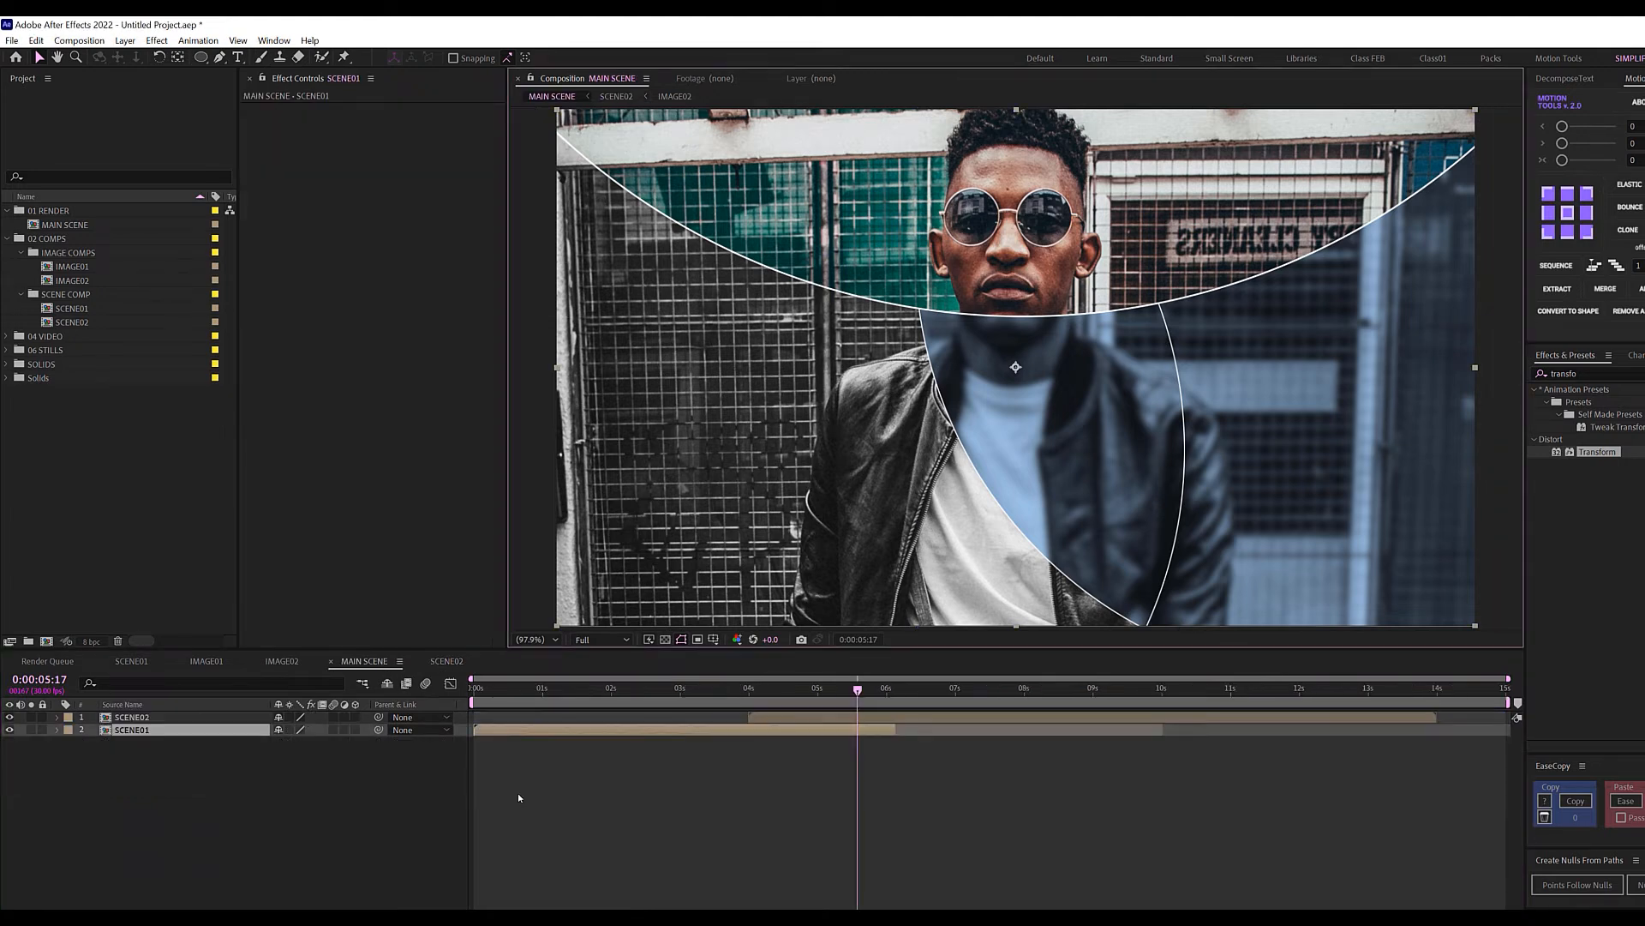
pyautogui.moveTo(716, 690); pyautogui.dragTo(686, 698)
pyautogui.press('space')
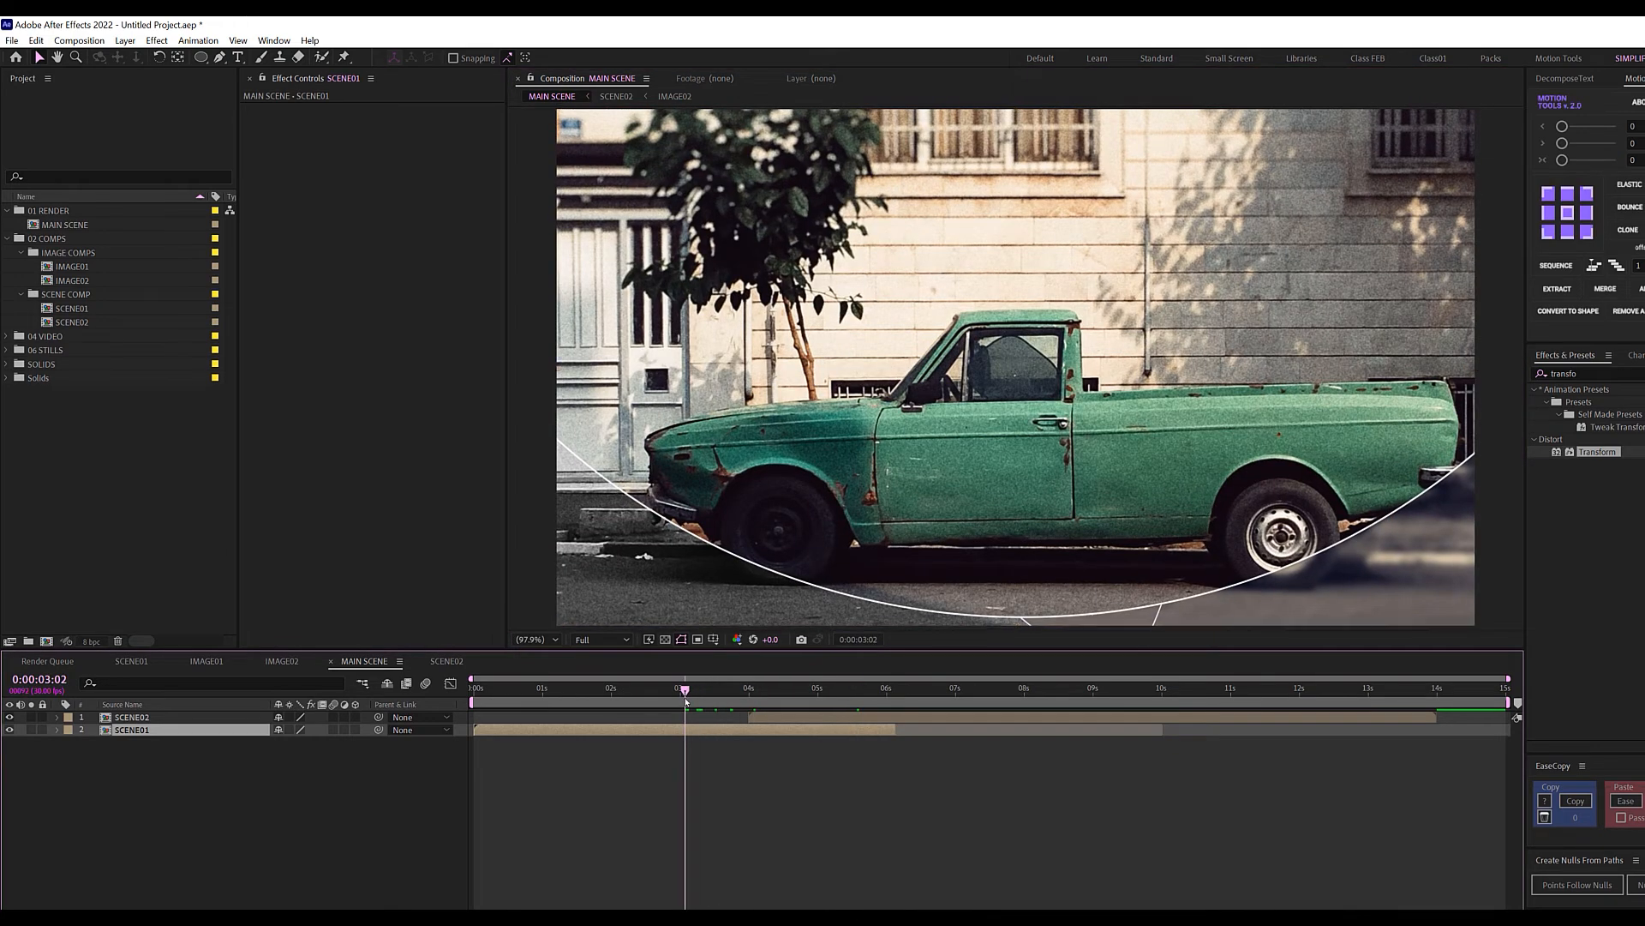
pyautogui.press('space')
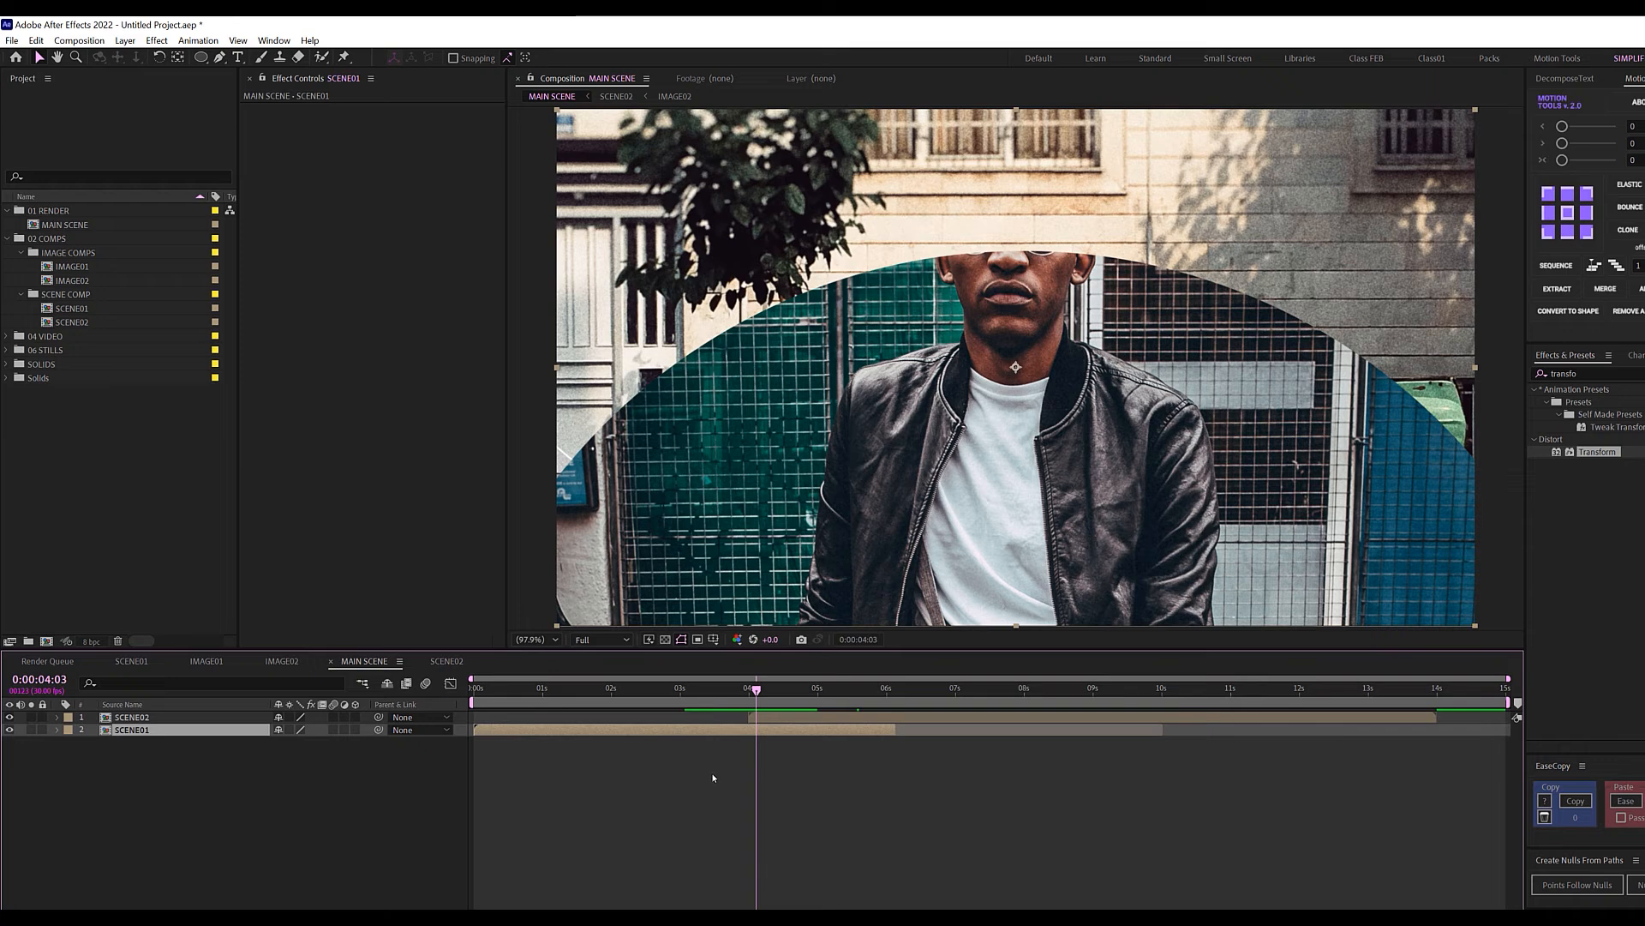
pyautogui.click(682, 804)
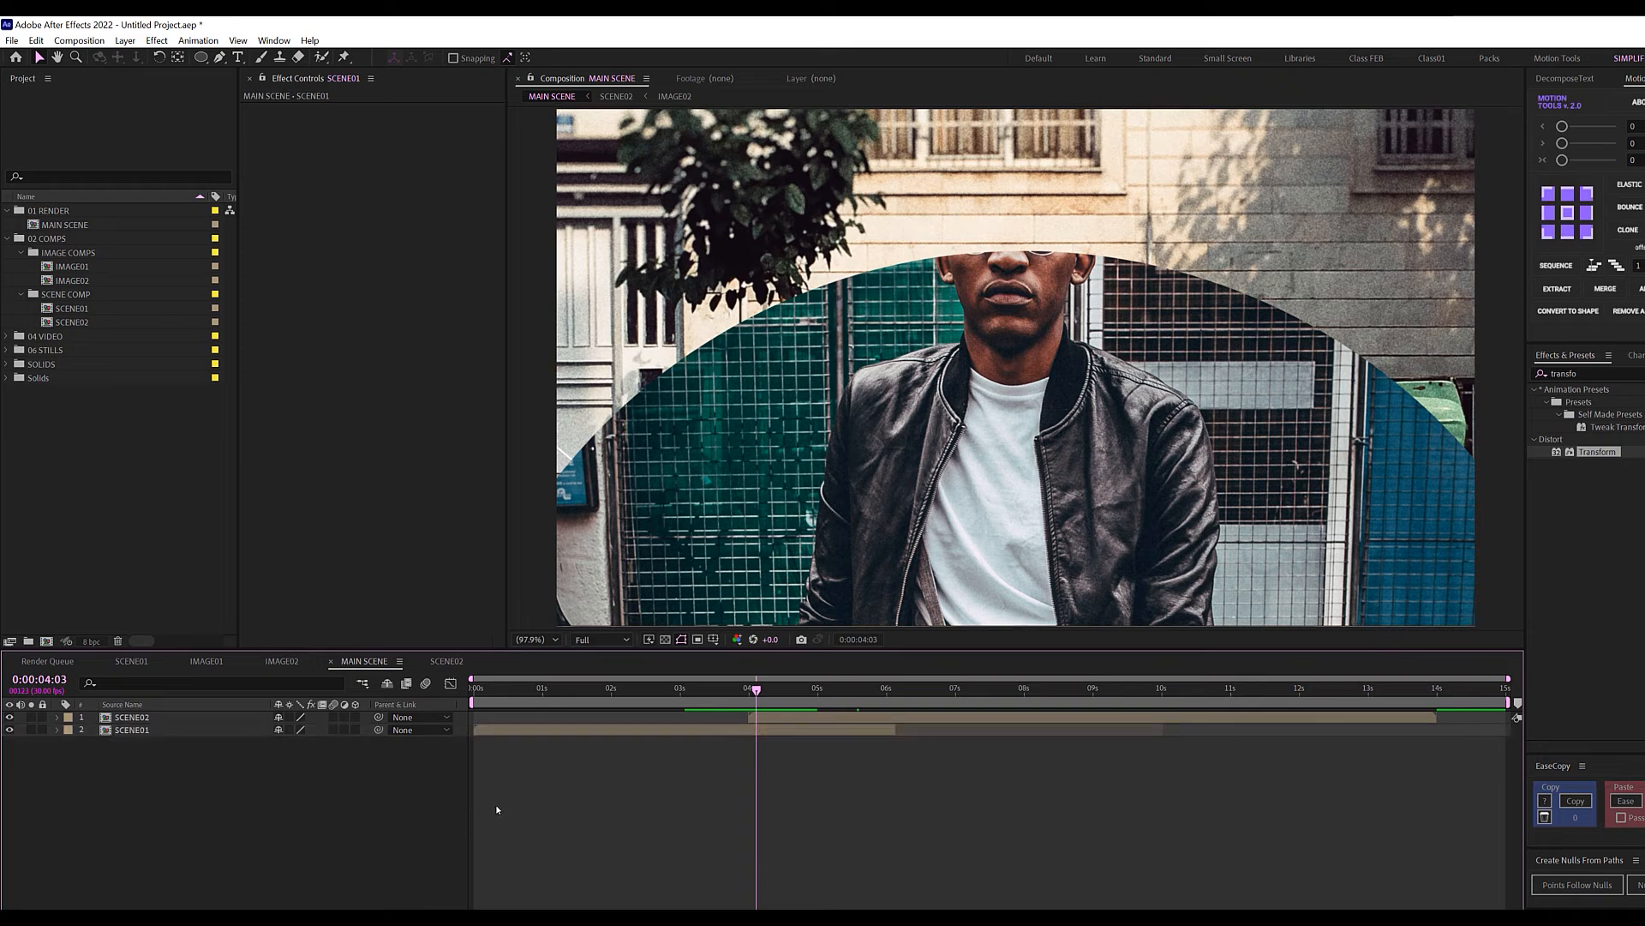
# Add Scratches.mov from the 04 VIDEO folder with Screen blending, then place Leaks.mp4 on top.
pyautogui.click(7, 334)
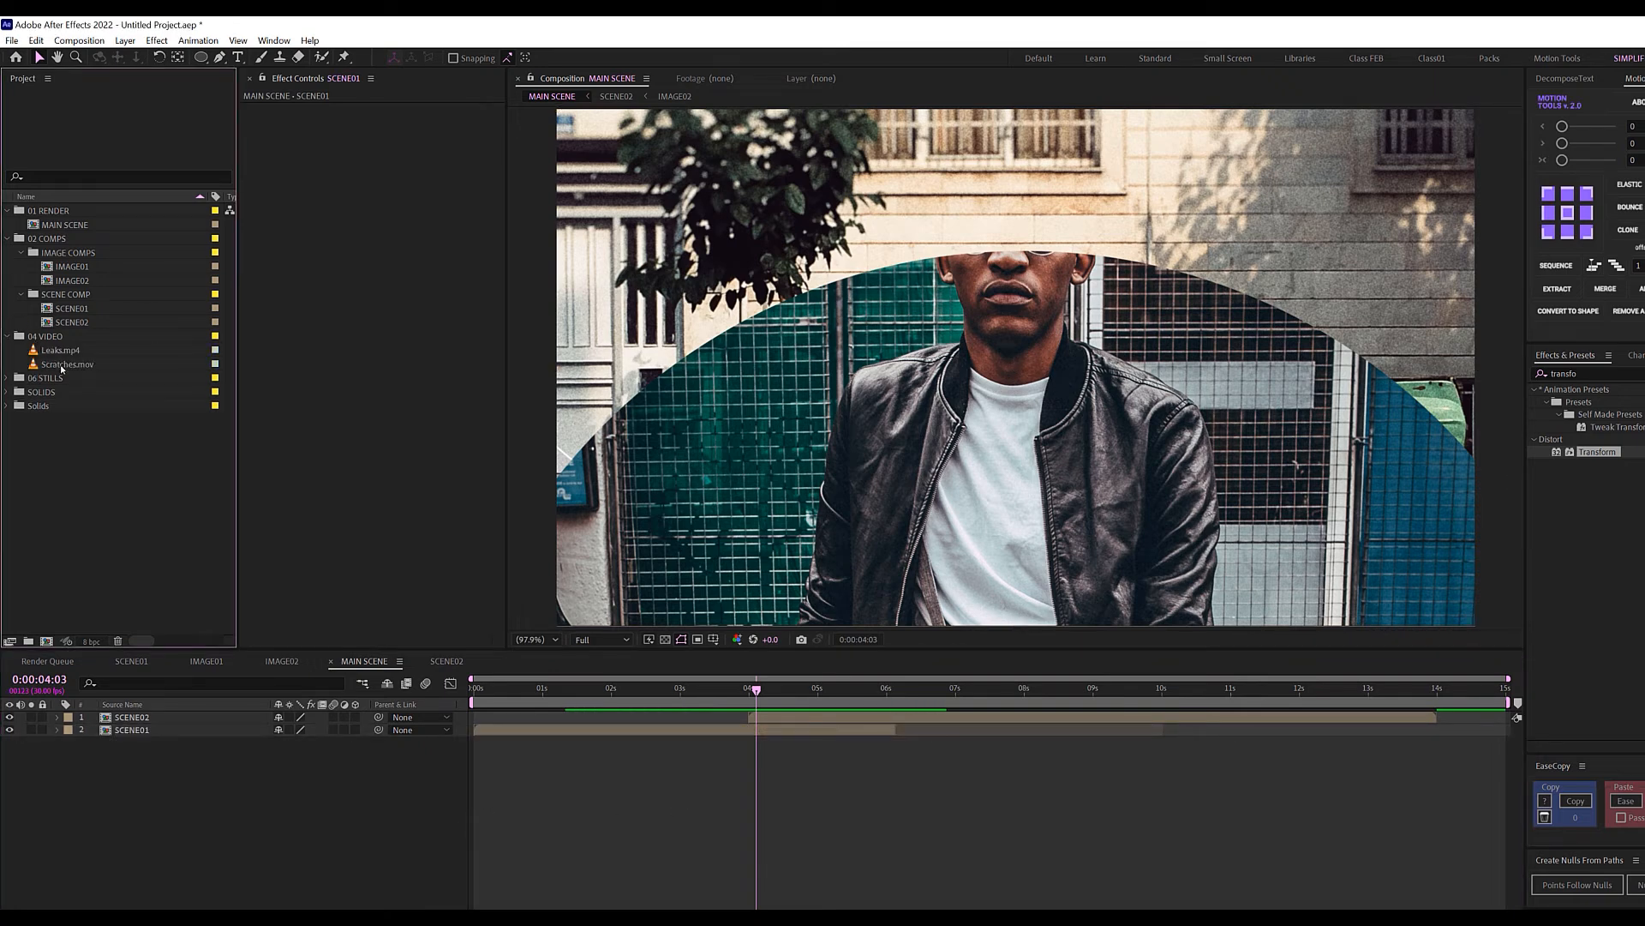
pyautogui.moveTo(61, 365); pyautogui.dragTo(145, 715)
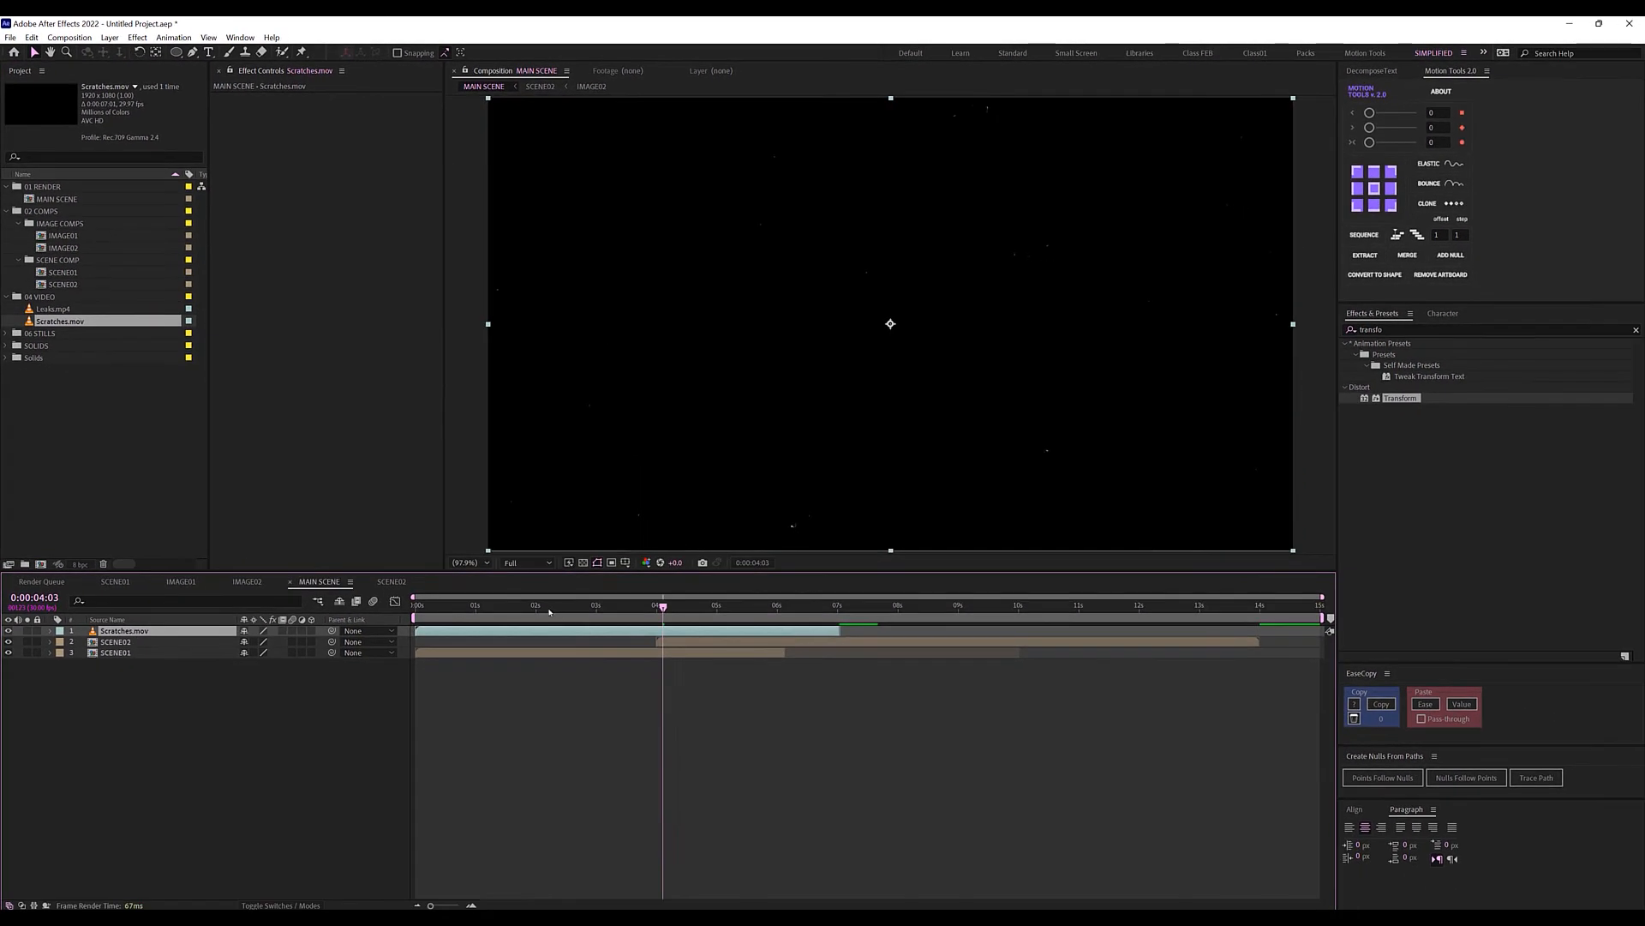
pyautogui.moveTo(683, 624); pyautogui.dragTo(613, 605)
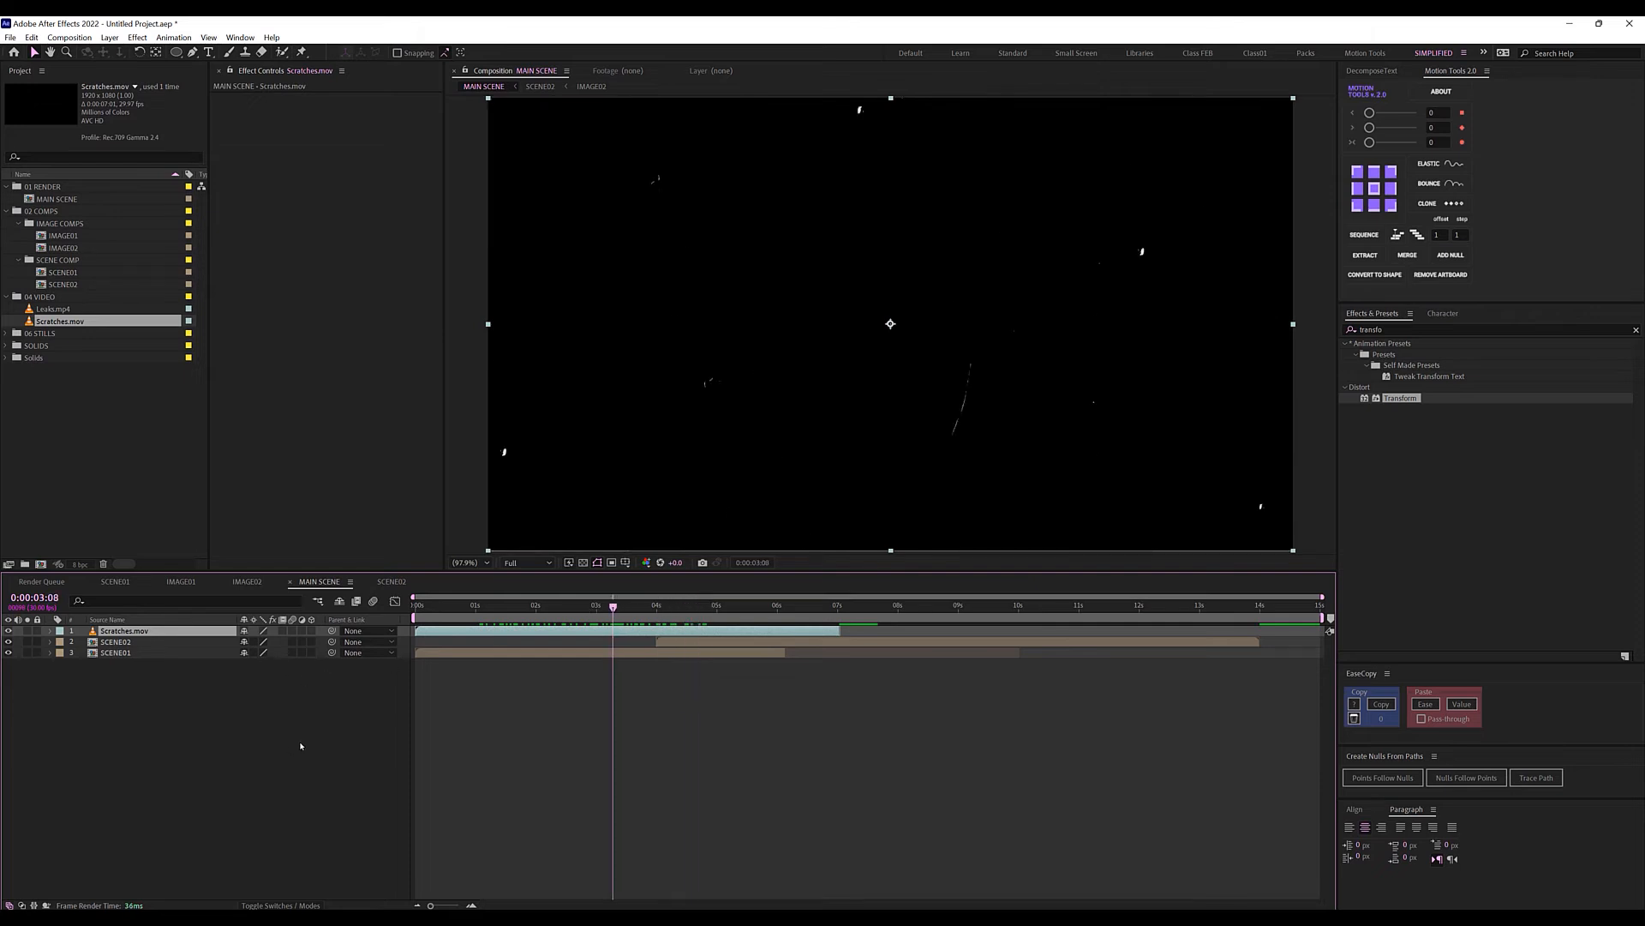
pyautogui.click(281, 905)
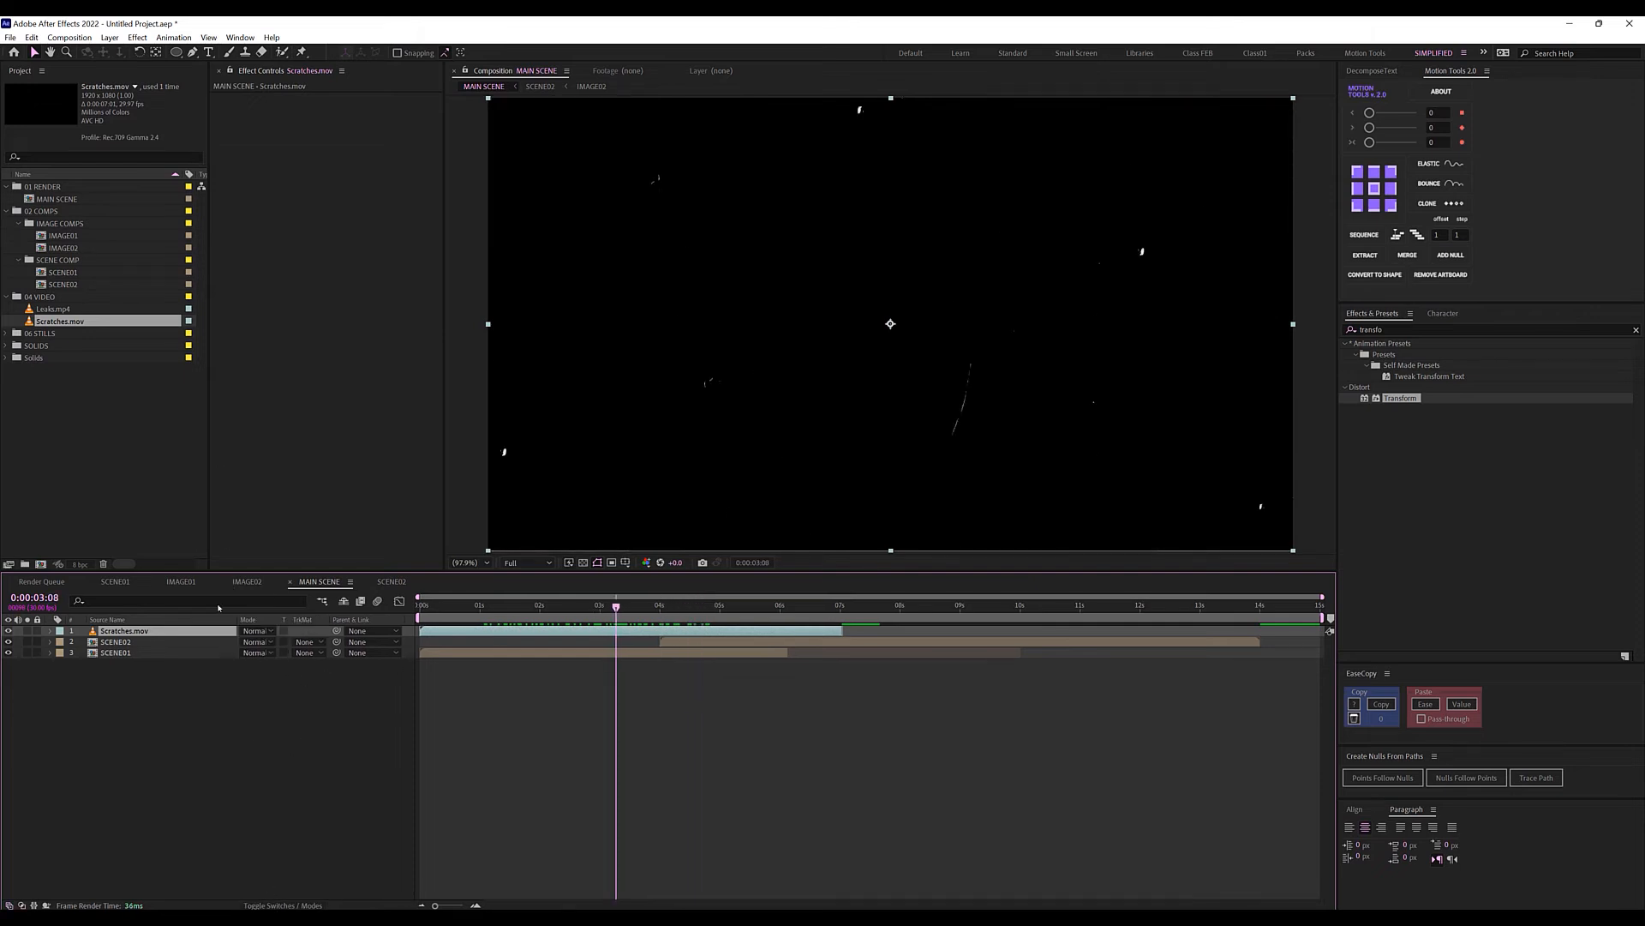
pyautogui.click(265, 632)
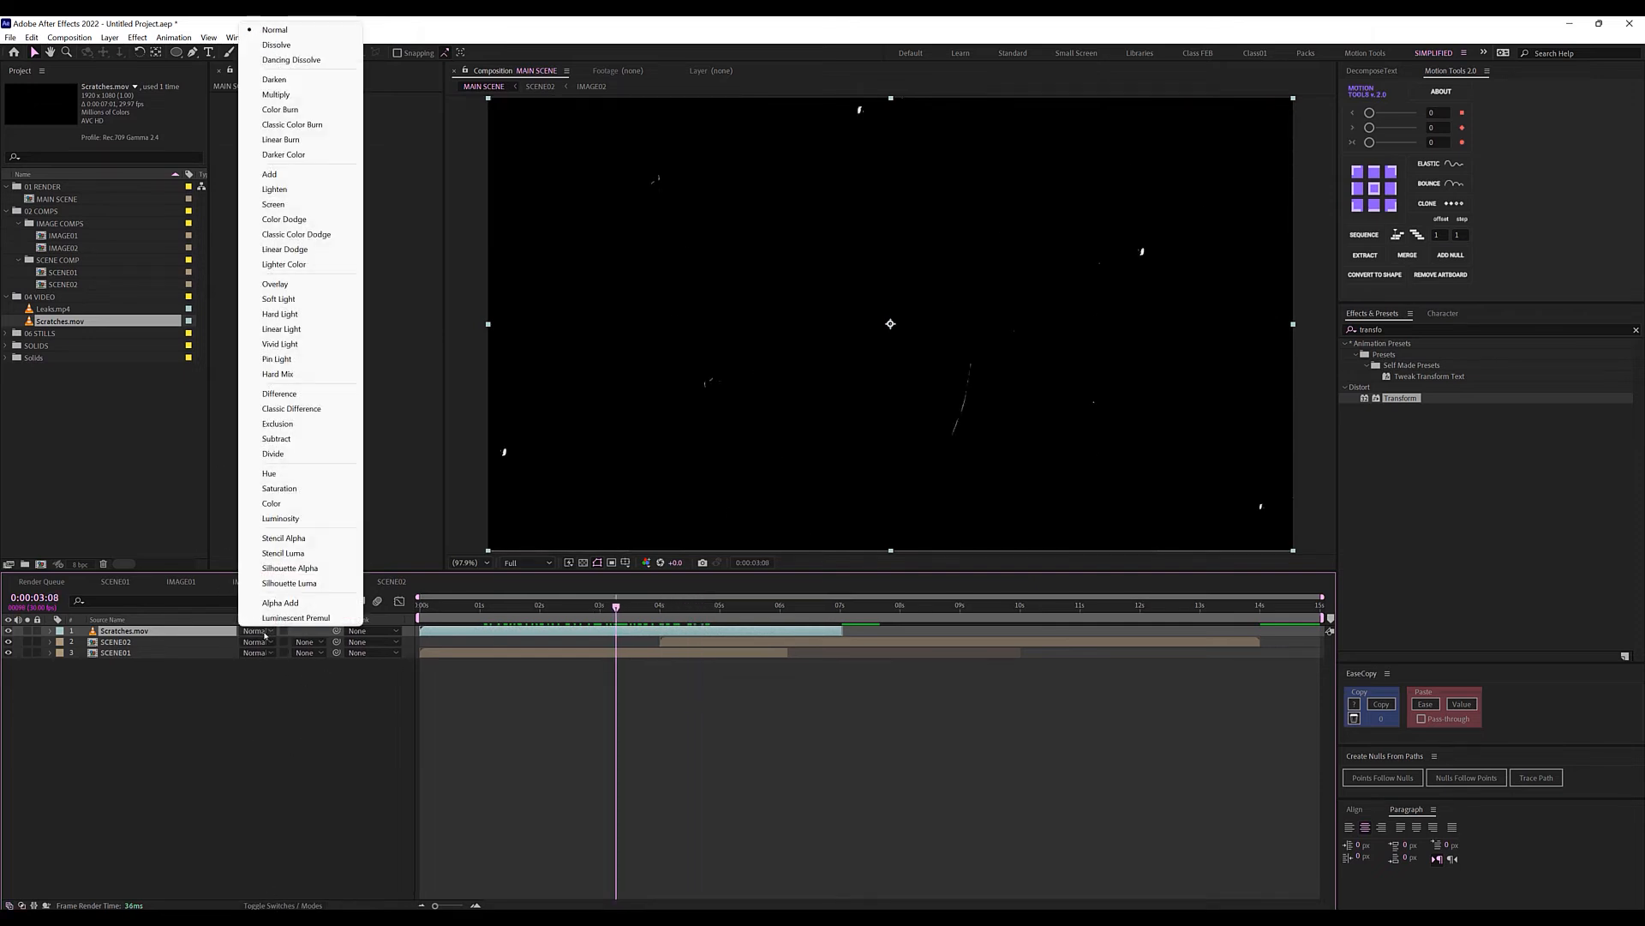
pyautogui.click(269, 204)
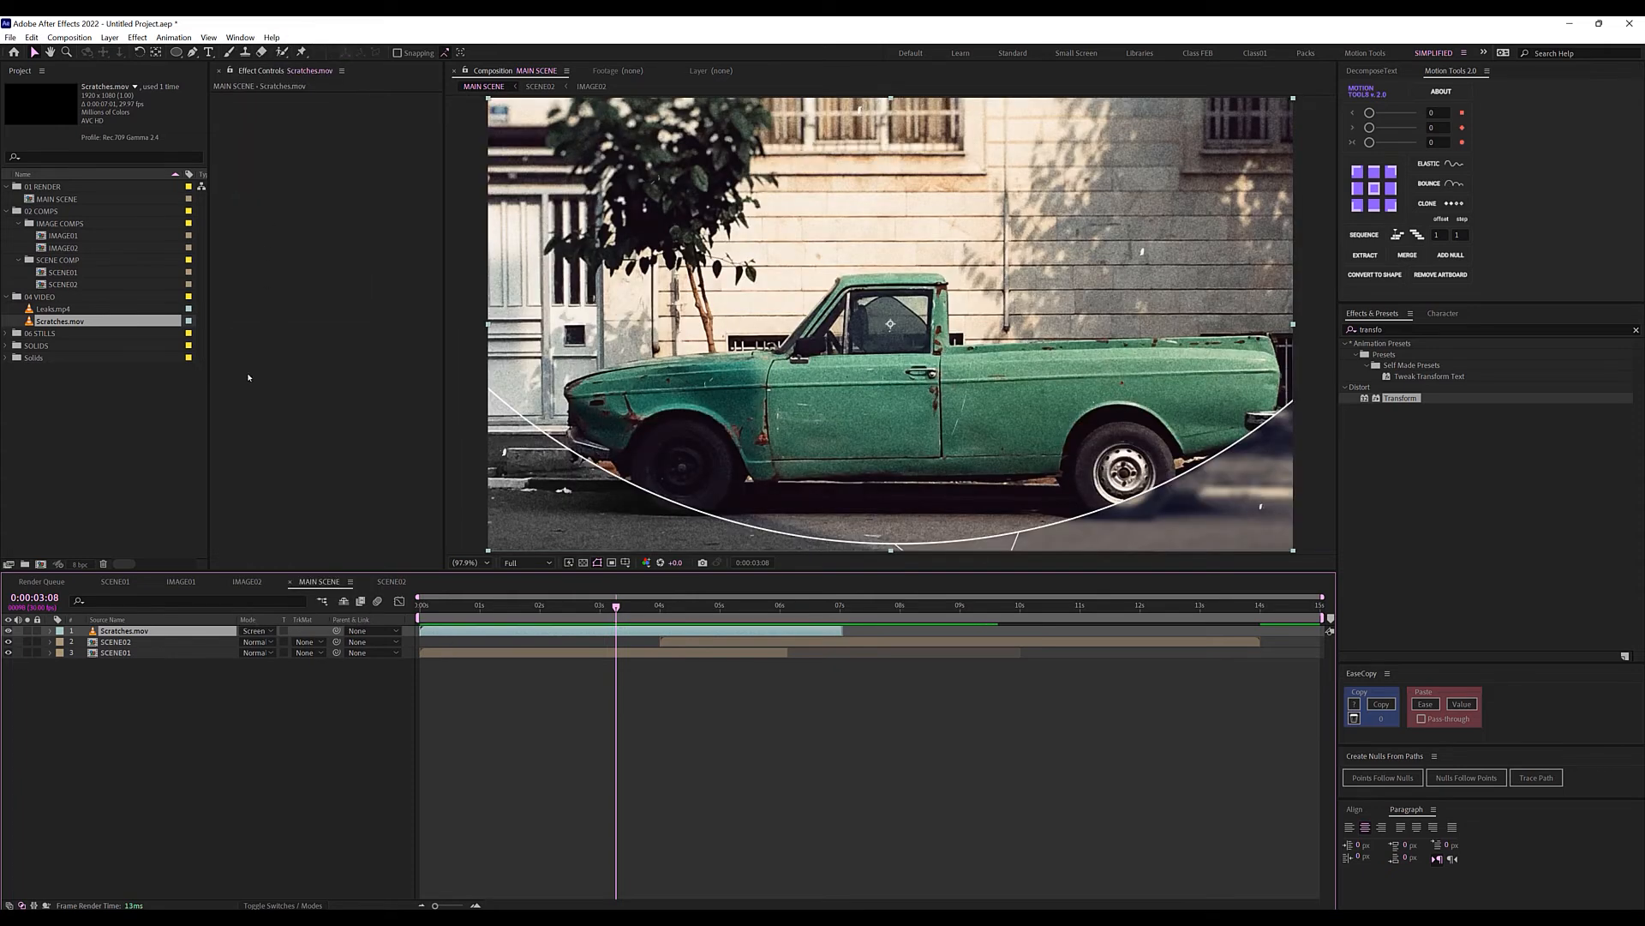
pyautogui.moveTo(53, 309); pyautogui.dragTo(167, 632)
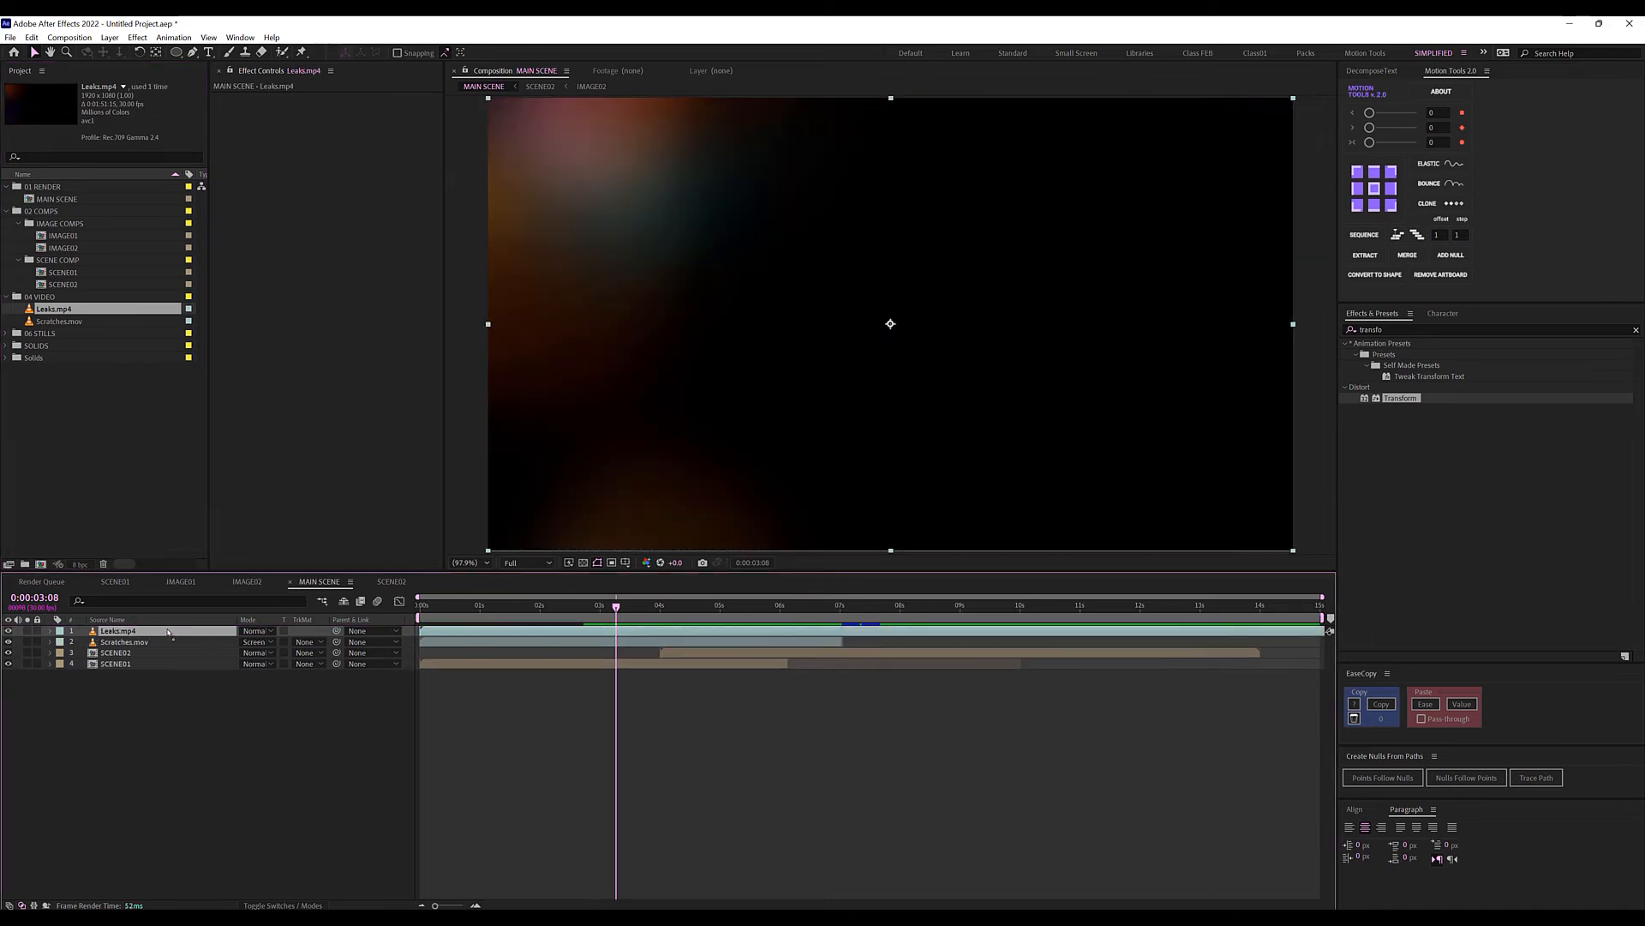
# Set Leaks.mp4 to Screen blending and preview the light leak over the truck.
pyautogui.moveTo(616, 606)
pyautogui.mouseDown()
pyautogui.moveTo(457, 607)
pyautogui.moveTo(1148, 626)
pyautogui.moveTo(556, 629)
pyautogui.moveTo(596, 602)
pyautogui.mouseUp()
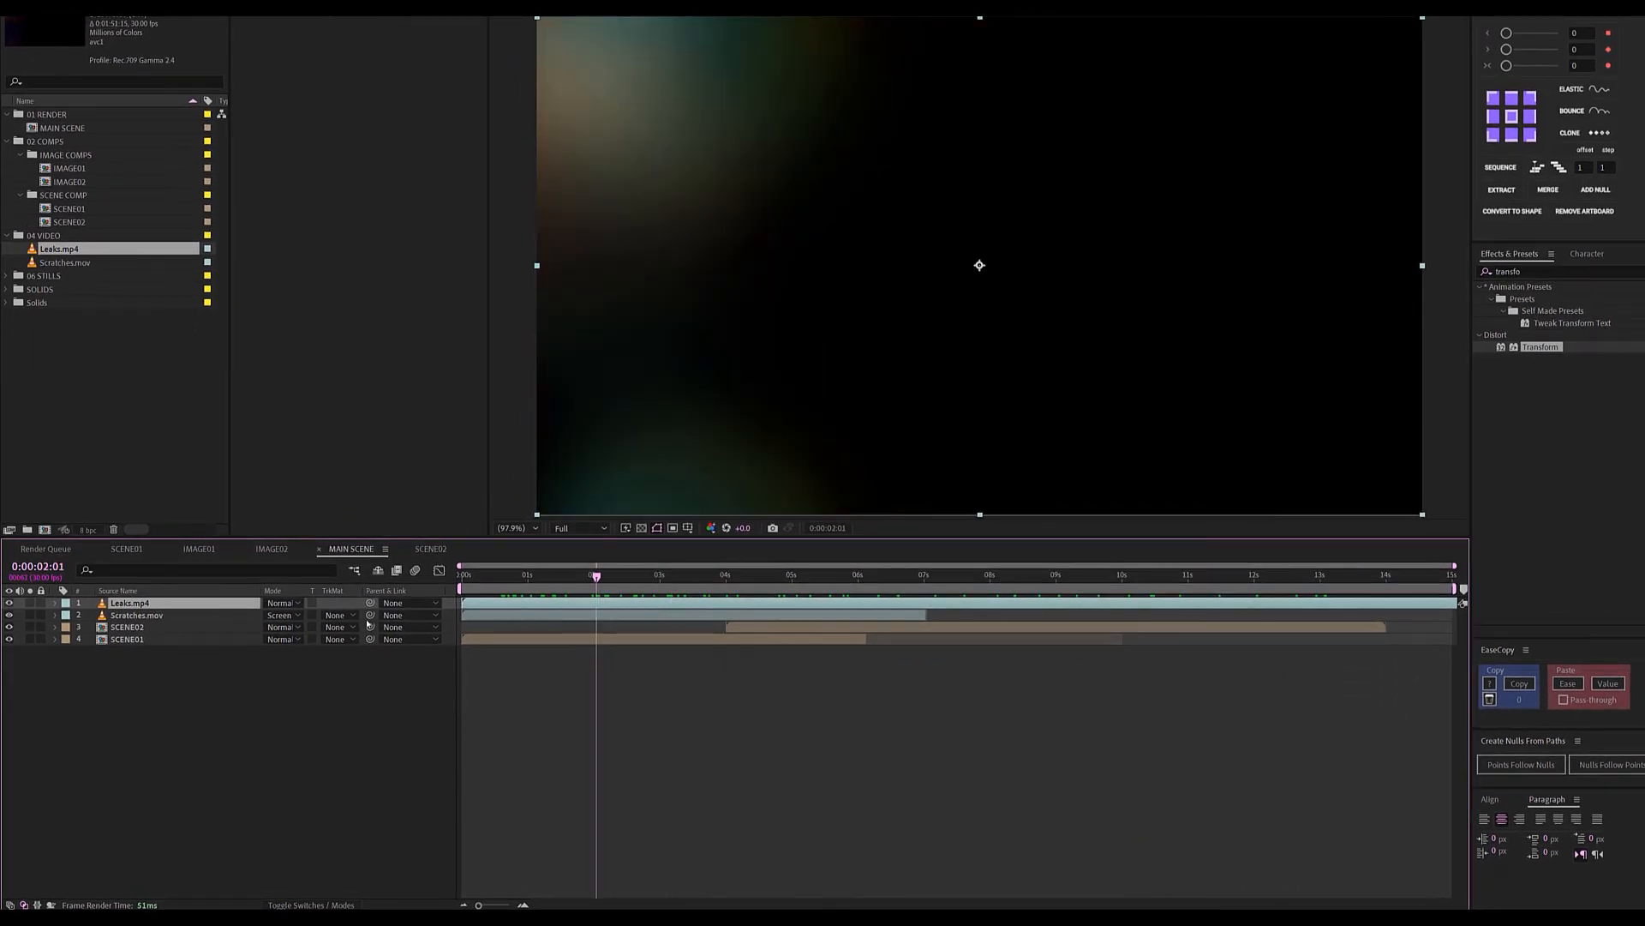
pyautogui.click(292, 604)
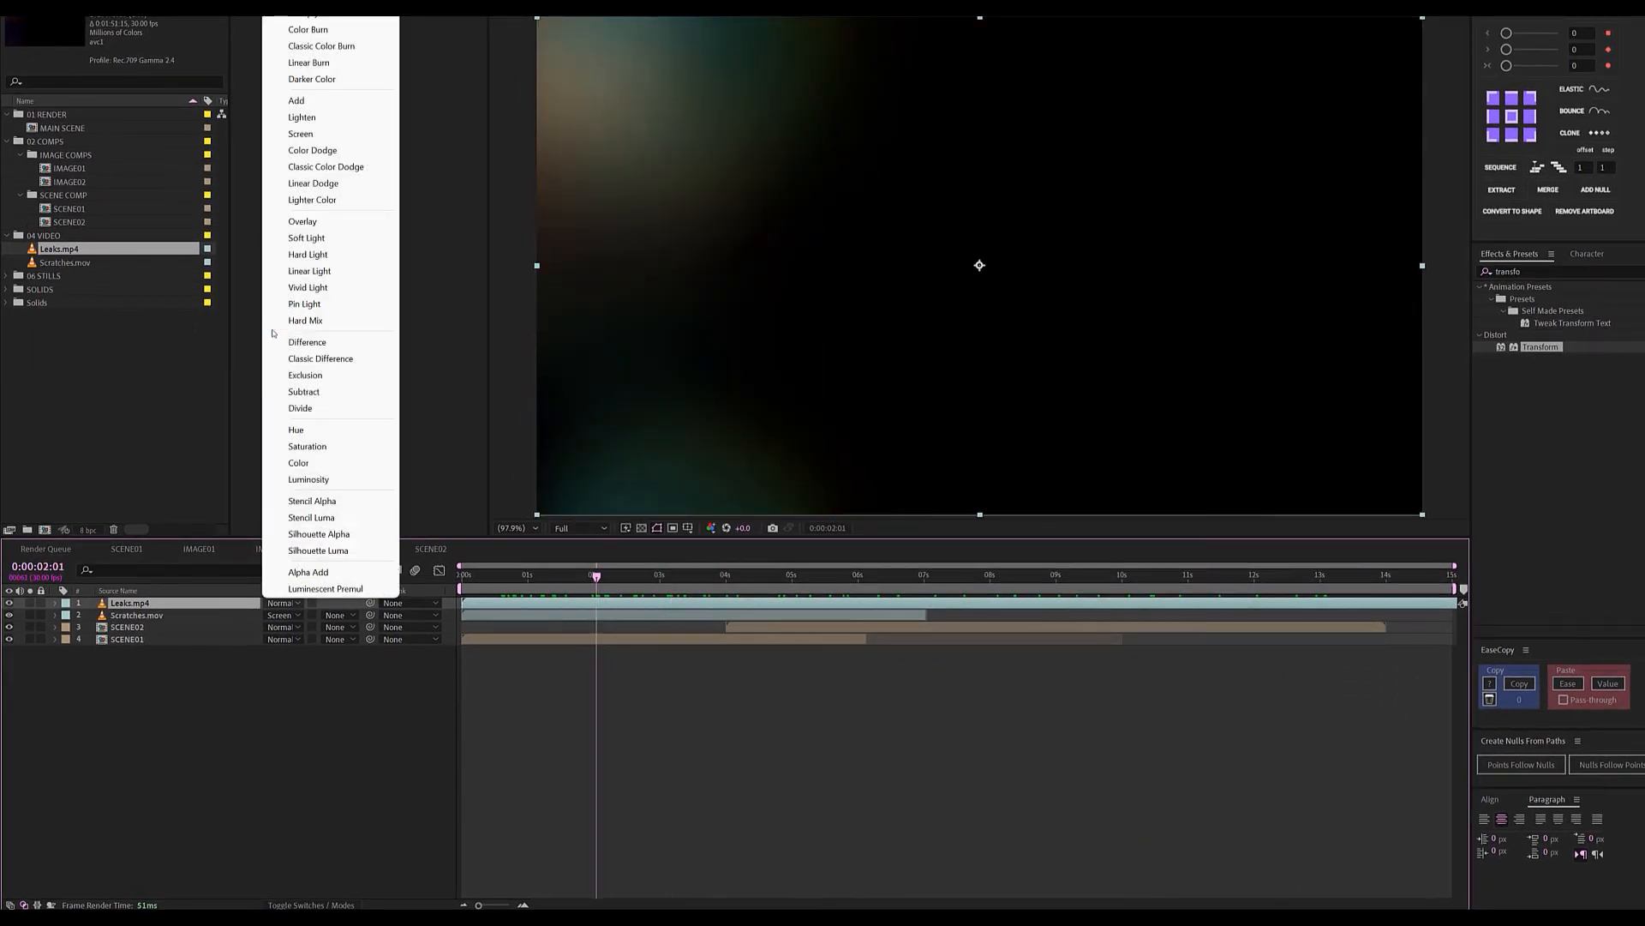
pyautogui.click(300, 134)
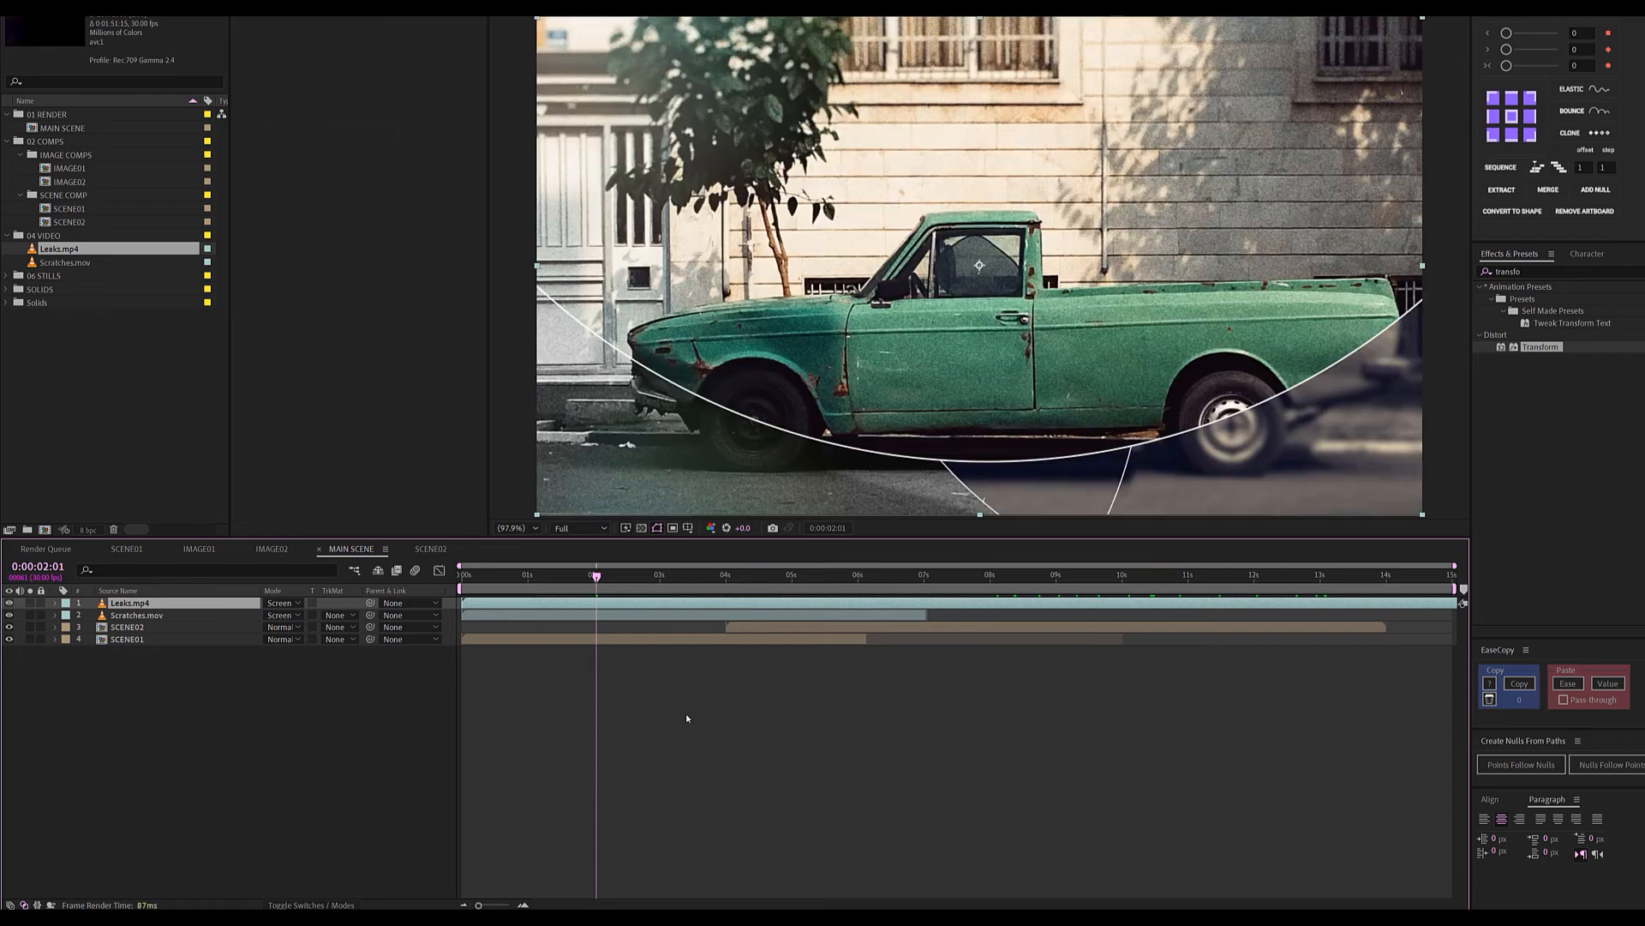
pyautogui.click(528, 576)
pyautogui.moveTo(543, 582); pyautogui.dragTo(689, 595)
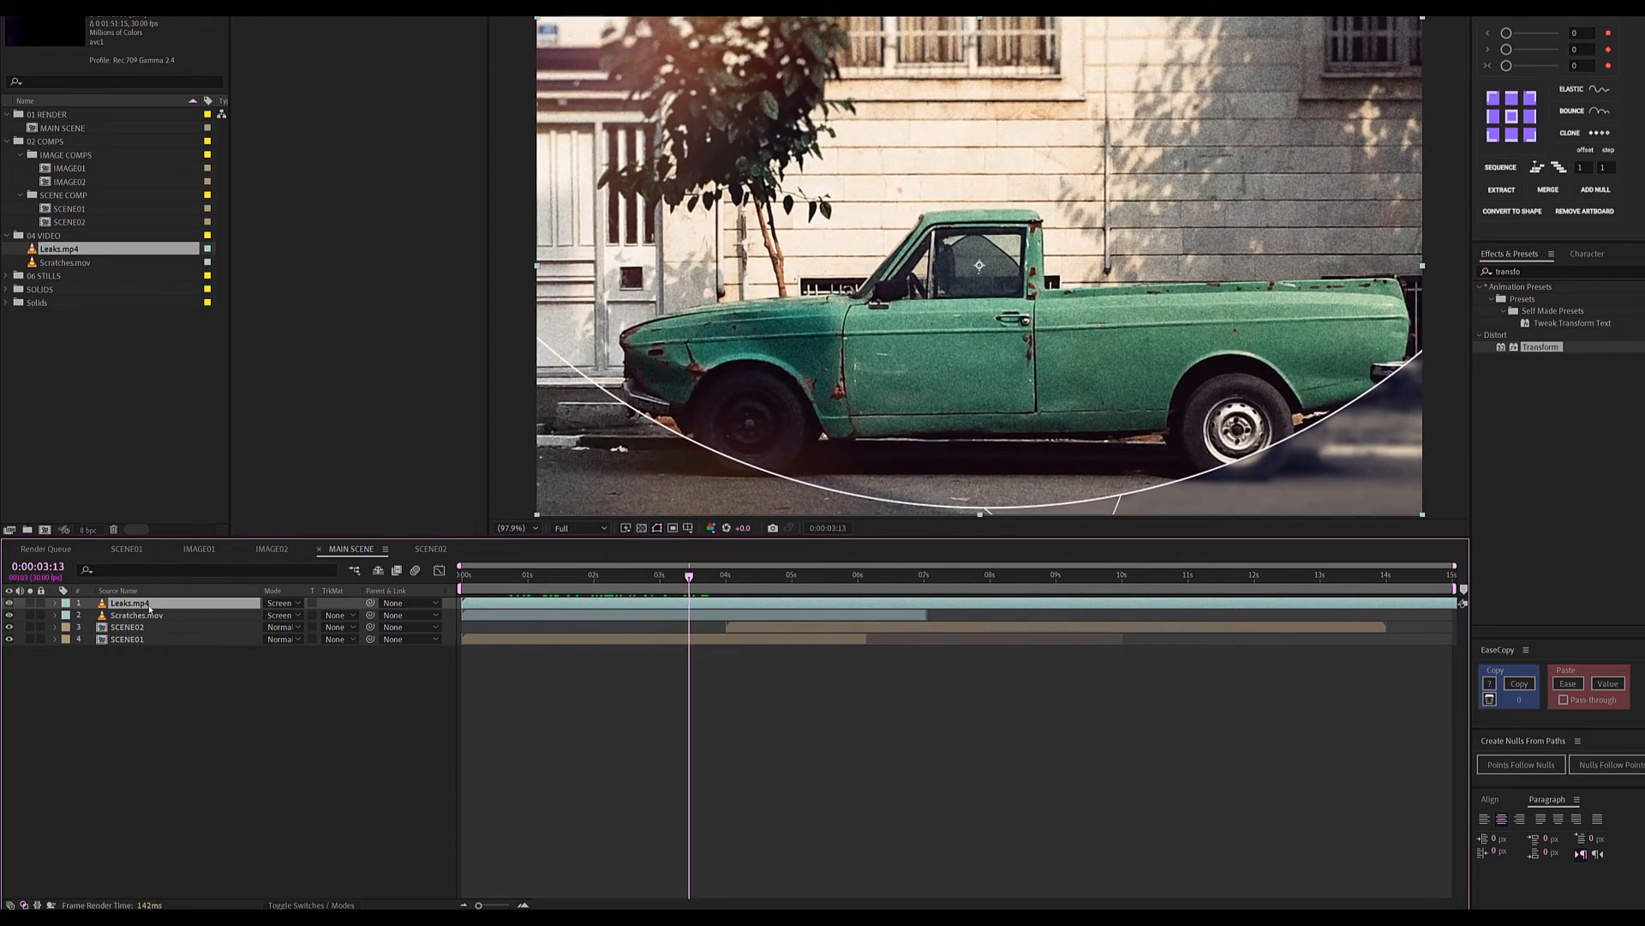
# Duplicate Leaks.mp4, flip the top copy horizontally, and review the mirrored leaks.
pyautogui.hotkey('ctrl', 'd')
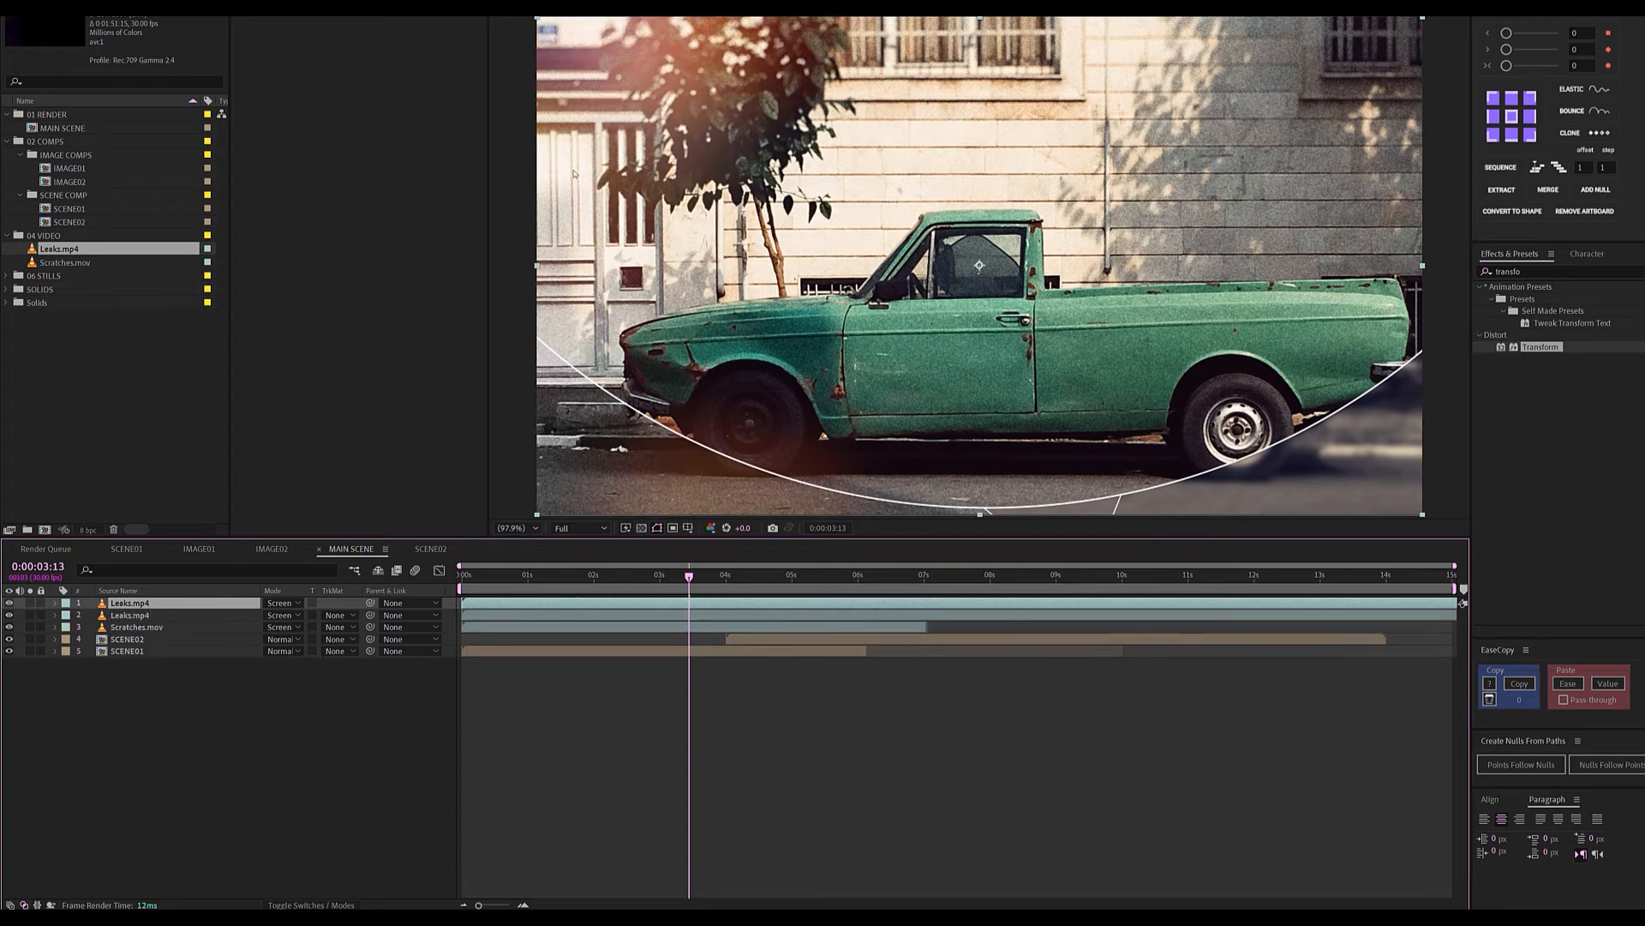
pyautogui.press('s')
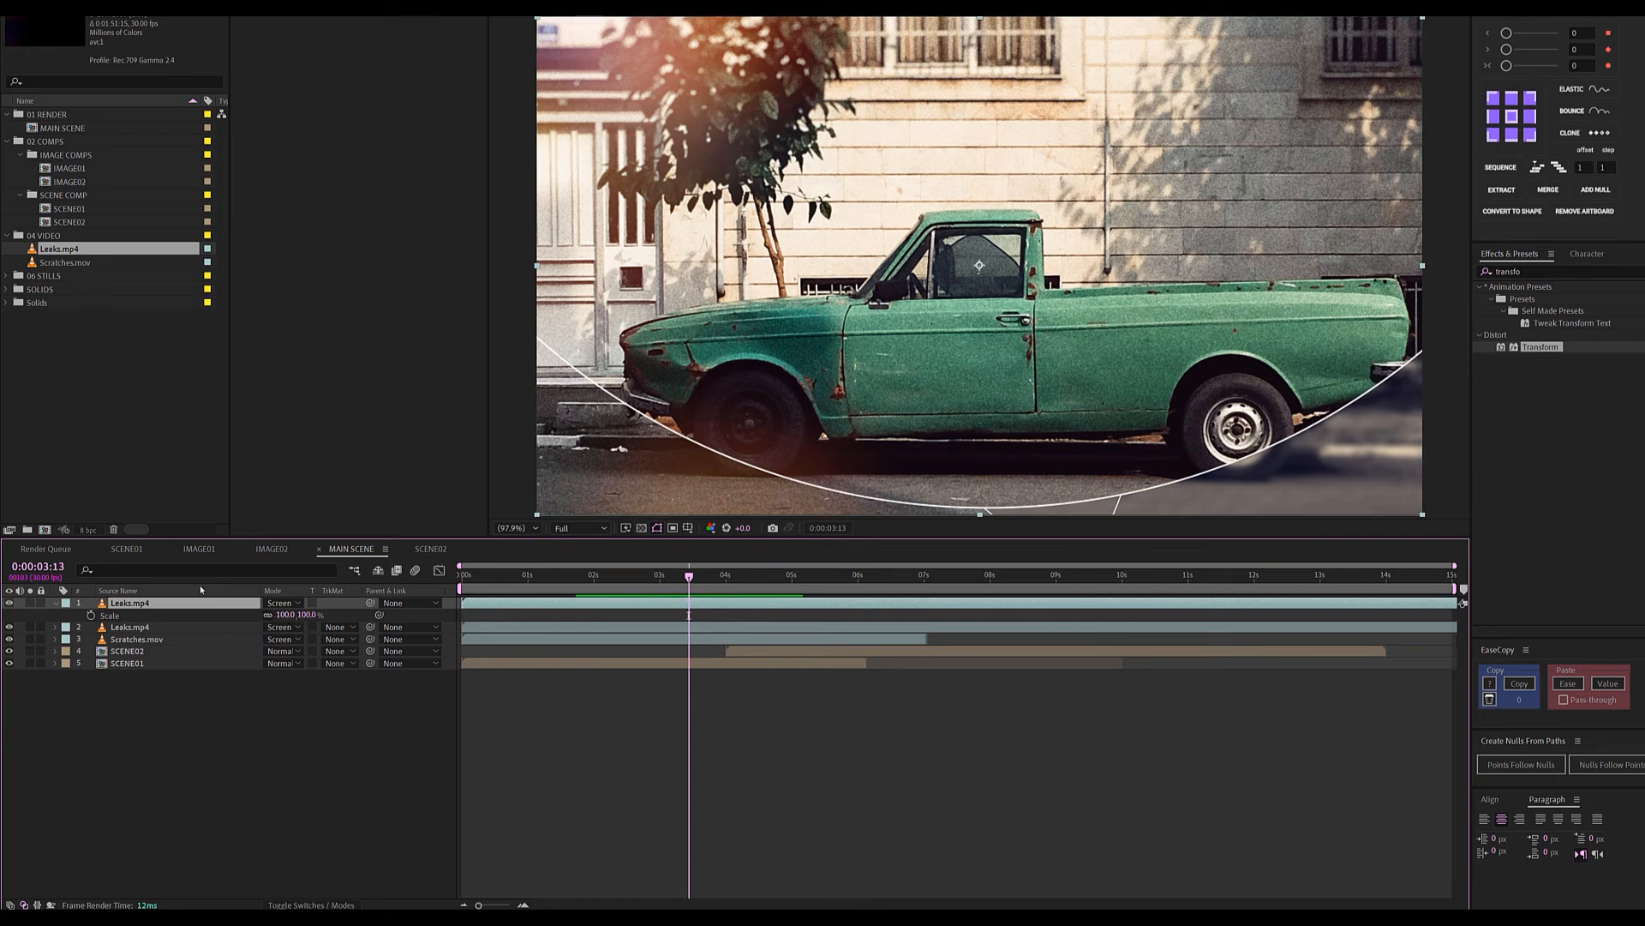
pyautogui.rightClick(133, 607)
pyautogui.moveTo(239, 247)
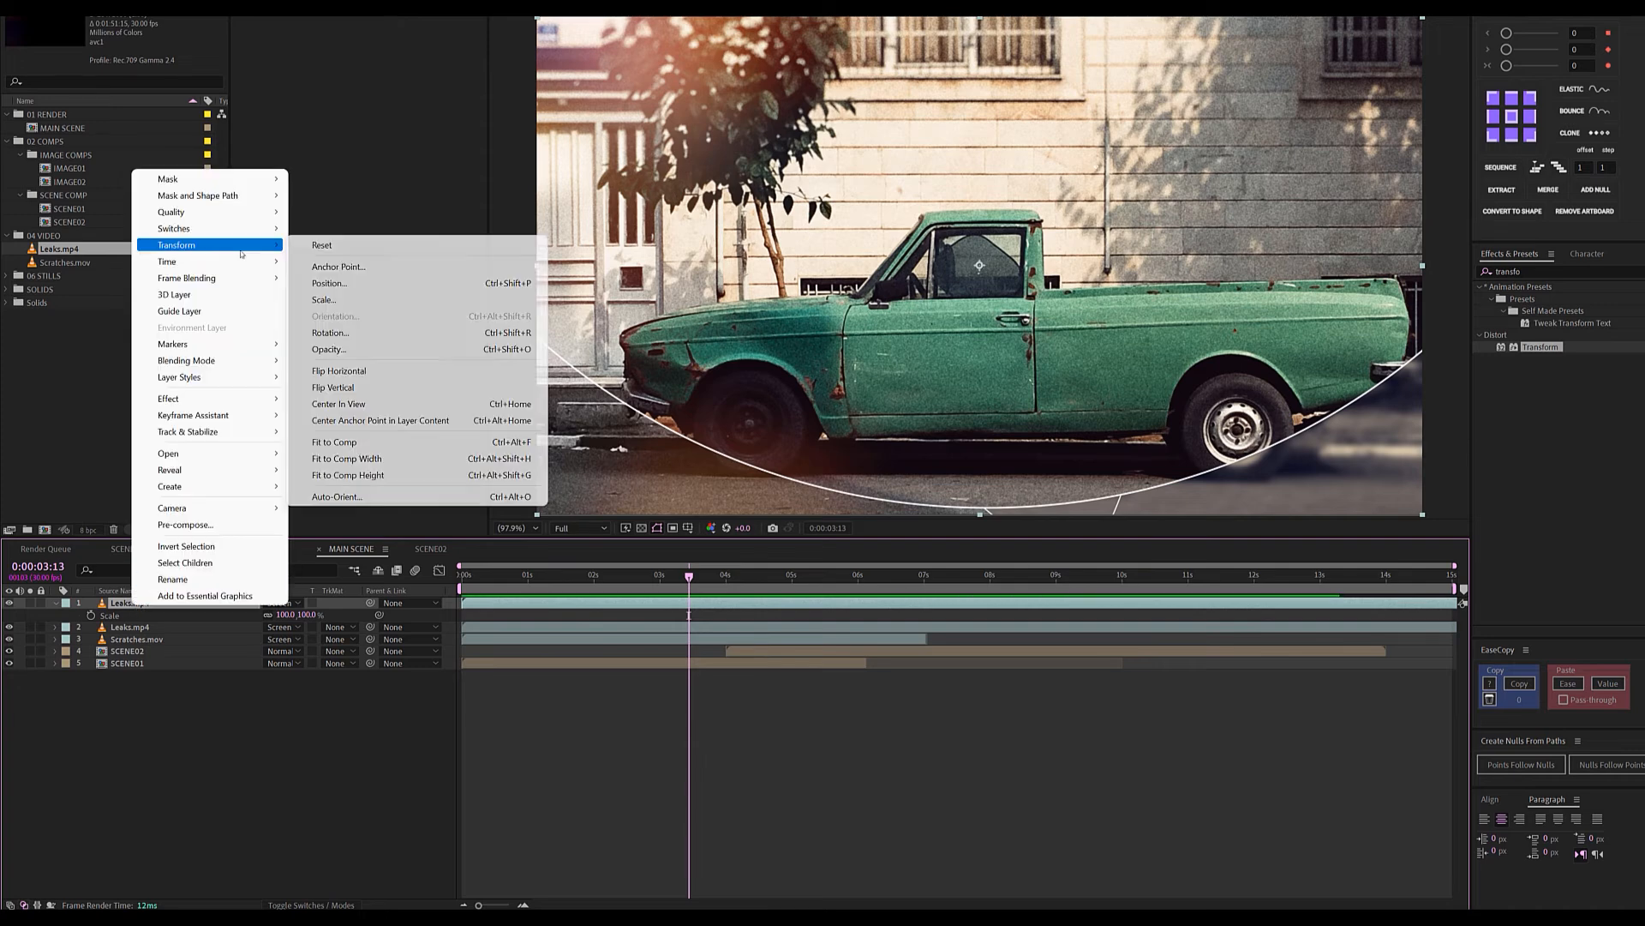
pyautogui.click(346, 372)
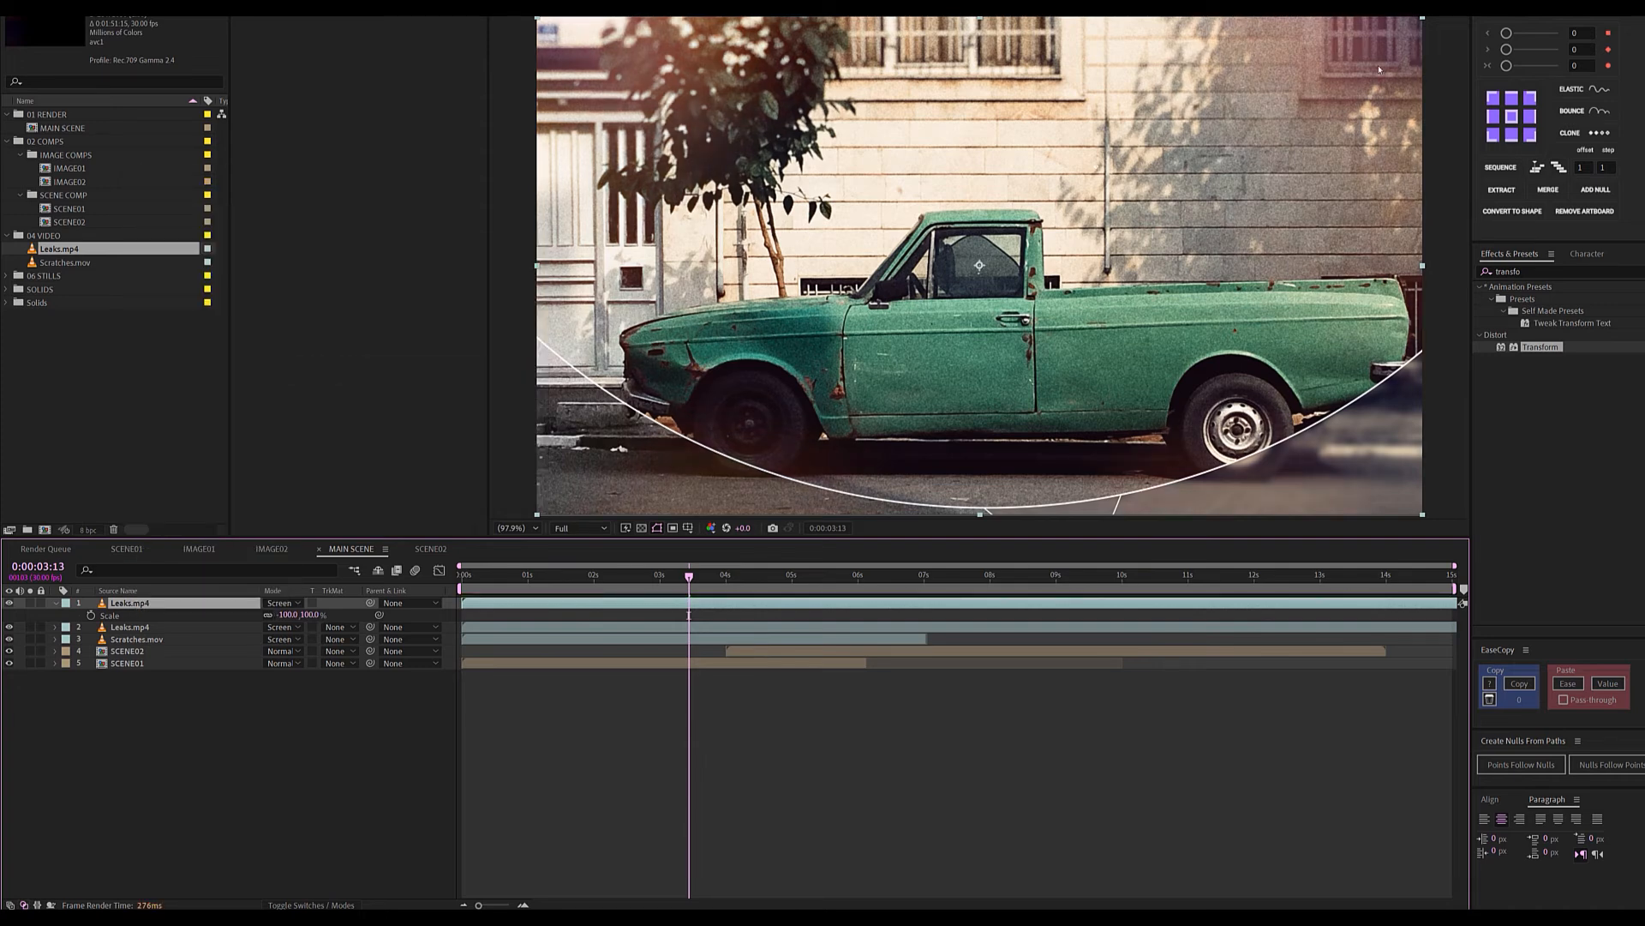
pyautogui.moveTo(482, 577); pyautogui.dragTo(651, 593)
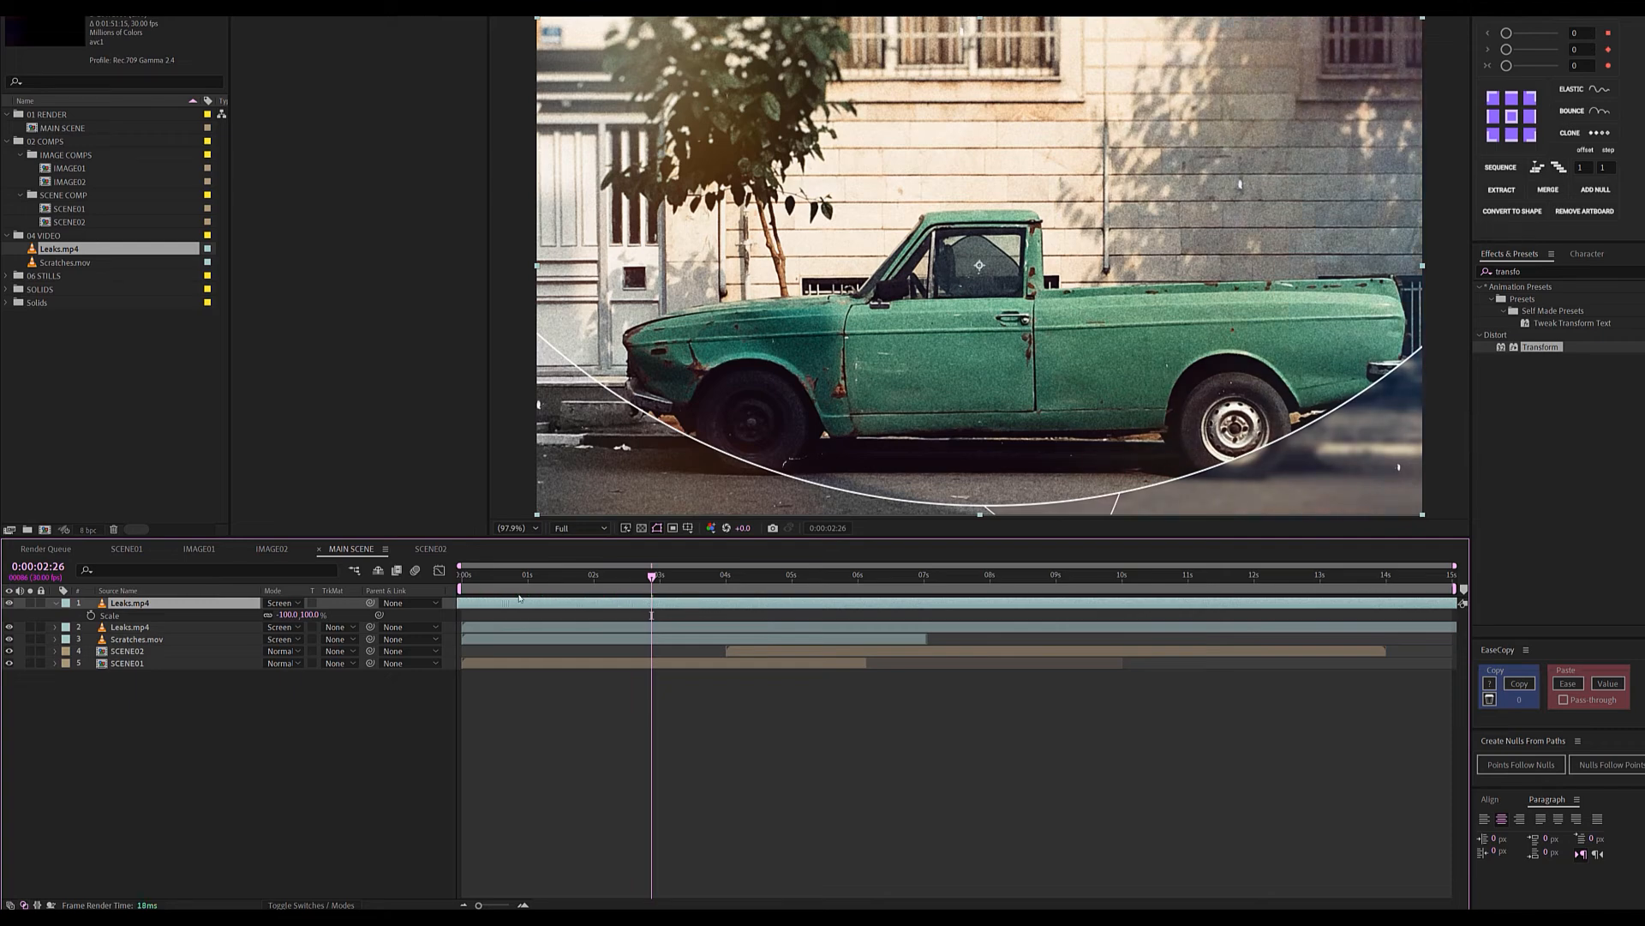
pyautogui.moveTo(570, 579); pyautogui.dragTo(529, 585)
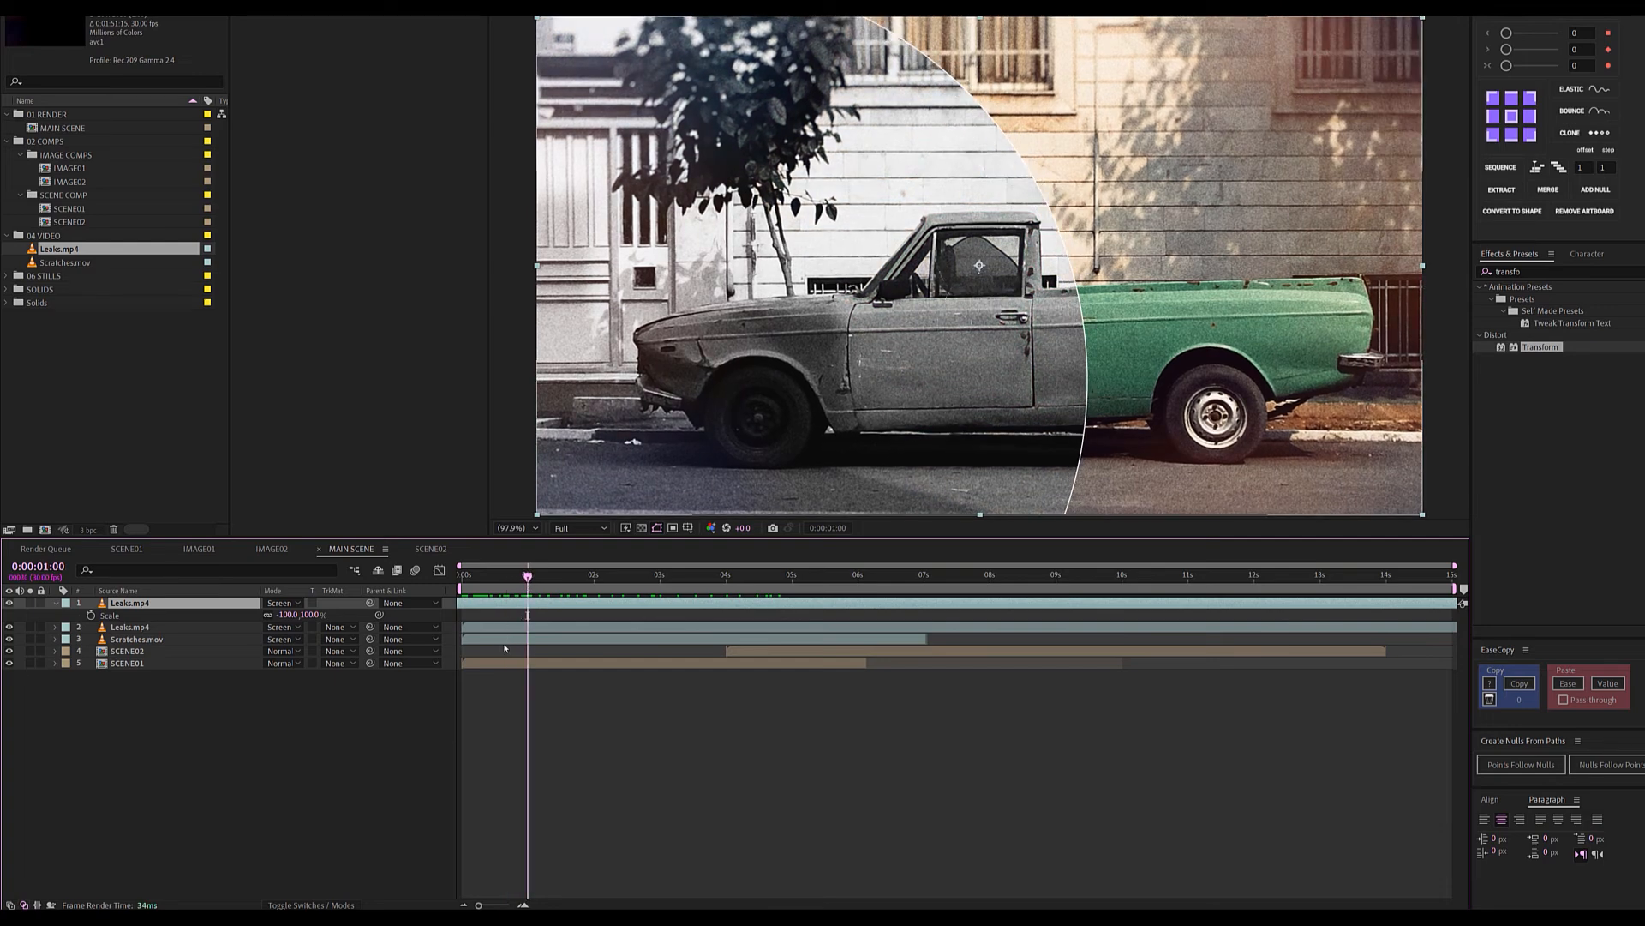
# Fade the two Leaks layers and Scratches in from 0% opacity over the first second.
pyautogui.keyDown('shift'); pyautogui.click(506, 642); pyautogui.keyUp('shift')
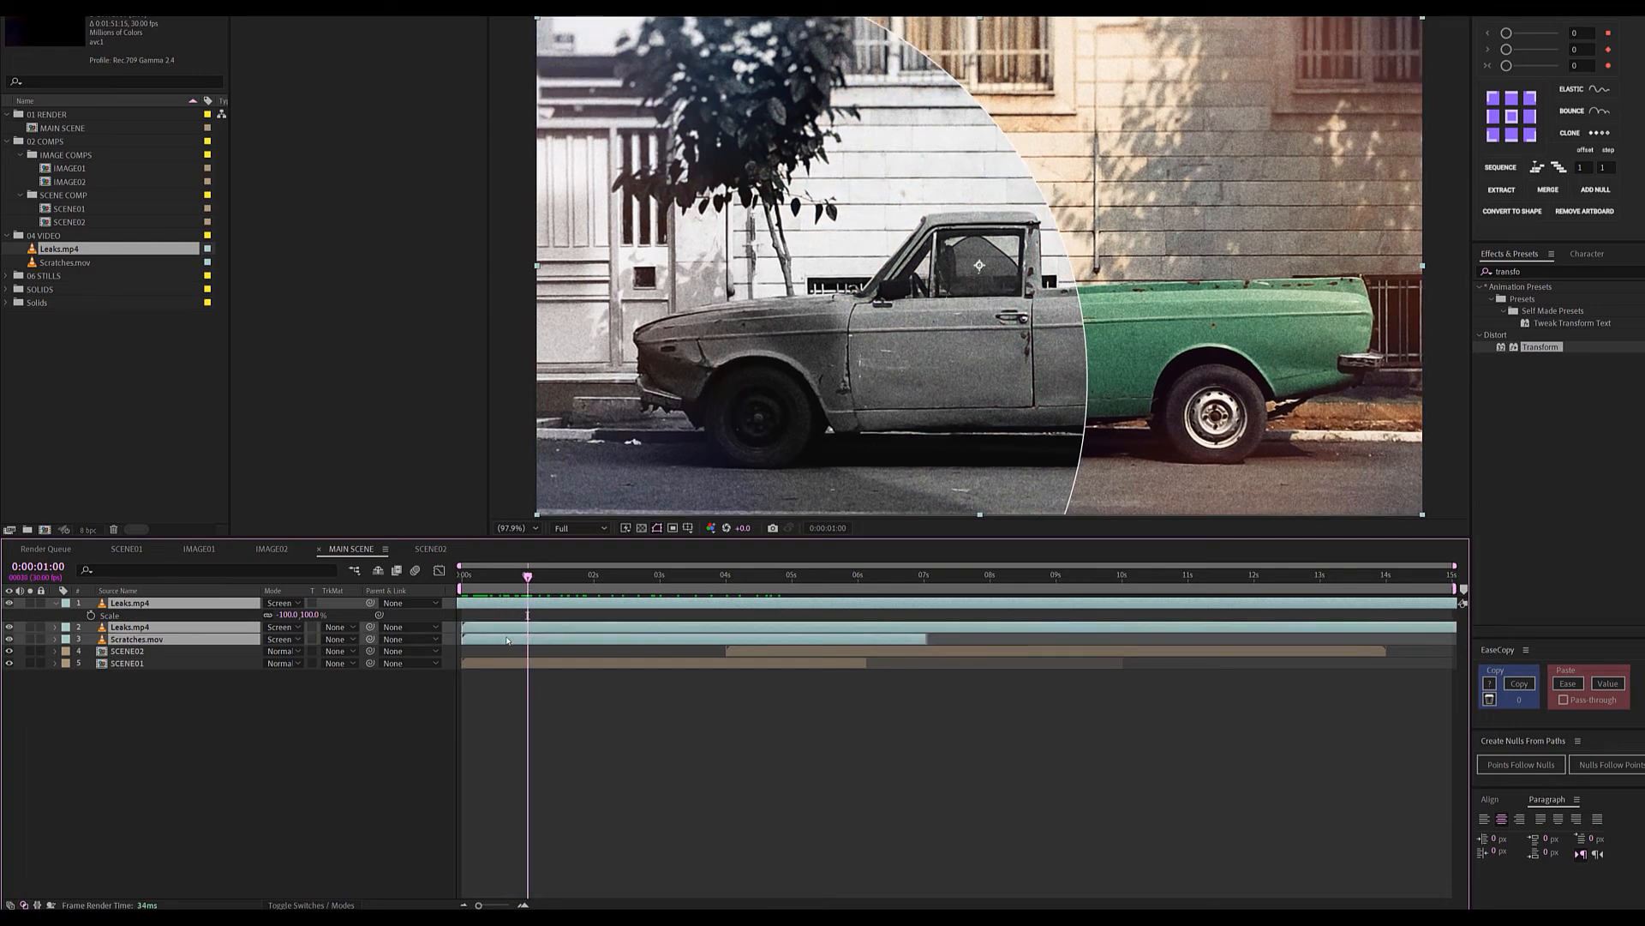
pyautogui.press('t')
pyautogui.hotkey('alt', 'shift', 't')
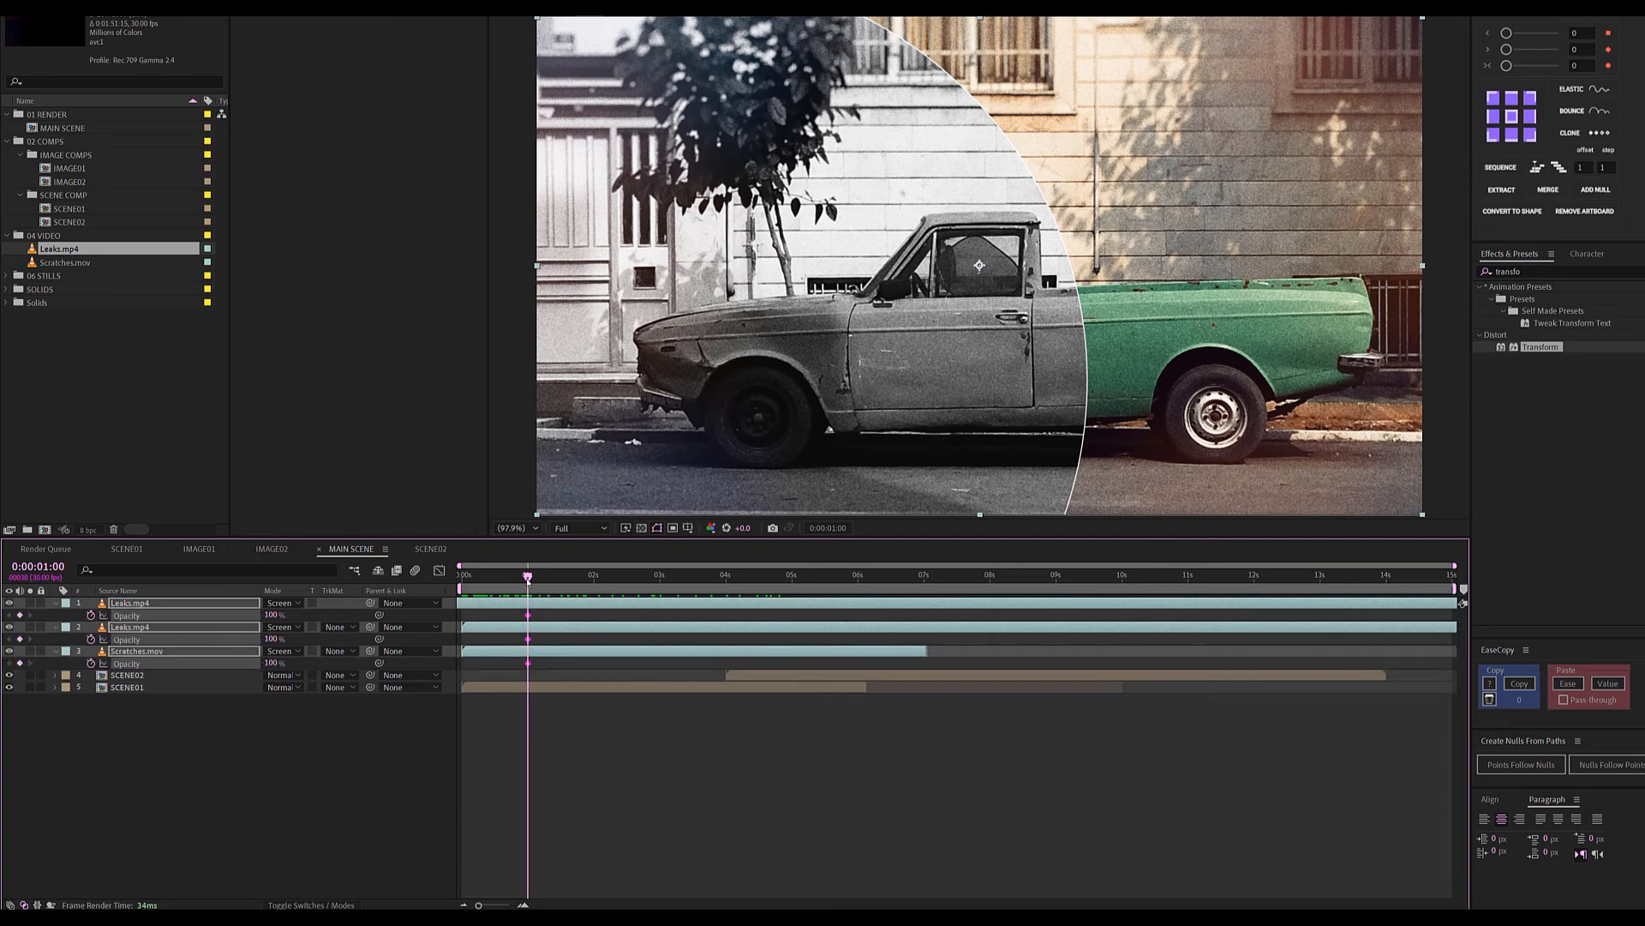
pyautogui.moveTo(529, 584); pyautogui.dragTo(459, 586)
pyautogui.moveTo(270, 664); pyautogui.dragTo(116, 665)
pyautogui.click(545, 797)
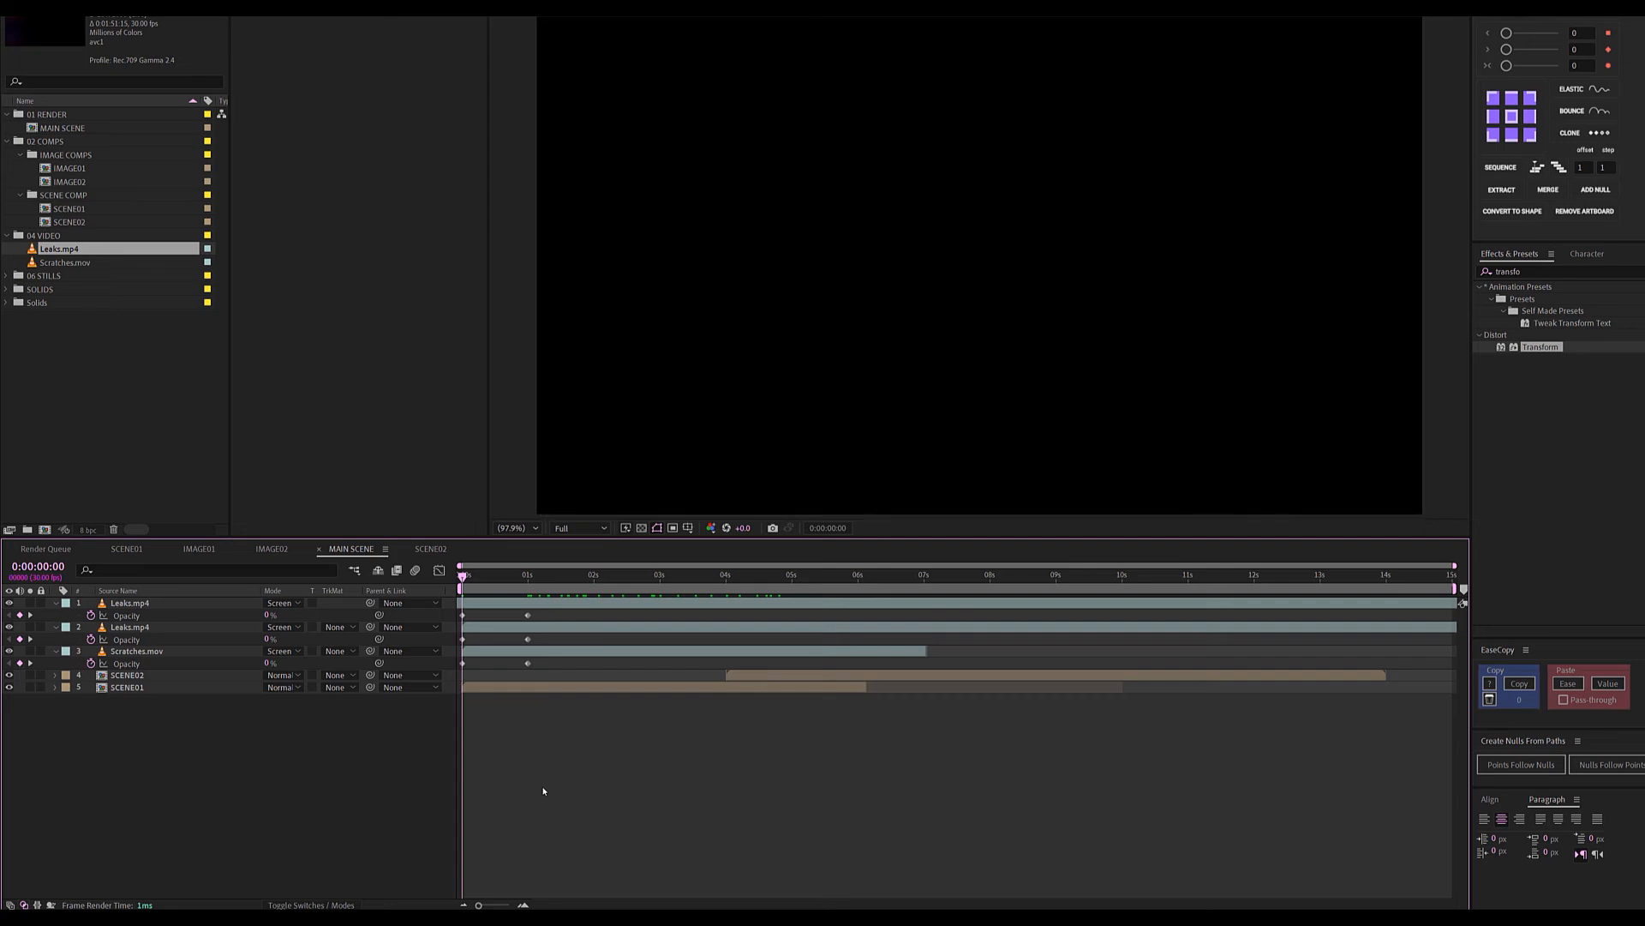
pyautogui.press('space')
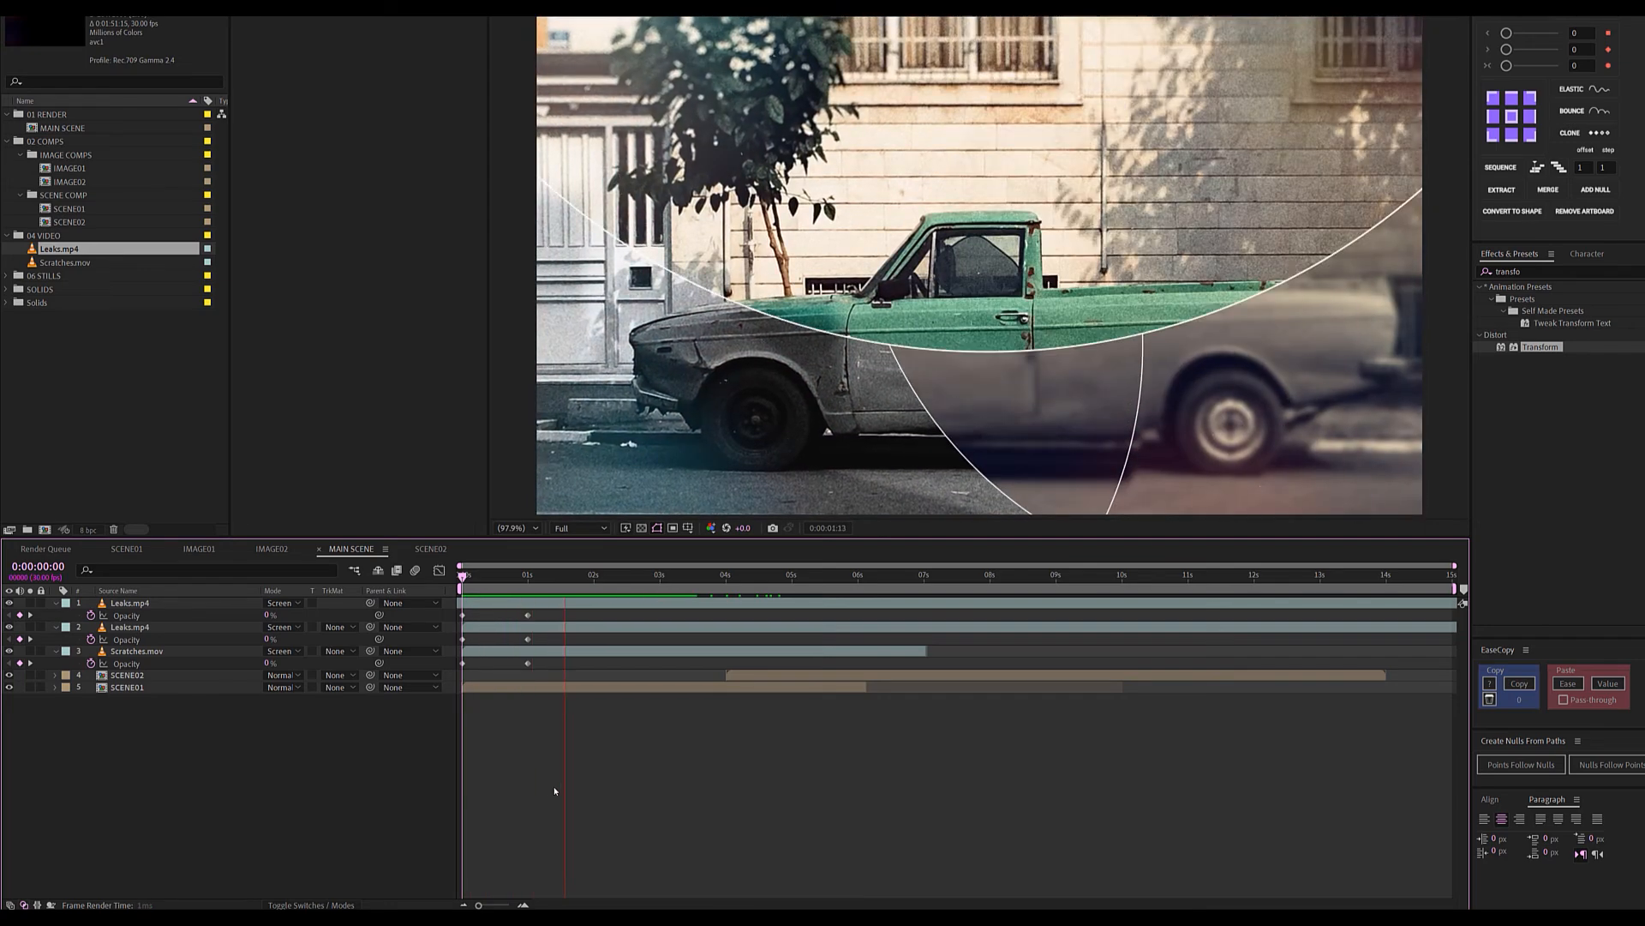
# Duplicate Scratches.mov and slide the copy to start around 6 s over the portrait.
pyautogui.moveTo(727, 577); pyautogui.dragTo(960, 600)
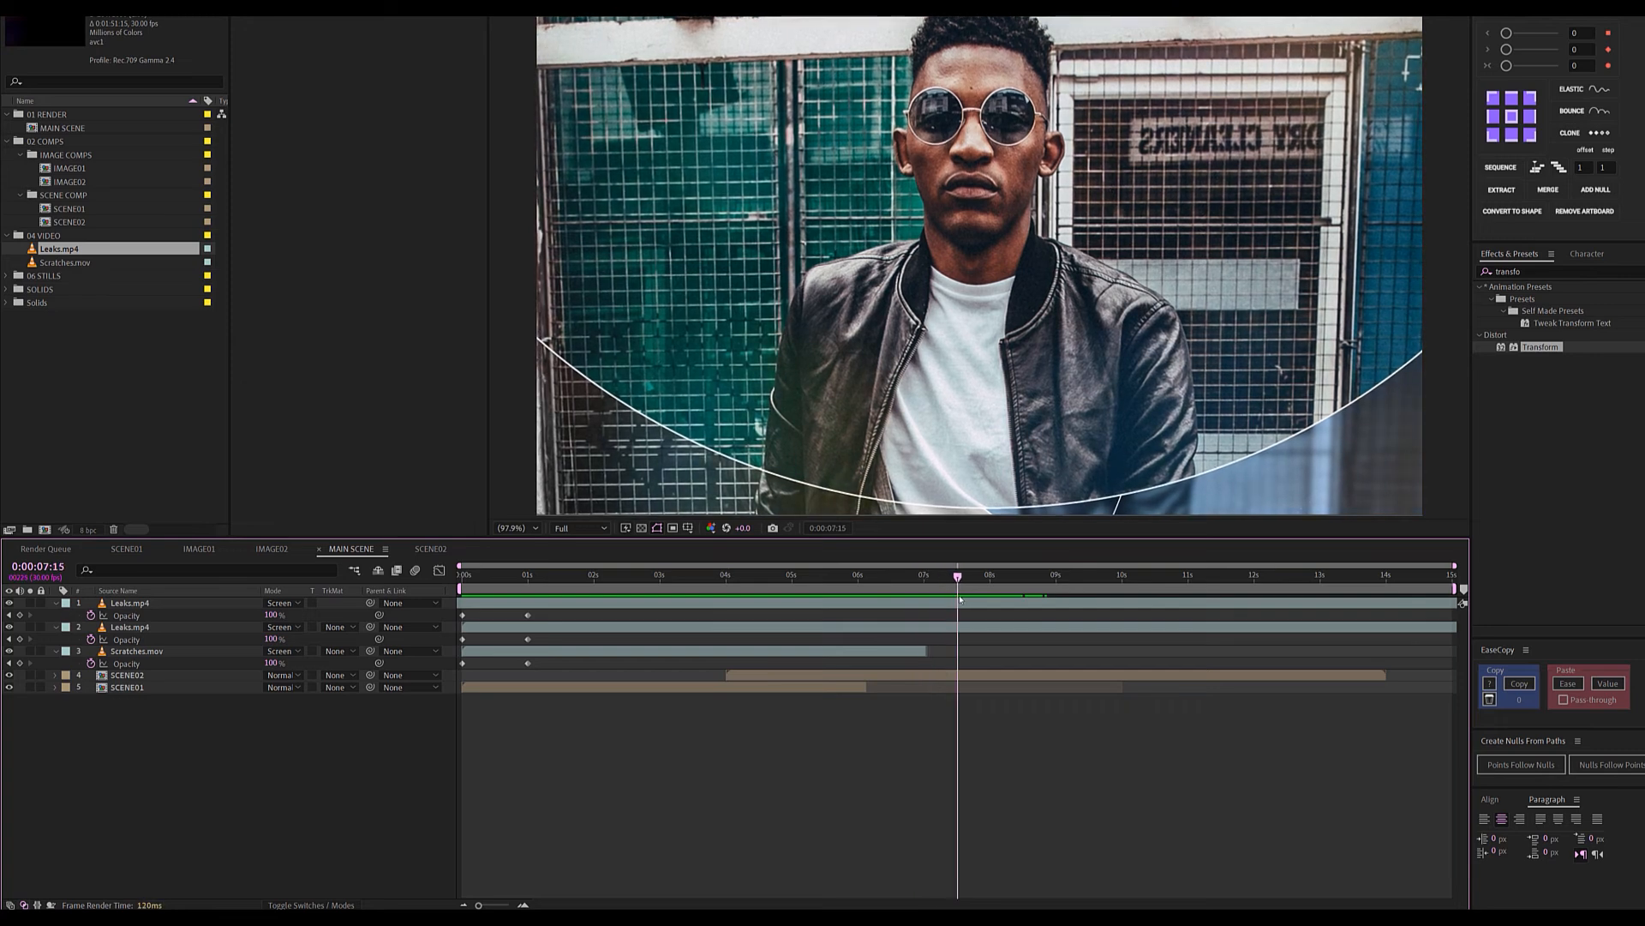
pyautogui.click(868, 654)
pyautogui.hotkey('ctrl', 'd')
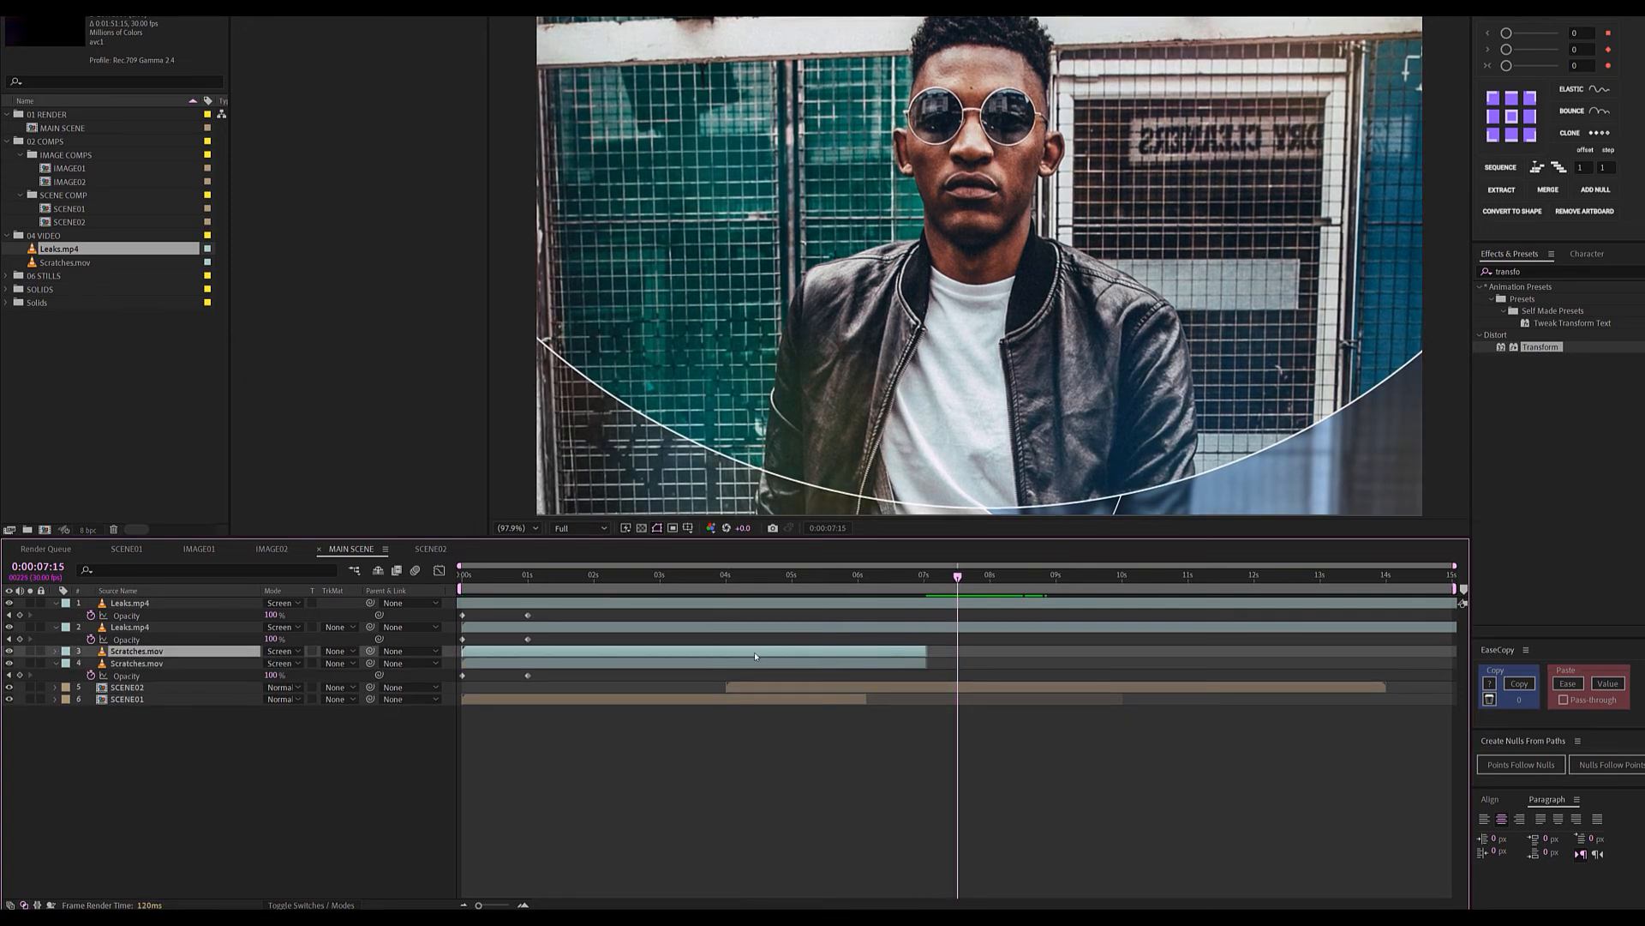
pyautogui.moveTo(868, 655); pyautogui.dragTo(1103, 657)
pyautogui.press('u')
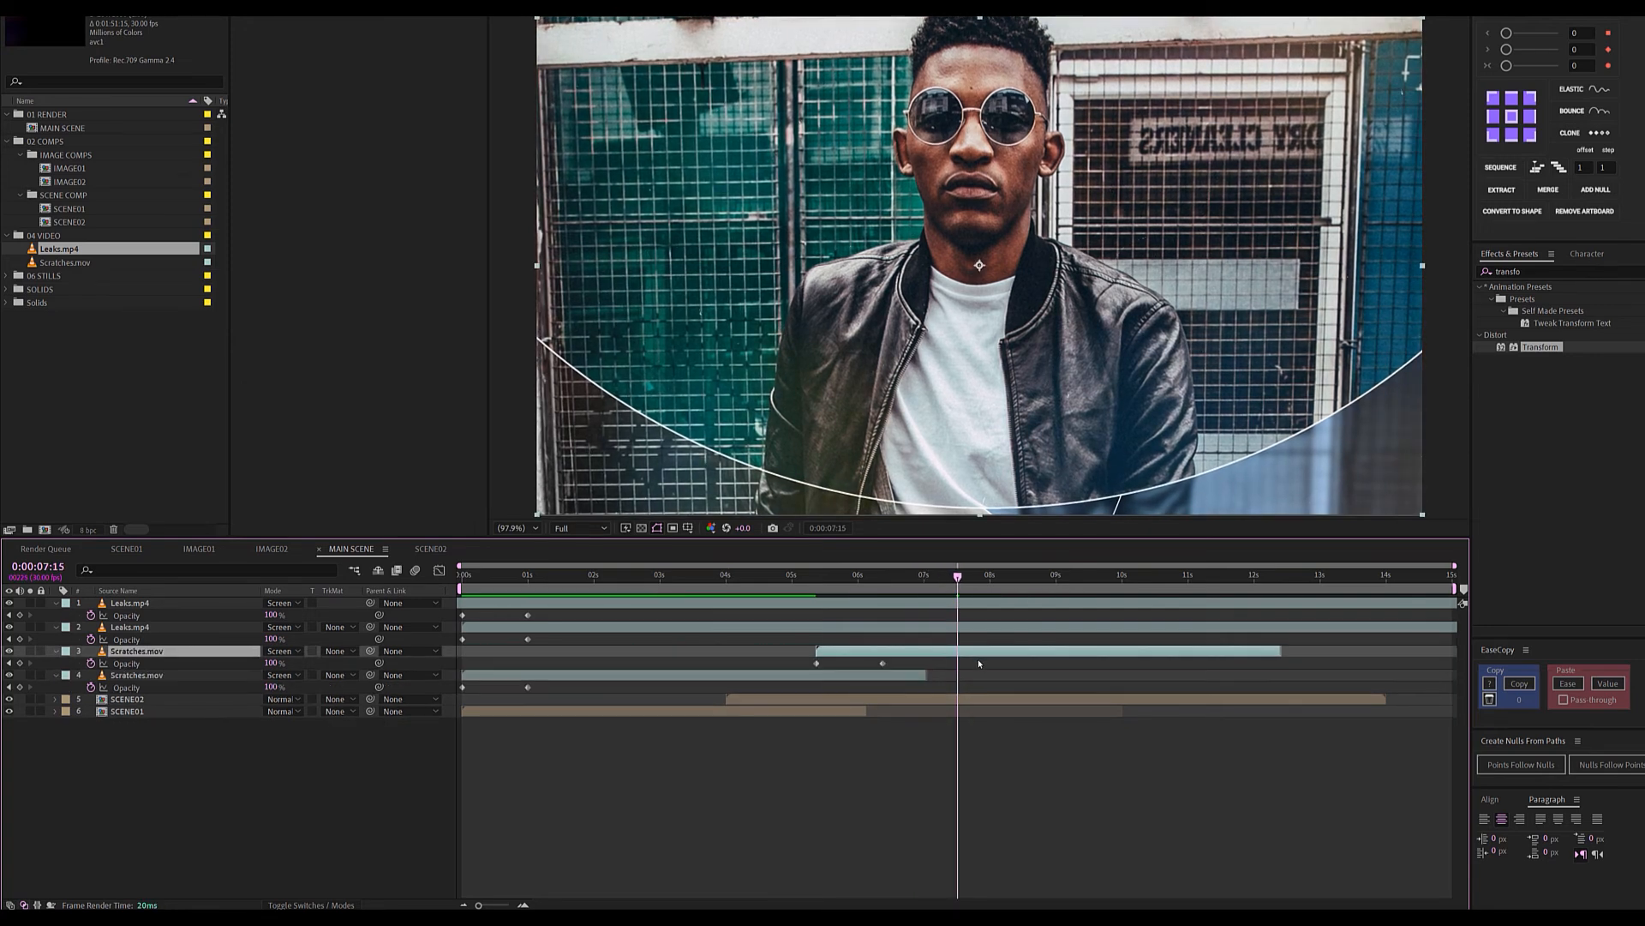
pyautogui.moveTo(888, 655); pyautogui.dragTo(932, 655)
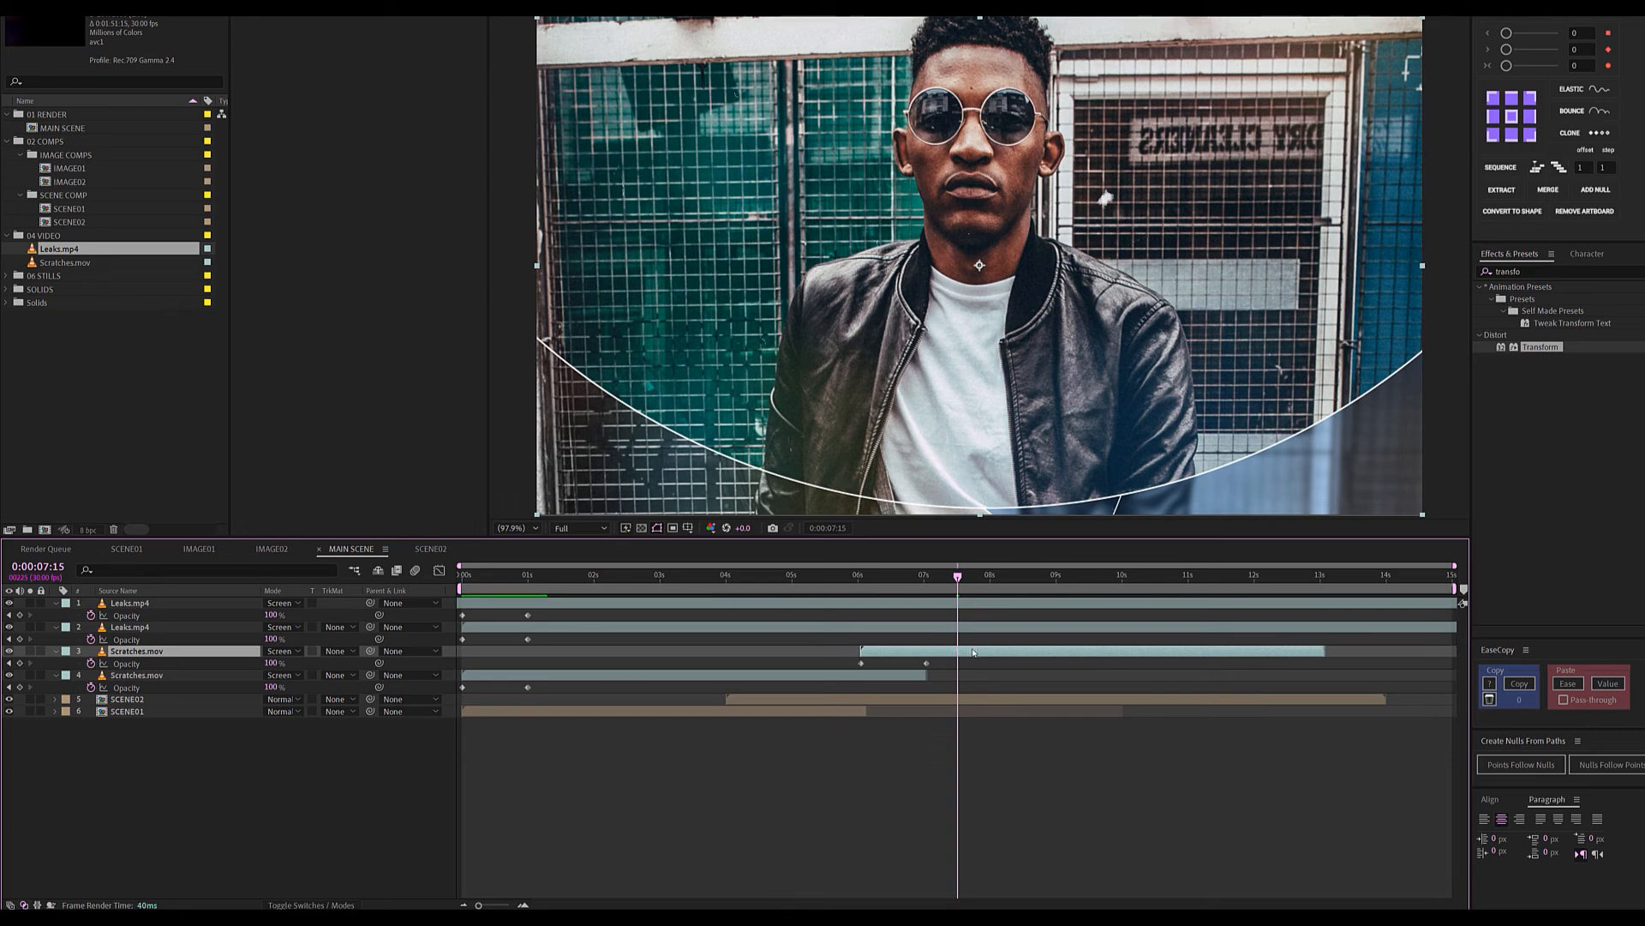
pyautogui.moveTo(871, 577); pyautogui.dragTo(1253, 577)
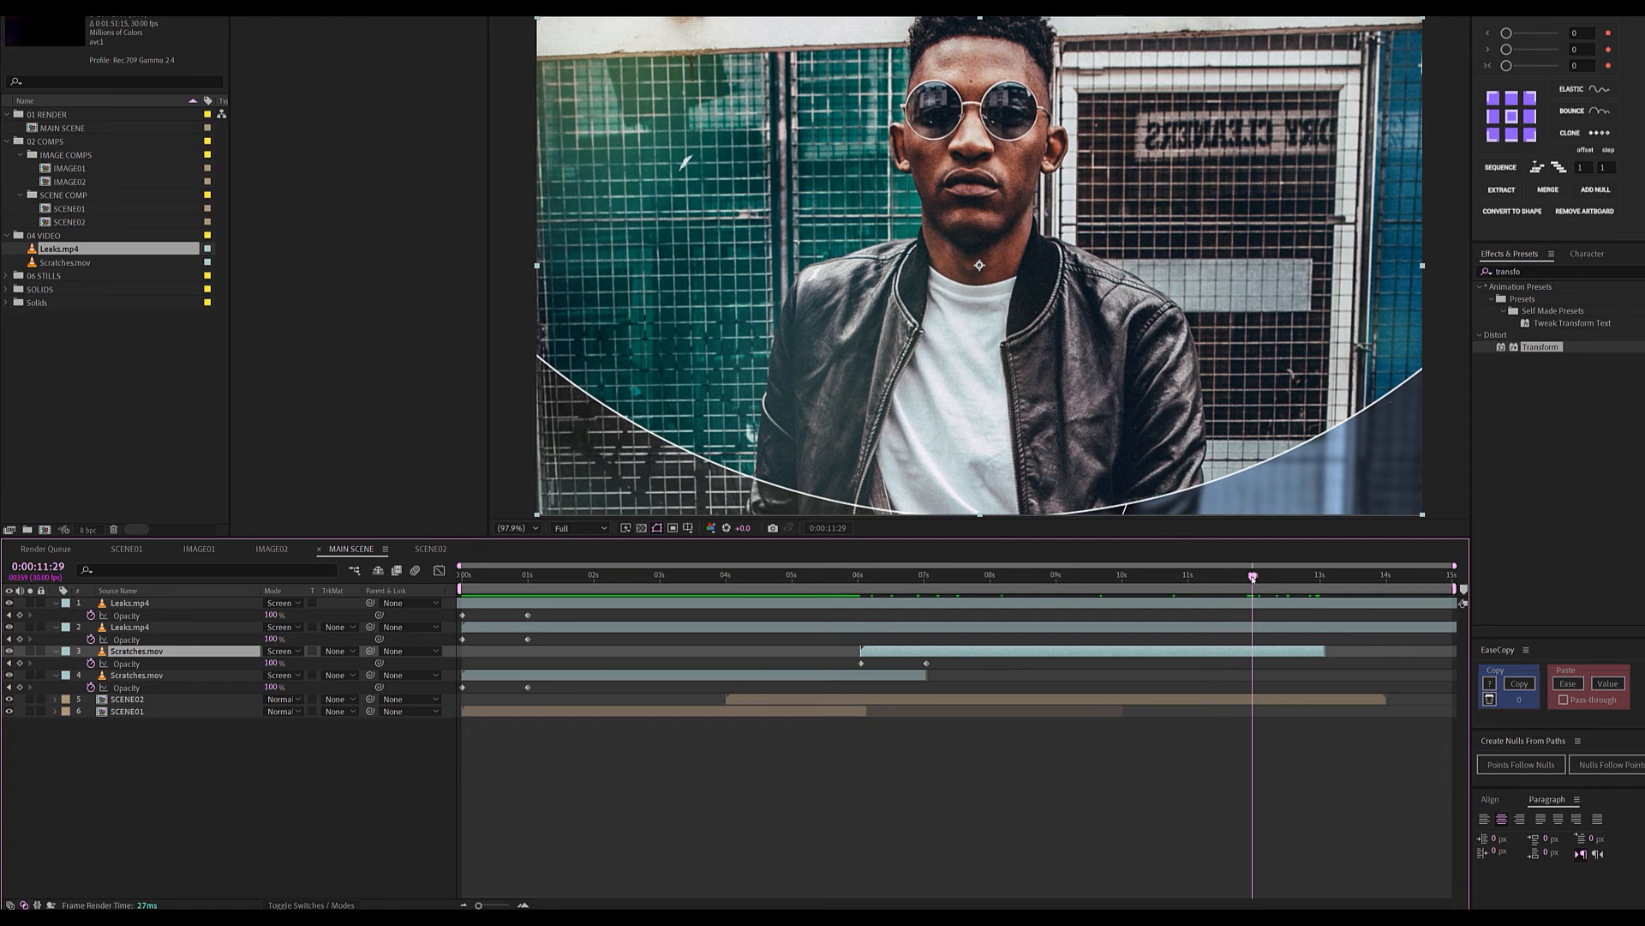
# End the work area at about 12 seconds and preview the transition from the start.
pyautogui.press('n')
pyautogui.press('Home')
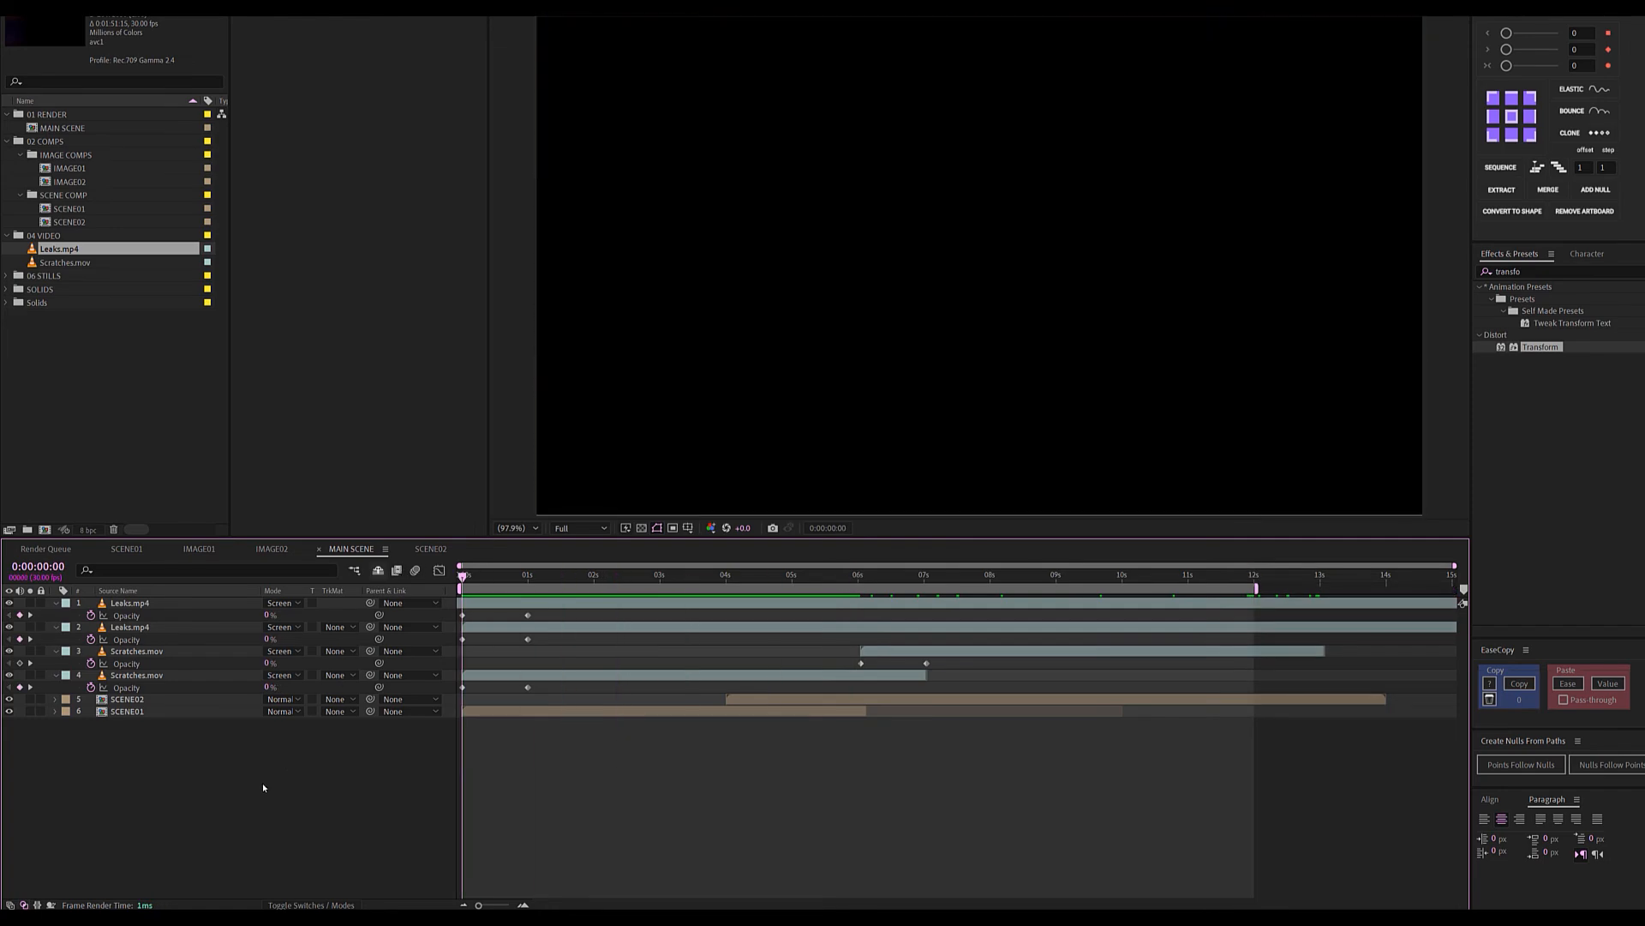
pyautogui.press('space')
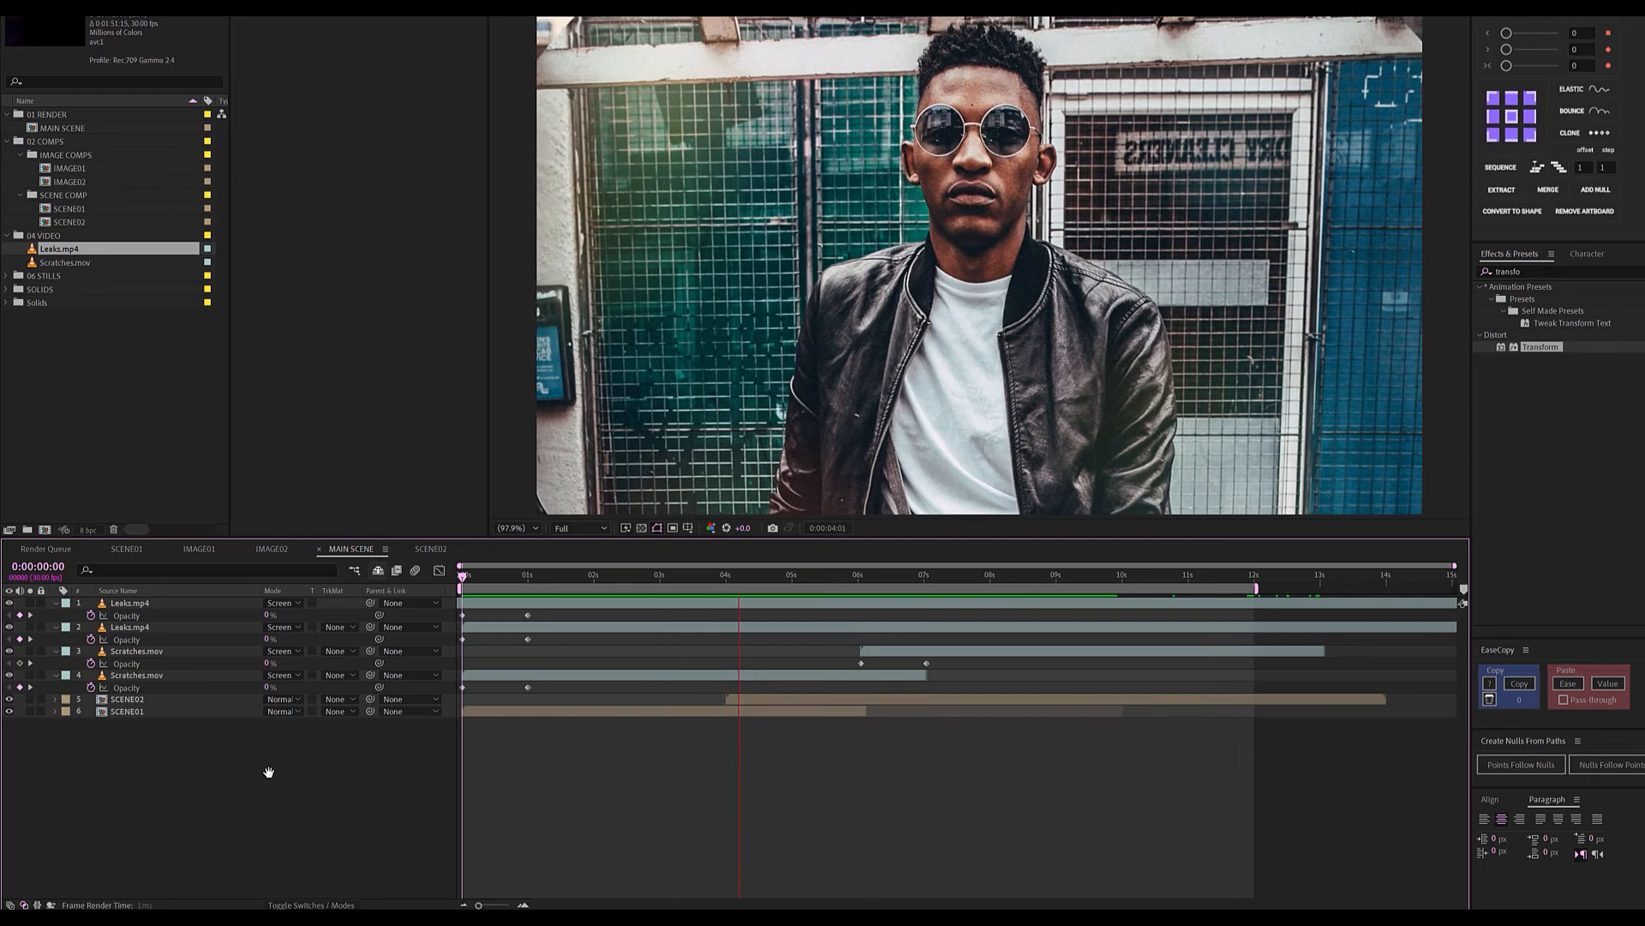
pyautogui.moveTo(644, 576); pyautogui.dragTo(676, 576)
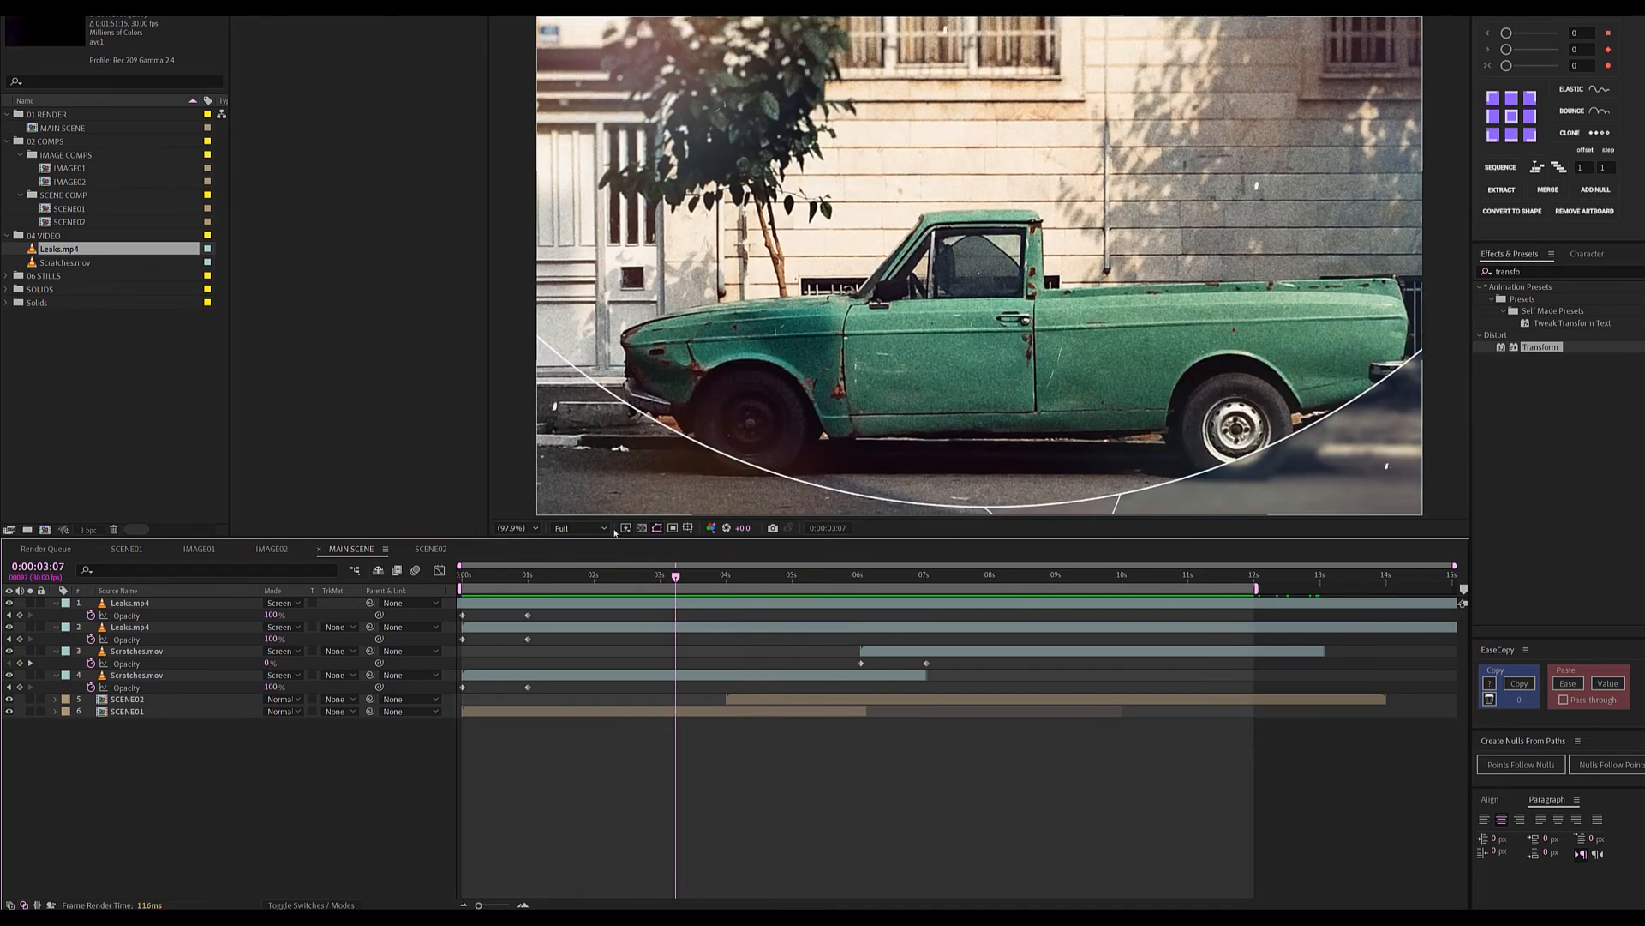
# Add a new adjustment layer named CC to MAIN SCENE.
pyautogui.rightClick(160, 780)
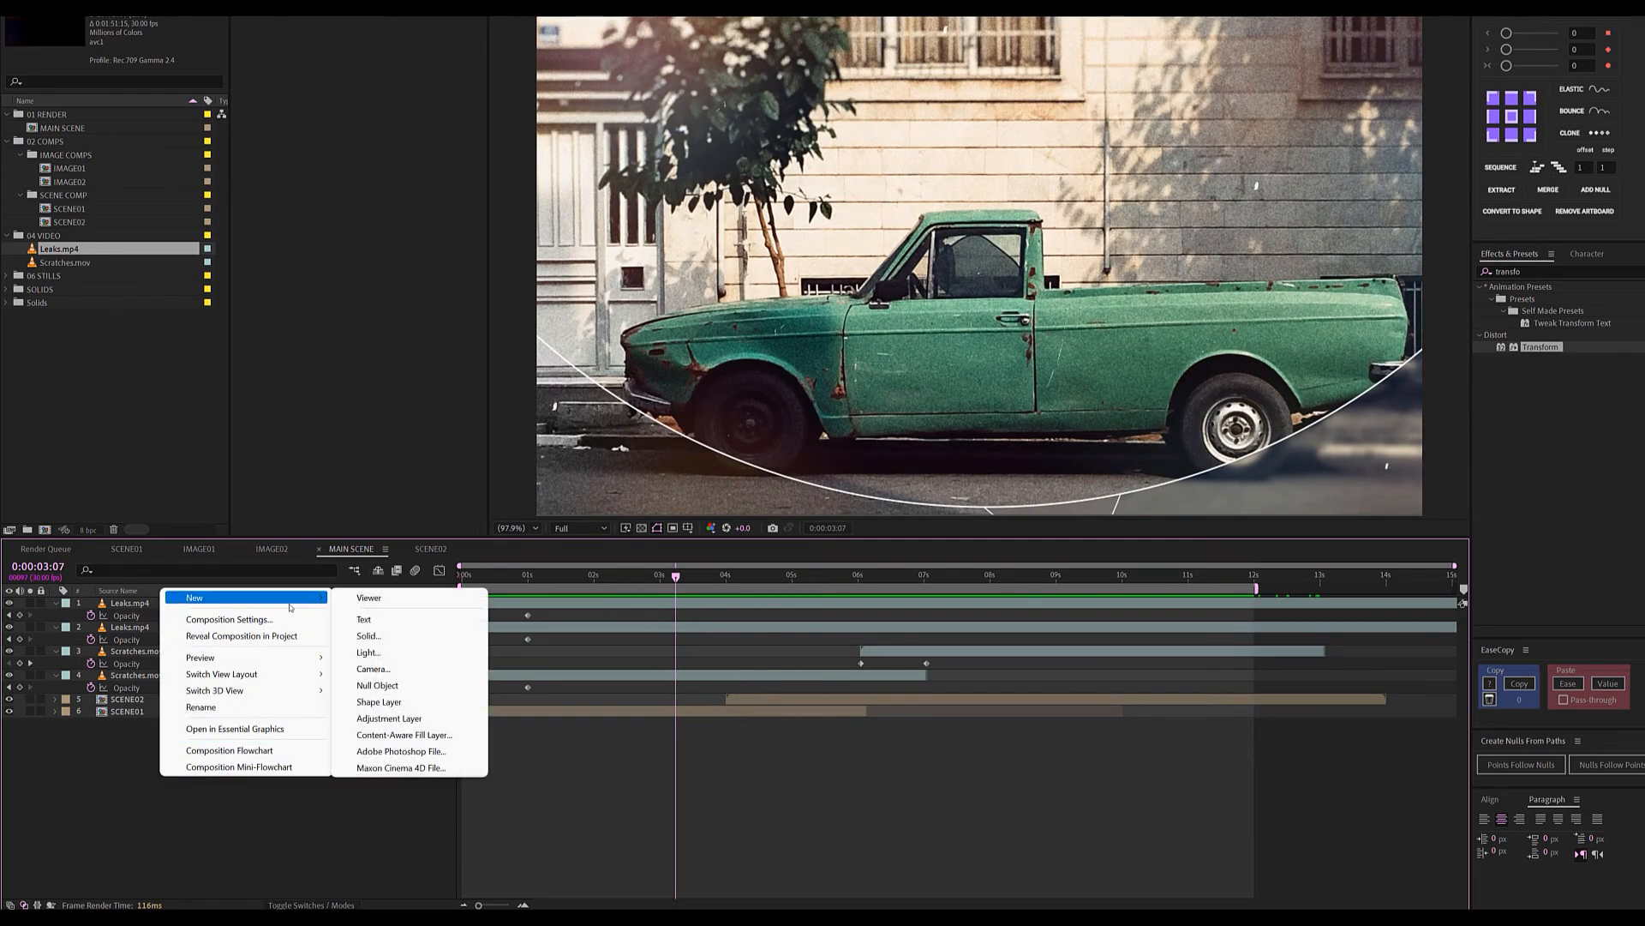
pyautogui.click(389, 721)
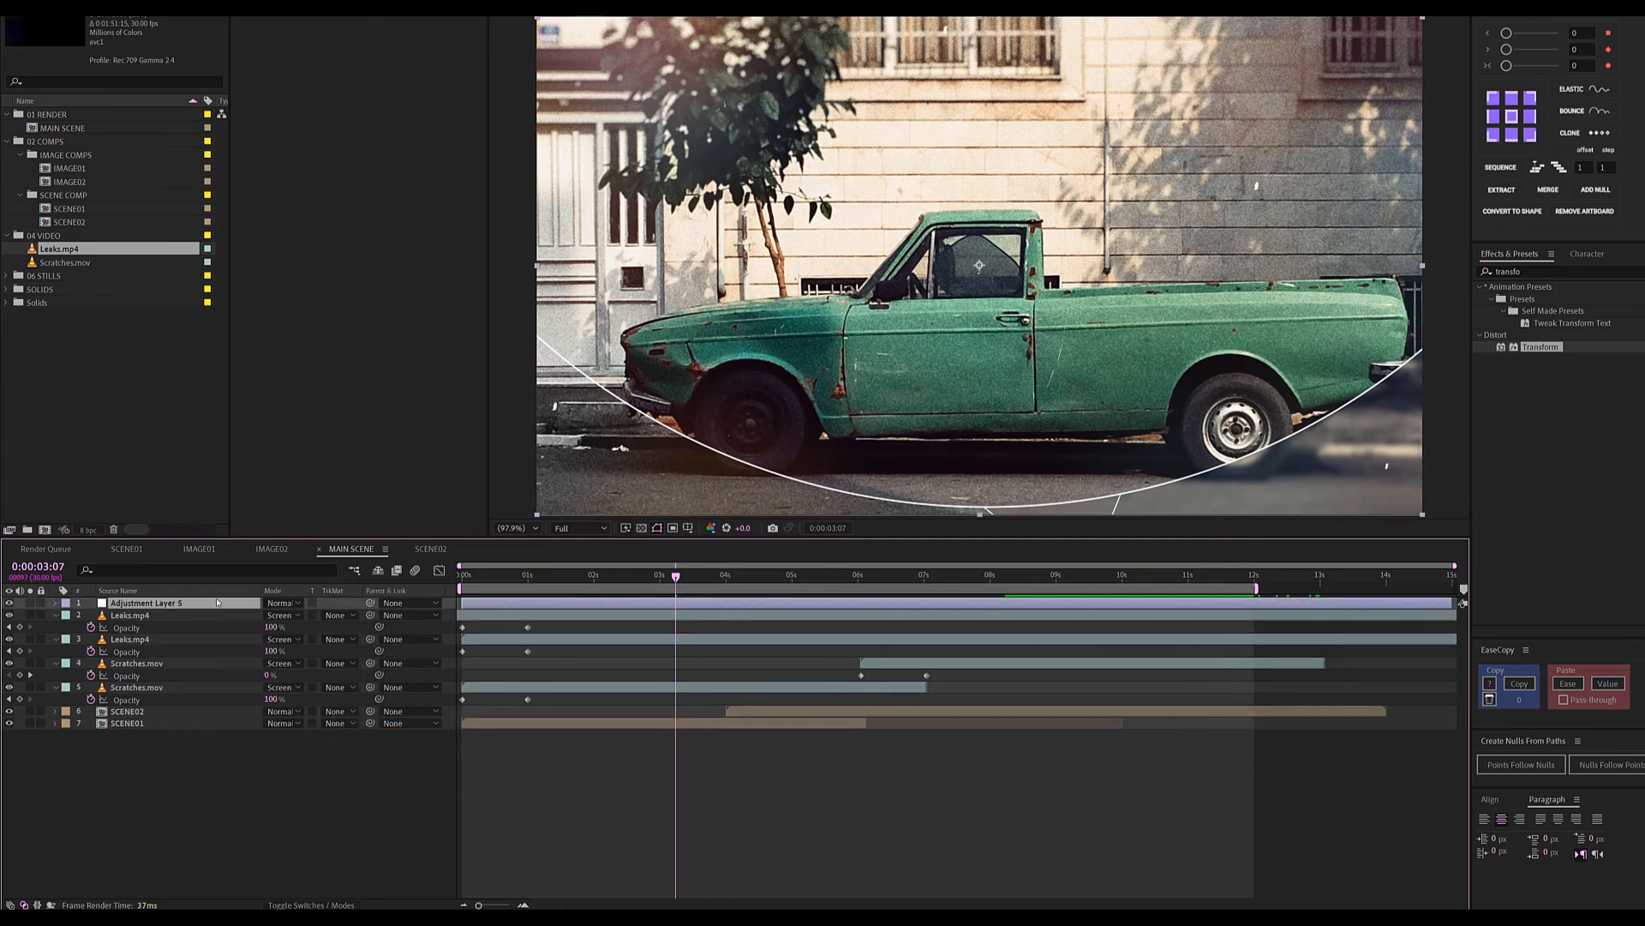
pyautogui.press('Return')
pyautogui.write('CC')
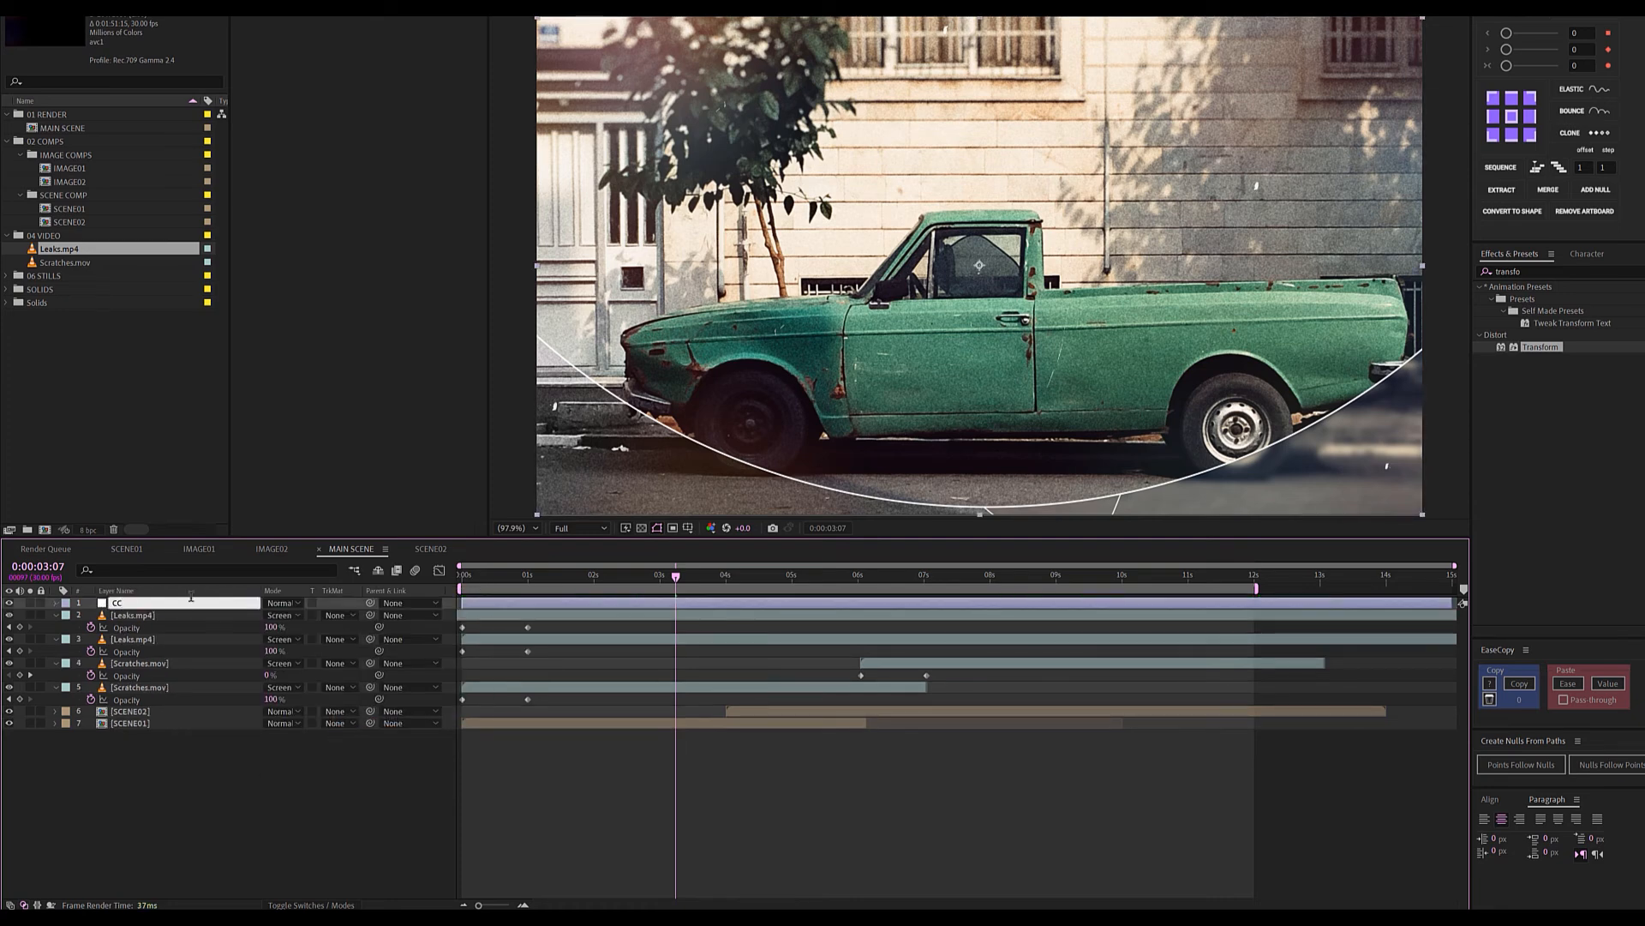
pyautogui.press('Return')
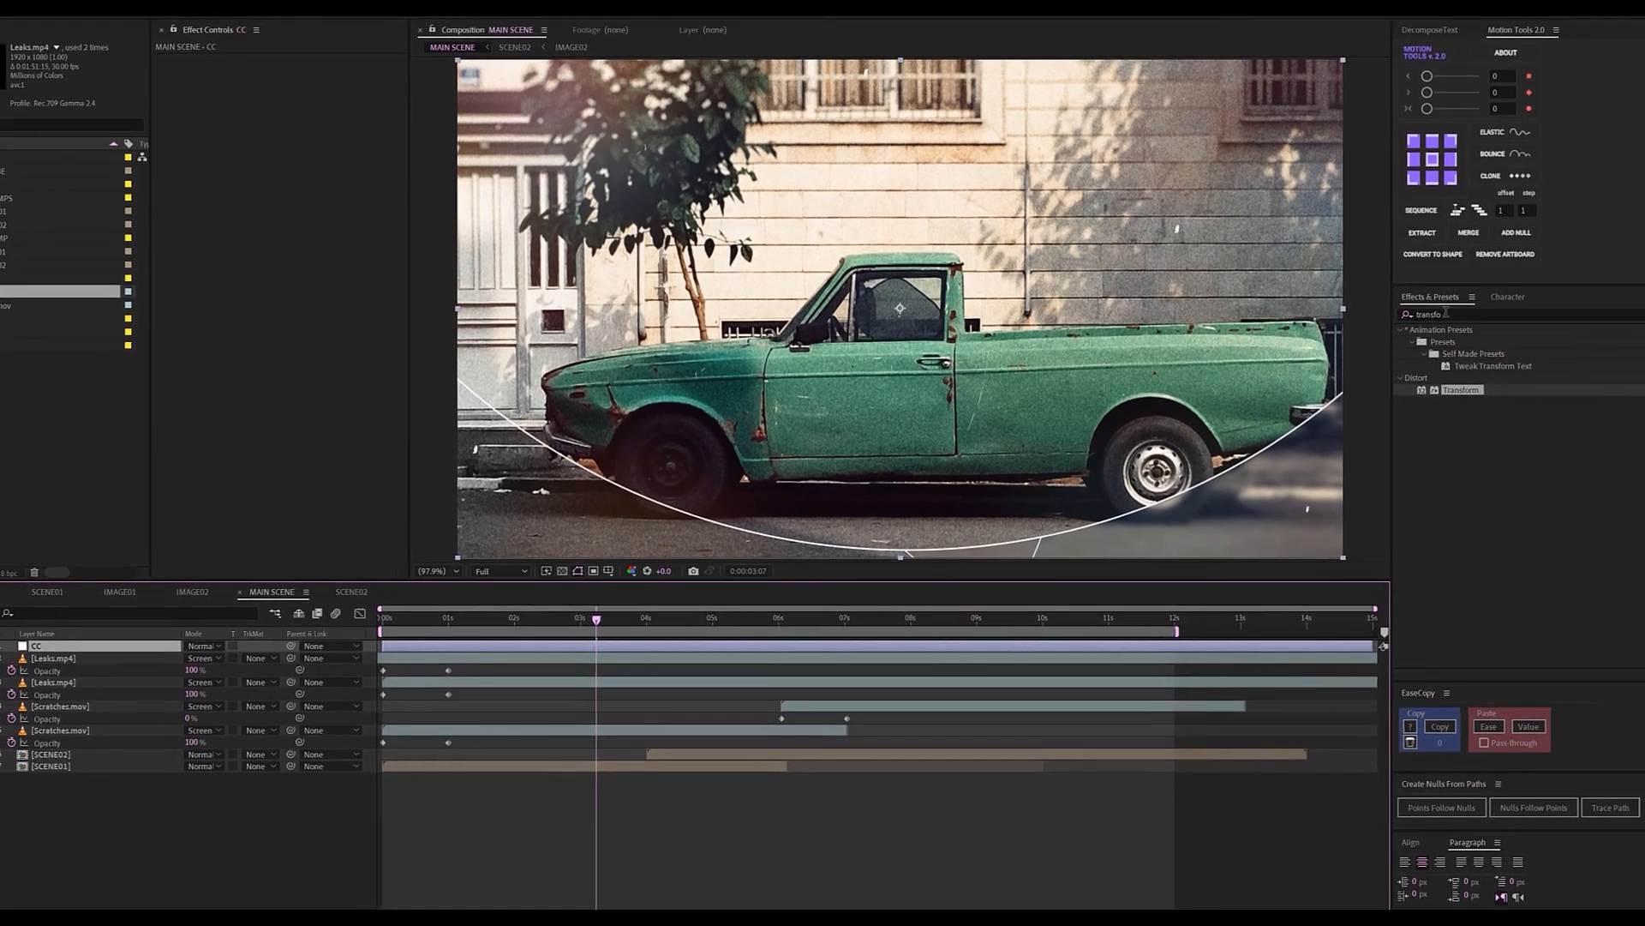
# Apply Curves to CC, gently reshaping the RGB curve and raising the Blue channel.
pyautogui.hotkey('ctrl', 'space')
pyautogui.write('cuv')
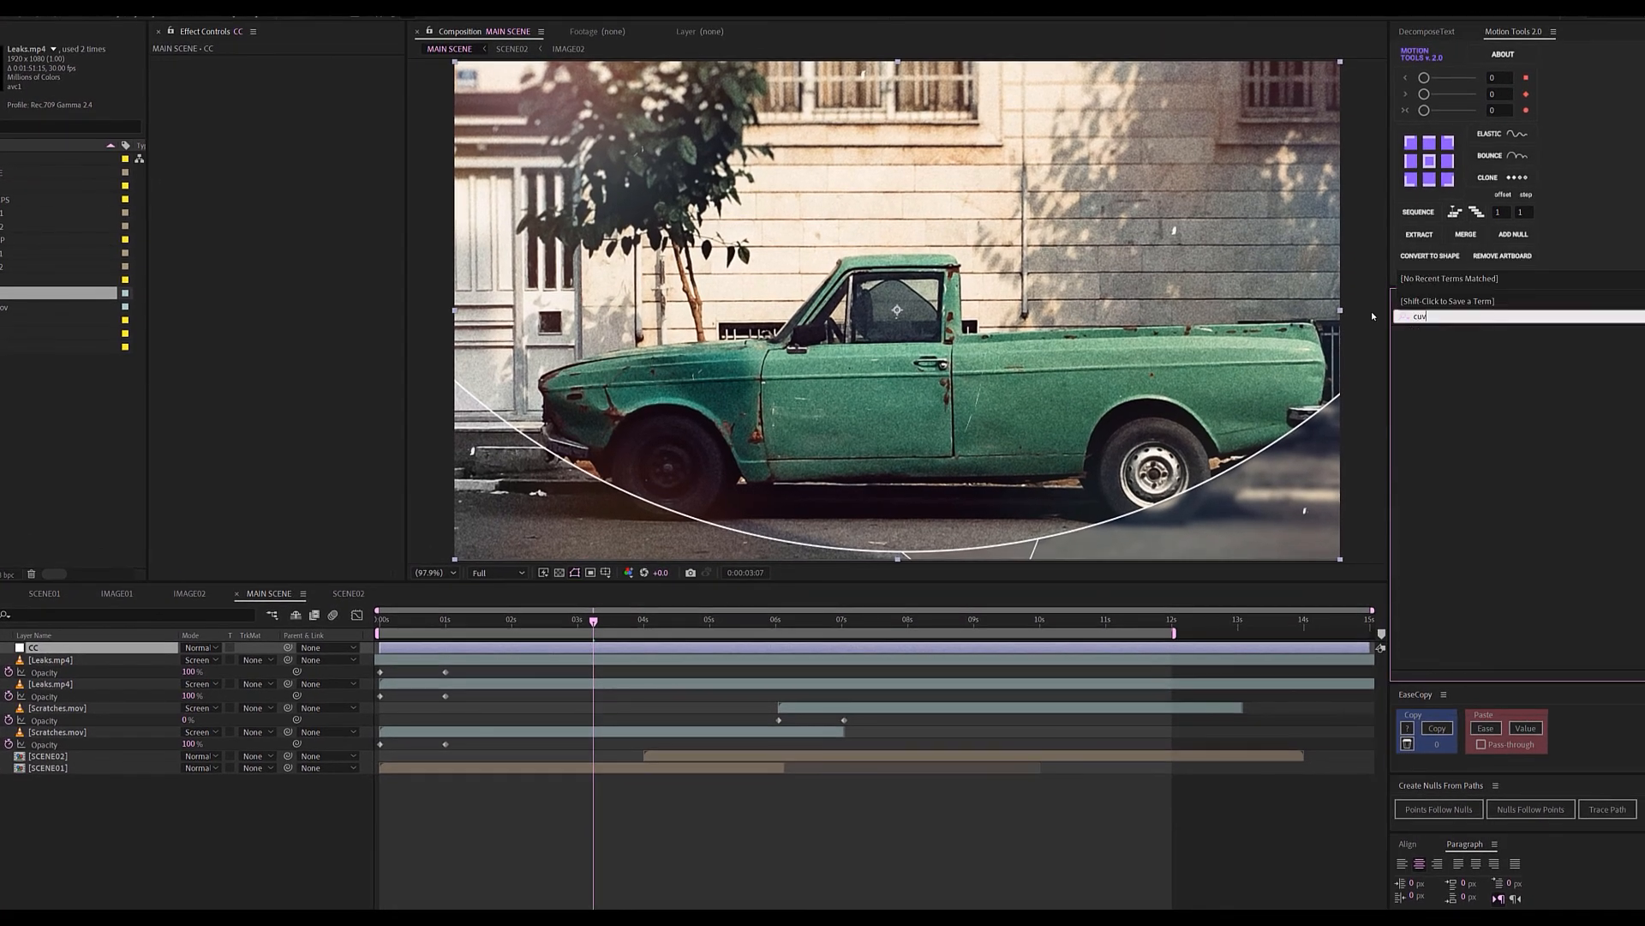
pyautogui.press('BackSpace')
pyautogui.write('rves')
pyautogui.moveTo(1450, 455); pyautogui.dragTo(94, 648)
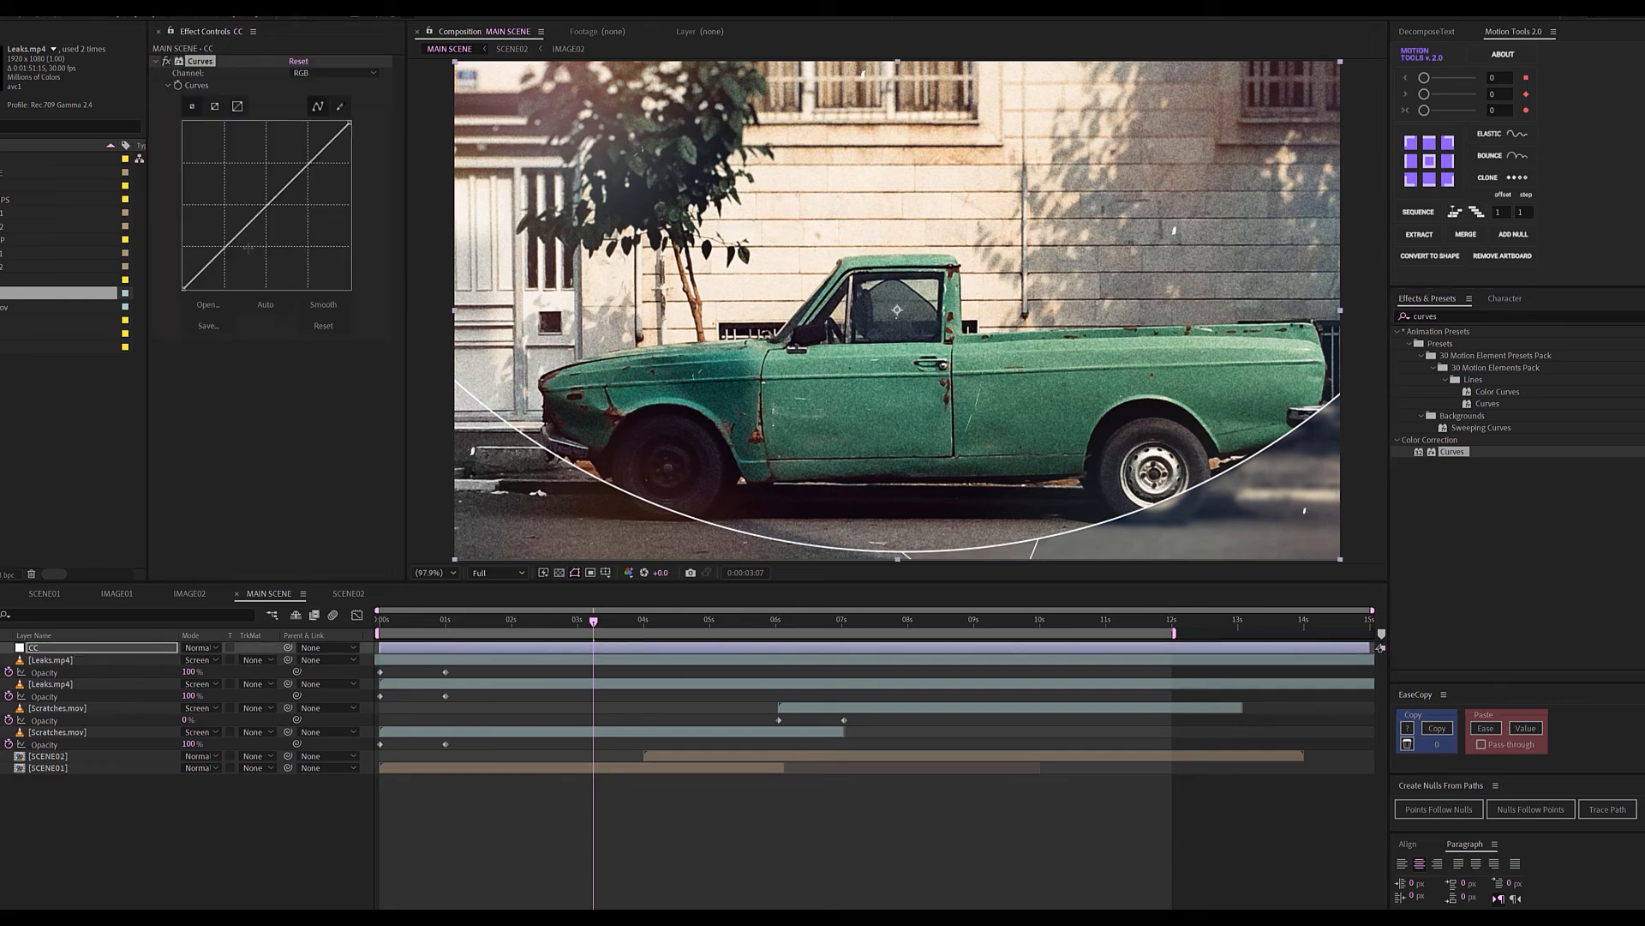
pyautogui.moveTo(232, 234); pyautogui.dragTo(236, 244)
pyautogui.moveTo(311, 168); pyautogui.dragTo(307, 170)
pyautogui.click(334, 73)
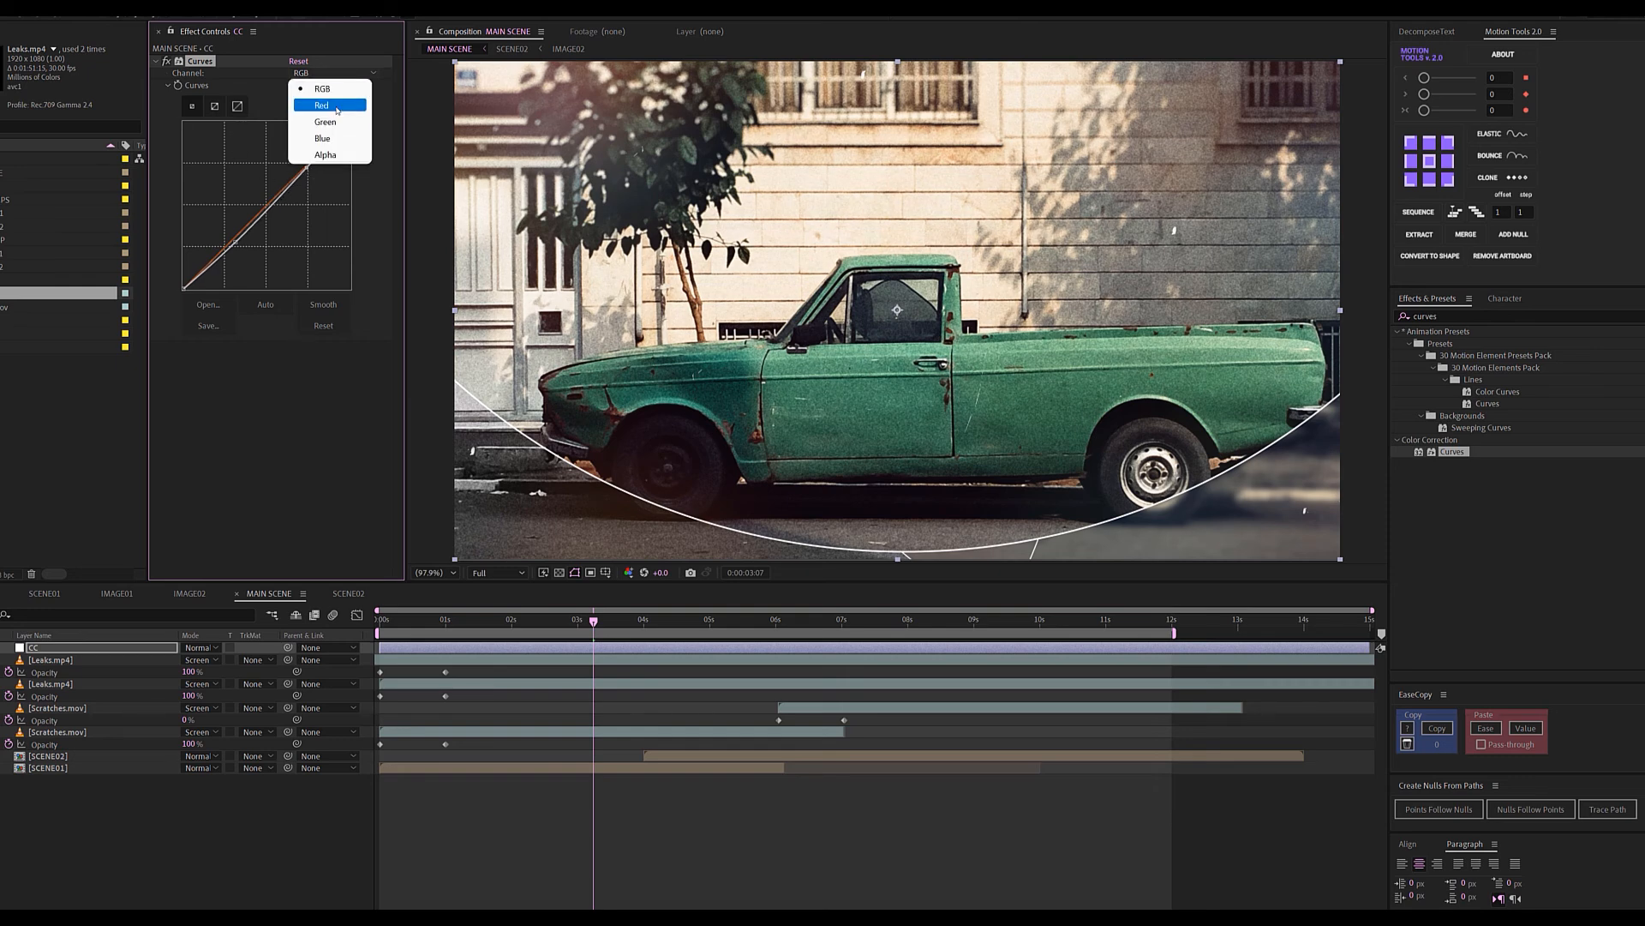
pyautogui.click(322, 138)
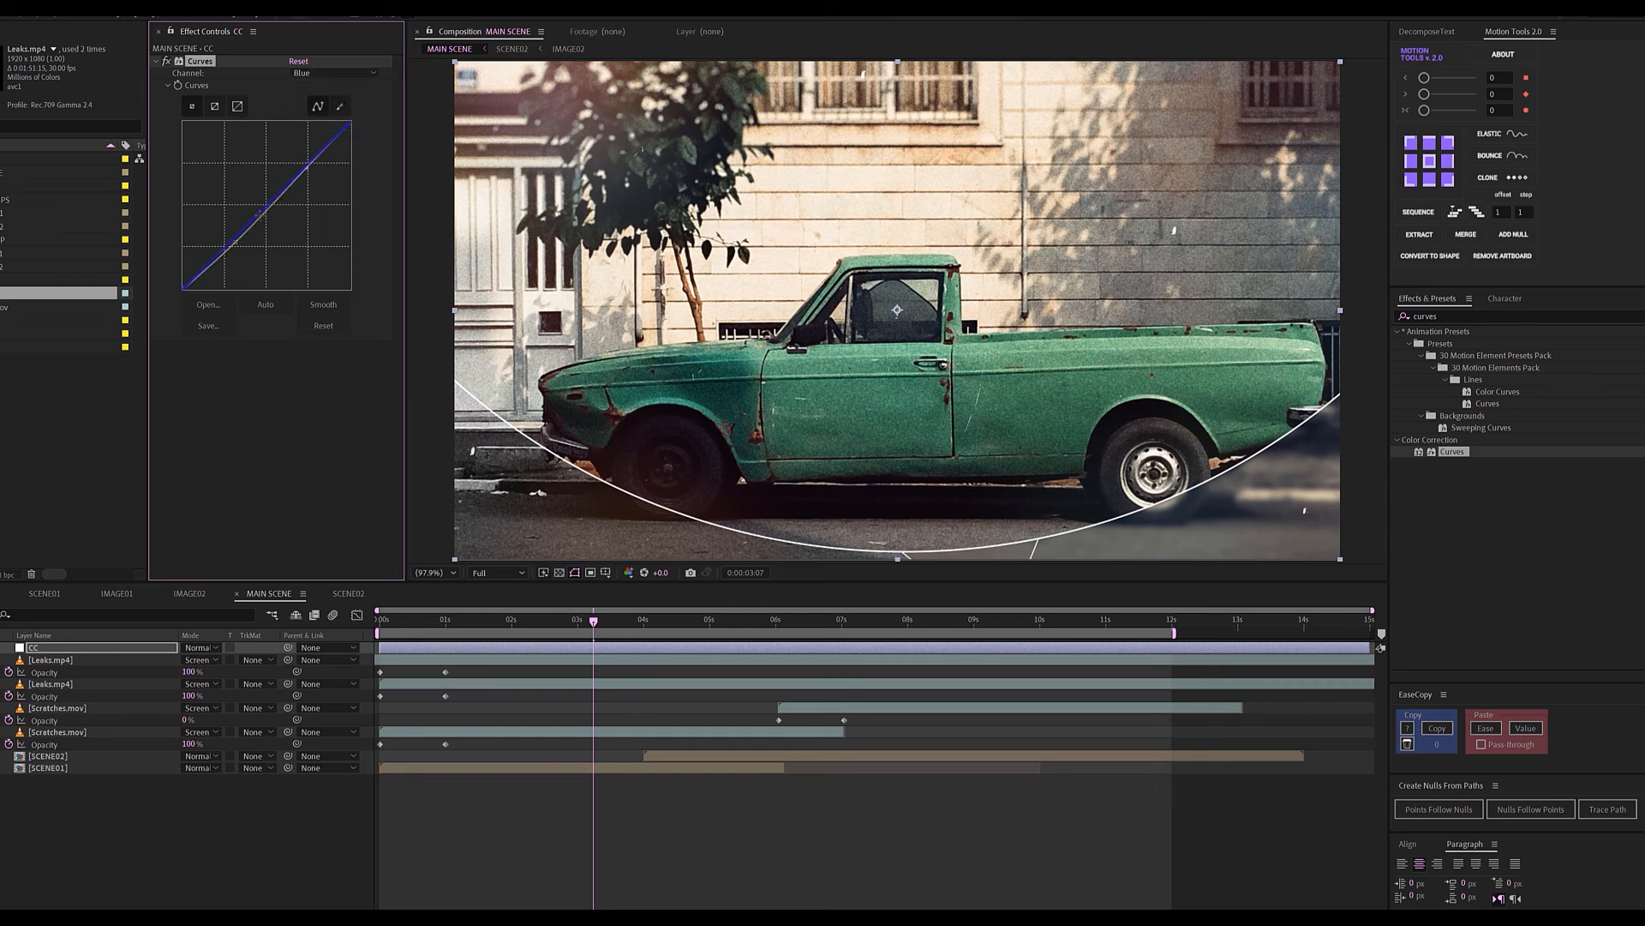
pyautogui.moveTo(259, 211); pyautogui.dragTo(256, 213)
# Toggle the CC grade off and on to compare, then reselect the layer.
pyautogui.click(1, 648)
pyautogui.click(1, 648)
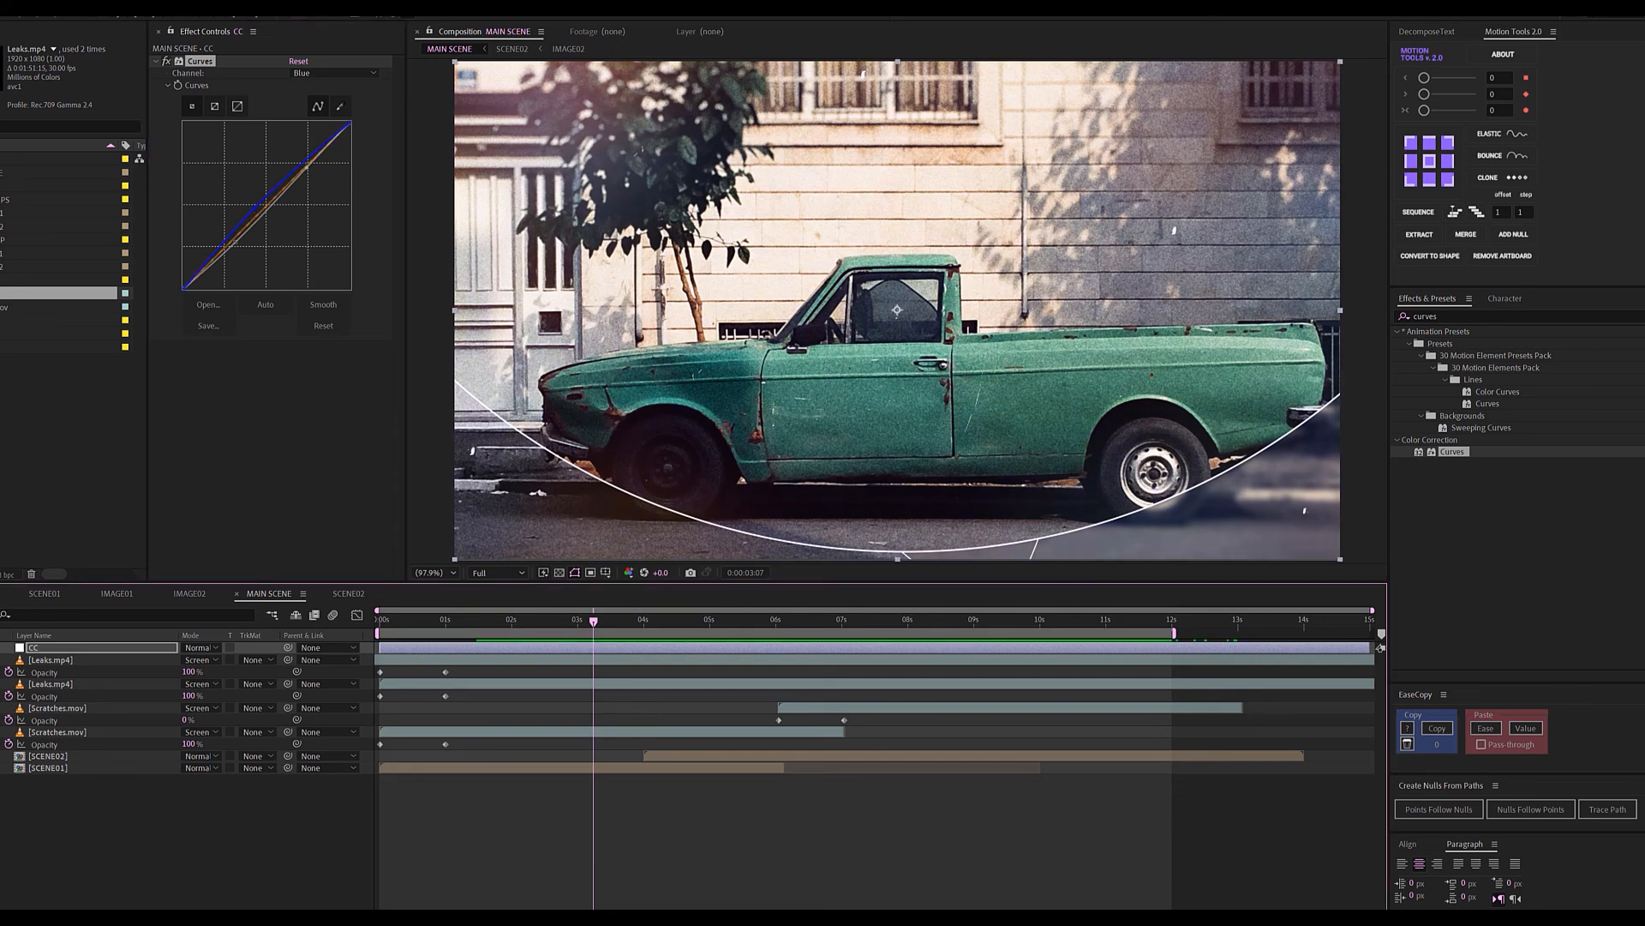
pyautogui.click(45, 818)
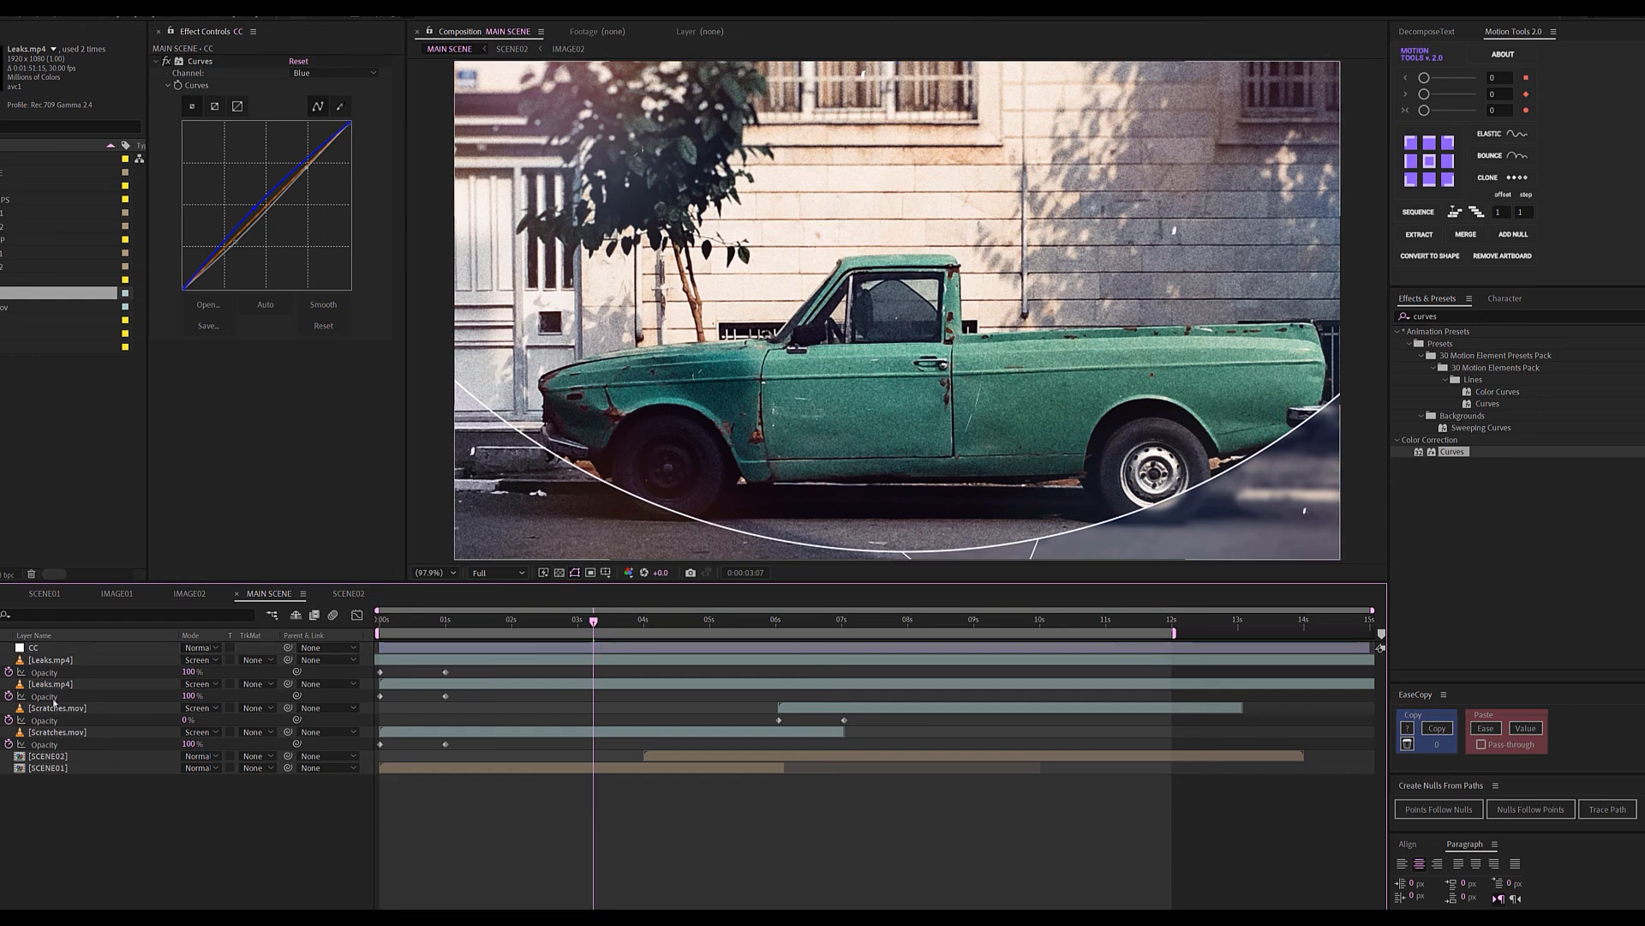
pyautogui.click(63, 652)
# Duplicate CC as a layer named Vignette and remove its Curves effect.
pyautogui.hotkey('ctrl', 'd')
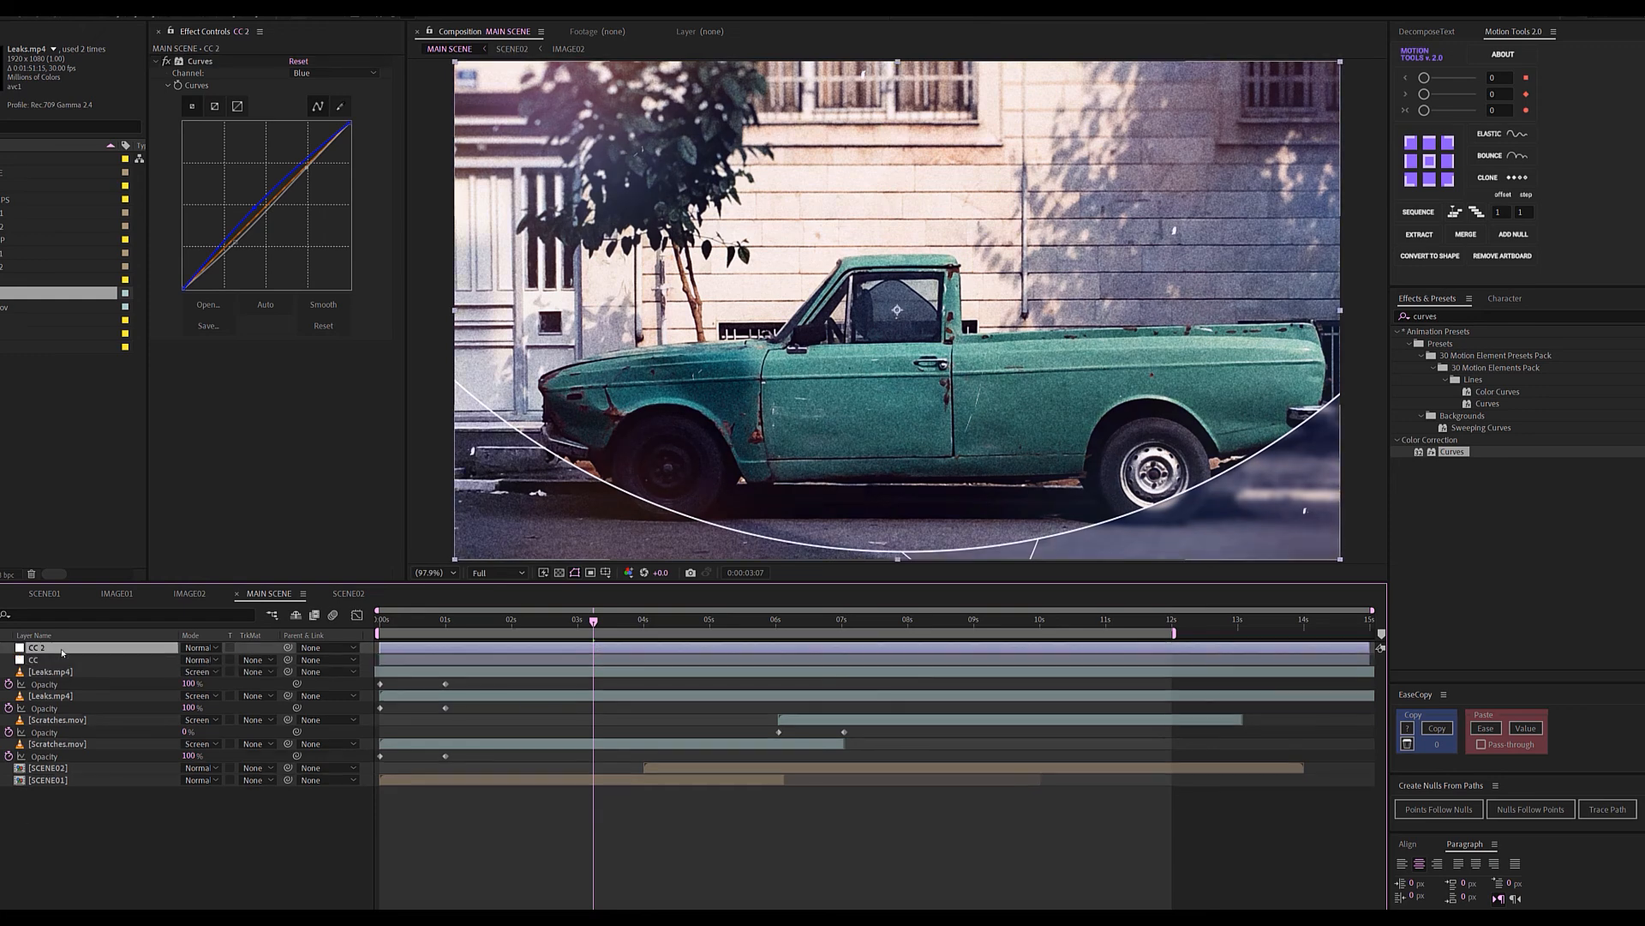
pyautogui.press('Return')
pyautogui.write('Vi')
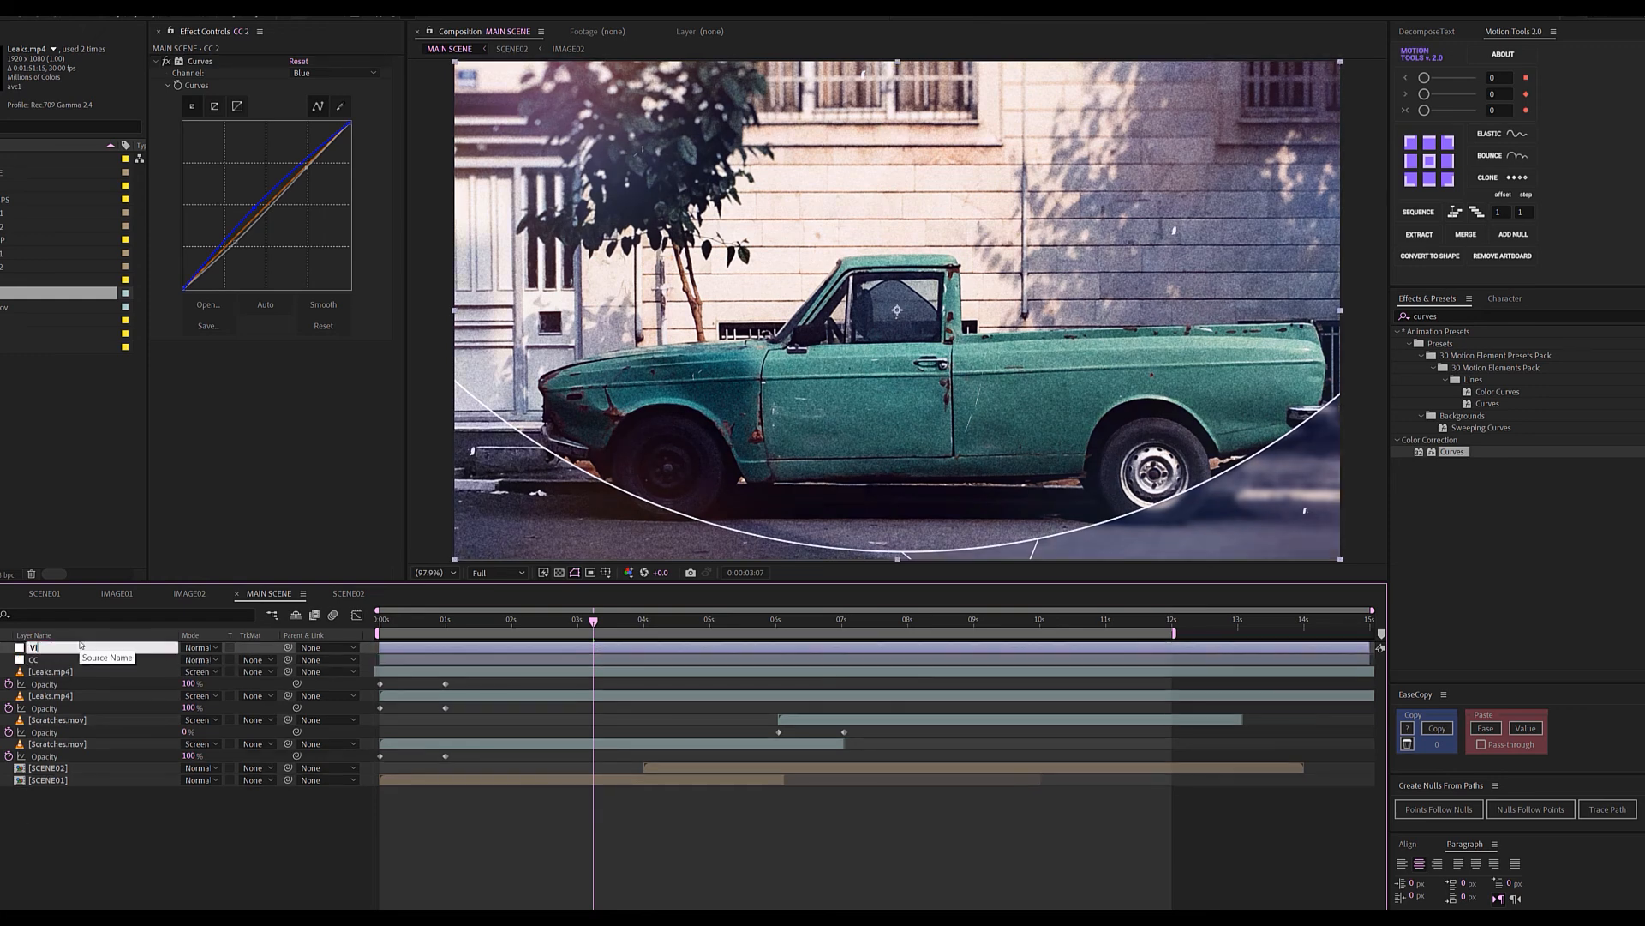
pyautogui.write('gnette')
pyautogui.press('Return')
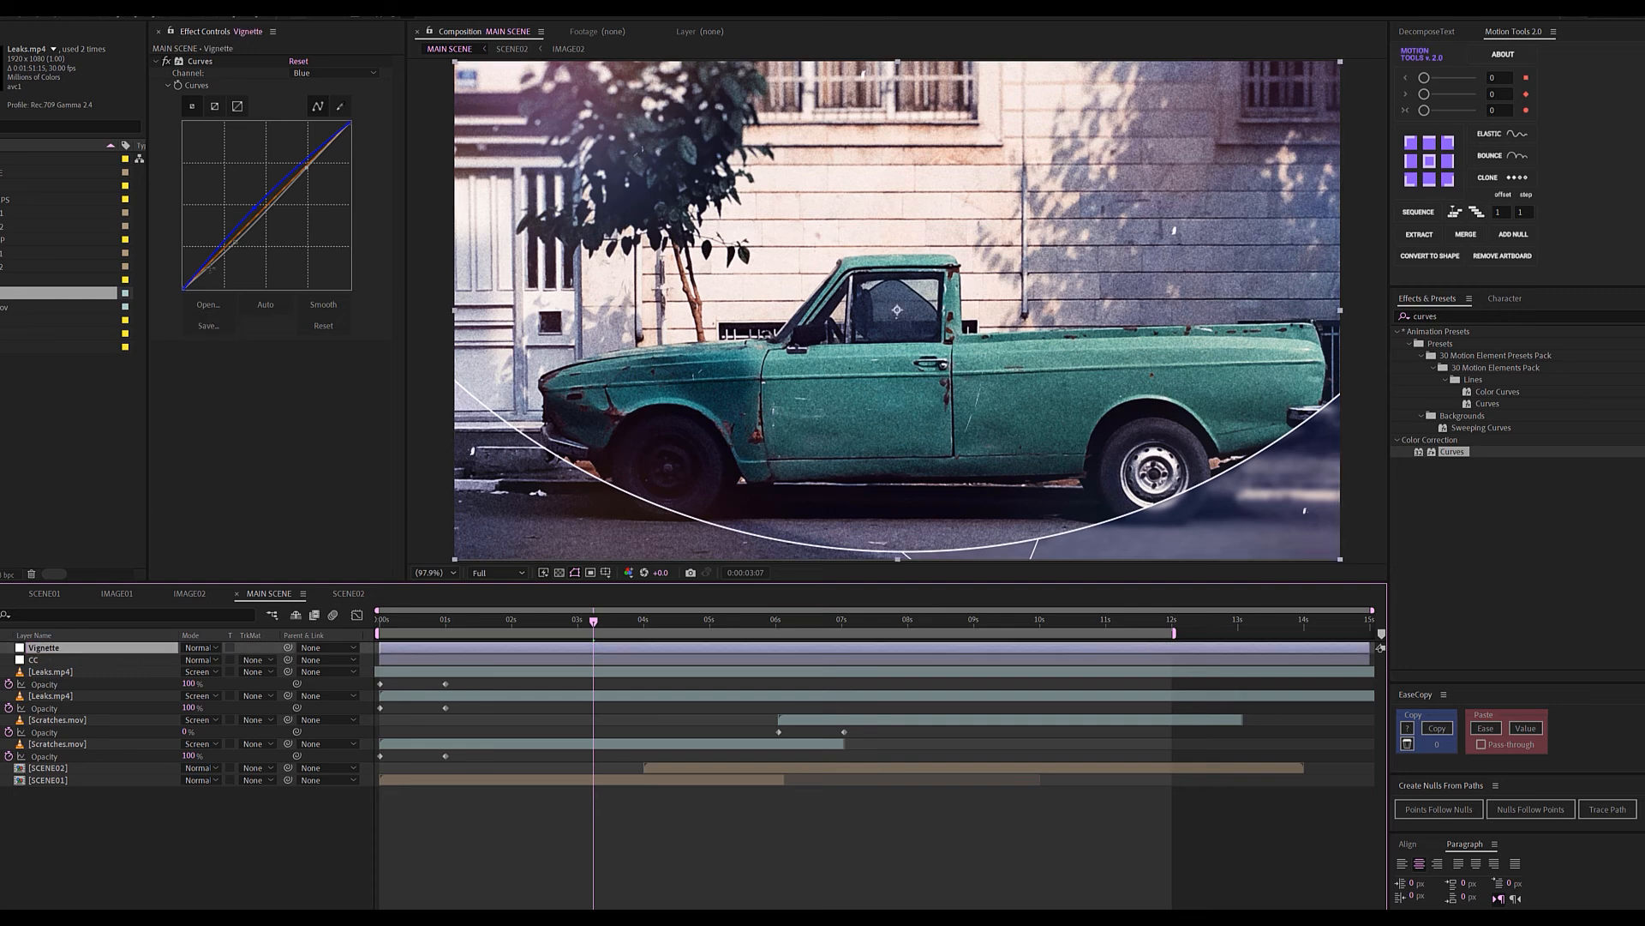
pyautogui.click(184, 62)
pyautogui.press('Delete')
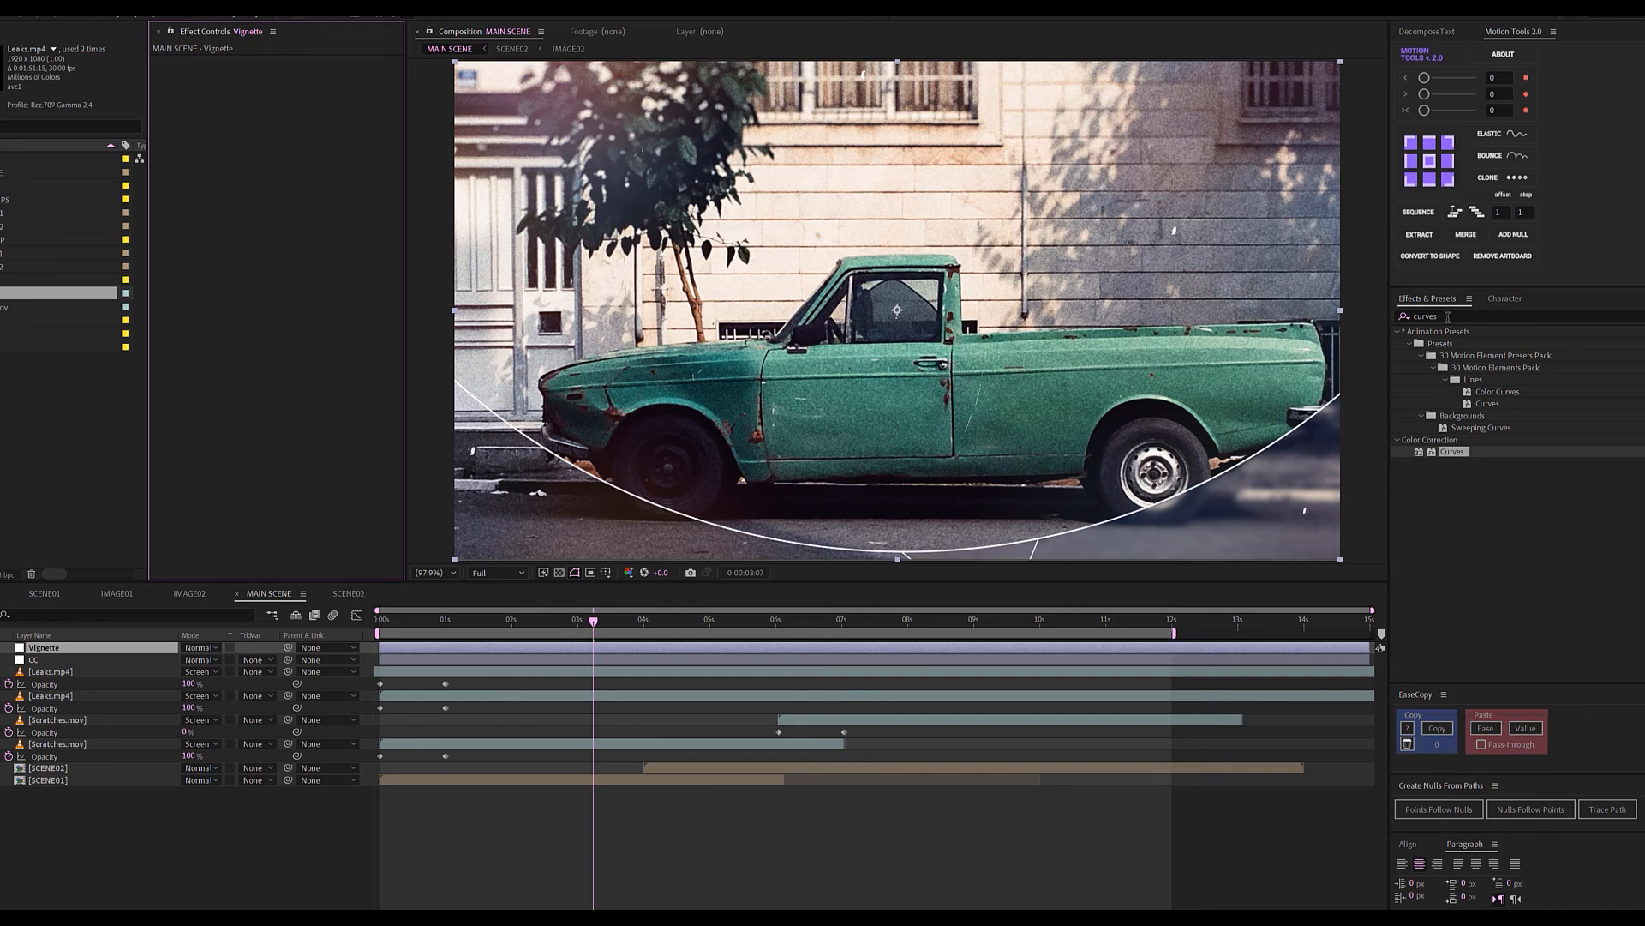
# Apply CC Vignette with raised Pin Highlights and Amount 145, then play the comp.
pyautogui.click(1448, 317)
pyautogui.write('cc vi')
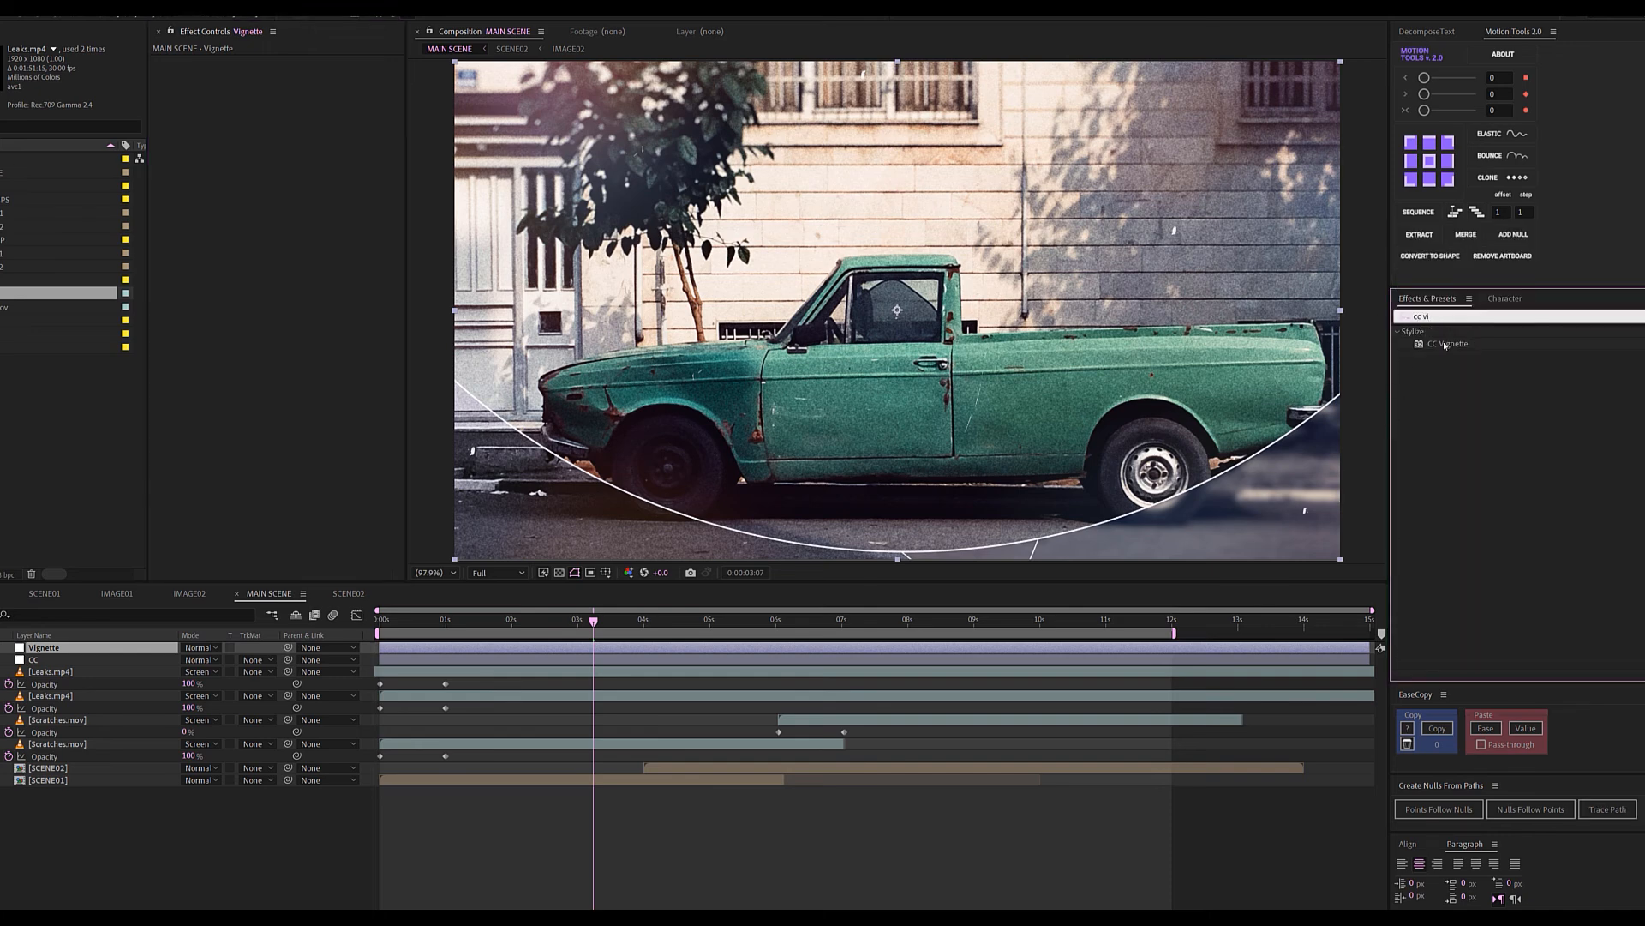
pyautogui.moveTo(1448, 343); pyautogui.dragTo(94, 647)
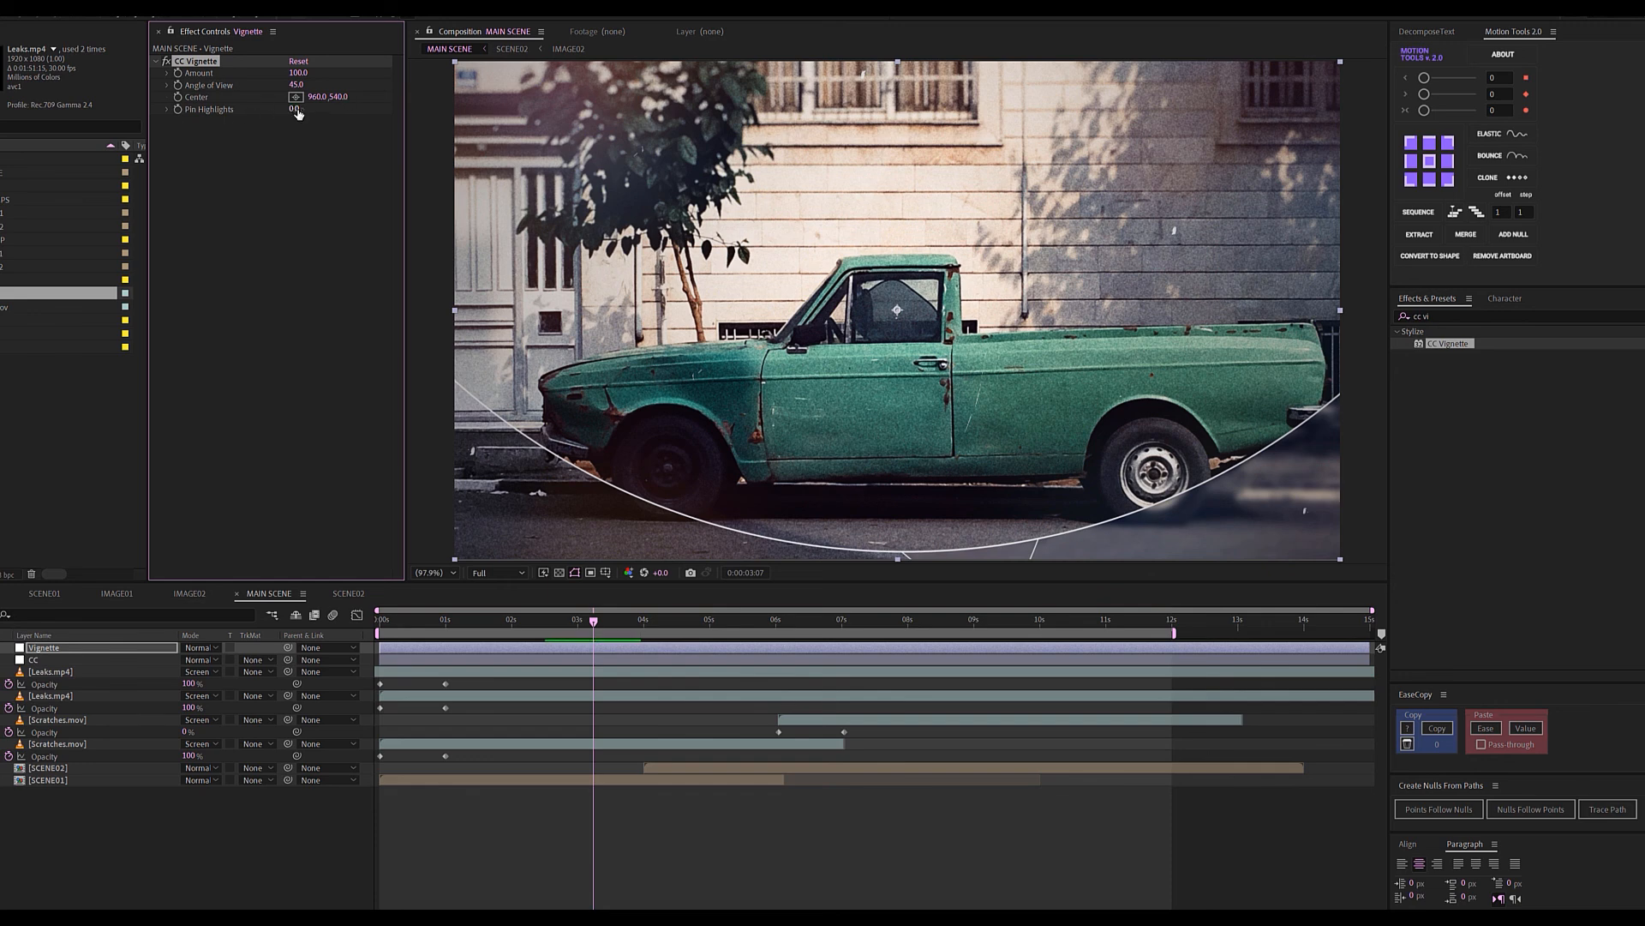
pyautogui.moveTo(300, 108); pyautogui.dragTo(390, 136)
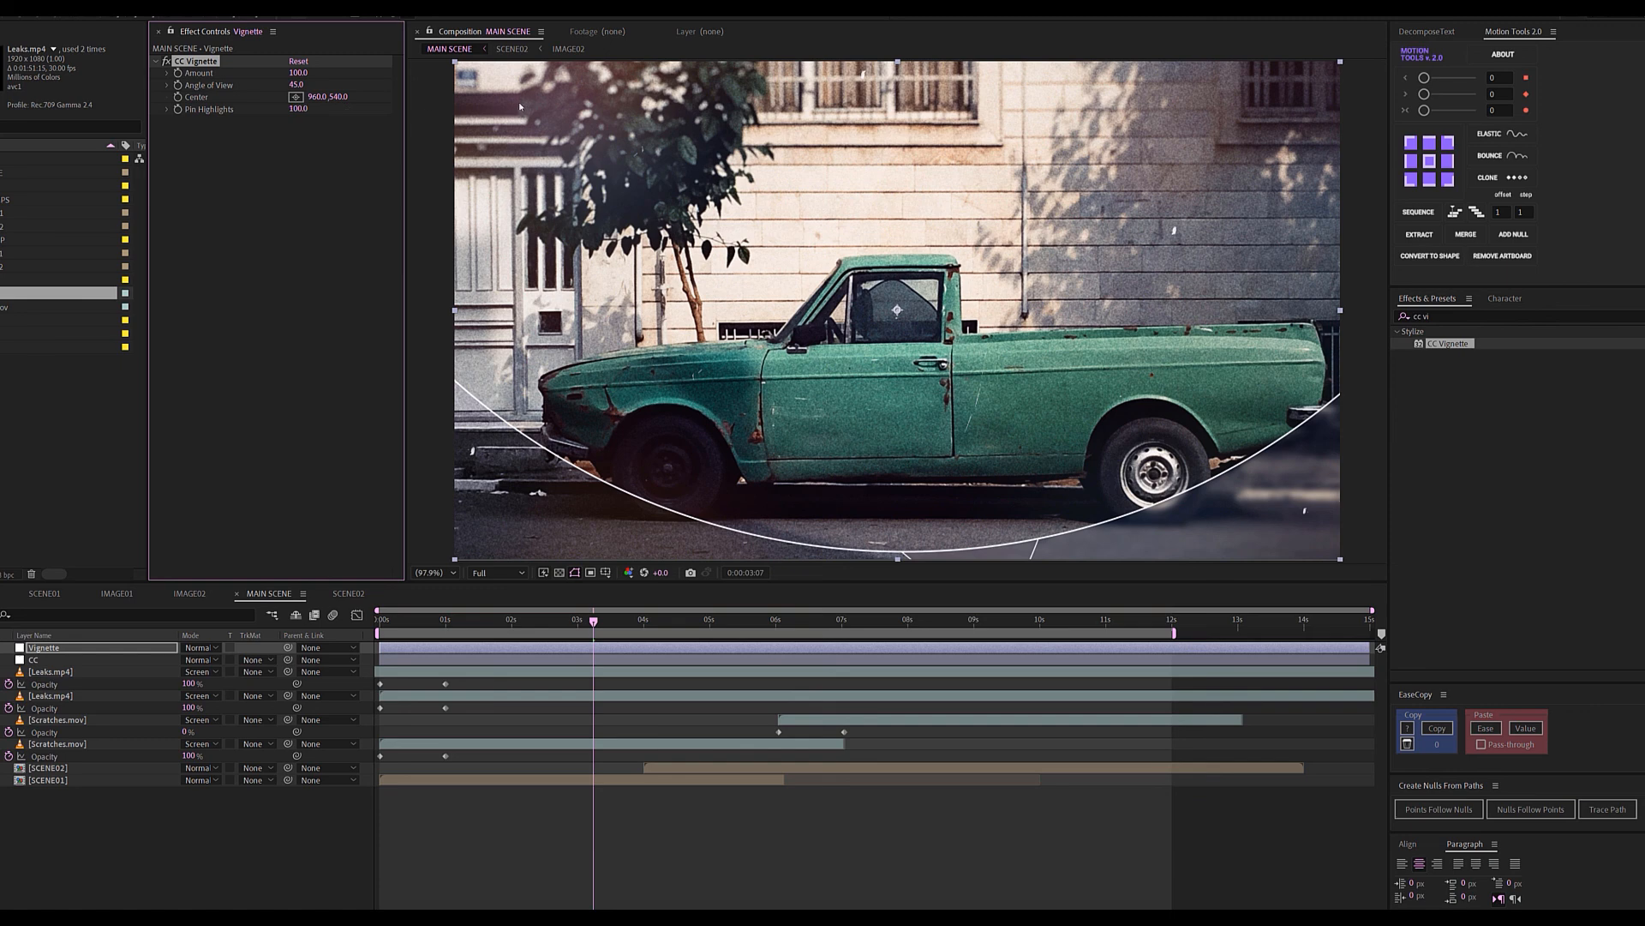
pyautogui.click(298, 73)
pyautogui.write('145')
pyautogui.press('Return')
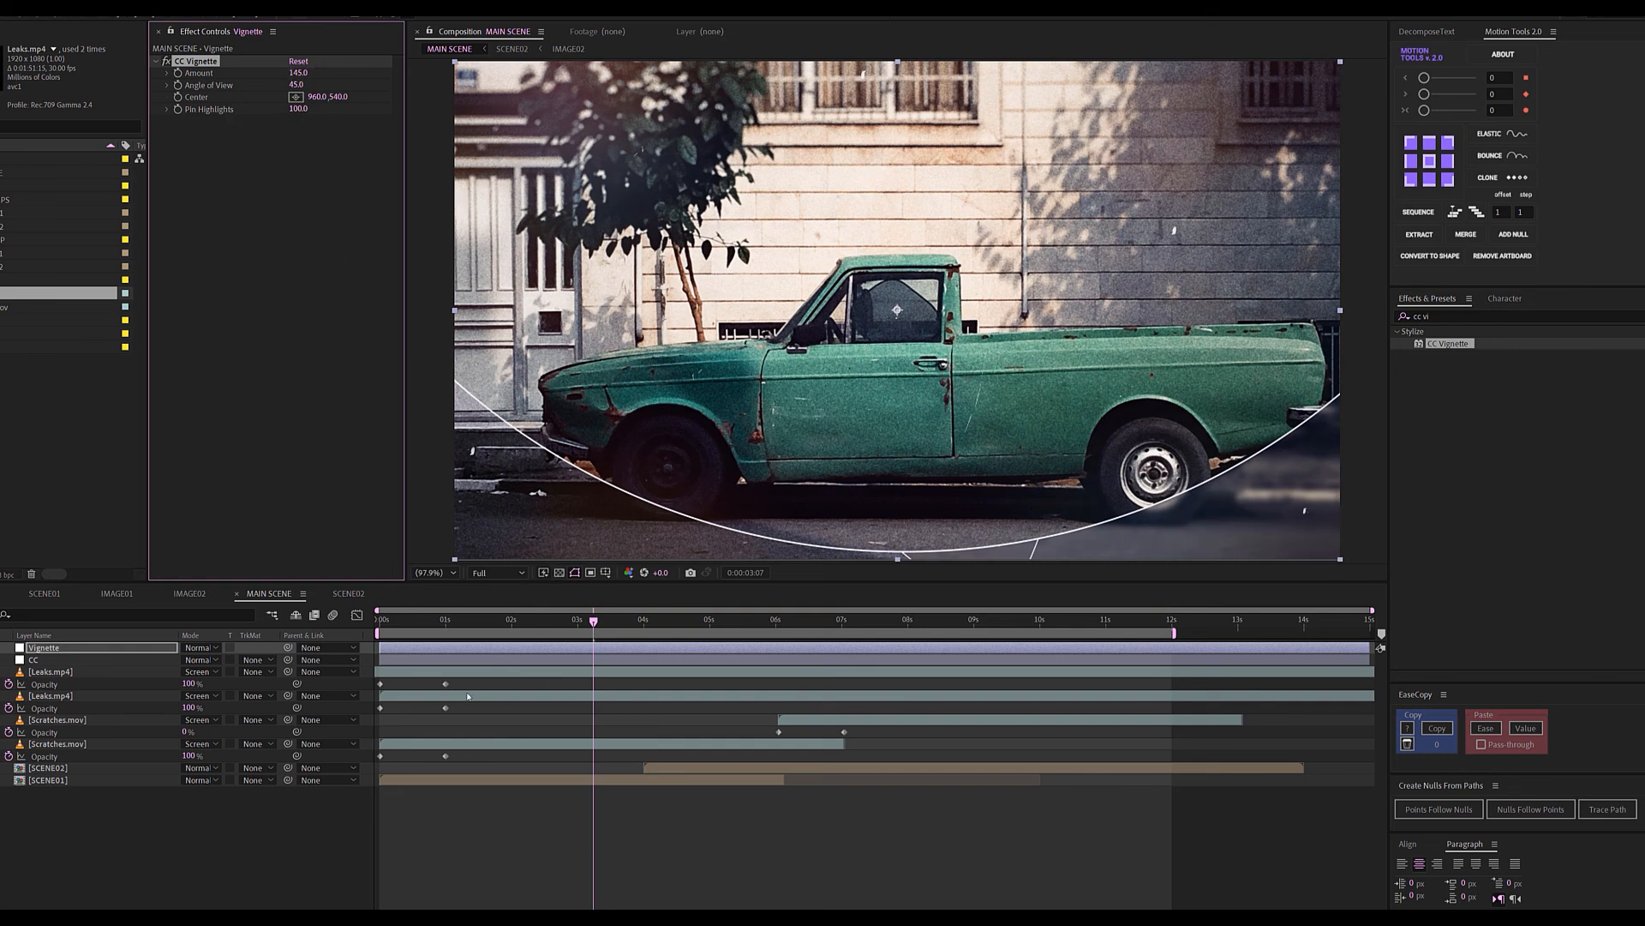
pyautogui.click(506, 857)
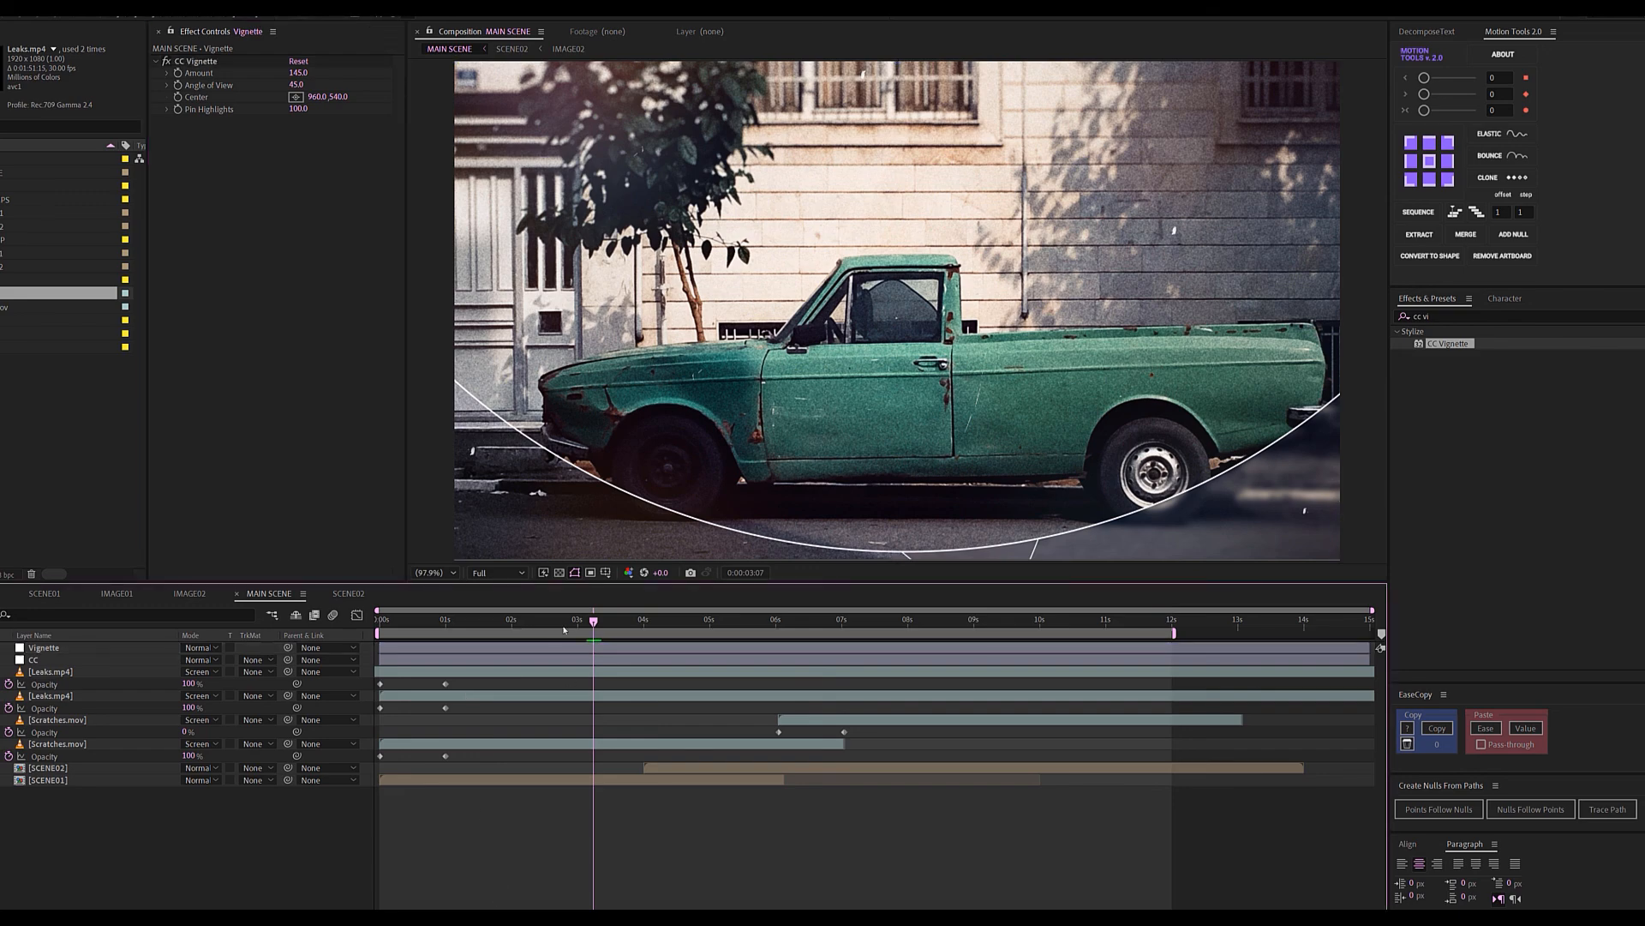
pyautogui.click(418, 619)
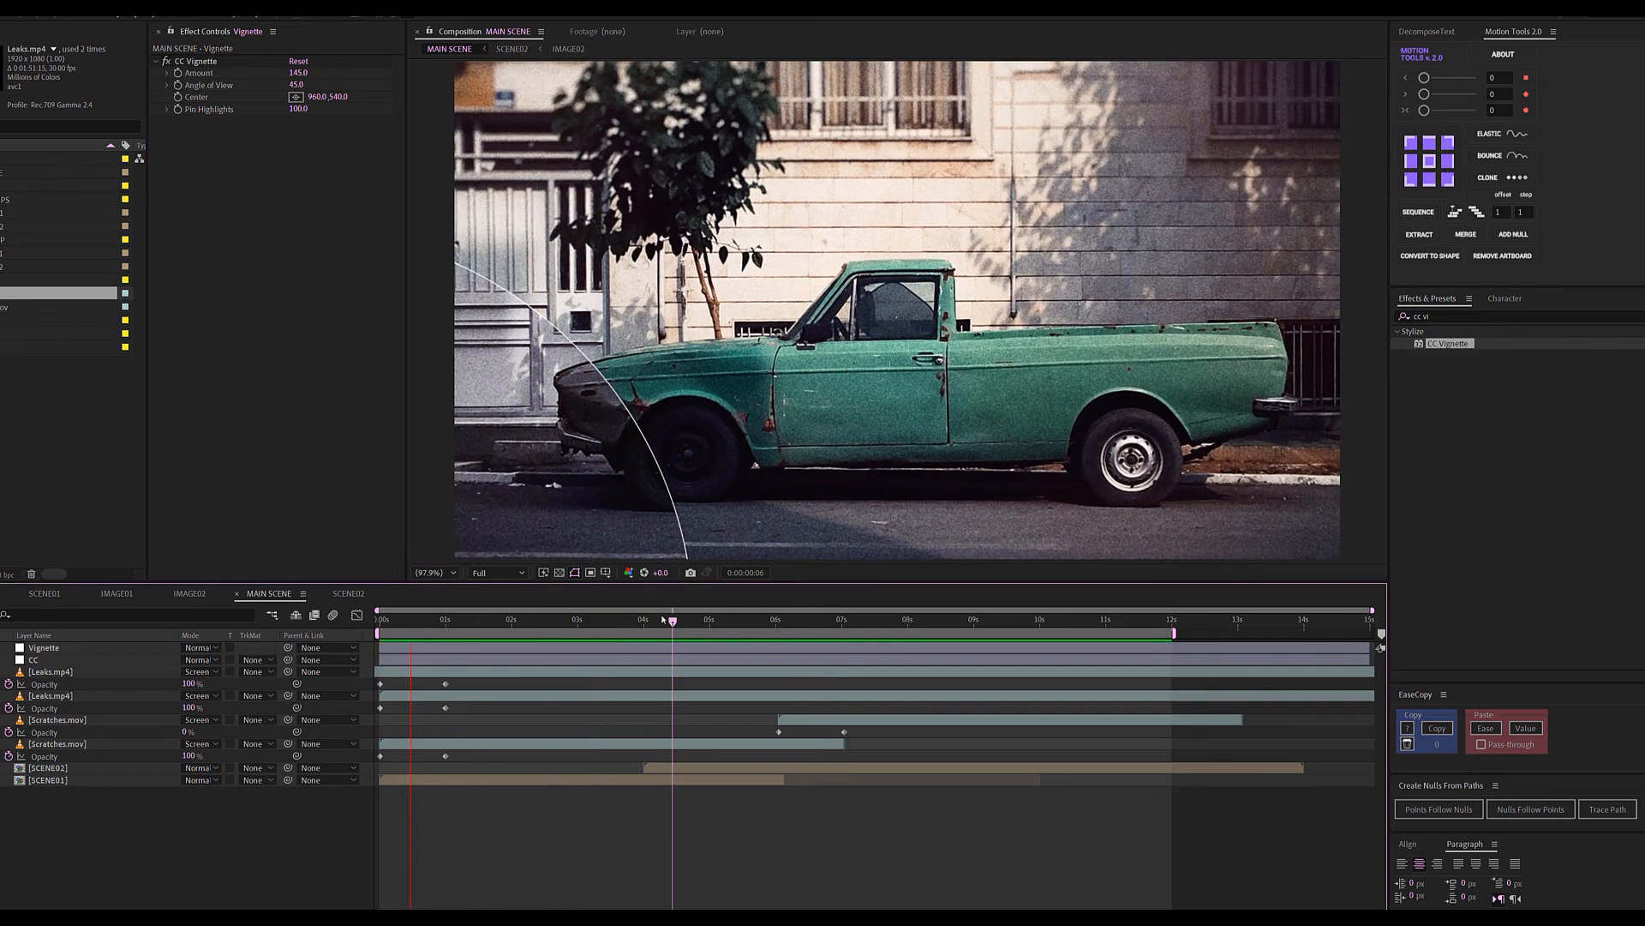